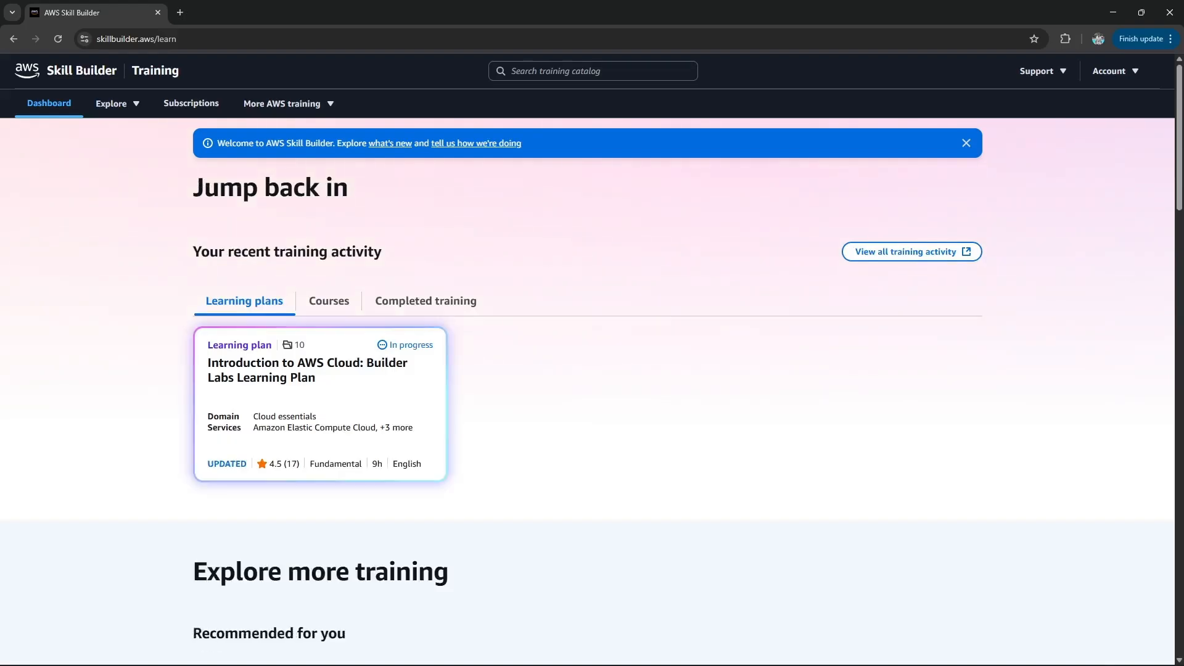
# Start the Introduction to Amazon Simple Storage Service (S3) training from the Introduction to AWS Cloud: Builder Labs Learning Plan.
pyautogui.click(318, 389)
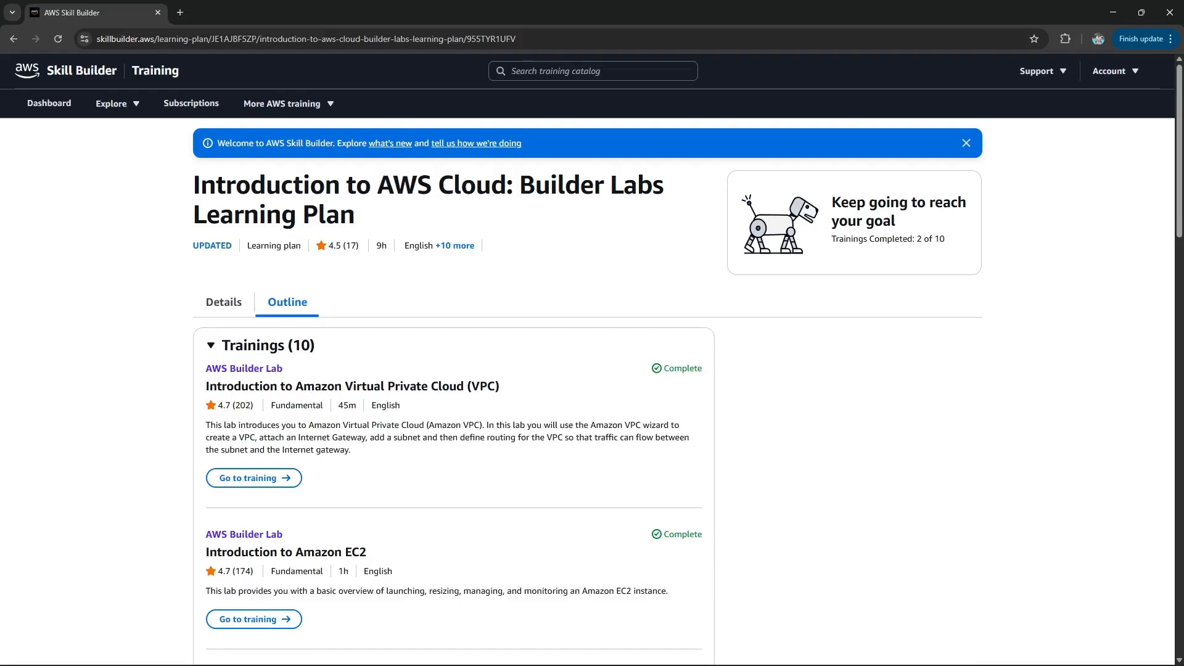
pyautogui.moveTo(665, 368); pyautogui.dragTo(698, 368)
pyautogui.moveTo(664, 534); pyautogui.dragTo(693, 534)
pyautogui.scroll(-5, 587, 358)
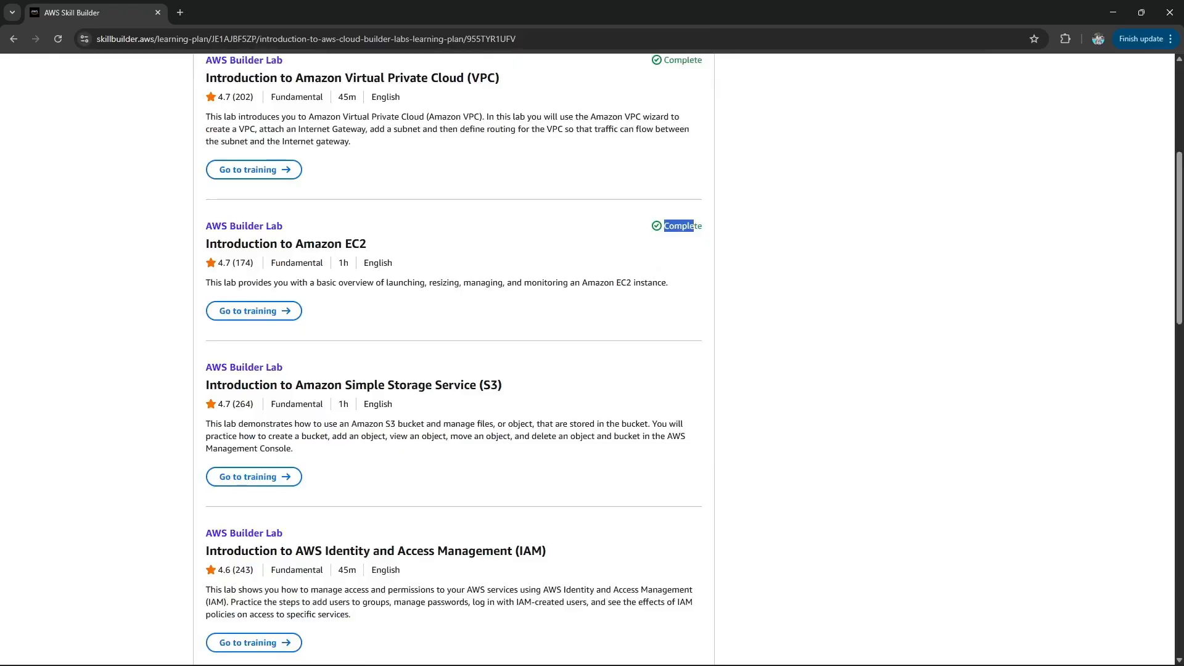
pyautogui.click(253, 476)
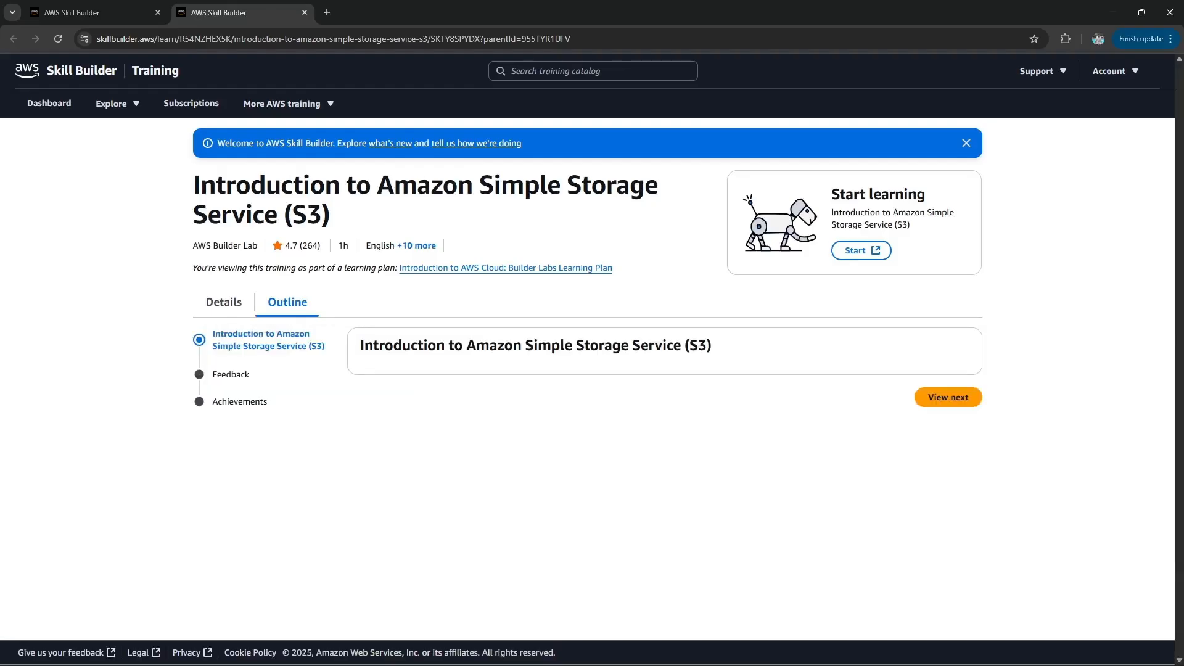
pyautogui.click(861, 251)
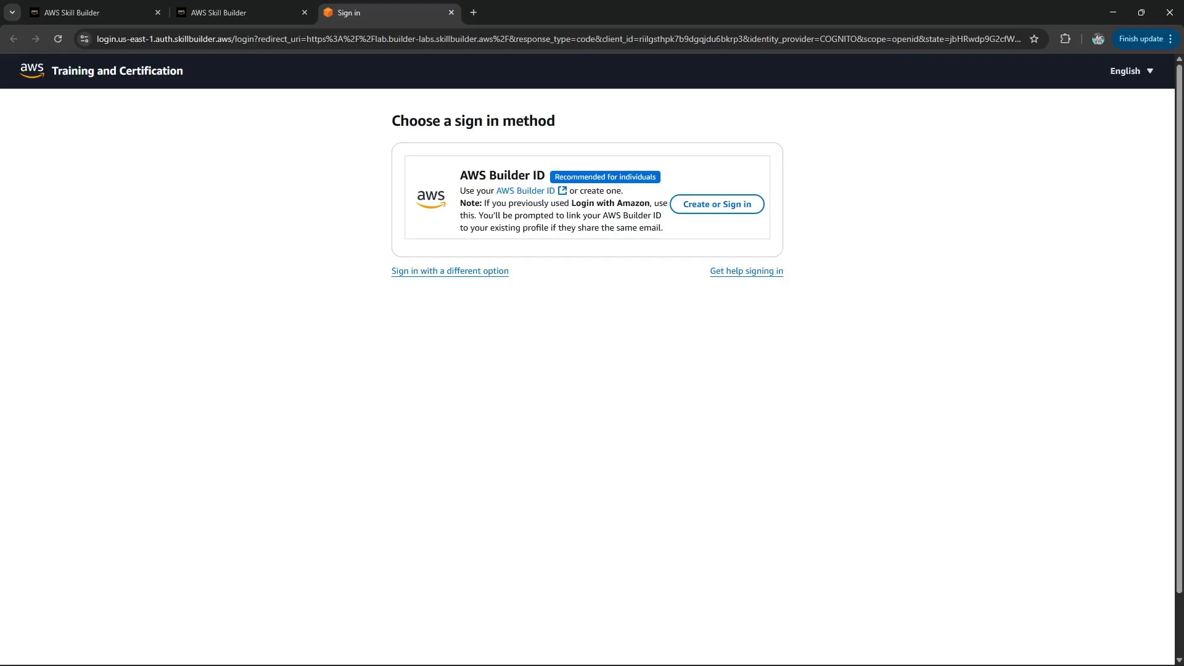
pyautogui.moveTo(708, 389)
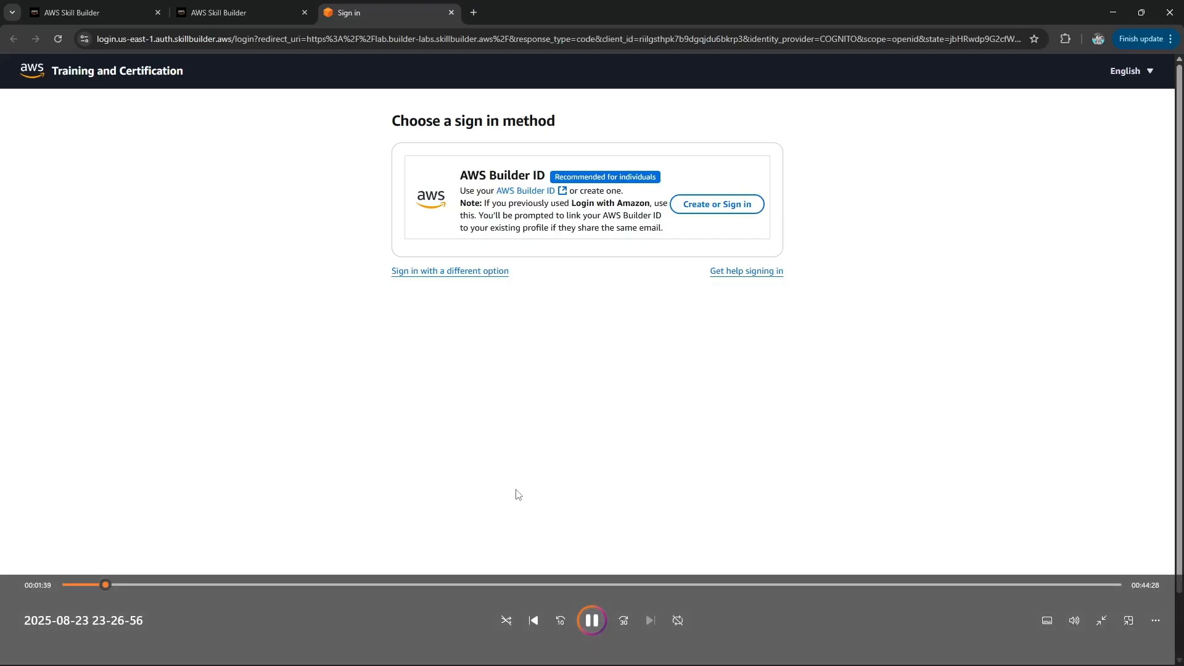
pyautogui.click(623, 621)
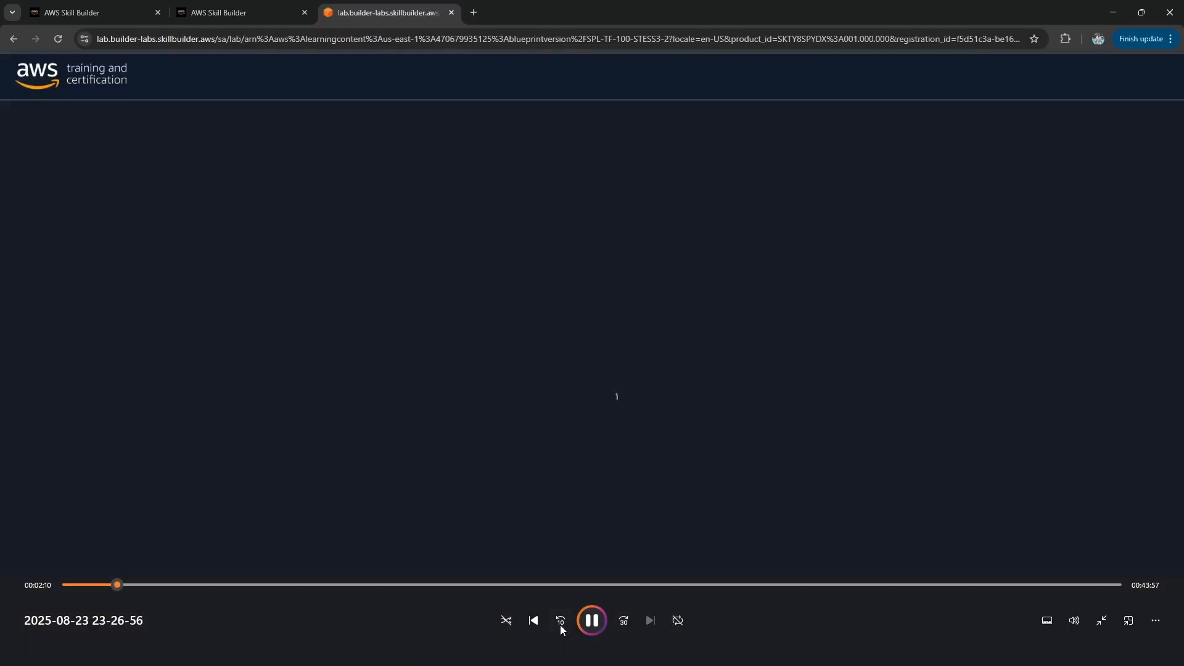
pyautogui.click(559, 621)
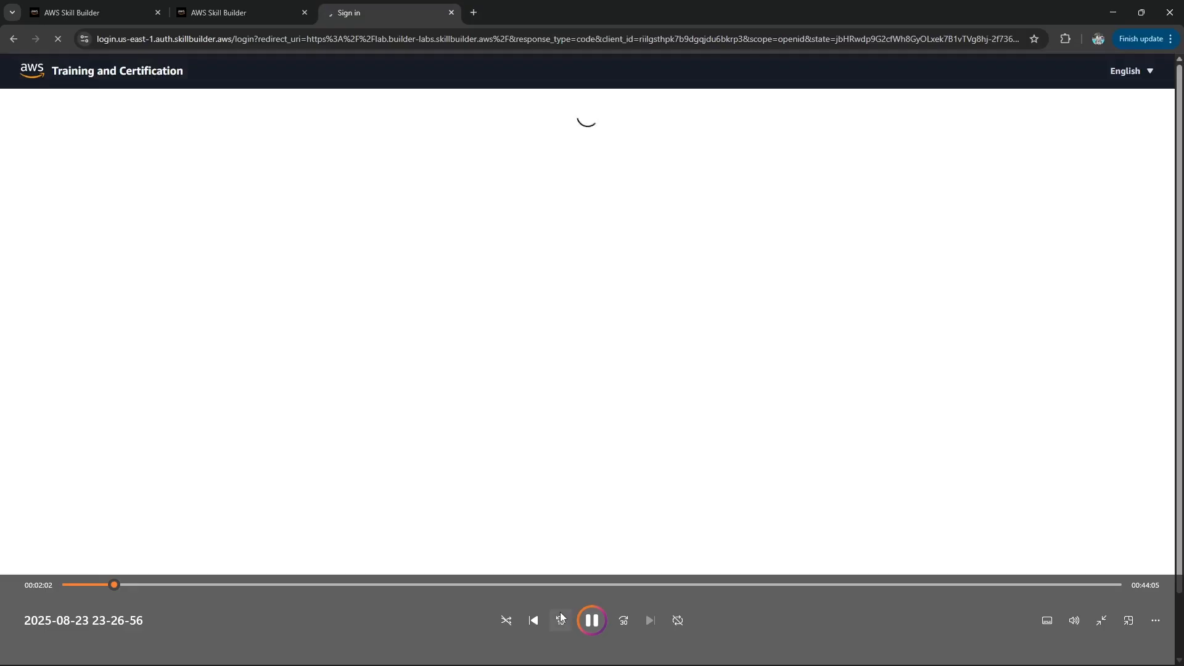
pyautogui.click(560, 622)
pyautogui.click(560, 621)
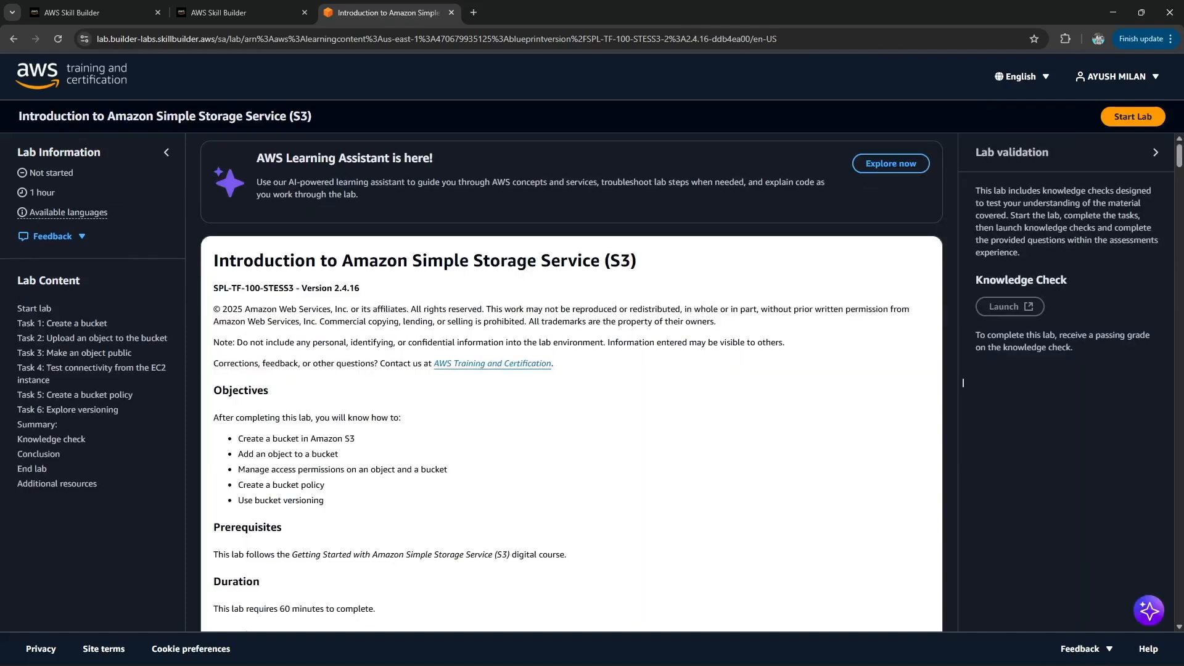
# Review the lab's objectives and overview, and start the lab after accepting the AWS Learner Terms and Conditions.
pyautogui.scroll(-3, 963, 382)
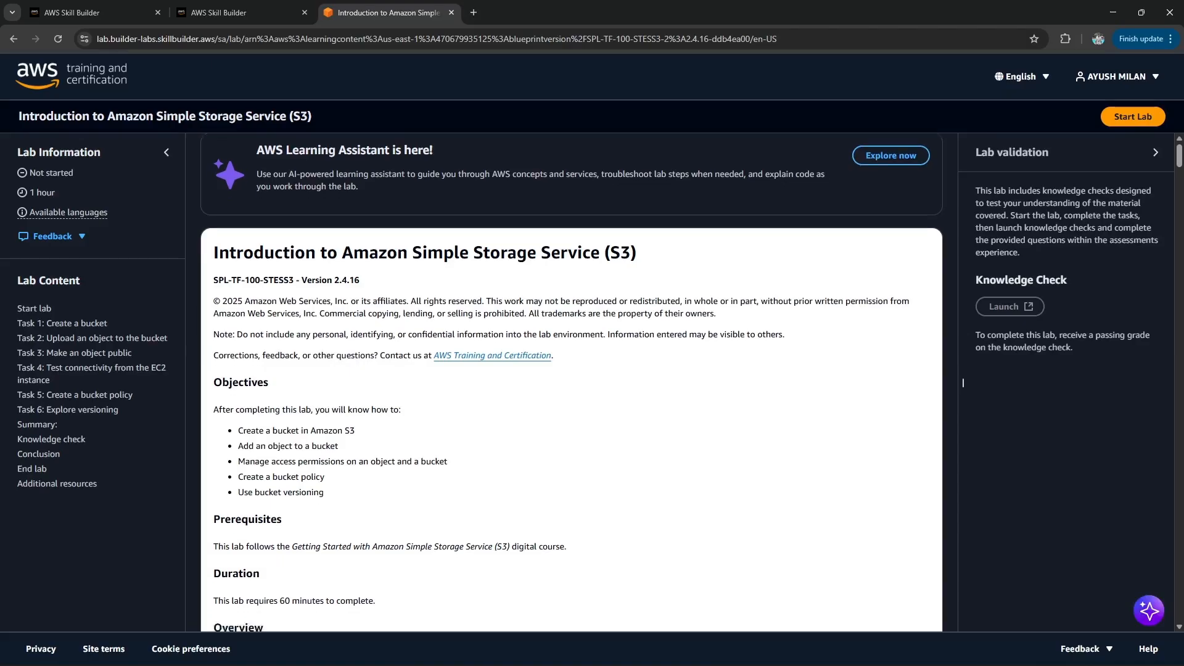
pyautogui.scroll(3, 963, 382)
pyautogui.scroll(-1, 963, 383)
pyautogui.scroll(-6, 963, 382)
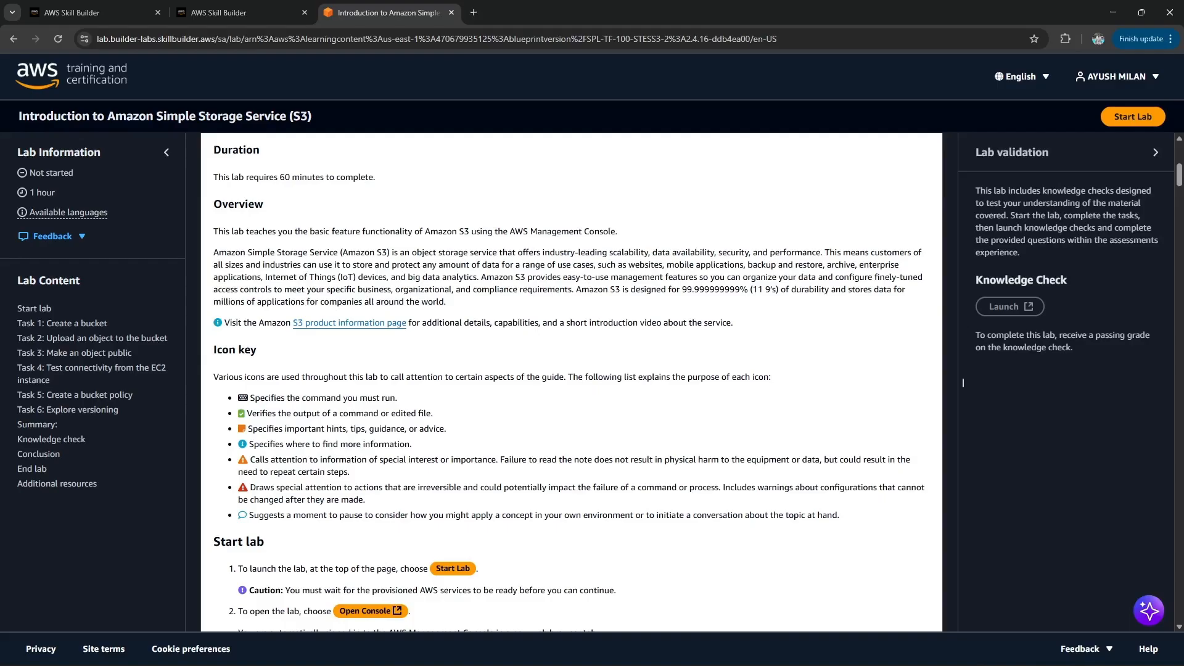
pyautogui.click(1133, 116)
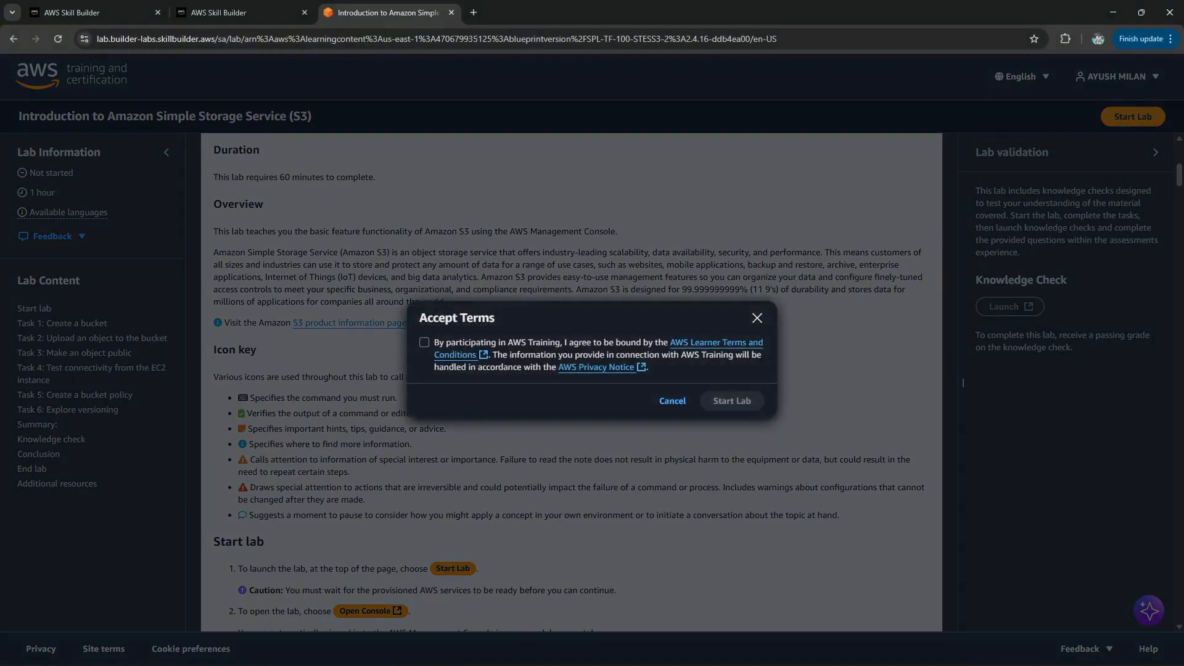
pyautogui.click(424, 342)
pyautogui.click(732, 401)
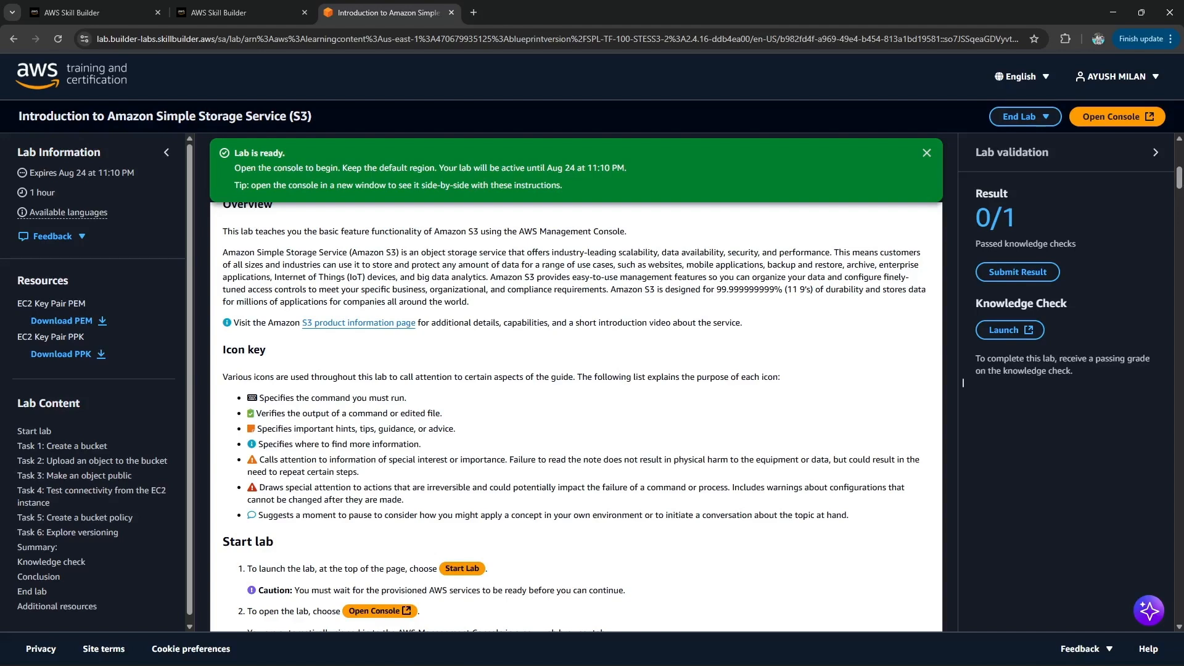
# Read the lab scenario and Task 1 instructions, and open the AWS Management Console for the lab.
pyautogui.scroll(-5, 963, 383)
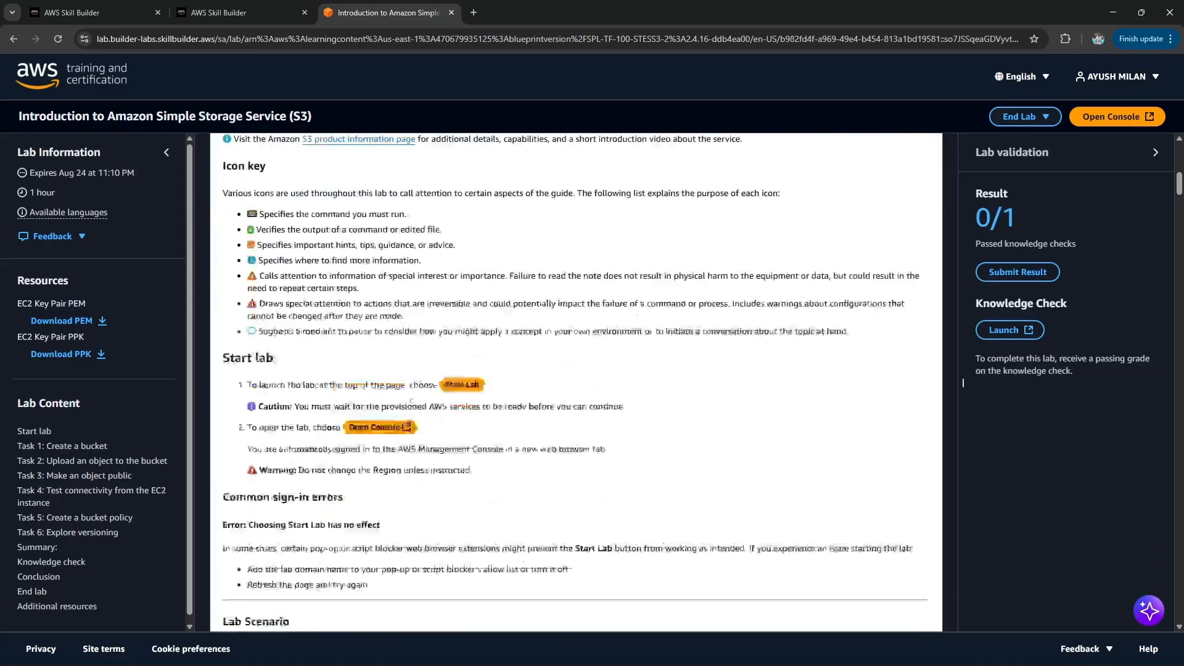
pyautogui.scroll(-6, 963, 382)
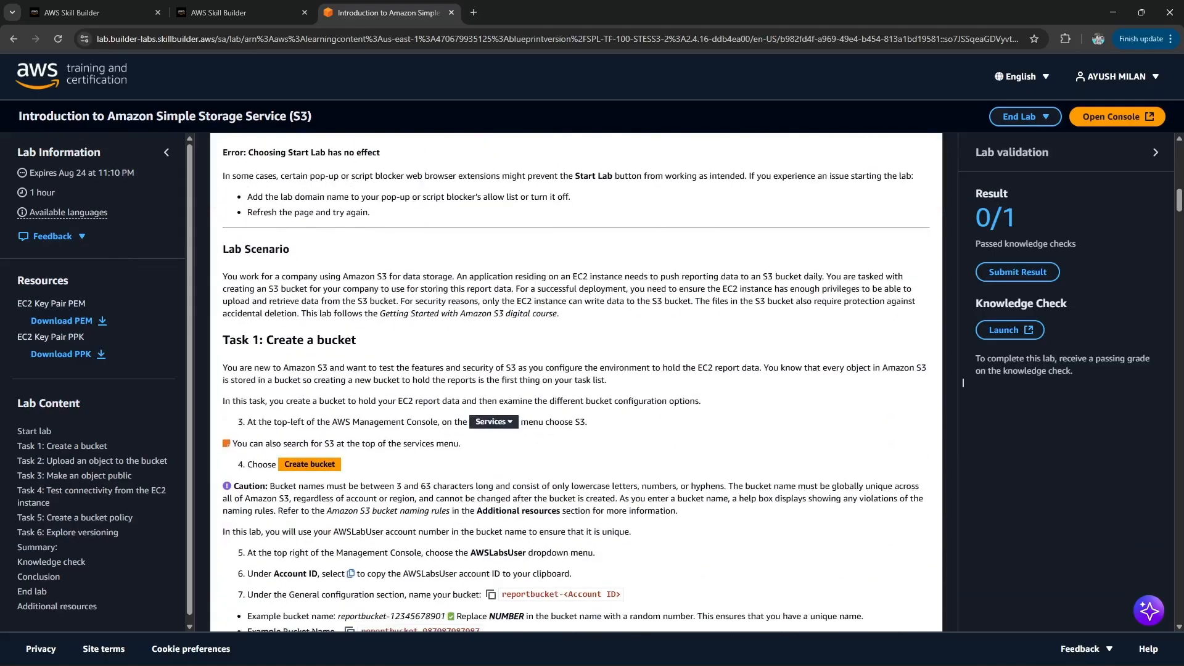
pyautogui.scroll(-1, 962, 382)
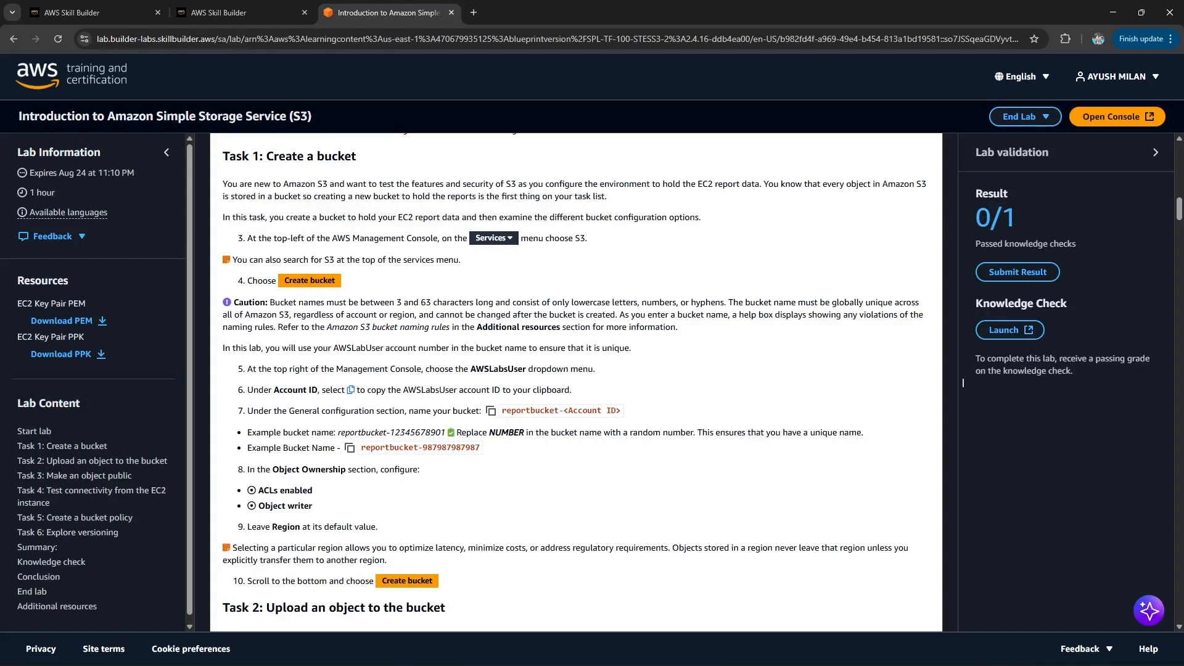
pyautogui.scroll(10, 962, 382)
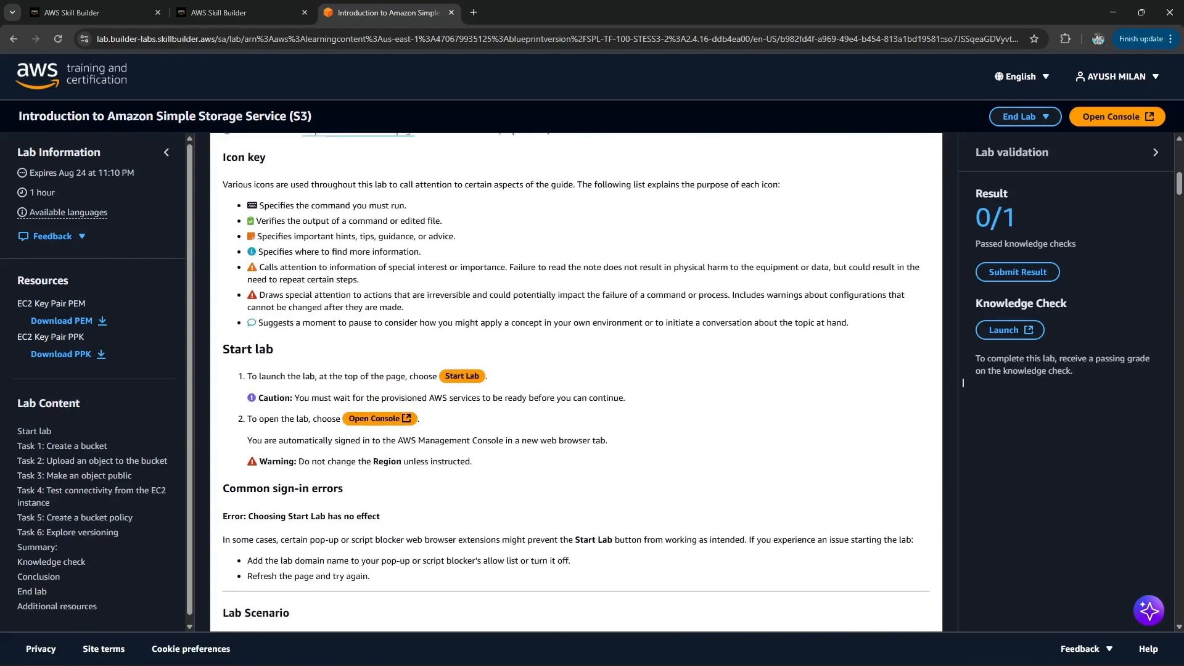
pyautogui.click(1117, 116)
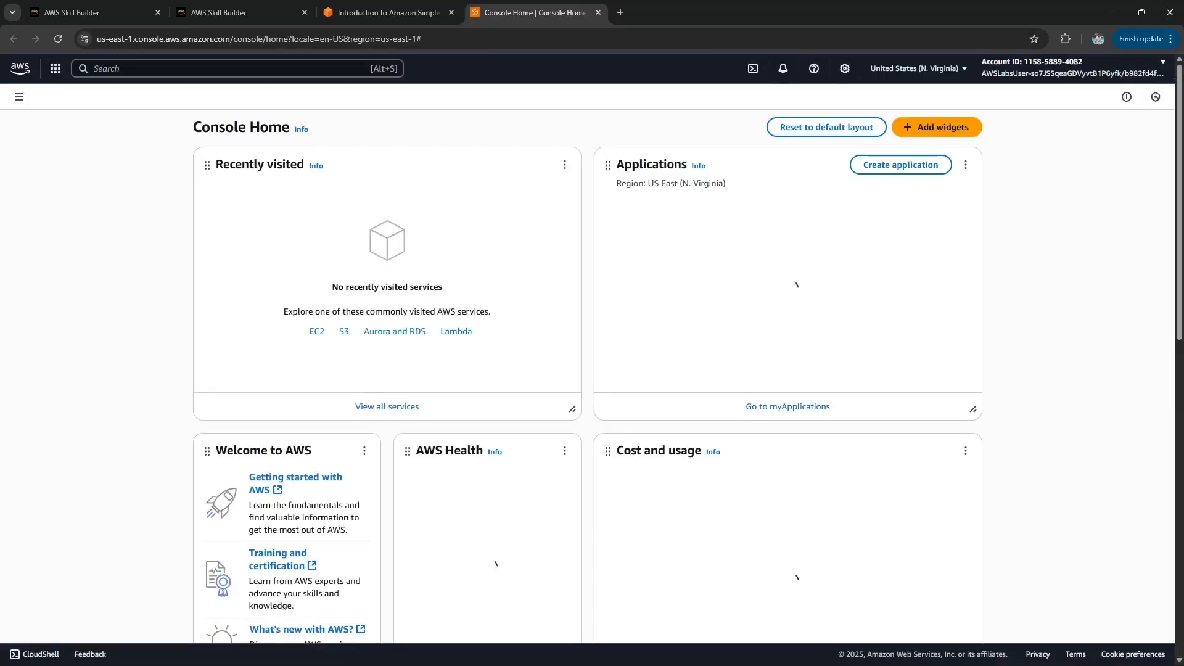
# Check the Task 1 instructions in the lab guide, and search the AWS console for S3 and open that service.
pyautogui.click(388, 12)
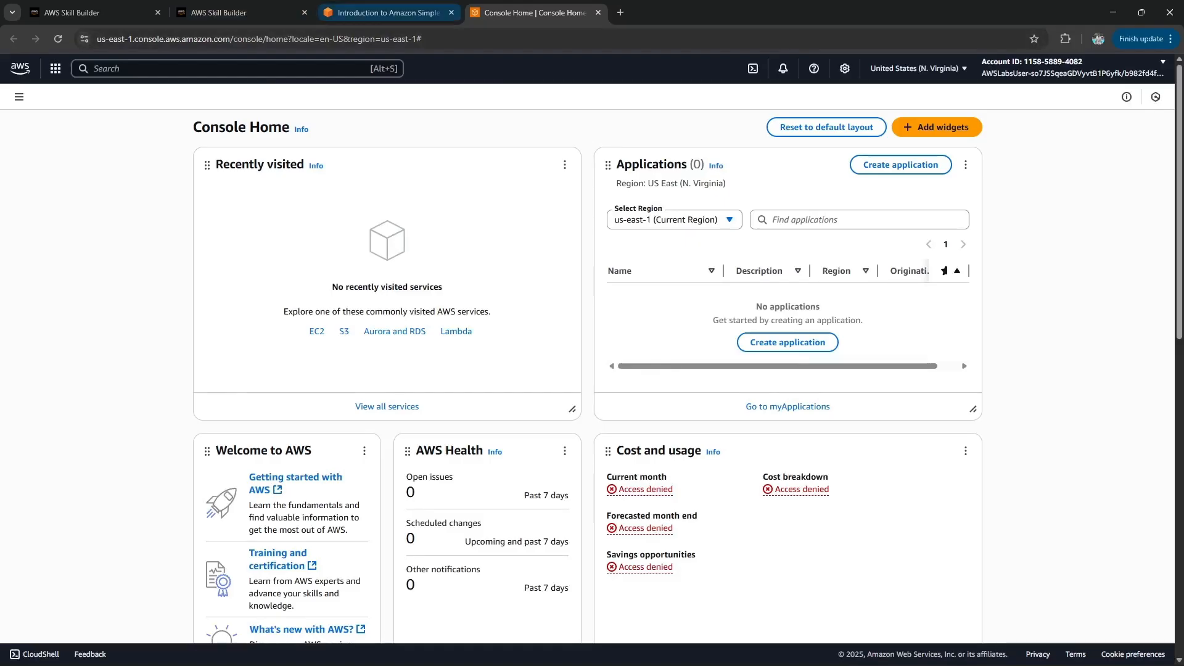
pyautogui.scroll(-7, 963, 383)
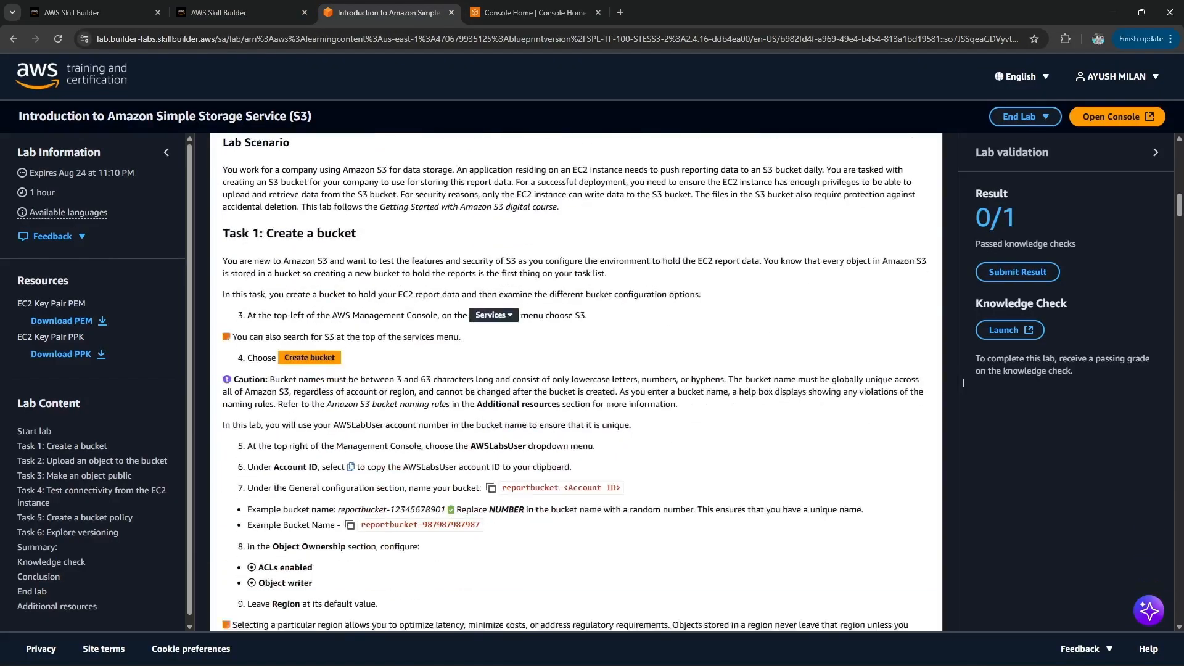
pyautogui.moveTo(266, 300); pyautogui.dragTo(461, 321)
pyautogui.click(968, 299)
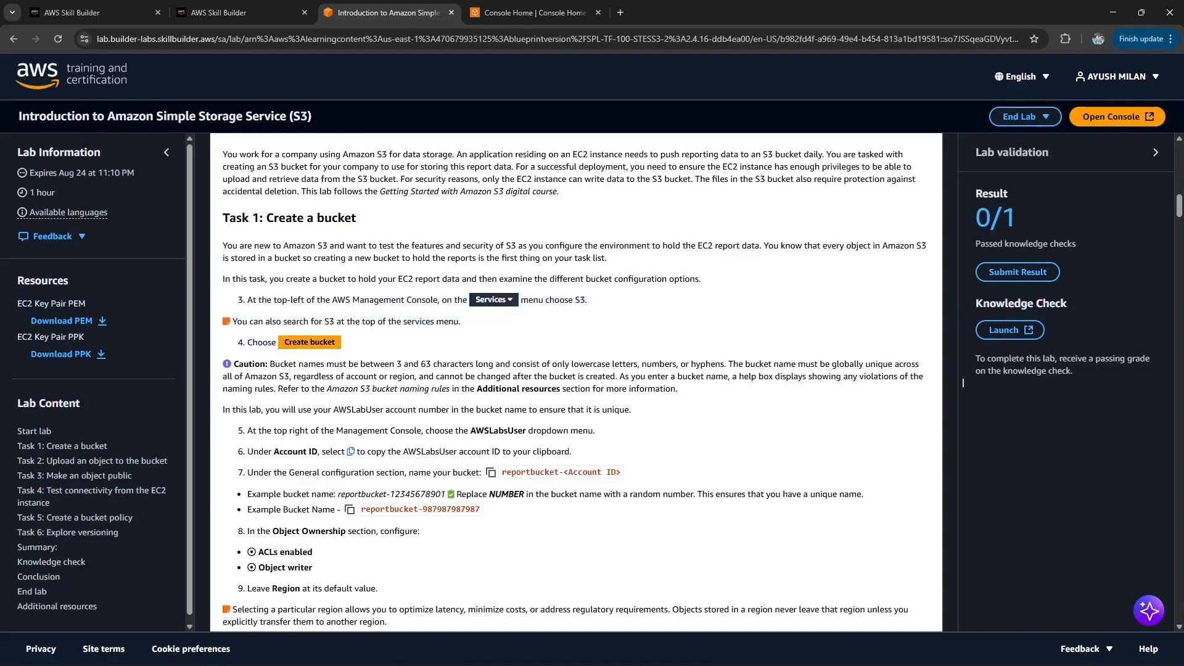
pyautogui.click(531, 12)
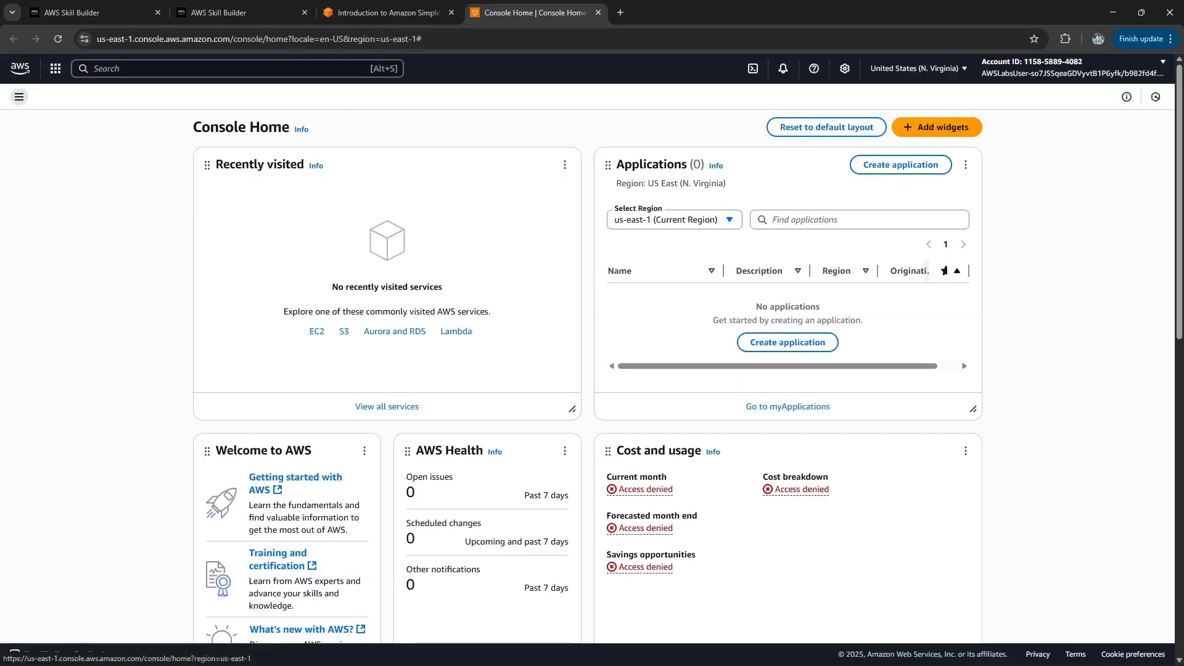
pyautogui.click(20, 97)
pyautogui.click(19, 97)
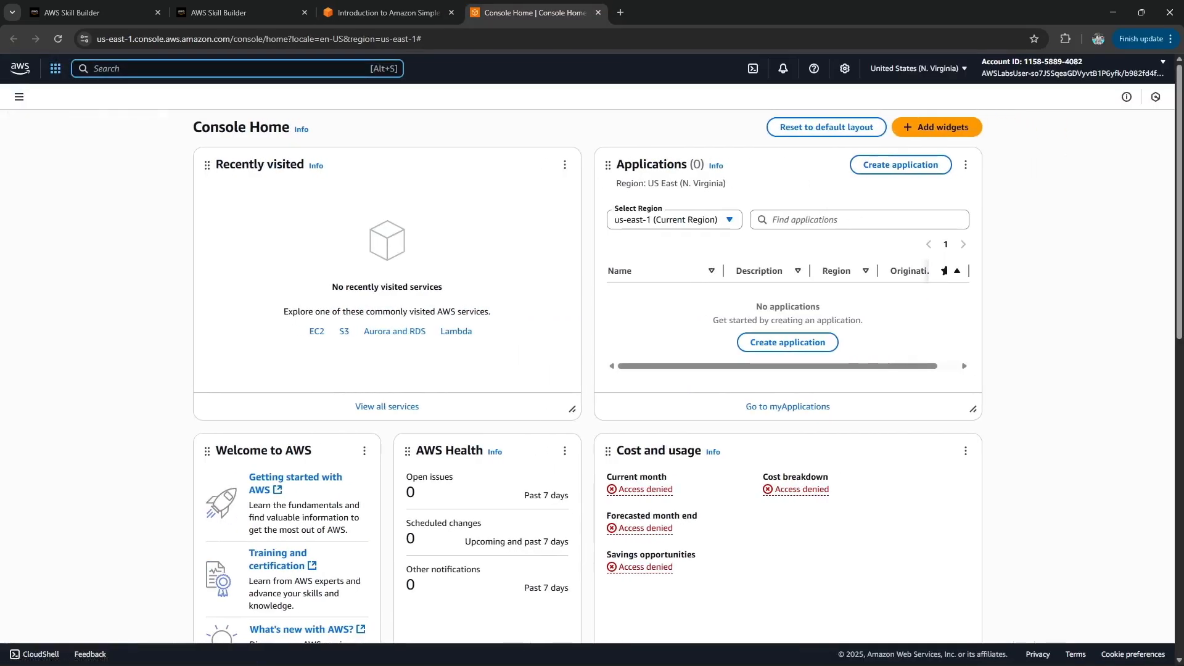
pyautogui.write('S3')
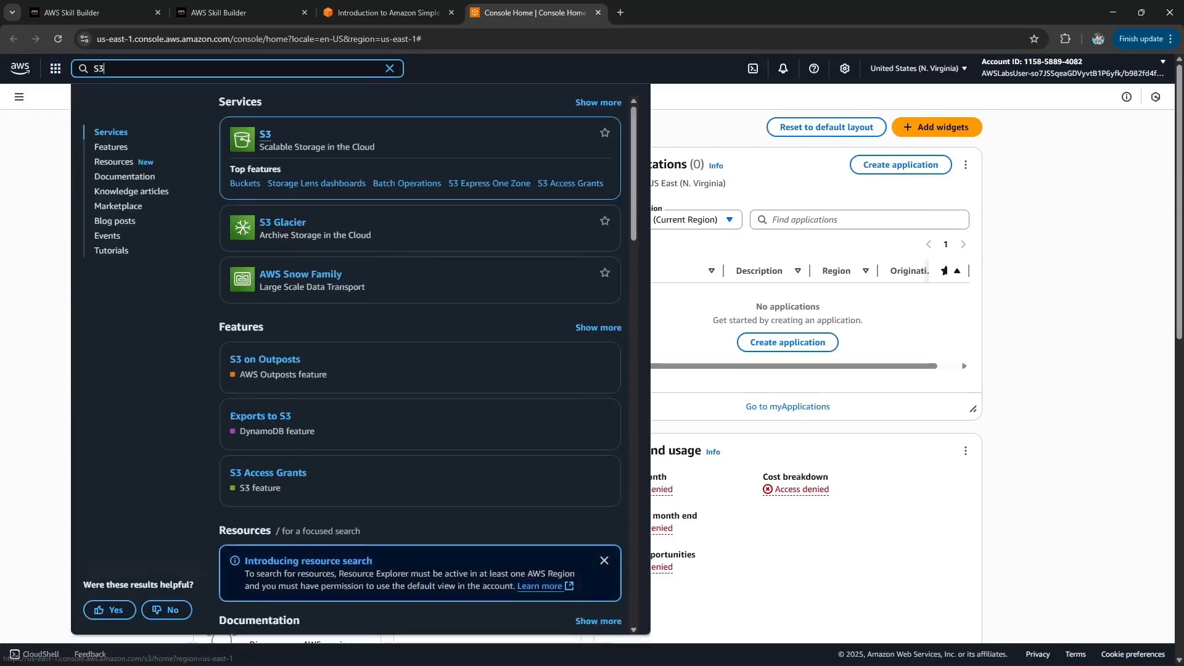
pyautogui.rightClick(263, 136)
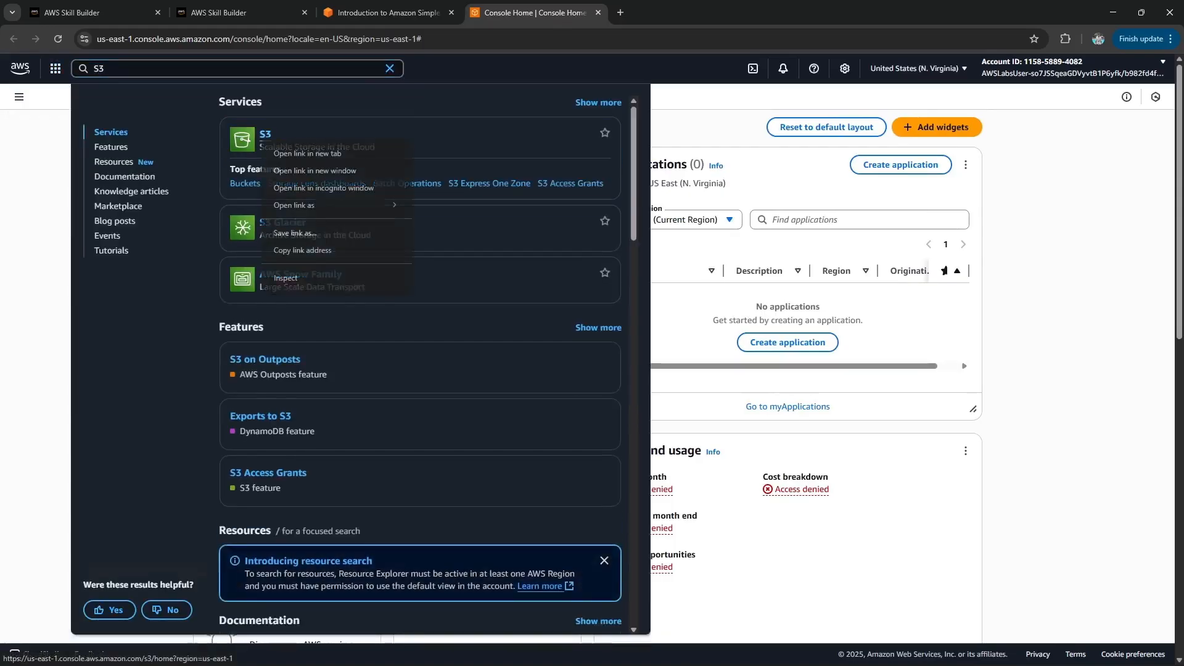
pyautogui.click(264, 135)
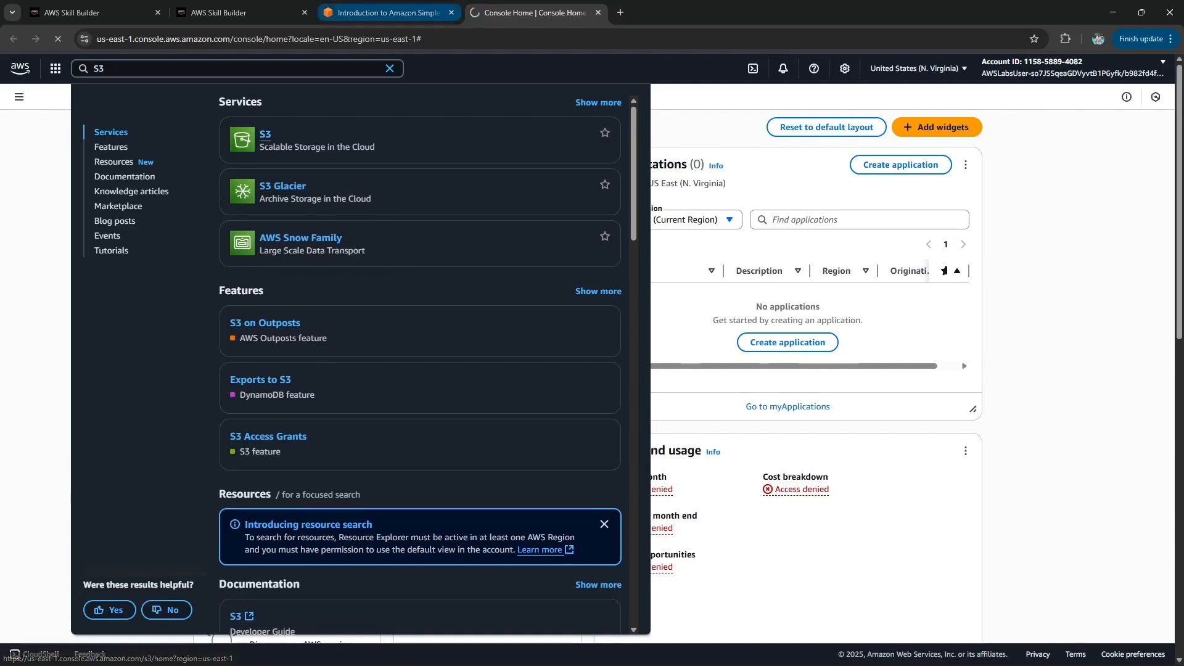
# Copy the bucket name template reportbucket-<Account ID> from the lab guide's Task 1 instructions.
pyautogui.click(389, 12)
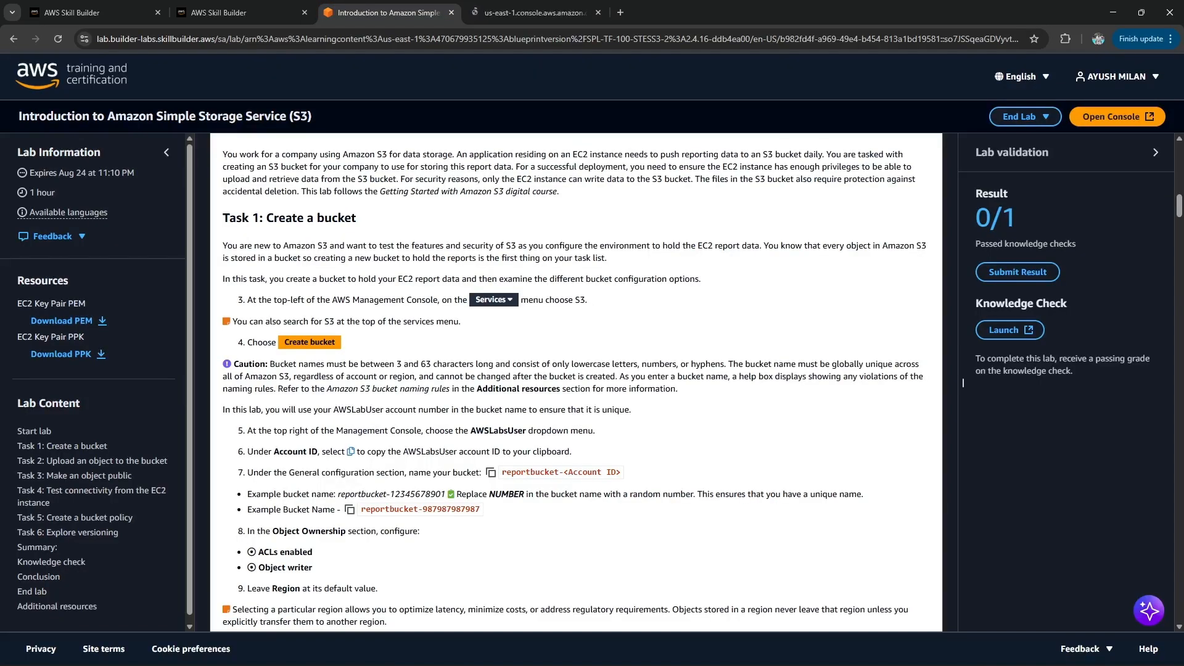
pyautogui.scroll(-1, 962, 383)
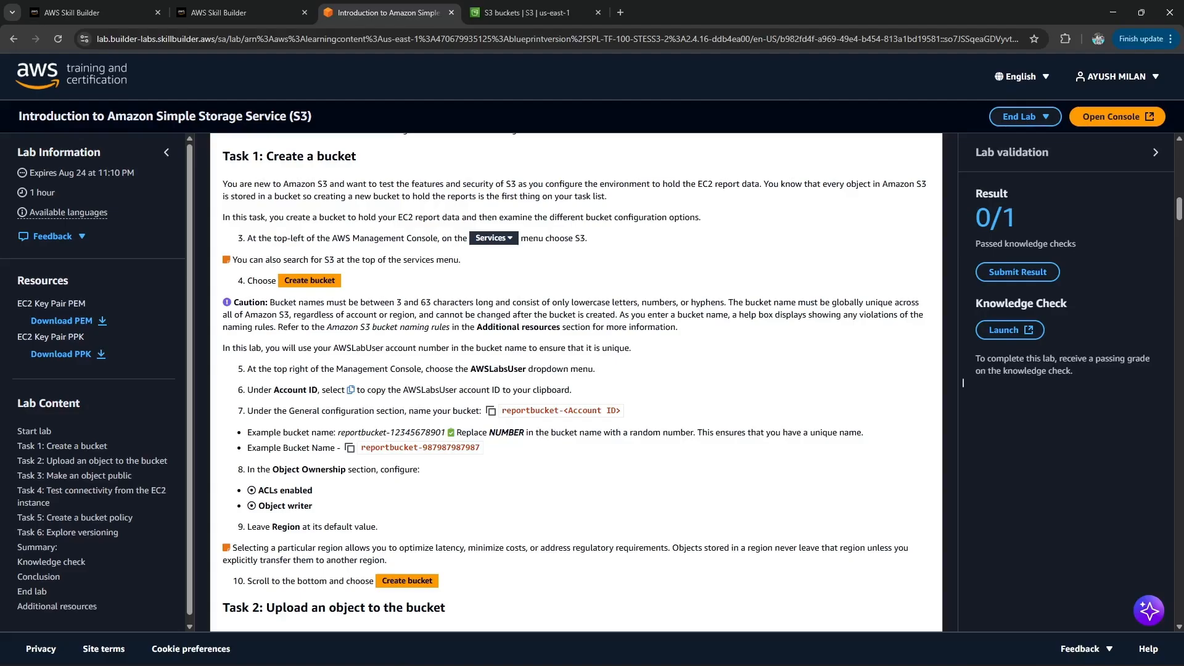
pyautogui.click(491, 411)
pyautogui.click(490, 410)
pyautogui.moveTo(963, 382); pyautogui.dragTo(462, 390)
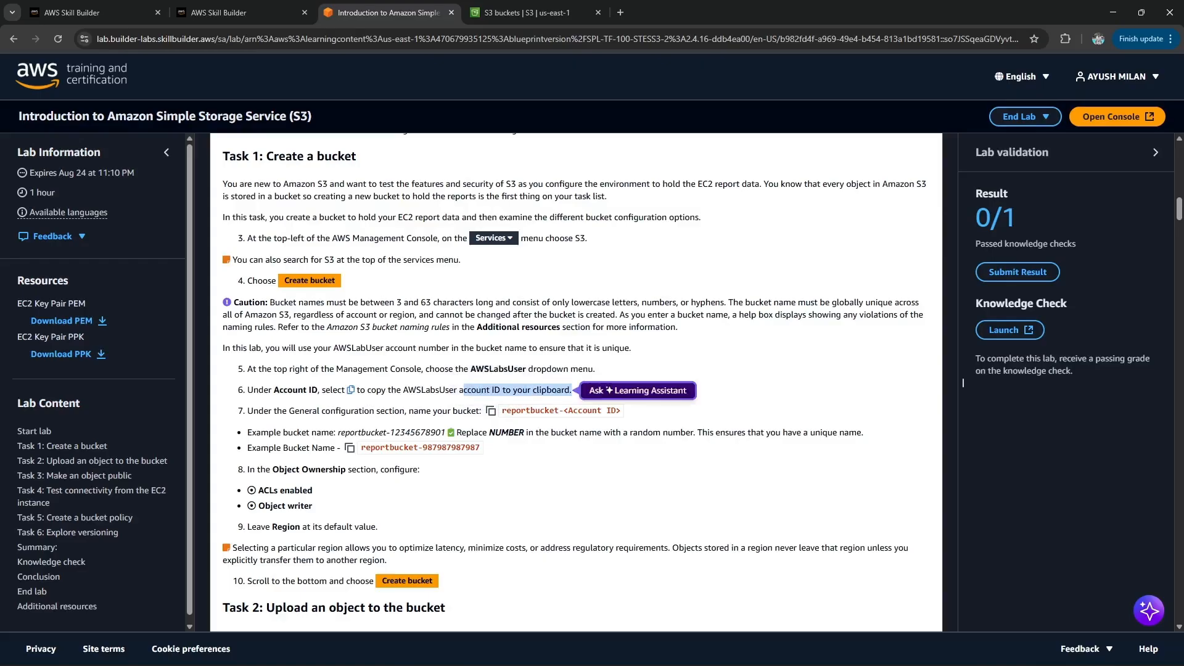
# Begin creating an S3 bucket in the console and paste reportbucket-<Account ID> as the bucket name.
pyautogui.click(524, 12)
pyautogui.click(783, 183)
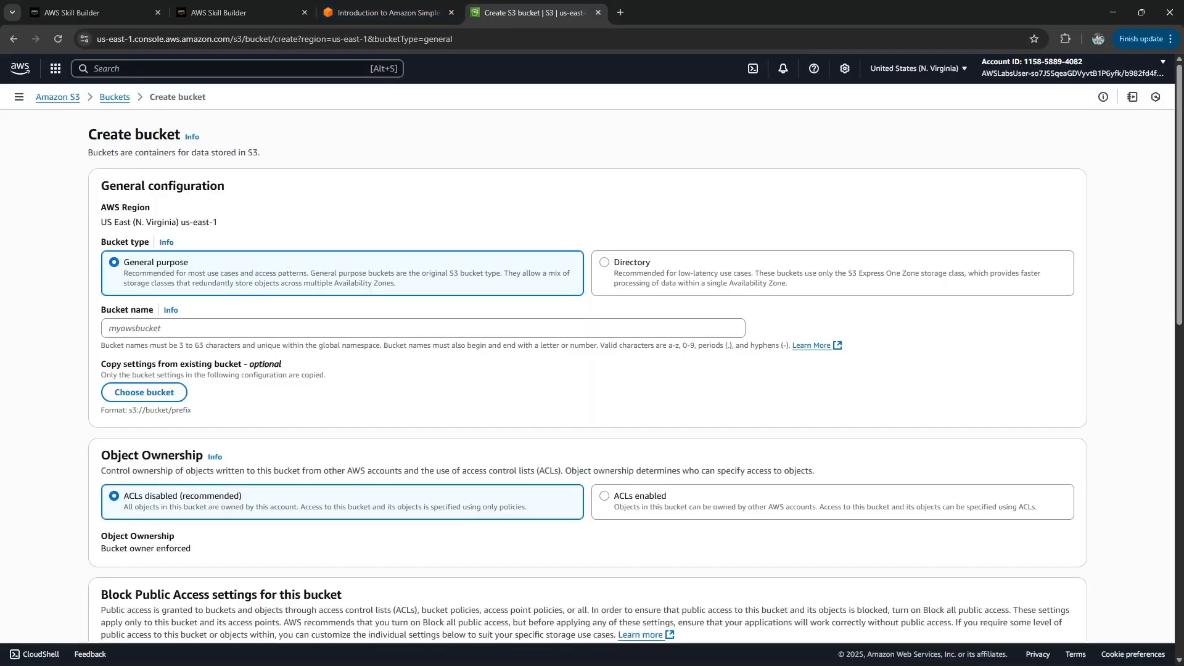
pyautogui.click(423, 328)
pyautogui.hotkey('ctrl', 'v')
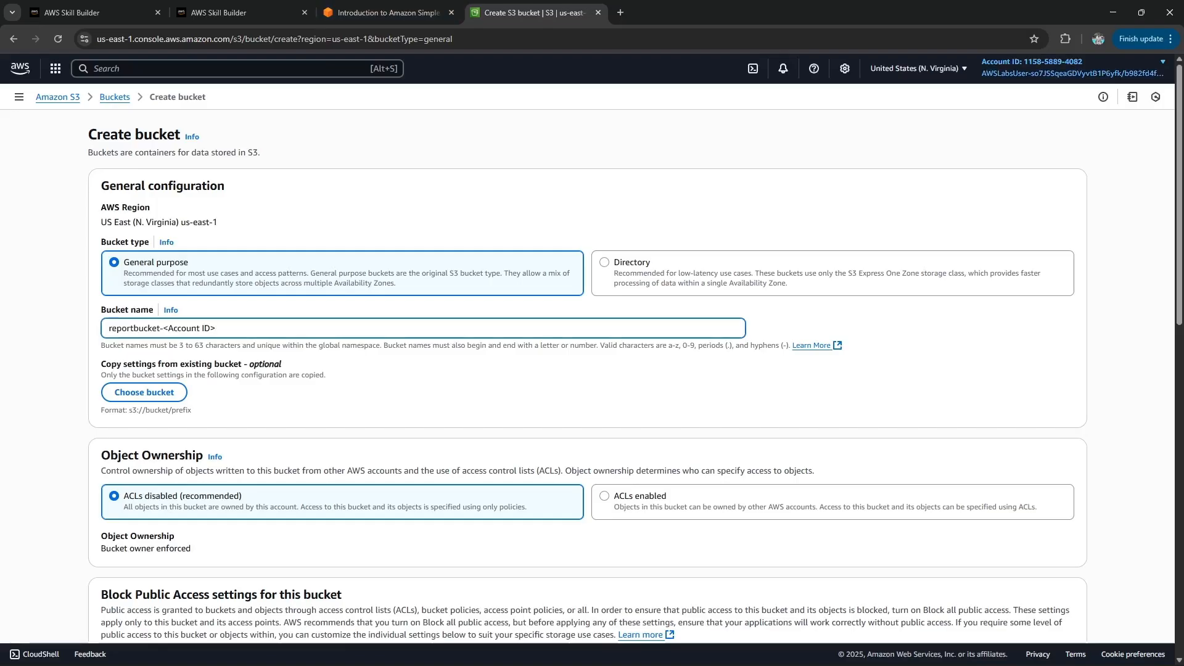
# Copy the lab account's ID and use it to replace the <Account ID> placeholder in the bucket name.
pyautogui.click(1048, 68)
pyautogui.click(997, 114)
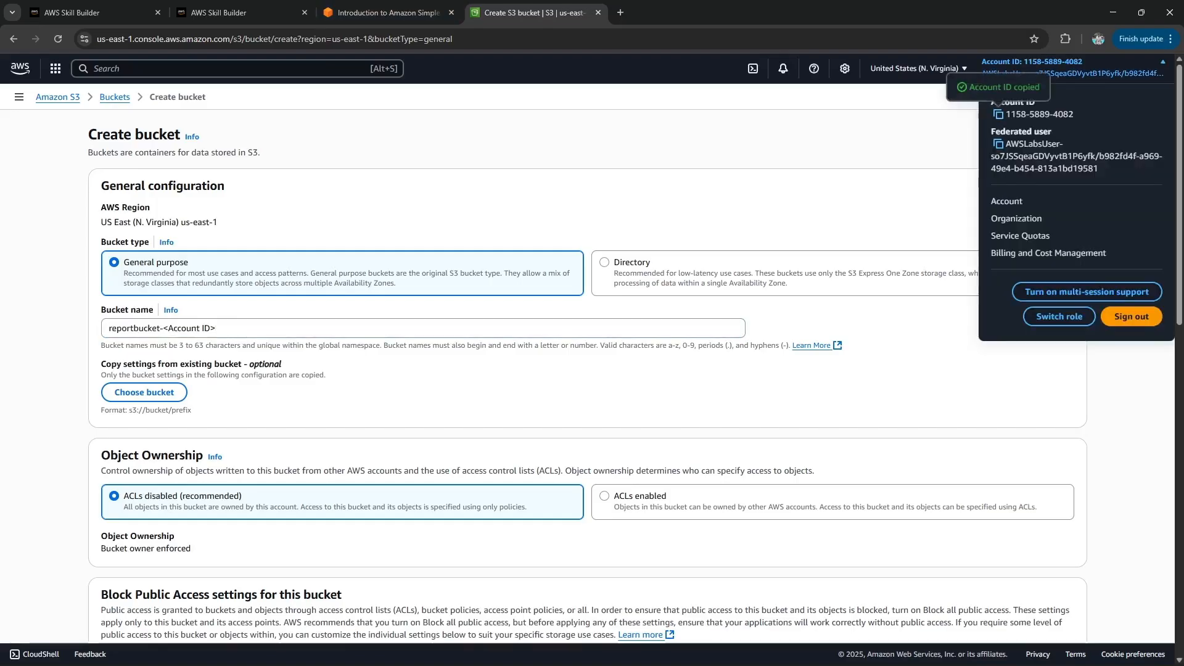
pyautogui.moveTo(162, 328); pyautogui.dragTo(216, 328)
pyautogui.hotkey('ctrl', 'v')
# Check the Object Ownership instructions in the lab guide and enable ACLs for the new S3 bucket.
pyautogui.click(388, 13)
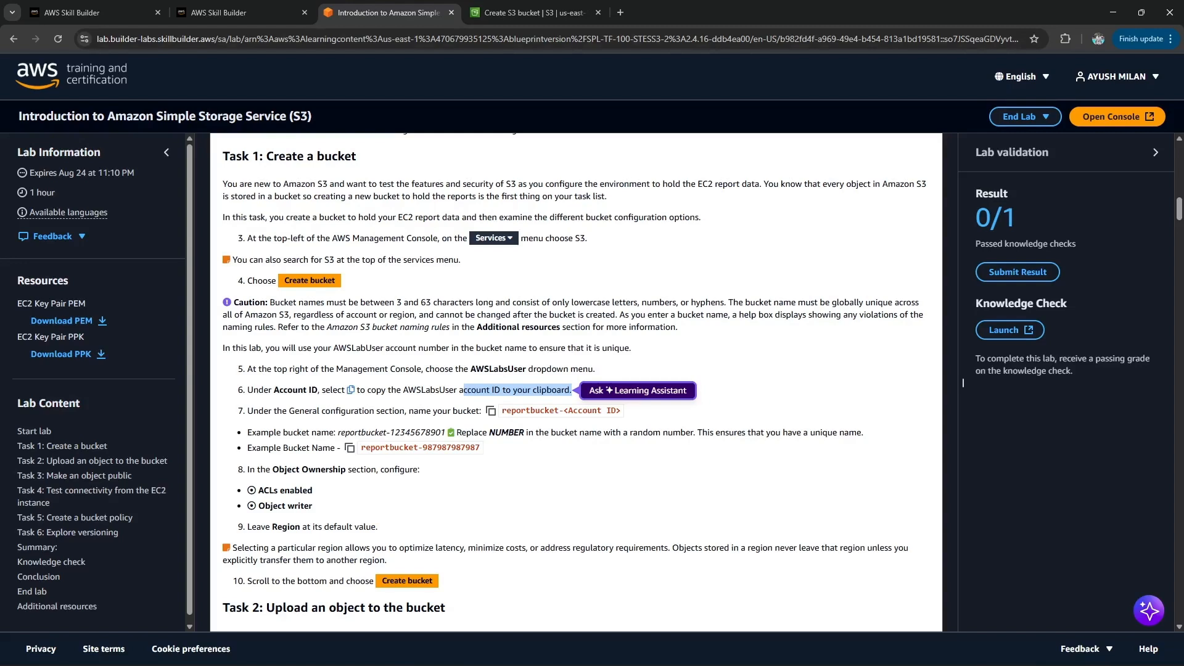
pyautogui.scroll(-3, 963, 382)
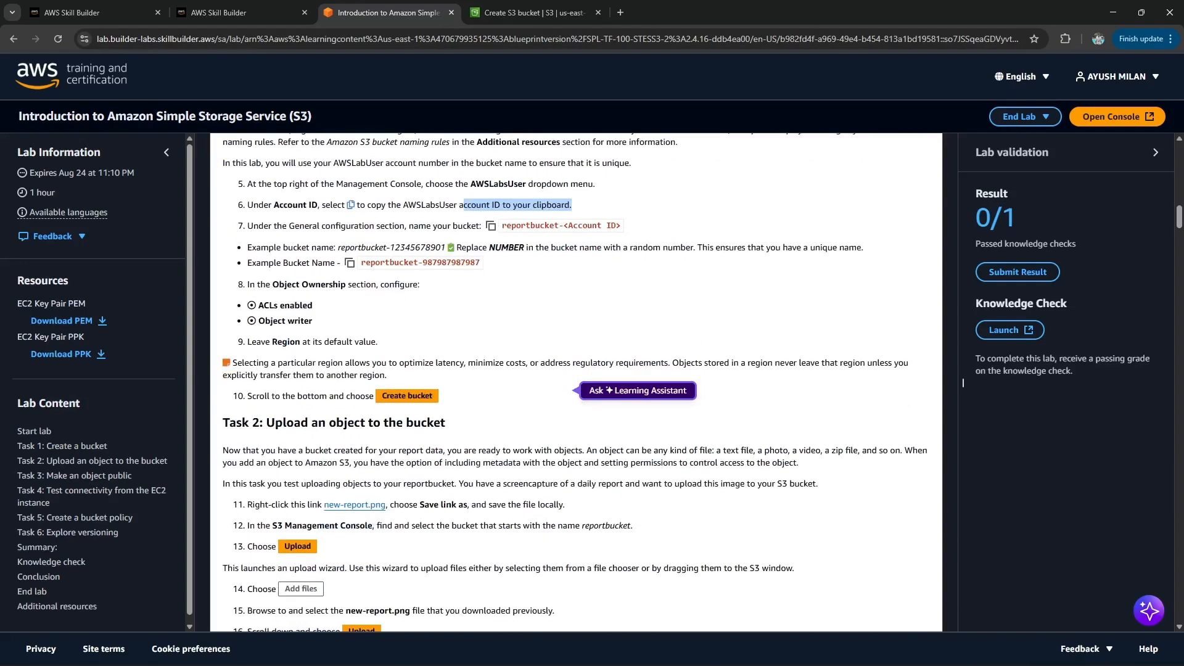
pyautogui.click(530, 12)
pyautogui.scroll(-3, 592, 370)
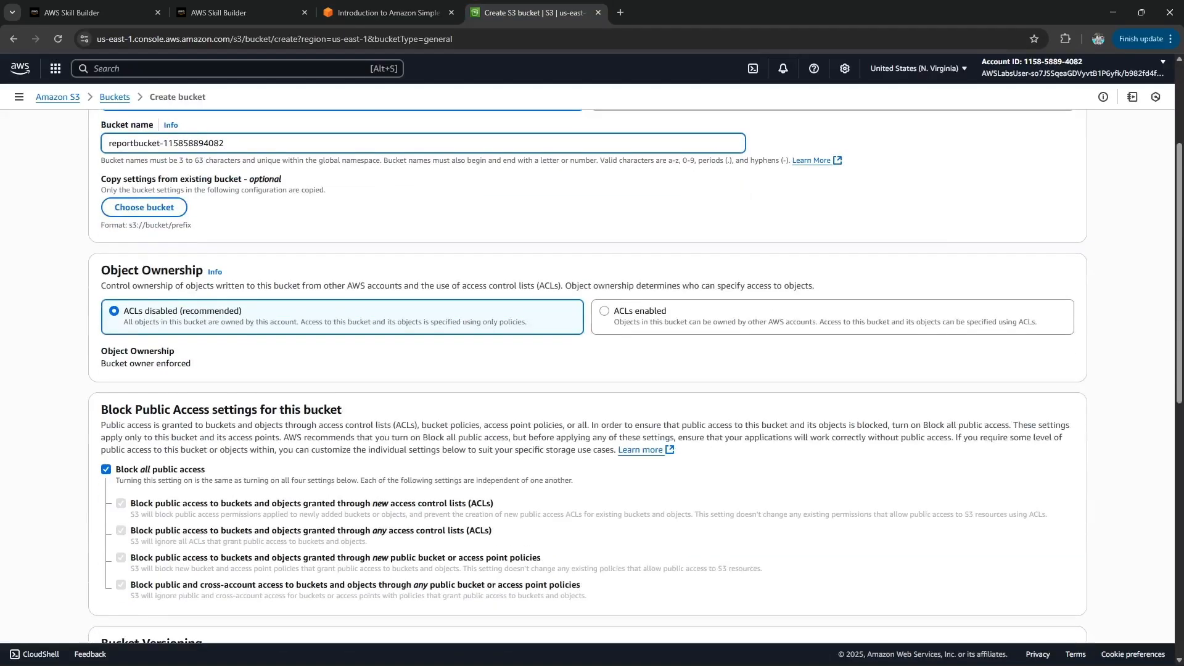
pyautogui.click(605, 311)
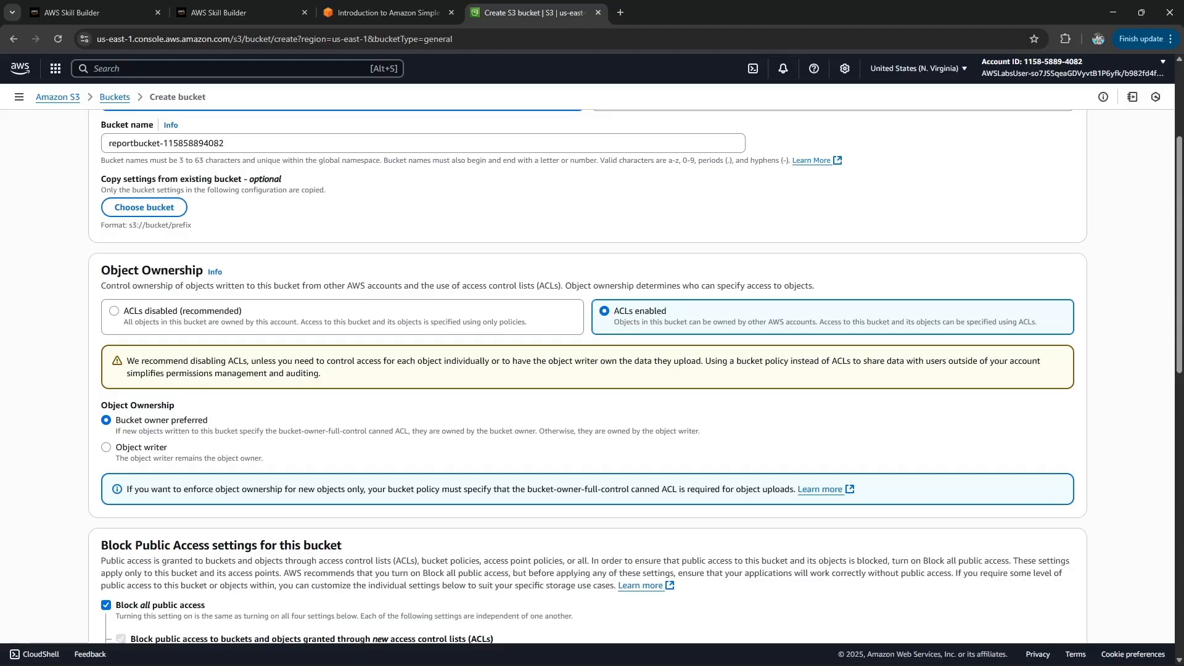
# Set the object ownership to Object writer as the lab guide requires, and create the bucket with the remaining default settings.
pyautogui.hotkey('ctrl', 'shift', 'Tab')
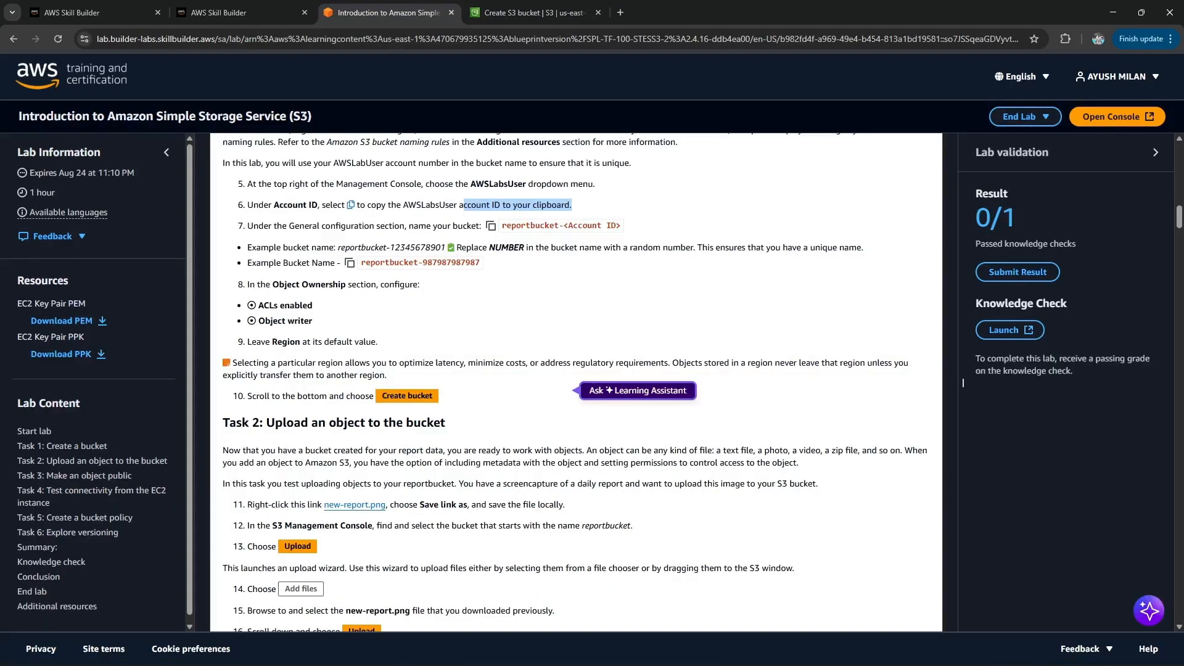
pyautogui.hotkey('ctrl', 'Tab')
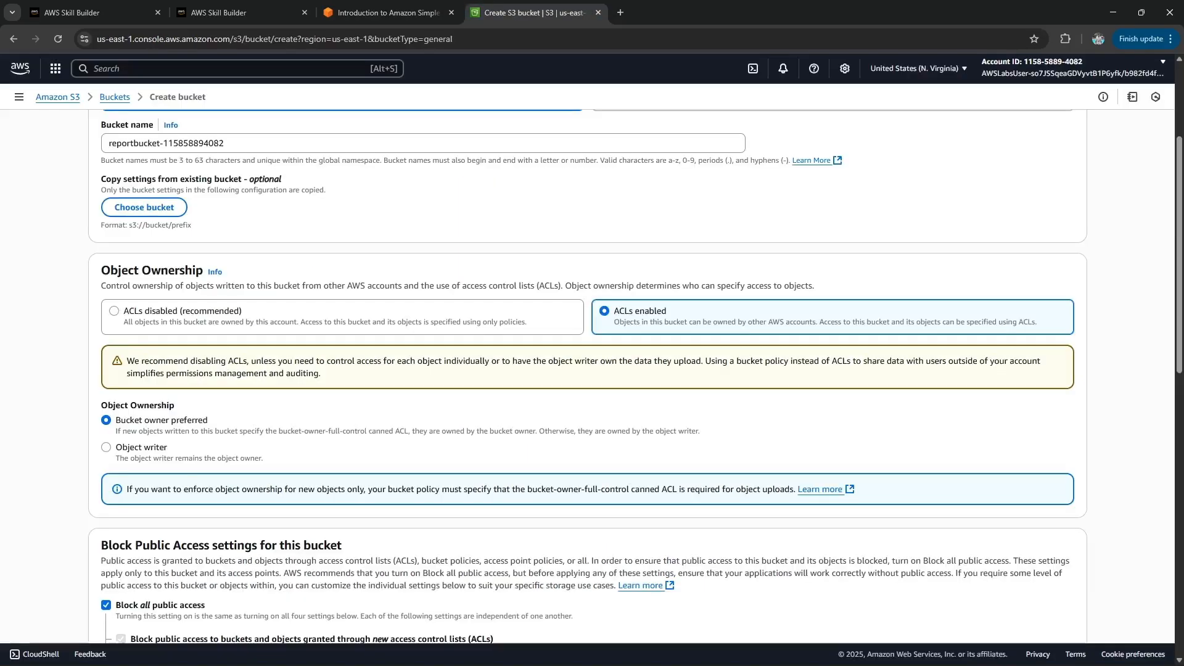
pyautogui.click(107, 447)
pyautogui.click(107, 419)
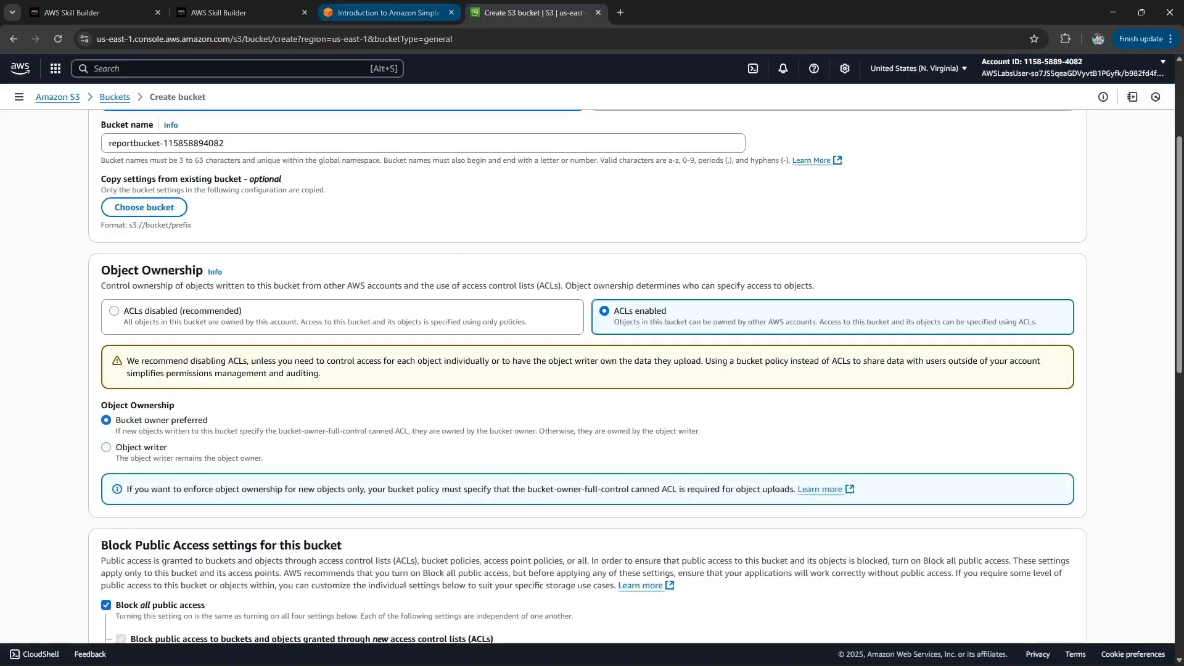
pyautogui.click(388, 13)
pyautogui.click(534, 12)
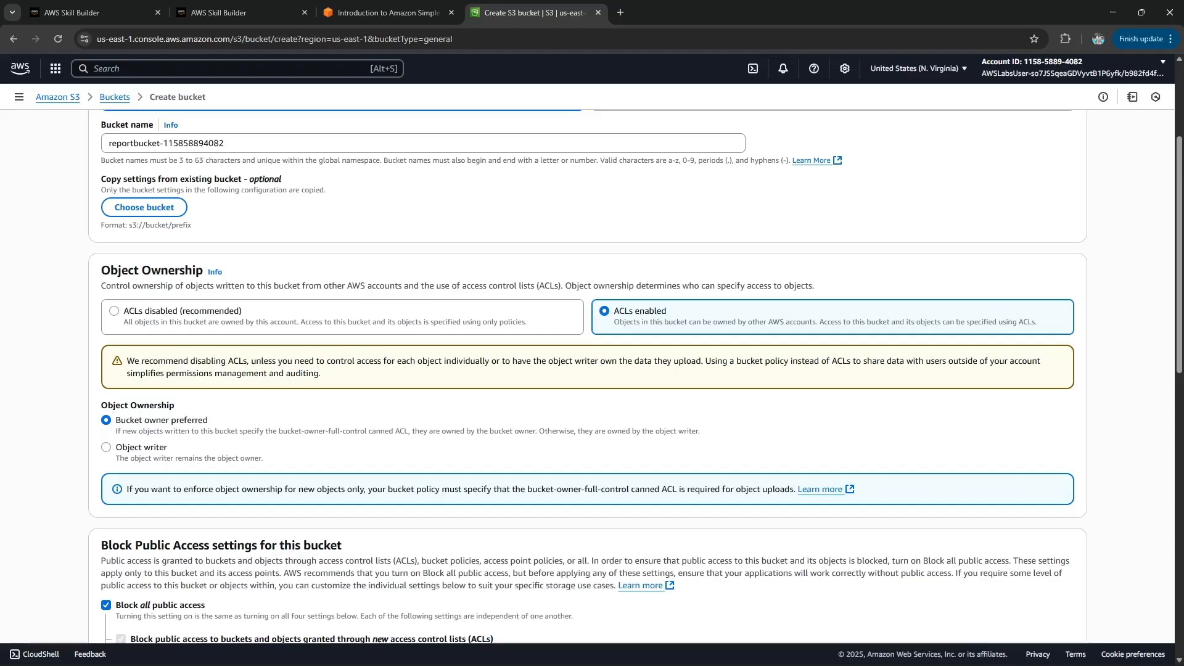
pyautogui.click(106, 447)
pyautogui.scroll(-10, 587, 376)
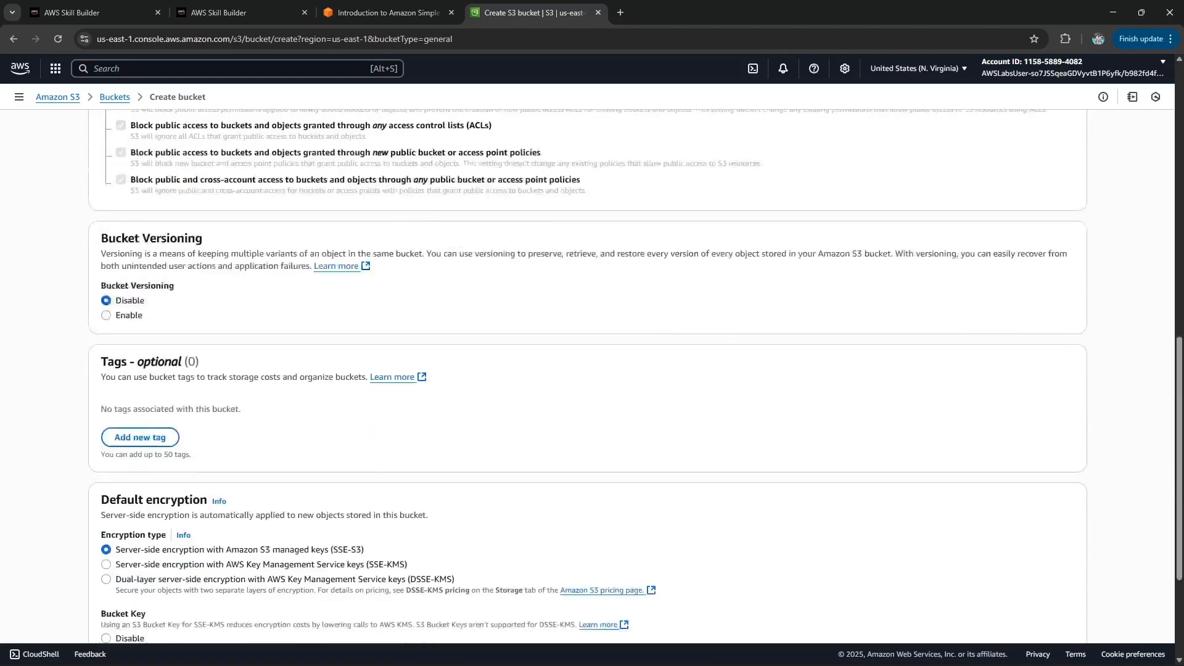
pyautogui.click(1044, 609)
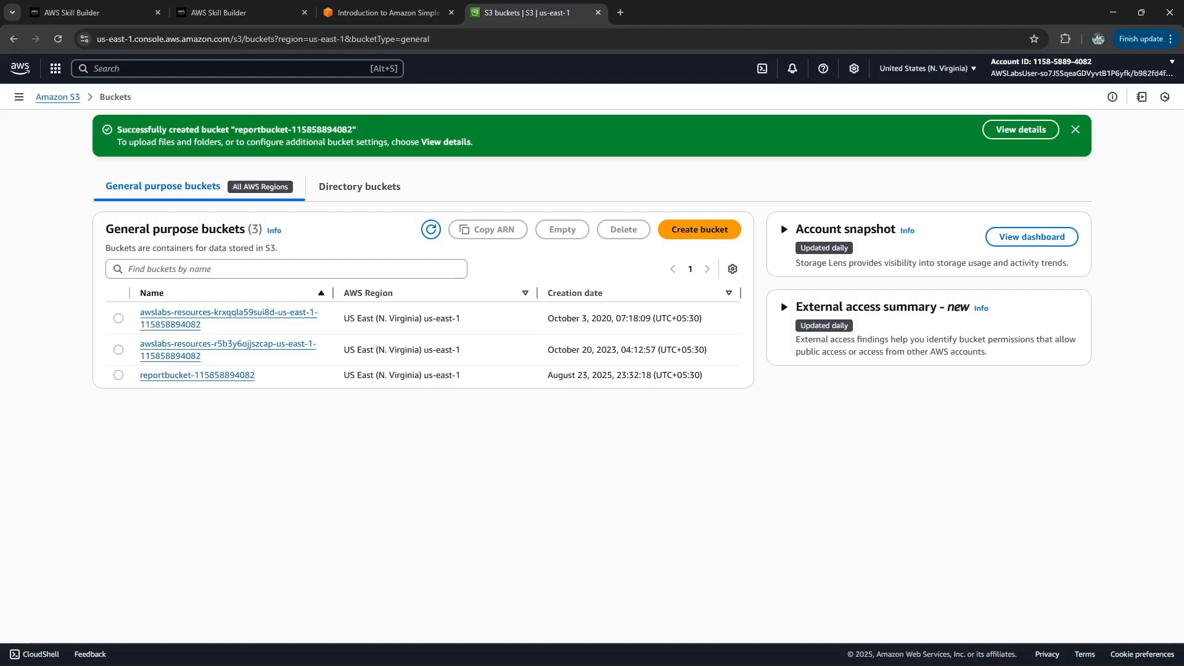
# Read the Task 2 instructions in the lab guide and save the linked new-report.png file to the Downloads folder.
pyautogui.hotkey('ctrl', 'shift', 'Tab')
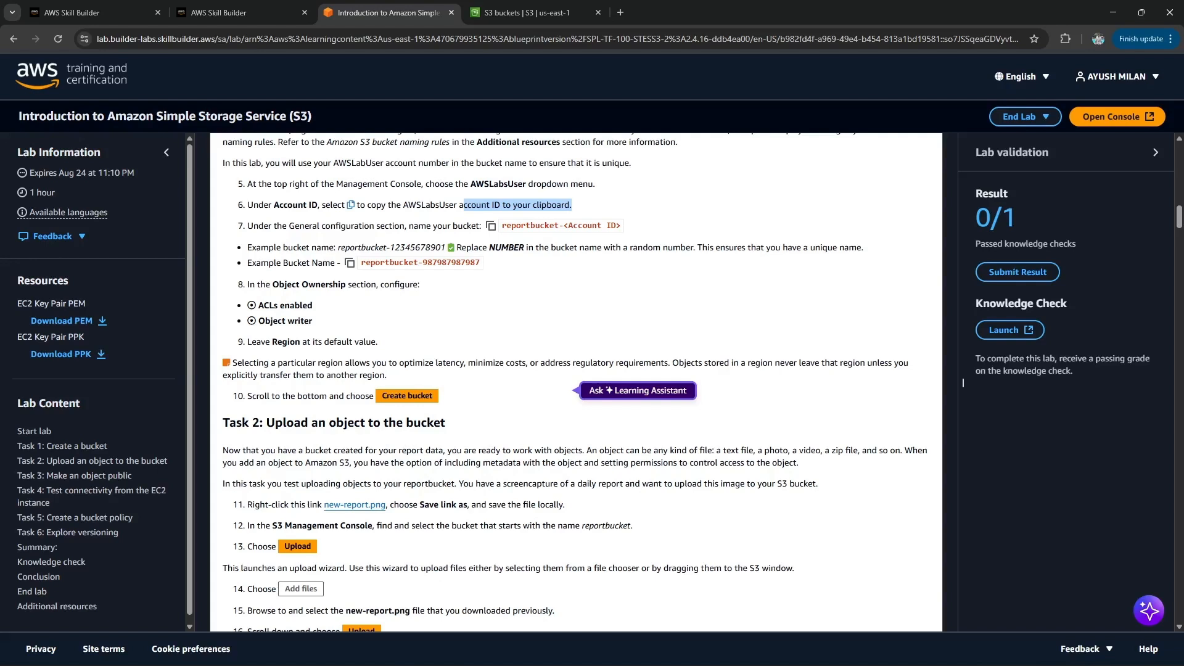
pyautogui.moveTo(301, 422); pyautogui.dragTo(416, 451)
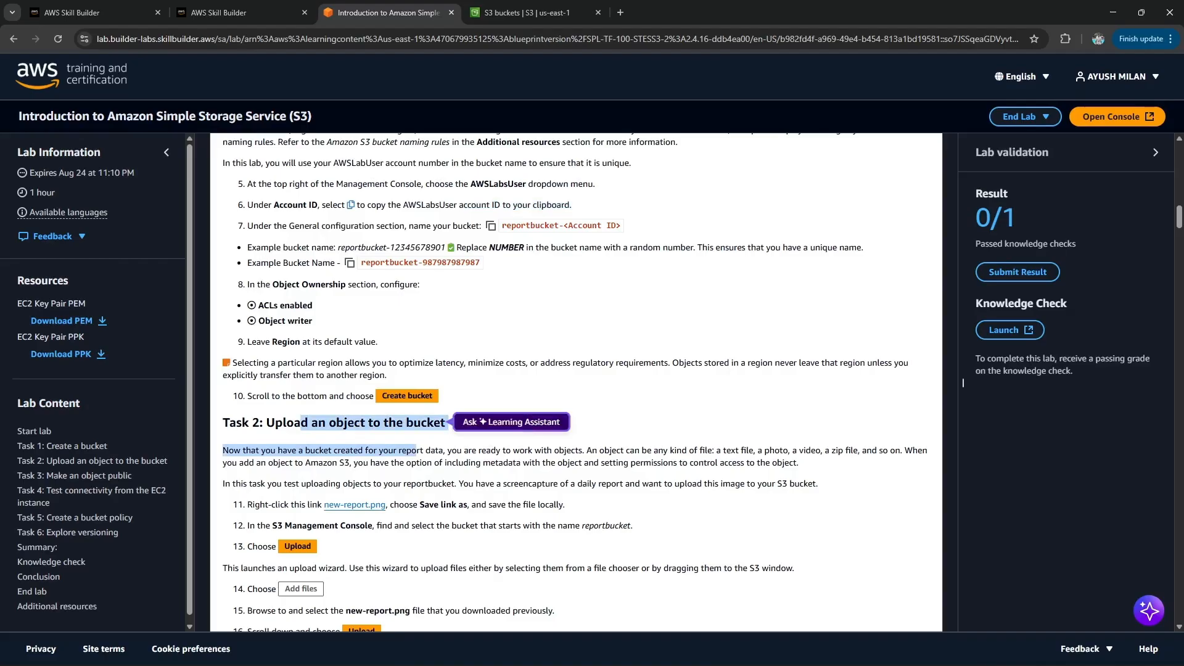
pyautogui.scroll(-3, 417, 451)
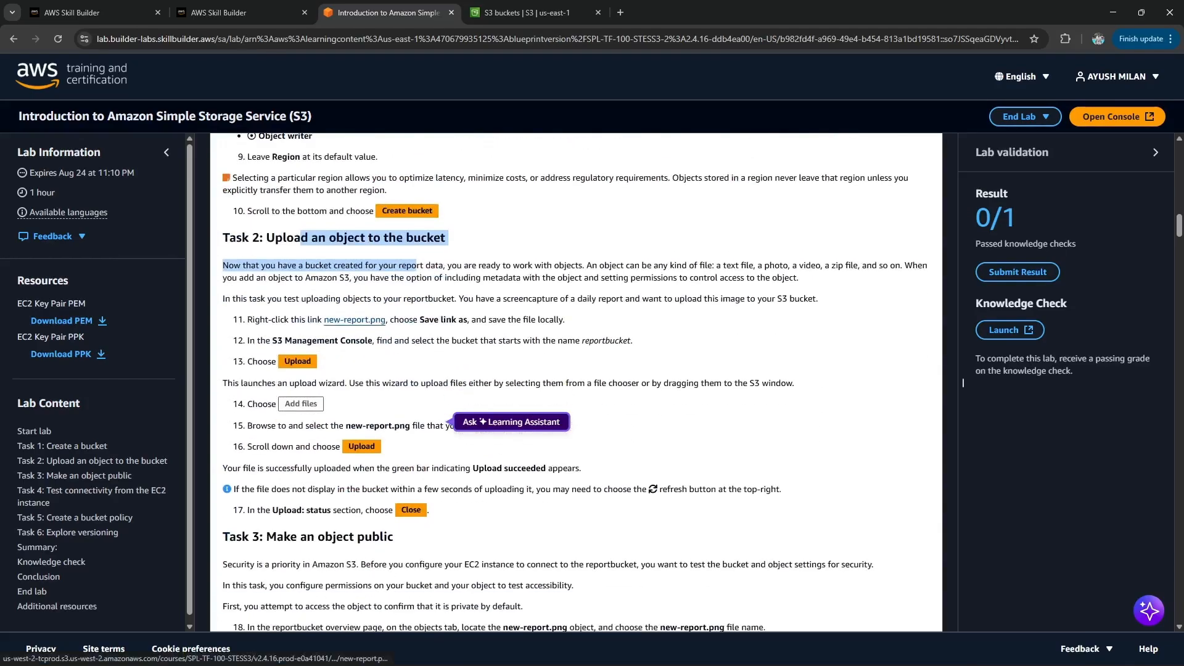
pyautogui.rightClick(346, 320)
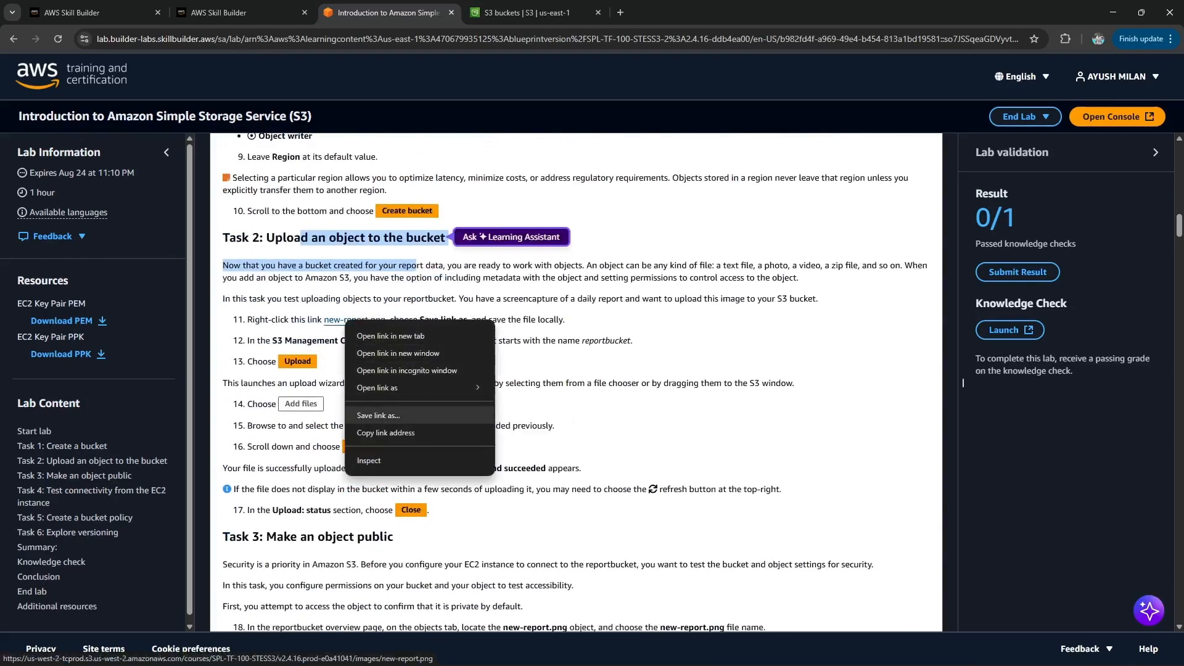
pyautogui.click(512, 333)
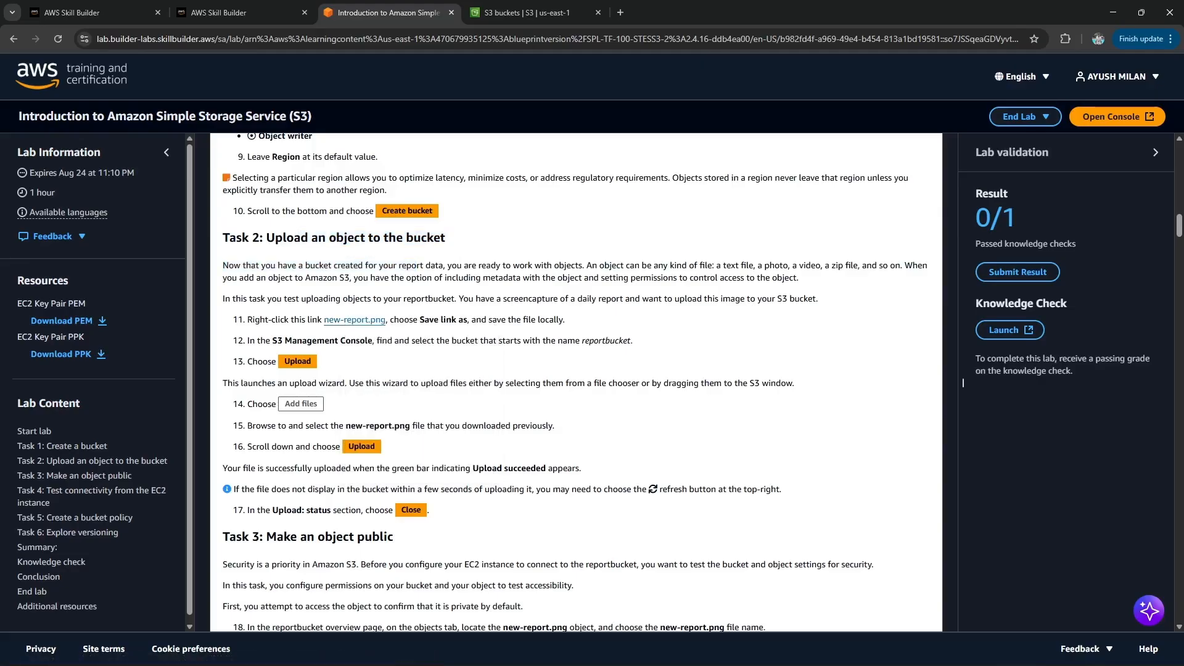
pyautogui.moveTo(443, 320); pyautogui.dragTo(565, 320)
pyautogui.rightClick(355, 319)
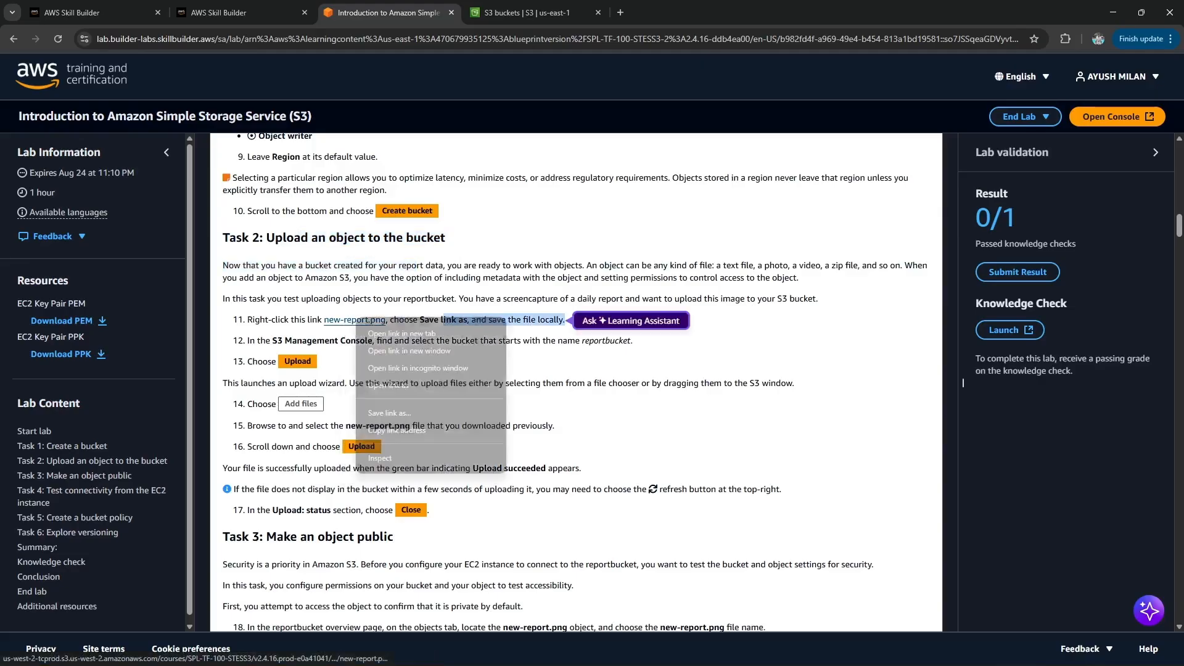
pyautogui.click(394, 413)
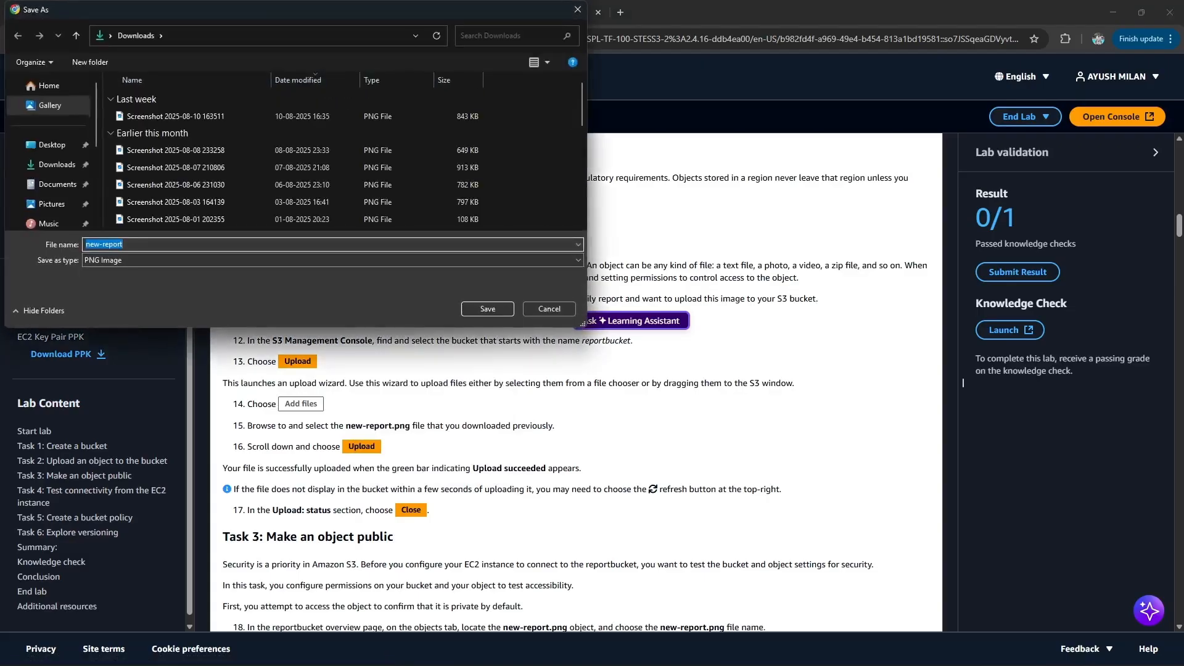
pyautogui.click(487, 309)
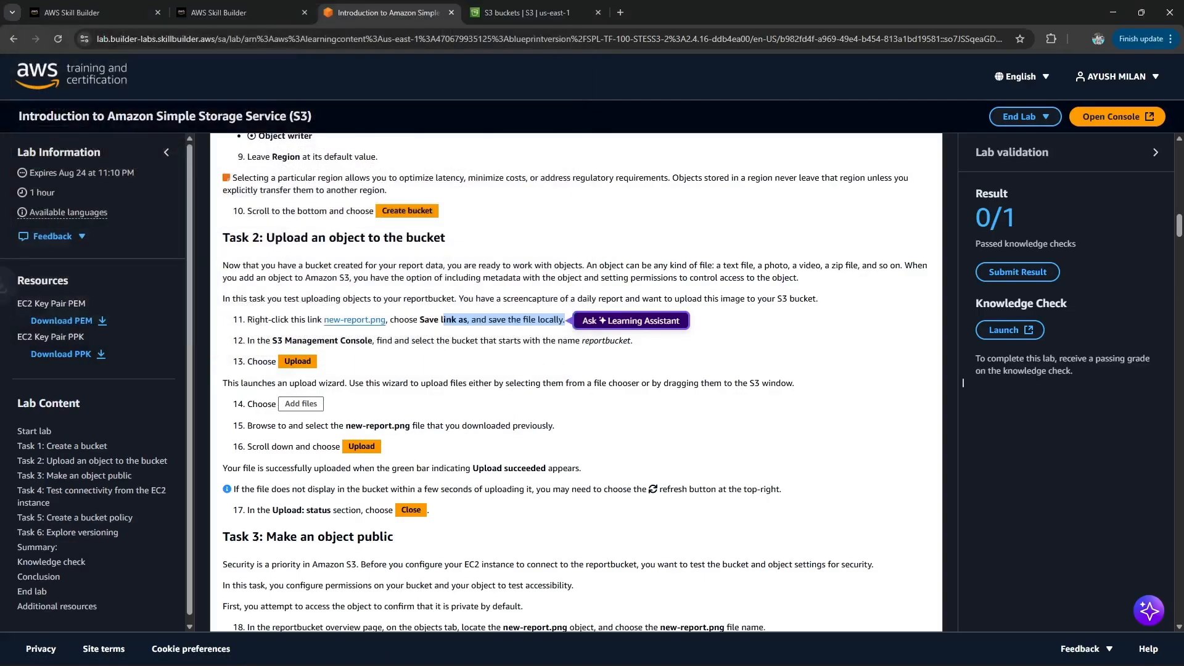
# Check which bucket Task 2 calls for and open the newly created report bucket in the S3 console.
pyautogui.moveTo(285, 340); pyautogui.dragTo(317, 362)
pyautogui.click(963, 383)
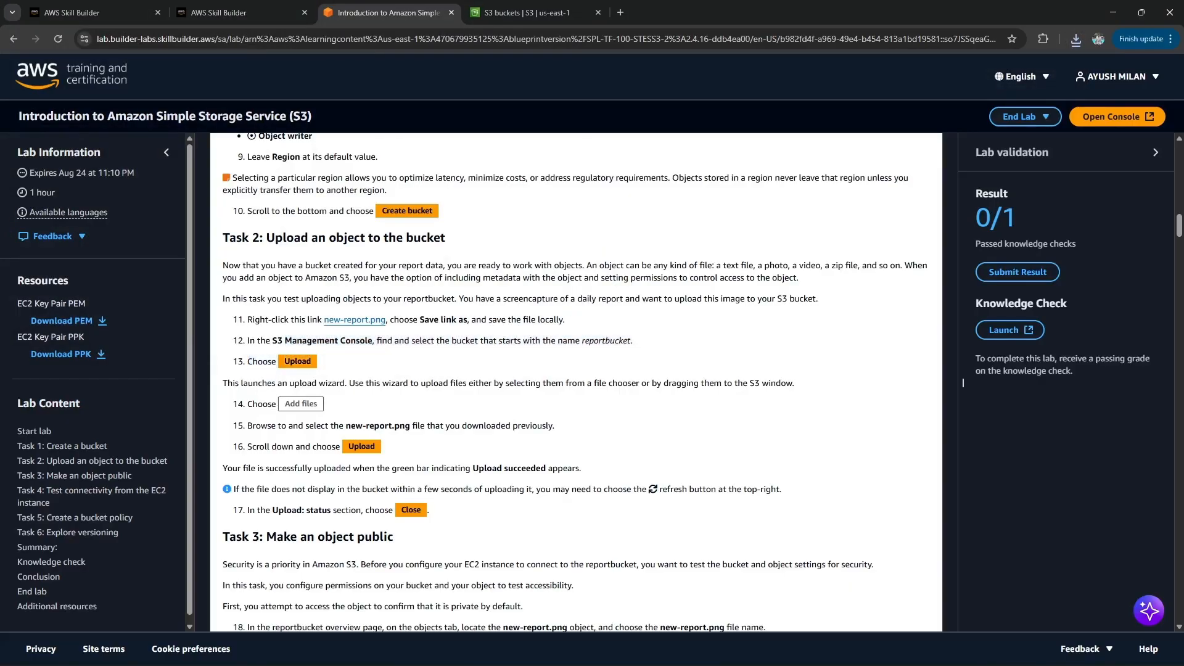
pyautogui.moveTo(468, 340); pyautogui.dragTo(632, 340)
pyautogui.click(697, 343)
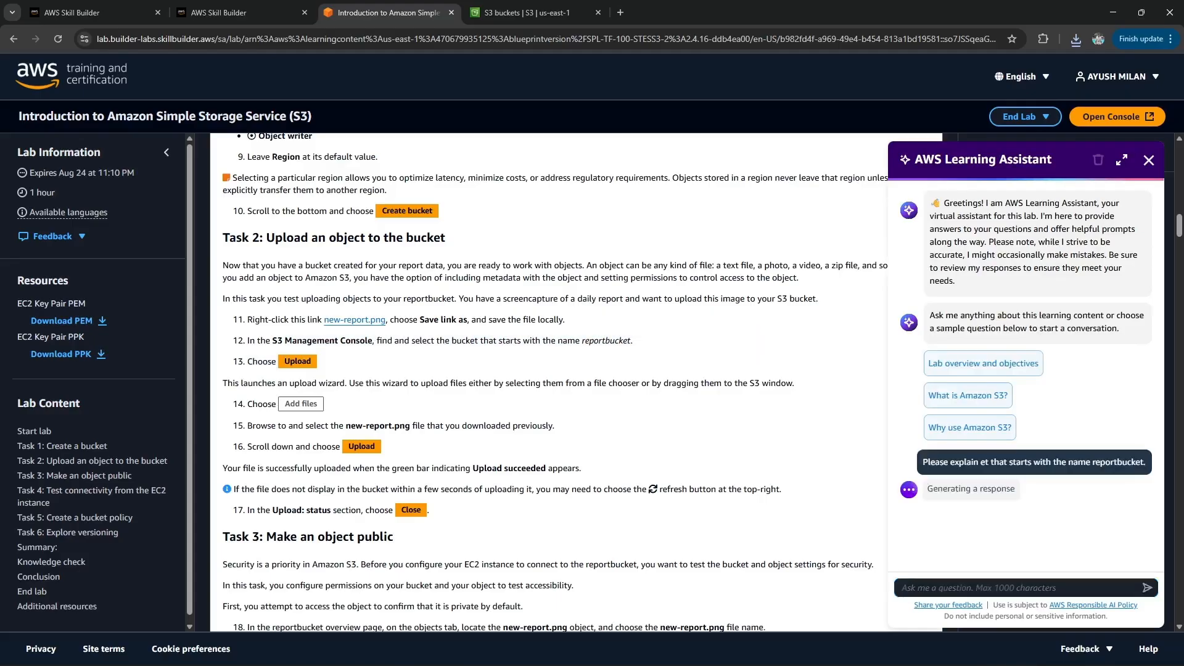
pyautogui.click(1148, 161)
pyautogui.click(527, 13)
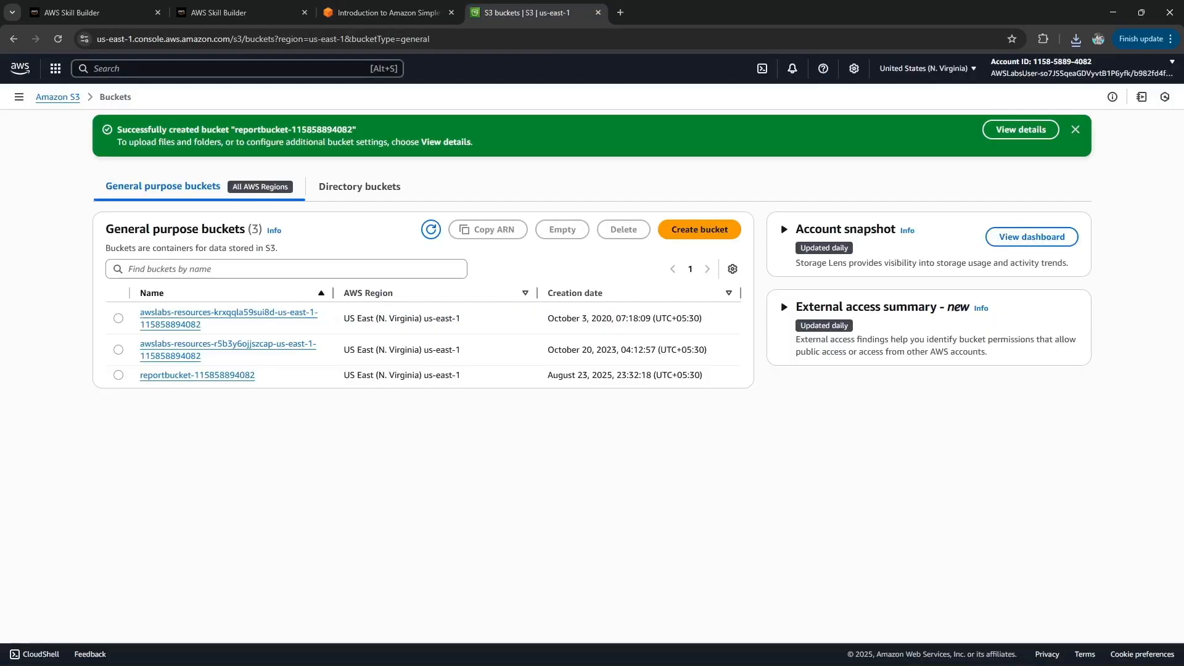
pyautogui.click(162, 375)
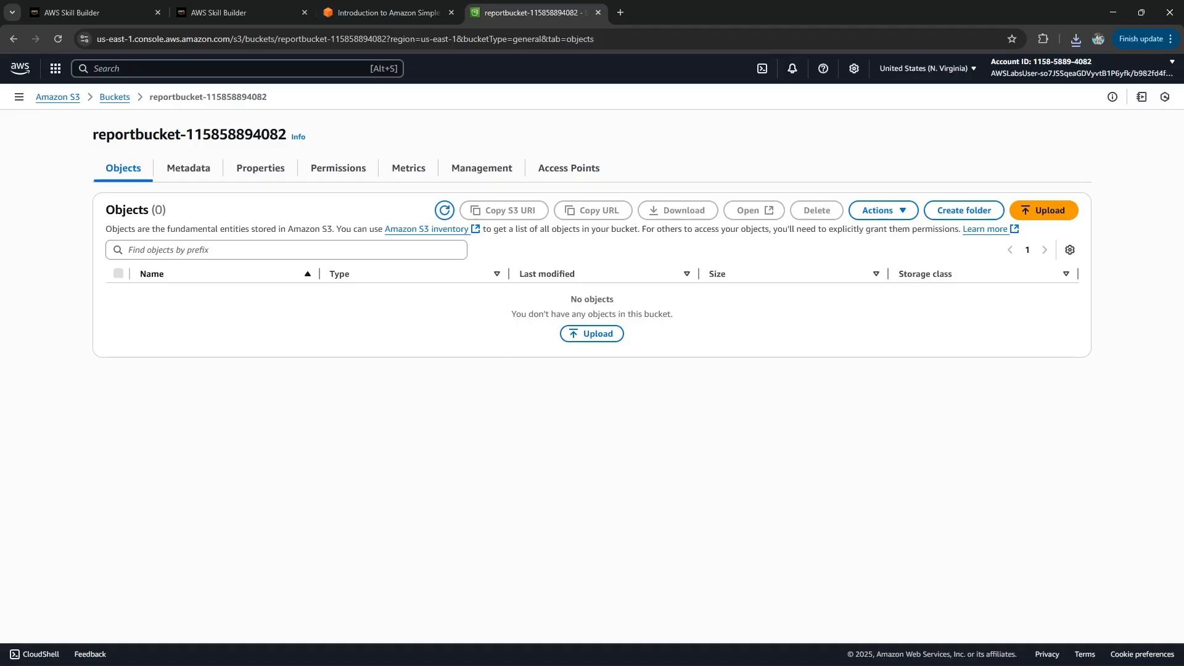
# Start an upload to the report bucket and add new-report.png from the Downloads folder.
pyautogui.click(389, 12)
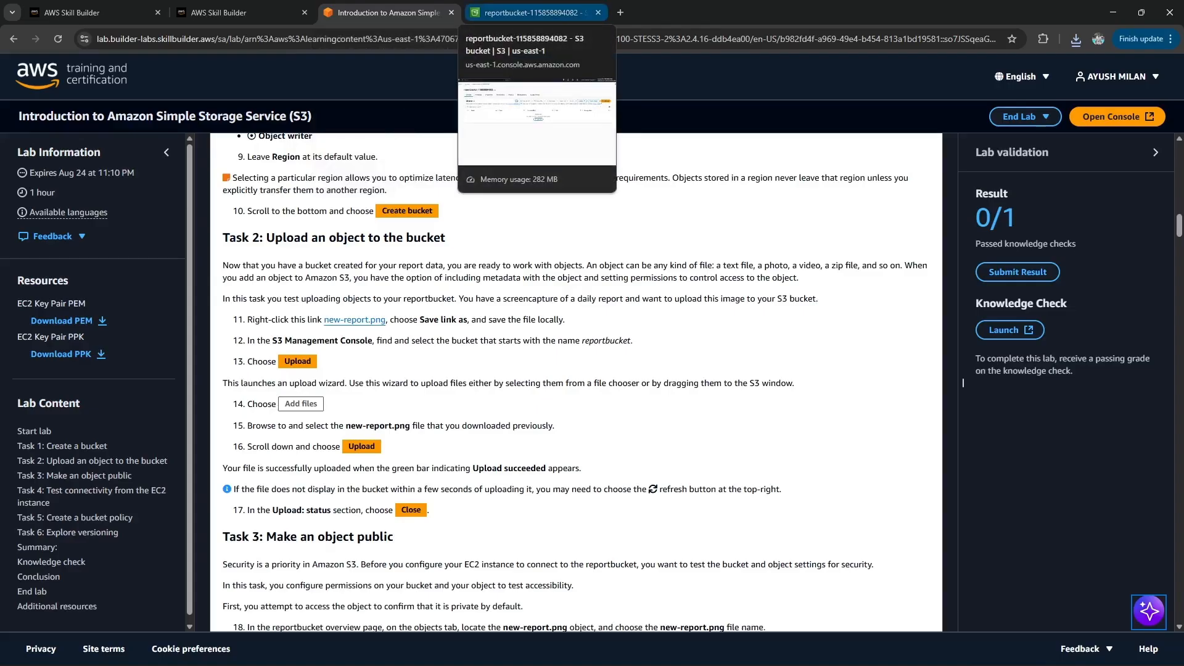
pyautogui.click(527, 12)
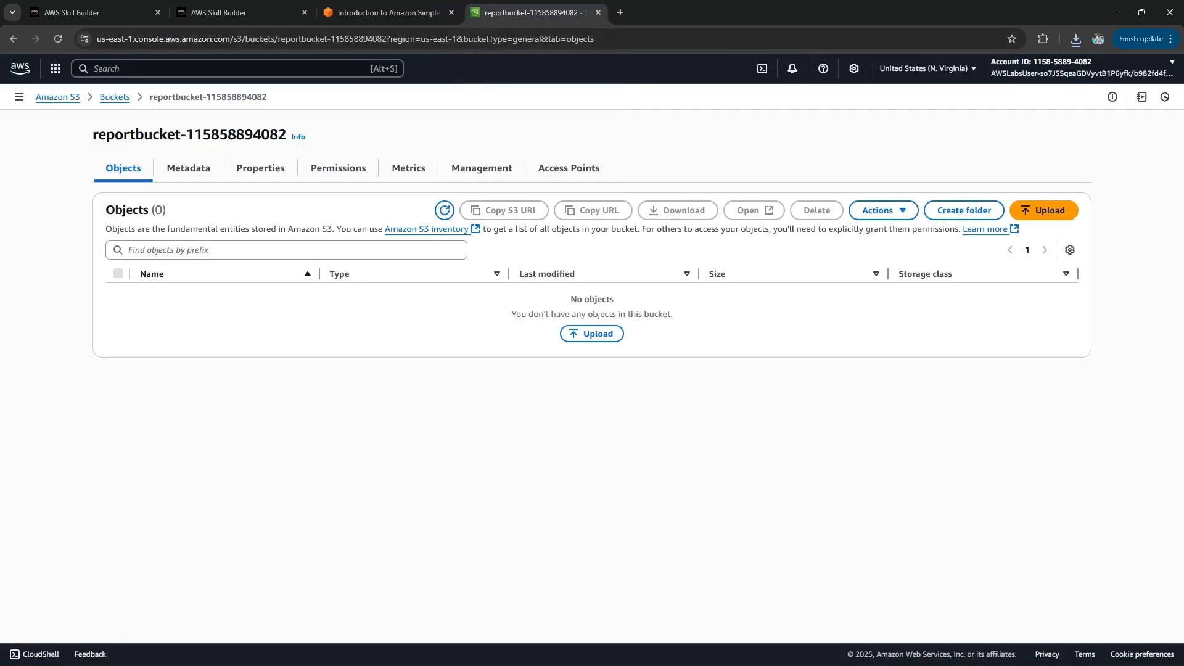
pyautogui.click(1044, 210)
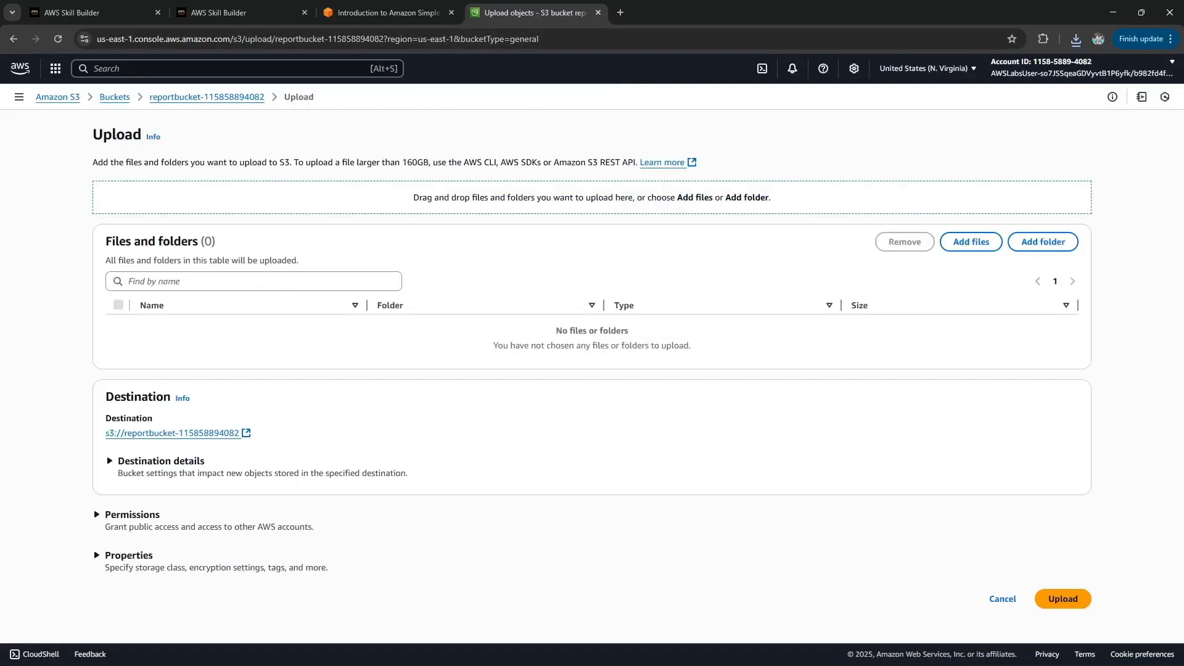
pyautogui.click(971, 241)
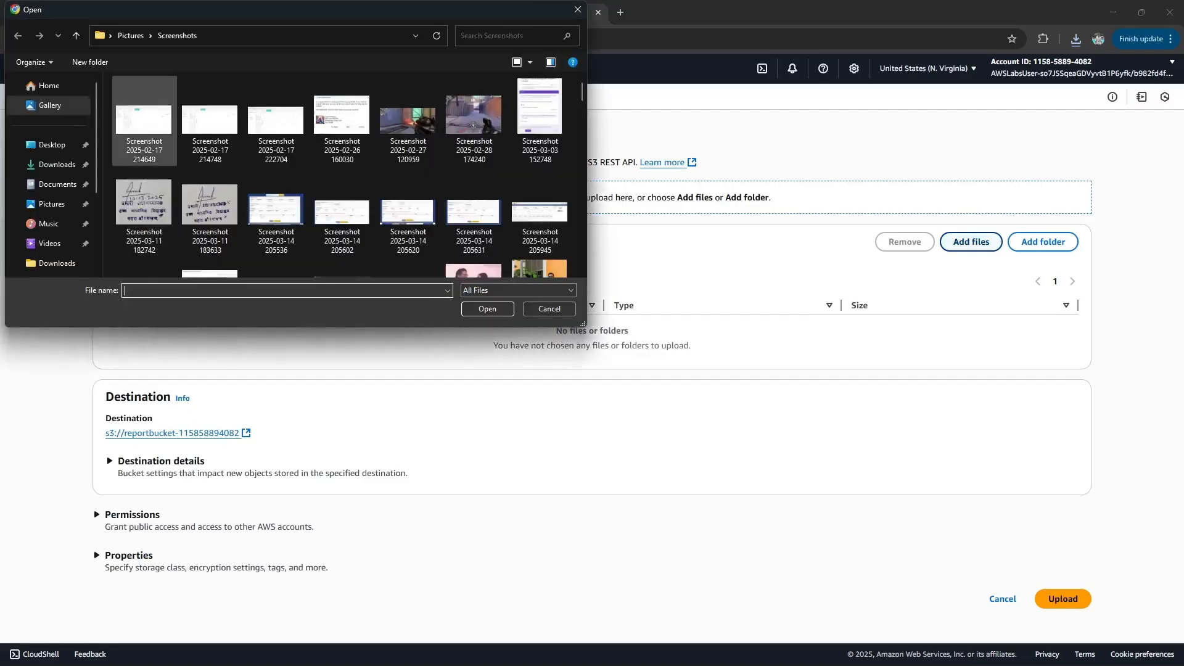
pyautogui.click(56, 165)
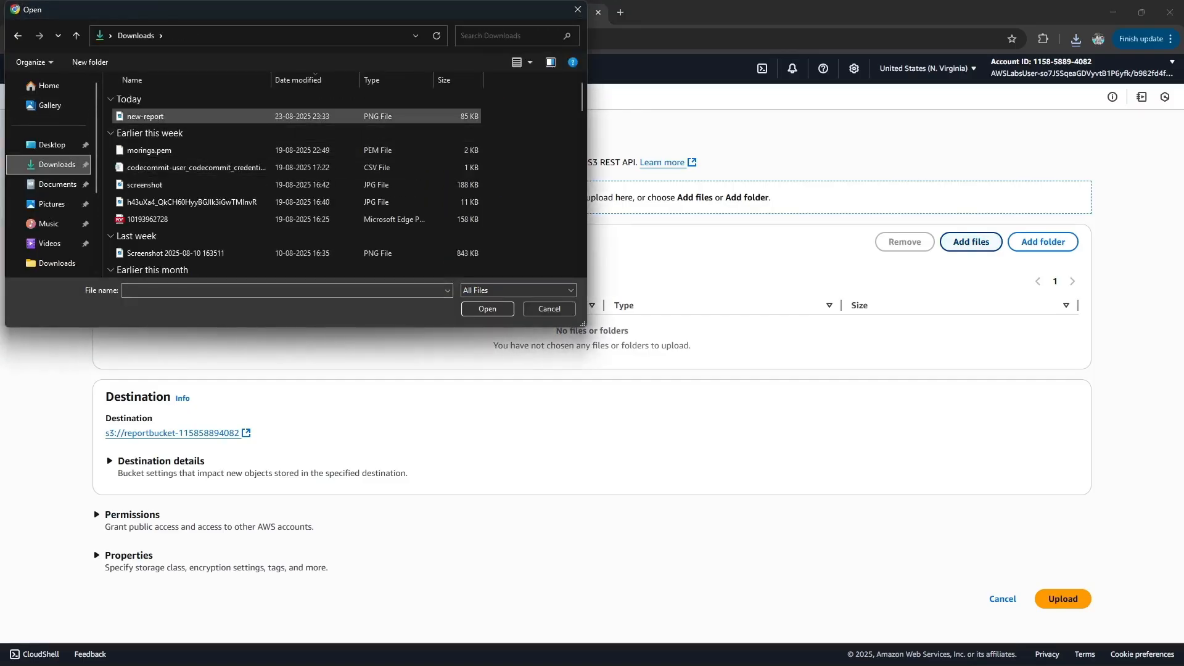
pyautogui.click(146, 117)
pyautogui.doubleClick(146, 117)
# Check the lab guide's upload step, upload new-report.png to the bucket, and close the upload status page.
pyautogui.click(377, 13)
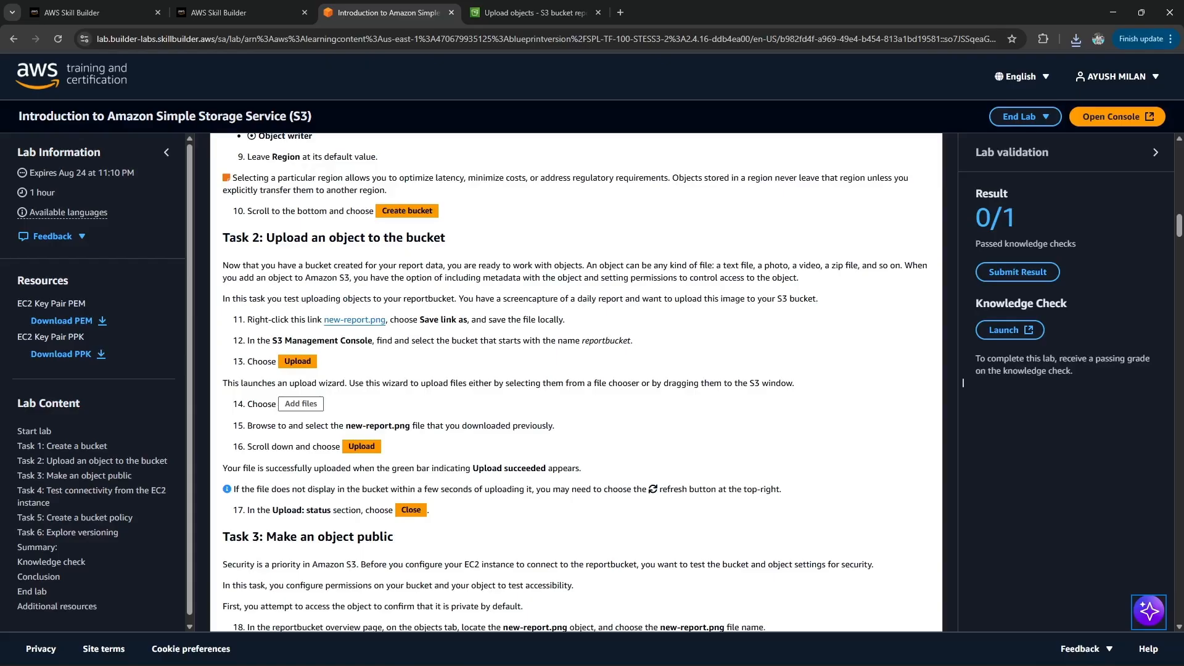
pyautogui.hotkey('ctrl', 'Tab')
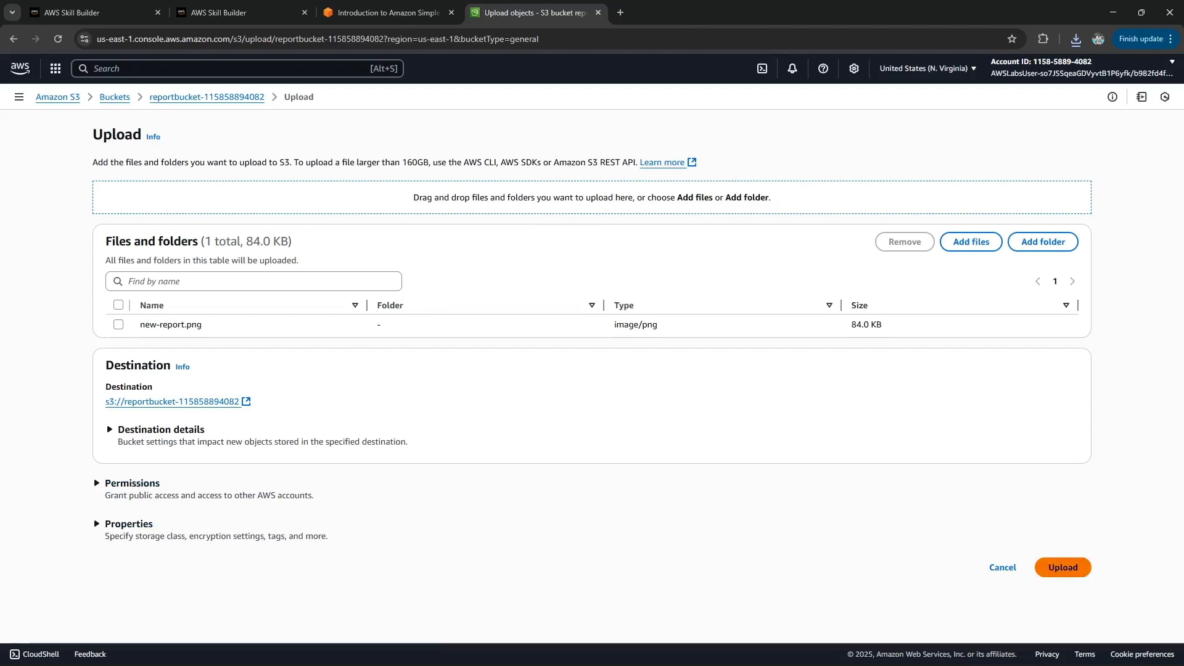
pyautogui.click(1062, 566)
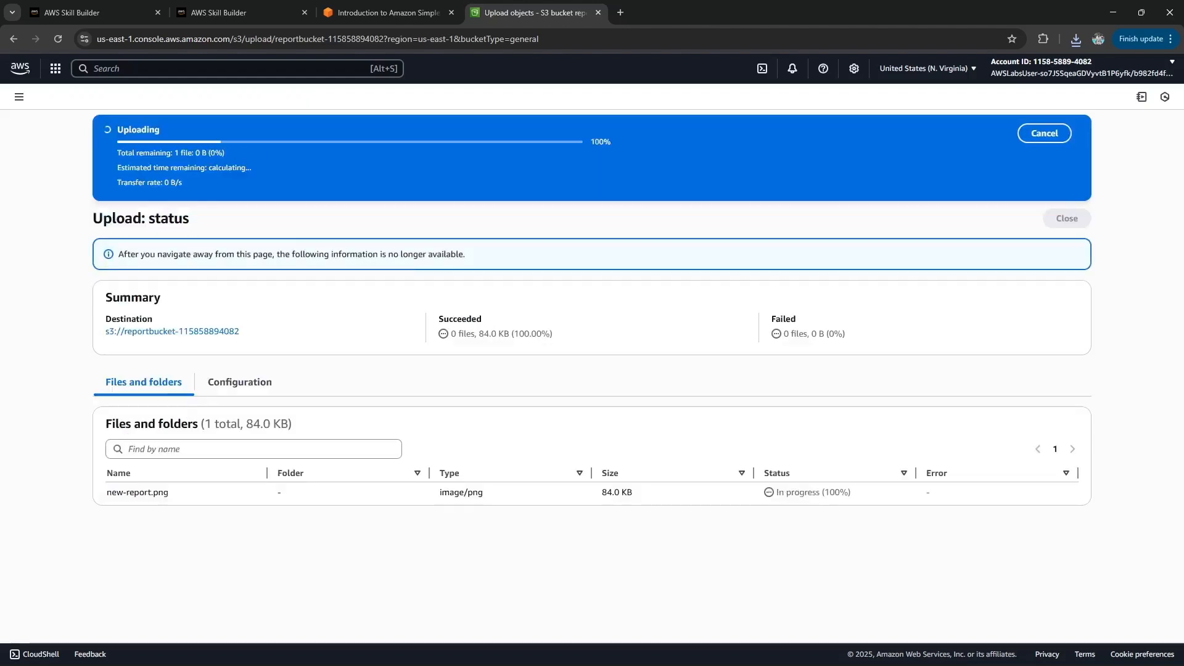
pyautogui.click(1067, 174)
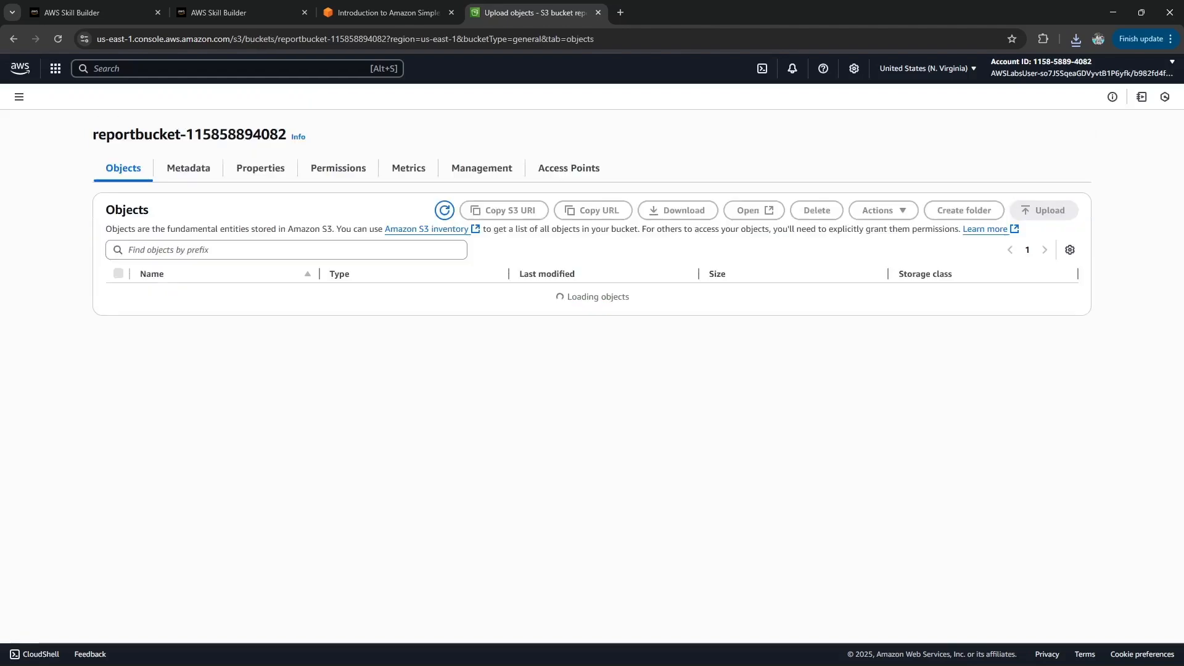
# Check the lab guide's note on refreshing, verify that new-report.png is in the bucket, and read the Task 3 instructions.
pyautogui.click(401, 12)
pyautogui.scroll(-2, 962, 382)
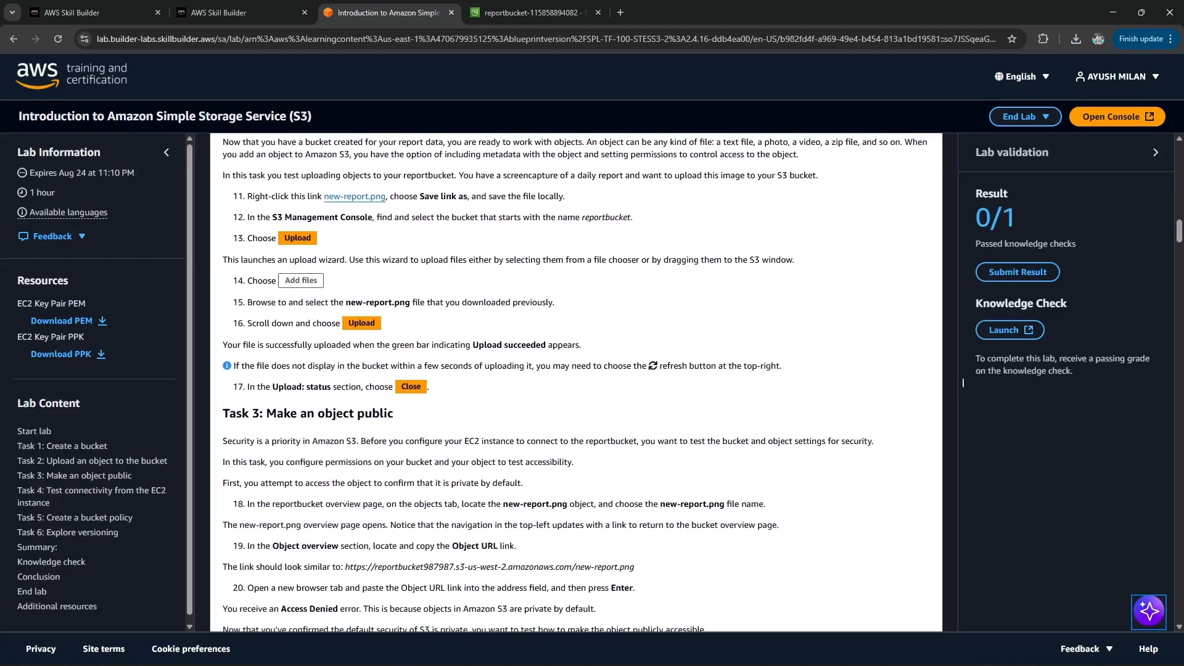
pyautogui.moveTo(468, 366); pyautogui.dragTo(782, 366)
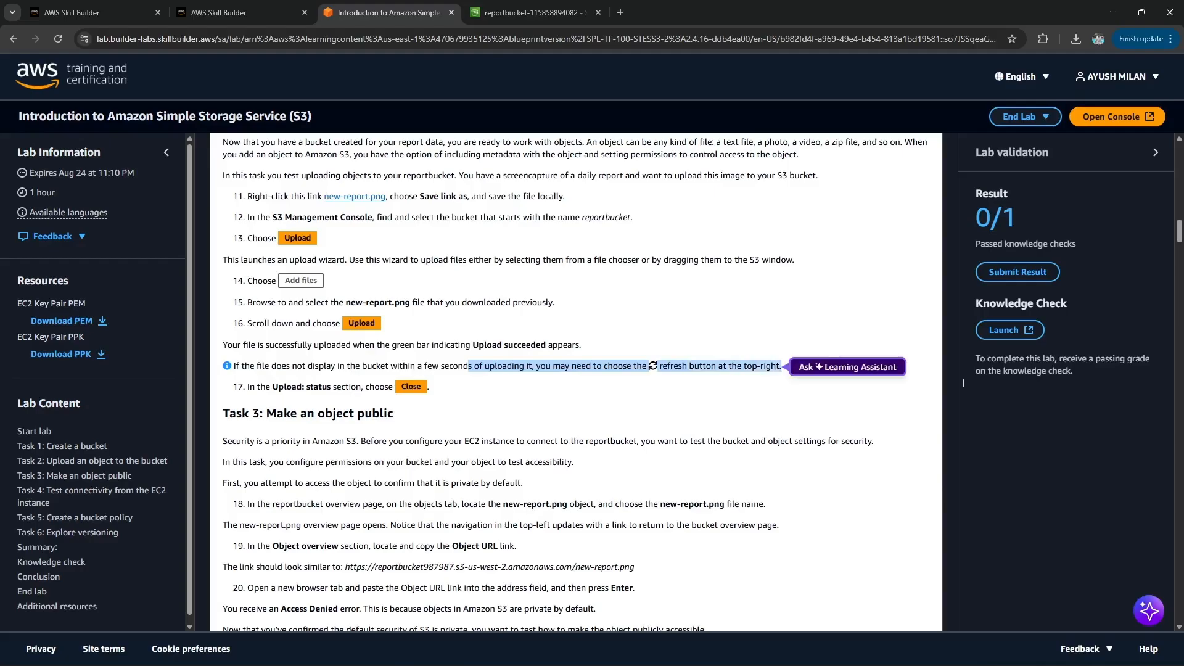
pyautogui.hotkey('ctrl', 'Tab')
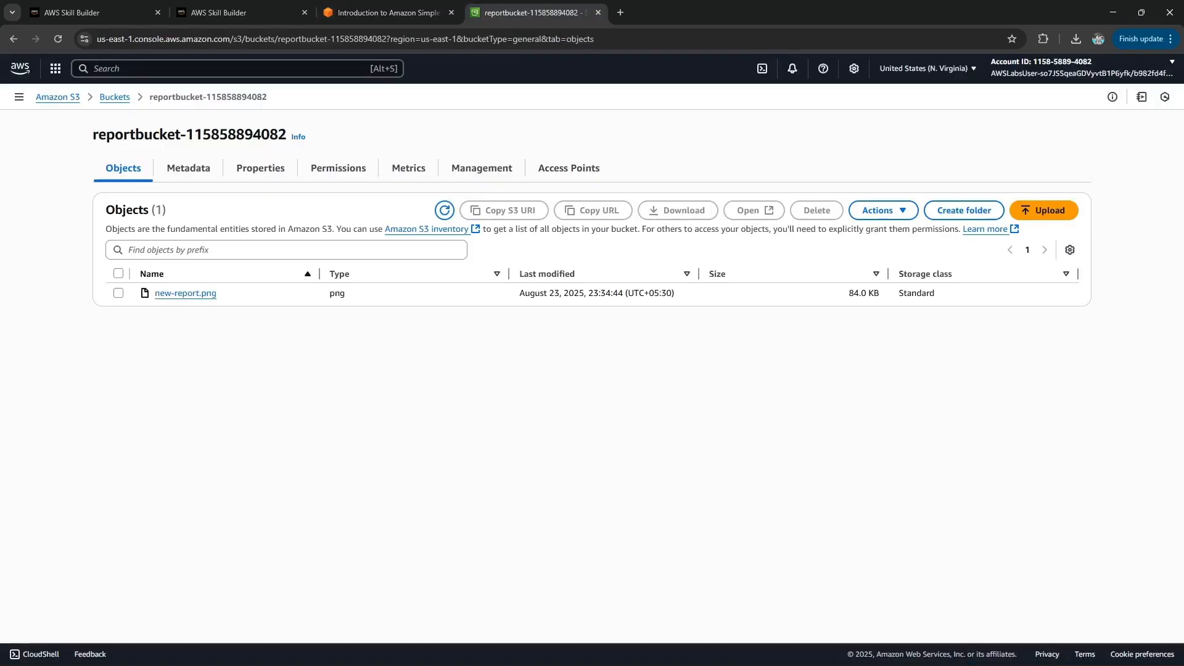
pyautogui.hotkey('ctrl', 'shift', 'Tab')
pyautogui.scroll(-3, 963, 382)
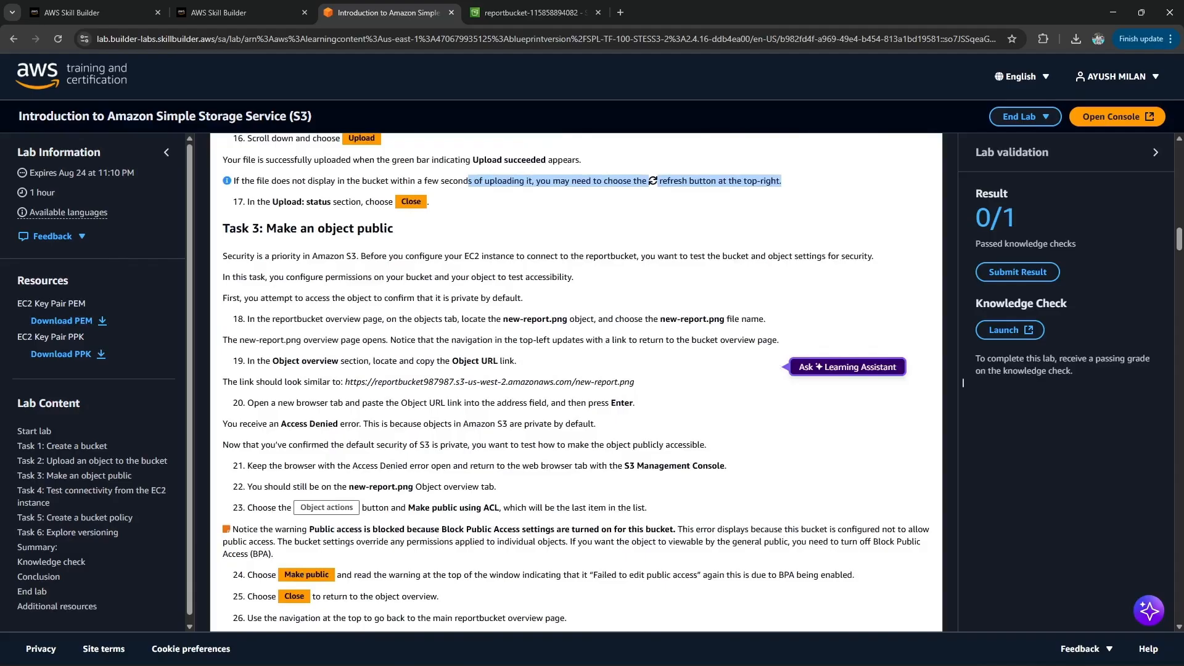
# Check step 18 of the lab guide and open the new-report.png object's overview page from the report bucket.
pyautogui.scroll(-2, 962, 382)
pyautogui.scroll(2, 963, 382)
pyautogui.moveTo(431, 318); pyautogui.dragTo(765, 319)
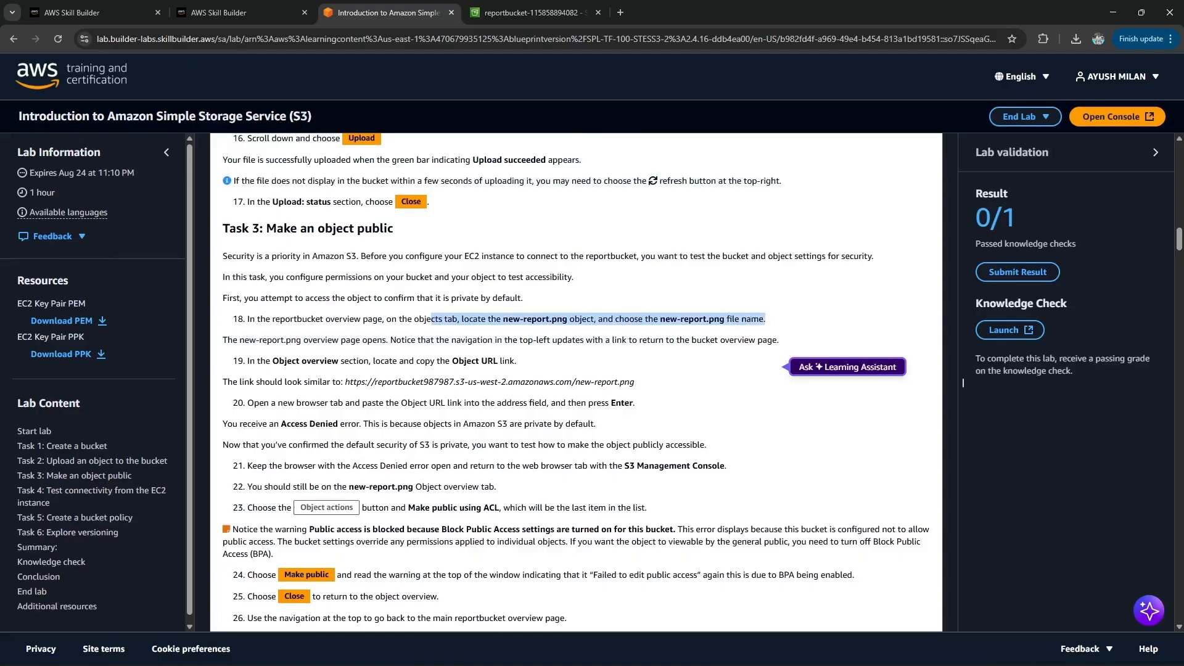
pyautogui.click(963, 382)
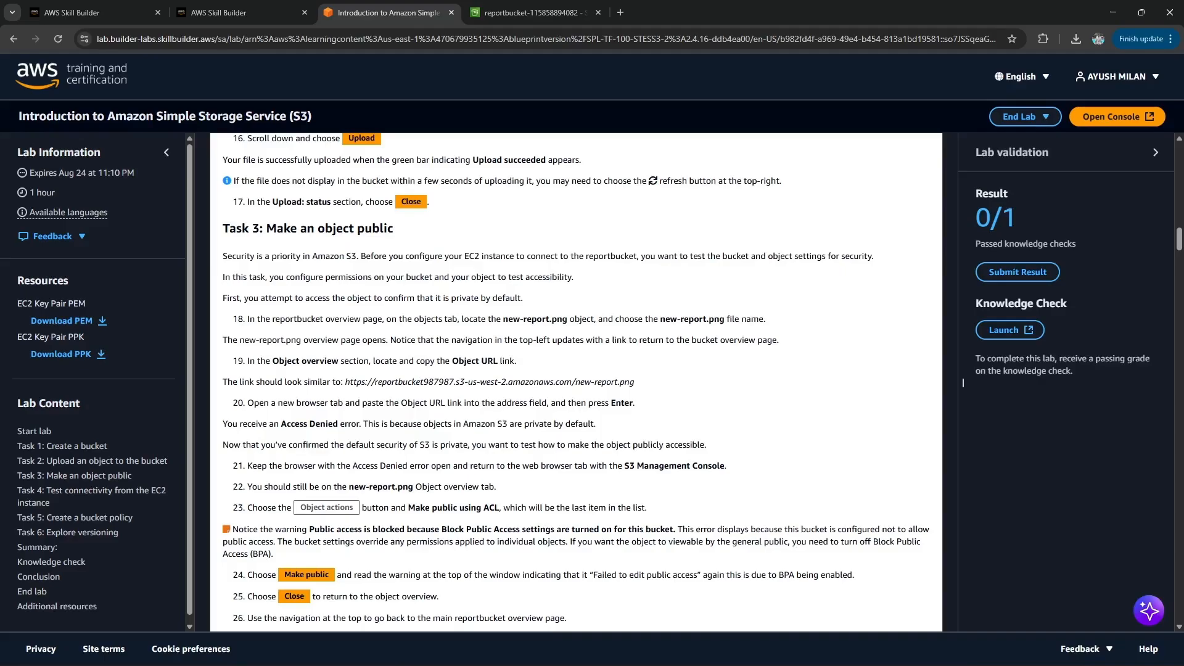
pyautogui.hotkey('ctrl', 'Tab')
pyautogui.click(185, 294)
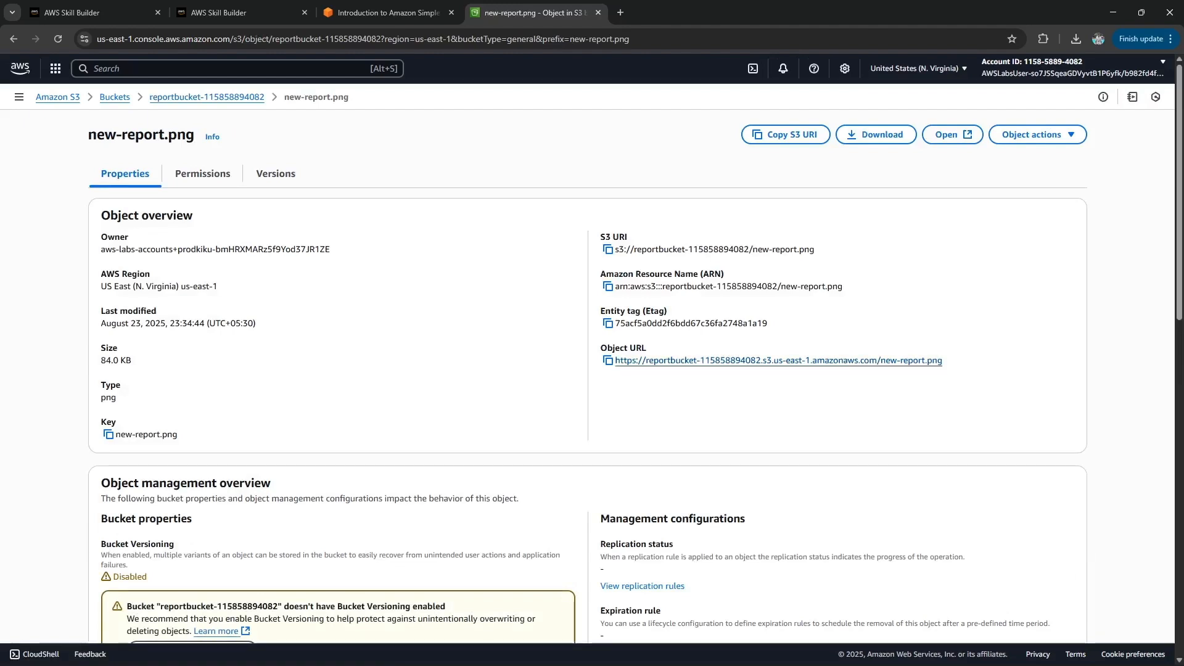
# Try the Object URL of new-report.png in the console's tab, return, and check how the lab guide wants the link opened.
pyautogui.click(778, 361)
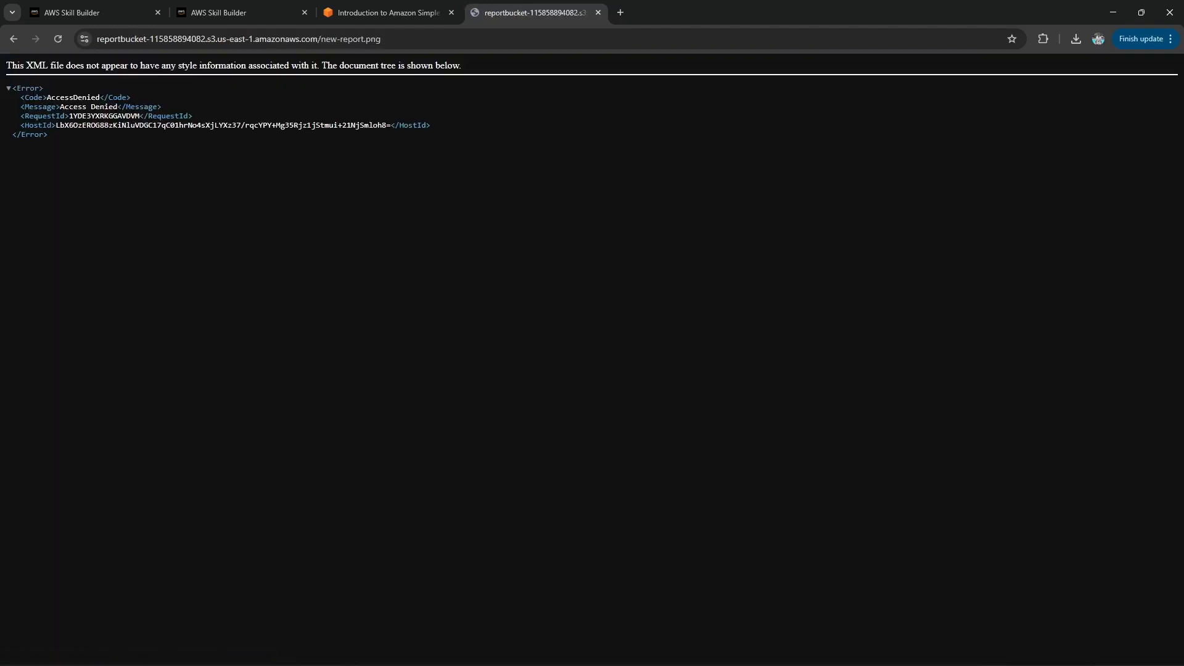
pyautogui.click(13, 39)
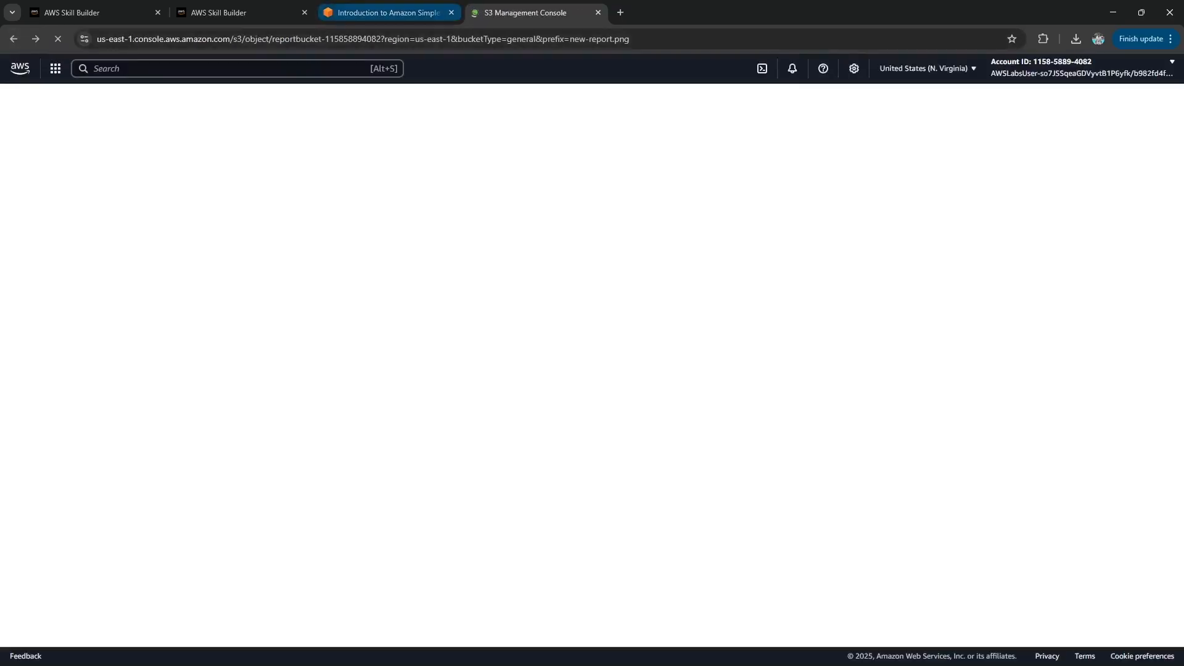
pyautogui.click(389, 12)
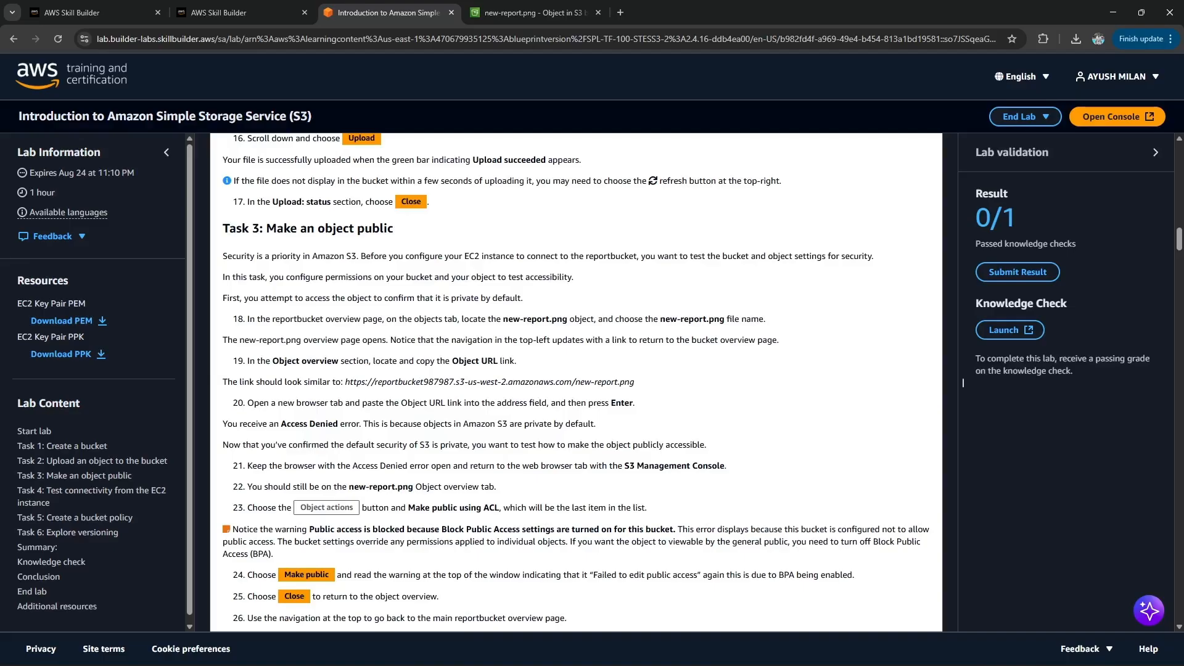
pyautogui.moveTo(343, 382); pyautogui.dragTo(609, 402)
pyautogui.click(609, 403)
# Copy the Object URL of new-report.png and load it in a new browser tab to examine the response.
pyautogui.click(534, 12)
pyautogui.click(693, 360)
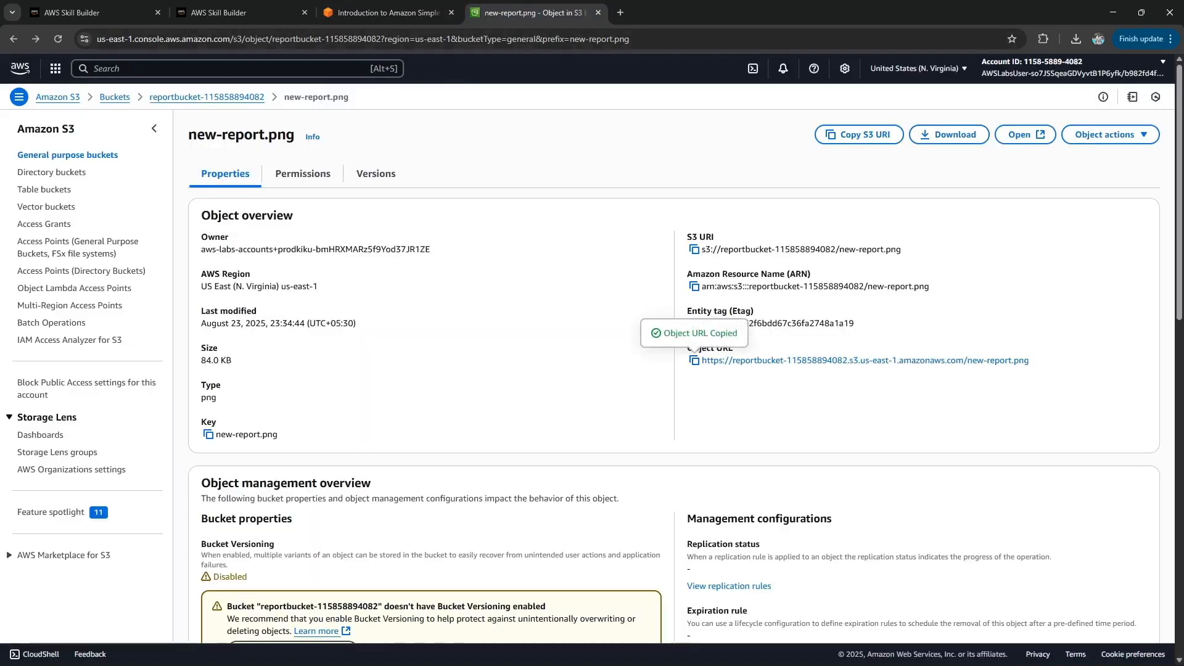
pyautogui.click(620, 12)
pyautogui.hotkey('ctrl', 'v')
pyautogui.press('Return')
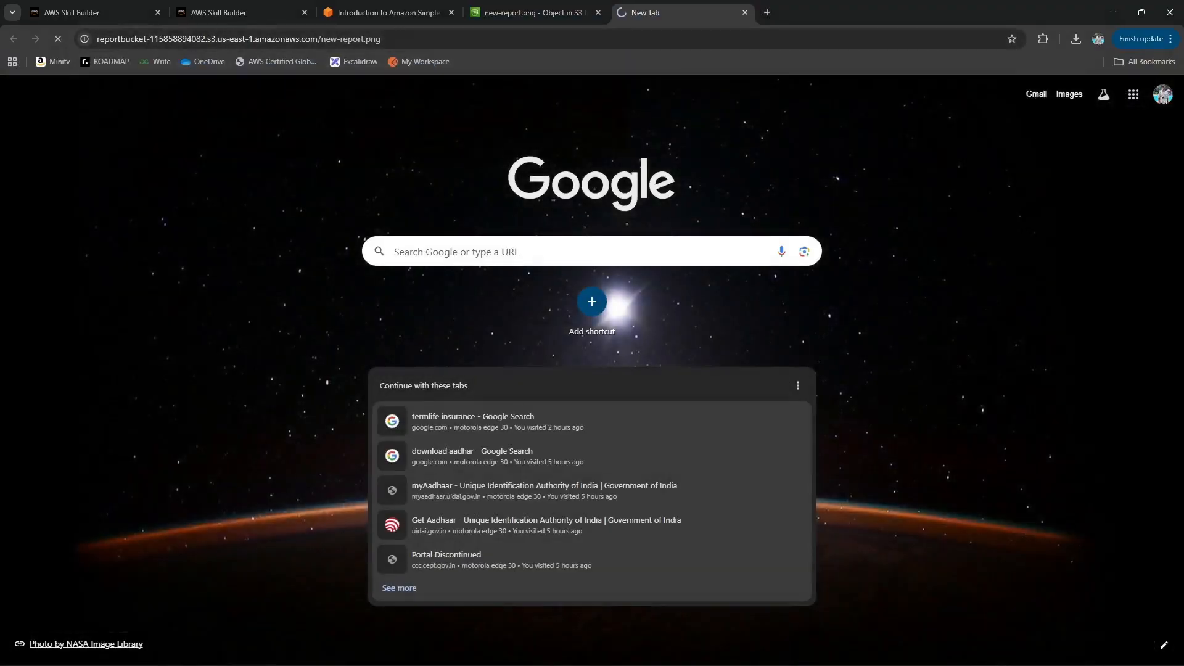
pyautogui.moveTo(96, 116); pyautogui.dragTo(148, 148)
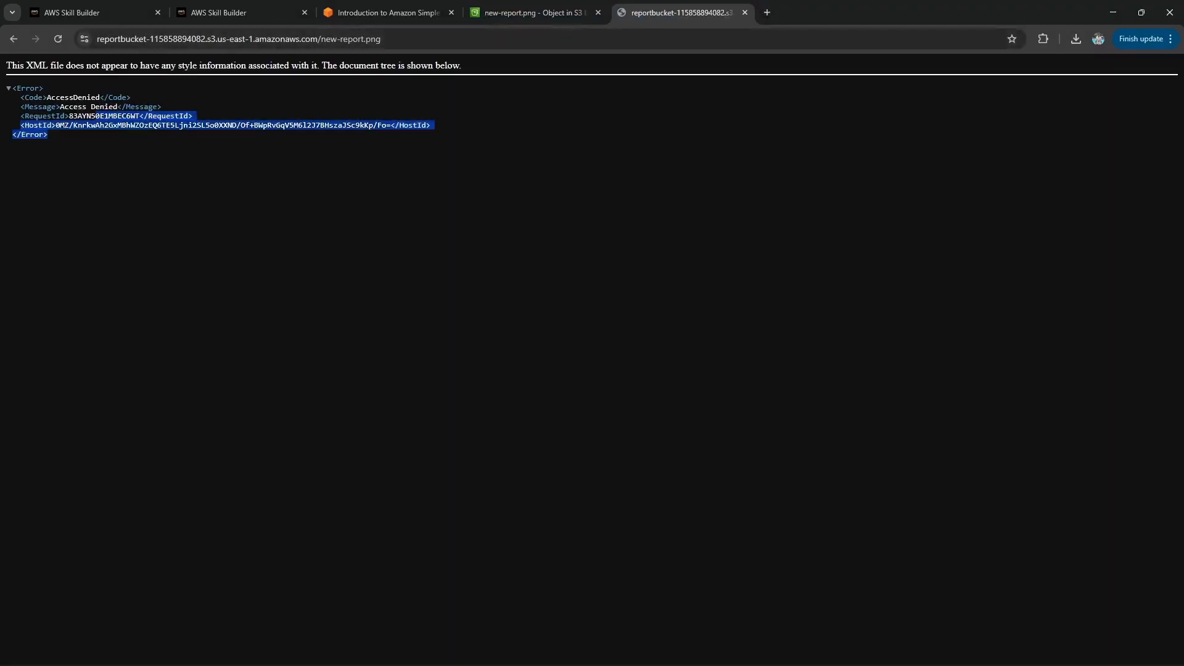
# Read lab guide steps 21 to 23 on returning to the object overview and making the object public using ACL.
pyautogui.hotkey('ctrl', 'pageup')
pyautogui.hotkey('ctrl', 'pageup')
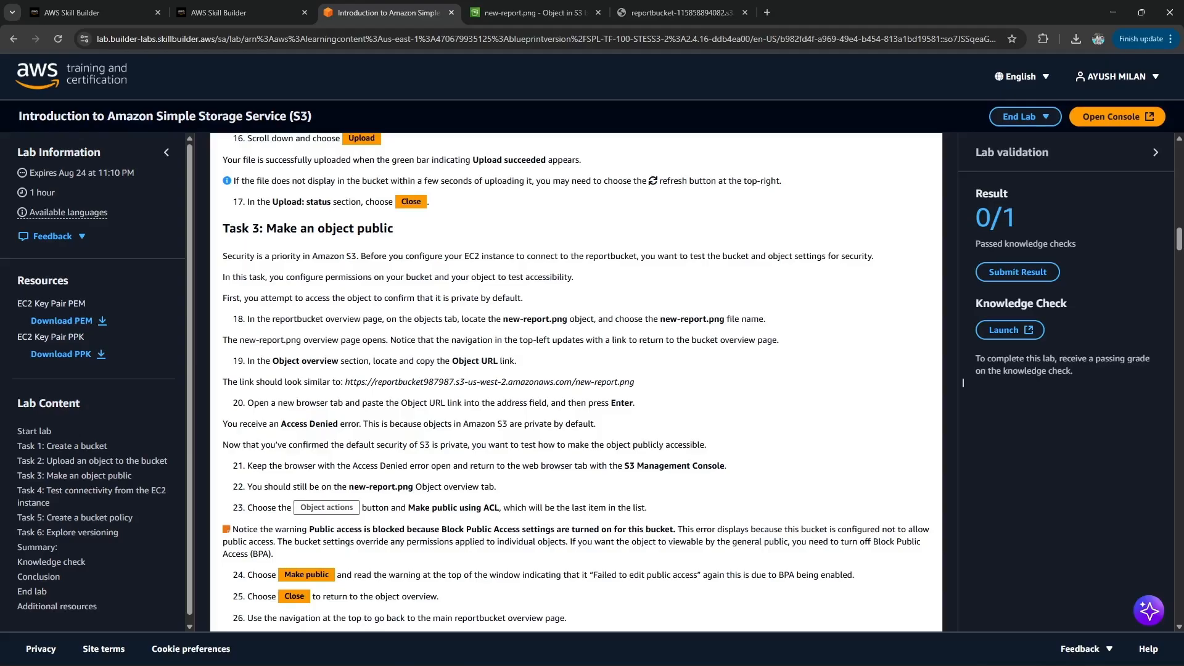
pyautogui.moveTo(331, 424); pyautogui.dragTo(391, 423)
pyautogui.moveTo(307, 466); pyautogui.dragTo(497, 486)
pyautogui.click(497, 486)
pyautogui.moveTo(377, 487); pyautogui.dragTo(497, 487)
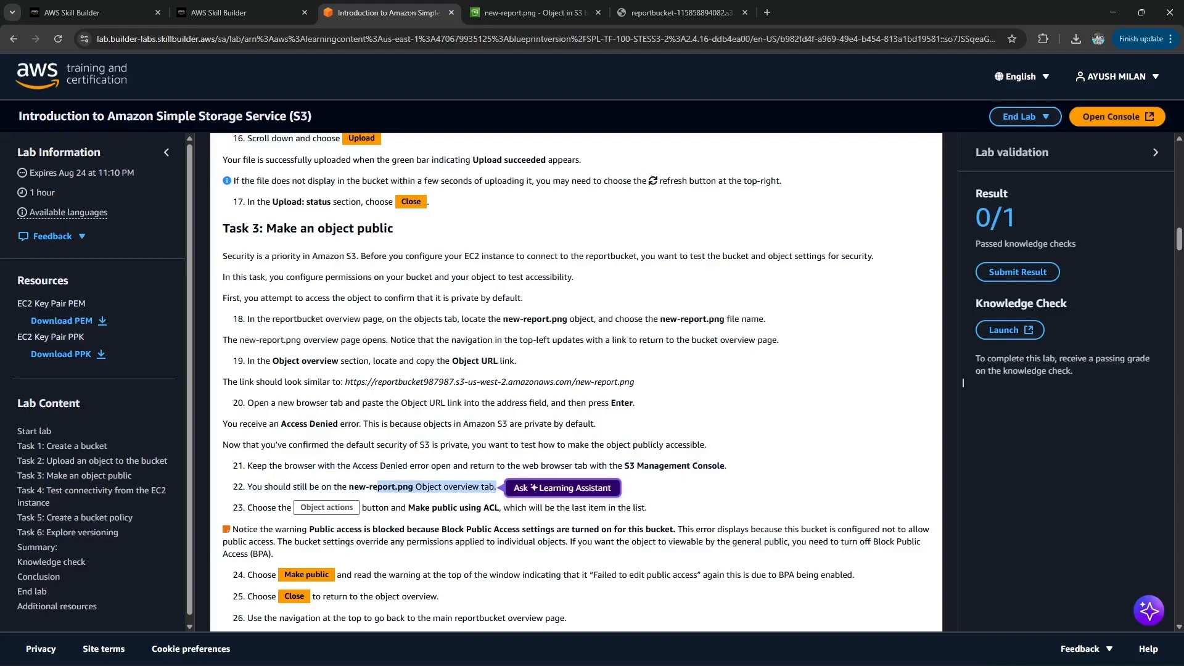
pyautogui.click(962, 382)
pyautogui.moveTo(399, 507); pyautogui.dragTo(493, 508)
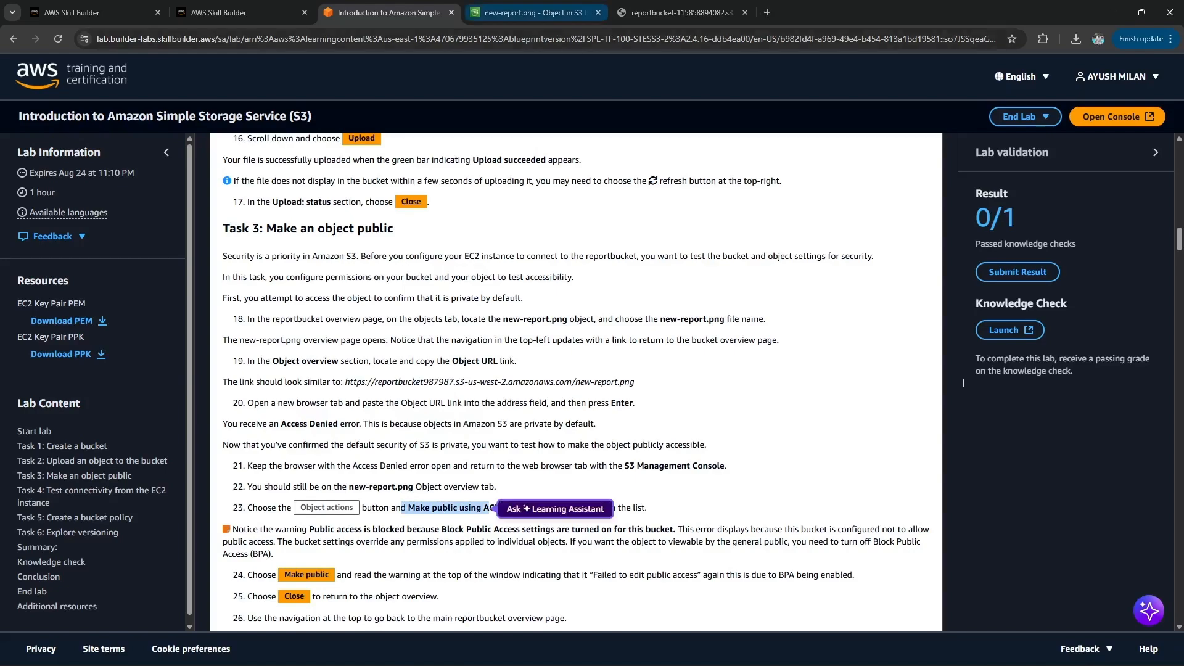
# Open the Make public using ACL page for new-report.png, rechecking the lab guide's step for it.
pyautogui.click(530, 12)
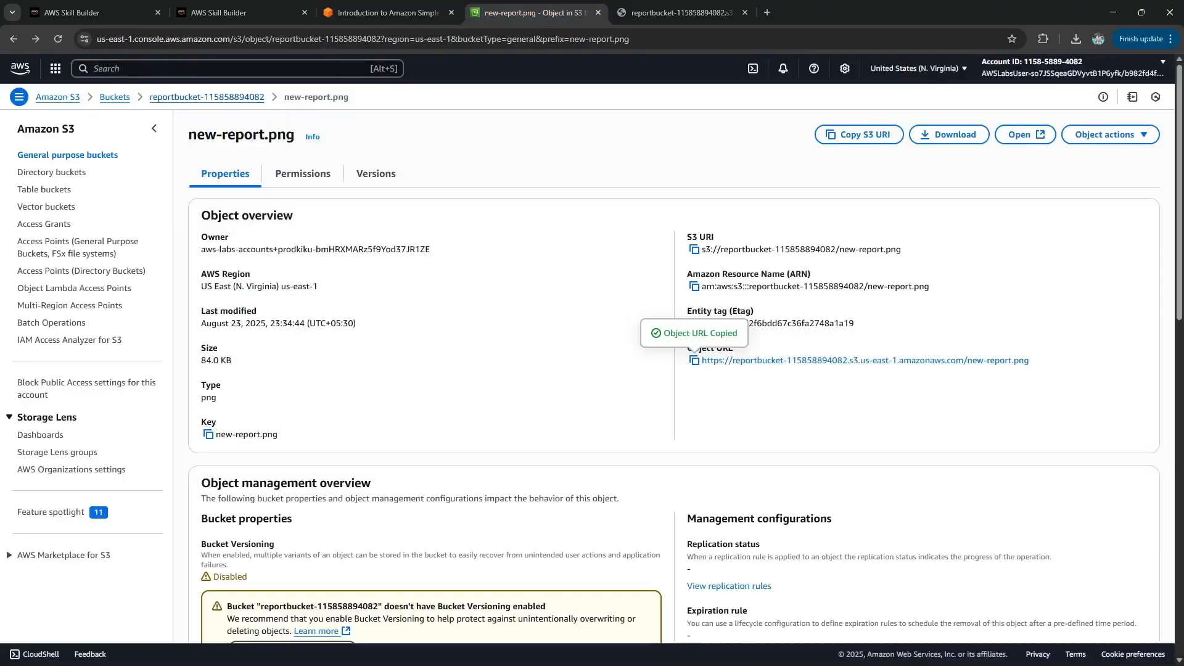
pyautogui.click(1104, 134)
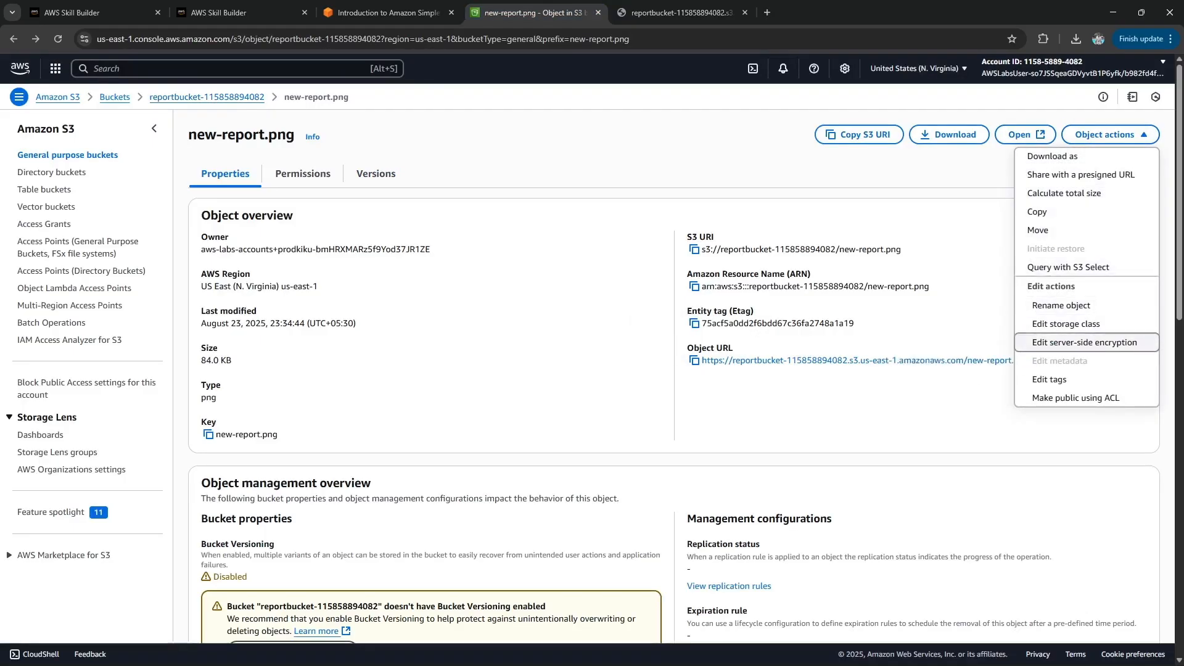
pyautogui.hotkey('ctrl', 'shift', 'Tab')
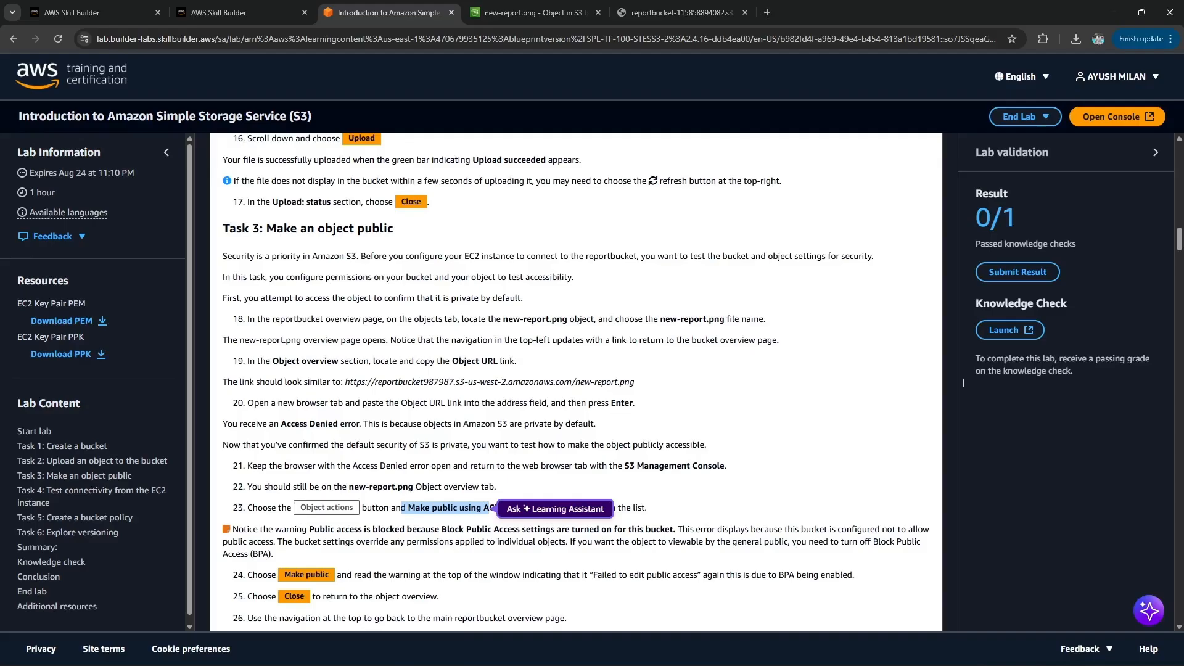
pyautogui.click(963, 382)
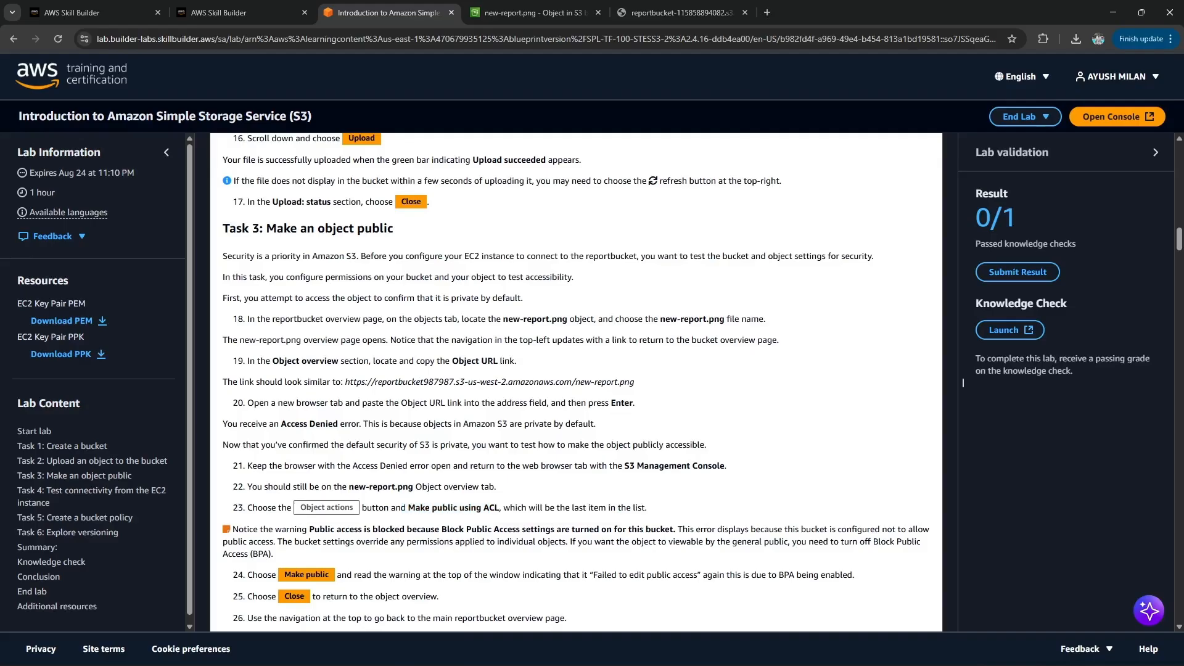
pyautogui.click(529, 13)
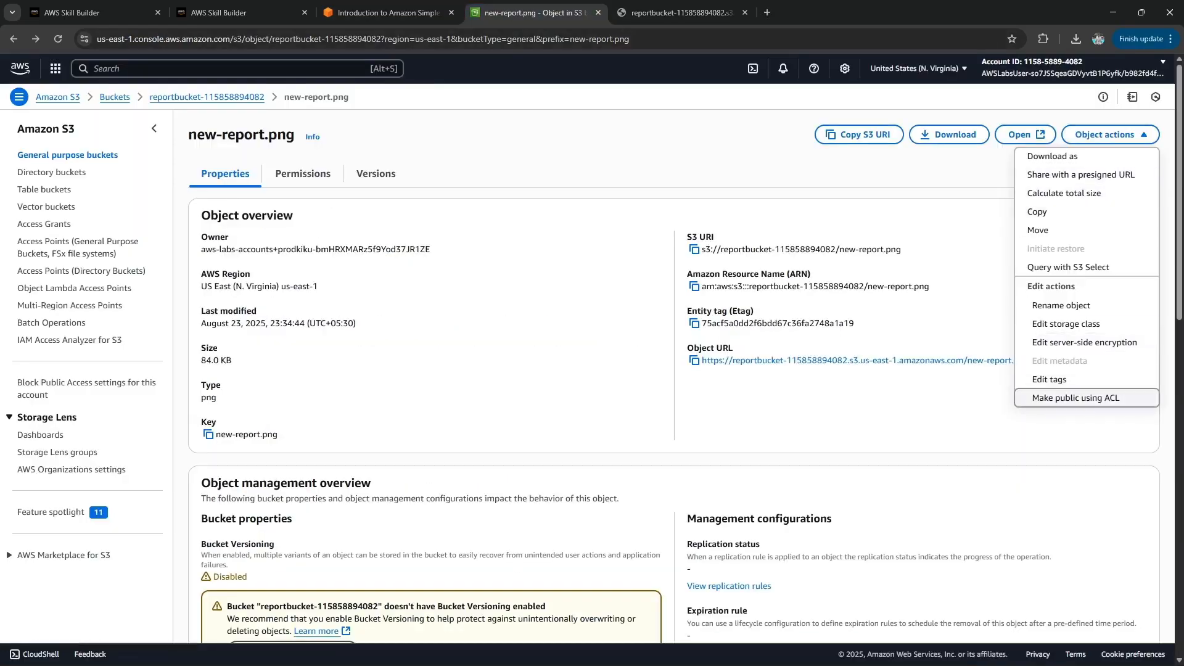
pyautogui.click(1075, 397)
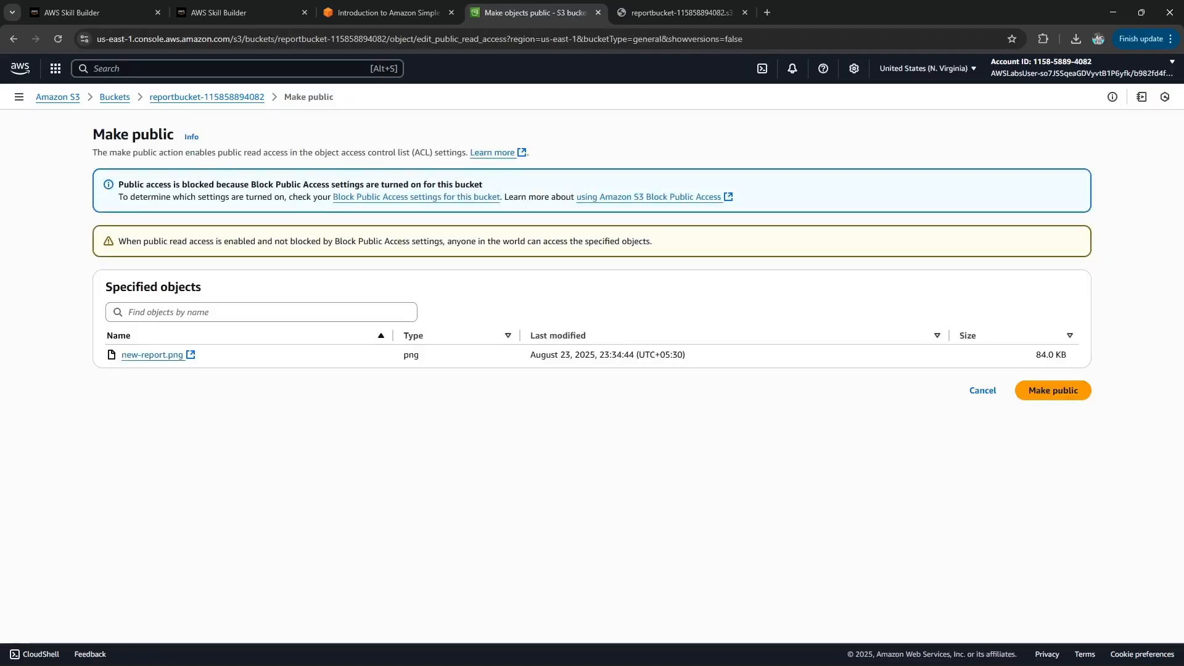
# Check the lab guide's note on Block Public Access and try to make new-report.png public.
pyautogui.click(382, 13)
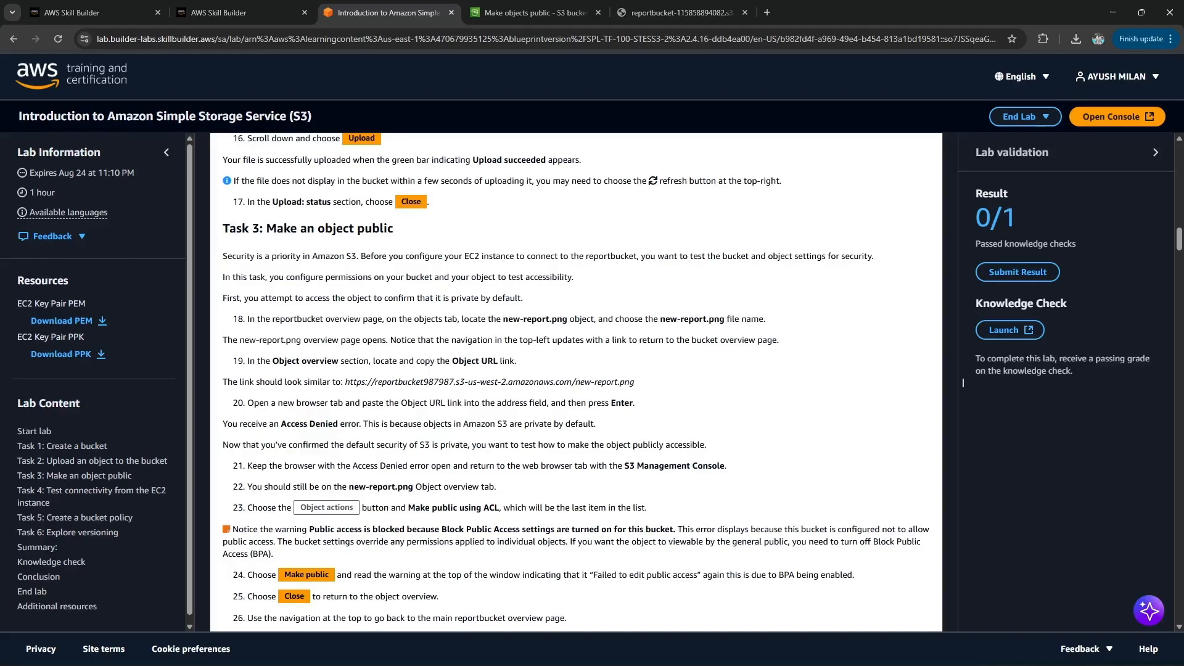
pyautogui.scroll(-2, 962, 383)
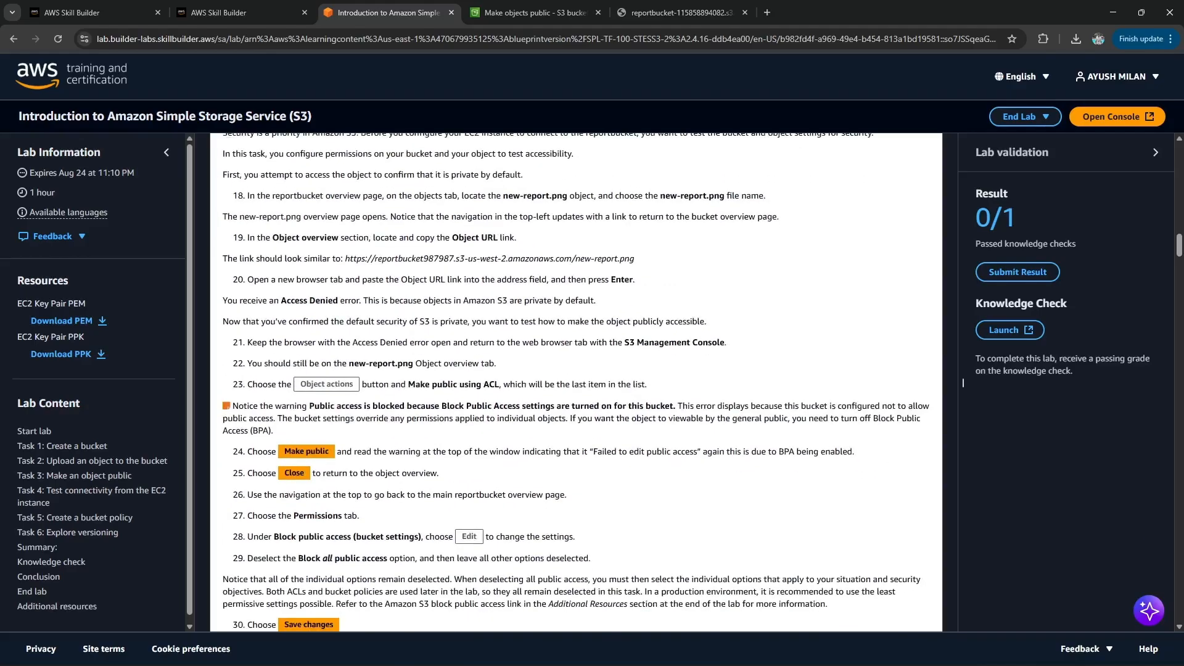
pyautogui.click(530, 12)
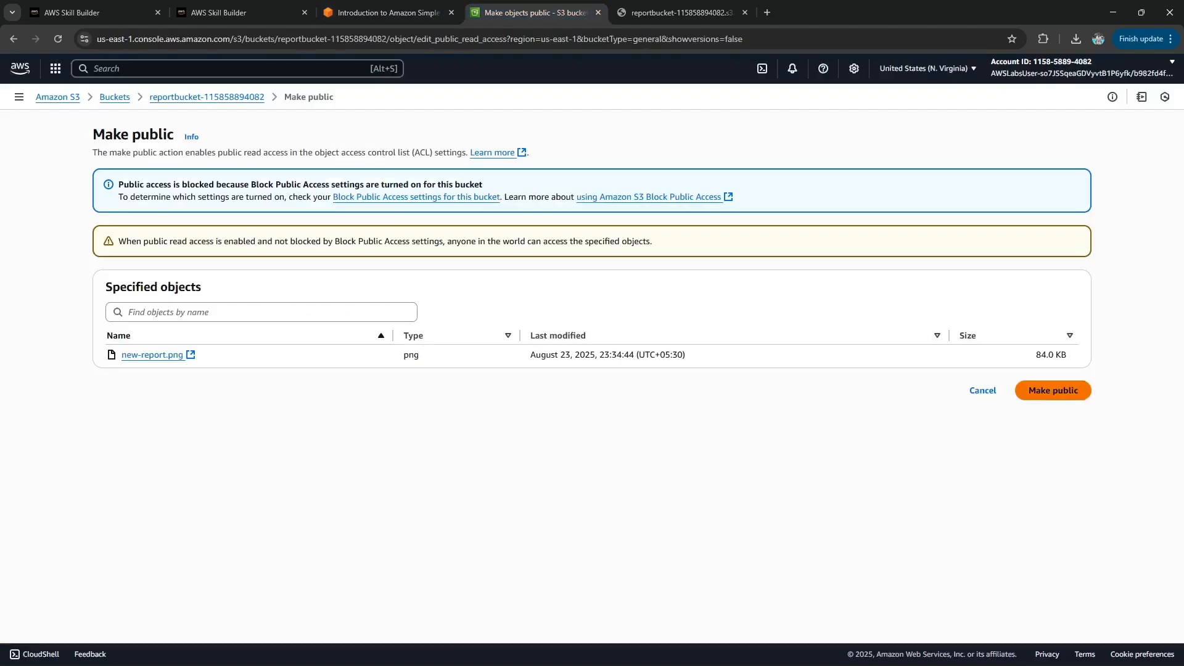
pyautogui.click(1053, 391)
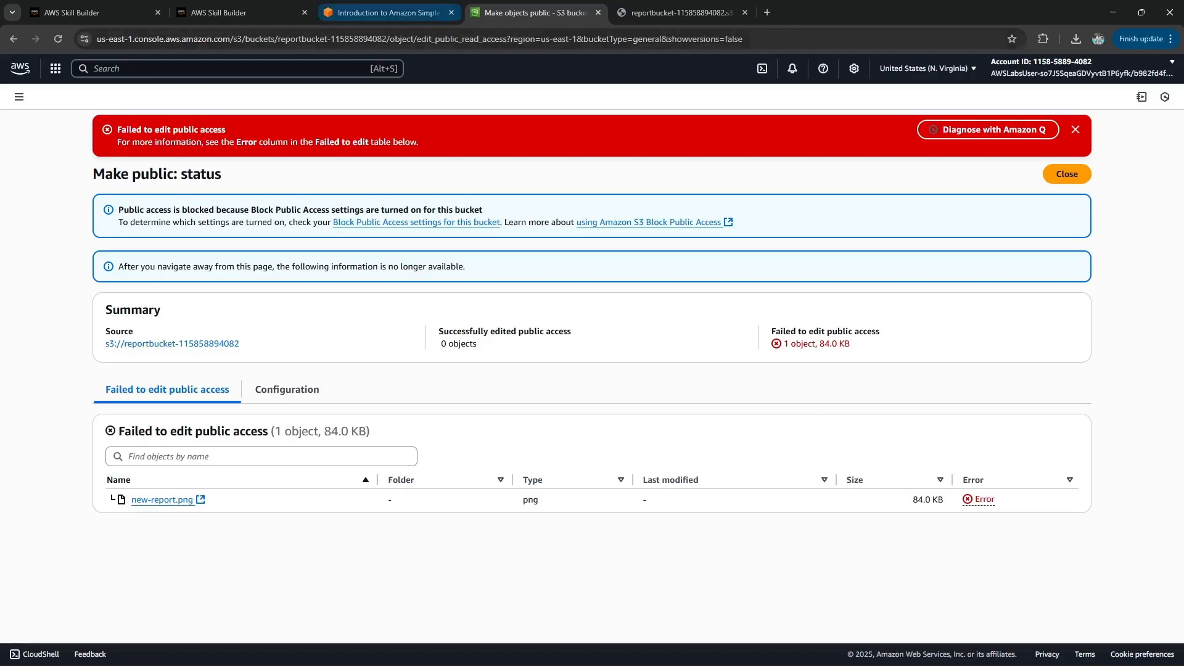
# Check lab guide step 26 on returning to the bucket overview and close the Make public status page.
pyautogui.click(388, 13)
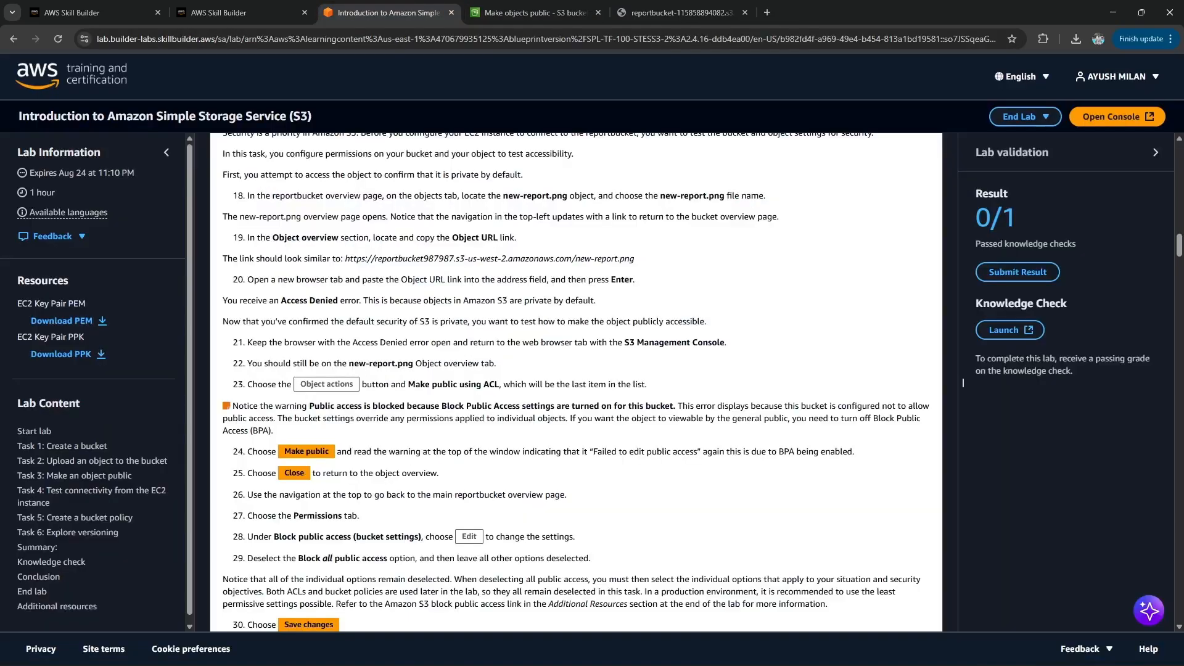
pyautogui.moveTo(262, 494); pyautogui.dragTo(566, 494)
pyautogui.click(530, 13)
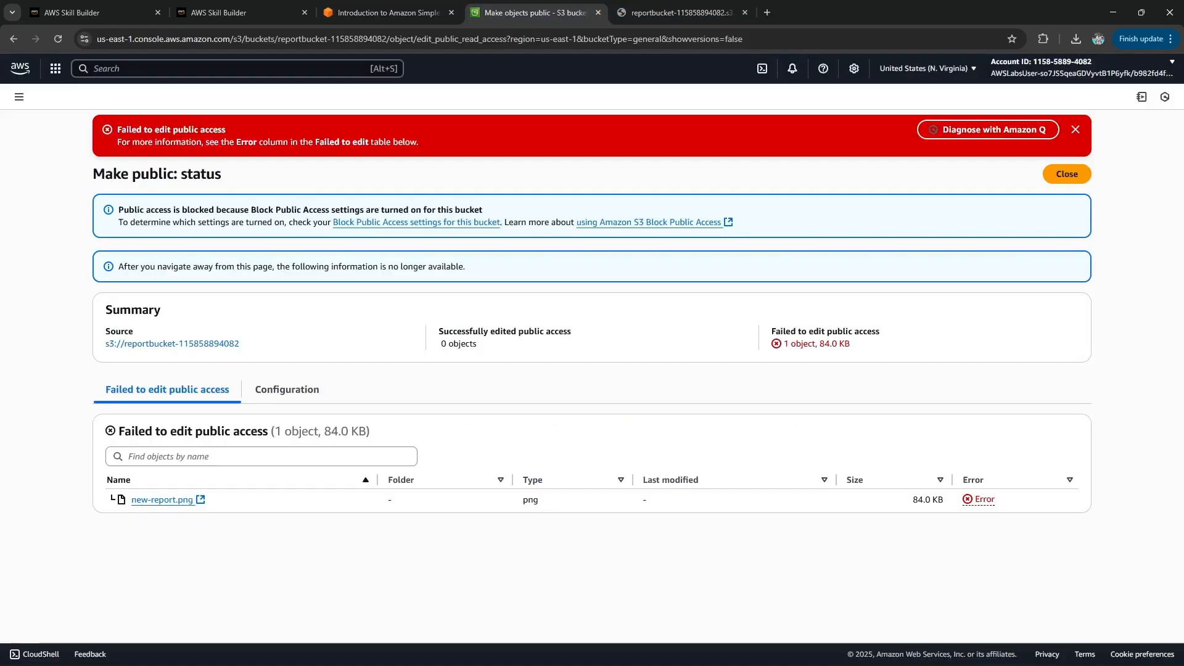
pyautogui.click(1067, 174)
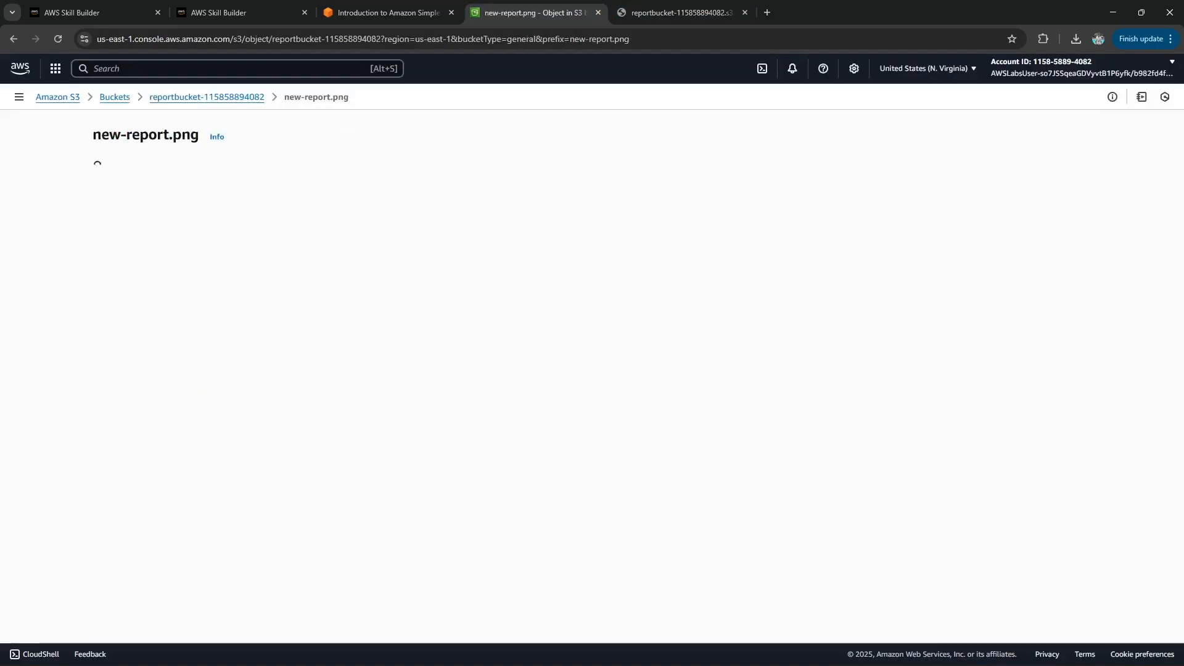
# Check lab guide step 27, return to the report bucket's overview, and open its permissions.
pyautogui.click(389, 13)
pyautogui.scroll(-2, 962, 382)
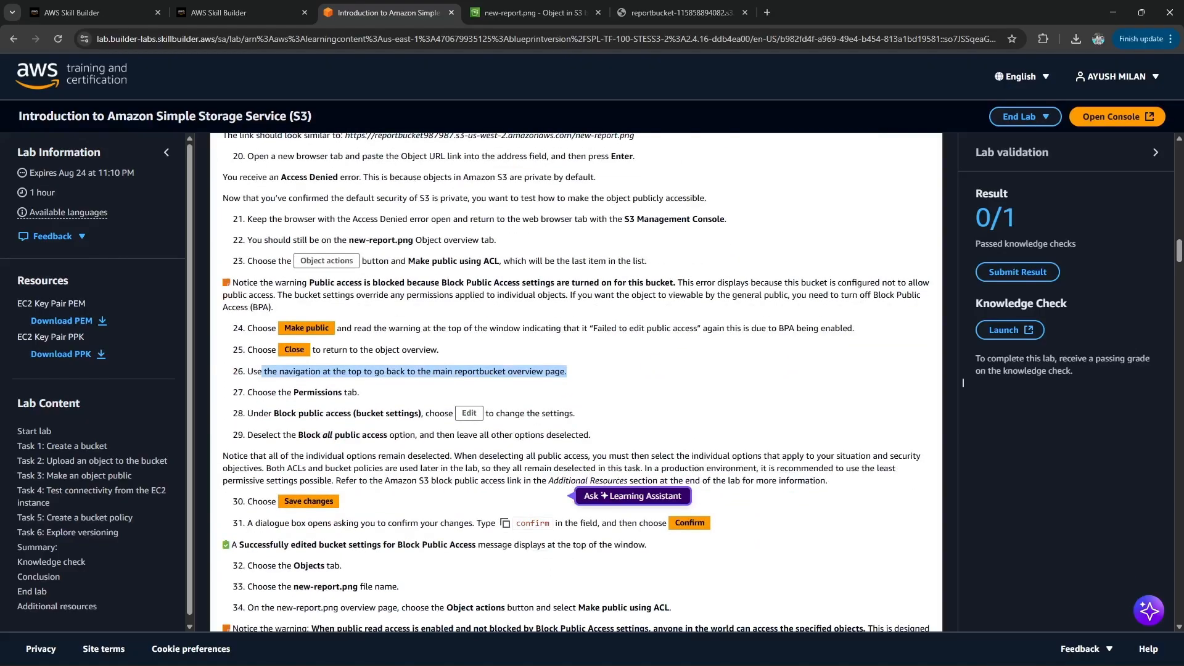
pyautogui.moveTo(281, 392); pyautogui.dragTo(359, 392)
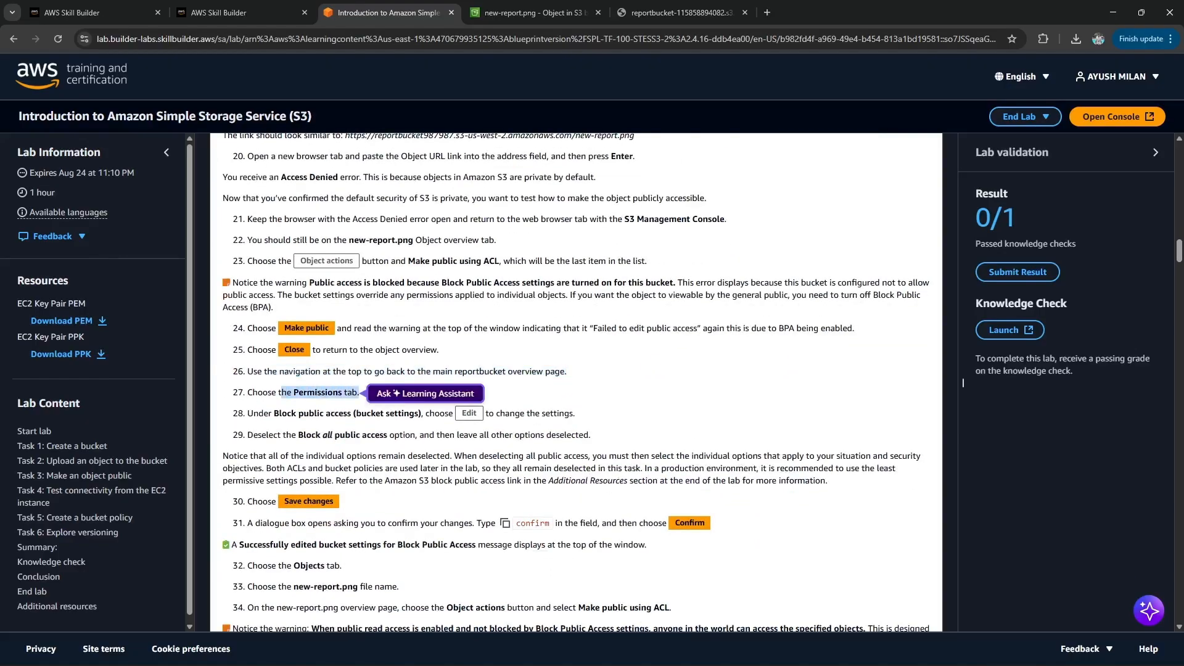
pyautogui.click(531, 13)
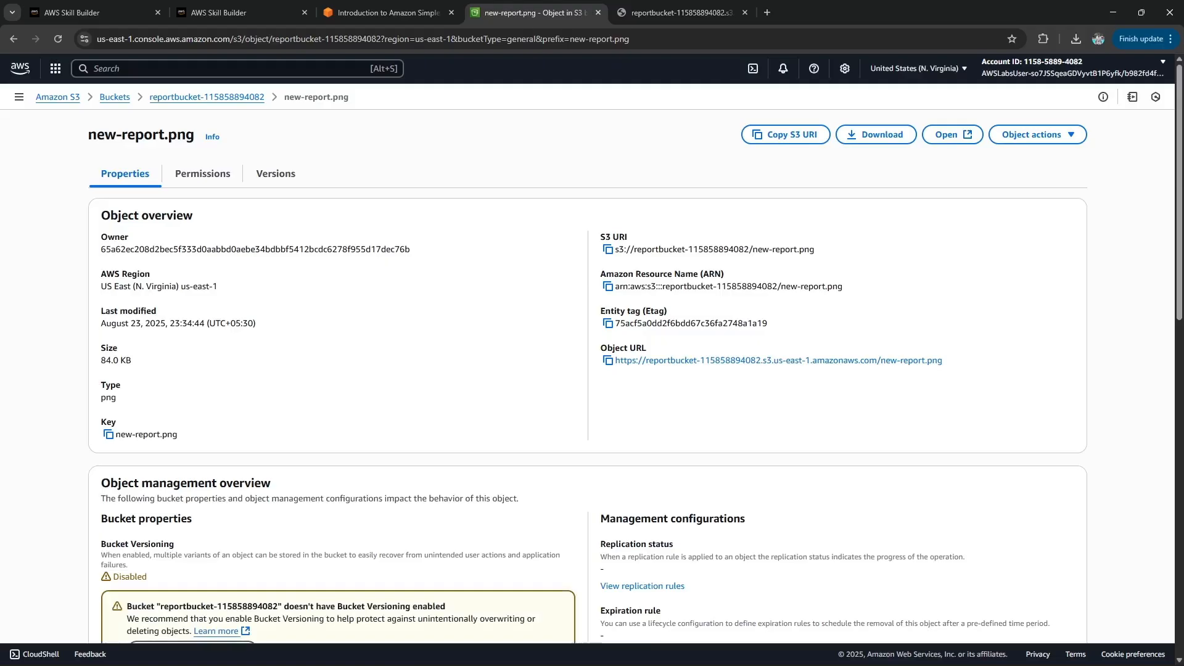
pyautogui.click(207, 97)
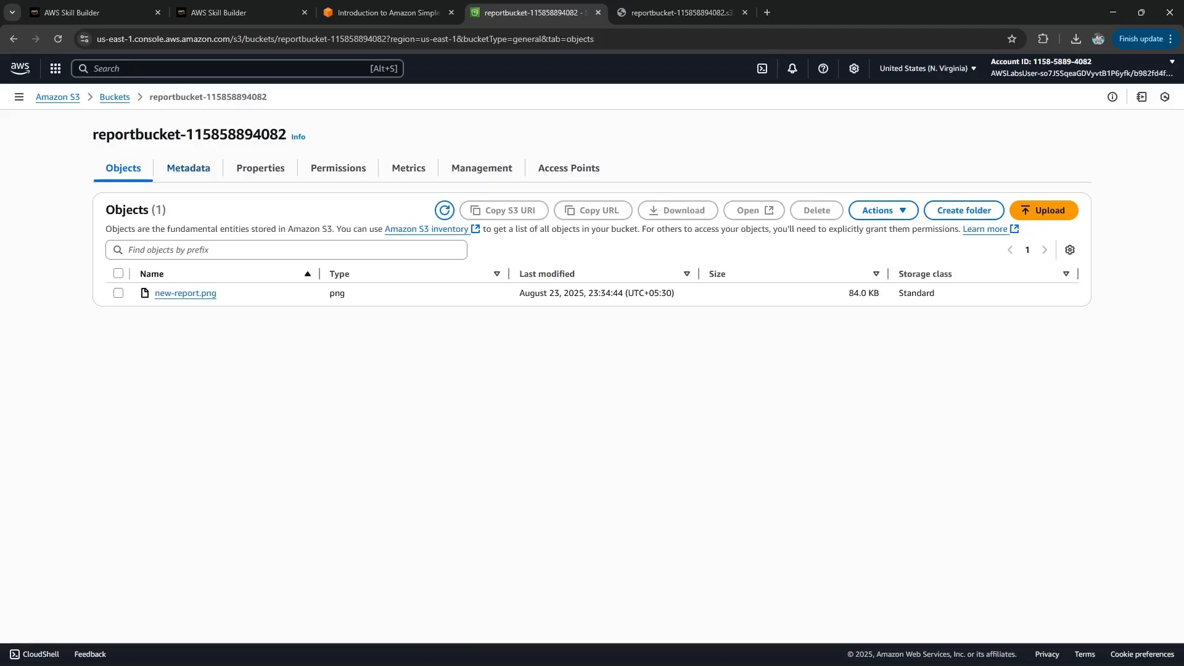
pyautogui.click(338, 168)
# Read lab guide steps 28 and 29 and examine the report bucket's Block public access settings.
pyautogui.click(388, 12)
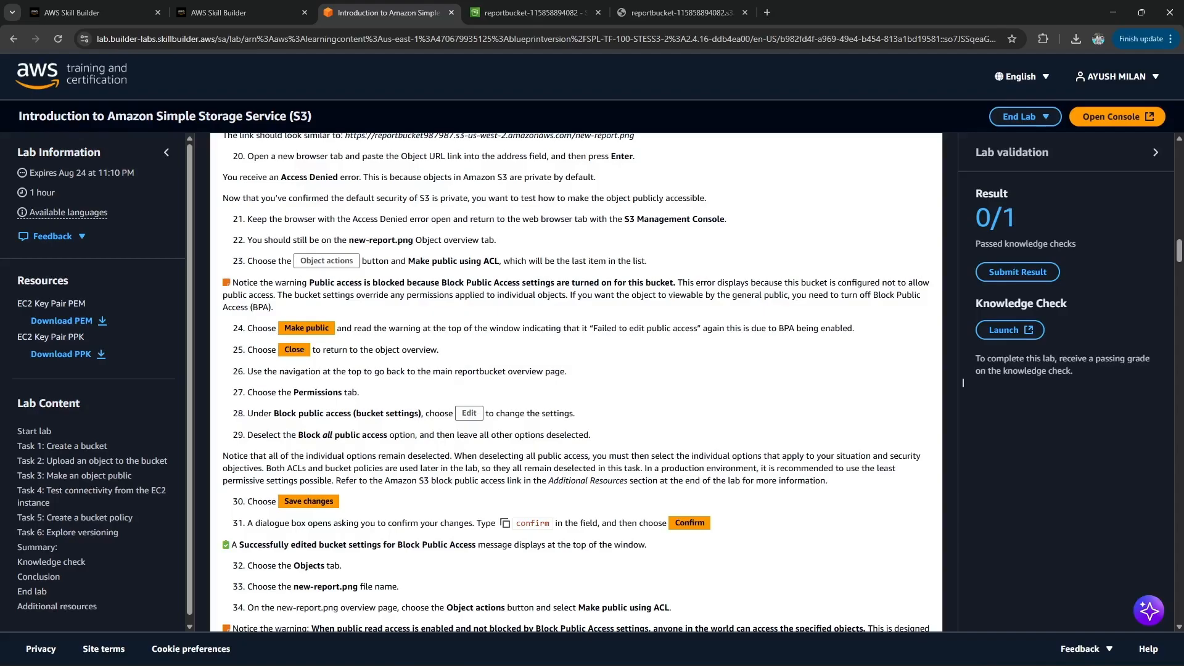
pyautogui.moveTo(361, 414); pyautogui.dragTo(588, 456)
pyautogui.click(247, 414)
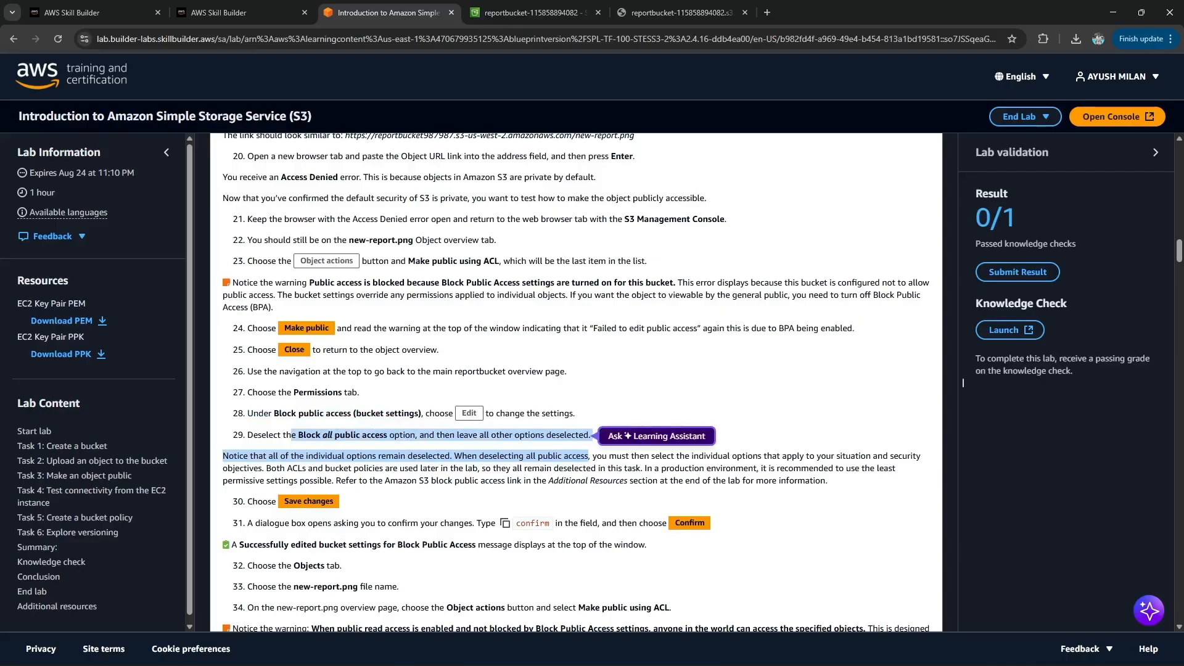
pyautogui.click(962, 382)
pyautogui.click(530, 13)
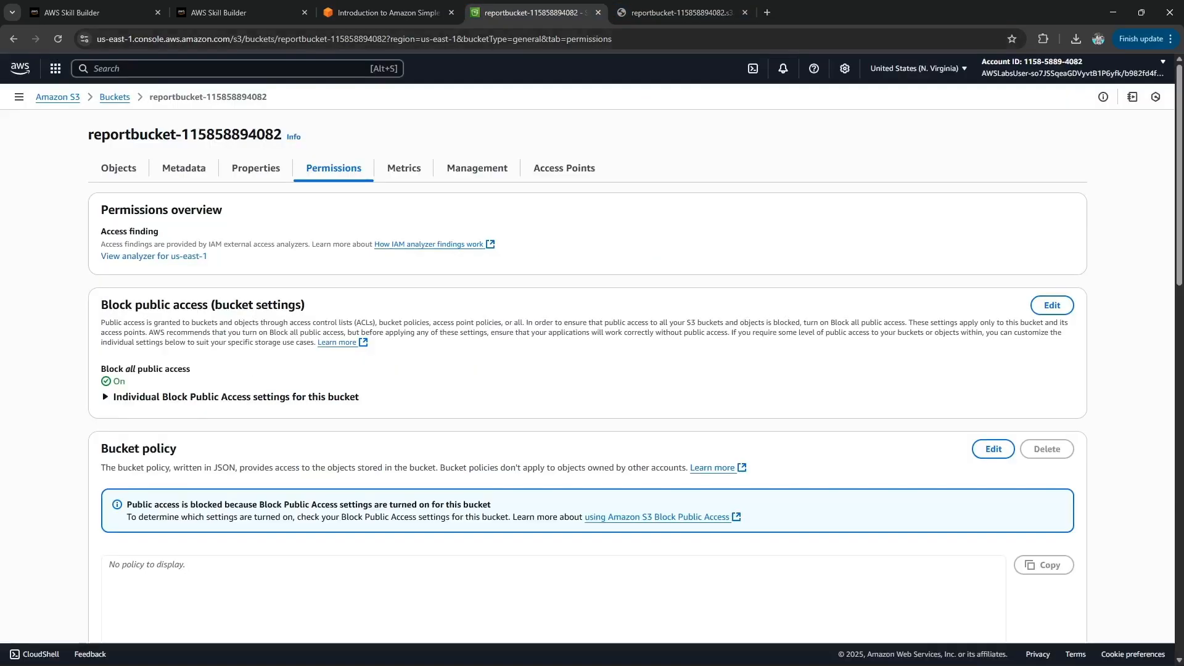
pyautogui.scroll(-2, 634, 372)
pyautogui.scroll(2, 634, 373)
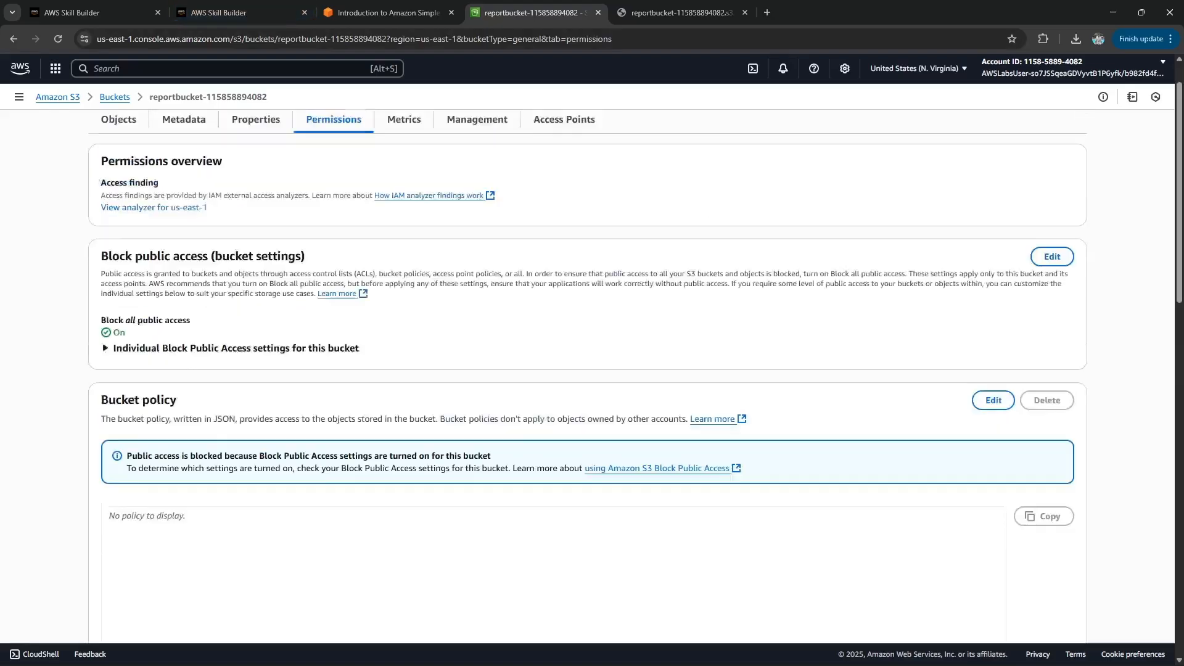
pyautogui.click(389, 12)
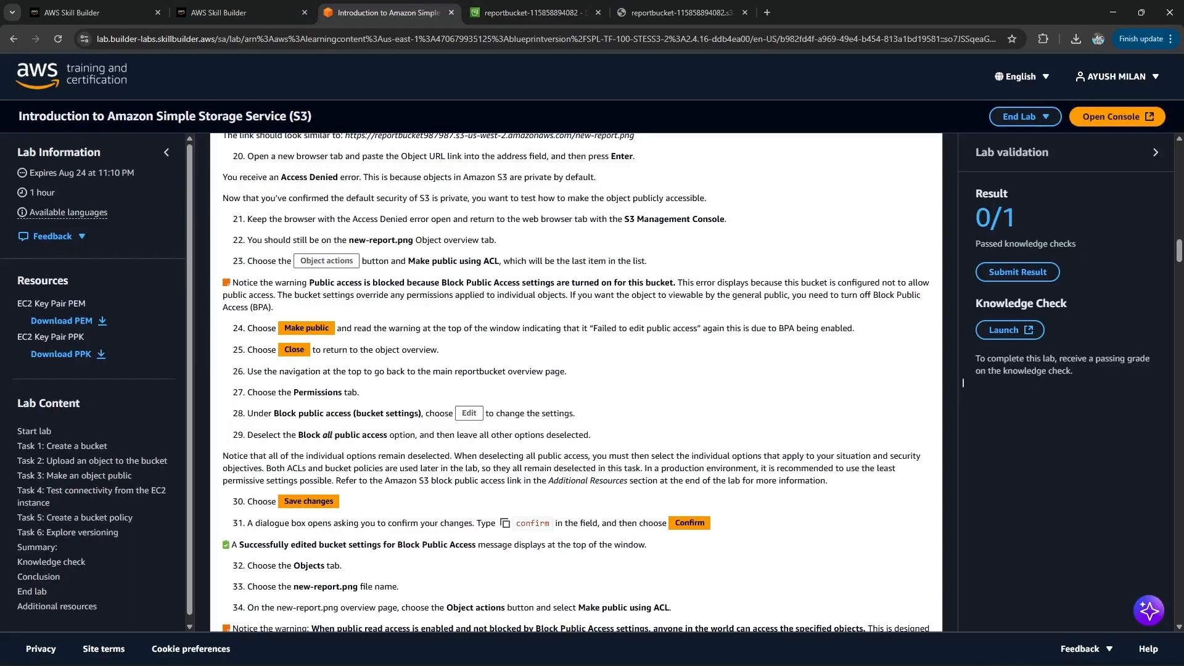
pyautogui.moveTo(303, 414); pyautogui.dragTo(576, 413)
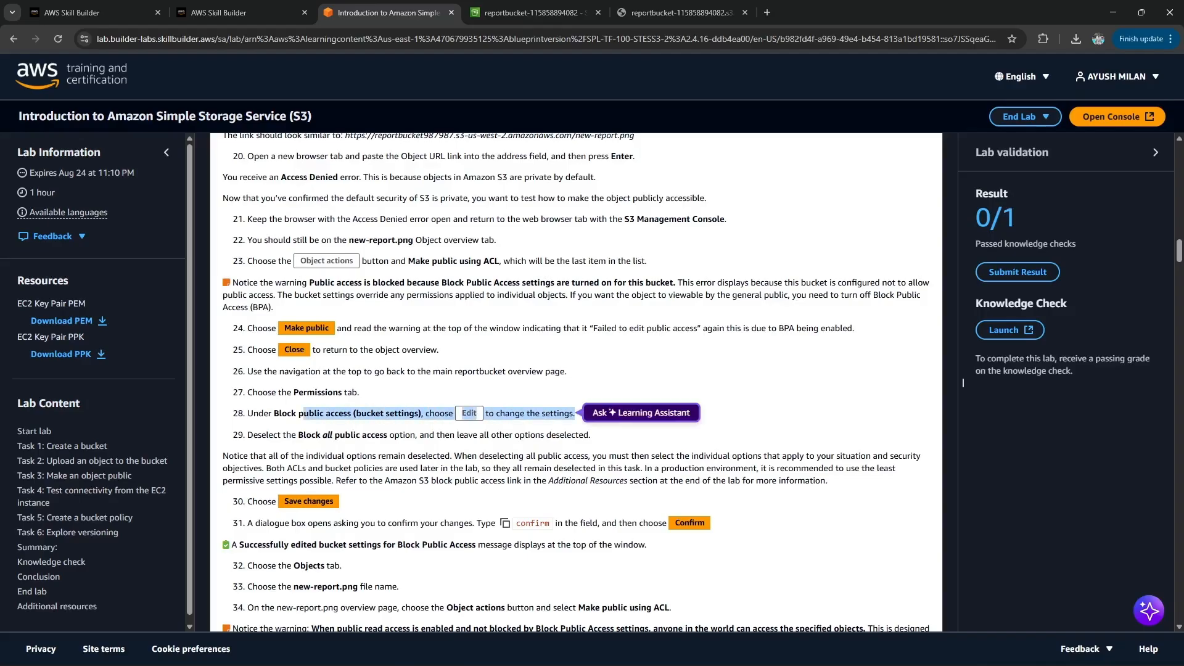
# Turn off Block all public access for the report bucket, leaving all individual options deselected, and save the changes.
pyautogui.click(530, 13)
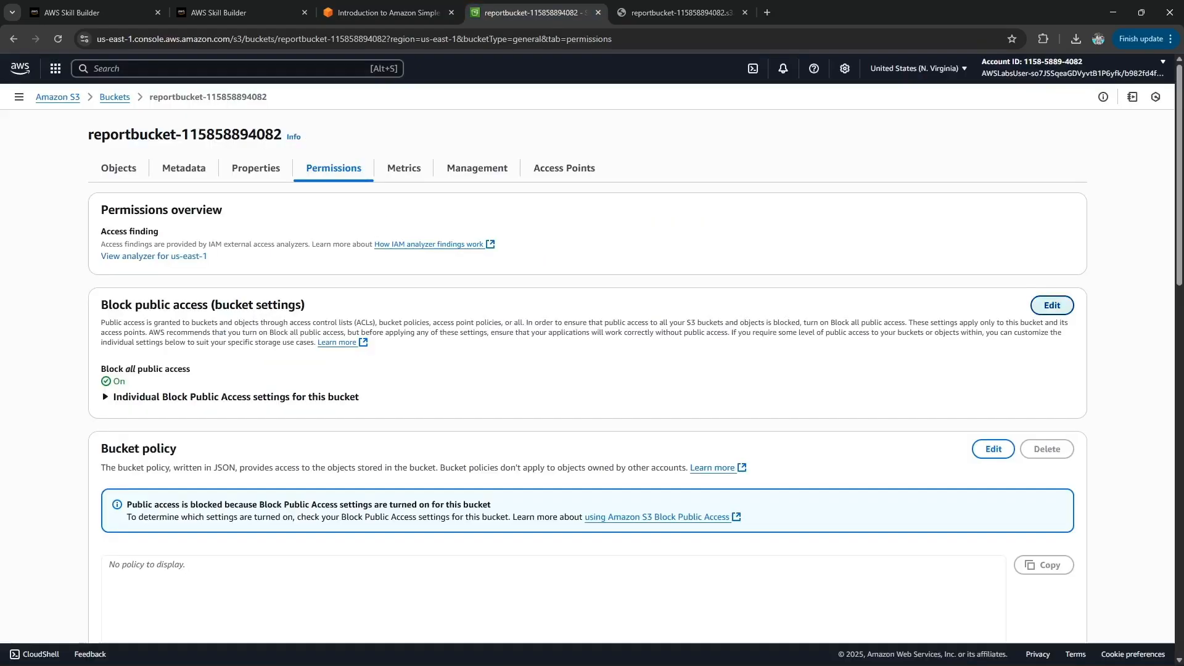
pyautogui.click(1052, 305)
pyautogui.click(110, 231)
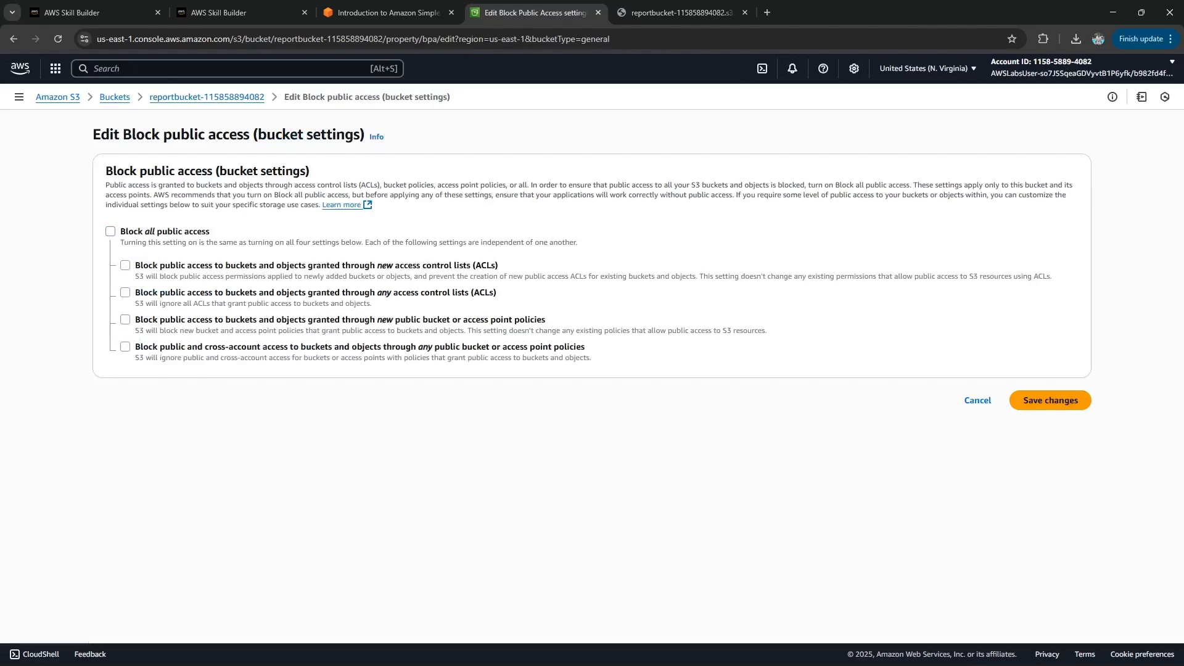
pyautogui.click(1050, 400)
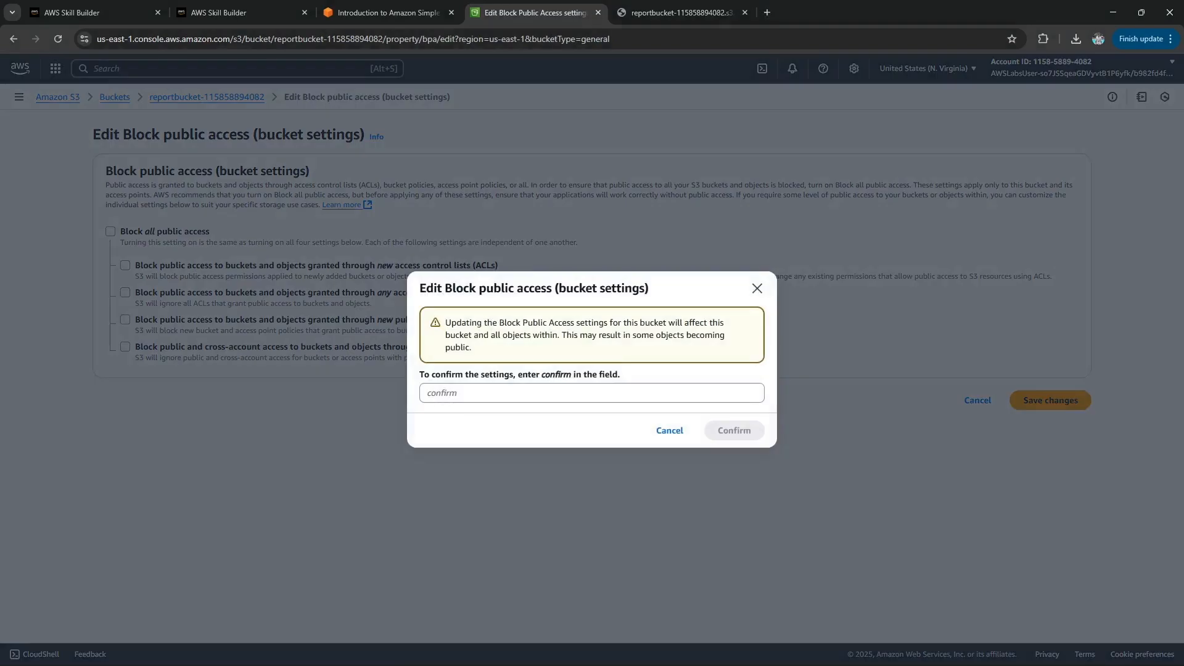
# Approve the report bucket's Block Public Access change by entering confirm in the confirmation dialog.
pyautogui.doubleClick(557, 374)
pyautogui.hotkey('ctrl', 'c')
pyautogui.click(555, 392)
pyautogui.hotkey('ctrl', 'v')
pyautogui.press('BackSpace')
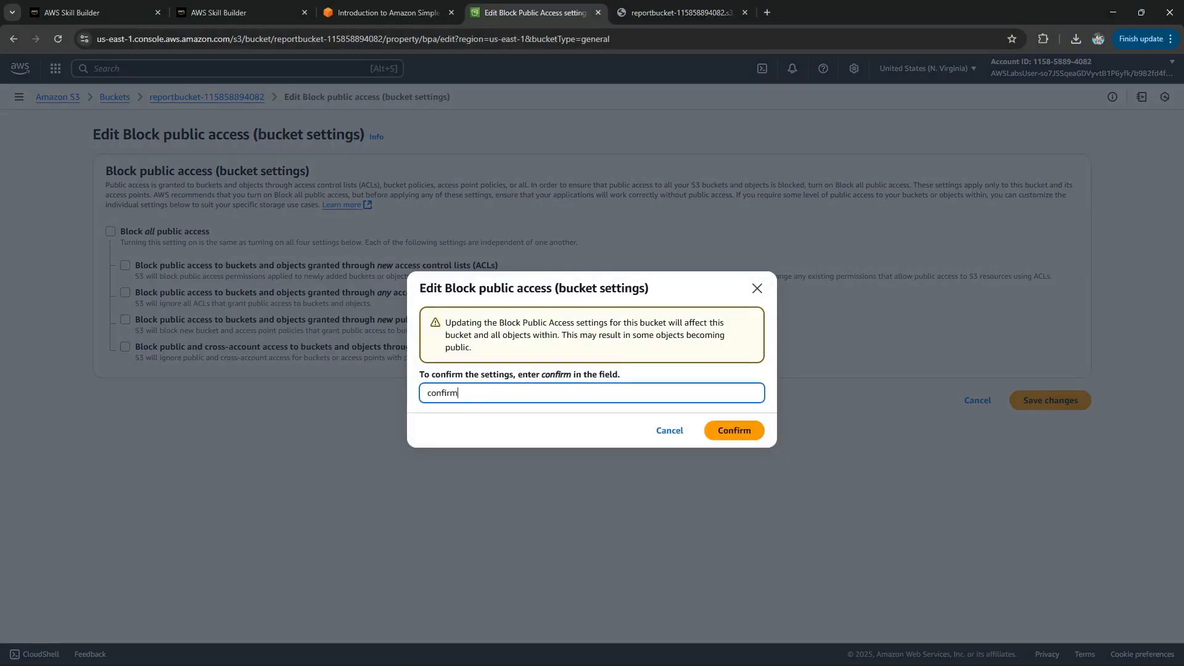
pyautogui.click(734, 430)
# Read lab guide steps 32 to 34 on opening new-report.png and making it public using ACL.
pyautogui.hotkey('ctrl', 'shift', 'Tab')
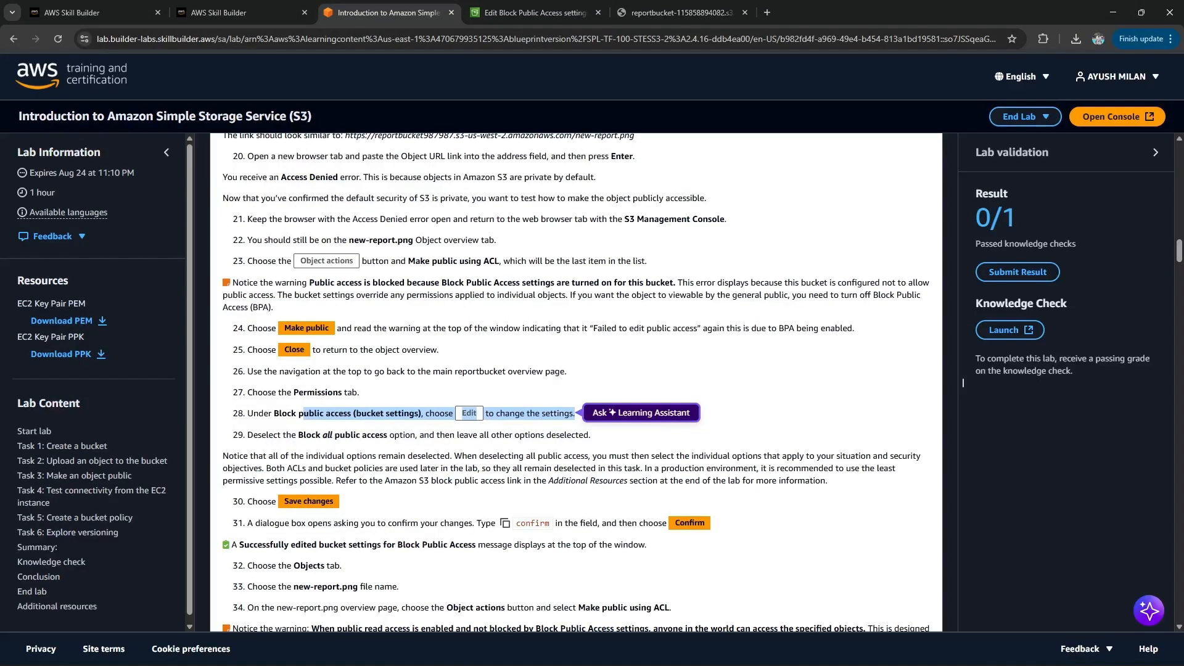
pyautogui.click(963, 382)
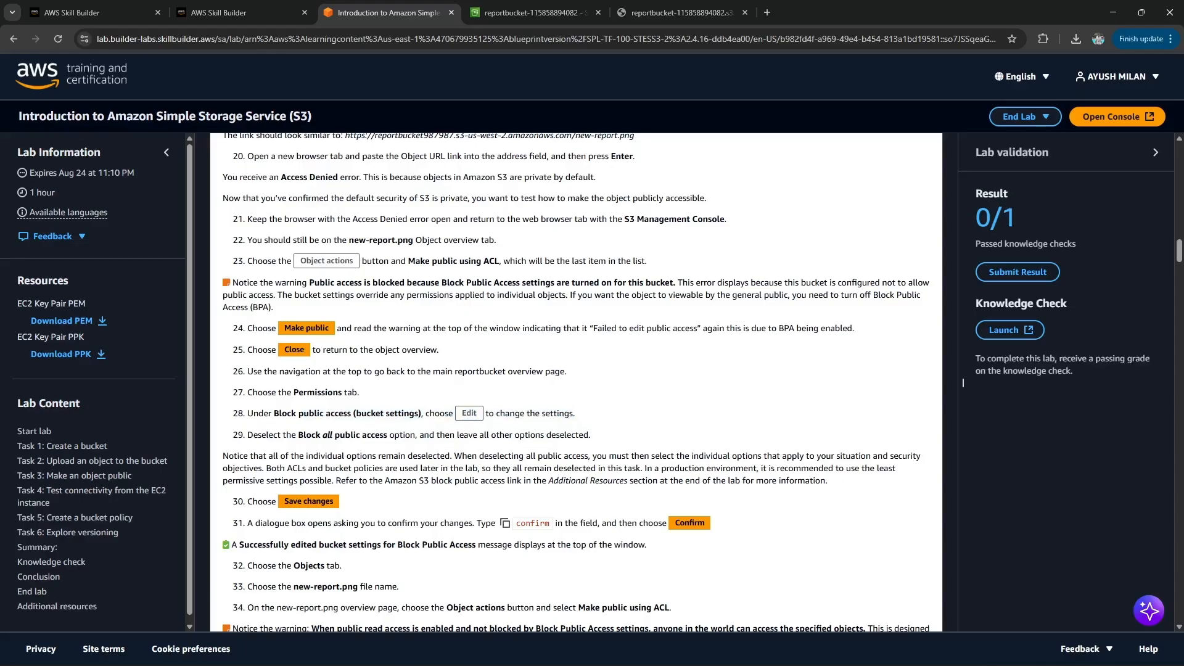
pyautogui.scroll(-2, 963, 383)
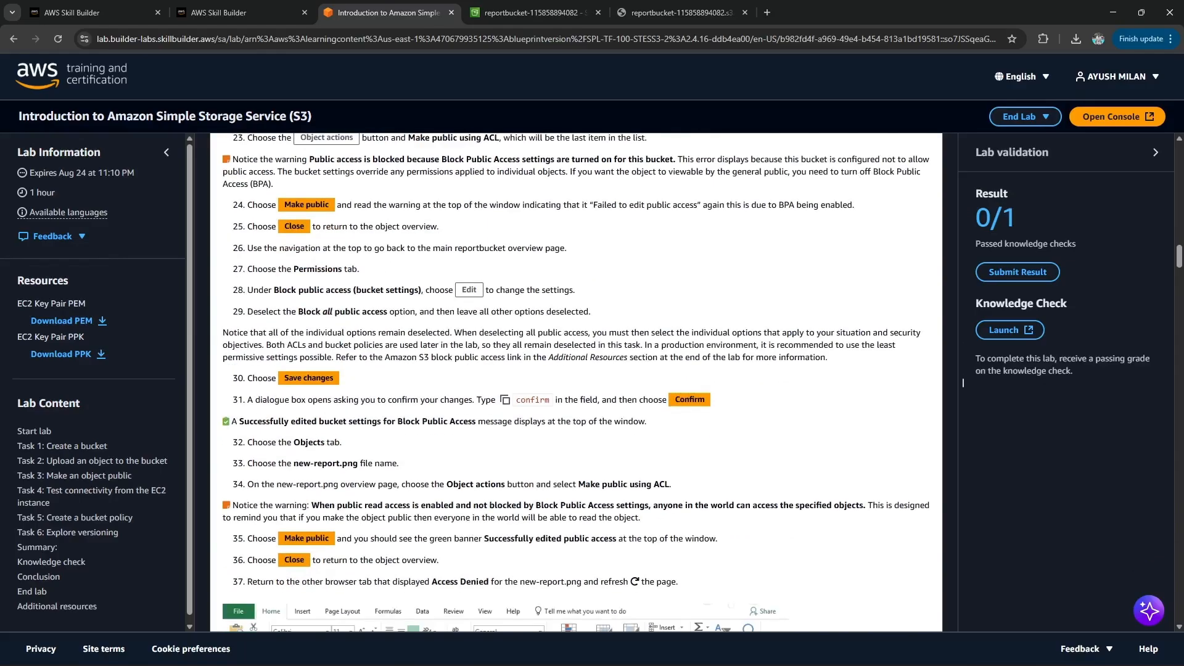
pyautogui.moveTo(257, 442); pyautogui.dragTo(342, 443)
pyautogui.moveTo(272, 463); pyautogui.dragTo(400, 464)
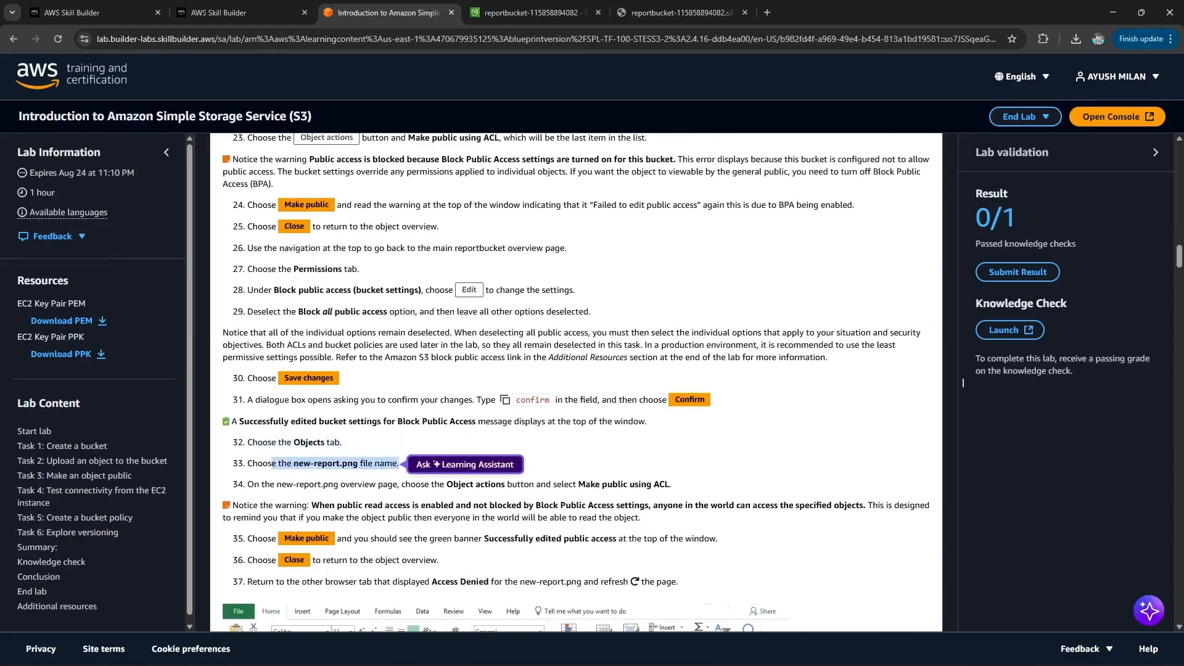
pyautogui.click(278, 484)
pyautogui.moveTo(322, 484); pyautogui.dragTo(320, 505)
pyautogui.click(318, 503)
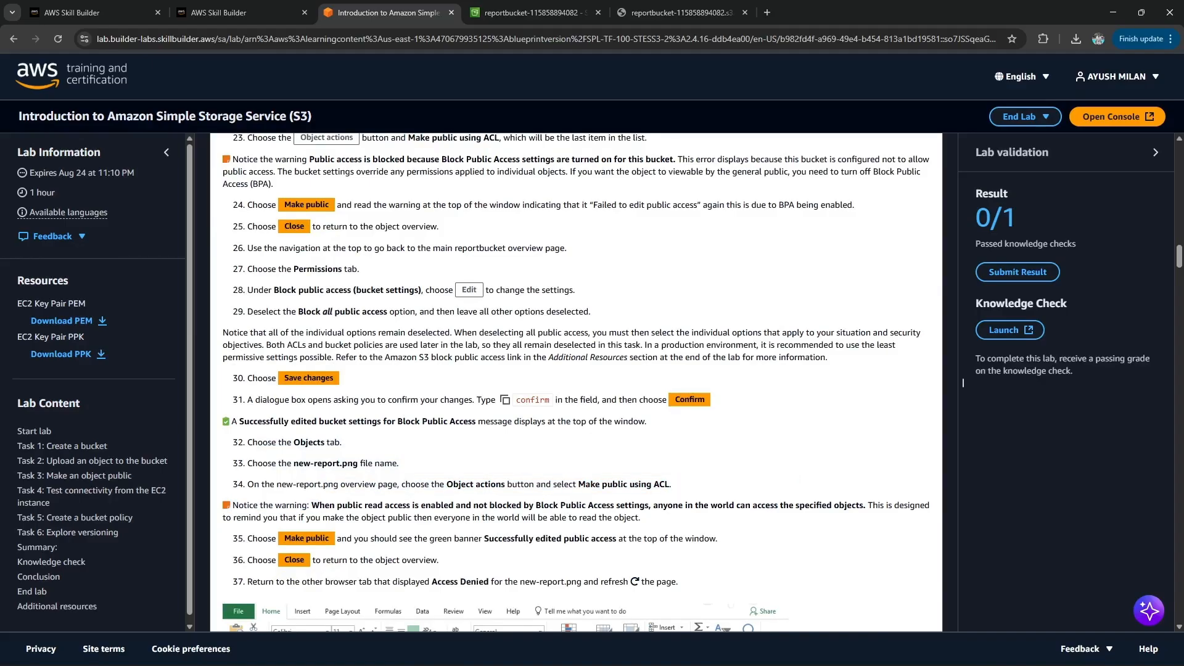
pyautogui.moveTo(248, 484); pyautogui.dragTo(672, 484)
pyautogui.scroll(-2, 672, 485)
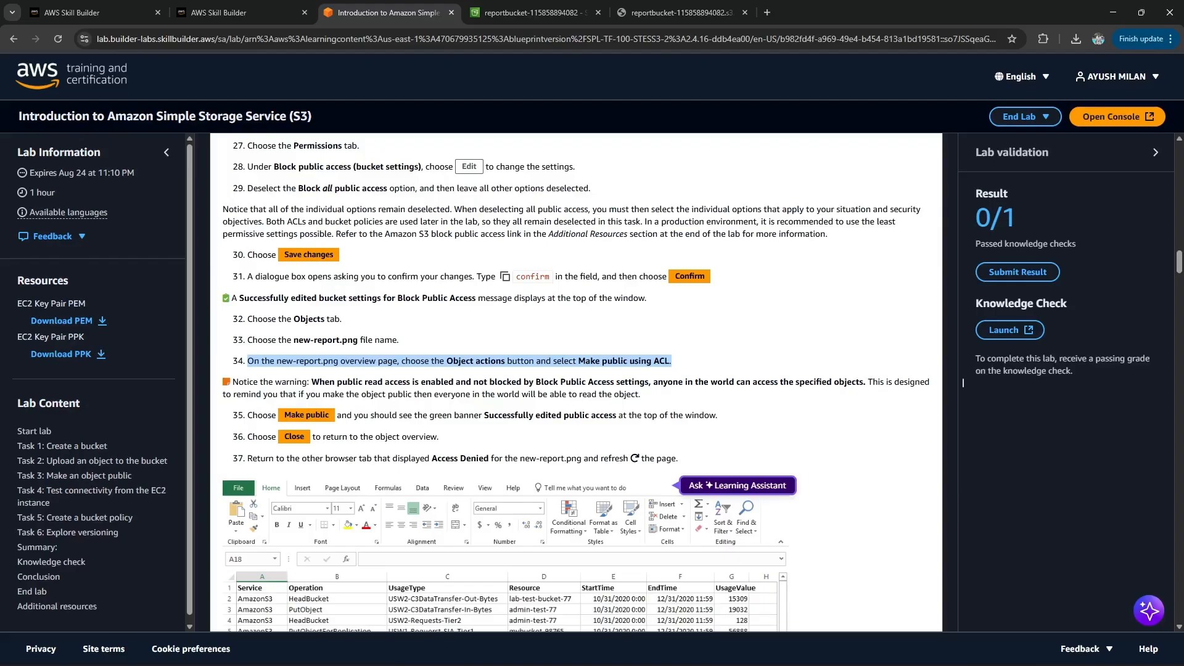
# Open new-report.png from the report bucket's objects and choose Make public using ACL.
pyautogui.click(533, 13)
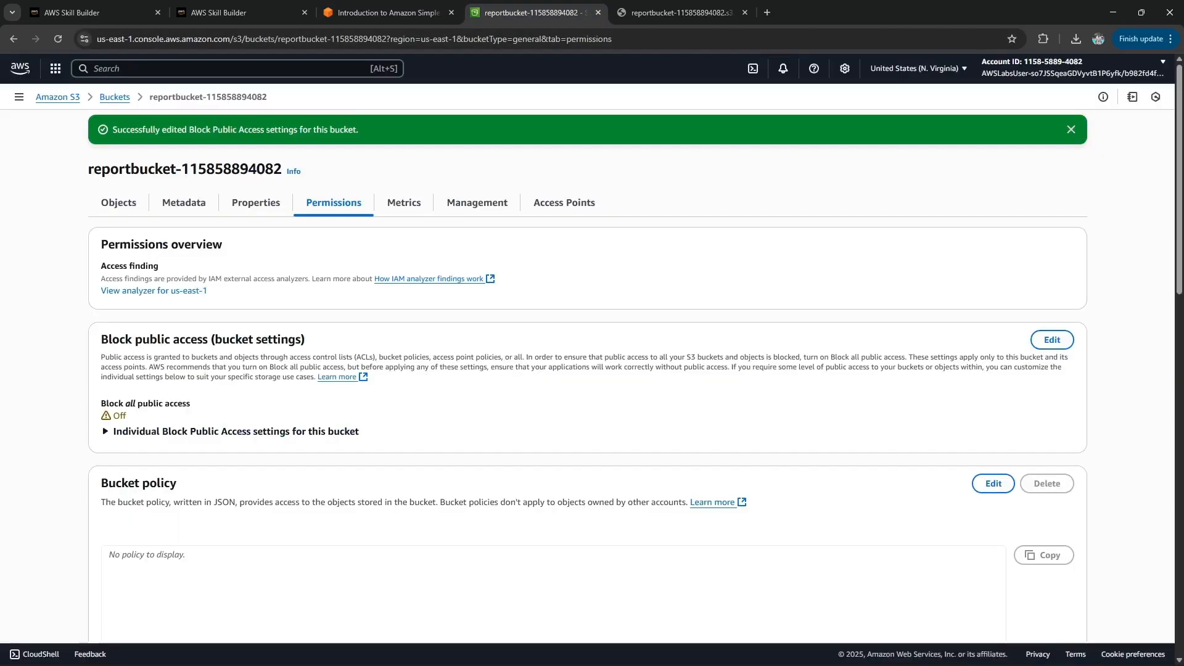
pyautogui.click(118, 203)
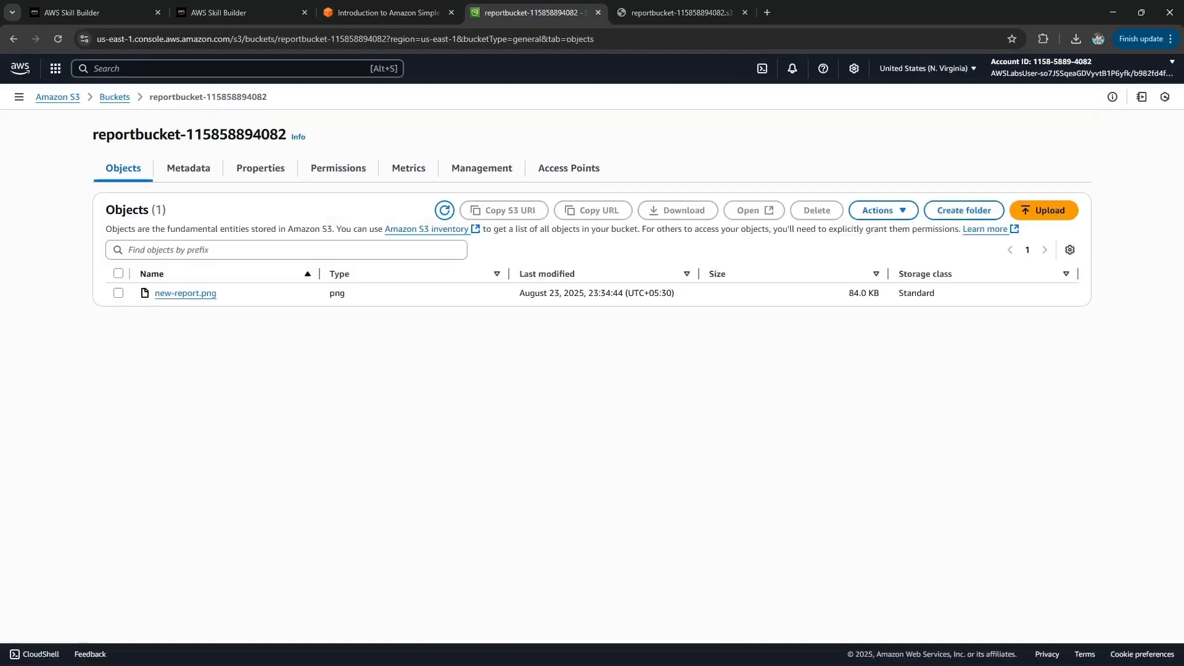
pyautogui.click(187, 293)
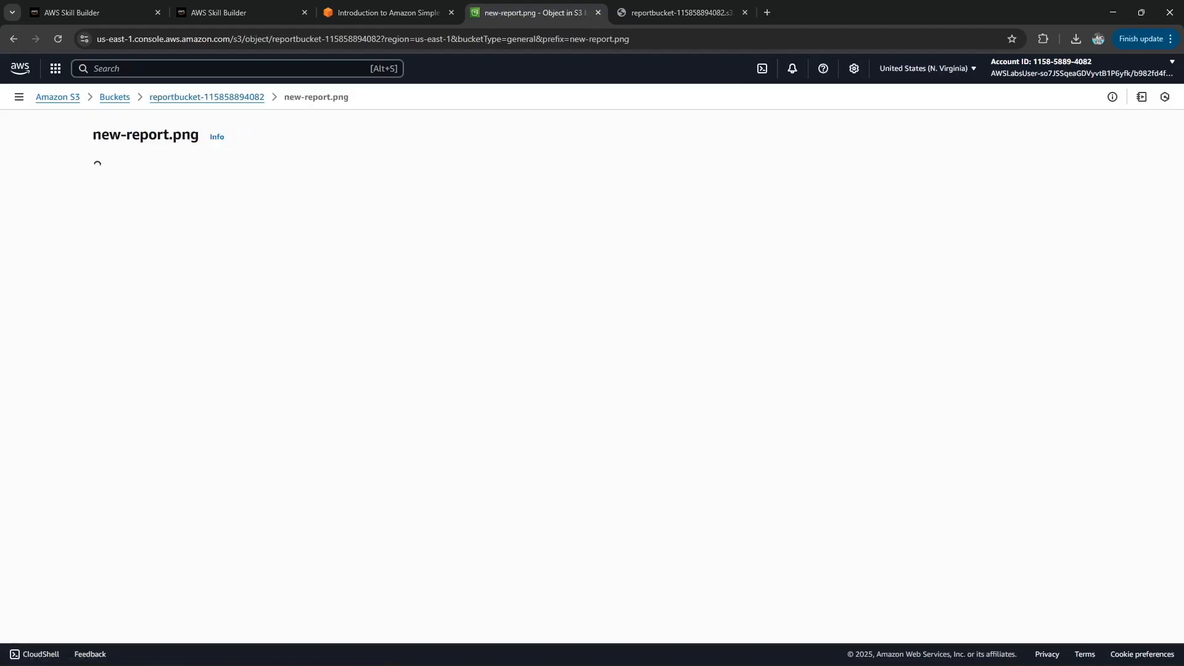
pyautogui.click(1036, 134)
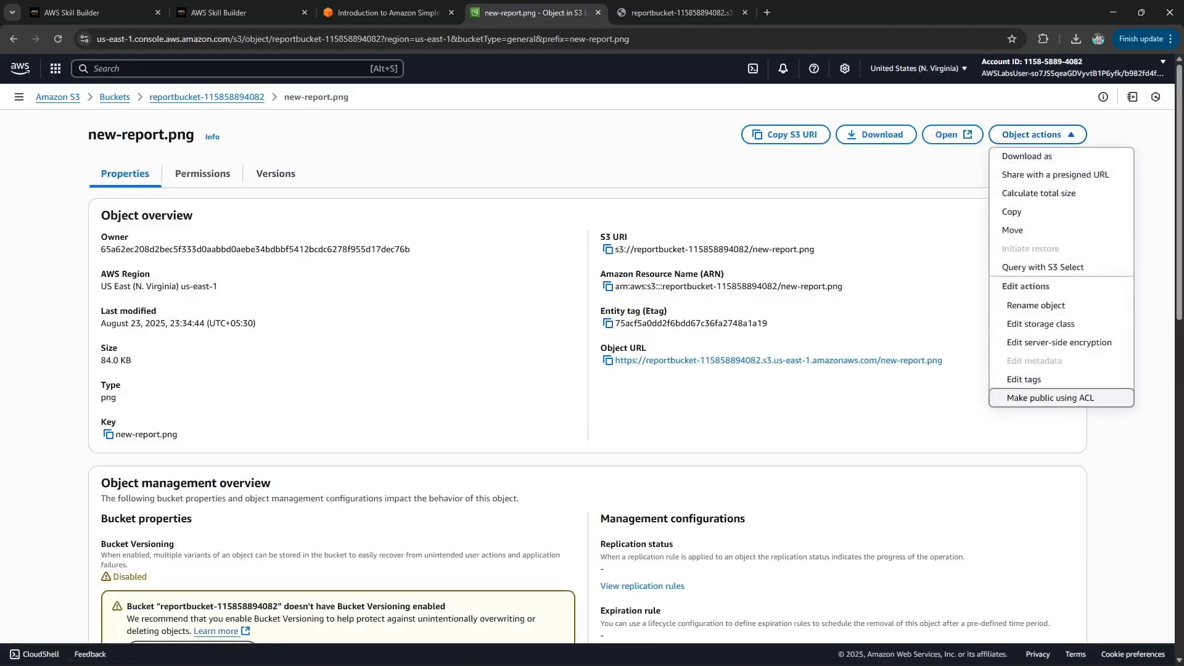
pyautogui.click(1050, 397)
# Reload the new-report.png object URL page and approve making the object public in the S3 console.
pyautogui.hotkey('ctrl', 'Tab')
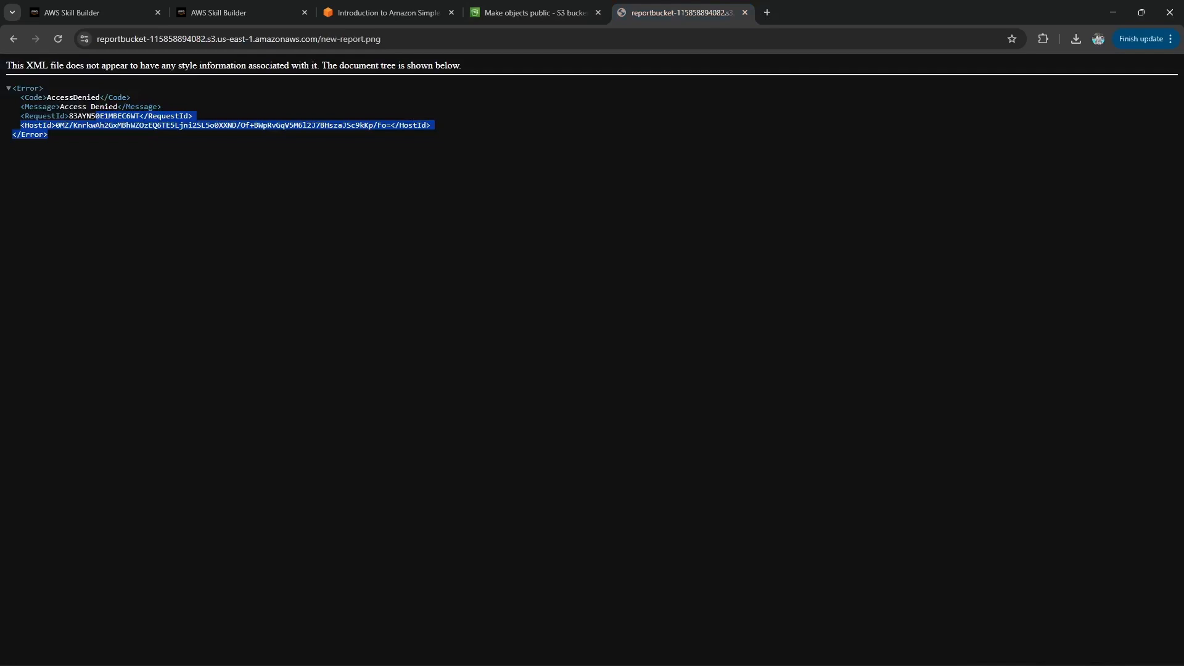
pyautogui.click(58, 39)
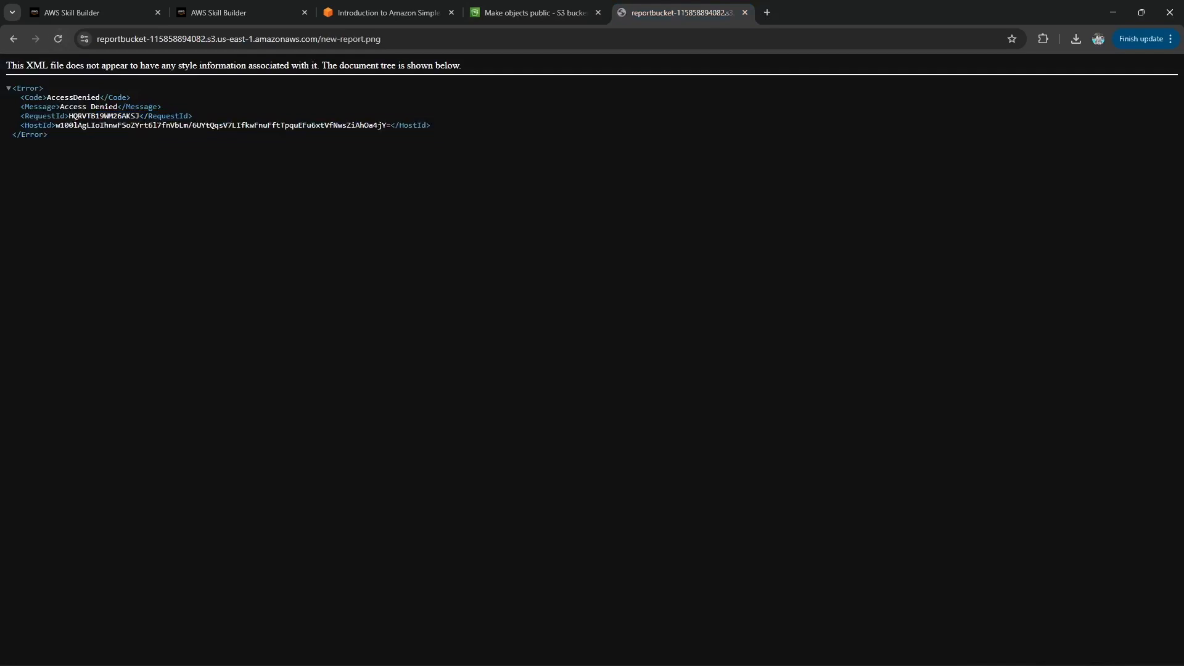
pyautogui.click(534, 12)
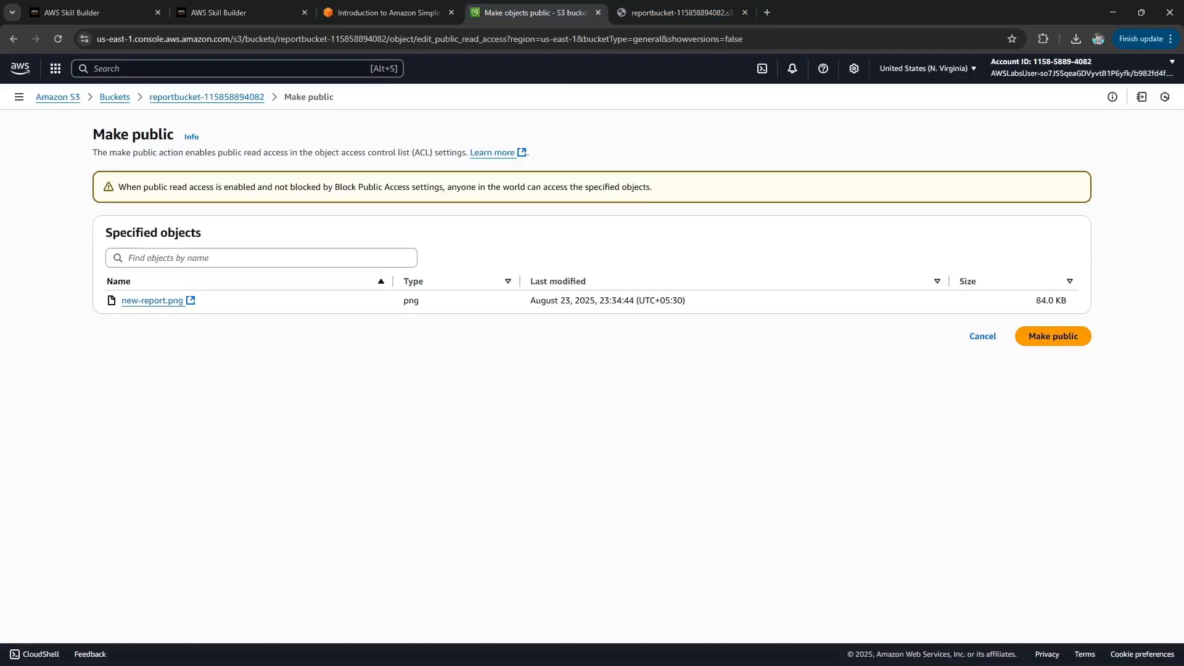
pyautogui.click(1053, 336)
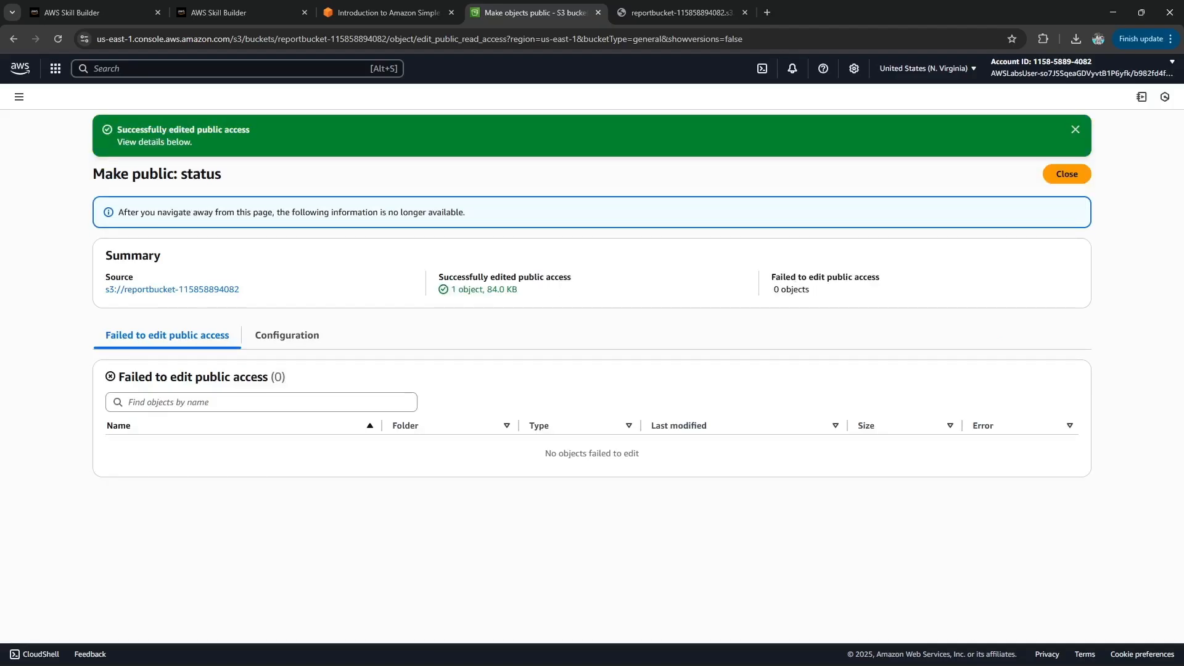
# Check lab guide steps 35 and 36 and close the Make public status page.
pyautogui.click(382, 12)
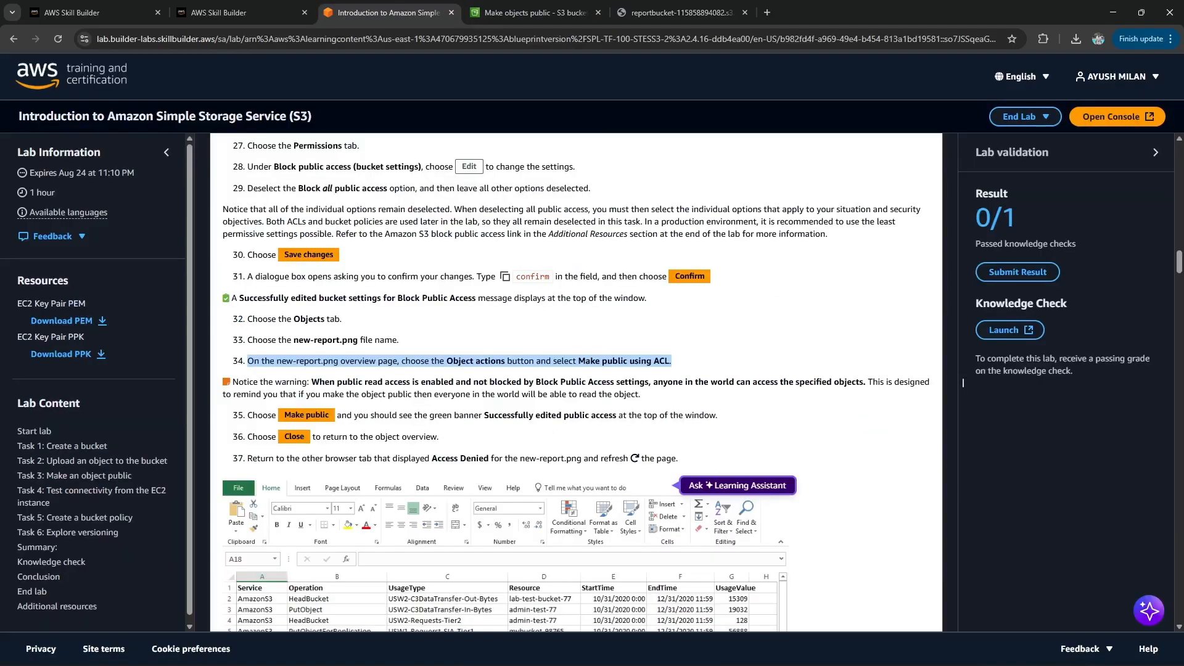
pyautogui.click(532, 12)
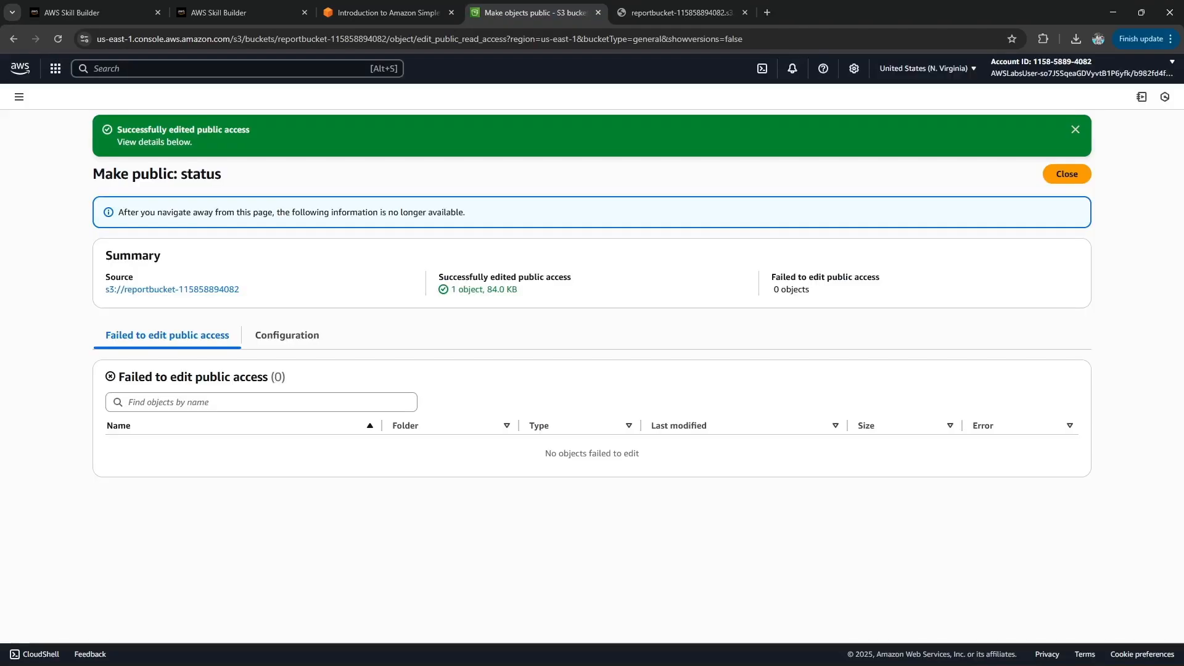
pyautogui.click(1066, 174)
# Check lab guide step 37 and its expected result, and reload the object URL page of new-report.png to test public access.
pyautogui.click(382, 13)
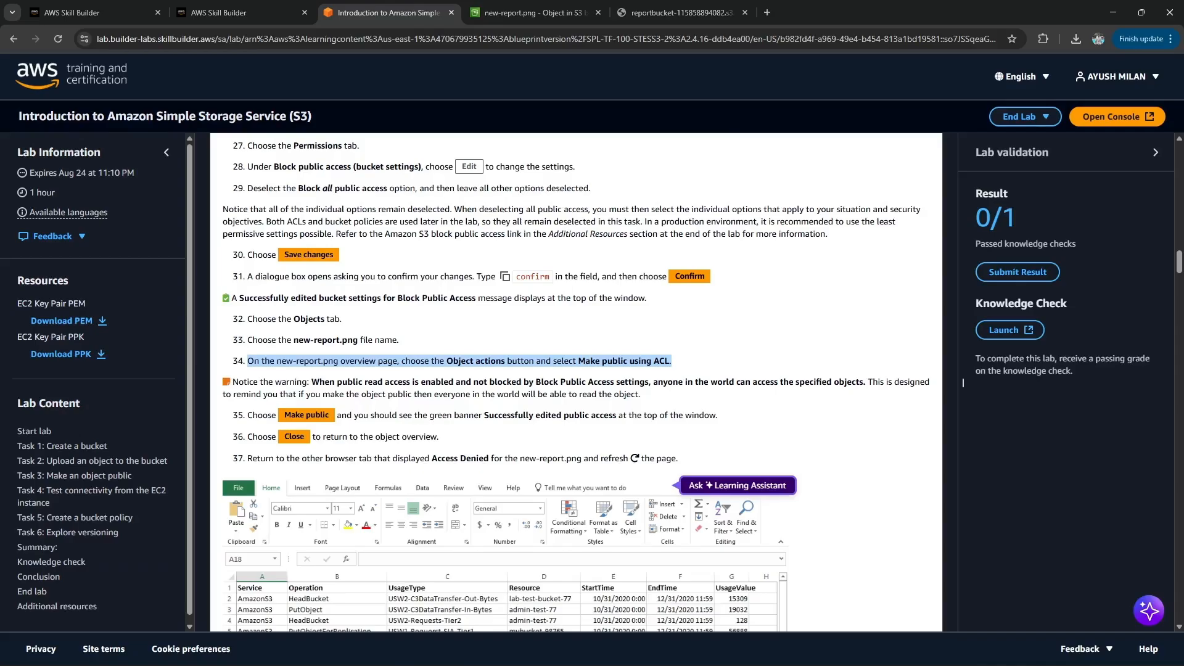
pyautogui.scroll(-1, 962, 382)
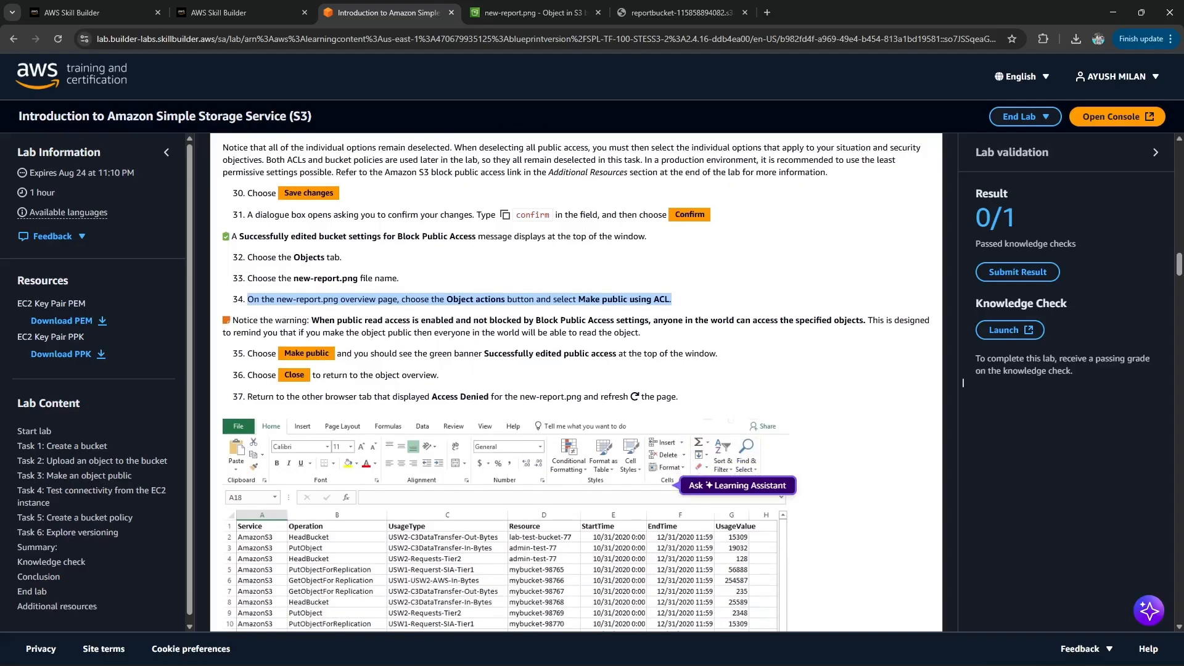
pyautogui.scroll(-3, 963, 382)
pyautogui.scroll(1, 963, 382)
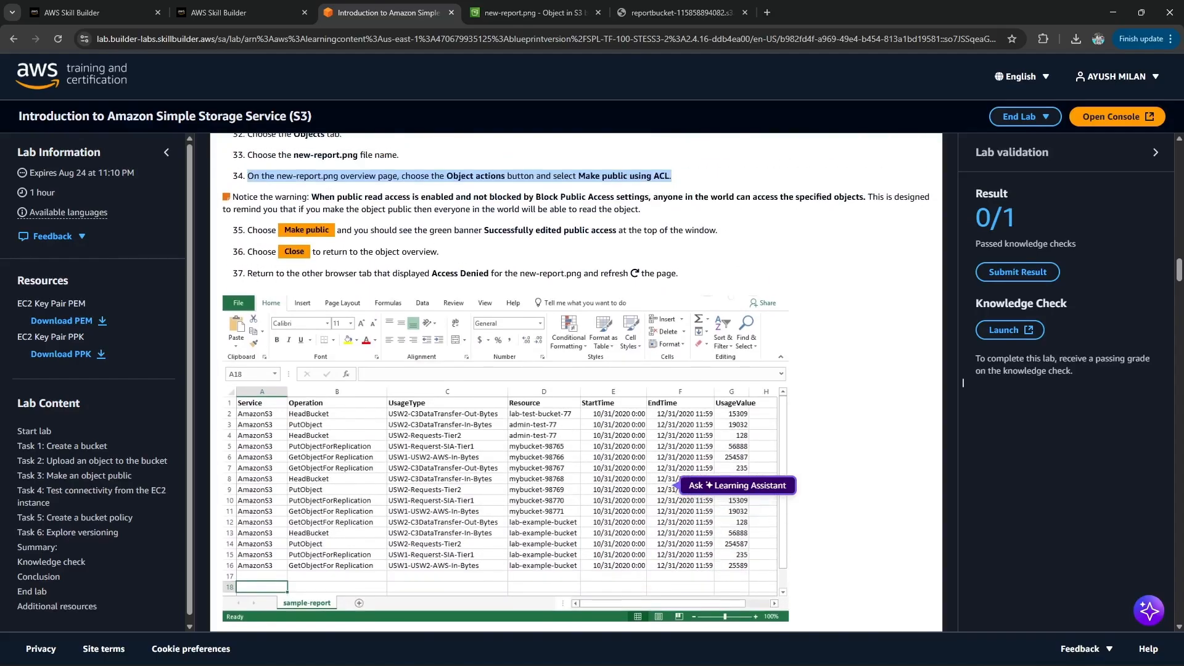
pyautogui.scroll(-2, 962, 382)
pyautogui.scroll(-1, 963, 383)
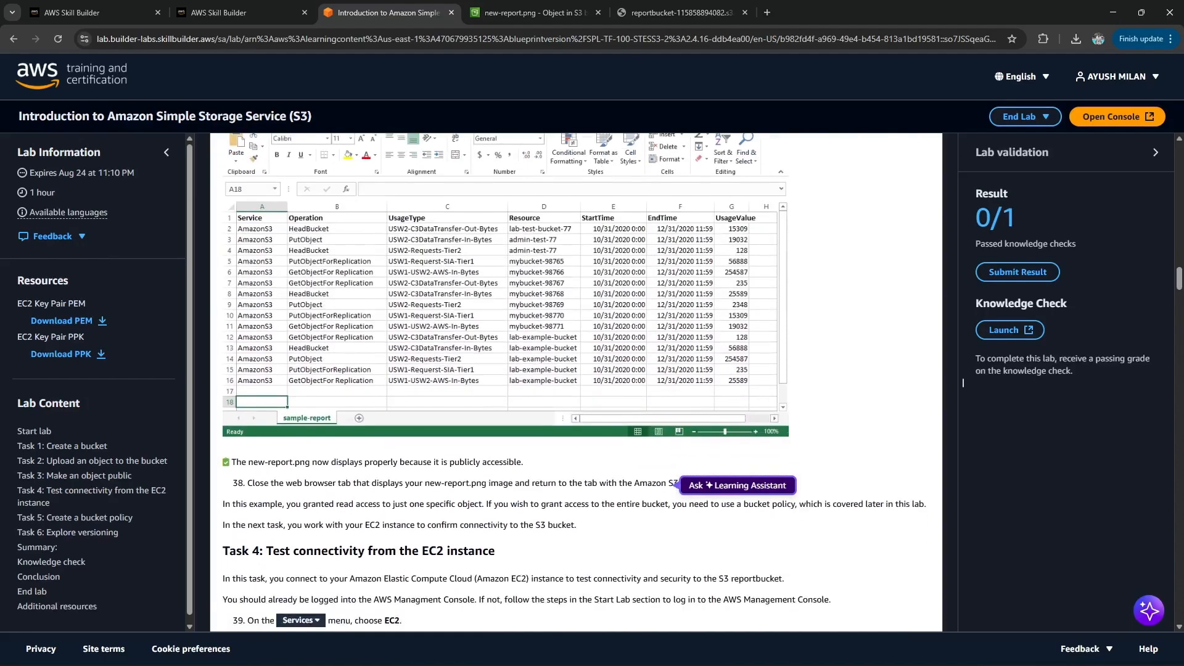
pyautogui.click(681, 13)
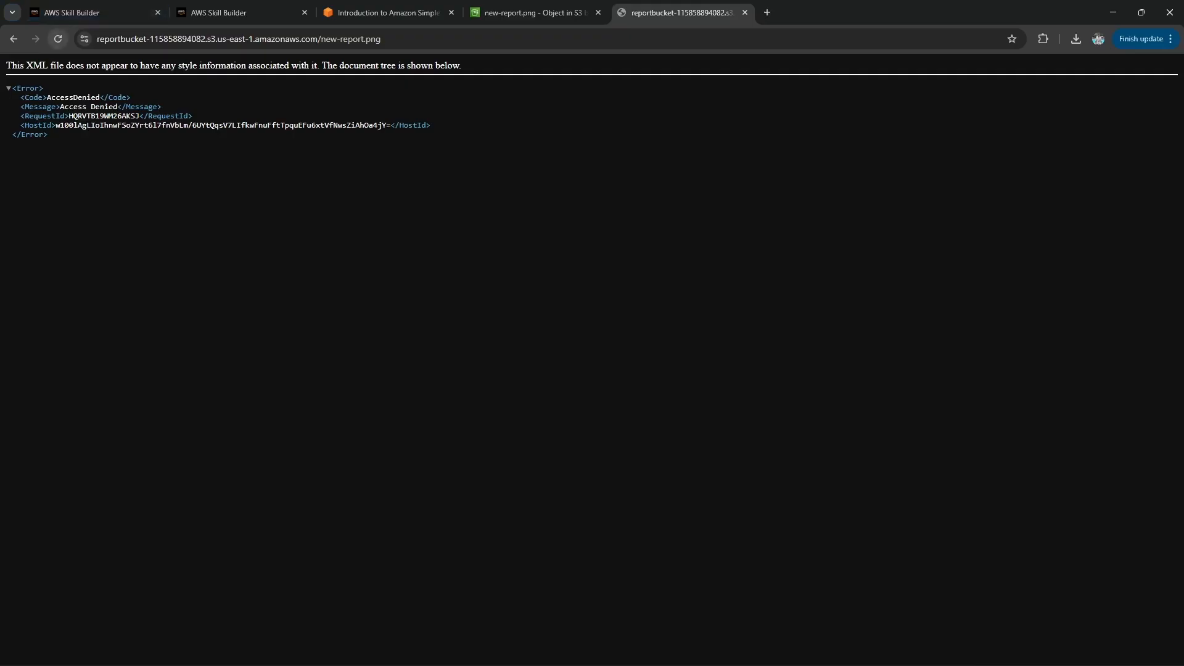
pyautogui.click(58, 39)
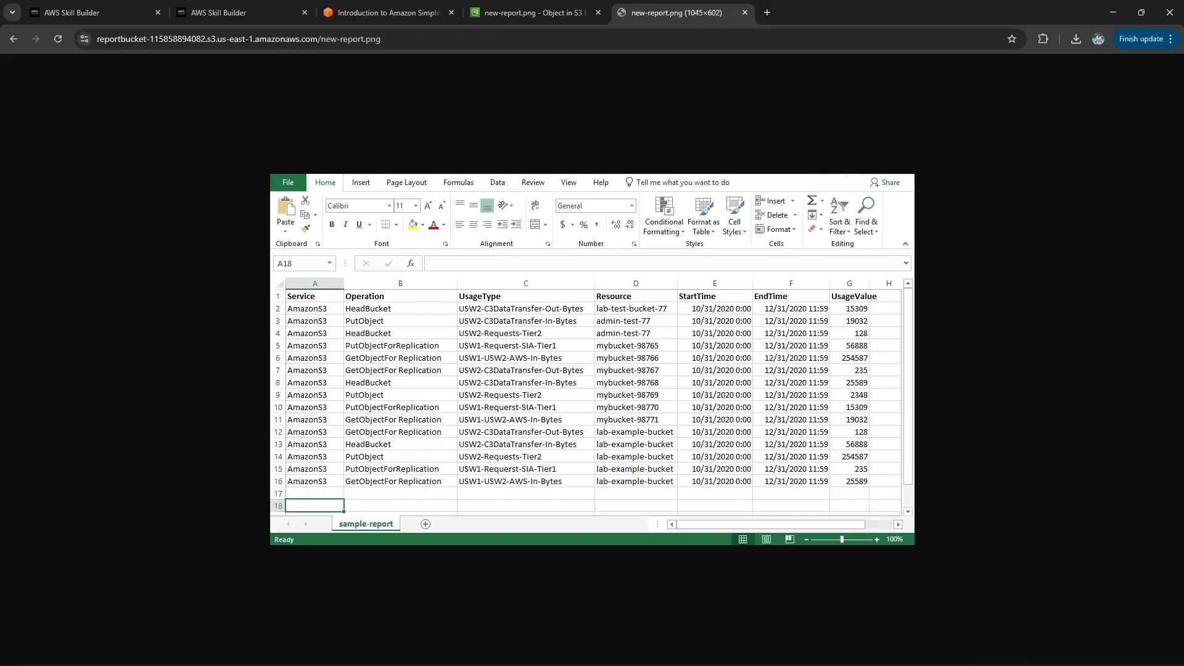
# Read lab guide step 38 and the opening steps of Task 4 on testing connectivity from the EC2 instance.
pyautogui.click(388, 12)
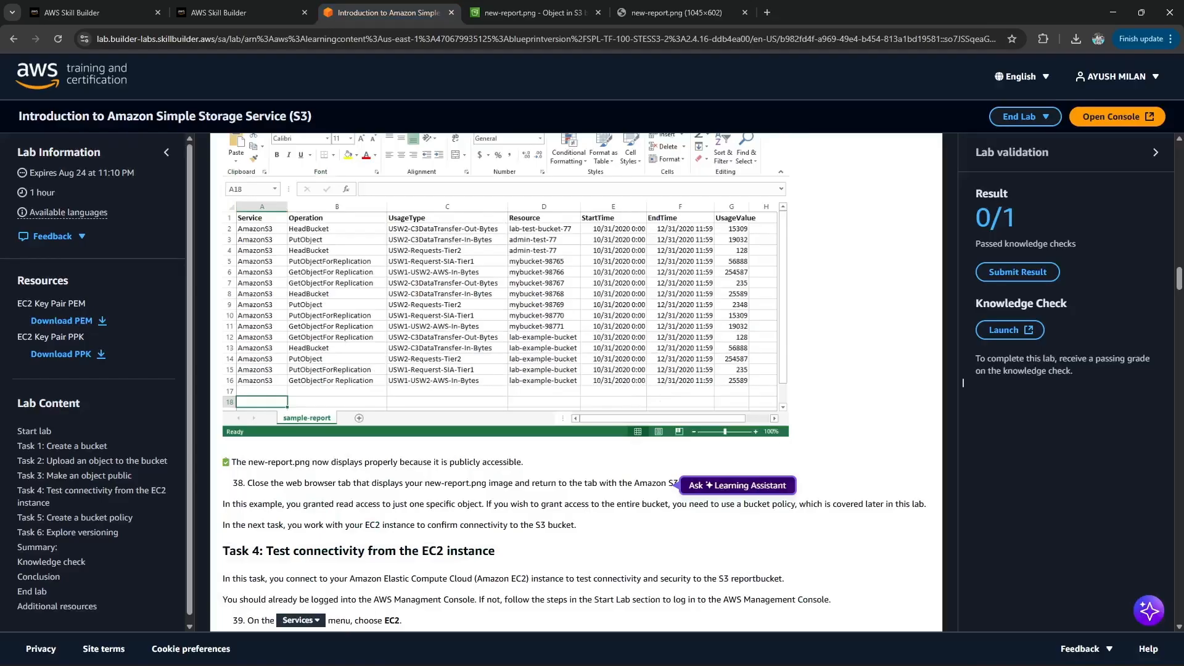
pyautogui.scroll(-1, 963, 382)
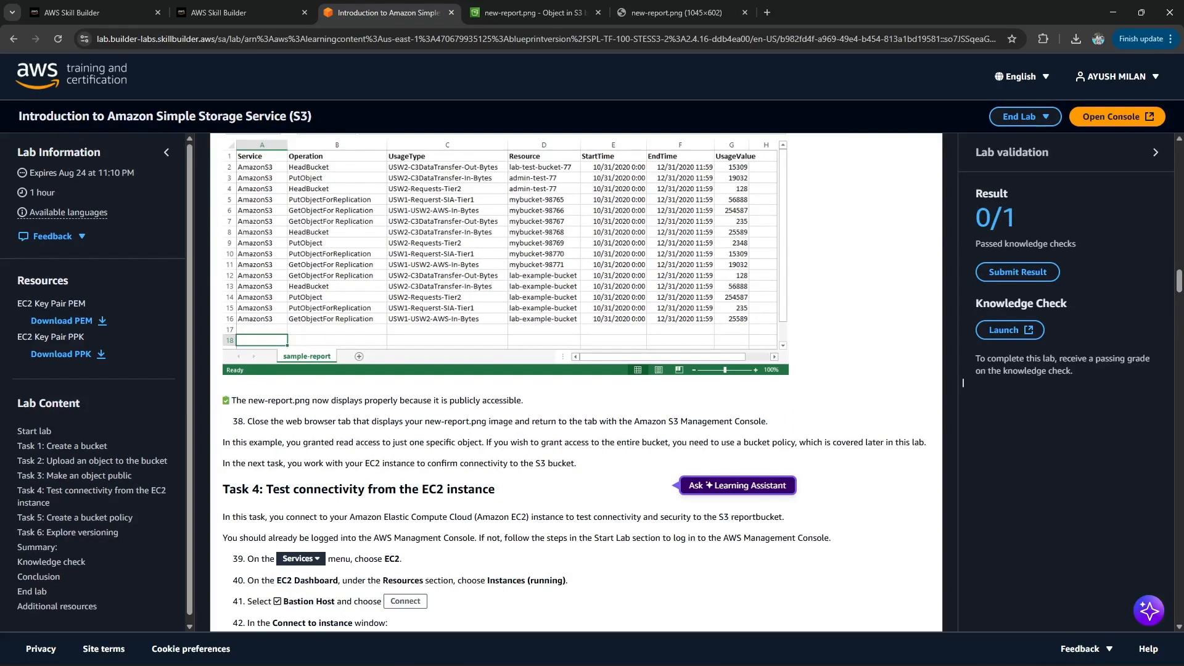
pyautogui.moveTo(259, 421); pyautogui.dragTo(719, 421)
pyautogui.scroll(-2, 718, 421)
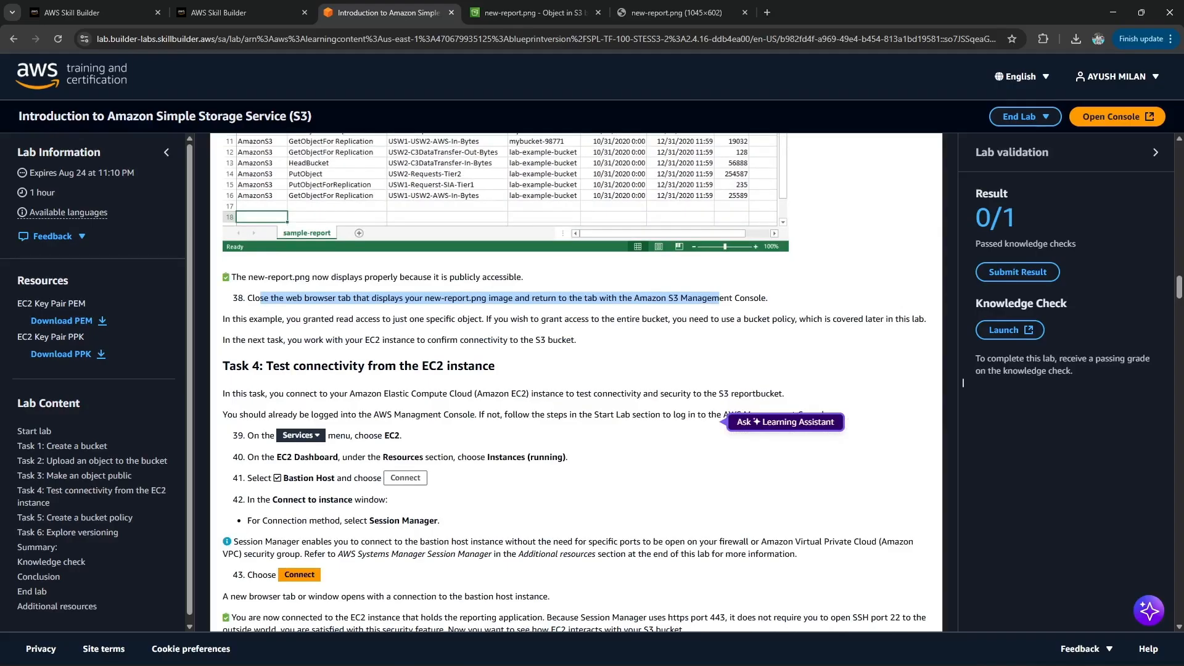
pyautogui.moveTo(354, 436); pyautogui.dragTo(402, 436)
pyautogui.click(402, 435)
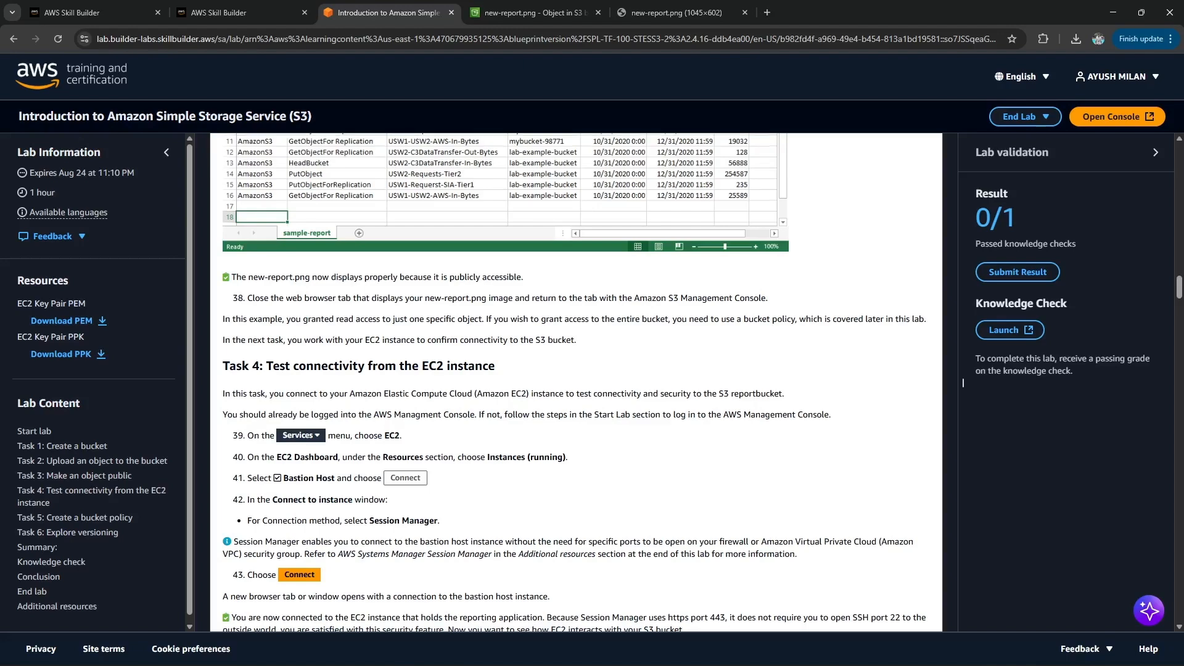
pyautogui.scroll(-2, 963, 382)
pyautogui.moveTo(351, 270); pyautogui.dragTo(393, 291)
pyautogui.click(394, 291)
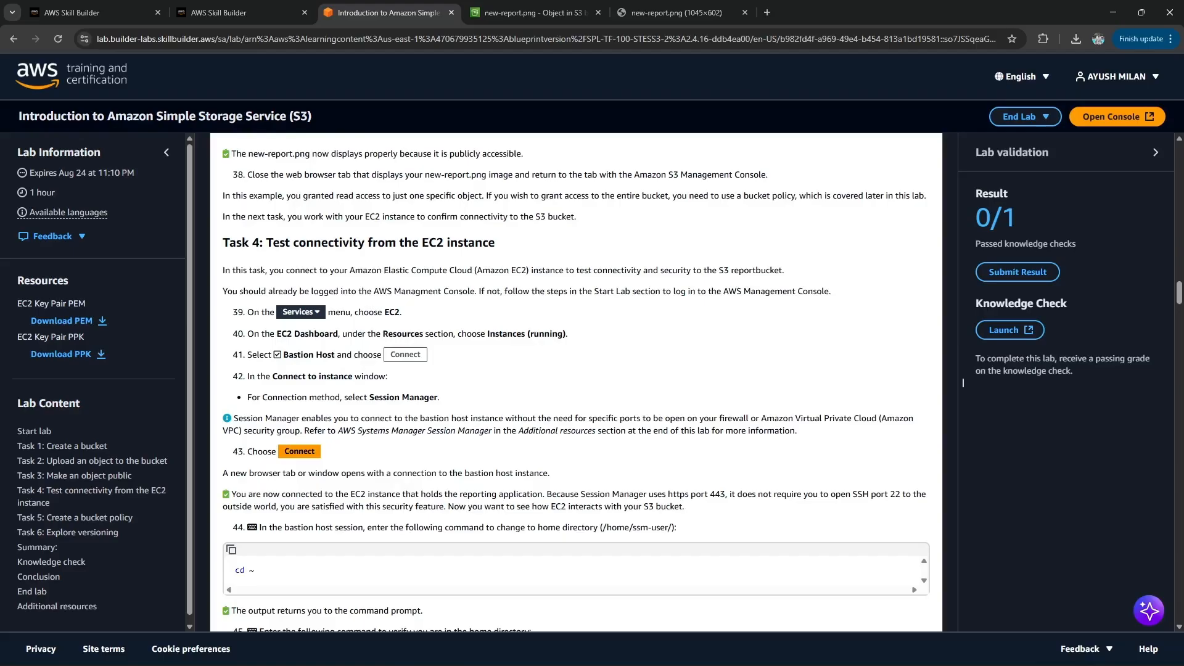
pyautogui.moveTo(341, 312); pyautogui.dragTo(401, 313)
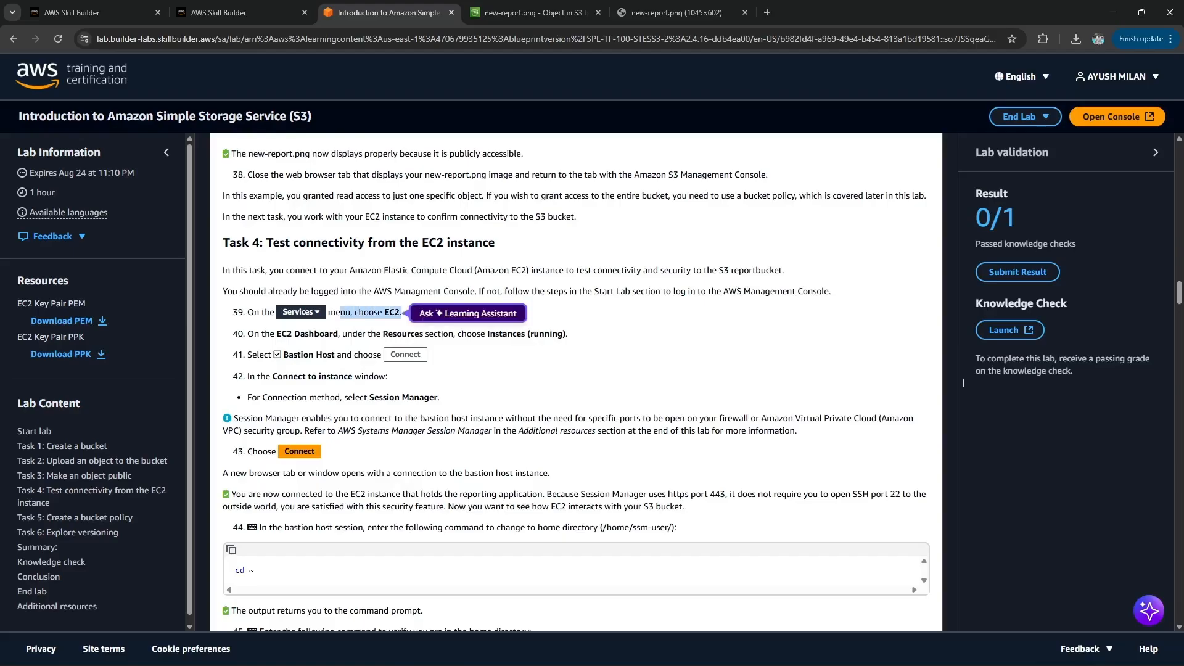
# Switch to the AWS console and open the EC2 service by searching for "ec2".
pyautogui.click(530, 12)
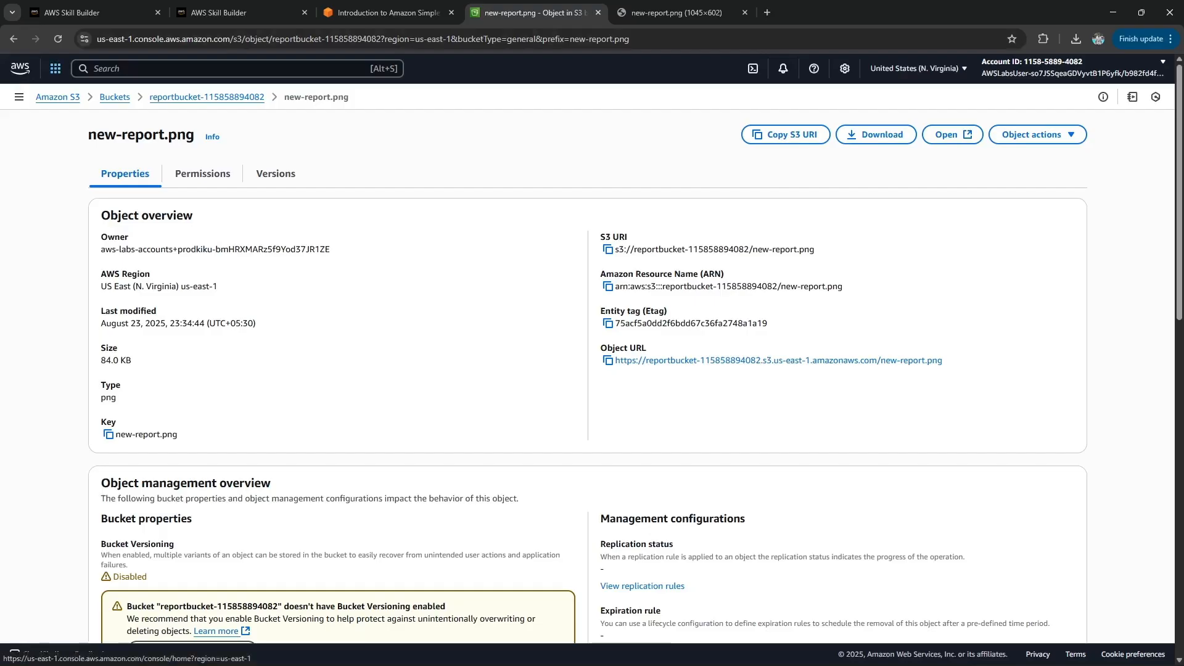
pyautogui.click(93, 68)
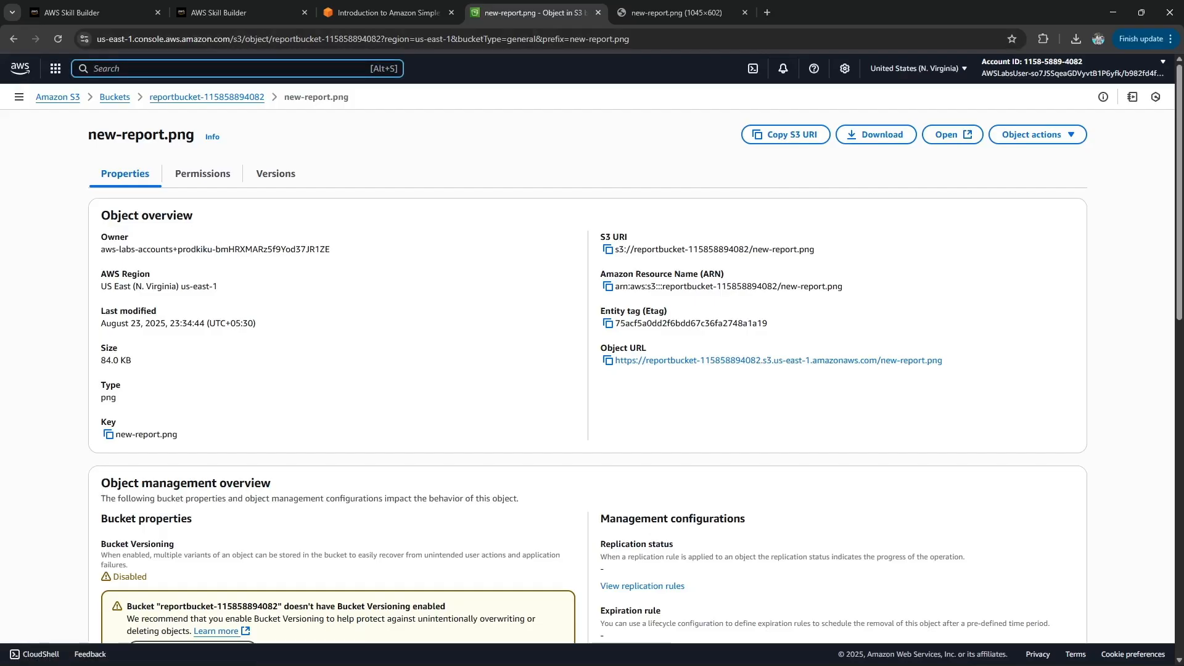
pyautogui.click(55, 68)
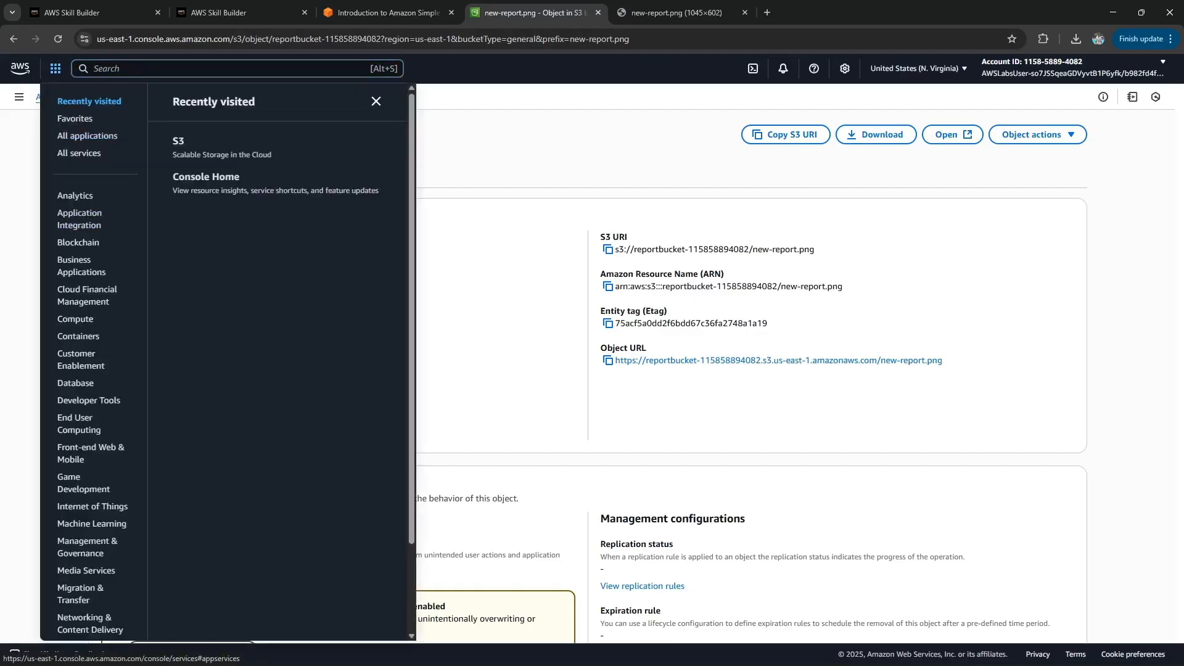
pyautogui.click(79, 153)
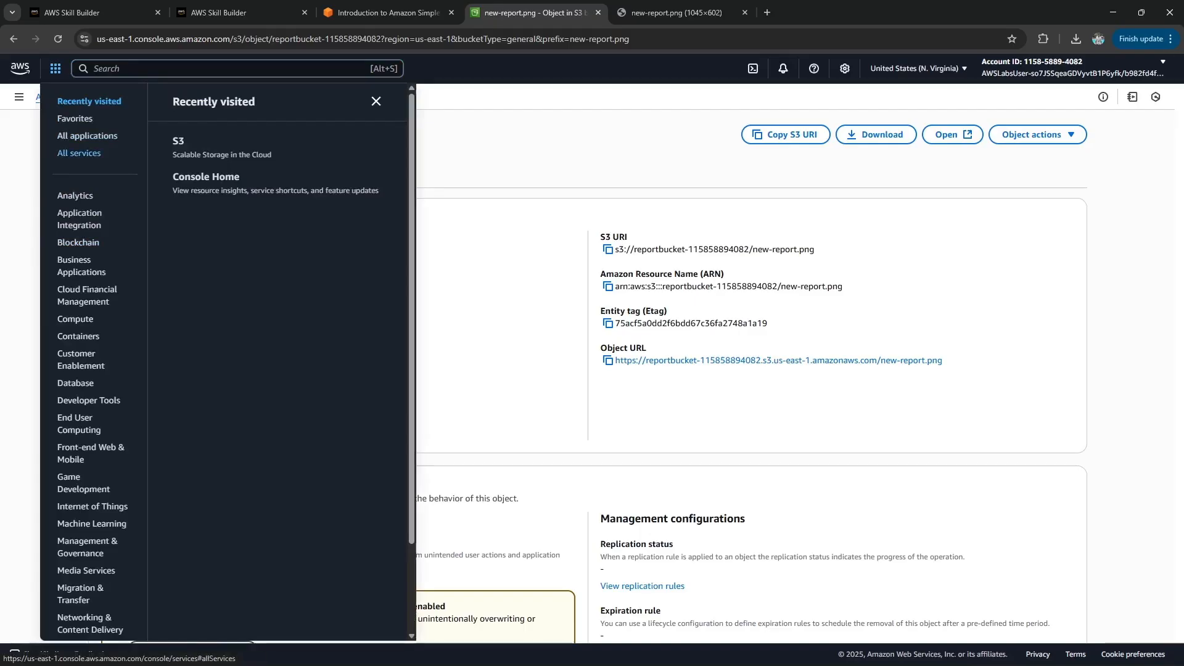
pyautogui.scroll(-1, 222, 243)
pyautogui.click(212, 68)
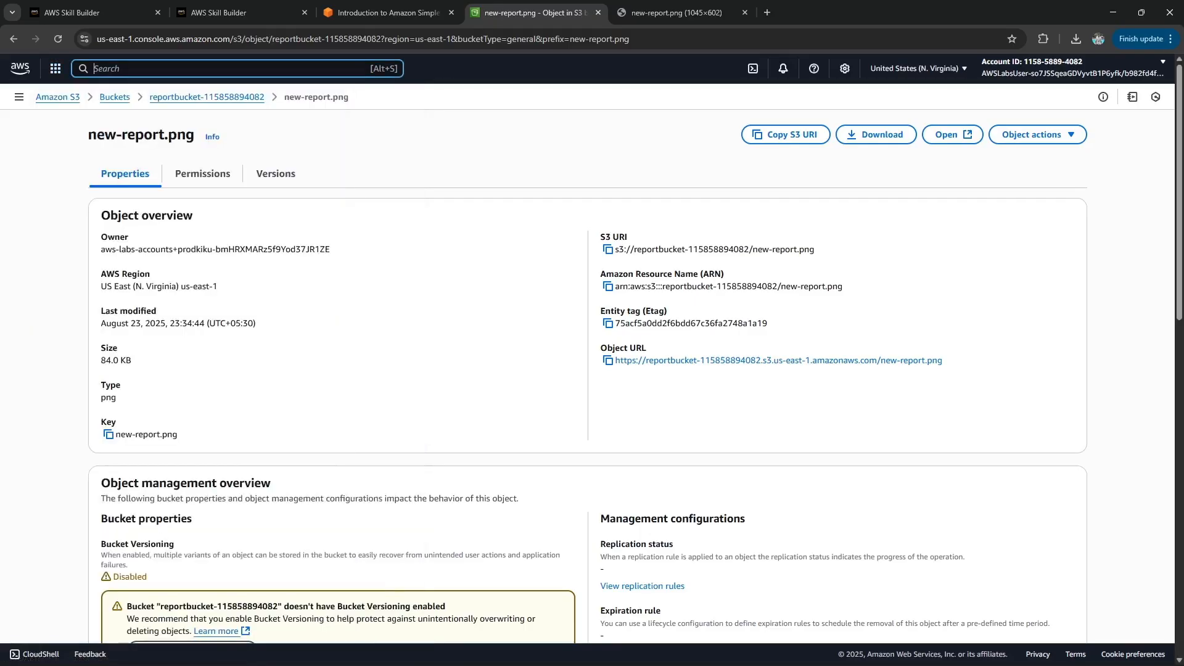
pyautogui.write('ec2')
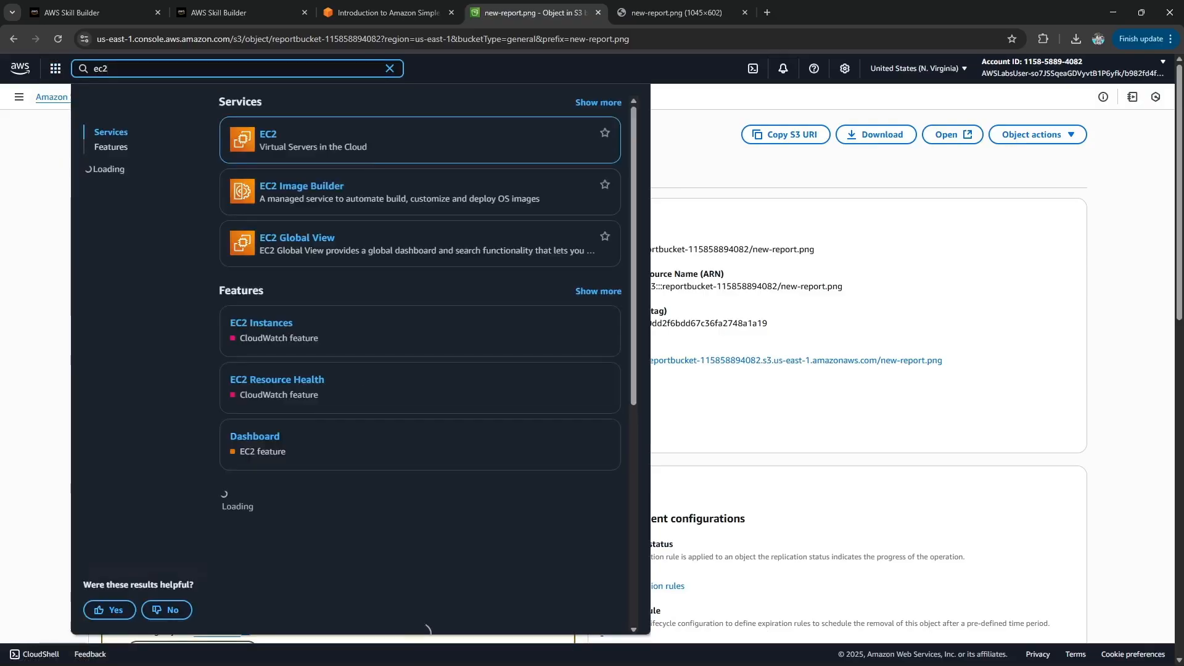
pyautogui.press('Return')
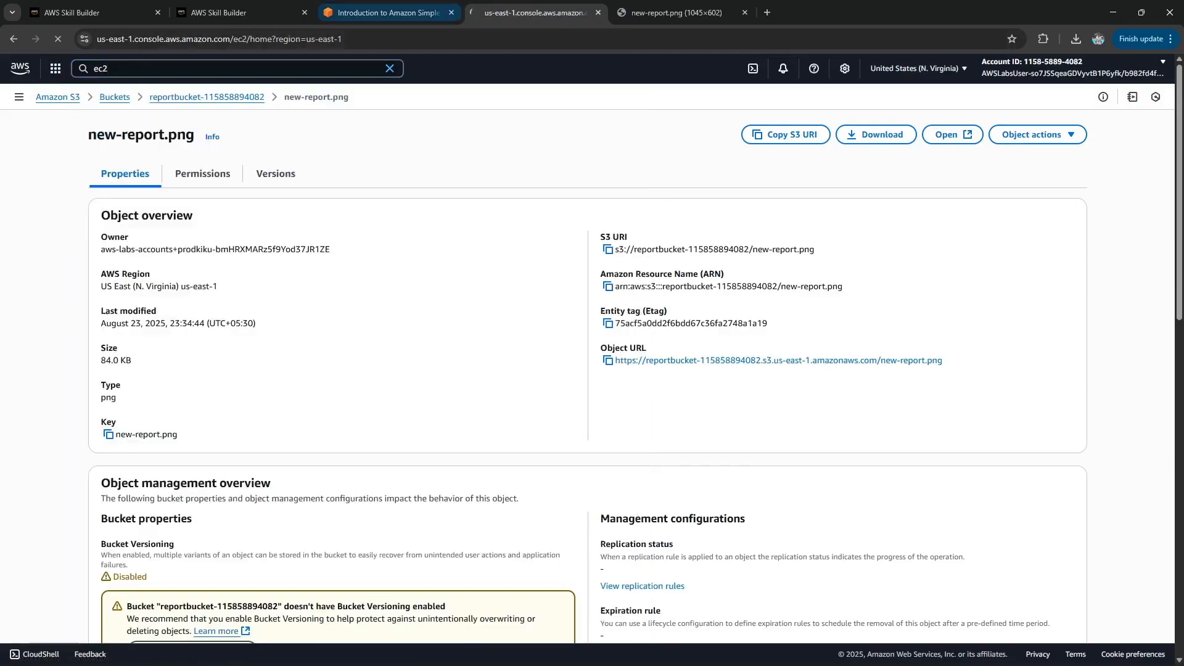
# Check lab guide step 40 and open the running instances list from the EC2 dashboard's resources.
pyautogui.click(388, 12)
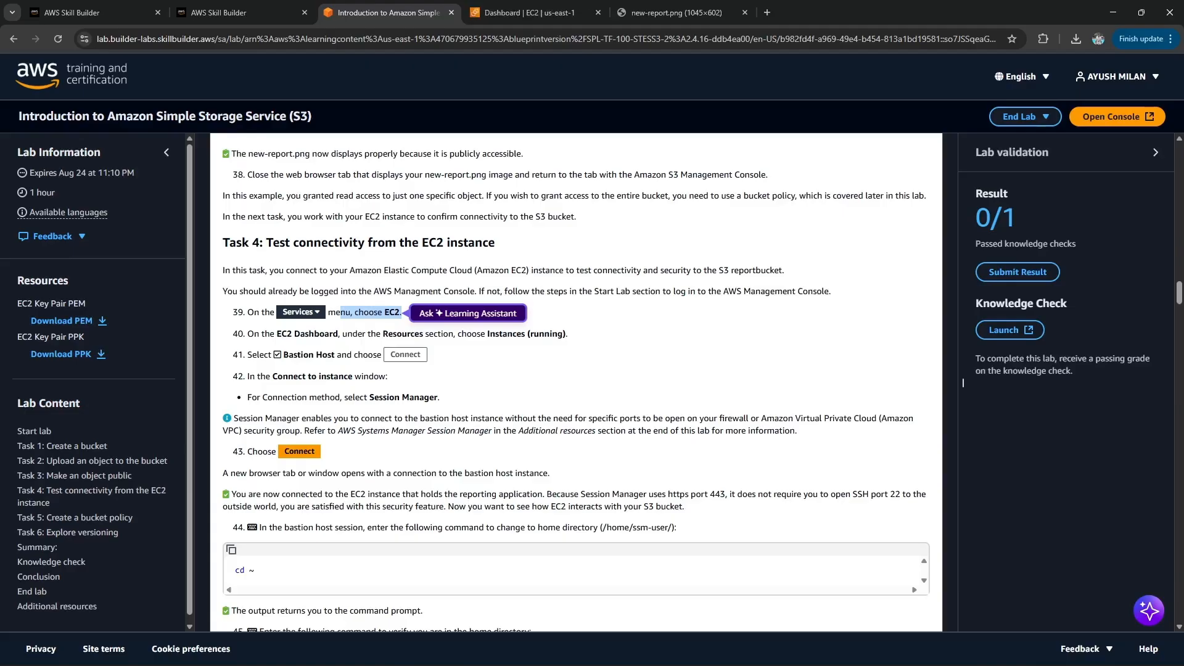
pyautogui.moveTo(466, 334); pyautogui.dragTo(564, 334)
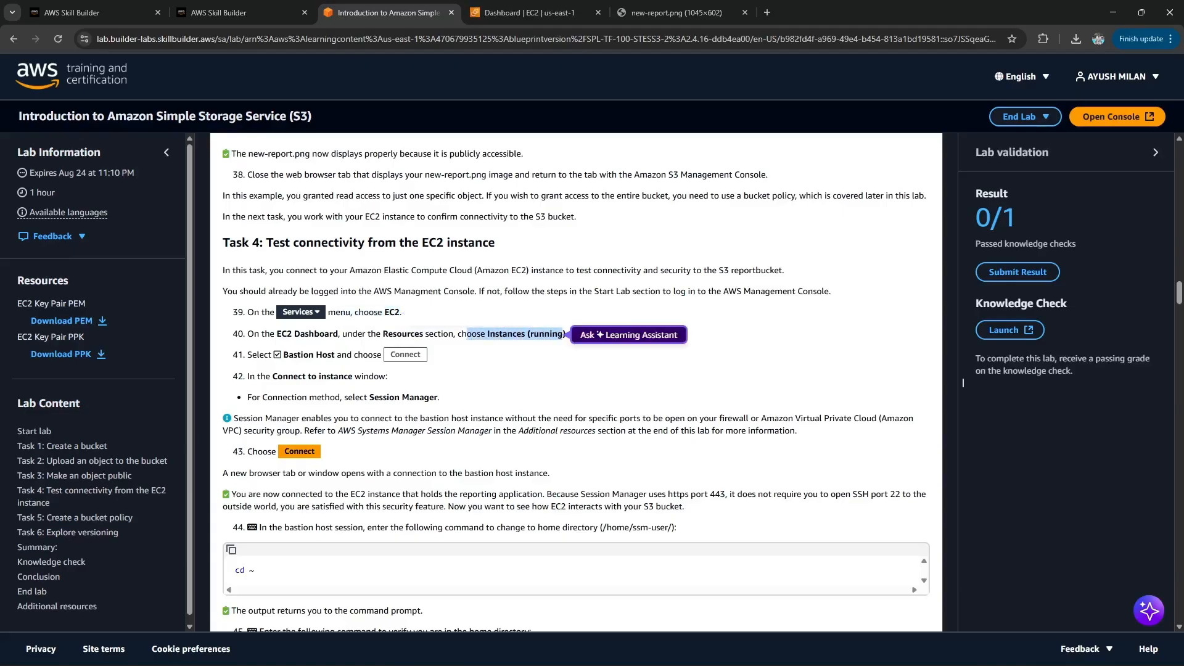
pyautogui.hotkey('ctrl', 'Tab')
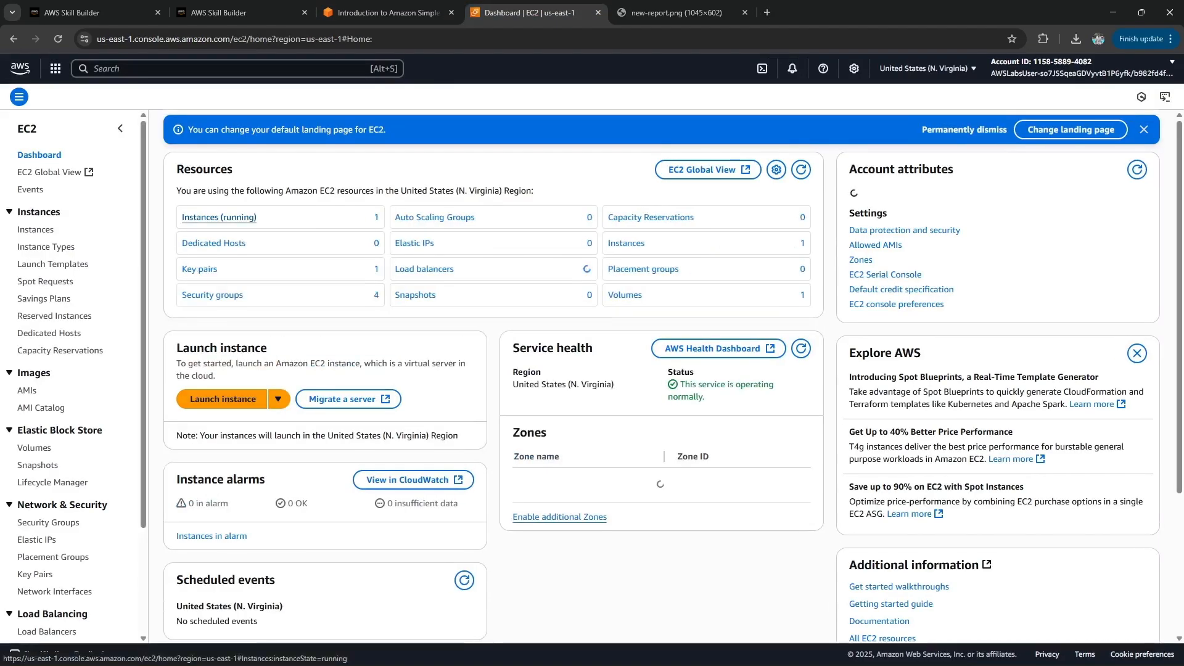
pyautogui.click(219, 217)
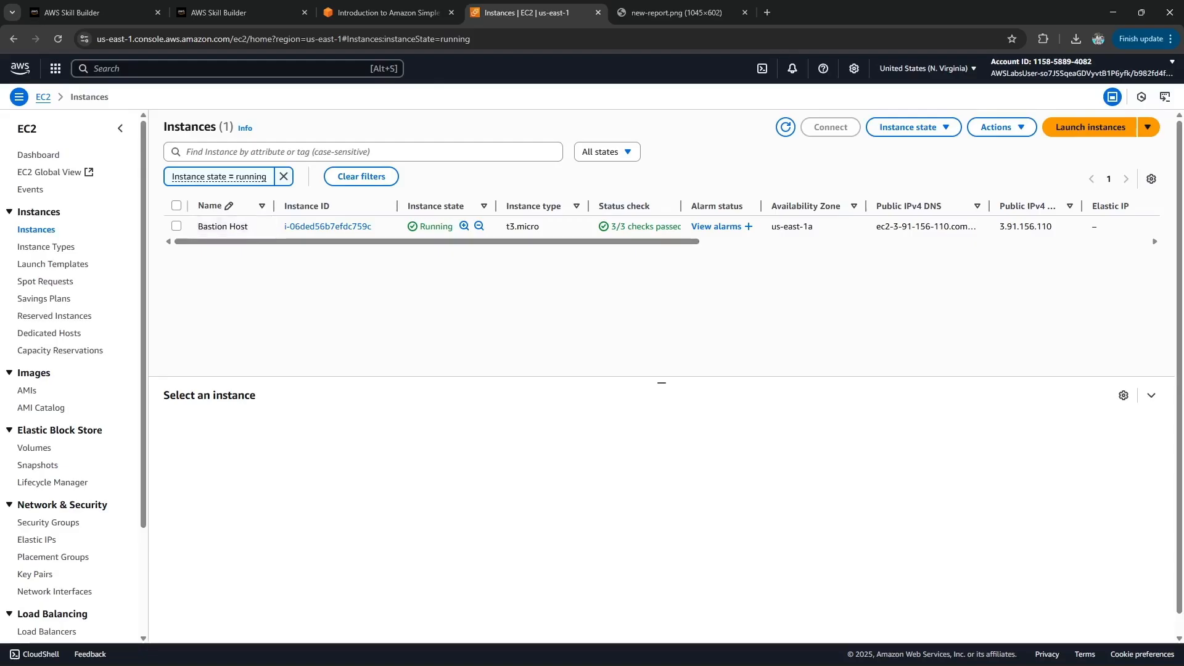
# Open the connection page for the Bastion Host instance and choose Session Manager as the connection method, as lab guide step 42 says.
pyautogui.click(223, 227)
pyautogui.click(830, 127)
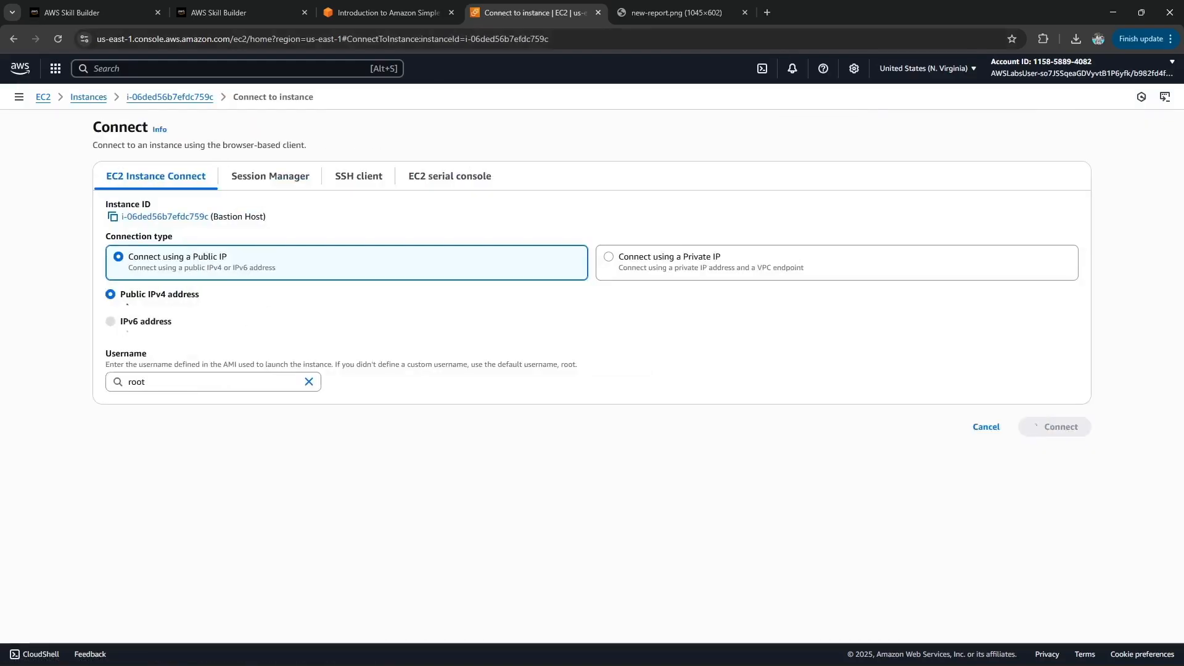
pyautogui.click(389, 13)
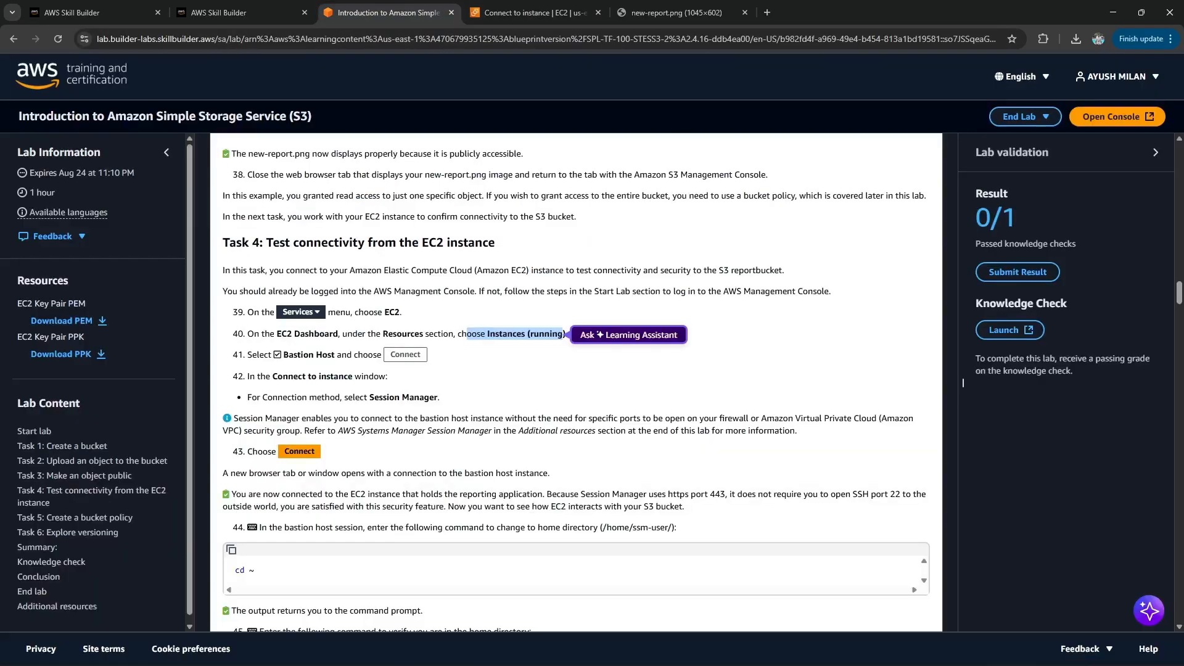
pyautogui.moveTo(344, 398); pyautogui.dragTo(437, 398)
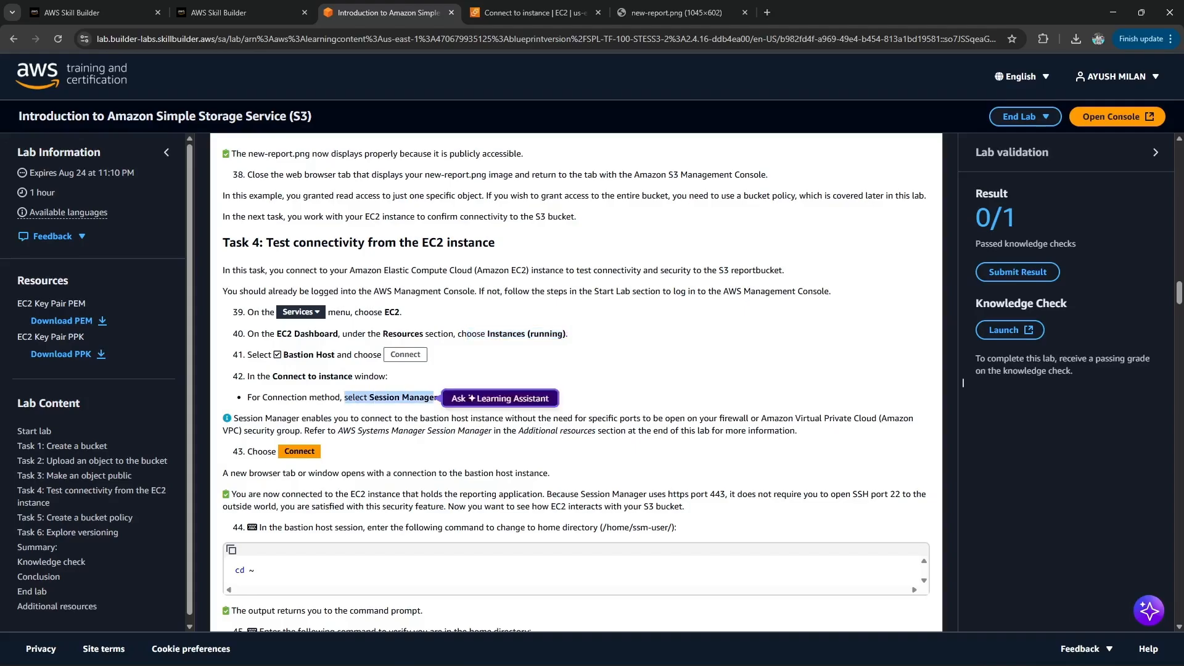
pyautogui.click(475, 400)
pyautogui.click(534, 12)
pyautogui.click(270, 176)
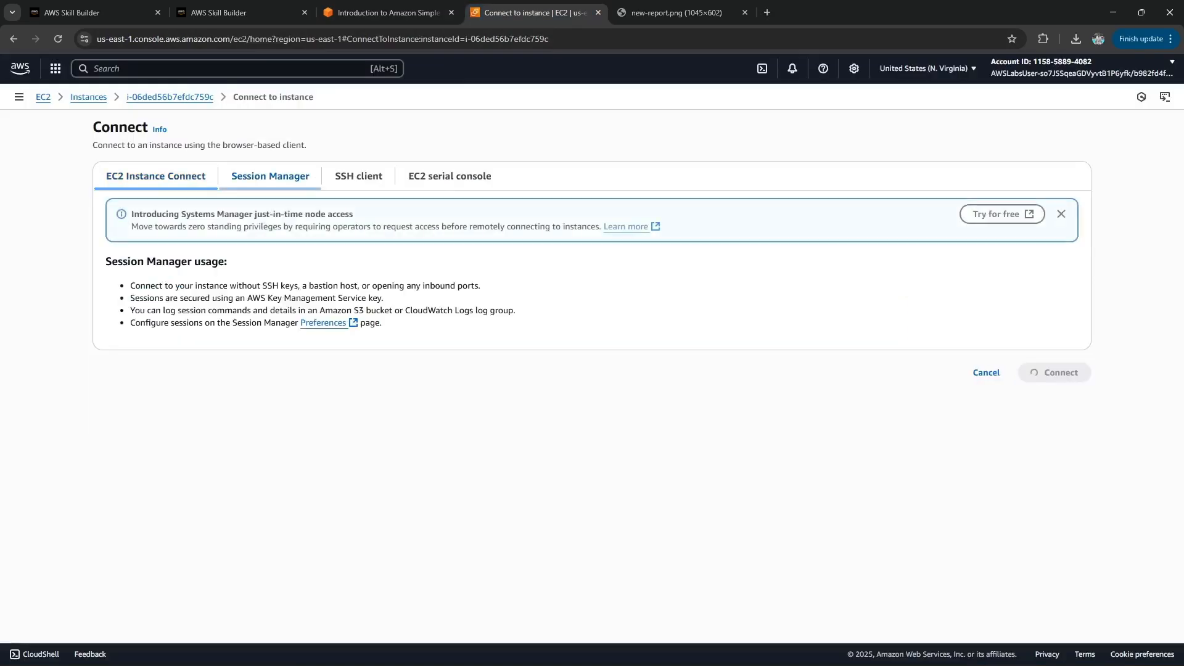
# Close the Learning Assistant, recheck lab guide step 42, and start the Session Manager connection to the Bastion Host.
pyautogui.click(389, 13)
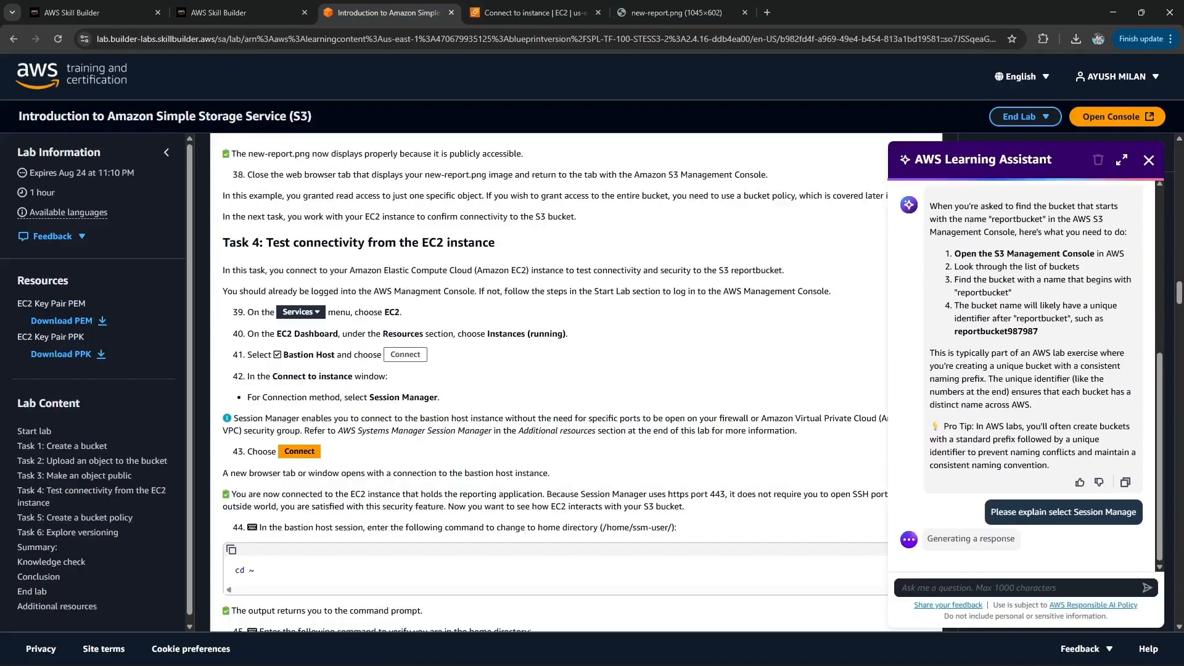
pyautogui.click(1147, 160)
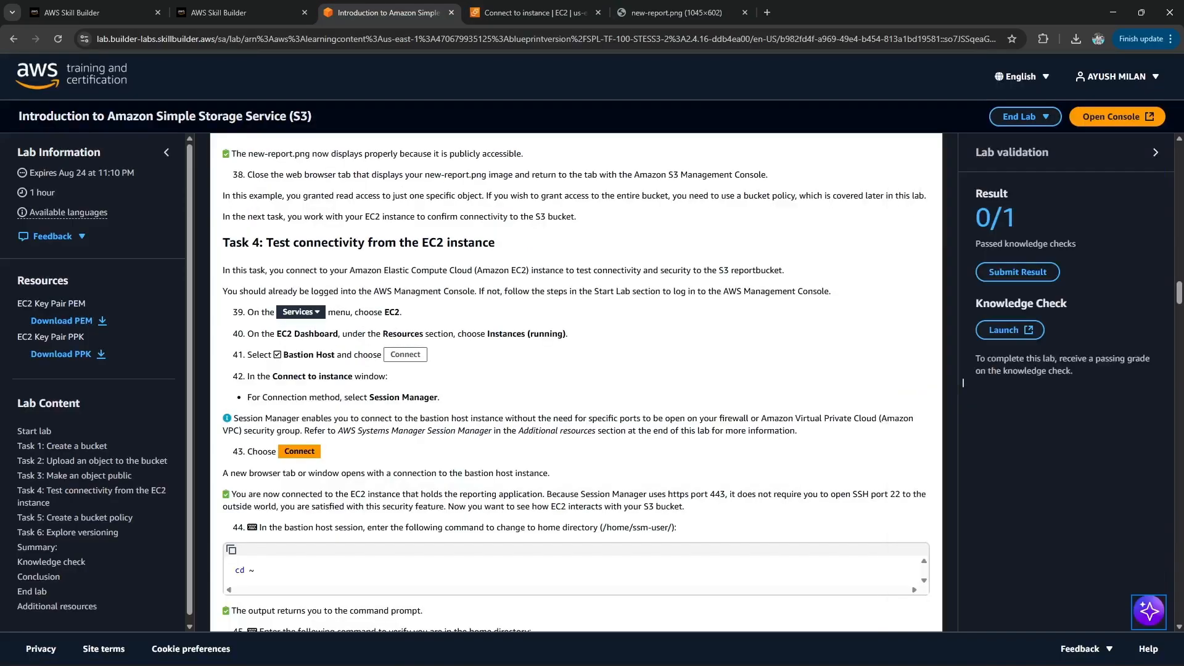
pyautogui.moveTo(402, 334); pyautogui.dragTo(568, 334)
pyautogui.click(316, 398)
pyautogui.moveTo(316, 397); pyautogui.dragTo(390, 397)
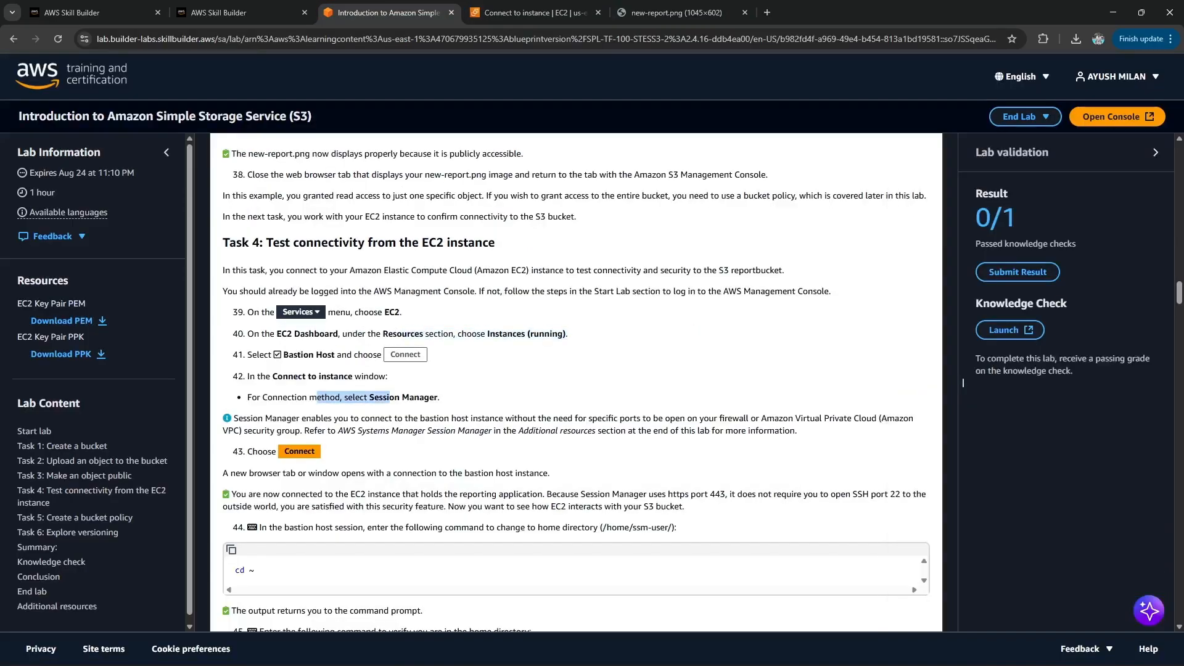
pyautogui.click(429, 400)
pyautogui.click(529, 12)
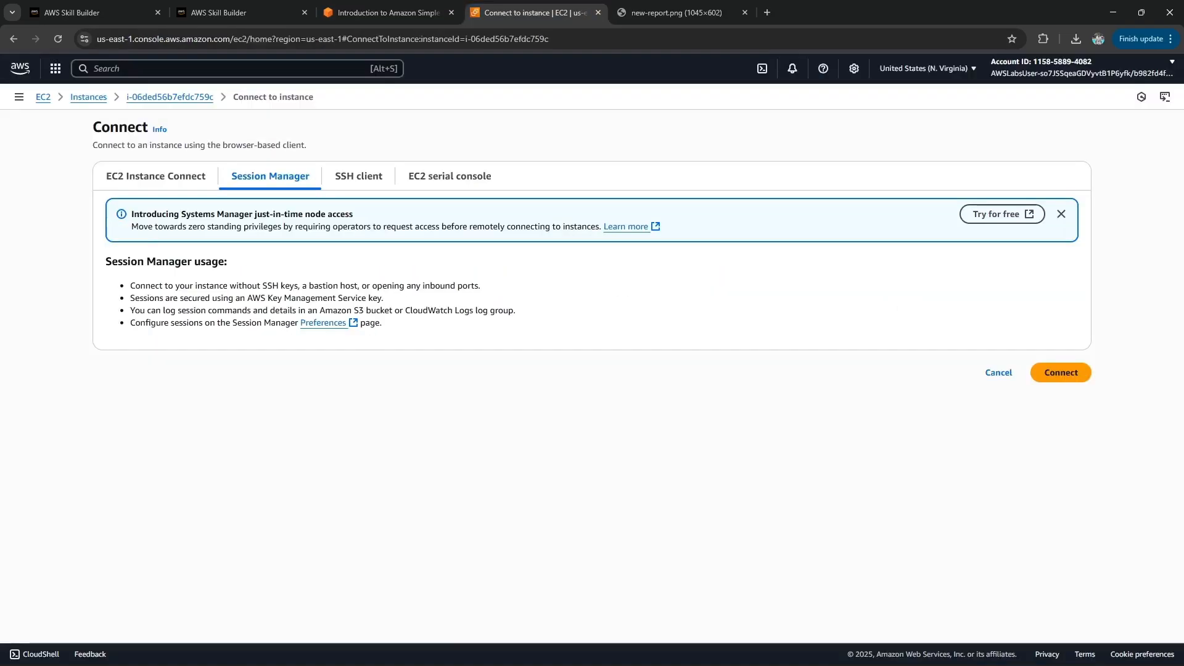
pyautogui.click(1060, 372)
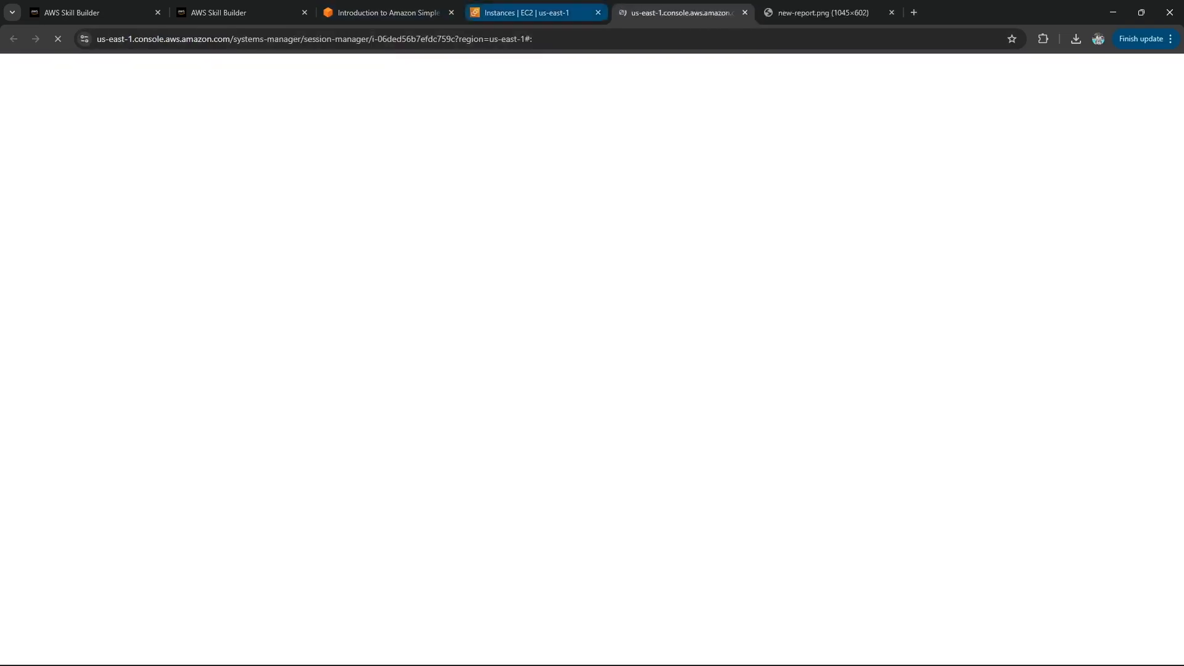
# Close the Learning Assistant in the lab guide and look over the open EC2 and Systems Manager pages.
pyautogui.click(395, 12)
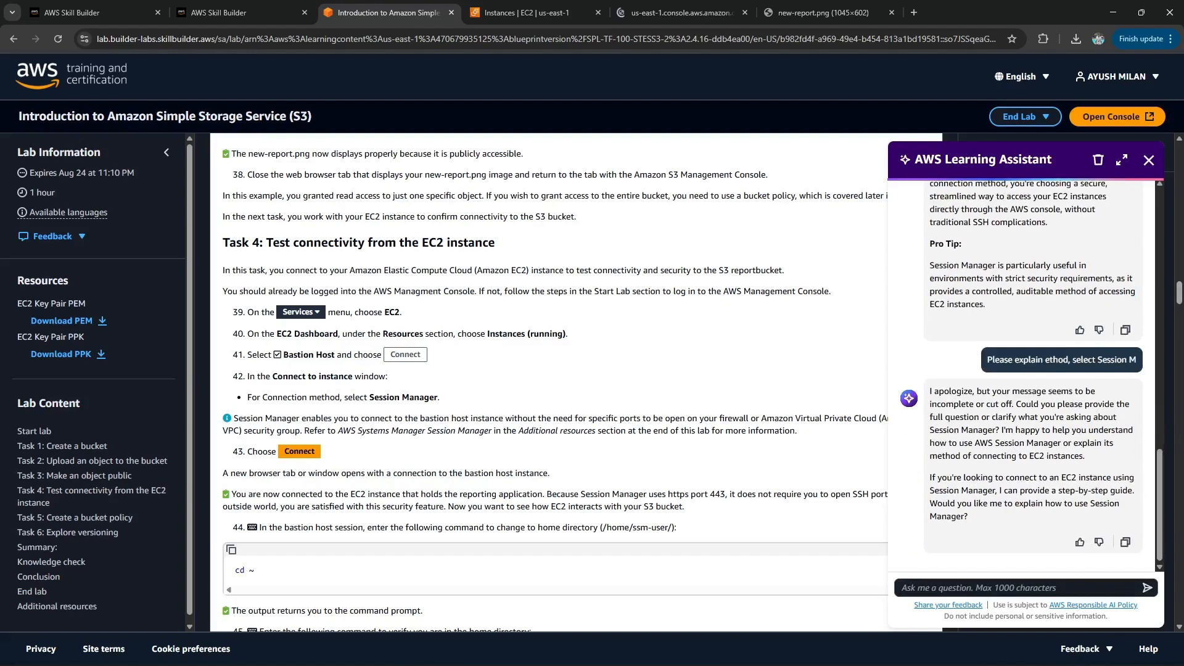
pyautogui.click(1148, 161)
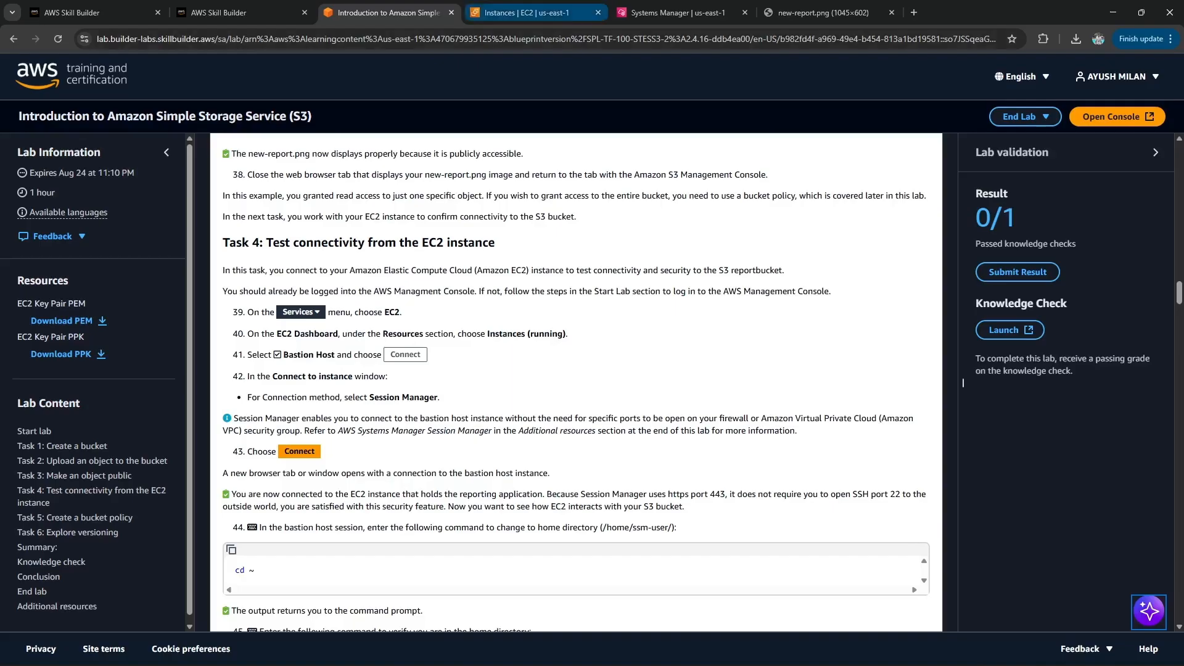
pyautogui.hotkey('ctrl', 'Tab')
pyautogui.hotkey('ctrl', 'Tab')
pyautogui.hotkey('ctrl', 'shift', 'Tab')
pyautogui.hotkey('ctrl', 'shift', 'Tab')
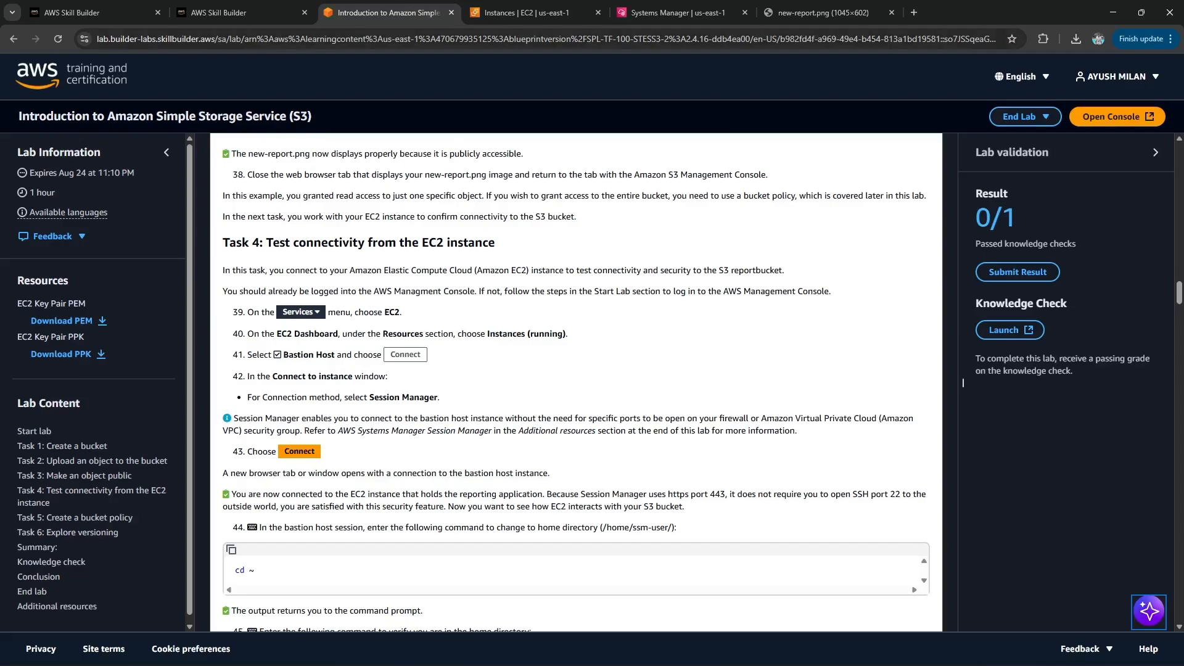
# Read the lab guide's notes on the bastion host connection and the home directory commands in steps 44 and 45.
pyautogui.scroll(-2, 962, 382)
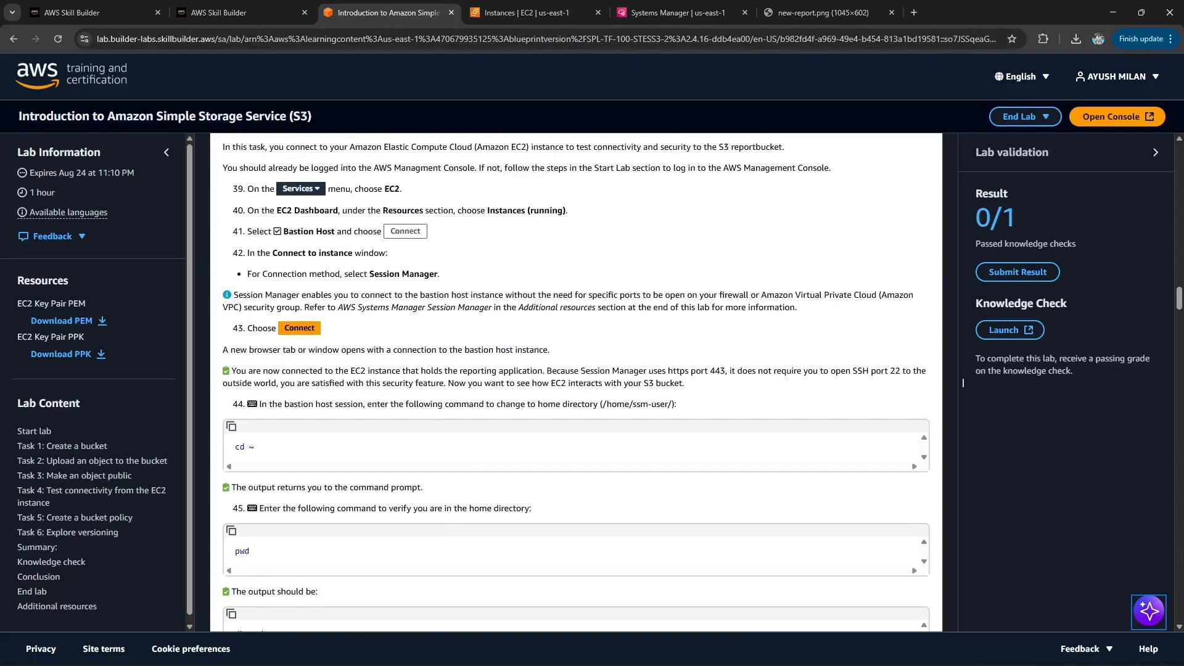
pyautogui.moveTo(228, 349); pyautogui.dragTo(549, 350)
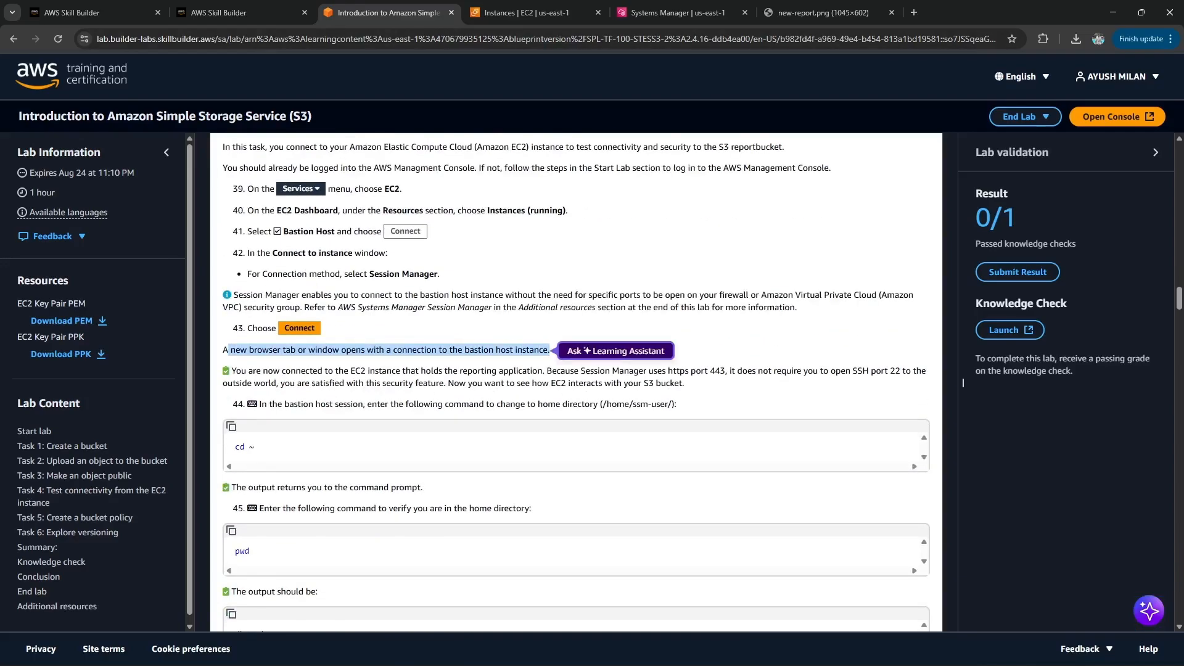
pyautogui.click(962, 383)
pyautogui.moveTo(317, 370); pyautogui.dragTo(364, 383)
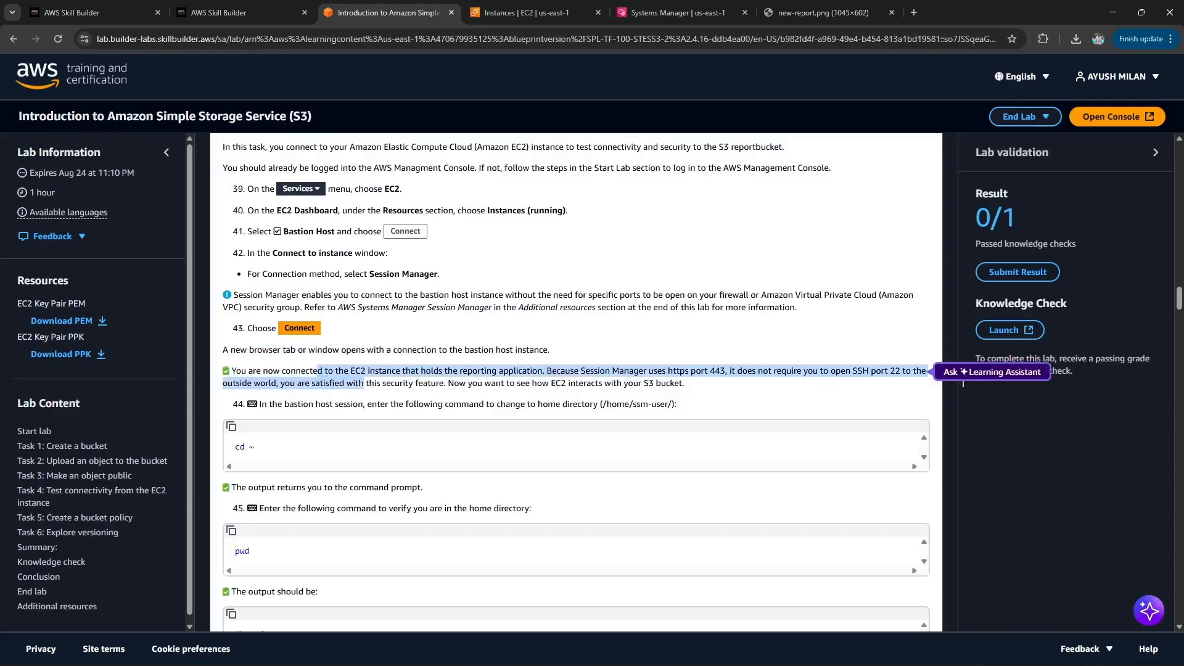
pyautogui.click(365, 383)
pyautogui.doubleClick(329, 370)
pyautogui.click(330, 371)
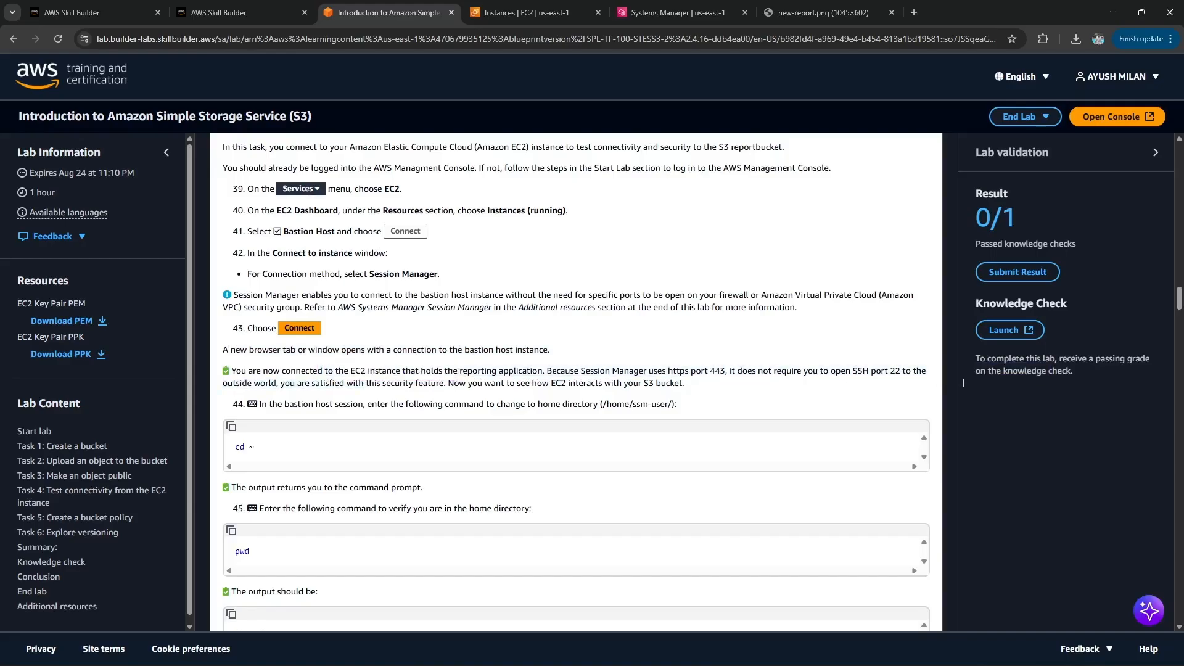
pyautogui.moveTo(246, 350); pyautogui.dragTo(550, 351)
pyautogui.click(550, 351)
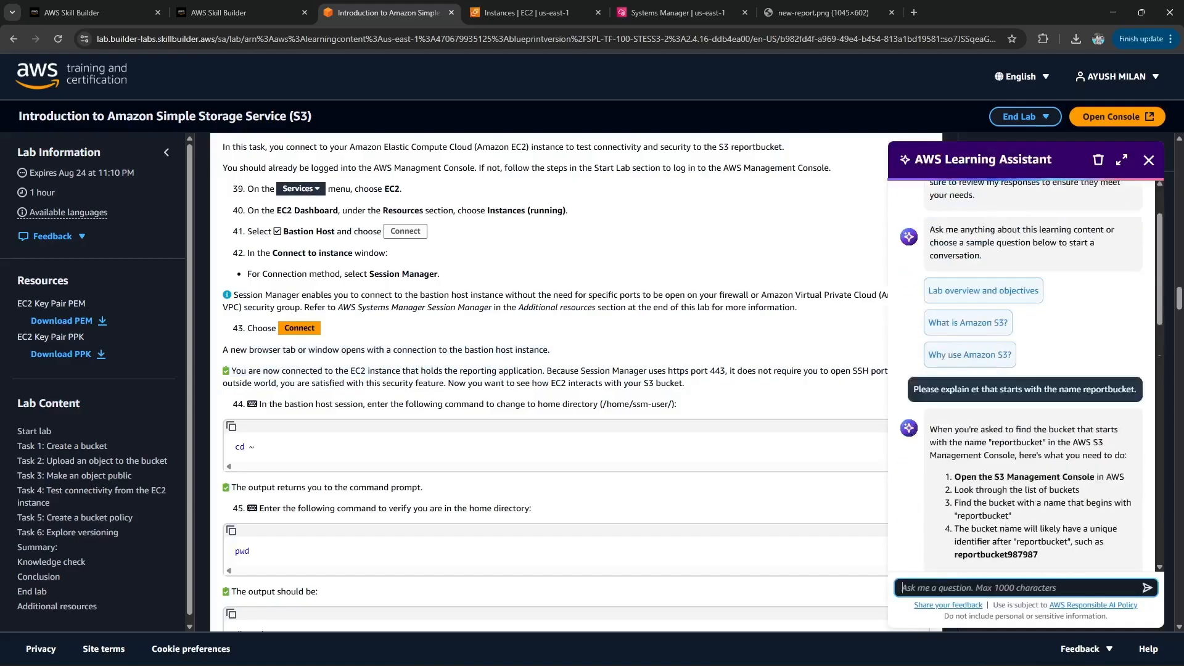
pyautogui.press('Escape')
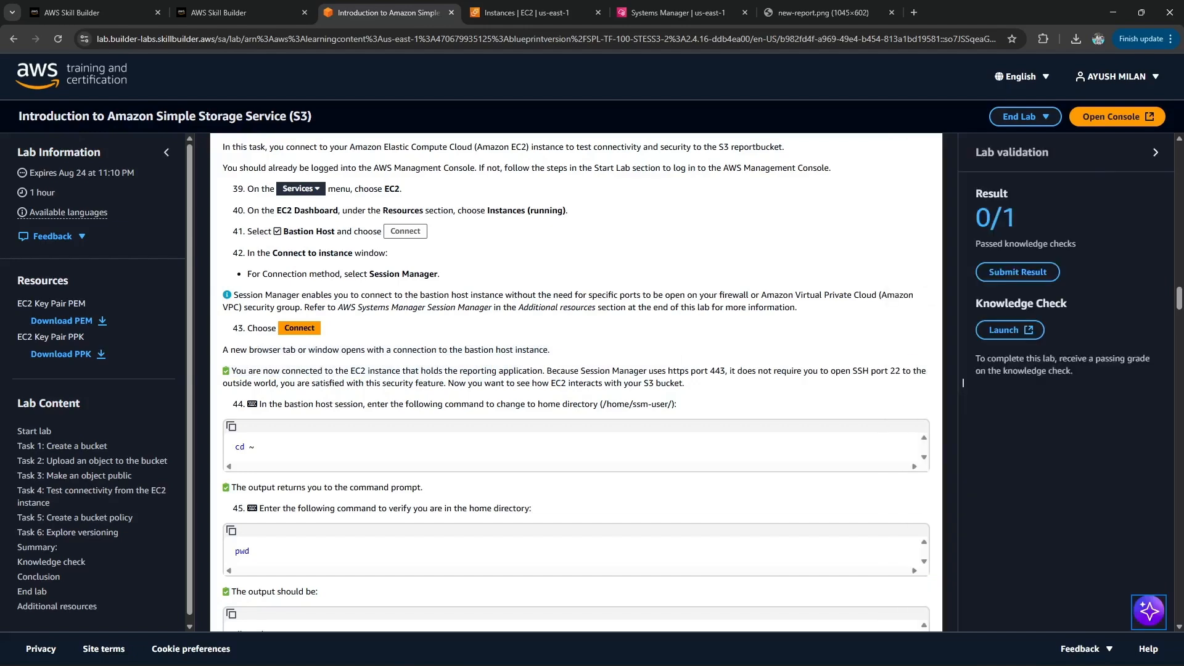
pyautogui.scroll(-1, 962, 382)
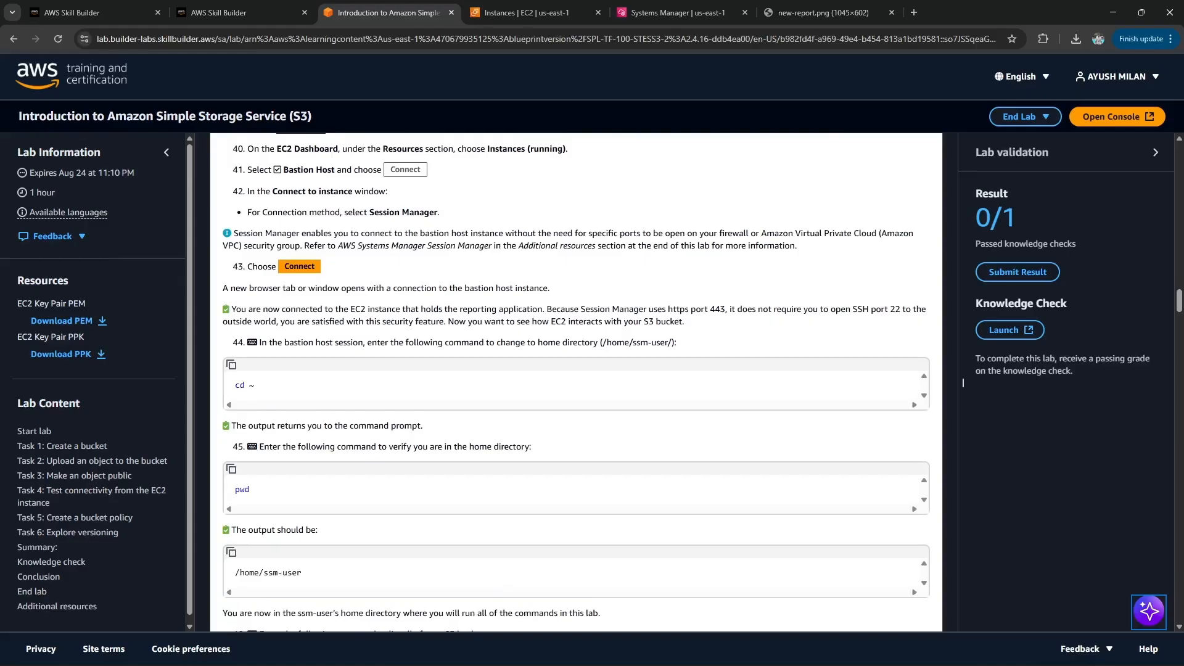
# Run cd ~ in the bastion host session to change to the home directory.
pyautogui.hotkey('ctrl', 'Tab')
pyautogui.hotkey('ctrl', 'Tab')
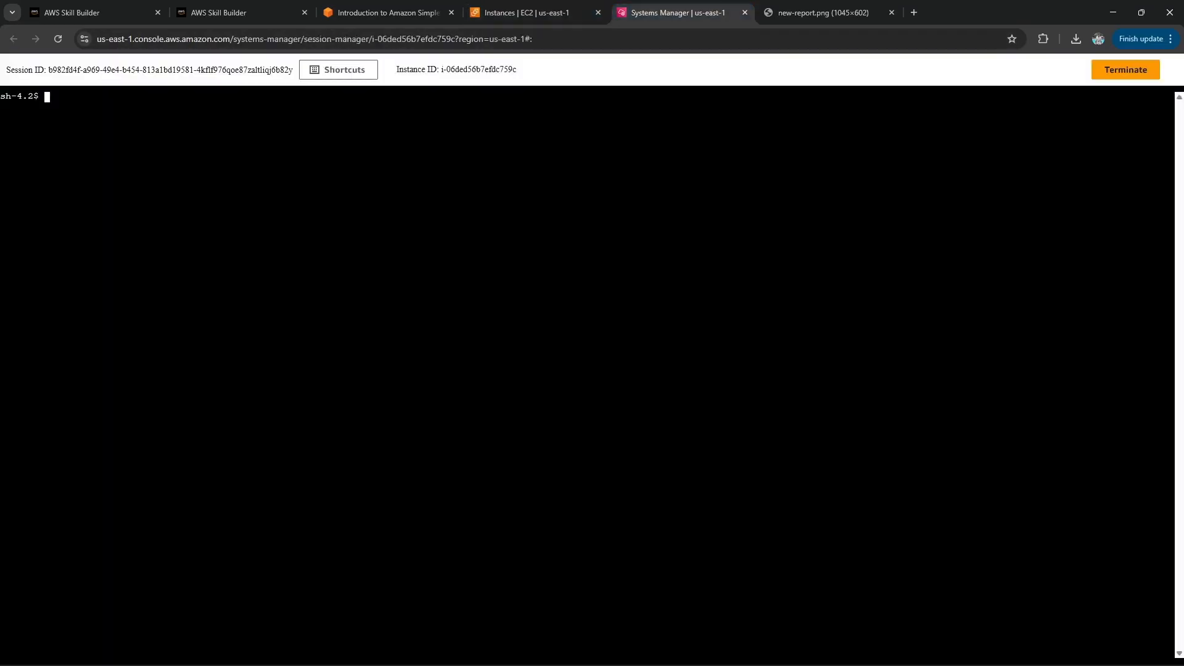
pyautogui.write('cd ~')
pyautogui.press('Return')
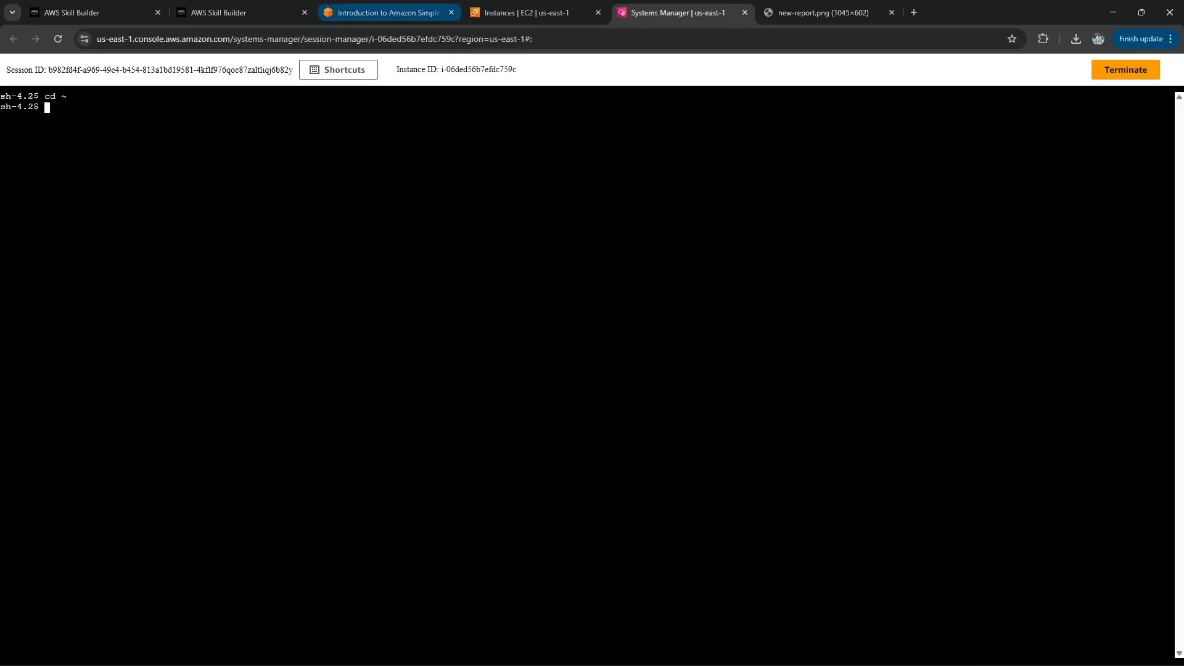
# Check lab guide step 45, run pwd in the bastion host session, and return to the lab guide.
pyautogui.click(382, 13)
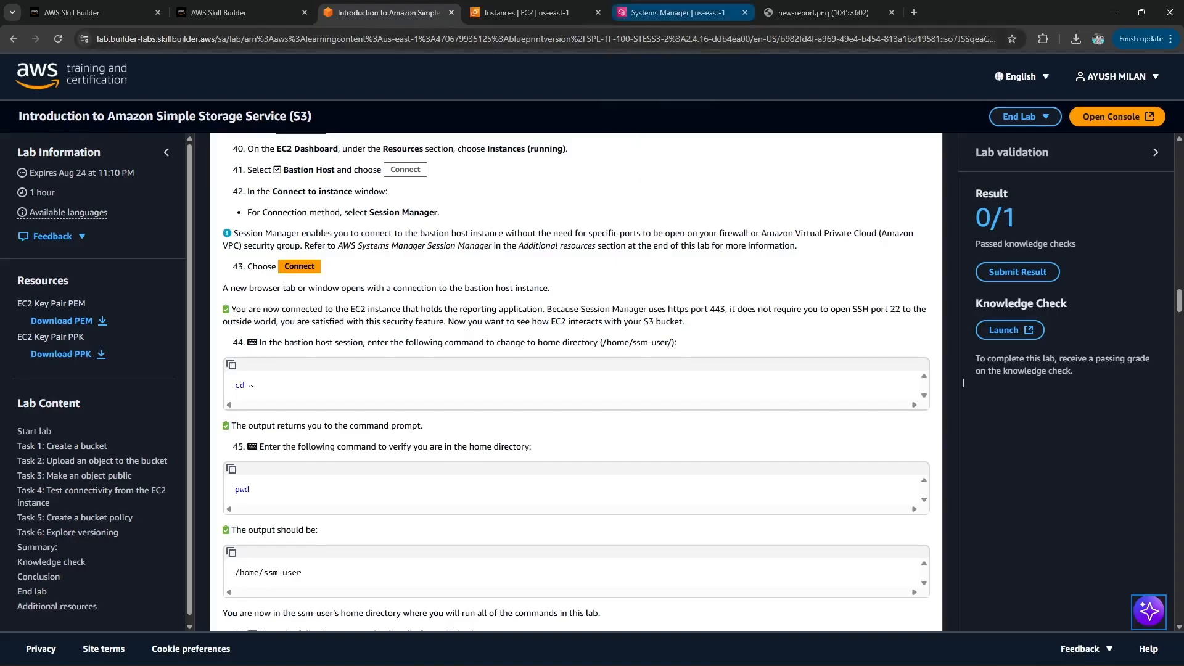
pyautogui.click(678, 12)
pyautogui.write('pwd')
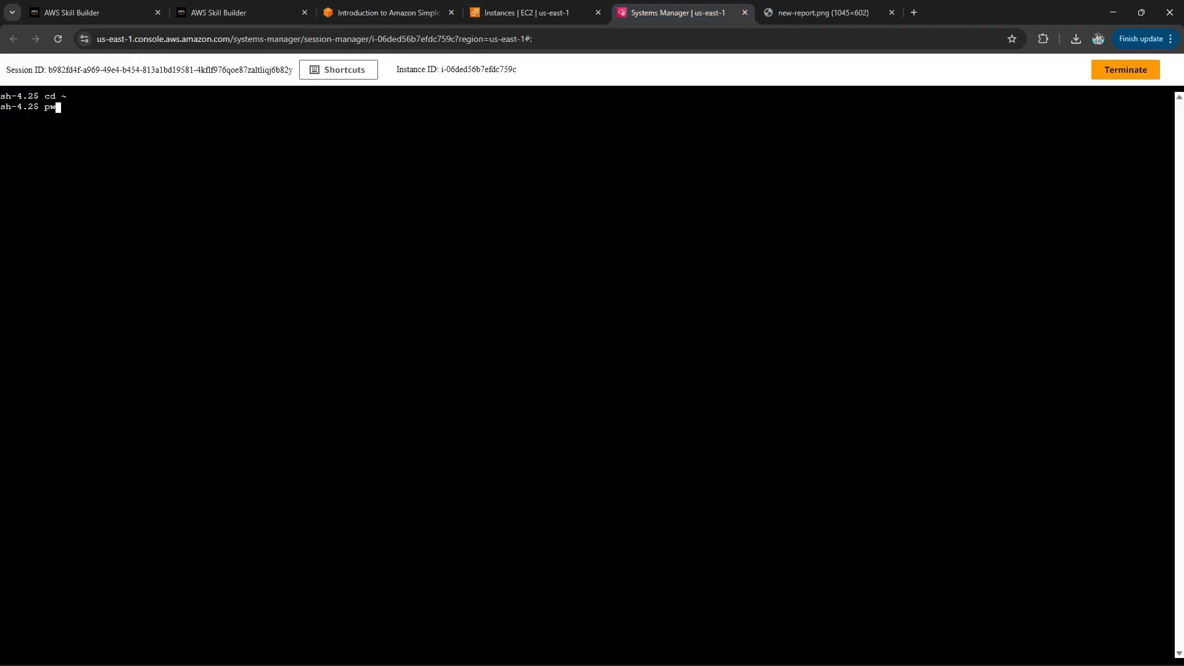
pyautogui.press('Return')
pyautogui.click(388, 12)
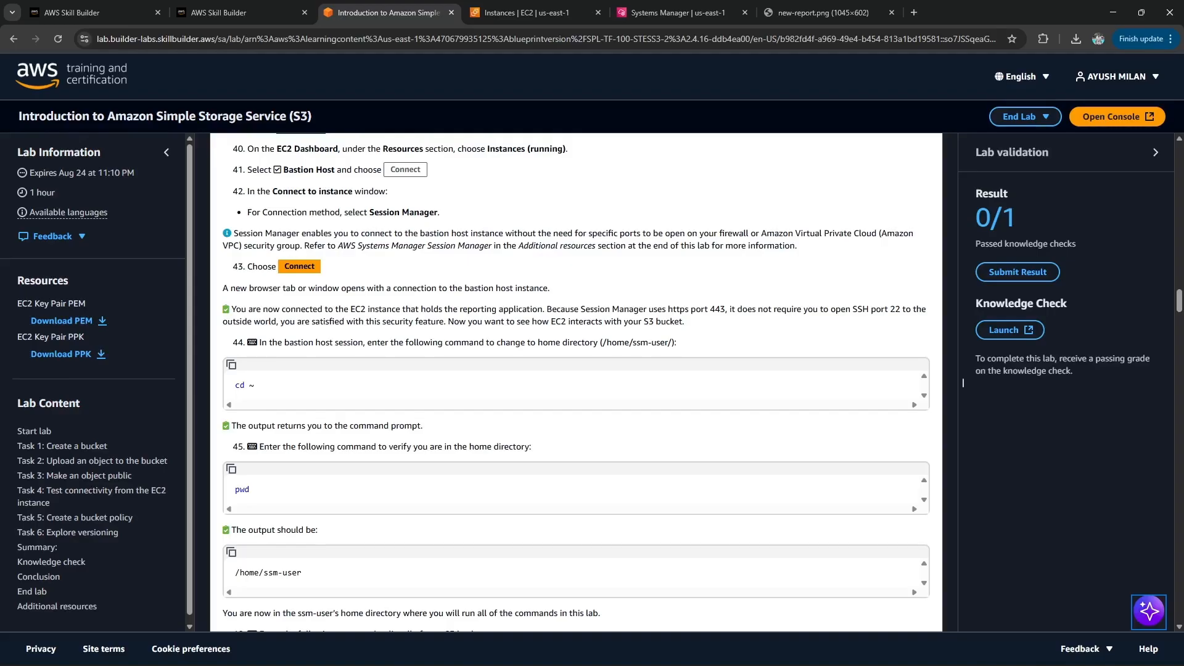
# Follow lab guide step 46 and run aws s3 ls in the bastion host session to list all S3 buckets.
pyautogui.scroll(-5, 864, 383)
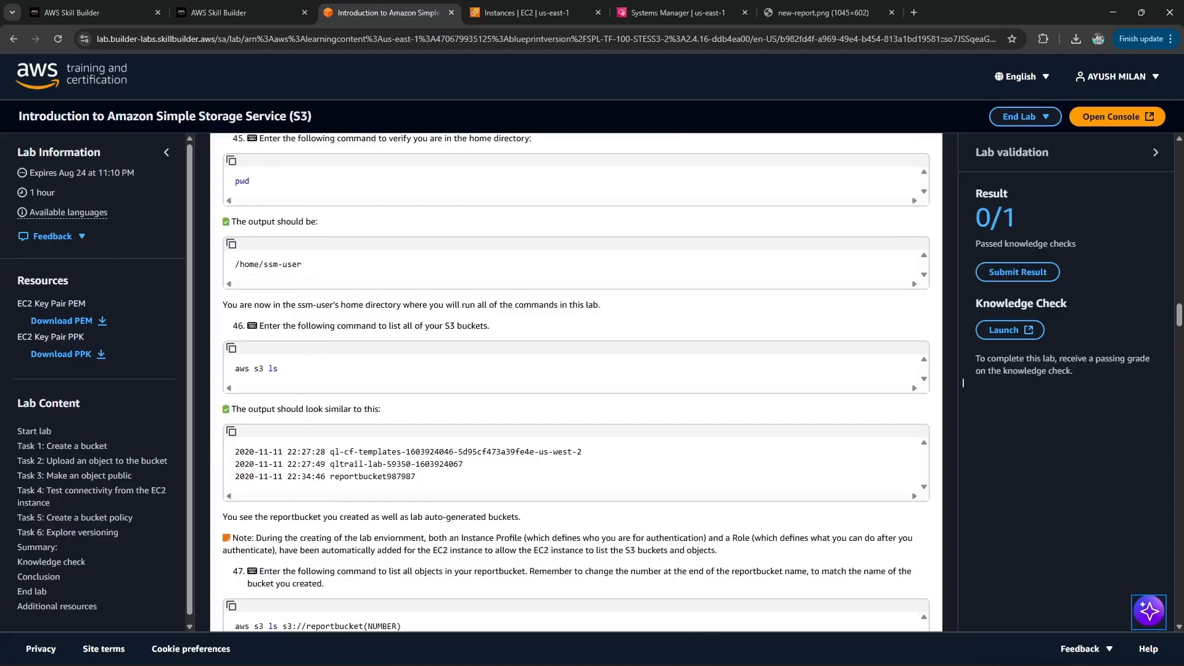
pyautogui.click(231, 349)
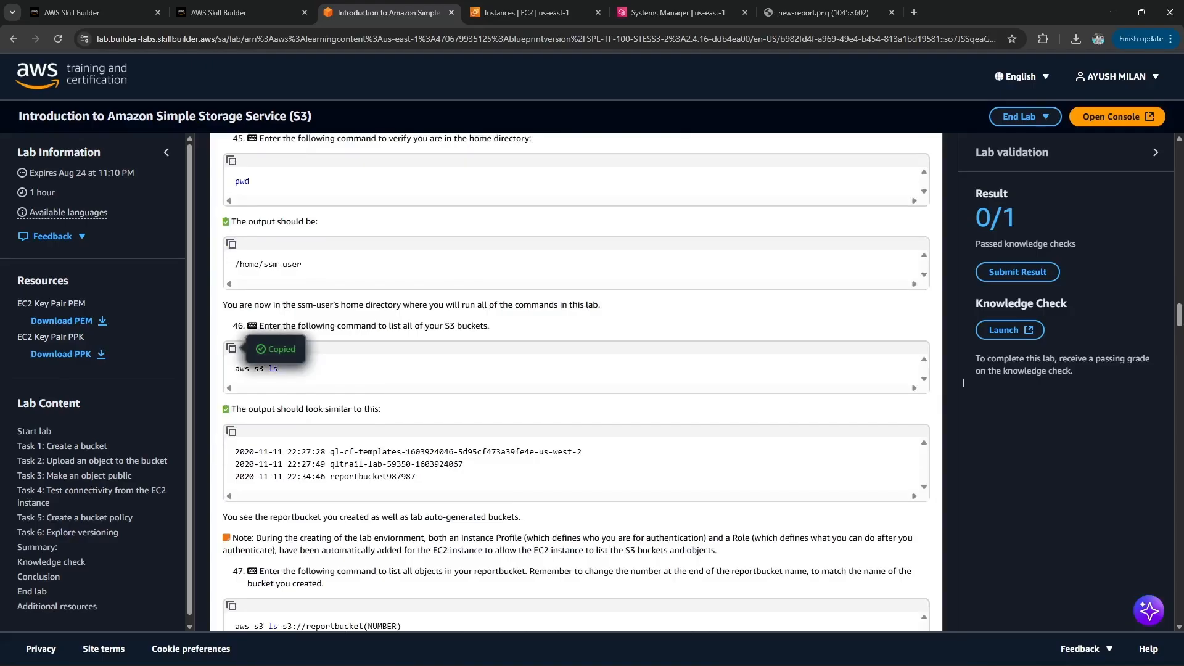
pyautogui.click(678, 12)
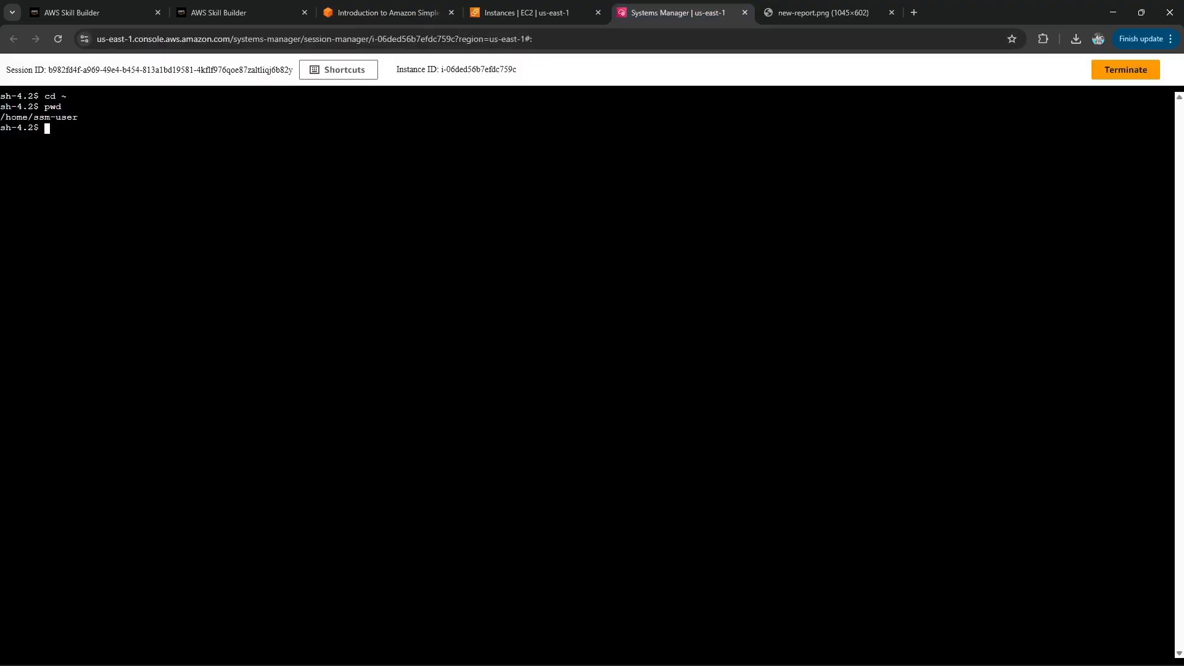
pyautogui.write('aws s3 ls')
pyautogui.press('Return')
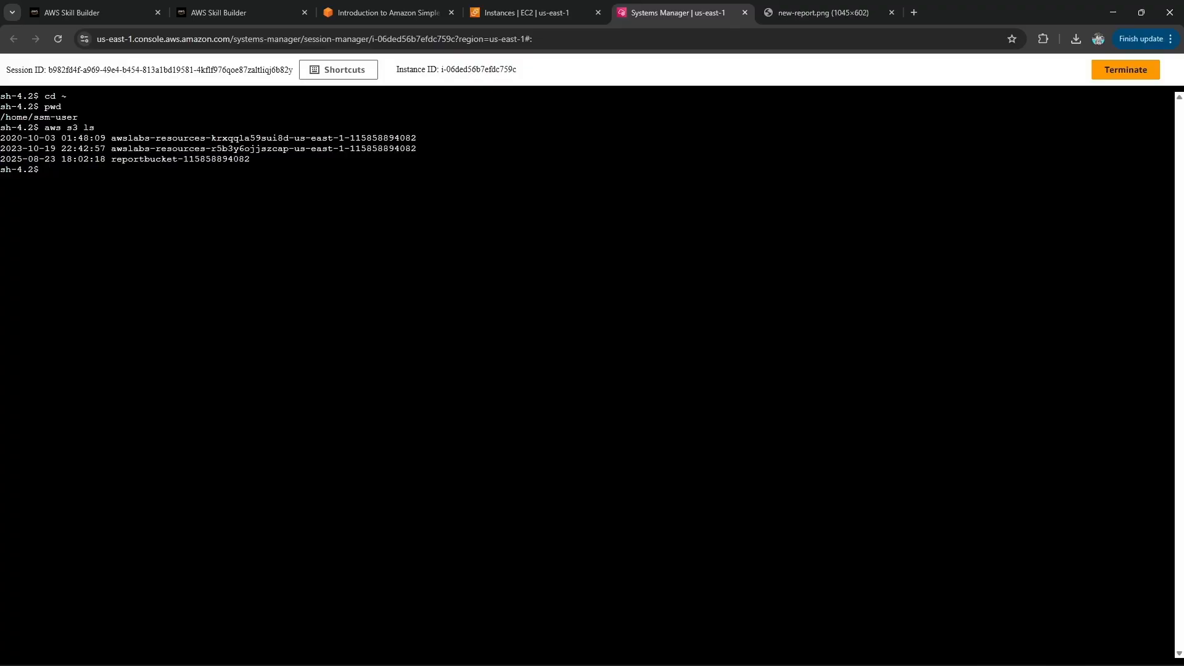
# Read lab guide step 47 and enter aws s3 ls s3:// at the bastion host prompt without running it.
pyautogui.click(390, 13)
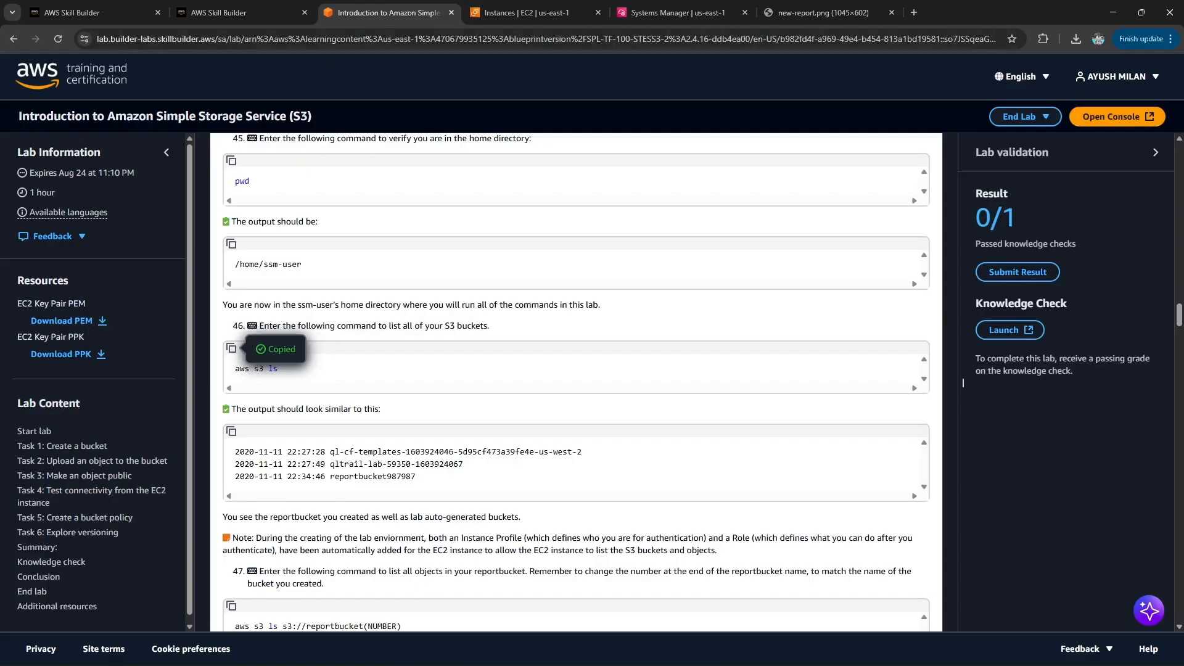
pyautogui.scroll(-3, 963, 383)
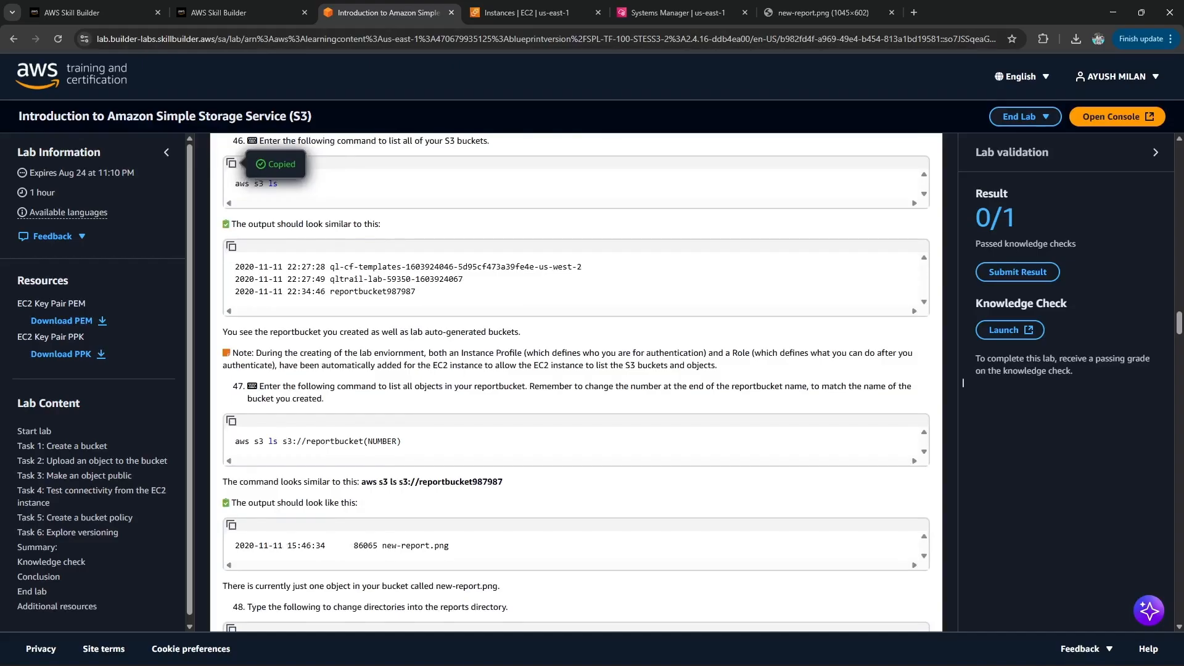
pyautogui.moveTo(235, 441); pyautogui.dragTo(297, 441)
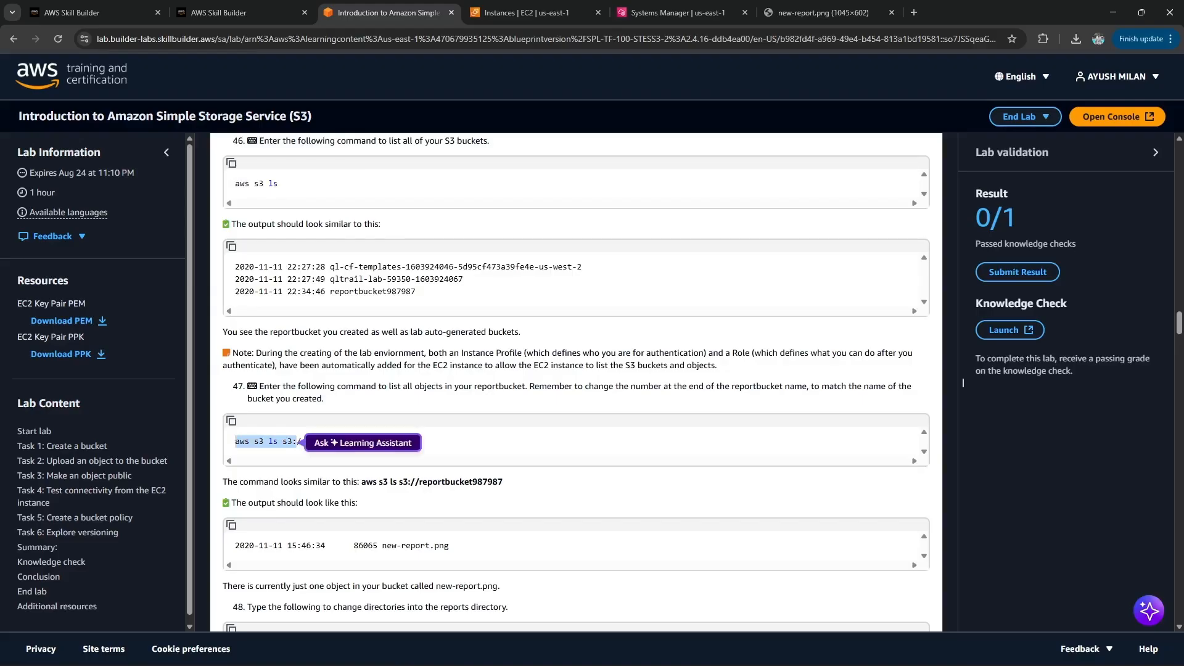
pyautogui.click(962, 383)
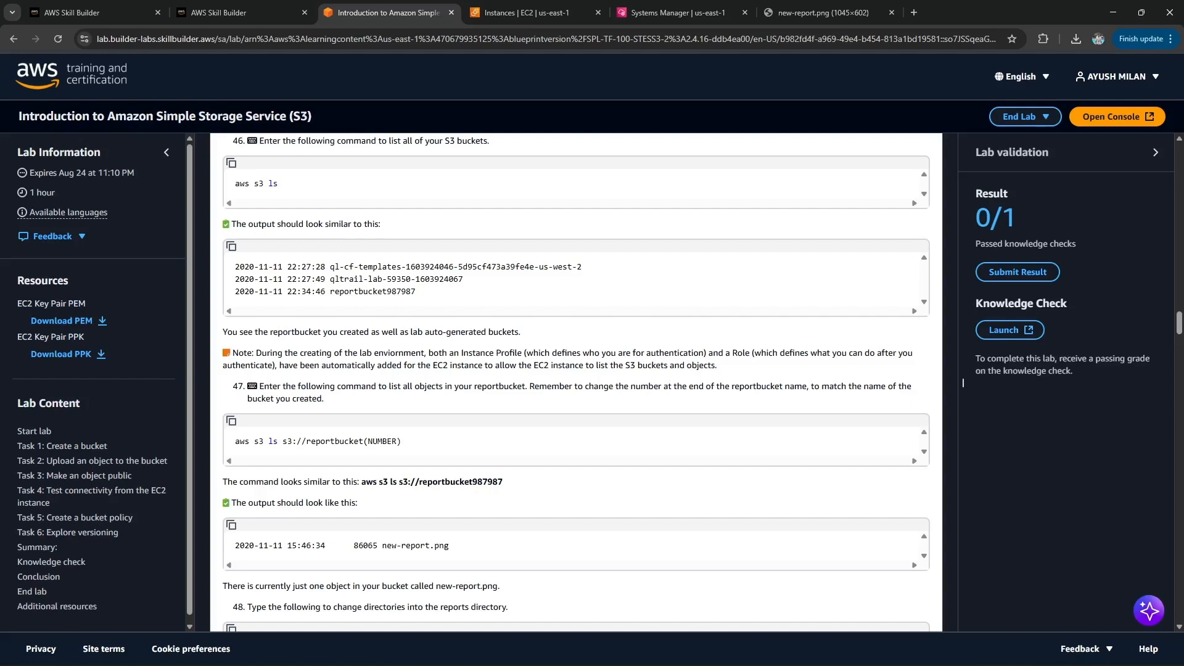
pyautogui.moveTo(359, 481); pyautogui.dragTo(473, 482)
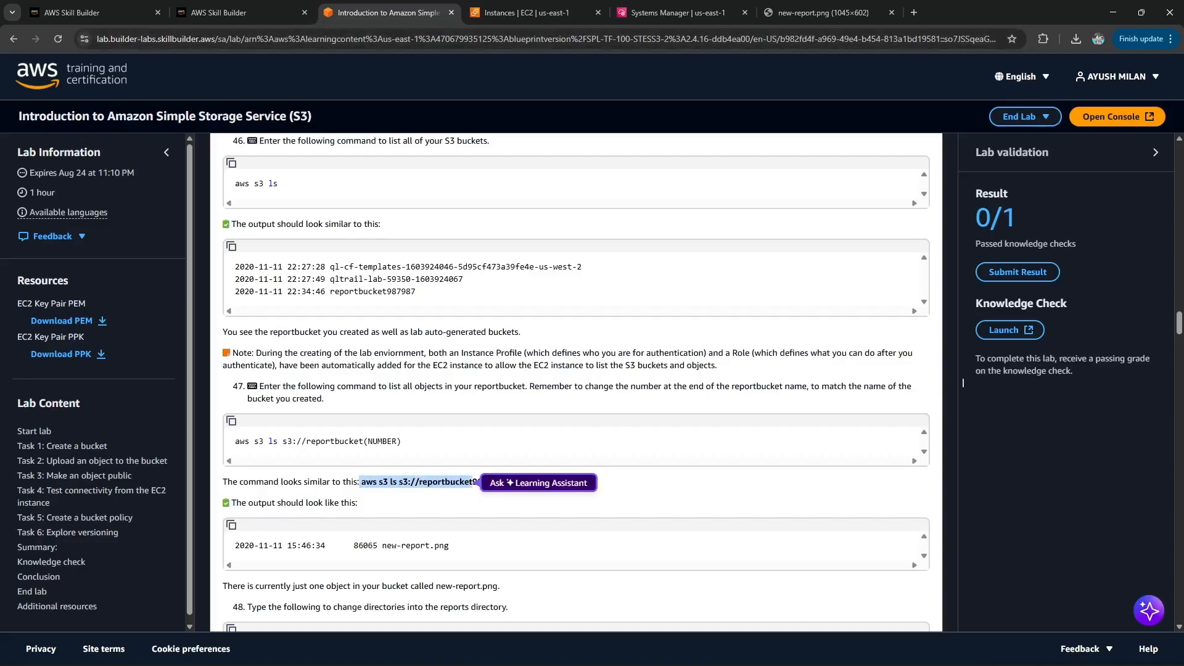
pyautogui.click(678, 12)
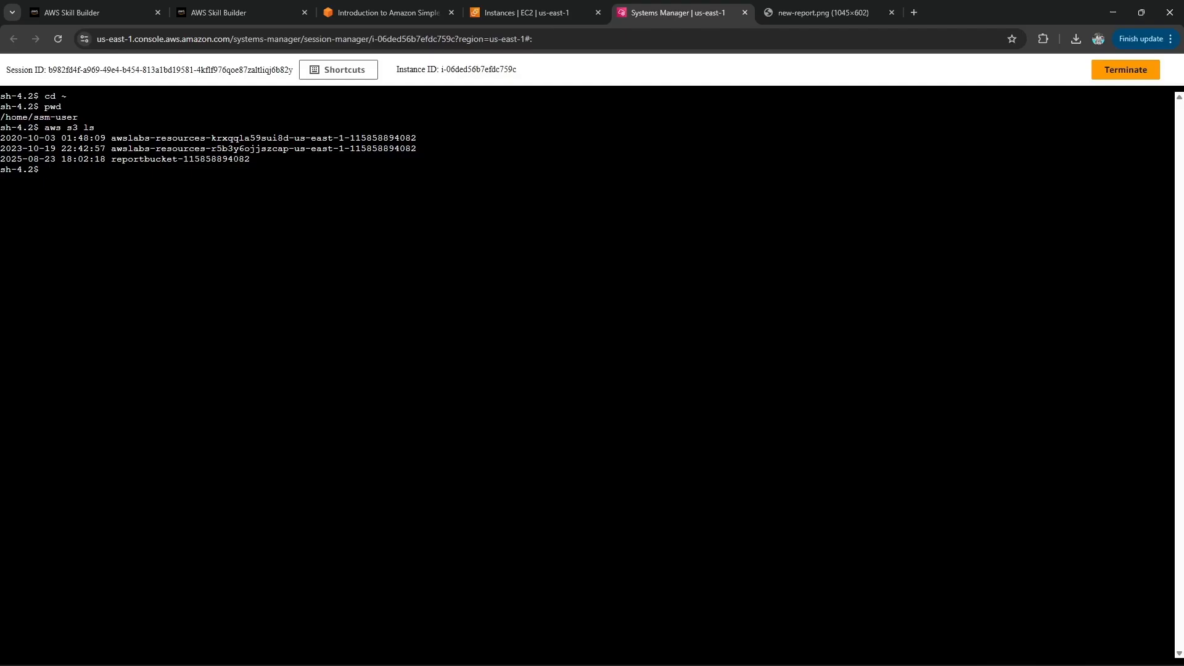
pyautogui.press('Up')
pyautogui.write('s3://')
# Copy the report bucket's name from the bucket listing, append it to the command and run it to list the bucket's objects.
pyautogui.moveTo(111, 159); pyautogui.dragTo(249, 159)
pyautogui.rightClick(238, 160)
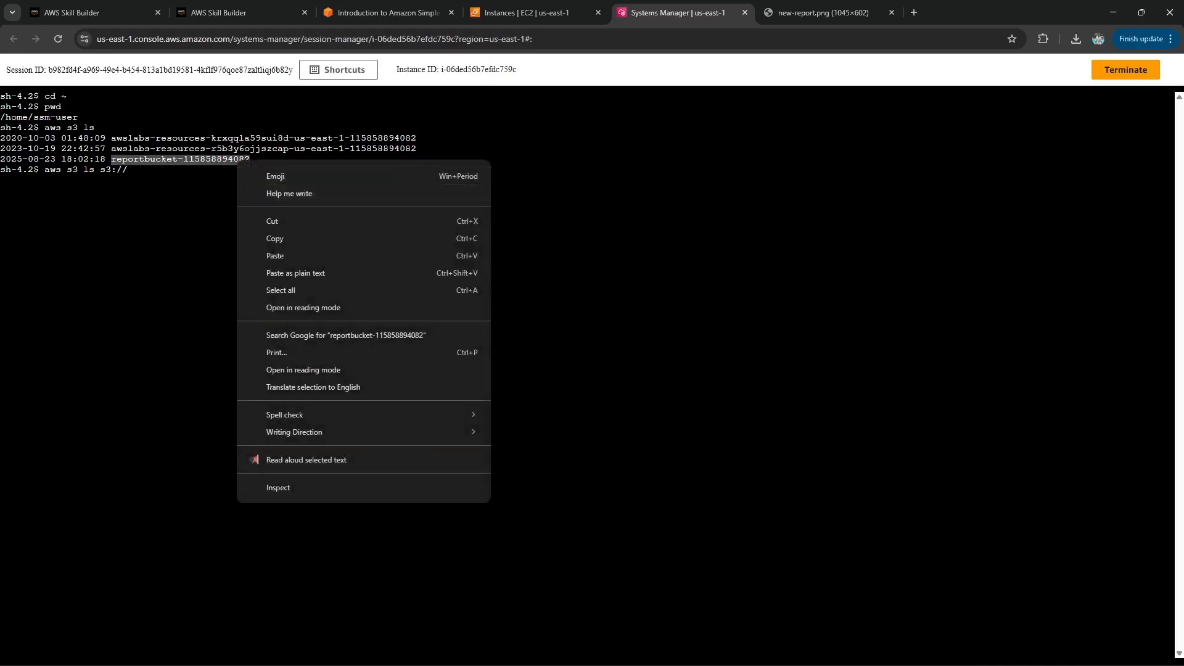
pyautogui.click(271, 235)
pyautogui.click(382, 12)
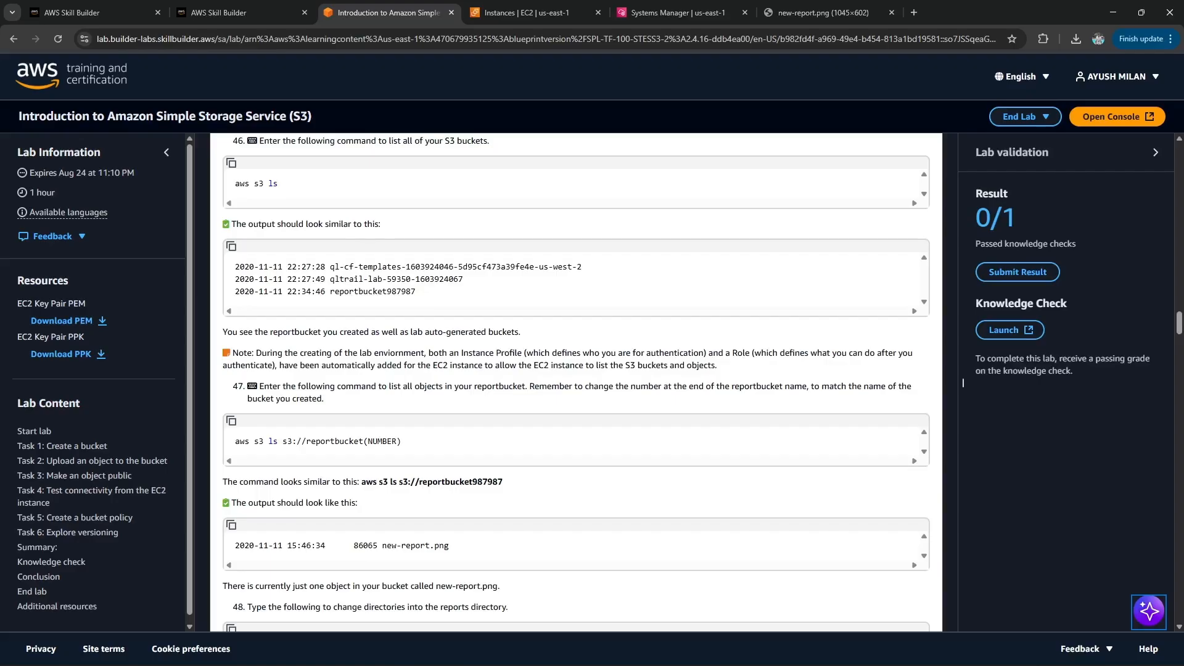
pyautogui.click(679, 13)
pyautogui.rightClick(313, 200)
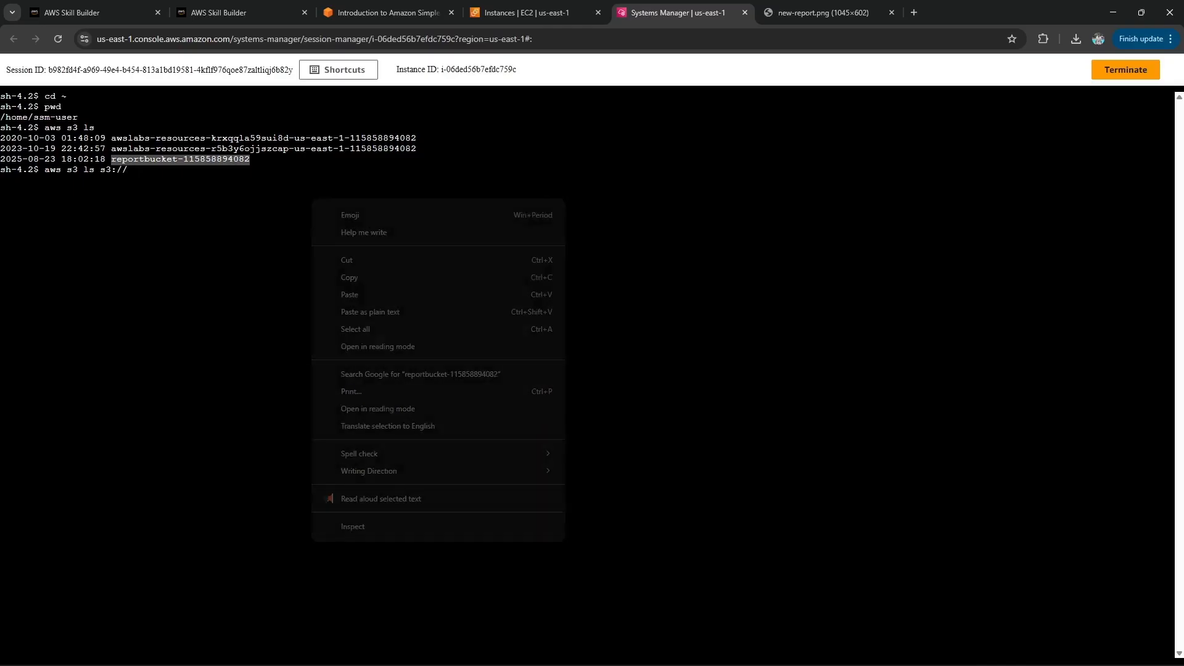
pyautogui.click(350, 294)
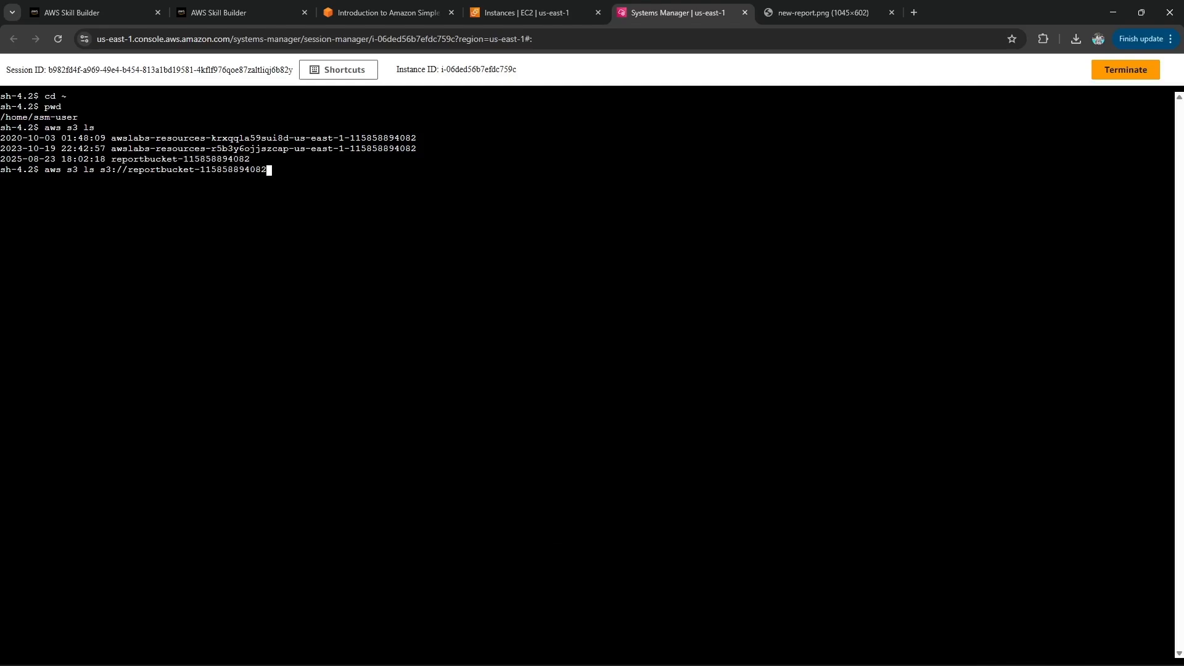
pyautogui.press('Return')
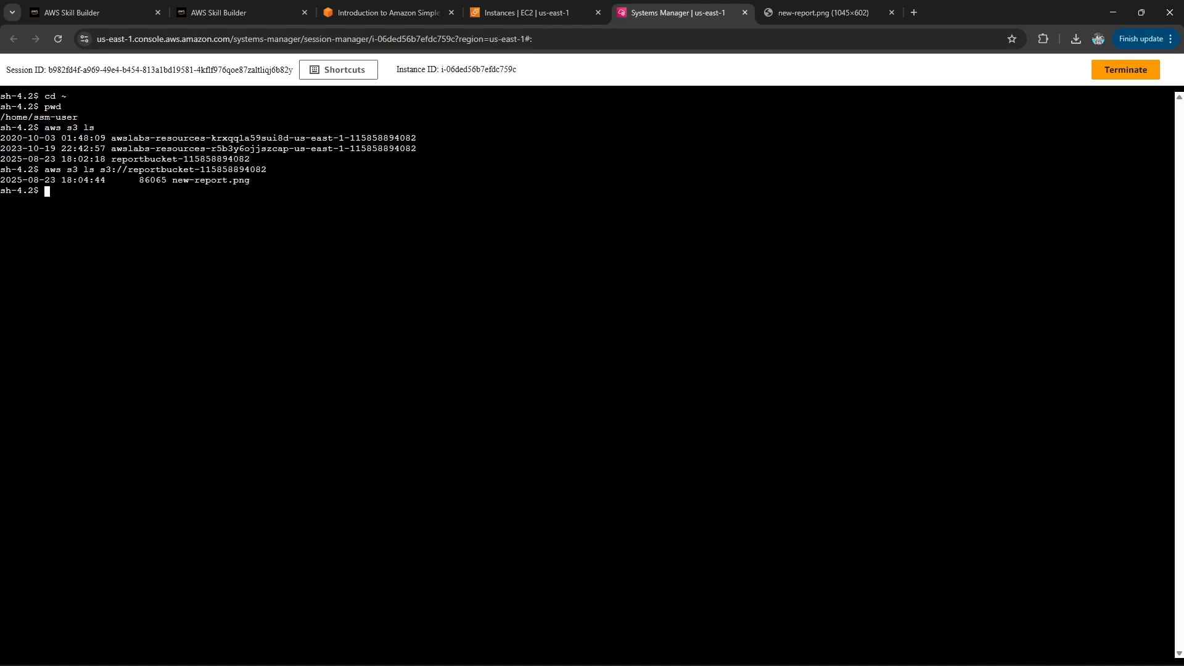
# Follow lab guide step 48 and run cd reports/ in the bastion host session to change into the reports directory.
pyautogui.click(389, 12)
pyautogui.scroll(-3, 962, 383)
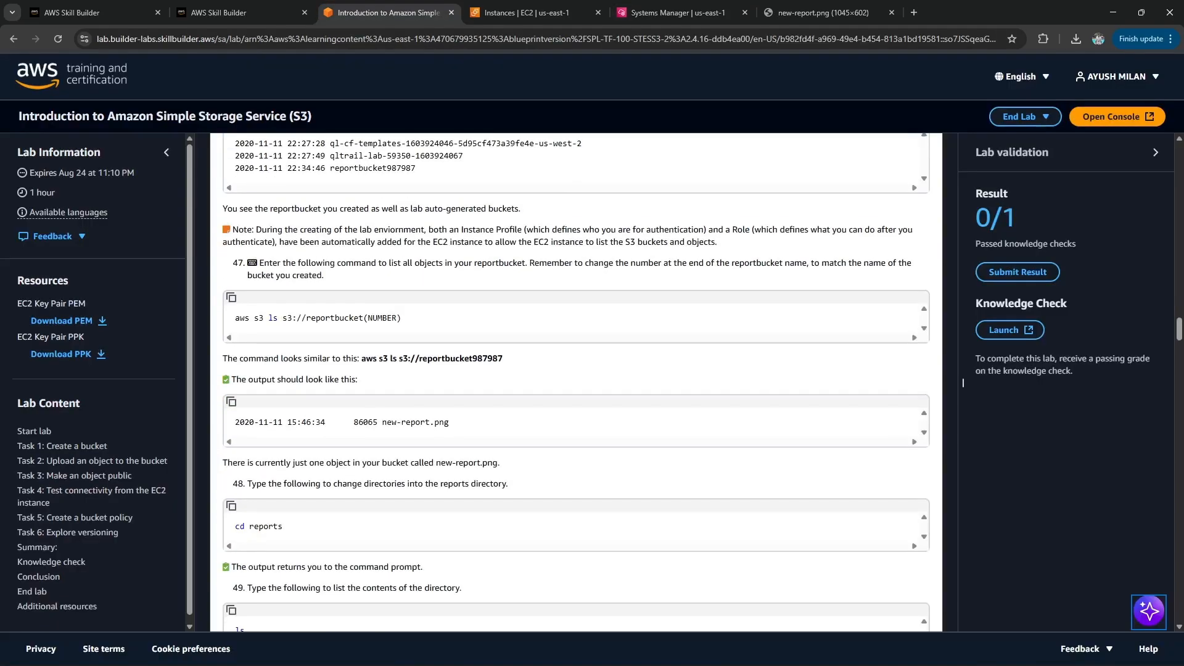
pyautogui.scroll(-3, 962, 383)
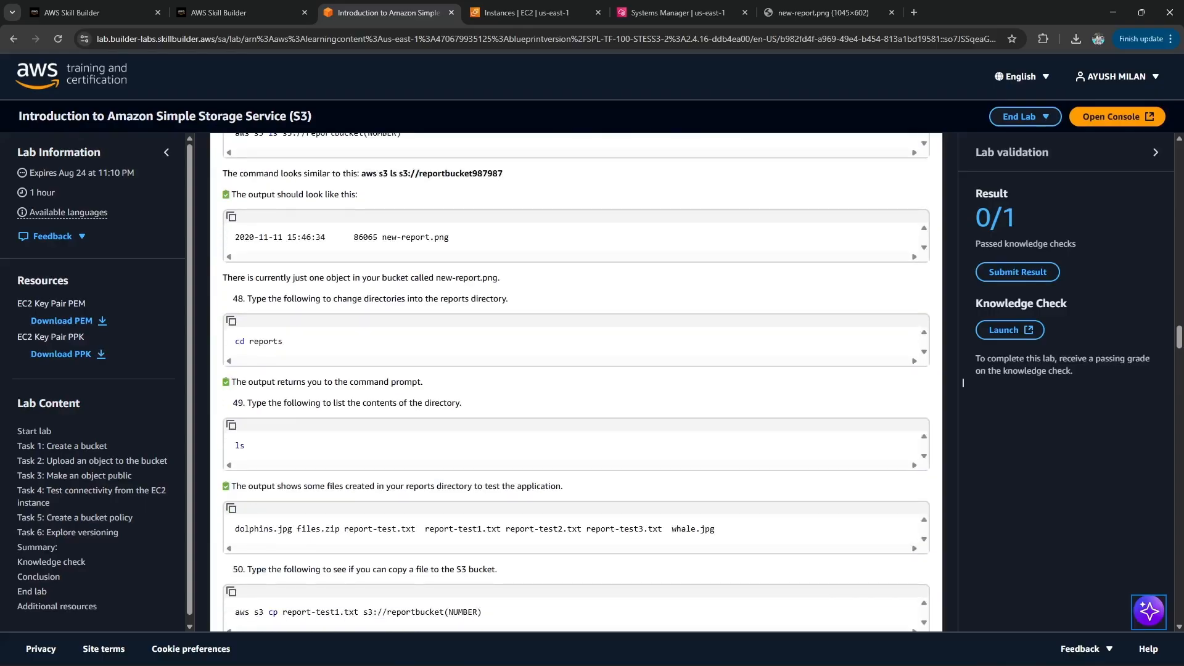
pyautogui.click(678, 13)
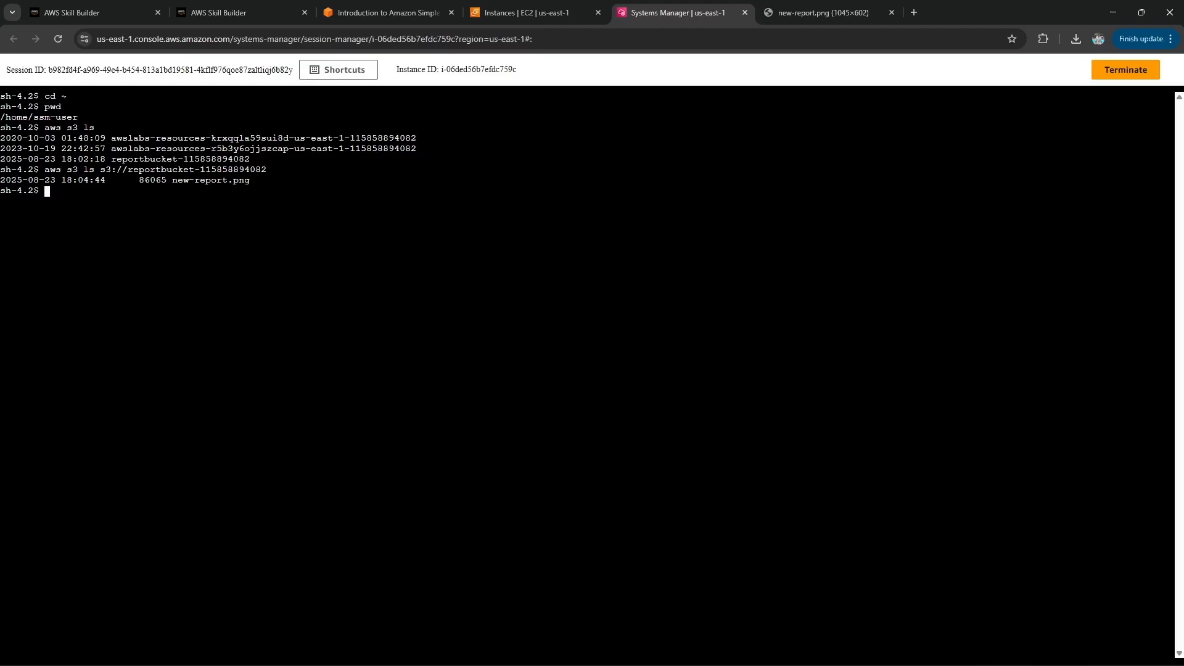
pyautogui.write('cd r')
pyautogui.press('Tab')
pyautogui.press('Return')
# Check lab guide step 49 and run ls in the bastion host session to list the reports directory's contents.
pyautogui.click(382, 13)
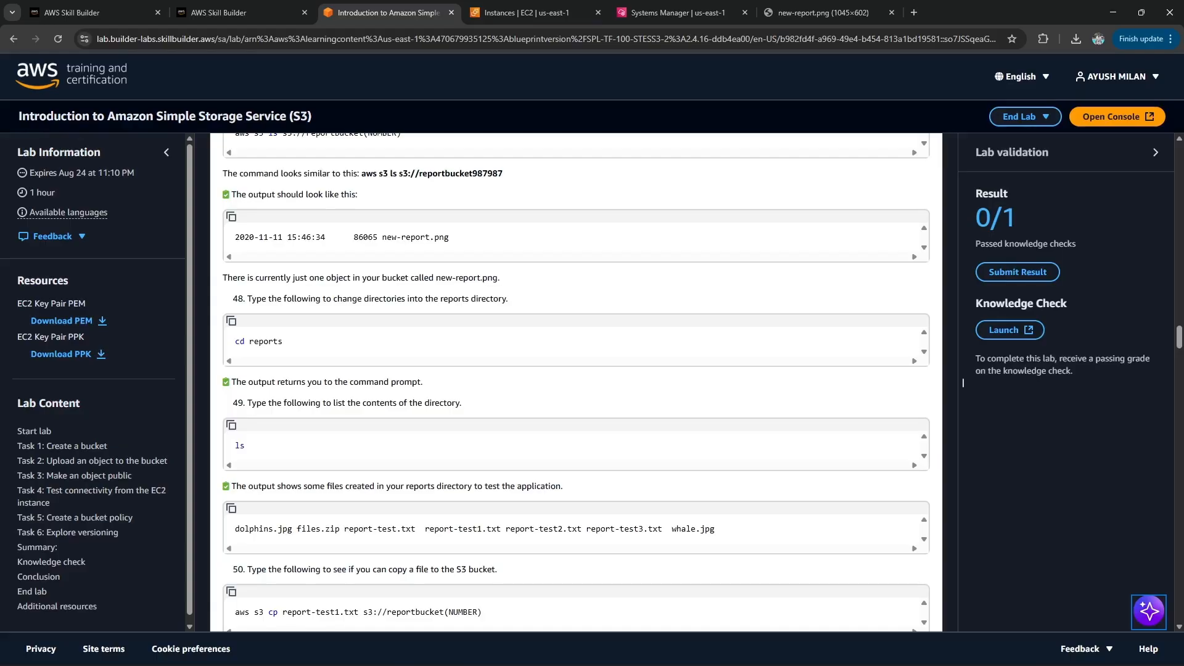
pyautogui.click(678, 13)
pyautogui.write('ls')
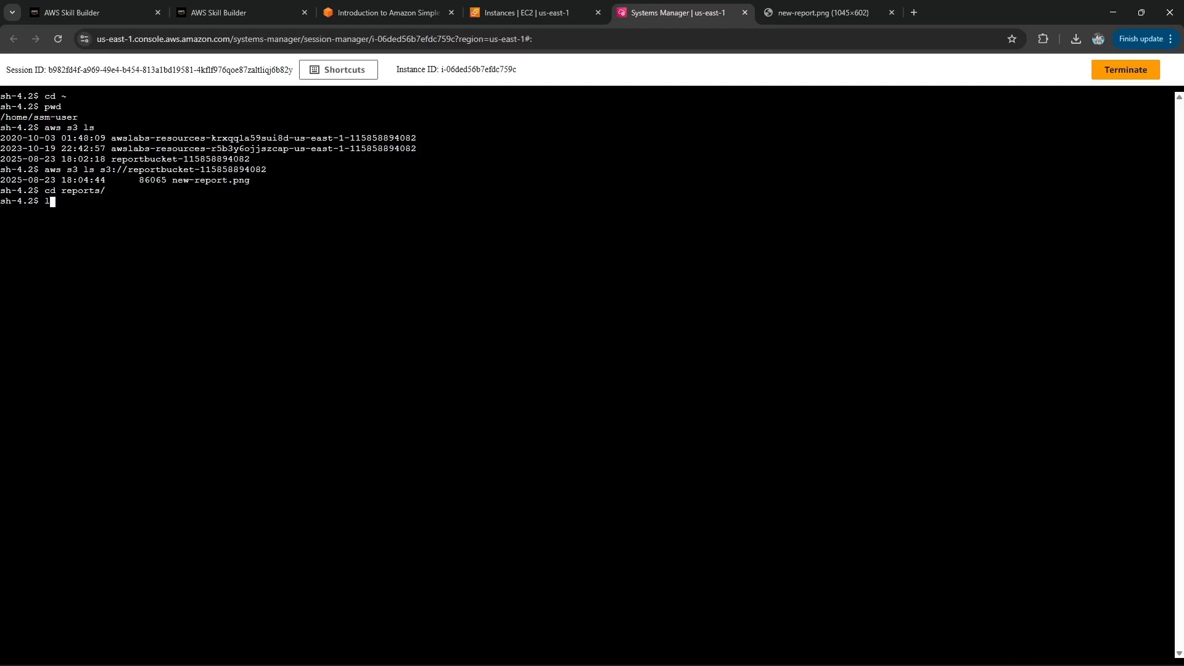
pyautogui.press('Return')
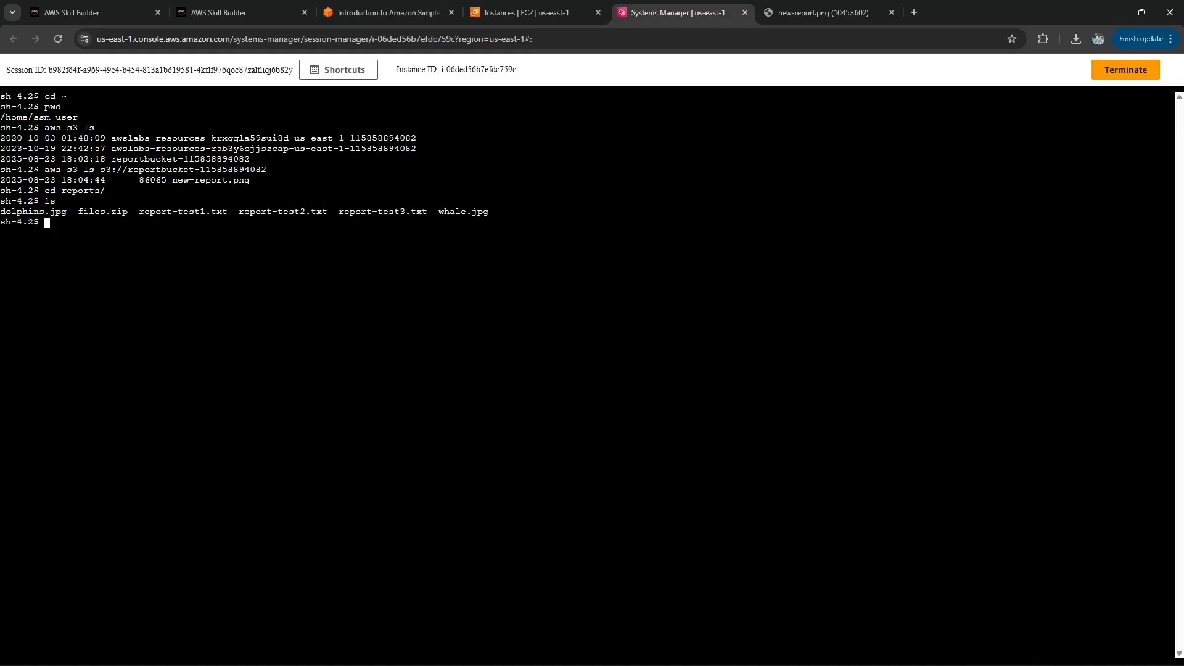
# Copy the text "cp report-test1.txt" from the command in lab guide step 50.
pyautogui.click(388, 12)
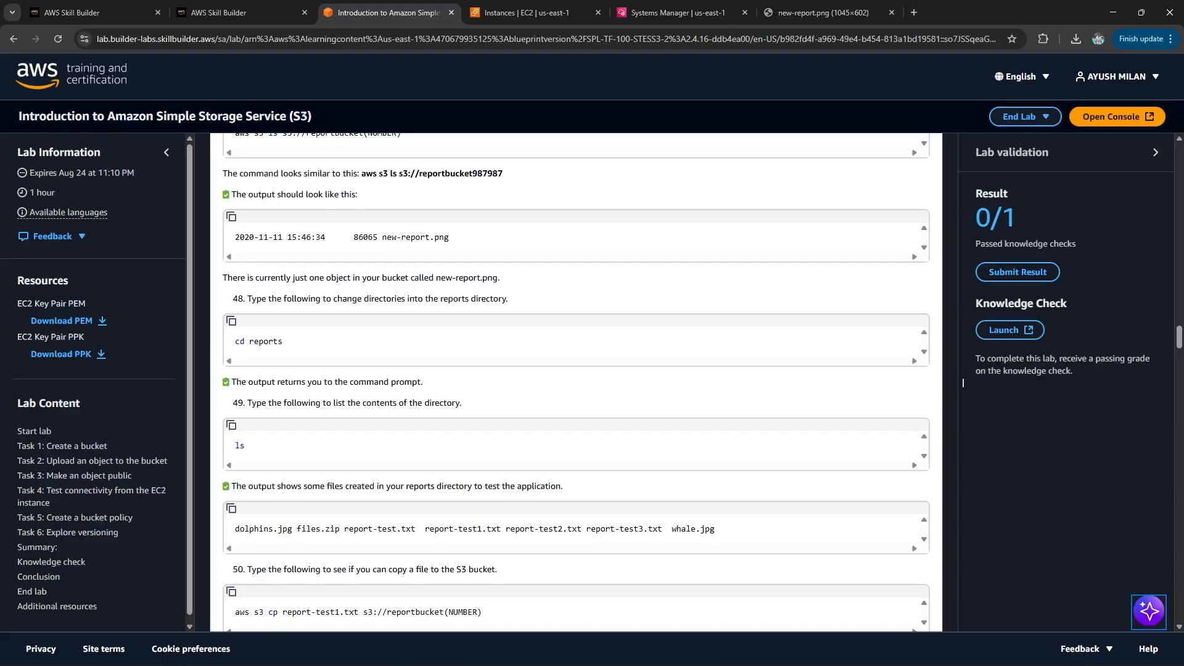
pyautogui.scroll(-2, 962, 382)
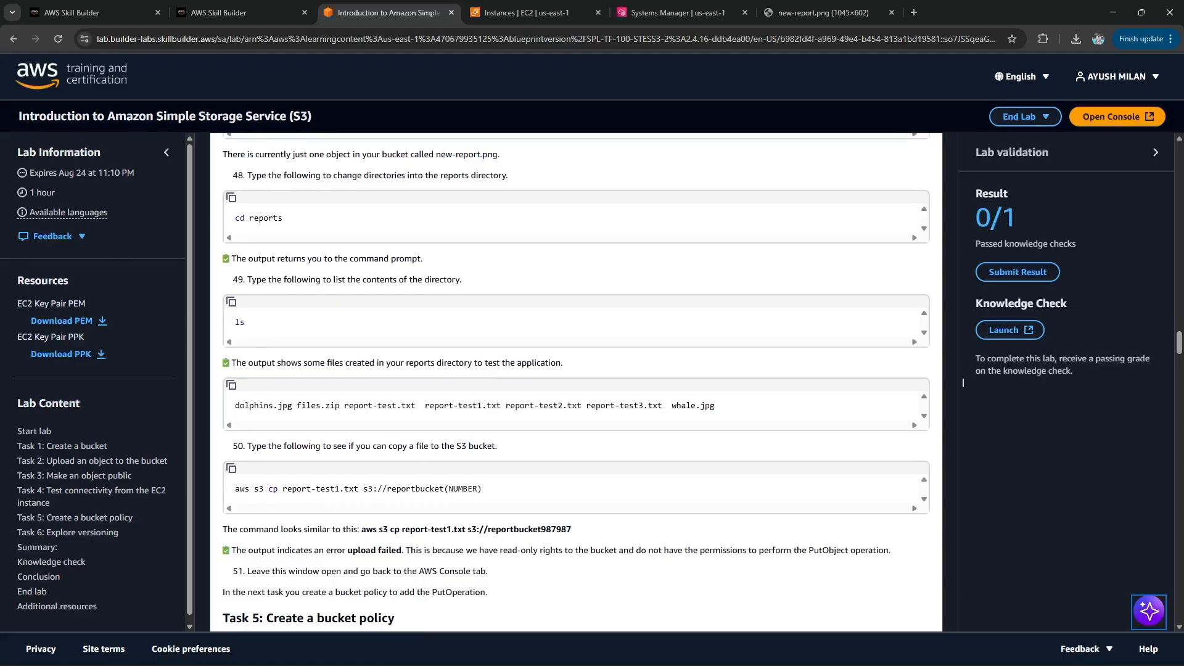
pyautogui.moveTo(358, 488); pyautogui.dragTo(269, 488)
pyautogui.press('super+c')
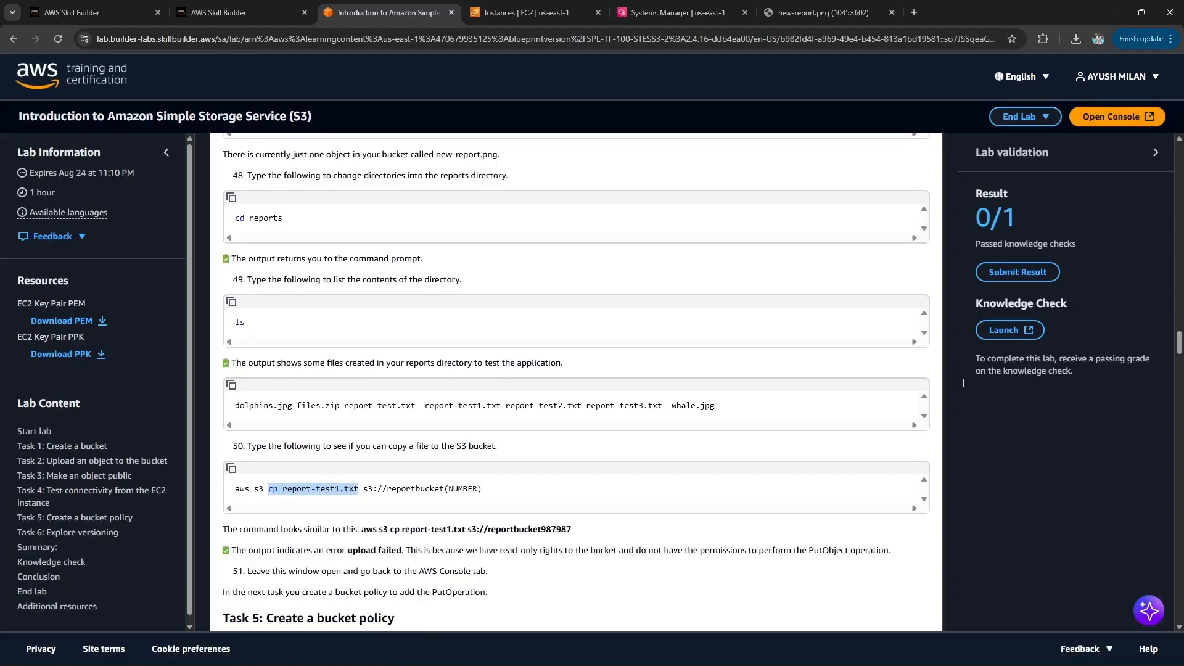
pyautogui.rightClick(278, 491)
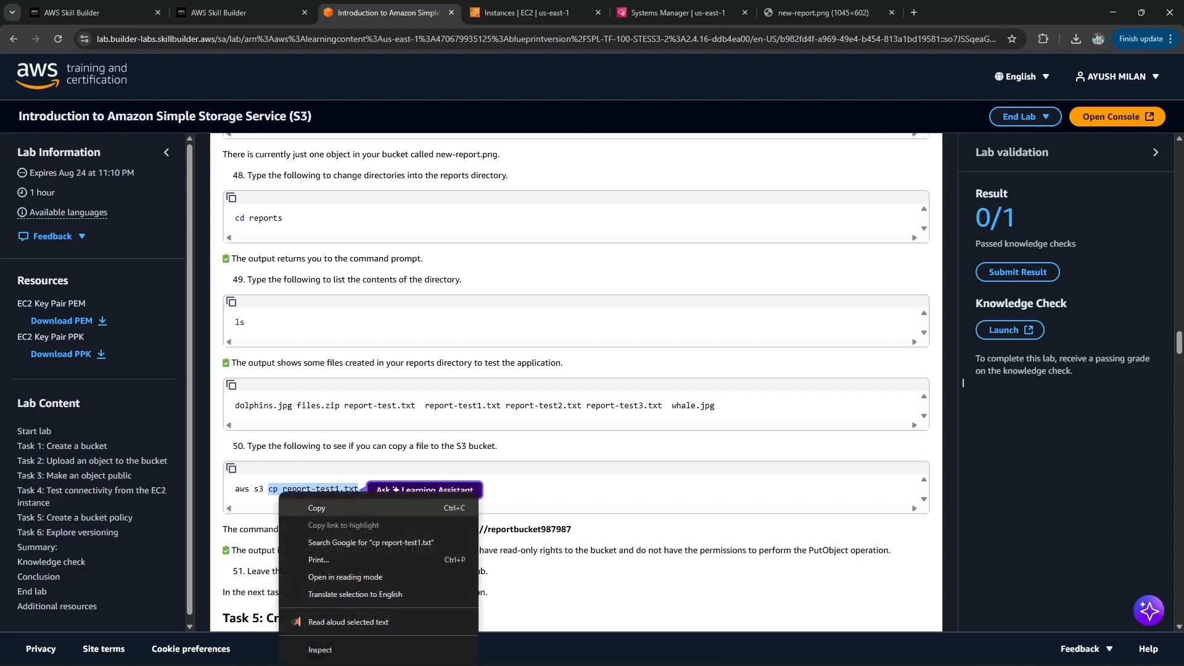
pyautogui.click(317, 508)
pyautogui.click(369, 510)
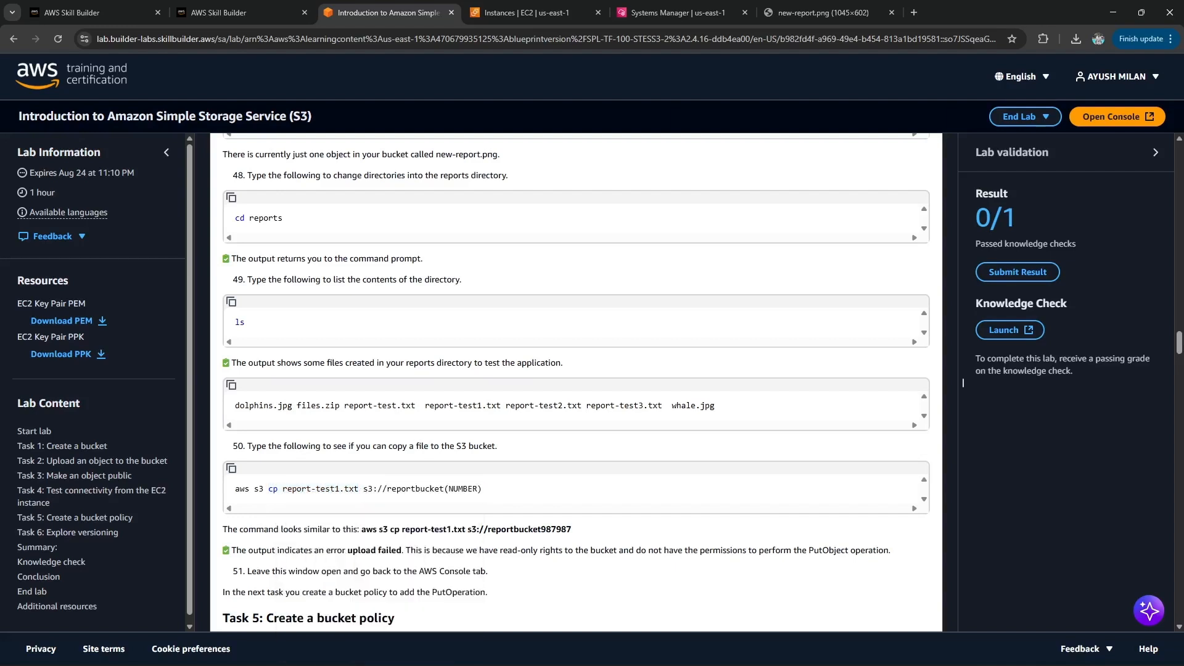
# Bring back the report bucket listing command at the bastion host prompt and remove ls from it.
pyautogui.click(678, 12)
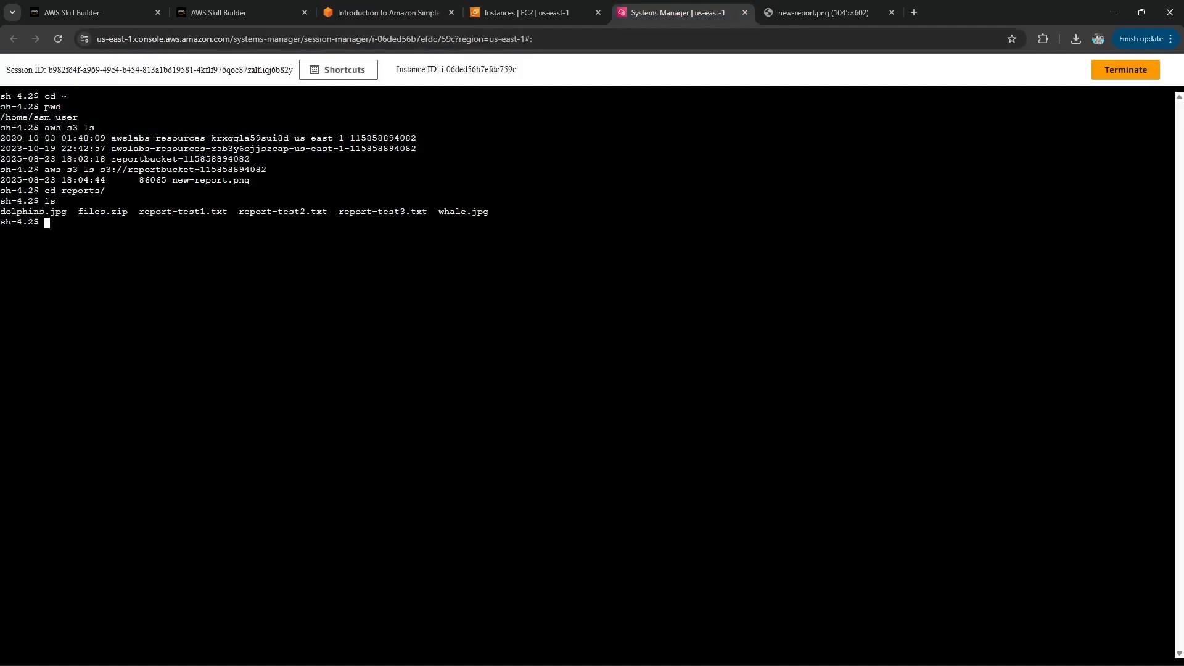
pyautogui.write('aws s3 ls s3://reportbucket-115858894082')
pyautogui.press('Left')
pyautogui.press('Left')
pyautogui.press('Left')
pyautogui.press('Left')
pyautogui.press('Left')
pyautogui.press('Left')
pyautogui.press('Left')
pyautogui.press('Left')
pyautogui.press('Left')
pyautogui.press('Left')
pyautogui.press('Left')
pyautogui.press('Left')
pyautogui.press('Left')
pyautogui.press('Left')
pyautogui.press('Left')
pyautogui.press('Left')
pyautogui.press('Left')
pyautogui.press('Left')
pyautogui.press('Left')
pyautogui.press('Left')
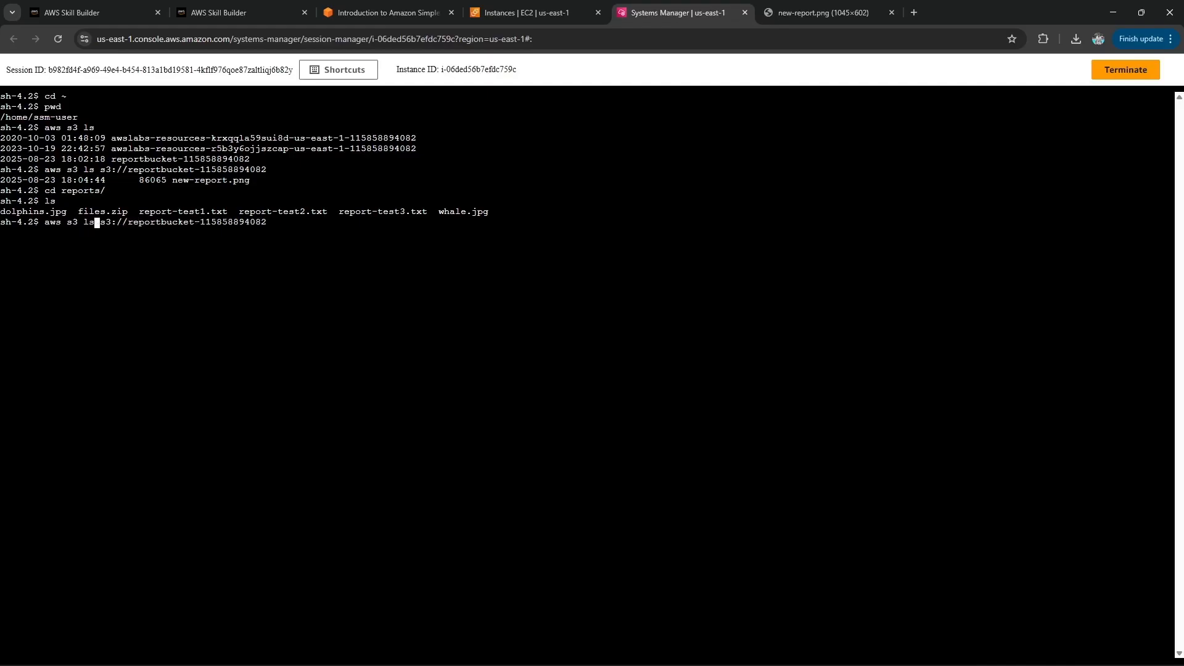
pyautogui.press('Delete')
pyautogui.press('BackSpace')
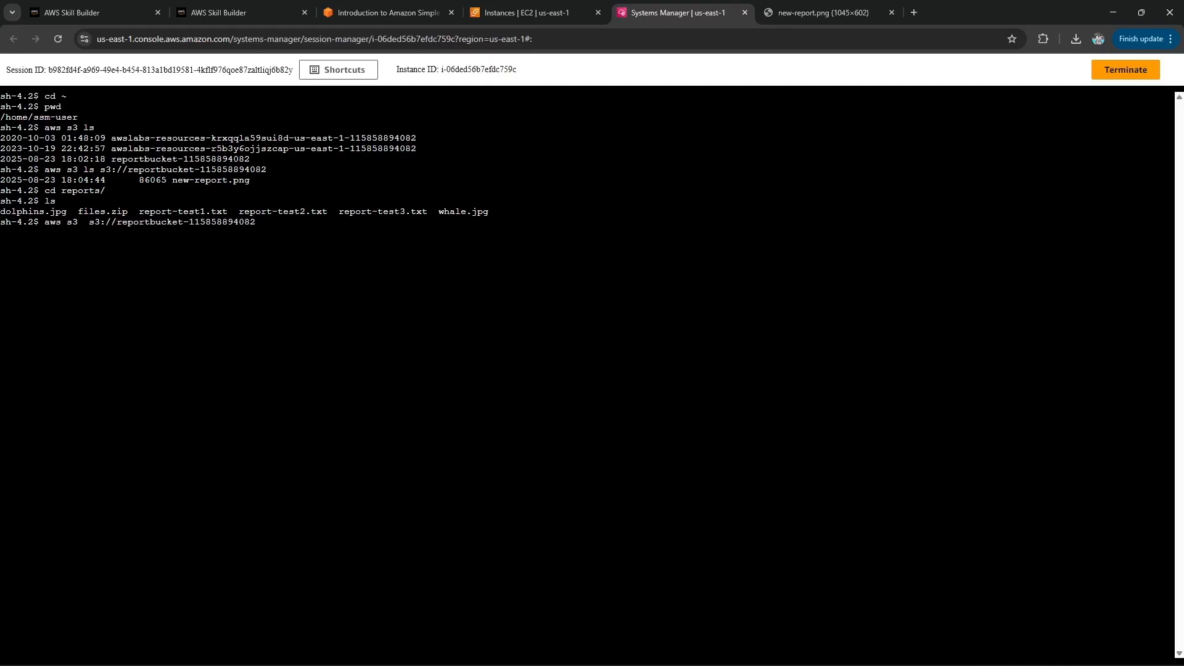
# Insert the copied cp report-test1.txt between aws s3 and the report bucket's address in the command.
pyautogui.hotkey('ctrl', 'v')
pyautogui.press('BackSpace')
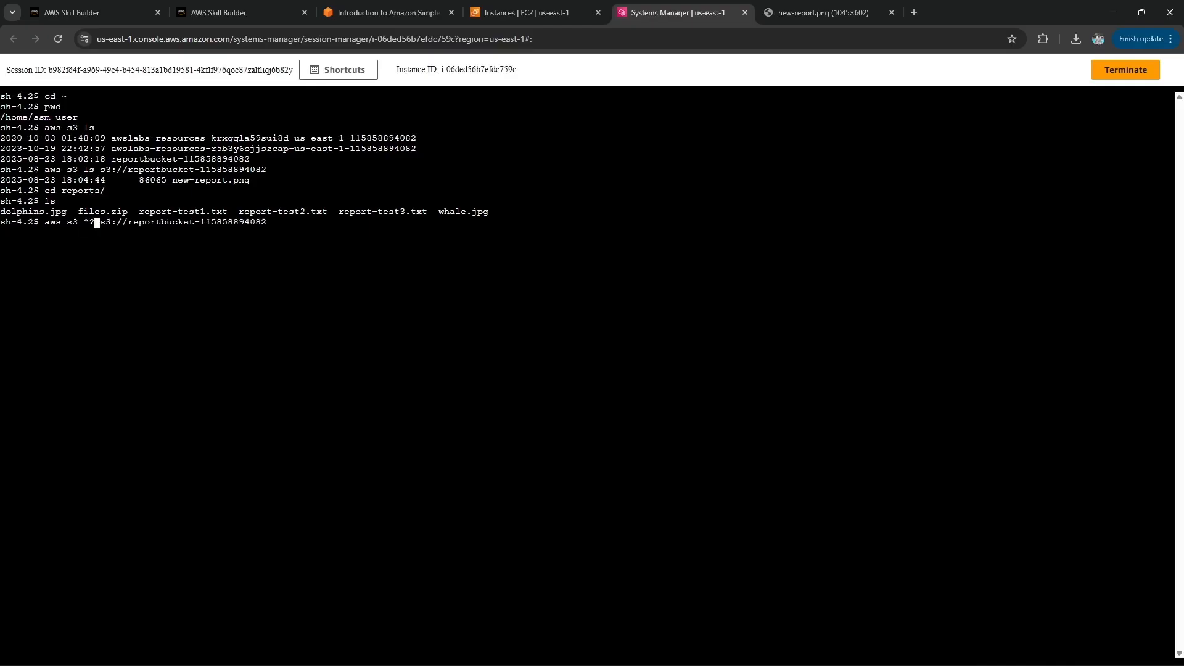
pyautogui.press('BackSpace')
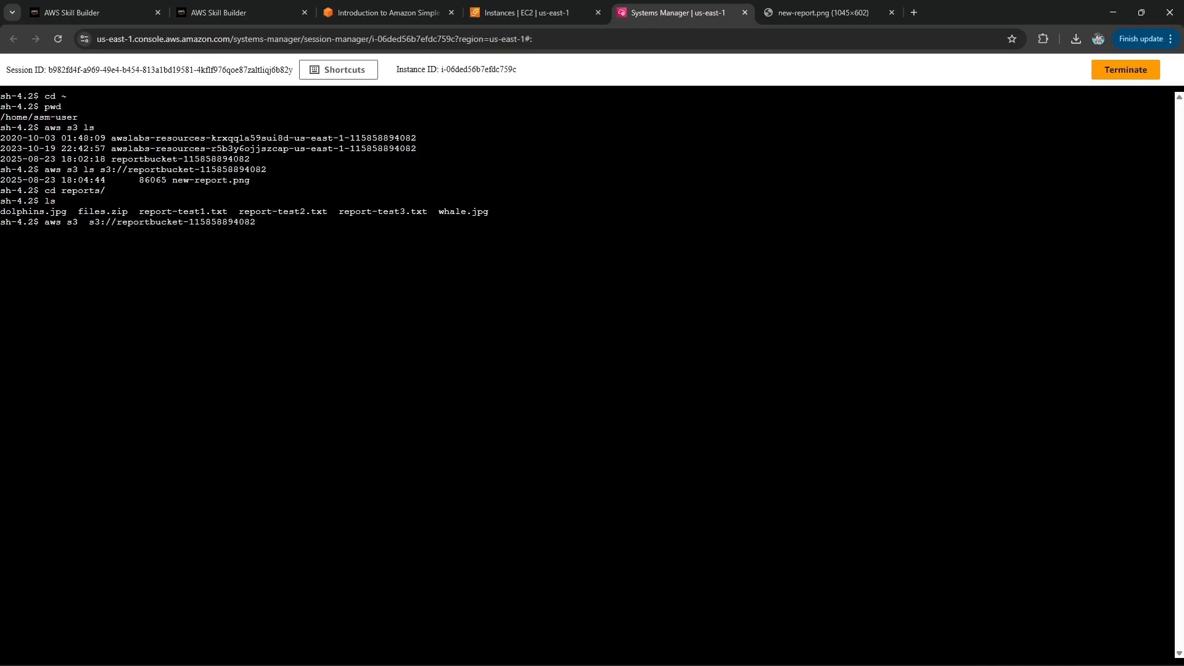
pyautogui.rightClick(151, 254)
pyautogui.click(179, 394)
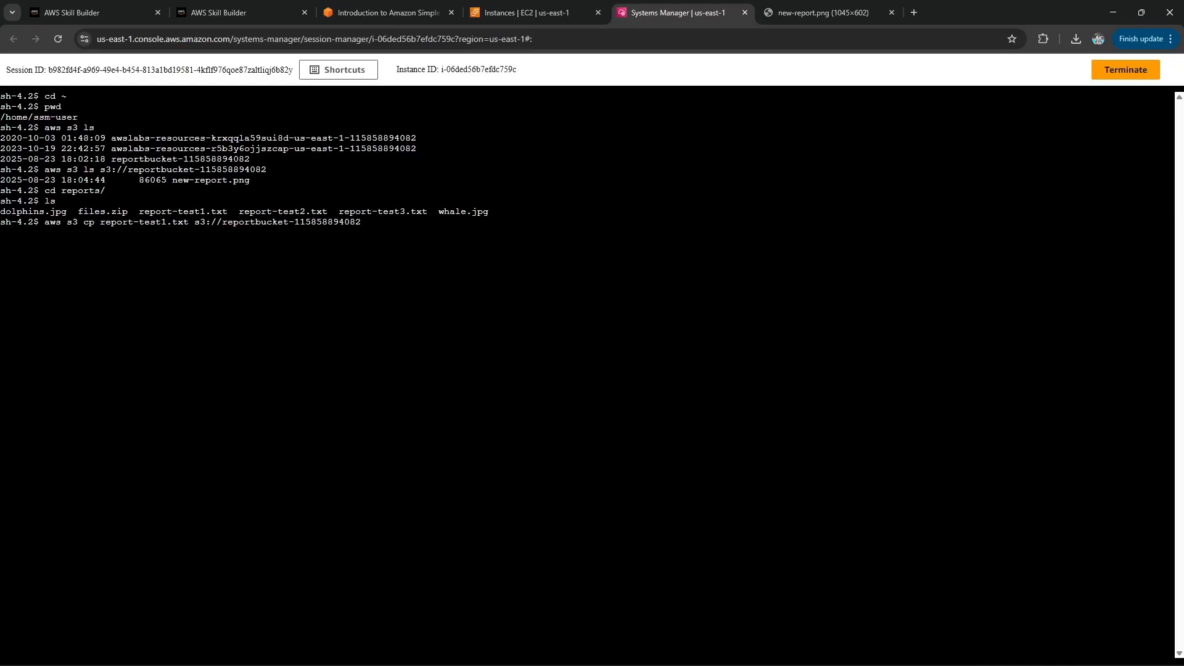
# Check the copy command against lab guide step 50 and return to the bastion host session.
pyautogui.click(388, 13)
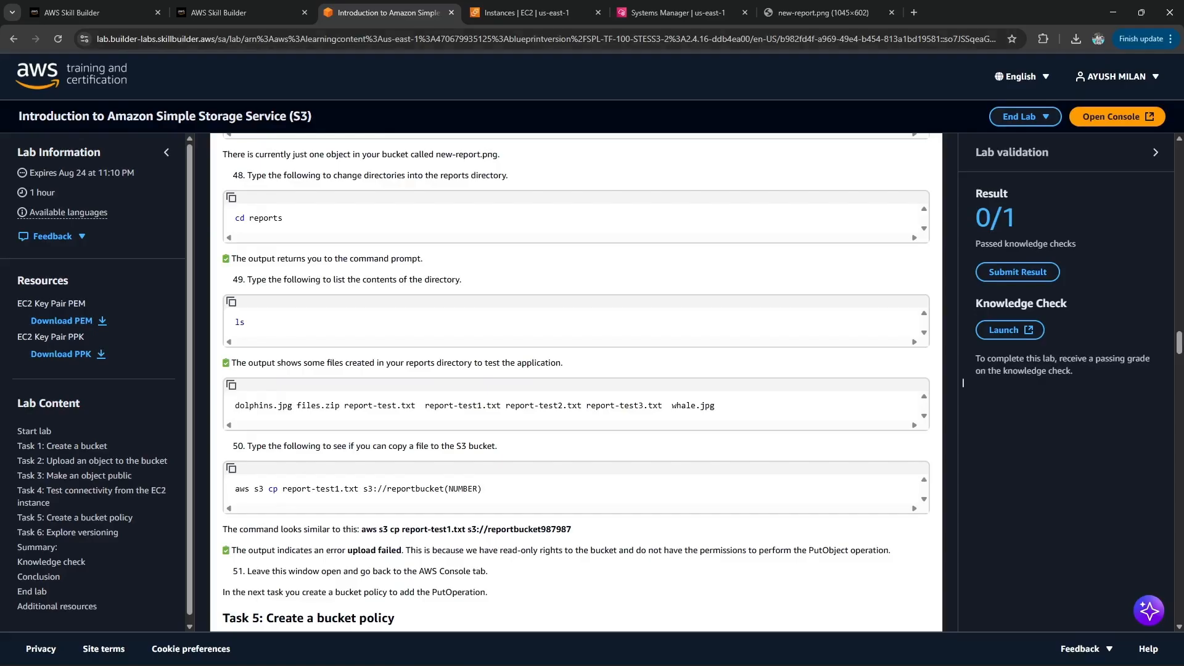
pyautogui.hotkey('ctrl', '6')
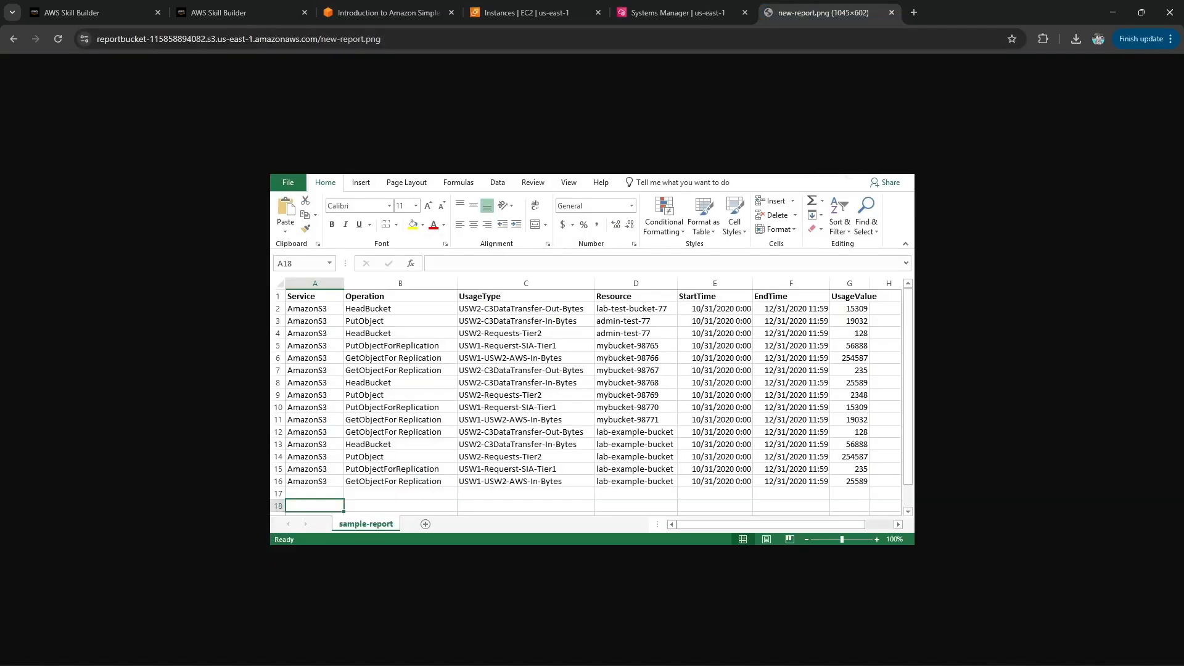
pyautogui.hotkey('ctrl', '5')
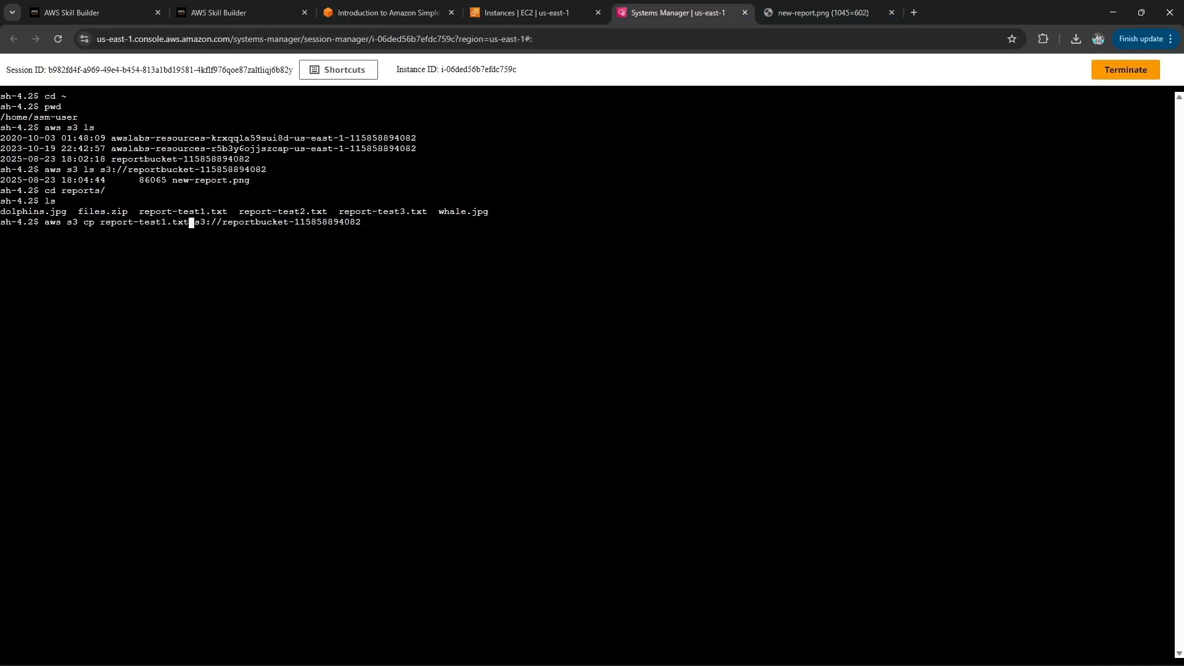
# Run the command copying report-test1.txt to the report bucket, and read lab guide step 51 and the Task 5 introduction.
pyautogui.press('Return')
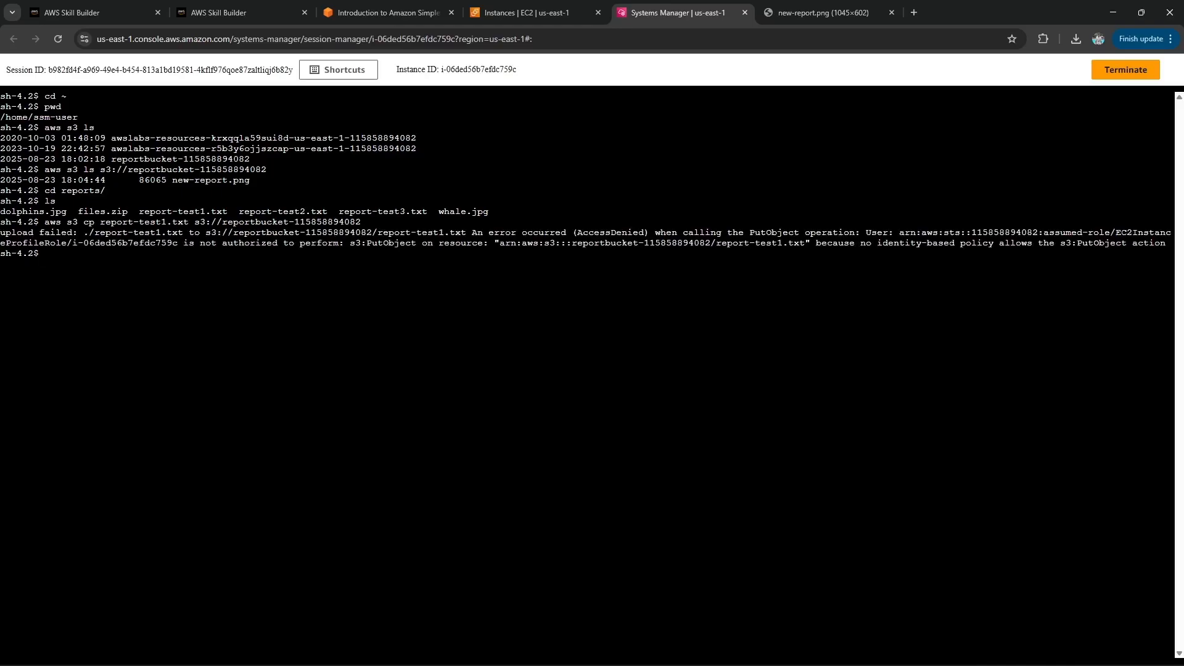
pyautogui.hotkey('ctrl', '3')
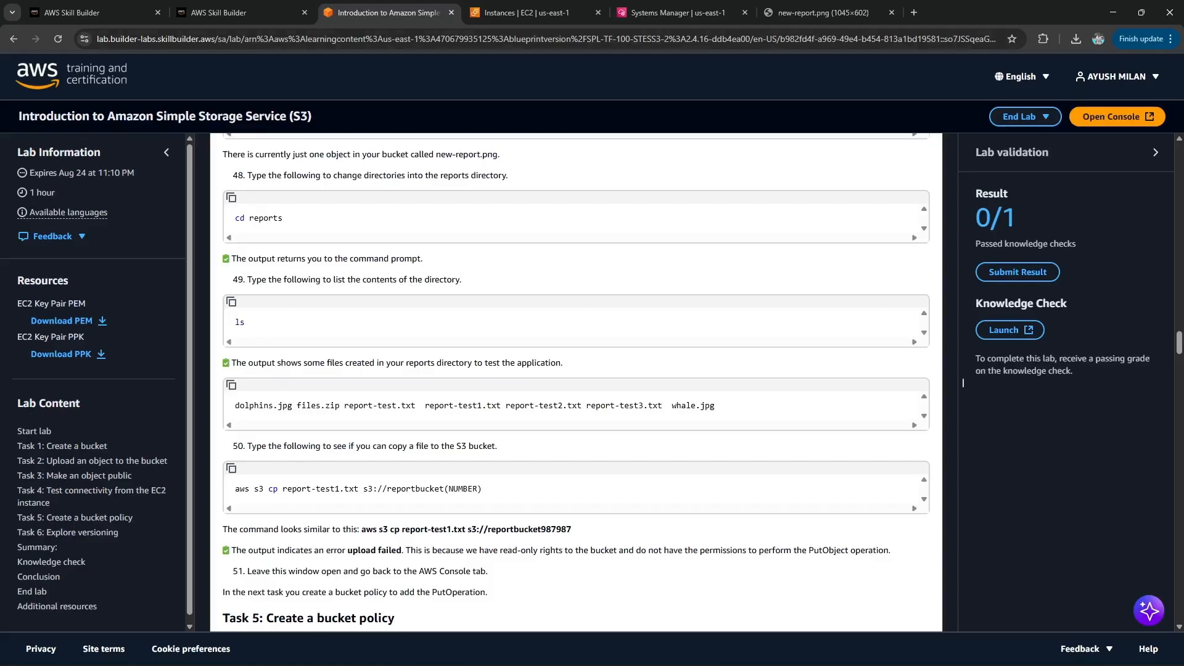
pyautogui.scroll(-2, 962, 383)
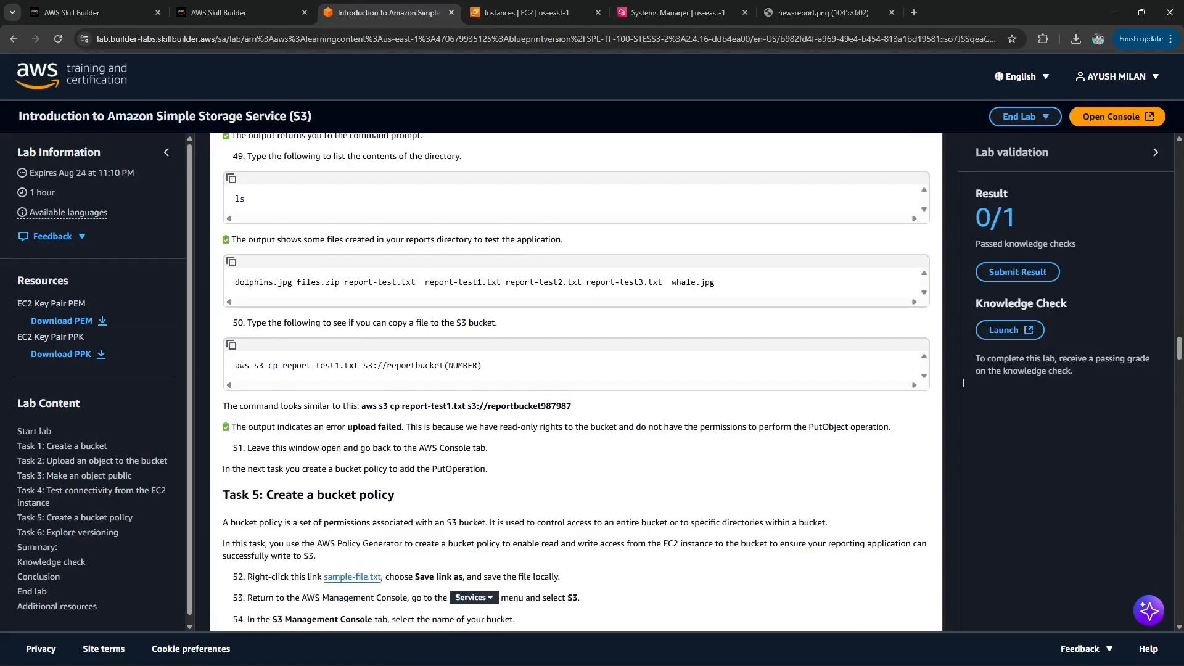
pyautogui.scroll(-1, 963, 383)
pyautogui.moveTo(364, 407); pyautogui.dragTo(464, 386)
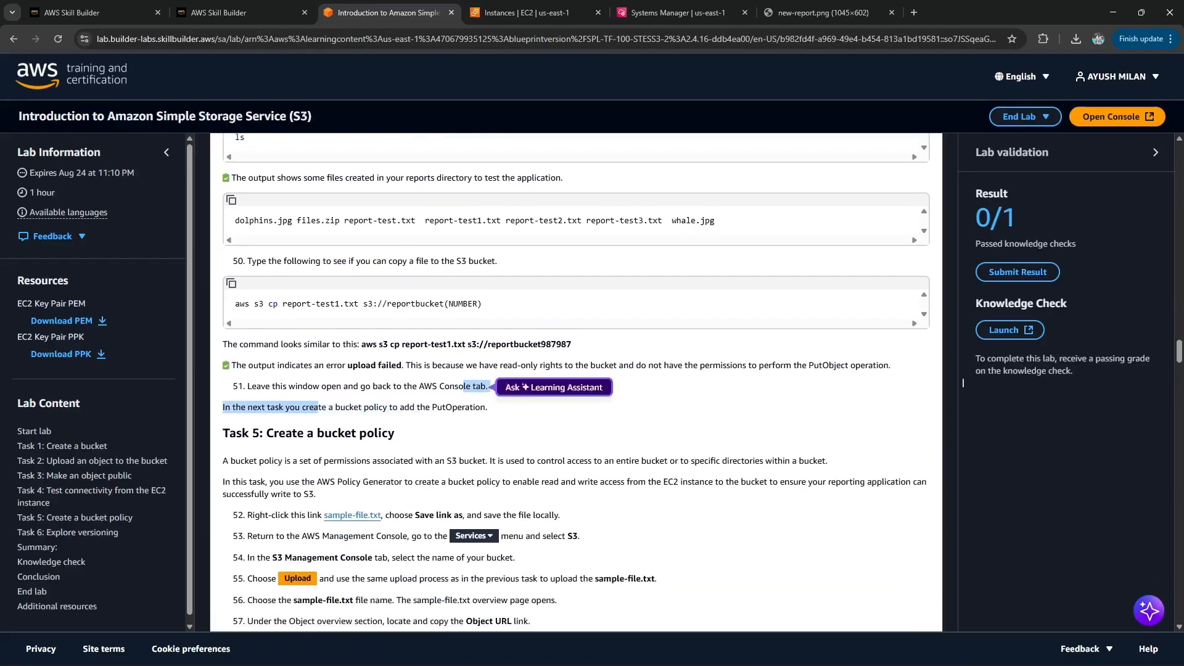
pyautogui.click(963, 383)
# Save sample-file.txt from the link in lab guide step 52 to the Downloads folder.
pyautogui.scroll(-2, 963, 383)
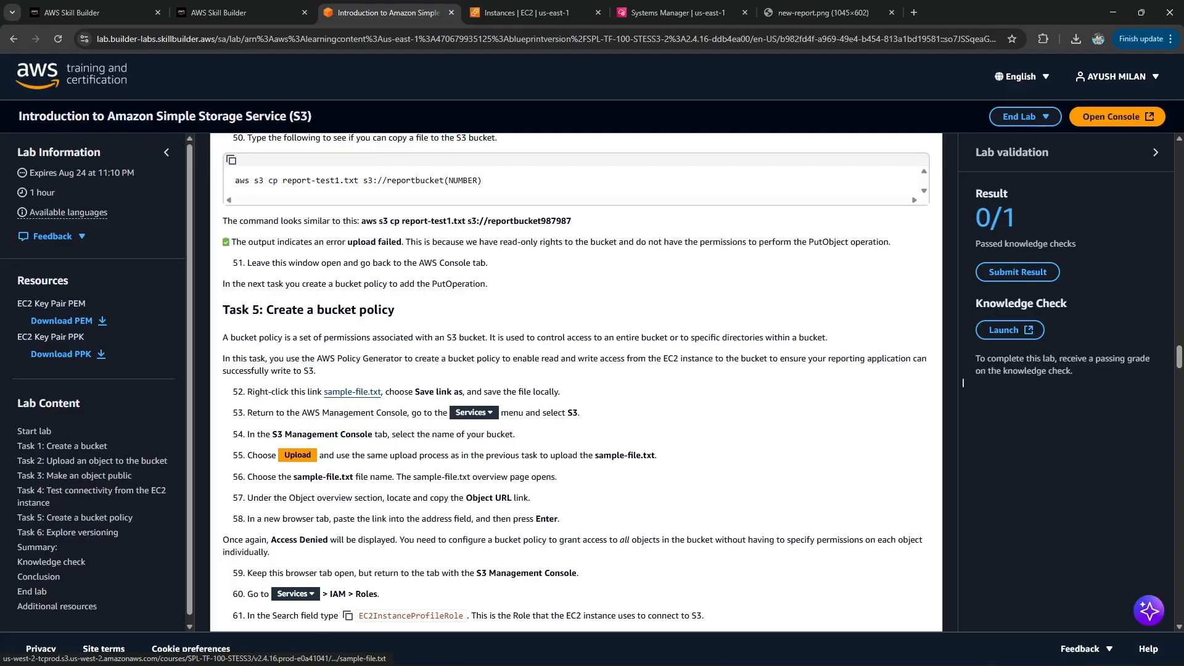
pyautogui.rightClick(353, 392)
pyautogui.click(395, 489)
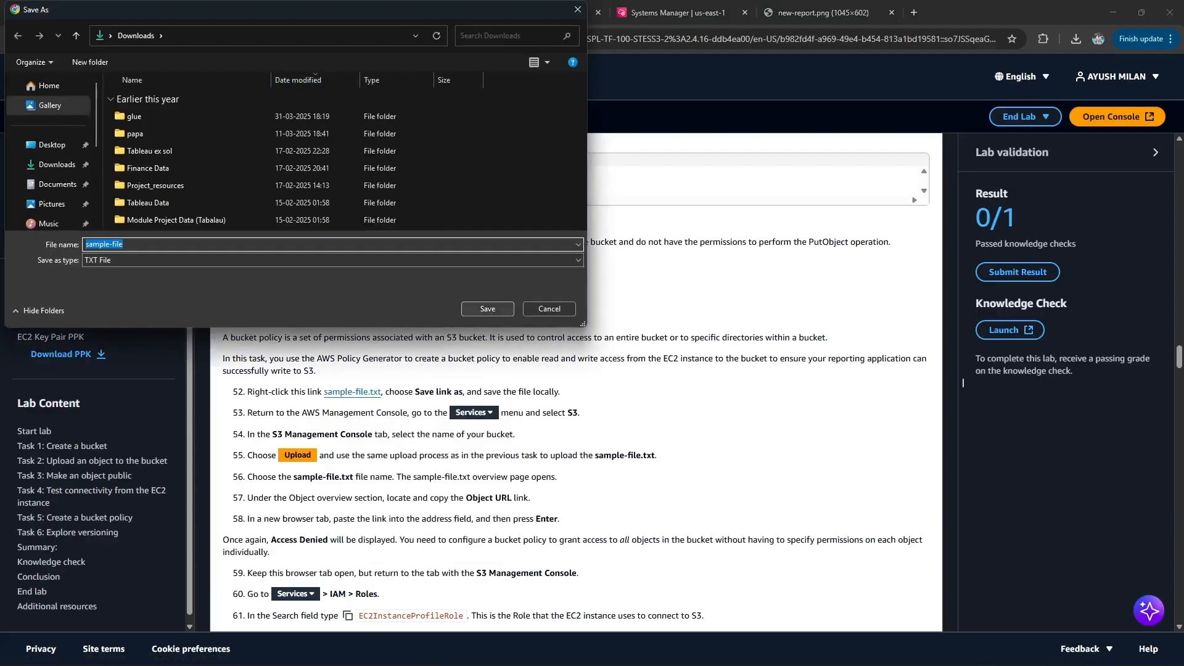
pyautogui.press('Return')
pyautogui.scroll(-2, 963, 382)
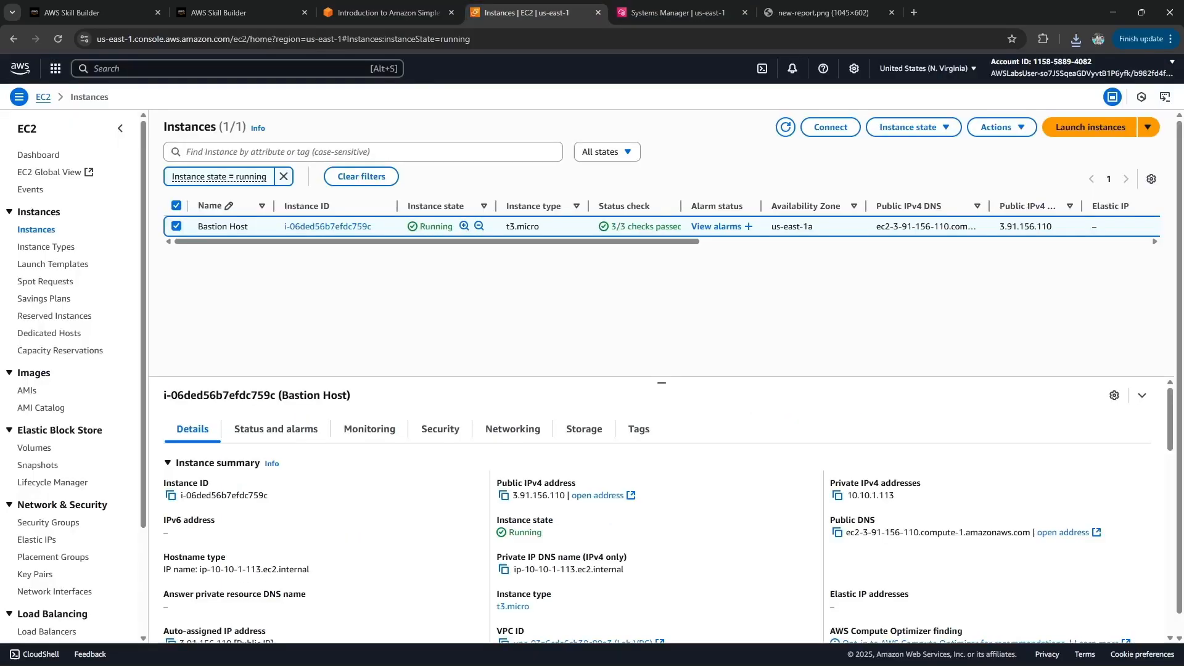
# Find the S3 service from the EC2 Instances console and open the report bucket.
pyautogui.click(527, 12)
pyautogui.hotkey('alt', 's')
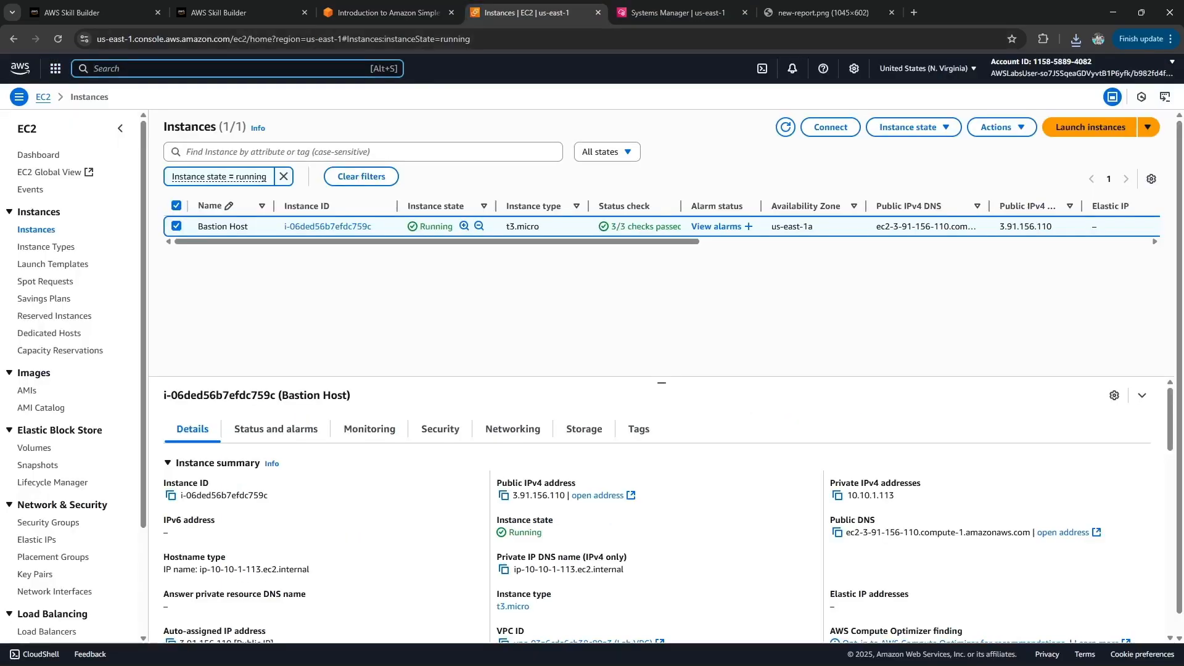
pyautogui.write('s3')
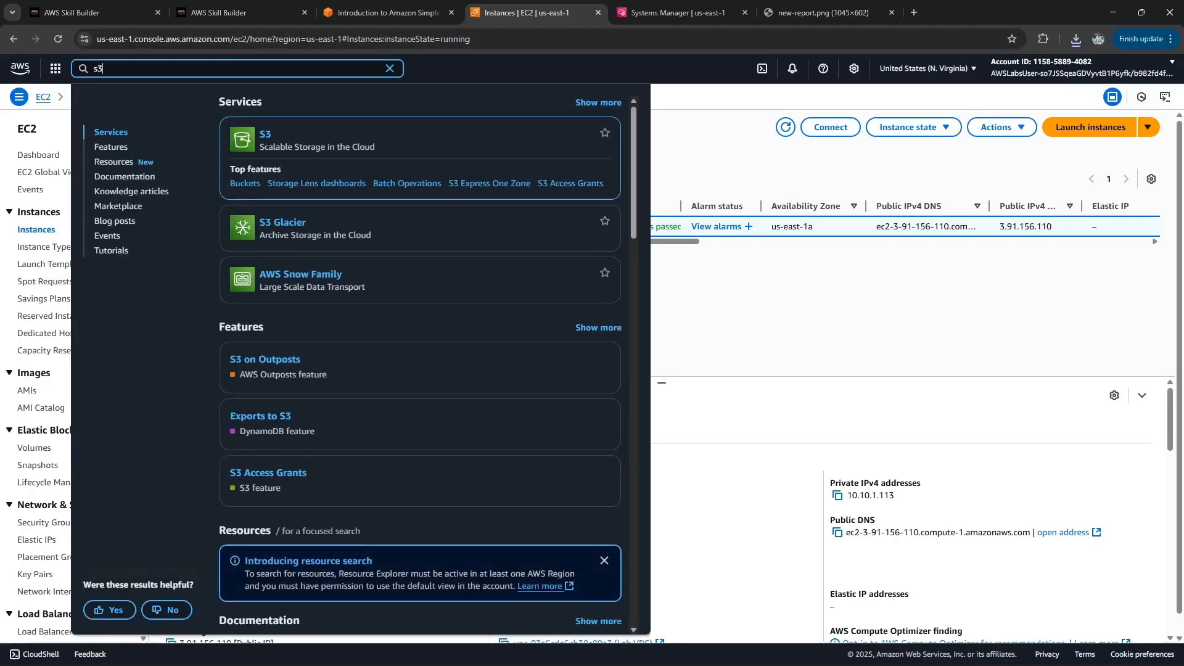
pyautogui.click(266, 135)
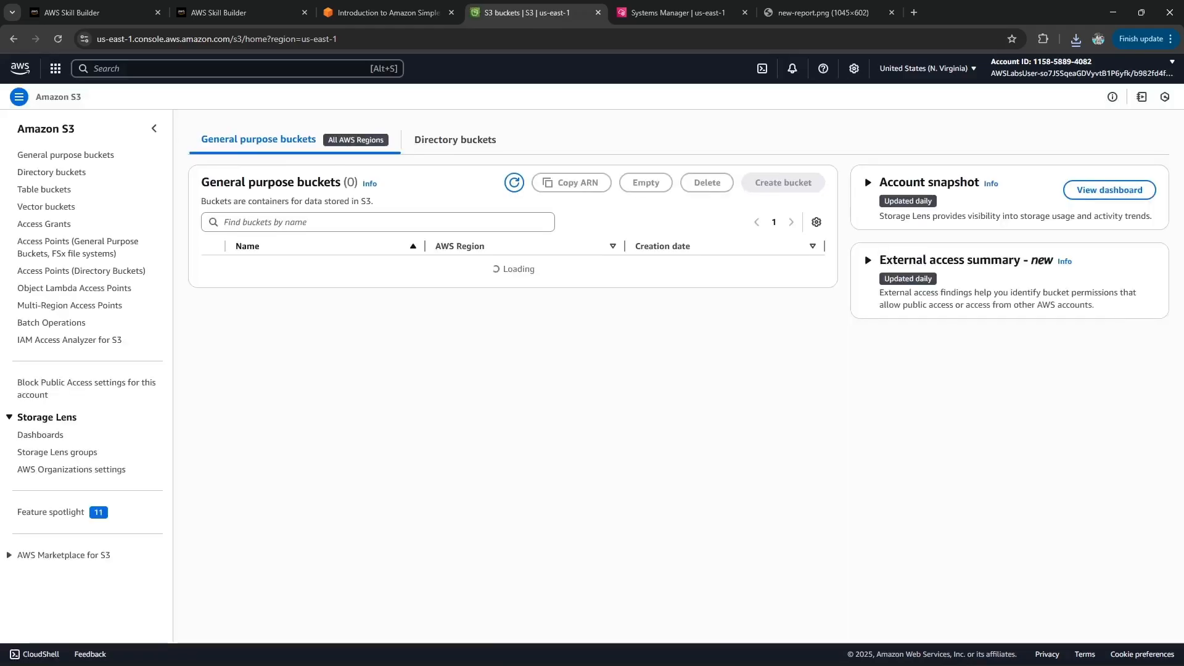
pyautogui.click(290, 331)
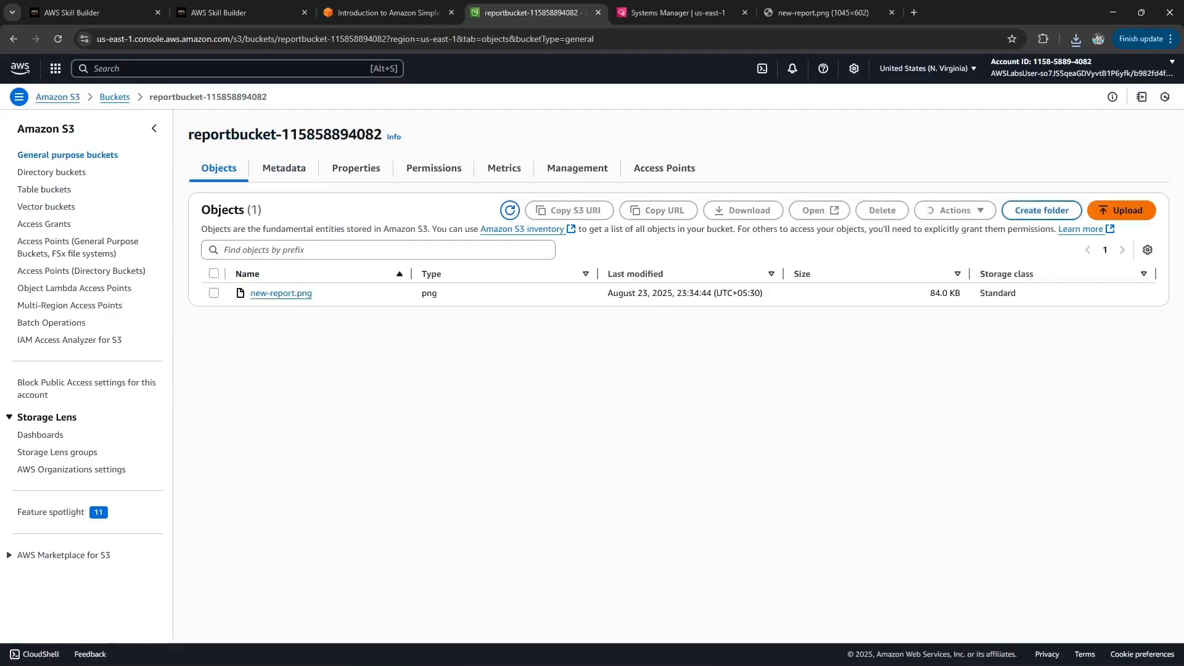
# Upload sample-file.txt from the Downloads folder to the report bucket.
pyautogui.click(1121, 211)
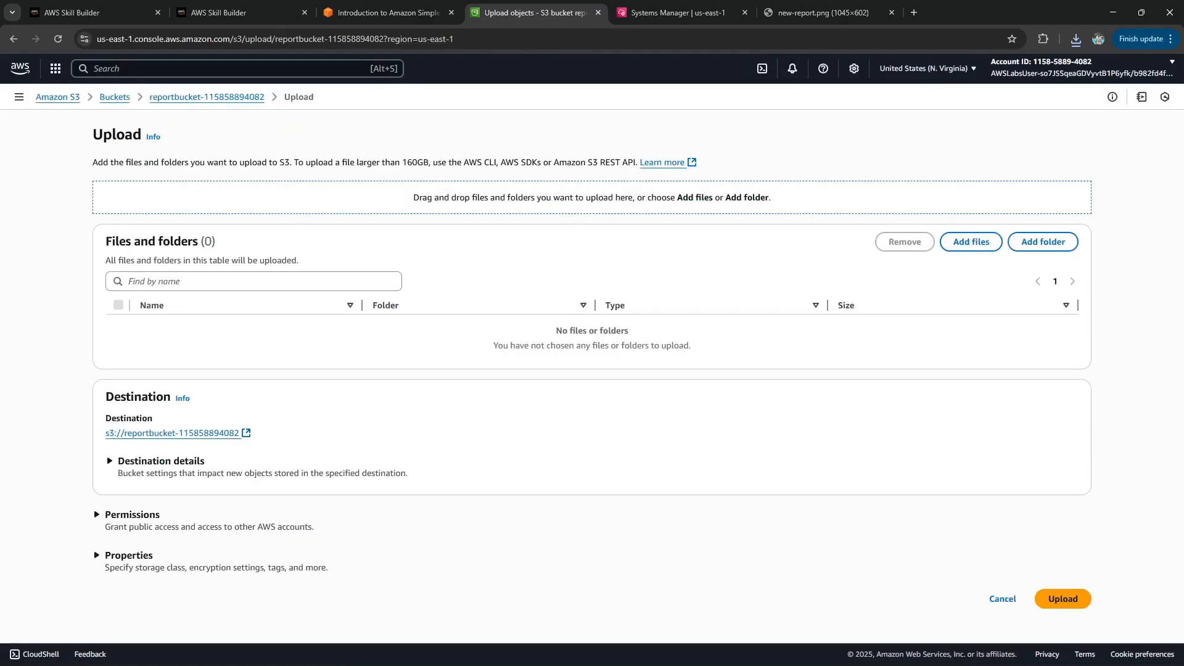
pyautogui.click(971, 241)
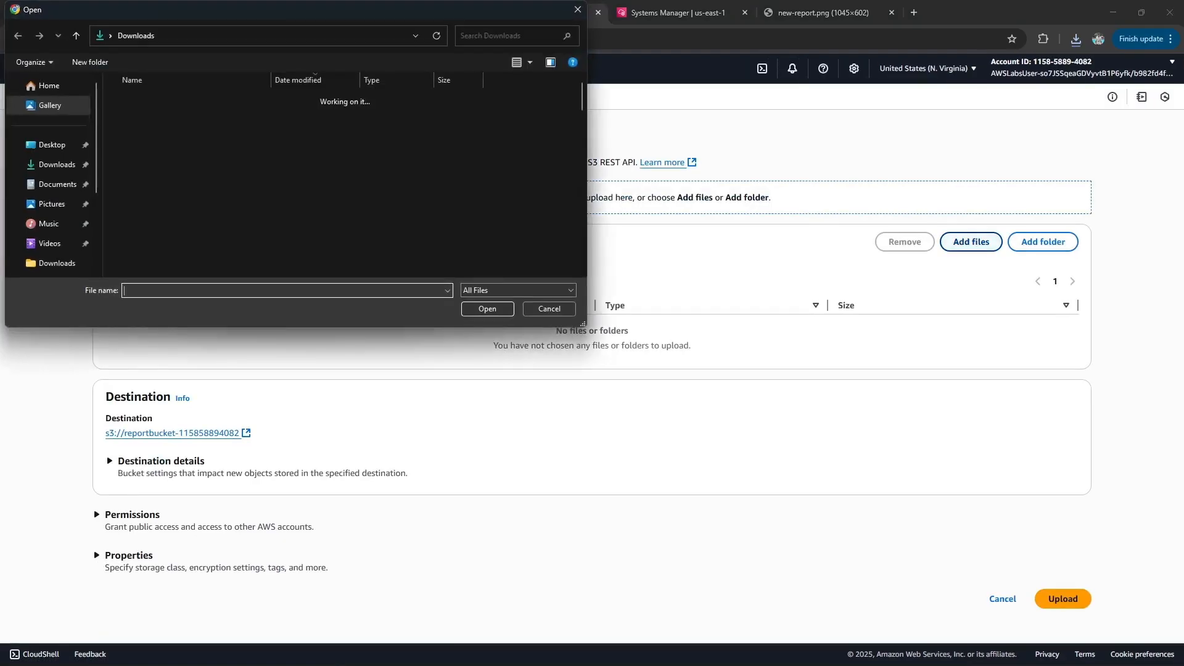
pyautogui.doubleClick(145, 116)
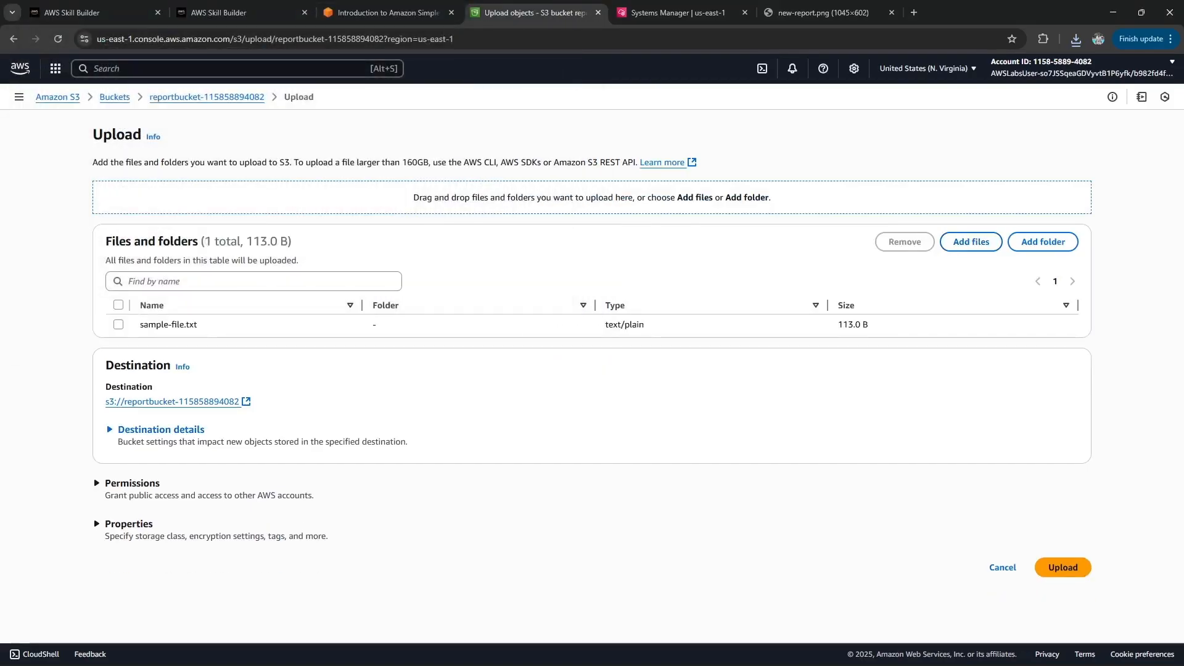
pyautogui.click(1062, 567)
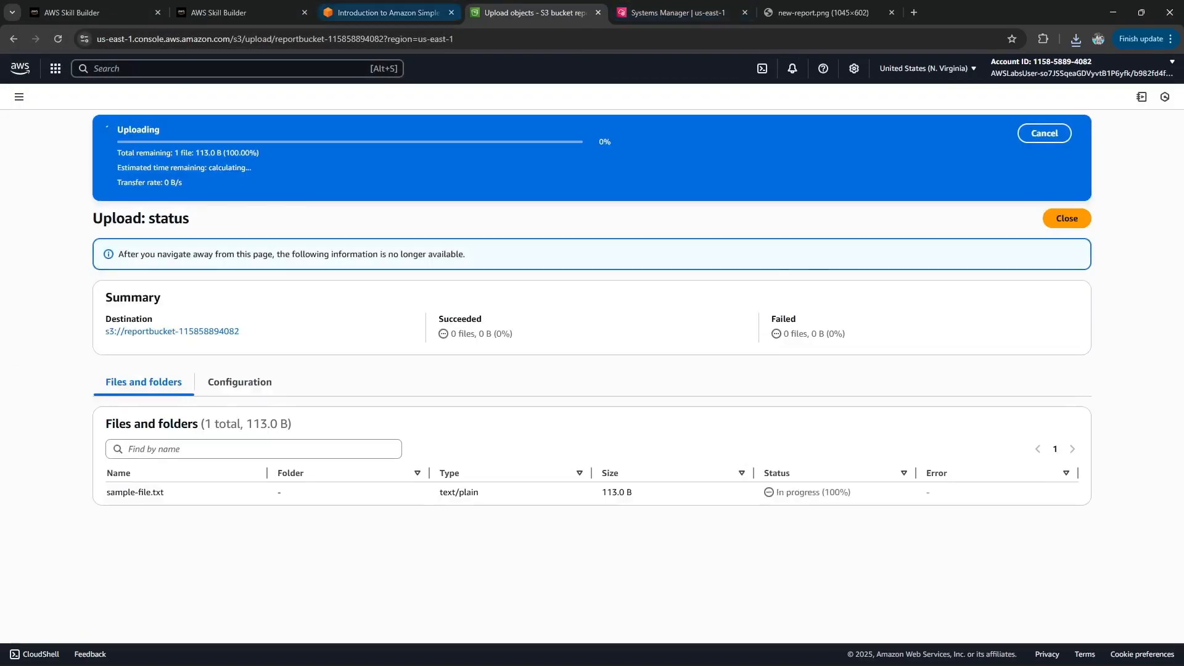
# Read lab guide steps 57 and 58, dismiss the Learning Assistant, and return to the S3 upload status page.
pyautogui.click(389, 12)
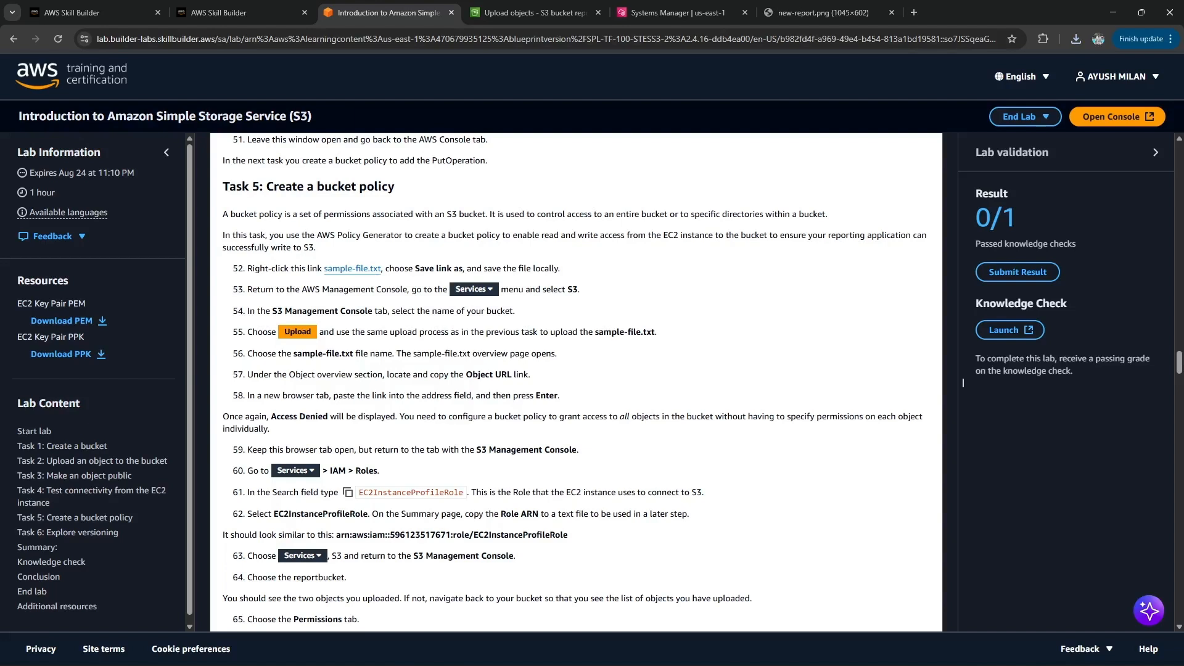
pyautogui.moveTo(465, 374); pyautogui.dragTo(511, 375)
pyautogui.moveTo(248, 396); pyautogui.dragTo(550, 395)
pyautogui.click(550, 396)
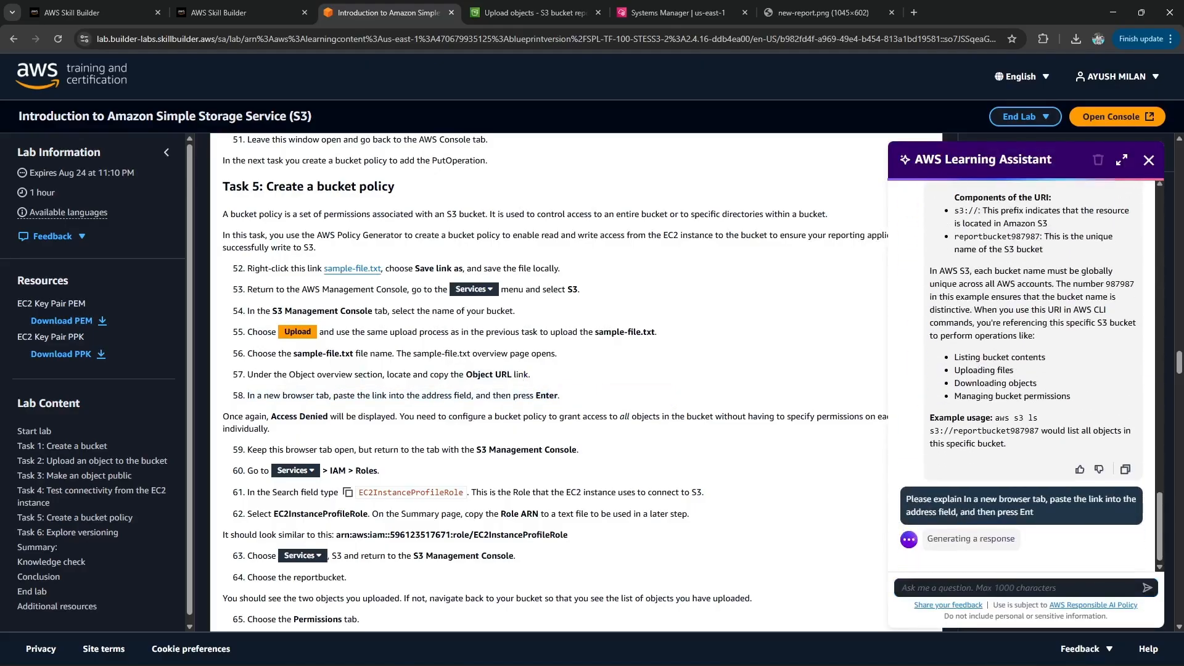
pyautogui.click(1148, 160)
pyautogui.click(678, 12)
pyautogui.click(535, 13)
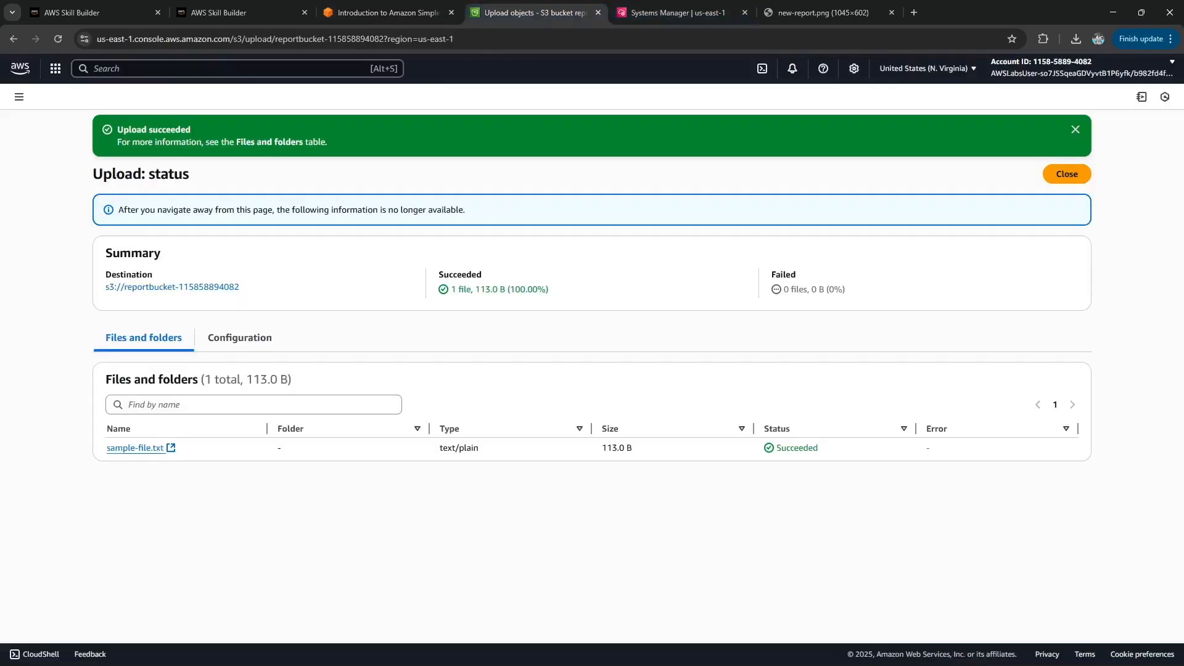
# Close the upload status and copy the Object URL of sample-file.txt in the report bucket.
pyautogui.click(1066, 173)
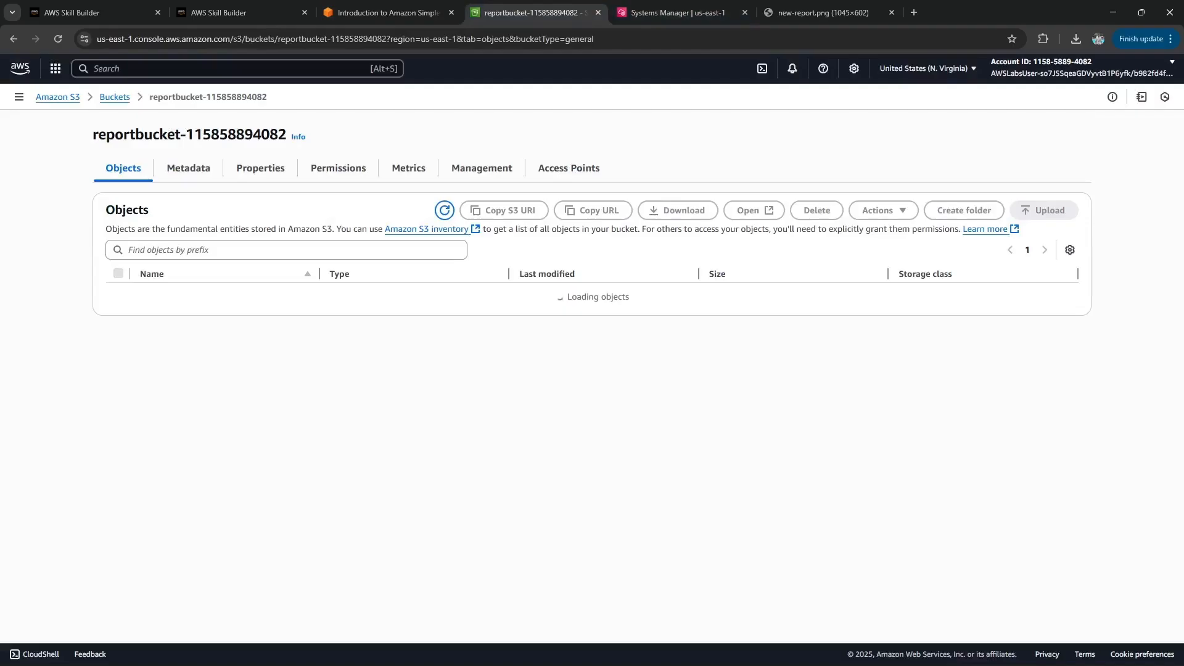
pyautogui.click(178, 314)
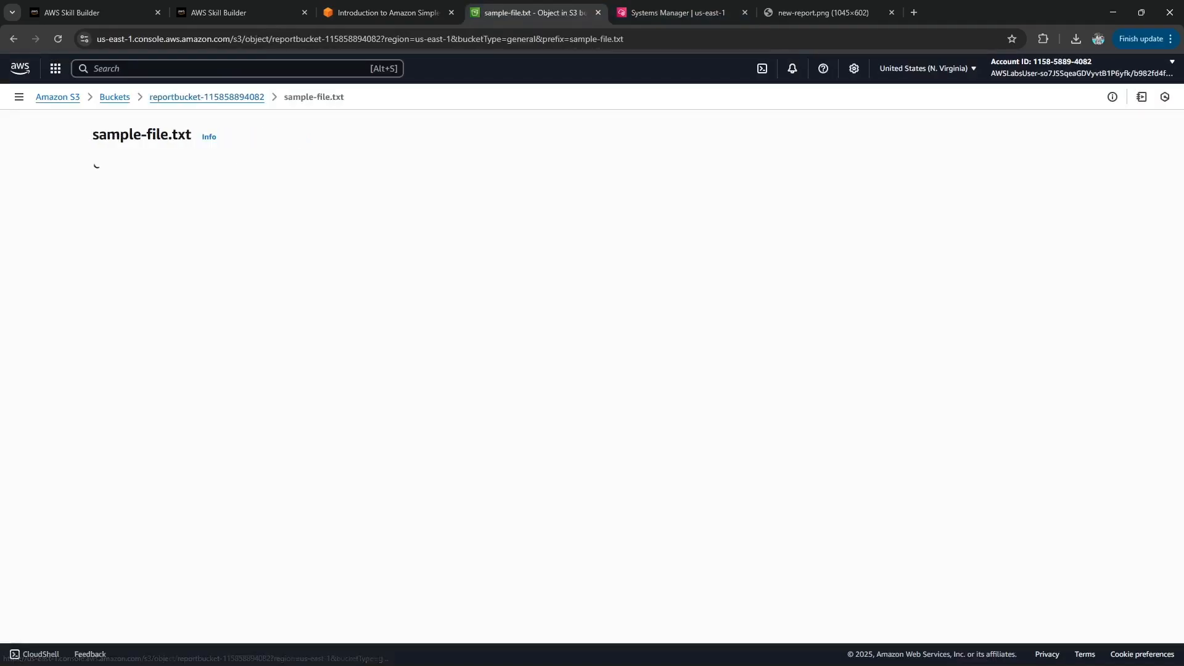
pyautogui.click(608, 361)
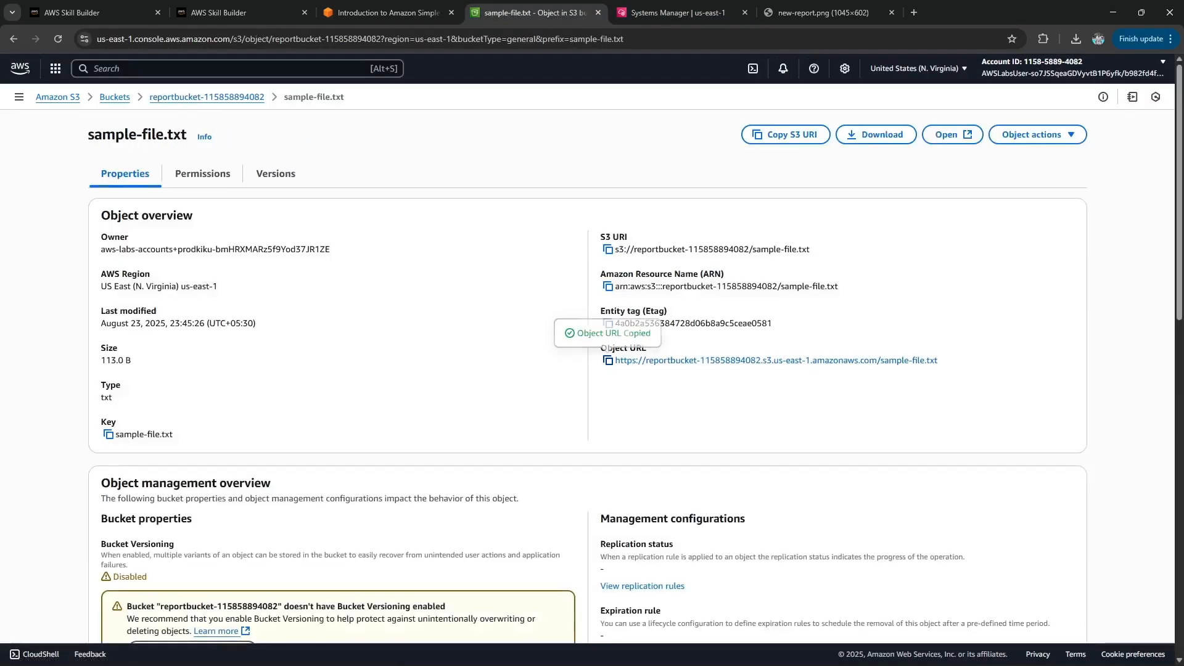
# Load the copied Object URL of sample-file.txt in a new browser tab.
pyautogui.hotkey('ctrl', 't')
pyautogui.hotkey('ctrl', 'v')
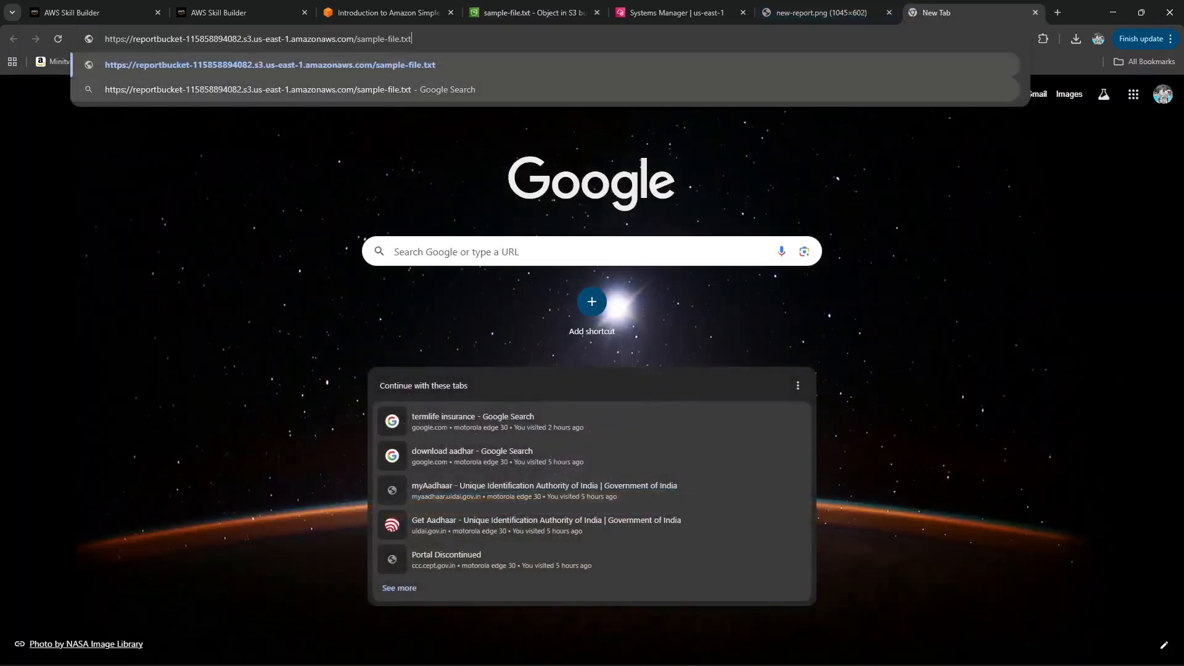
pyautogui.press('Return')
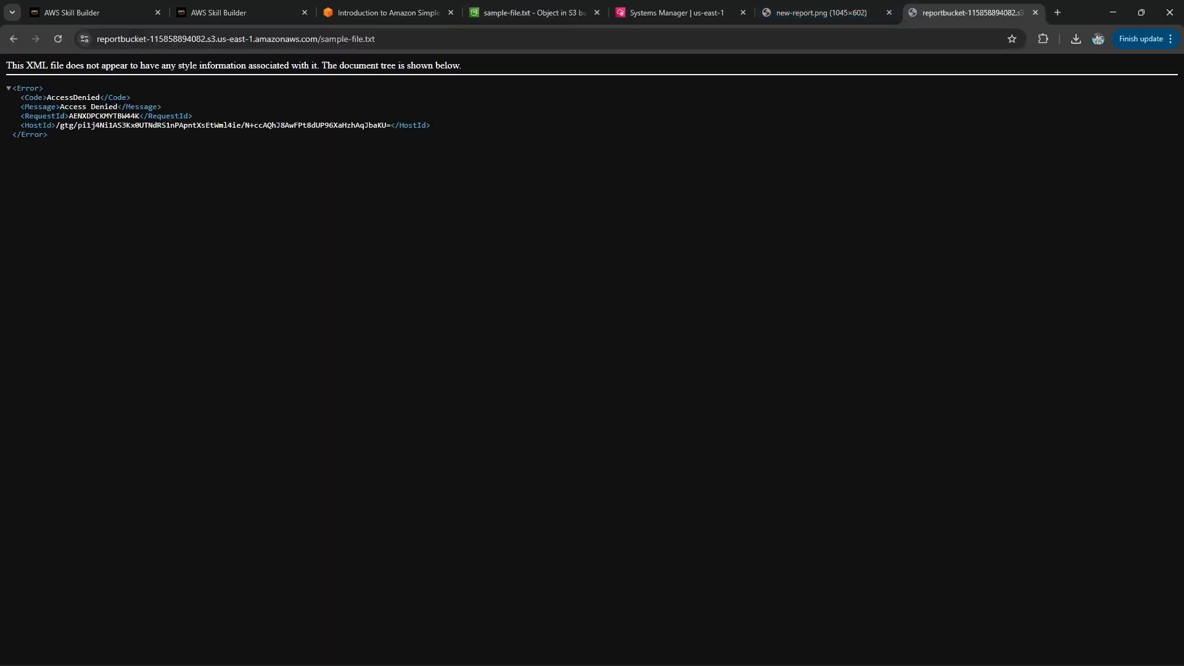
# Read lab guide steps 59 to 61 and copy the role name EC2InstanceProfileRole.
pyautogui.click(389, 12)
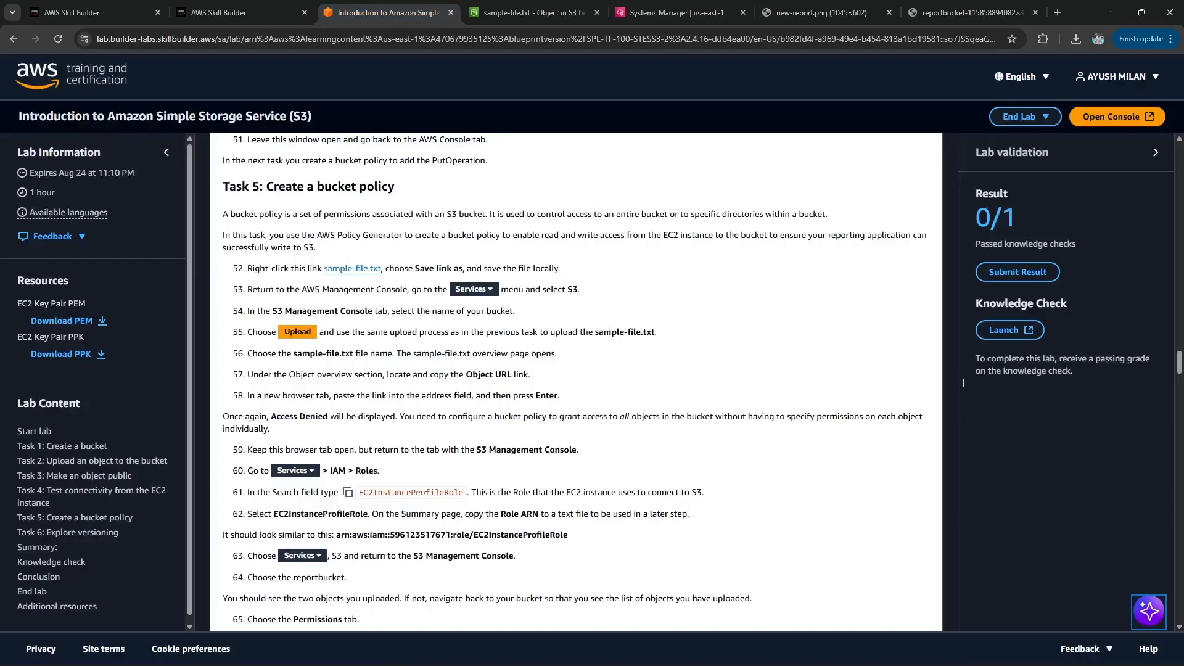
pyautogui.scroll(-2, 962, 382)
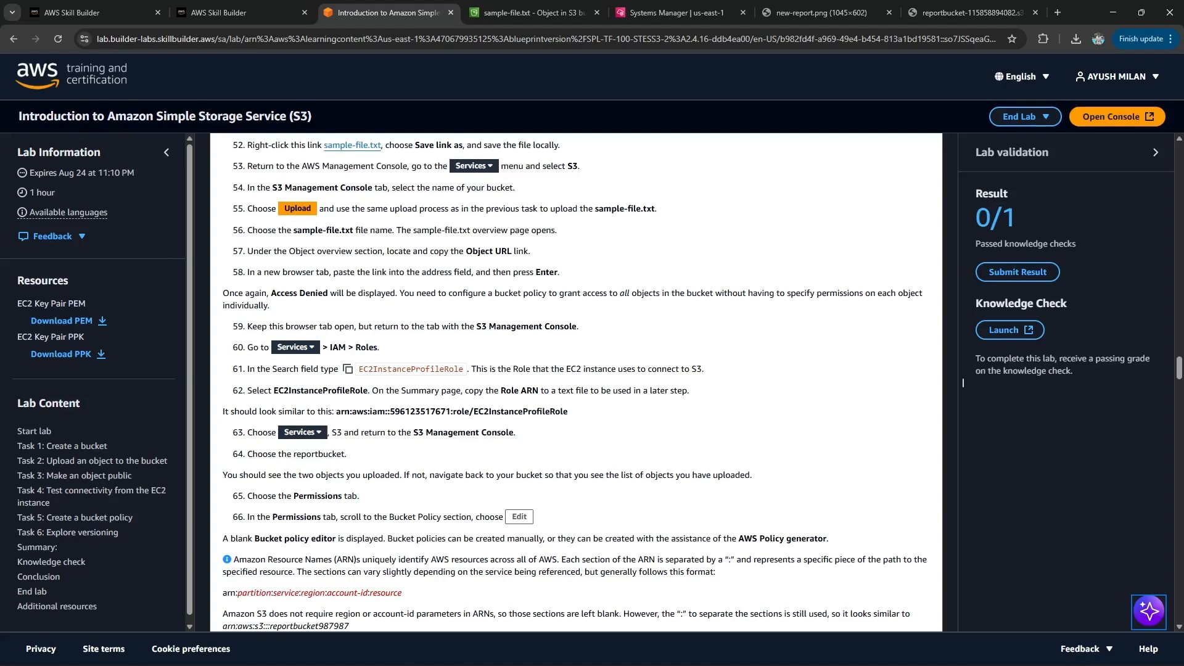
pyautogui.moveTo(374, 327); pyautogui.dragTo(412, 327)
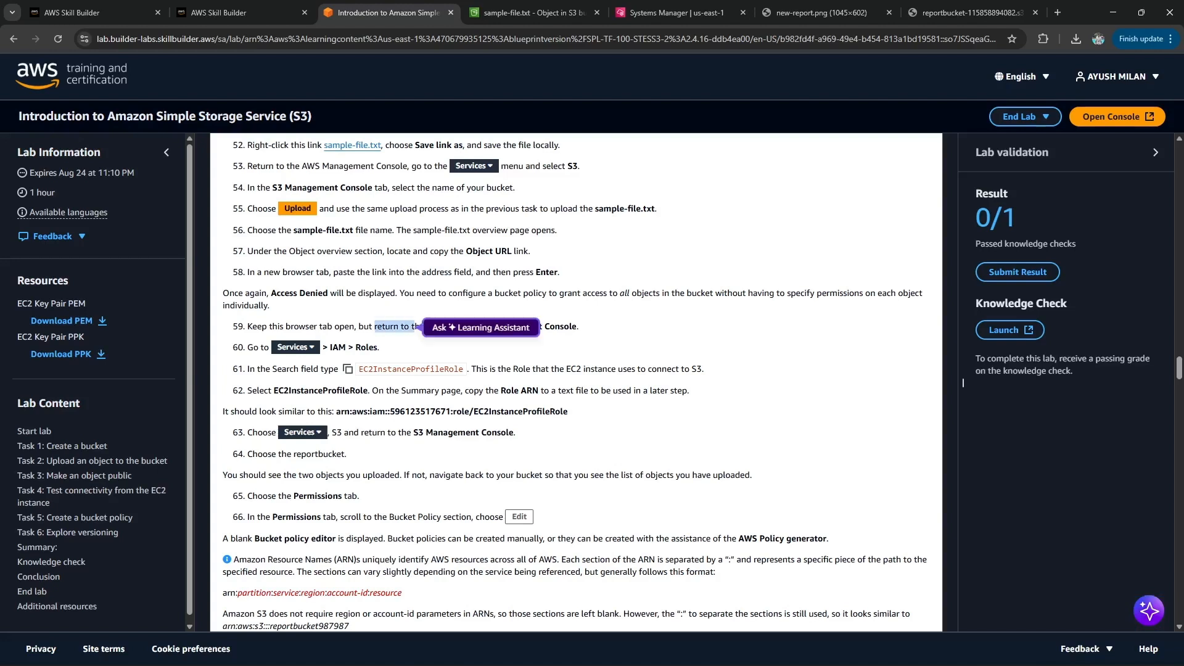
pyautogui.click(412, 328)
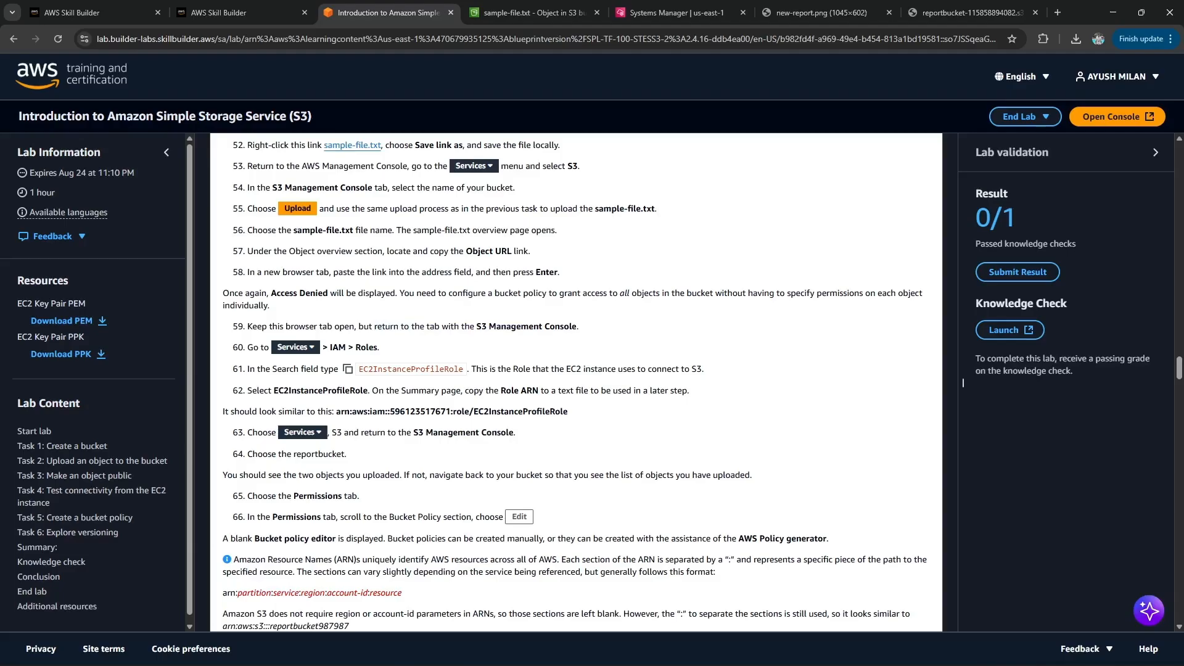
pyautogui.scroll(-1, 962, 382)
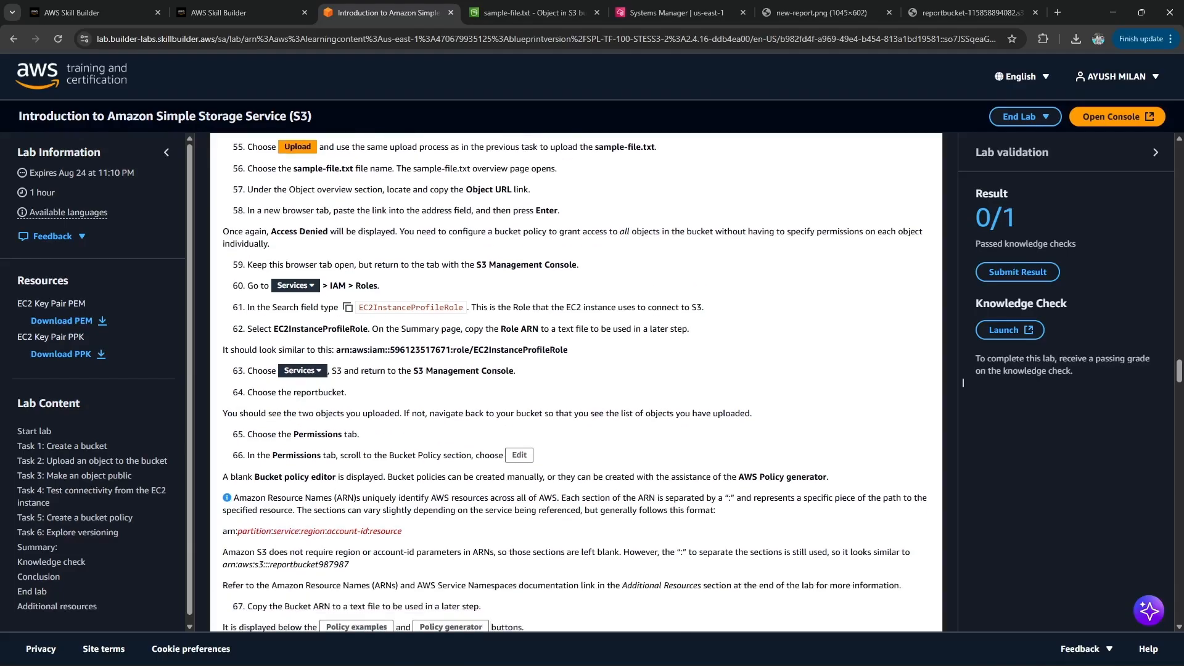
pyautogui.click(348, 307)
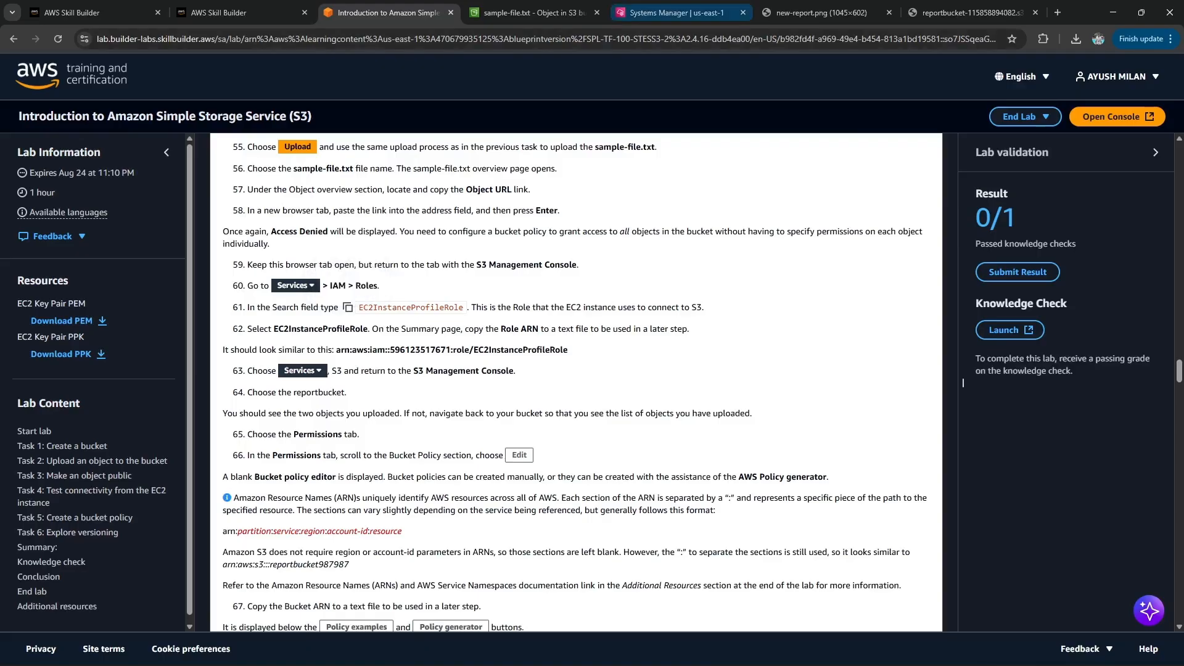
# Search the AWS console for iam and open the IAM Roles page.
pyautogui.click(529, 13)
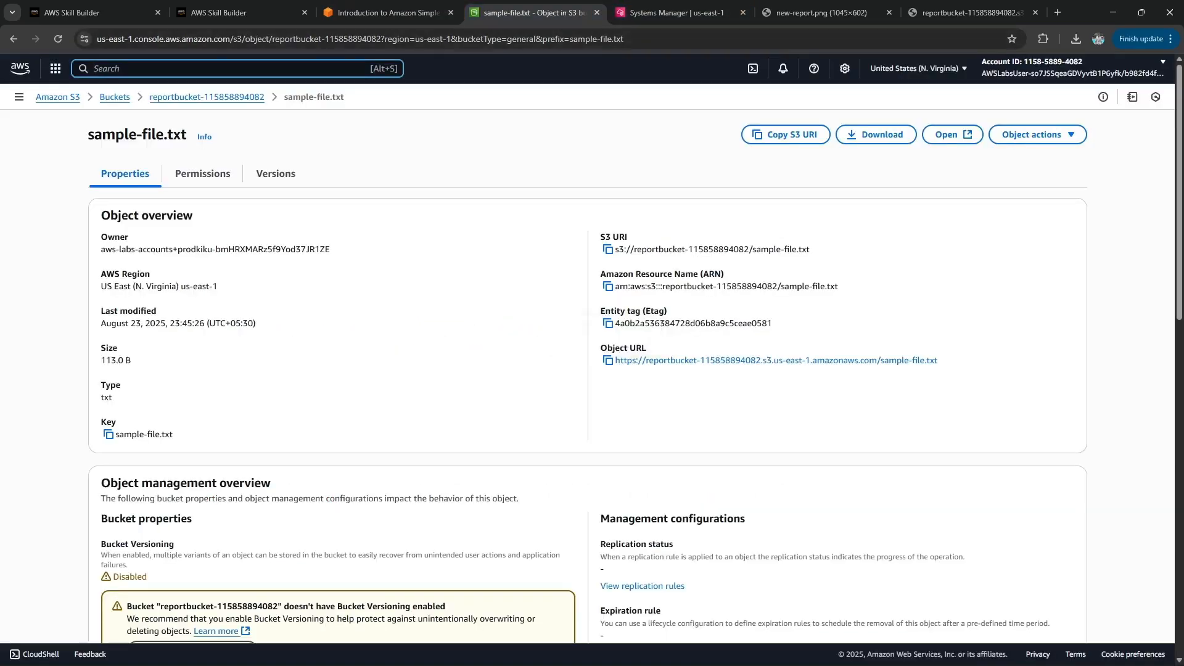
pyautogui.write('iam')
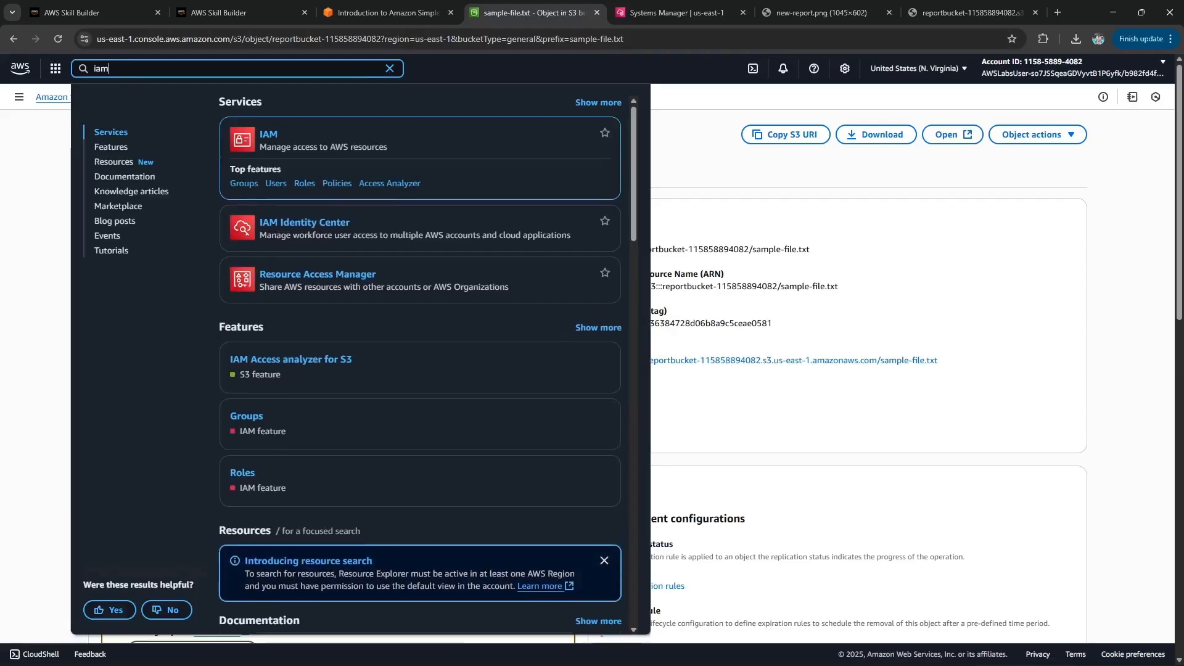
pyautogui.rightClick(302, 184)
pyautogui.click(302, 183)
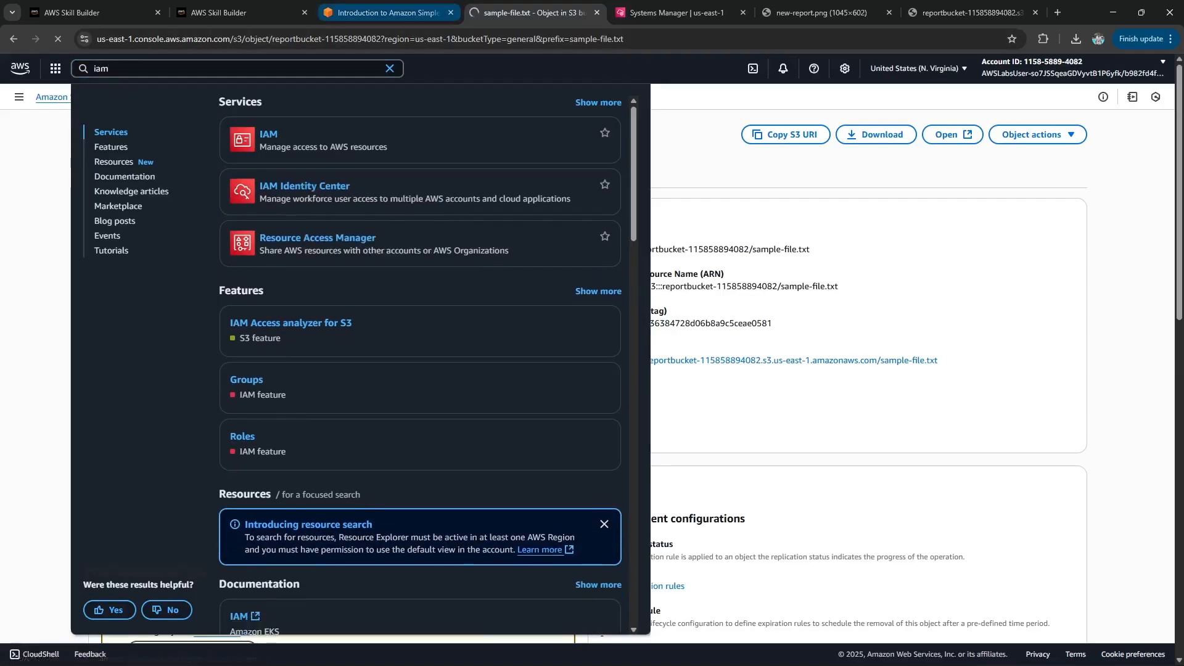
# Copy EC2InstanceProfileRole again from lab guide step 61 and search the IAM roles for it.
pyautogui.click(389, 12)
pyautogui.click(348, 307)
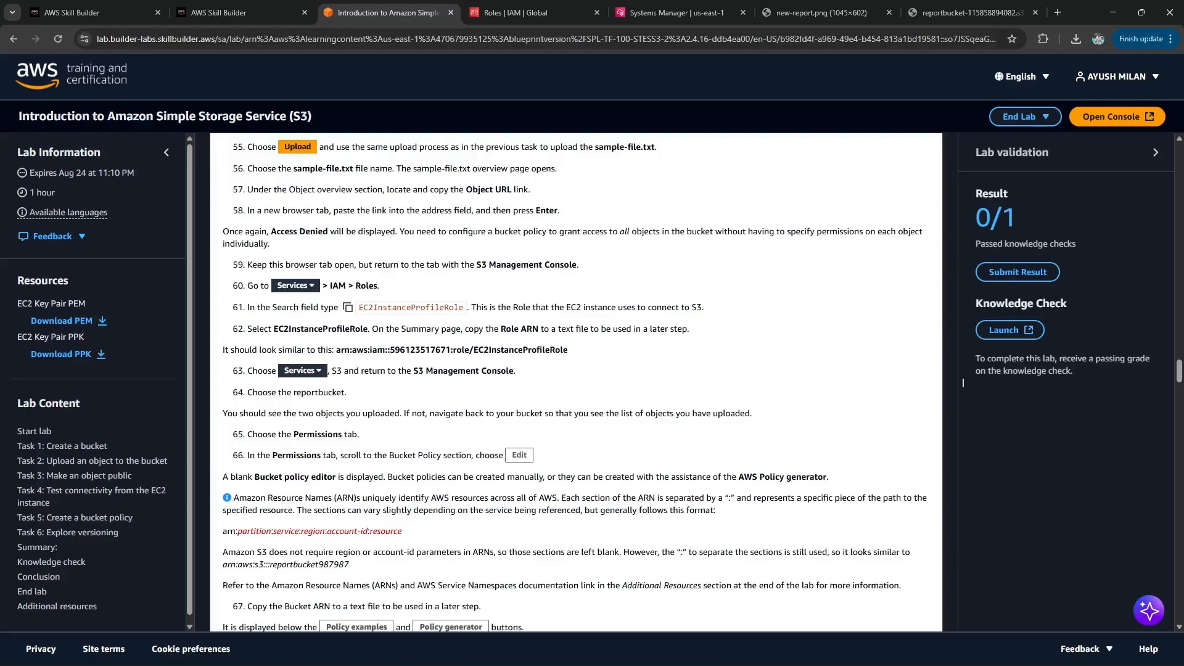
pyautogui.hotkey('ctrl', 'Tab')
pyautogui.click(387, 167)
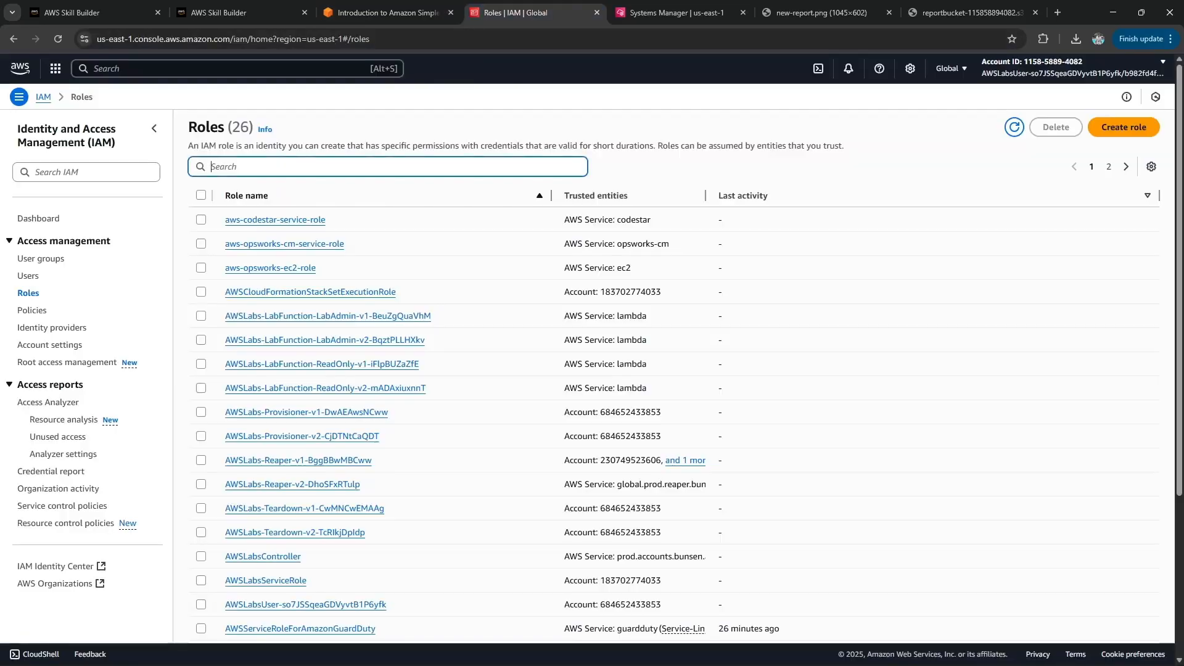
pyautogui.write('EC2InstanceProfileRole')
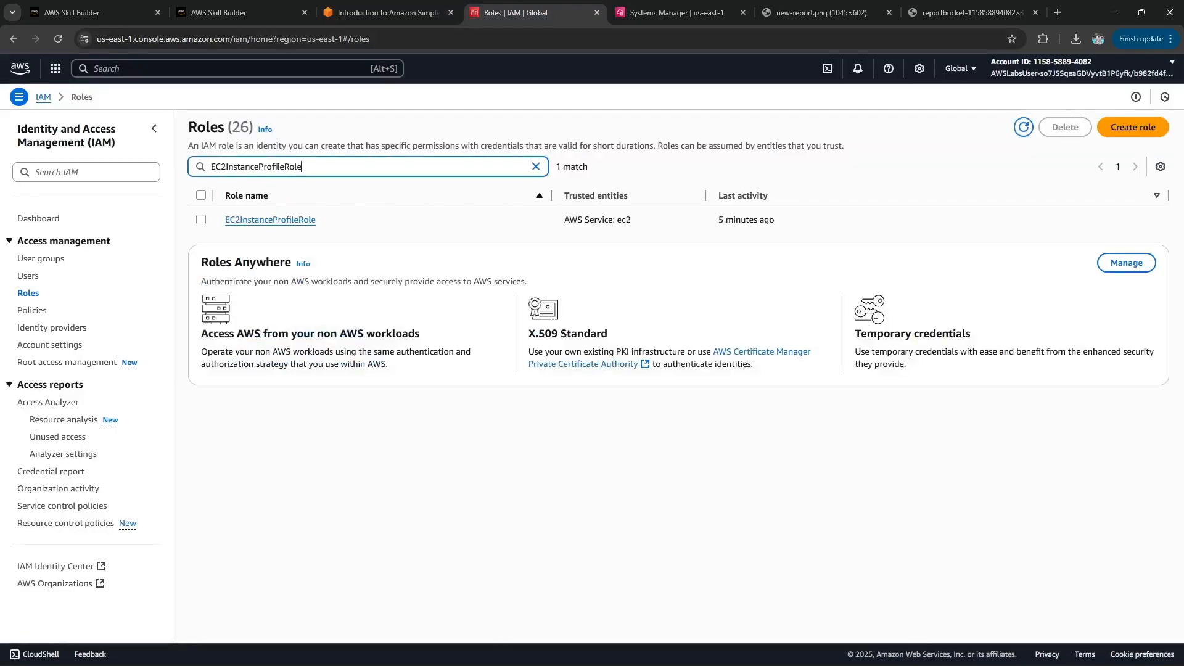
# Open the EC2InstanceProfileRole details, check lab guide step 62, and copy the role's ARN.
pyautogui.click(270, 219)
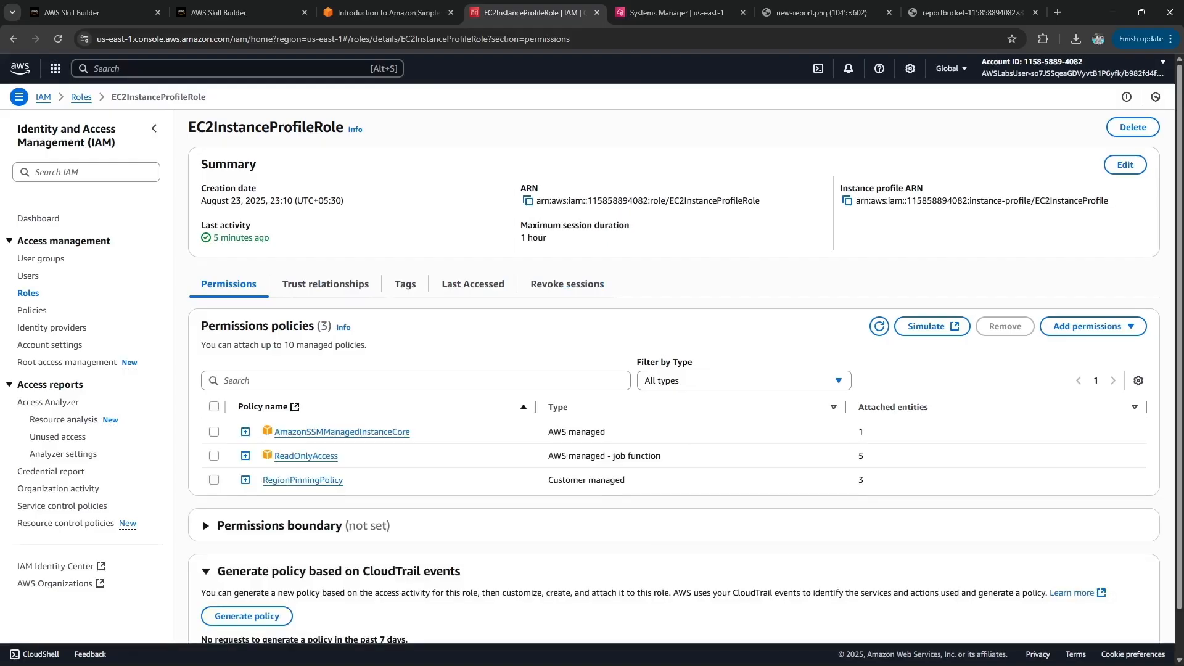
pyautogui.hotkey('ctrl', 'shift', 'Tab')
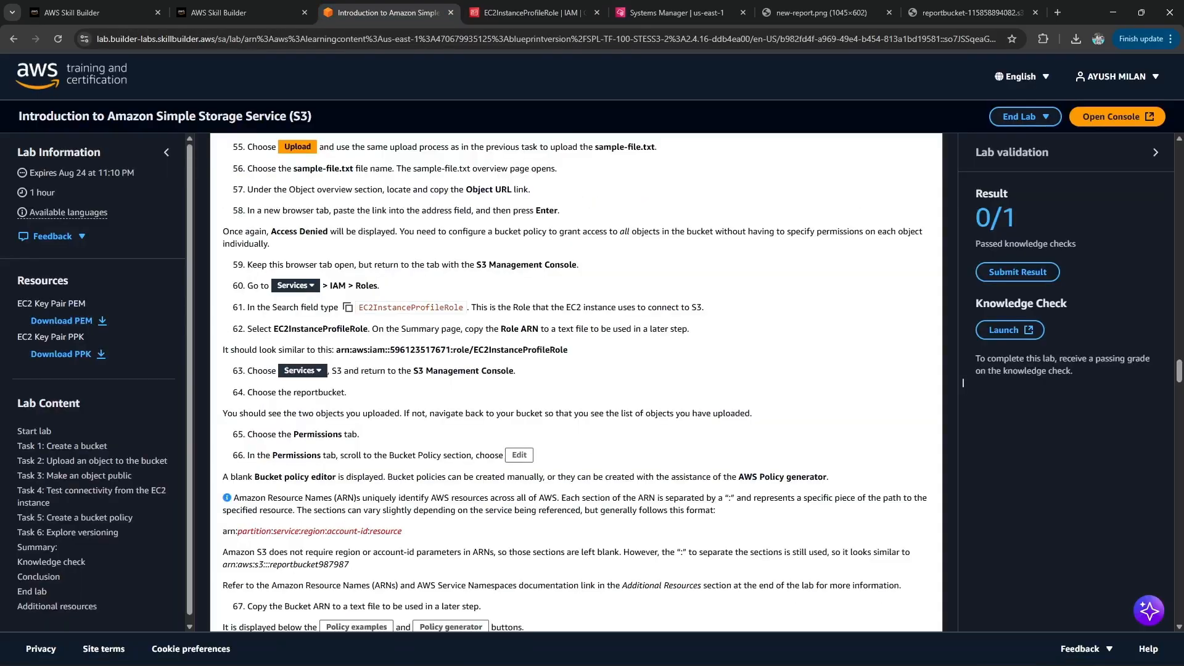
pyautogui.click(527, 12)
pyautogui.click(527, 199)
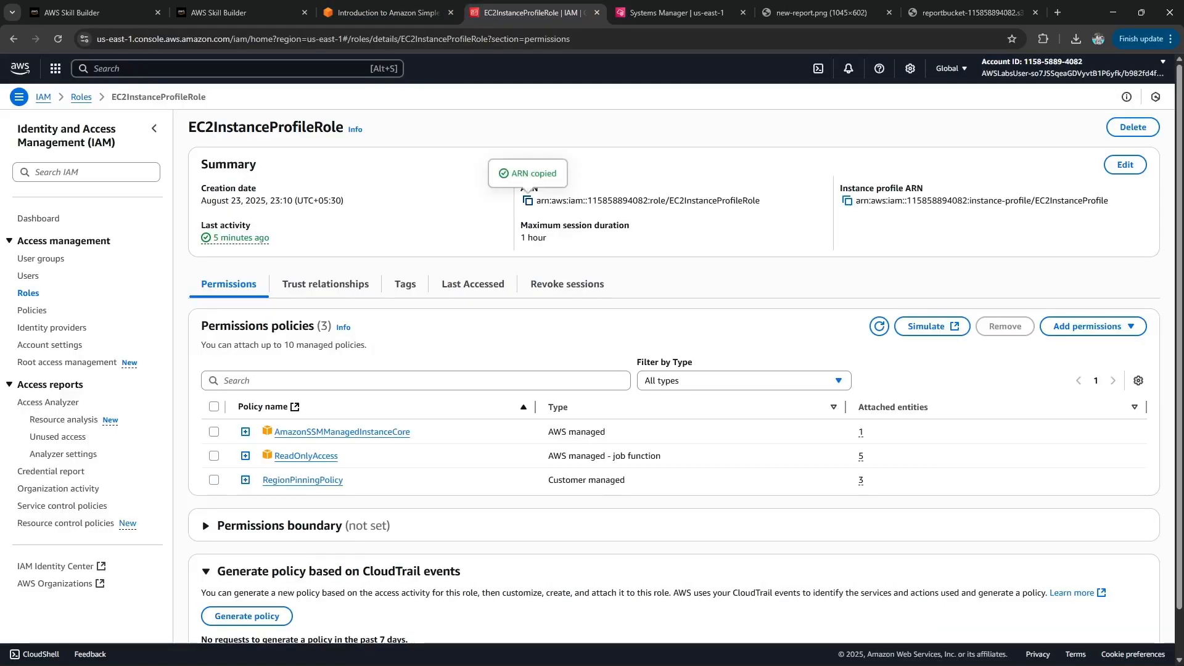
# Check lab guide steps 63 and 64, search the AWS console for s3, and open the reportbucket bucket.
pyautogui.hotkey('ctrl', 'shift', 'Tab')
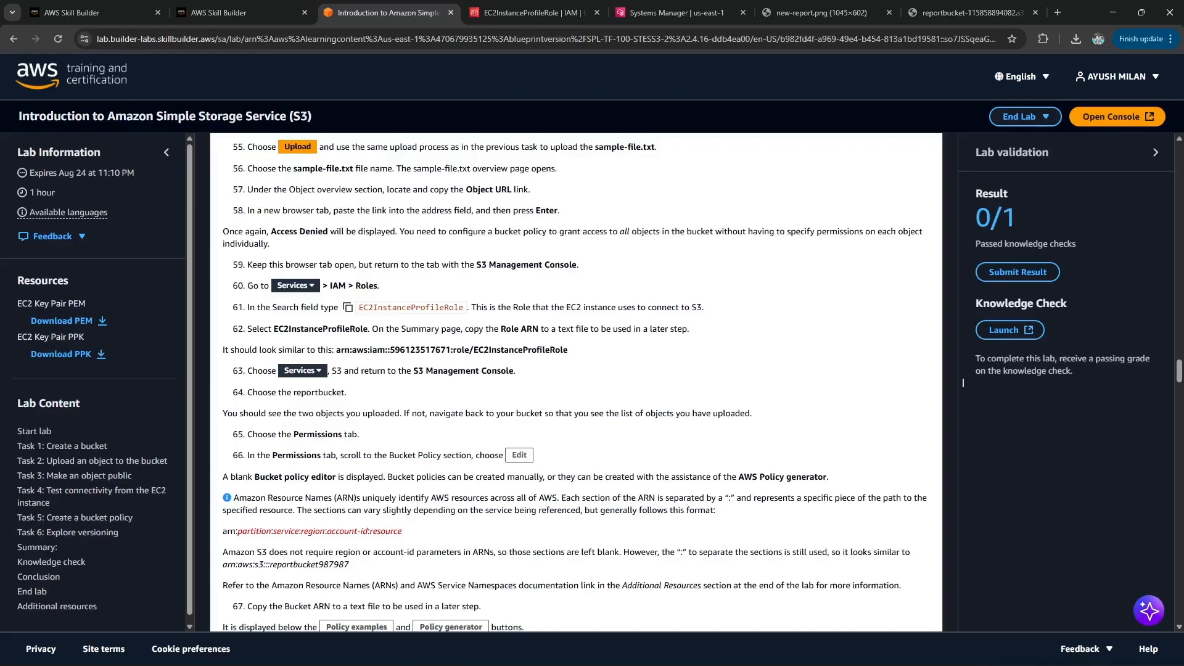
pyautogui.click(527, 13)
pyautogui.hotkey('alt', 's')
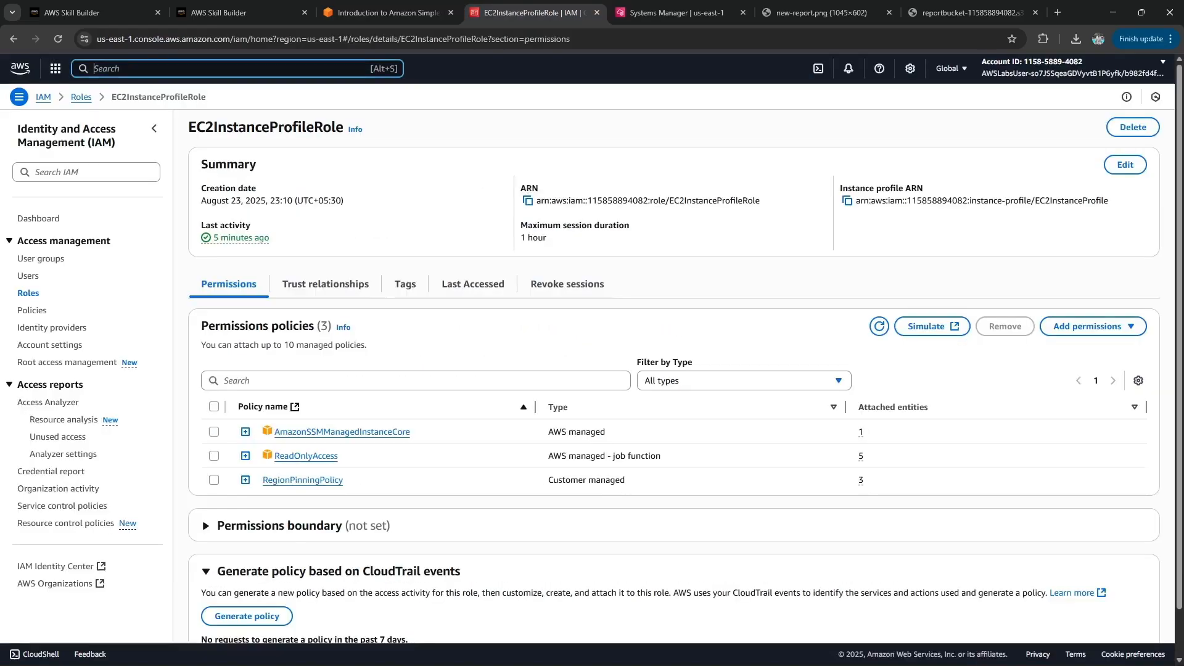
pyautogui.write('s3')
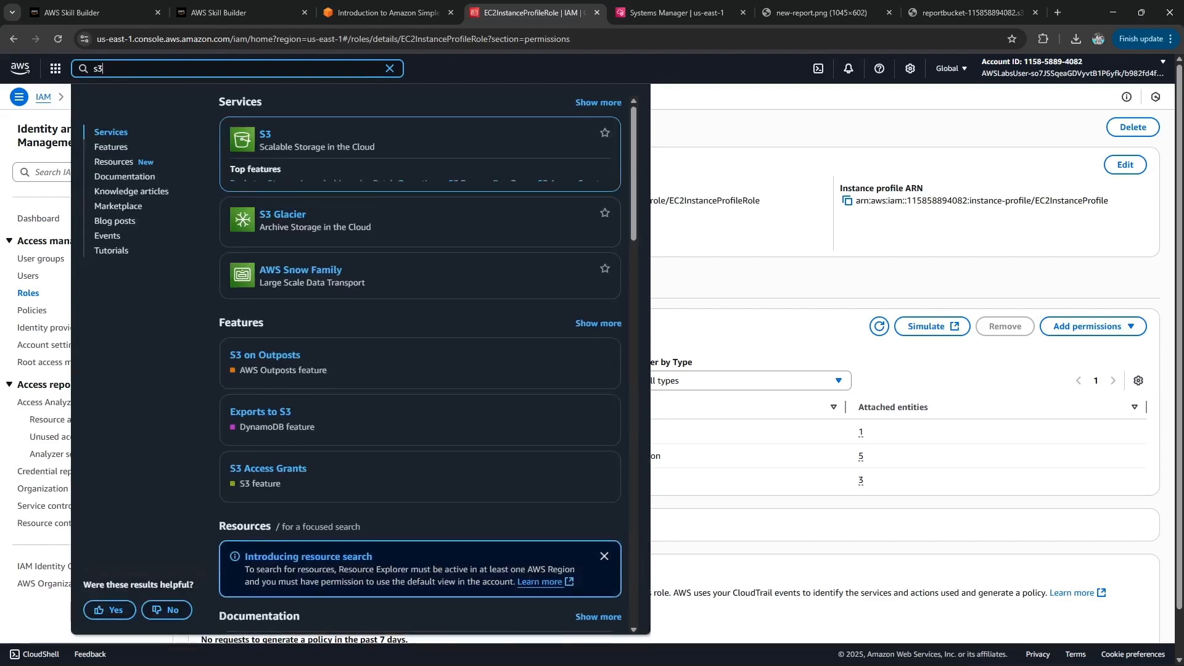
pyautogui.press('Return')
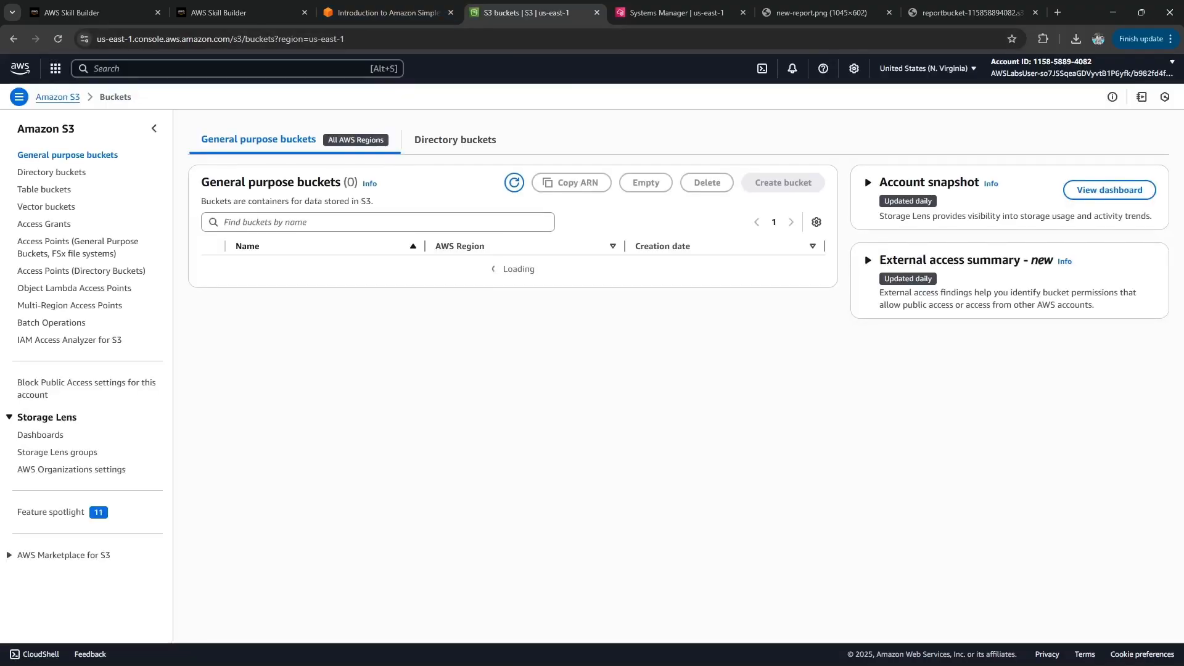
pyautogui.click(293, 329)
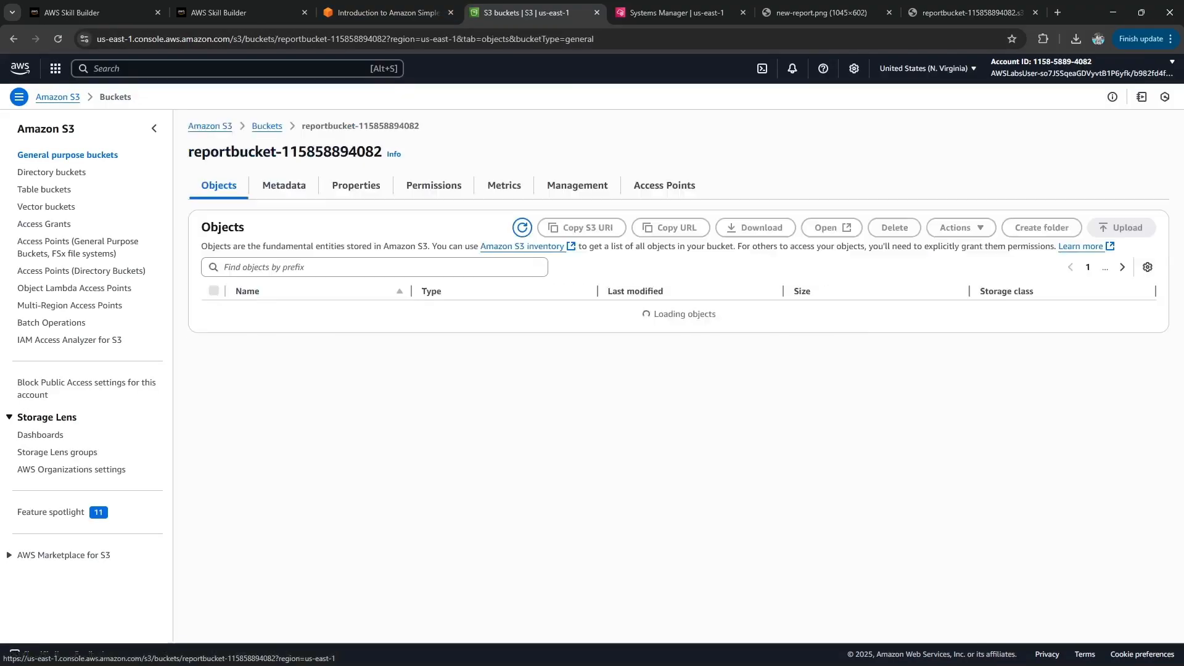
# Open the reportbucket's Permissions settings following lab guide step 65 and read the bucket policy instructions in steps 66 to 68.
pyautogui.hotkey('ctrl', 'shift', 'Tab')
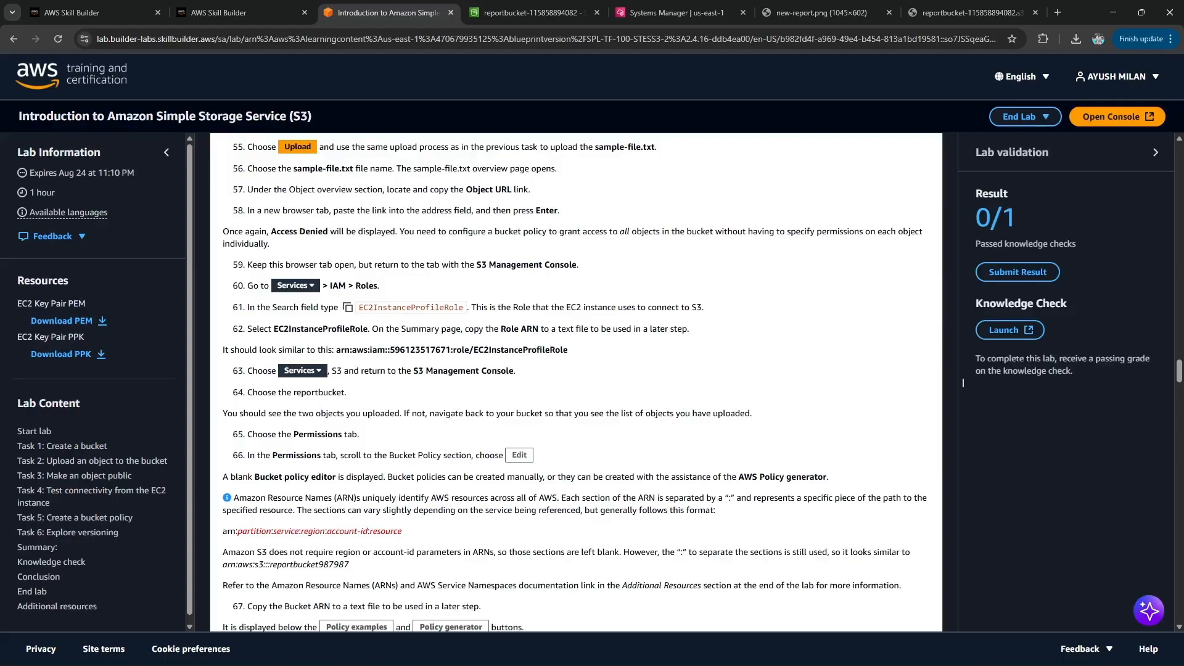
pyautogui.click(530, 13)
pyautogui.click(356, 168)
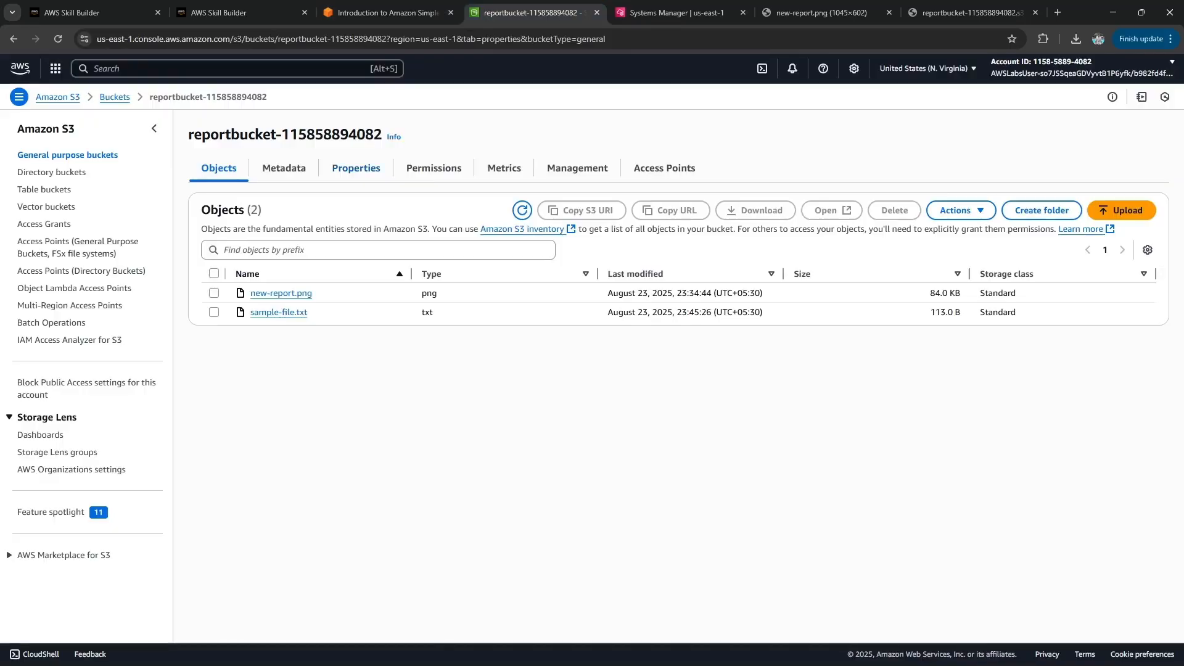
pyautogui.click(433, 168)
pyautogui.click(387, 12)
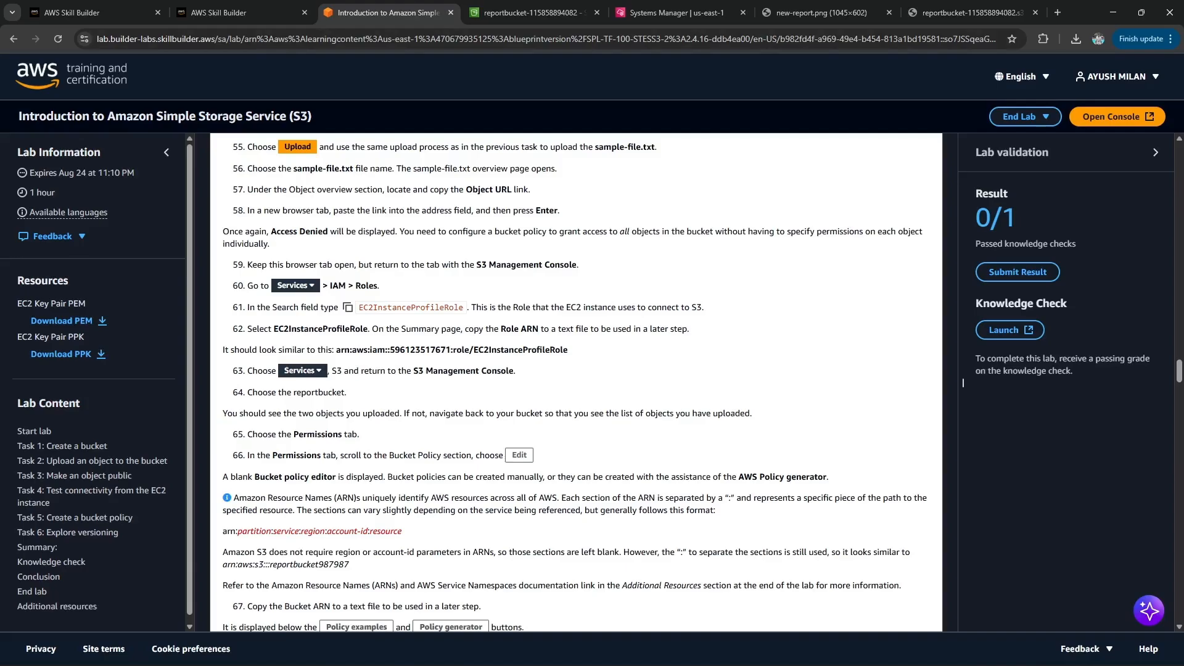
pyautogui.scroll(-3, 963, 383)
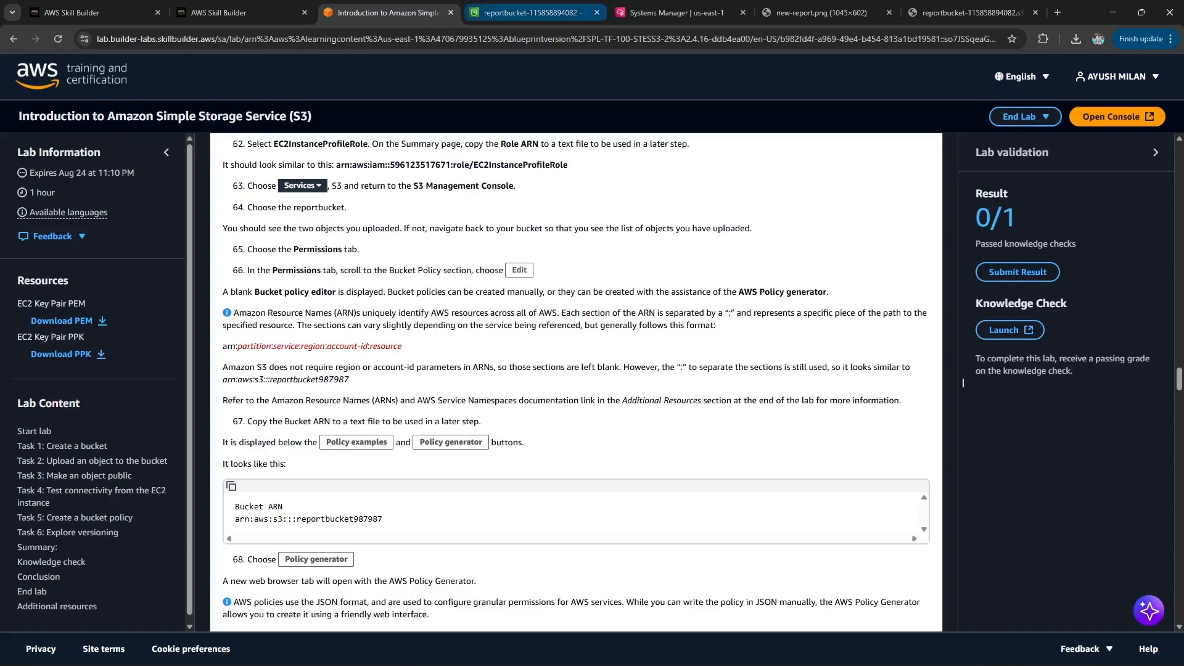
# Open the report bucket's policy for editing and consult the lab instructions on the Bucket ARN and policy contents.
pyautogui.click(527, 13)
pyautogui.click(1066, 449)
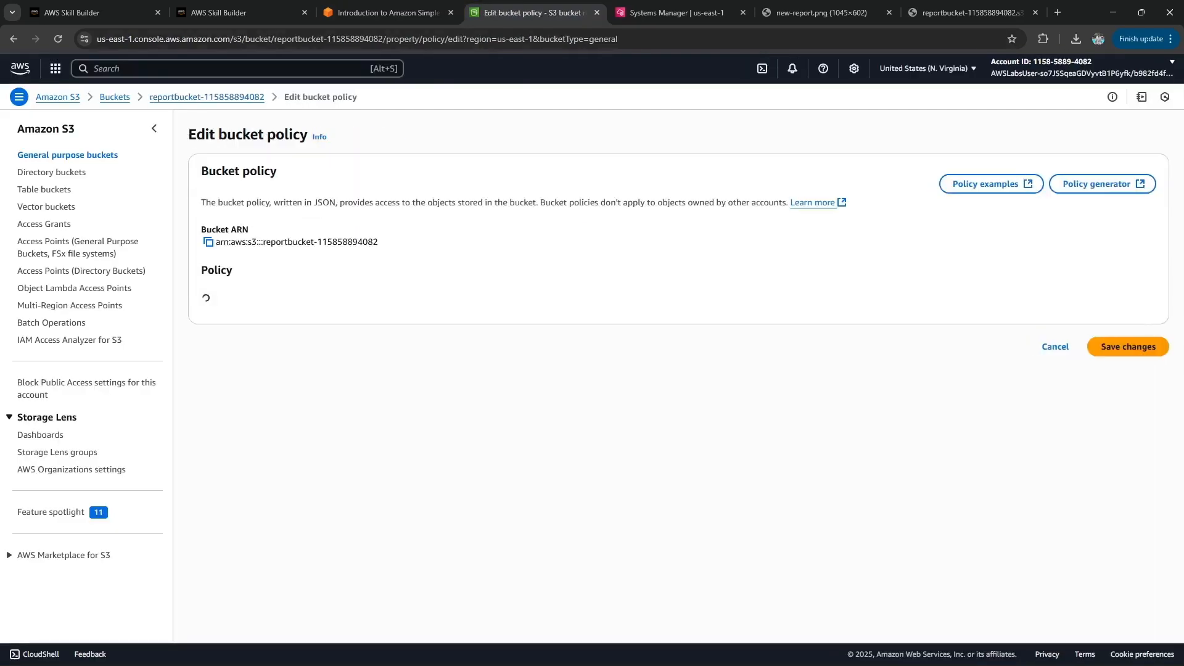
pyautogui.click(387, 12)
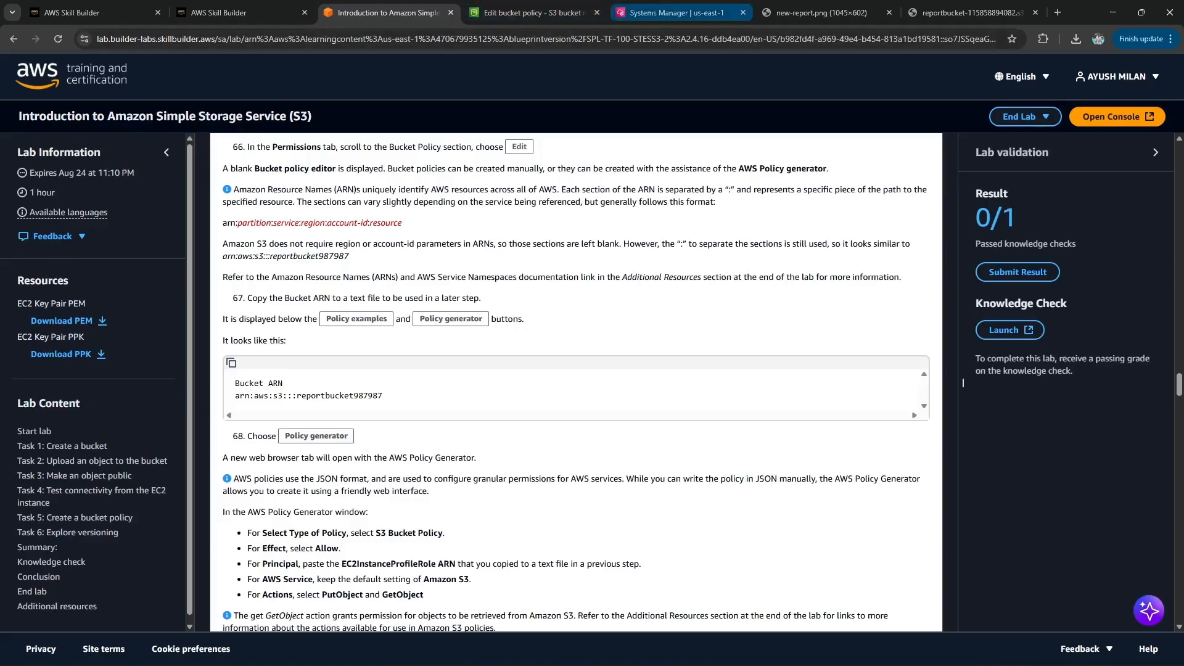
pyautogui.click(530, 13)
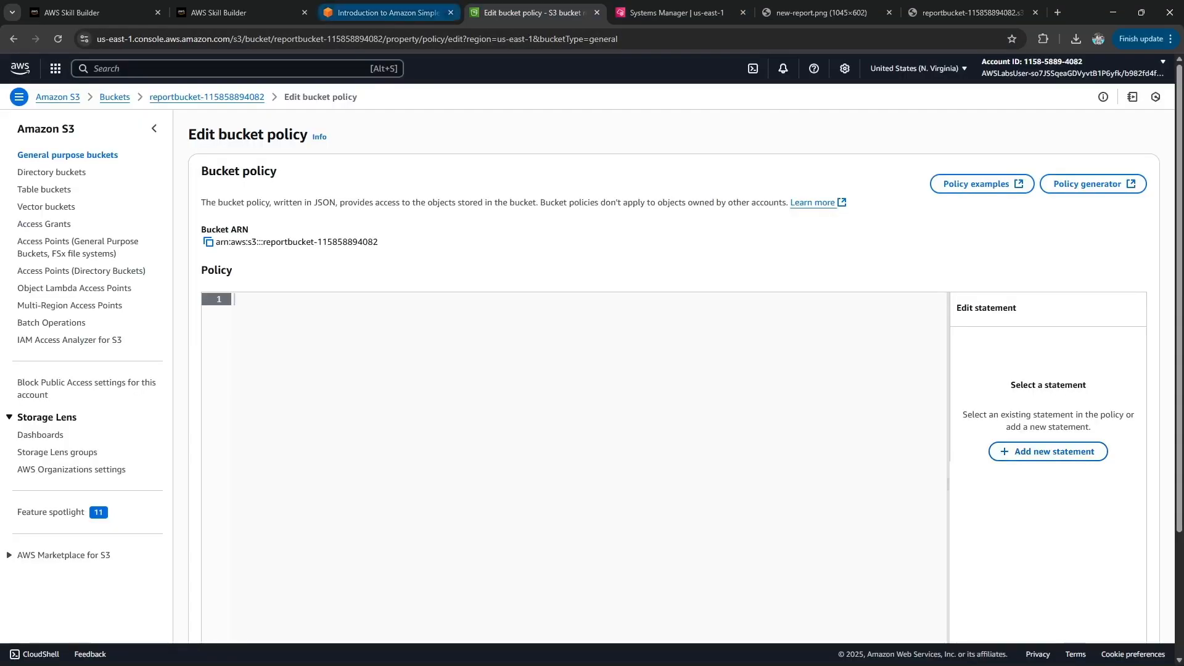
pyautogui.click(388, 12)
pyautogui.scroll(1, 962, 382)
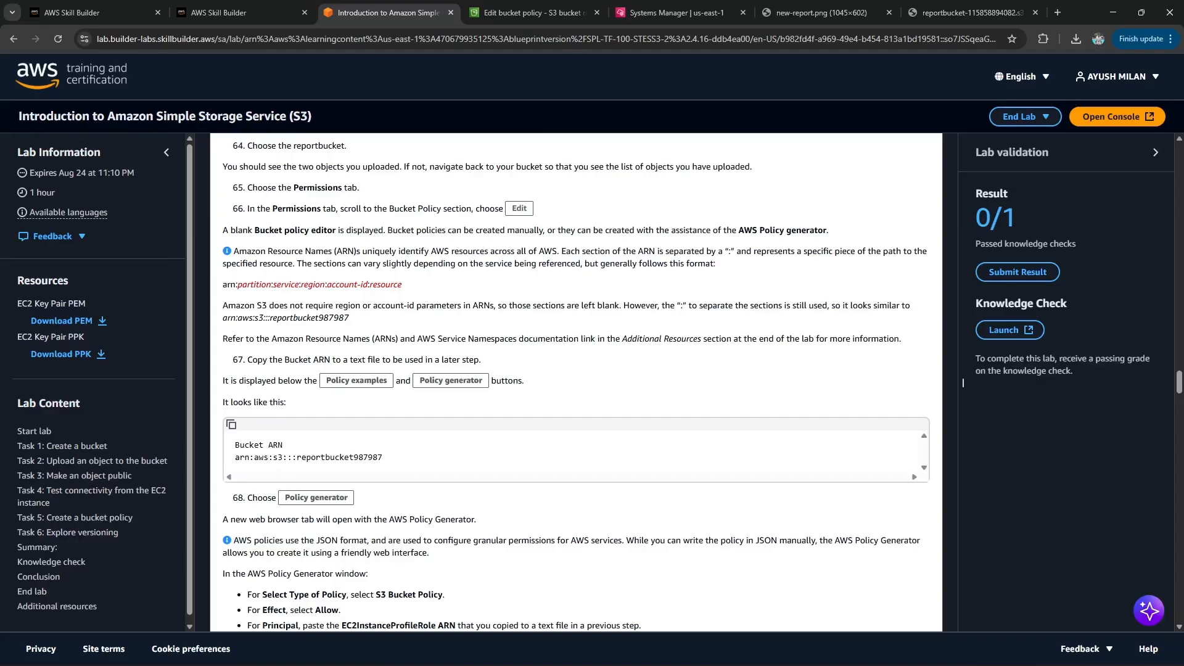
# Insert the lab's sample policy into the bucket policy and set its AWS principal to the copied EC2InstanceProfileRole ARN.
pyautogui.hotkey('ctrl', 'Tab')
pyautogui.moveTo(335, 363); pyautogui.dragTo(551, 363)
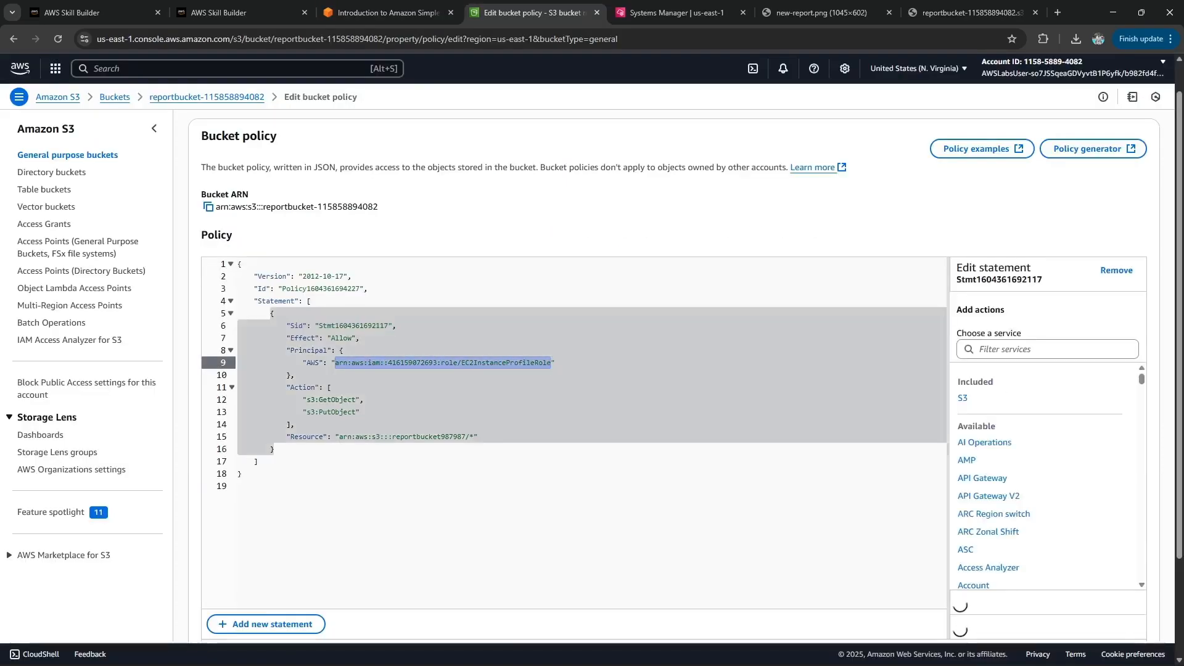
pyautogui.press('super+v')
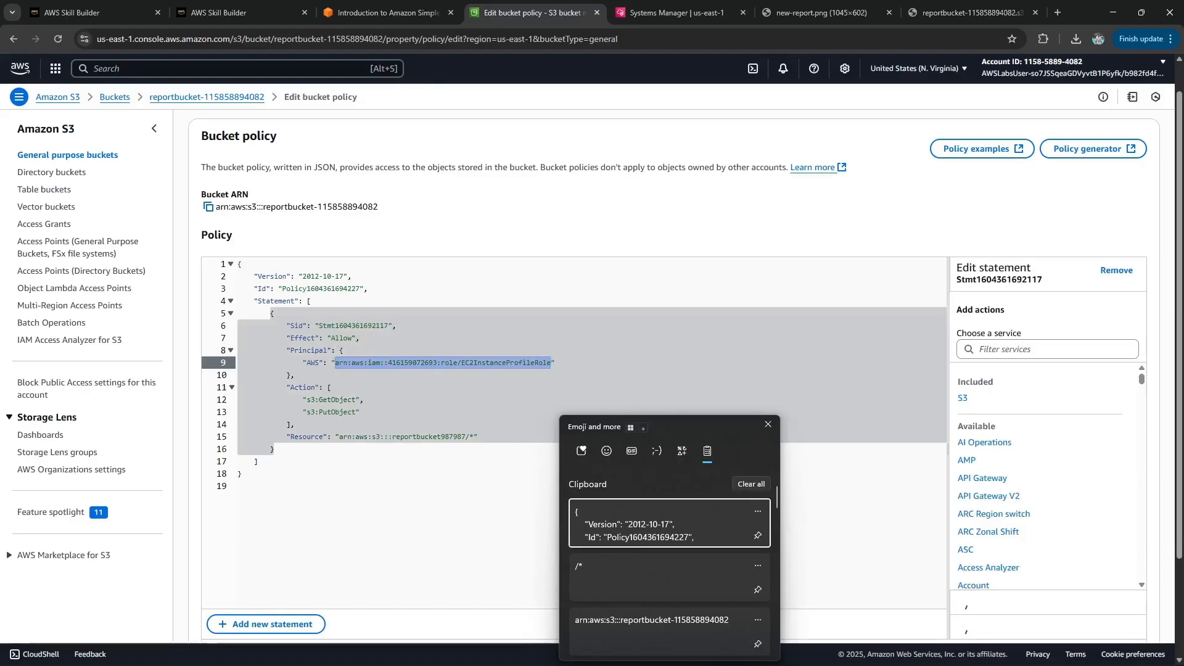
pyautogui.press('Down')
pyautogui.press('Down')
pyautogui.press('Down')
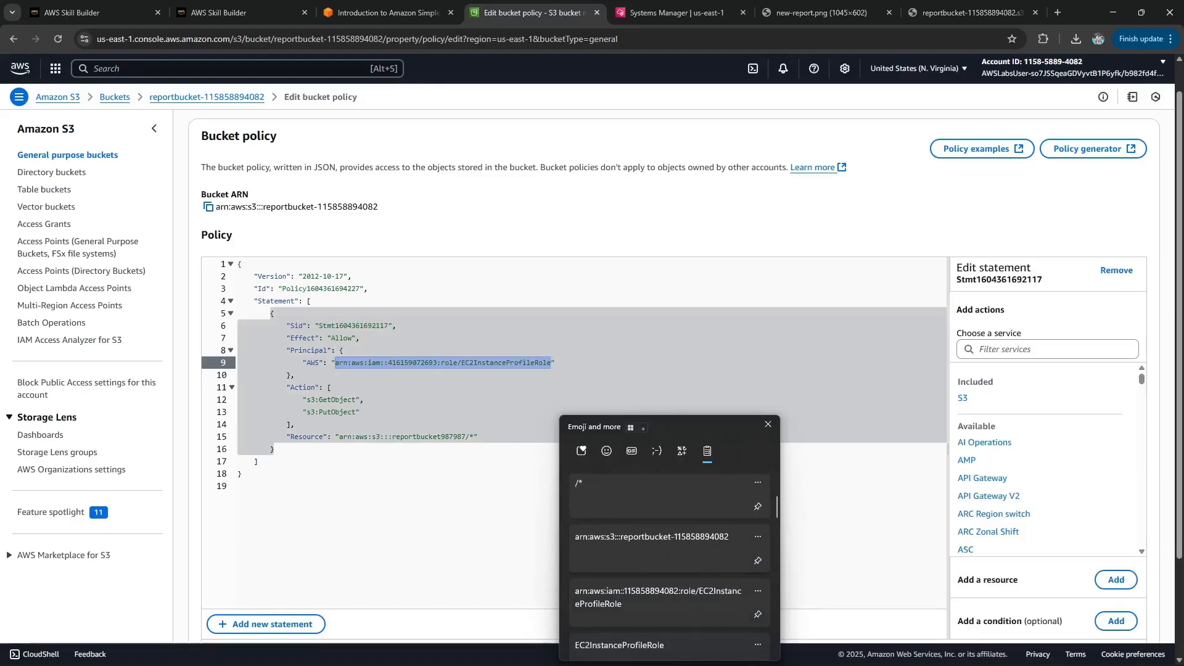
pyautogui.press('Return')
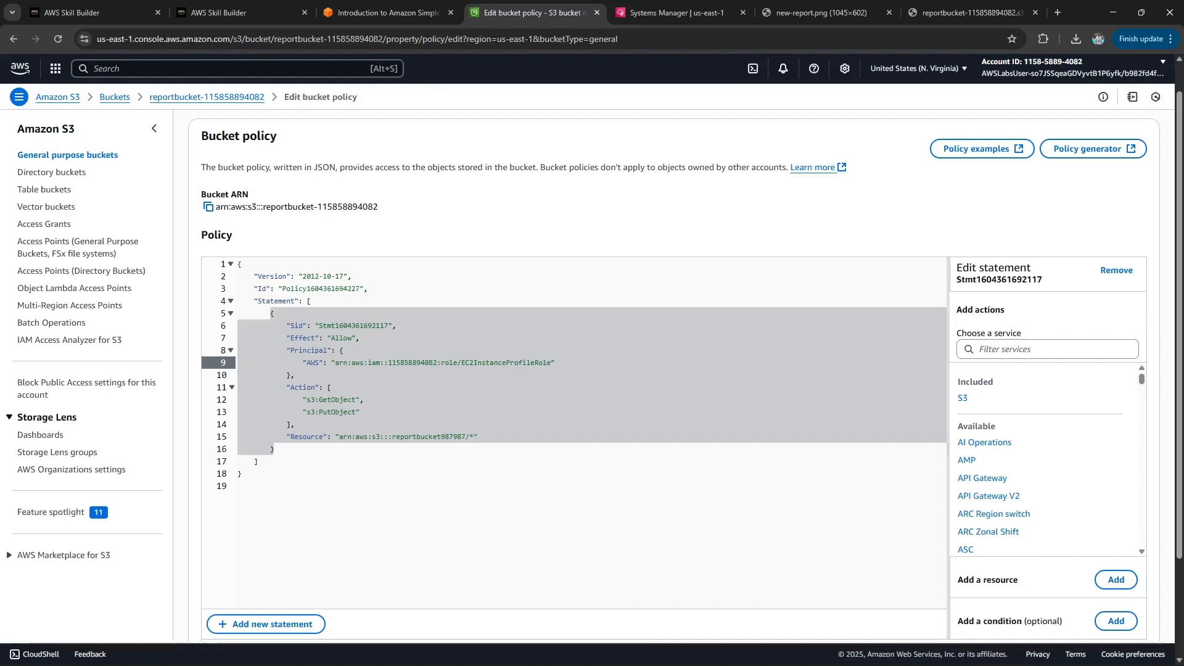
# Replace the sample bucket ARN in the policy's Resource line with the report bucket's copied ARN, ahead of /*.
pyautogui.moveTo(339, 436); pyautogui.dragTo(466, 436)
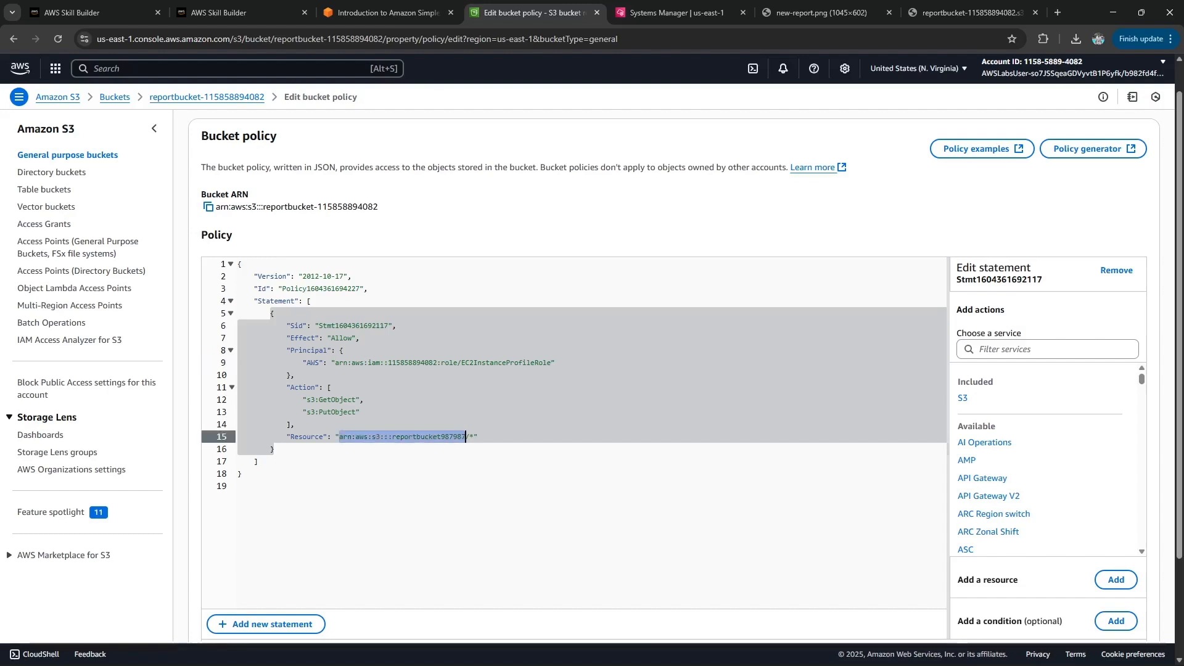
pyautogui.press('super+v')
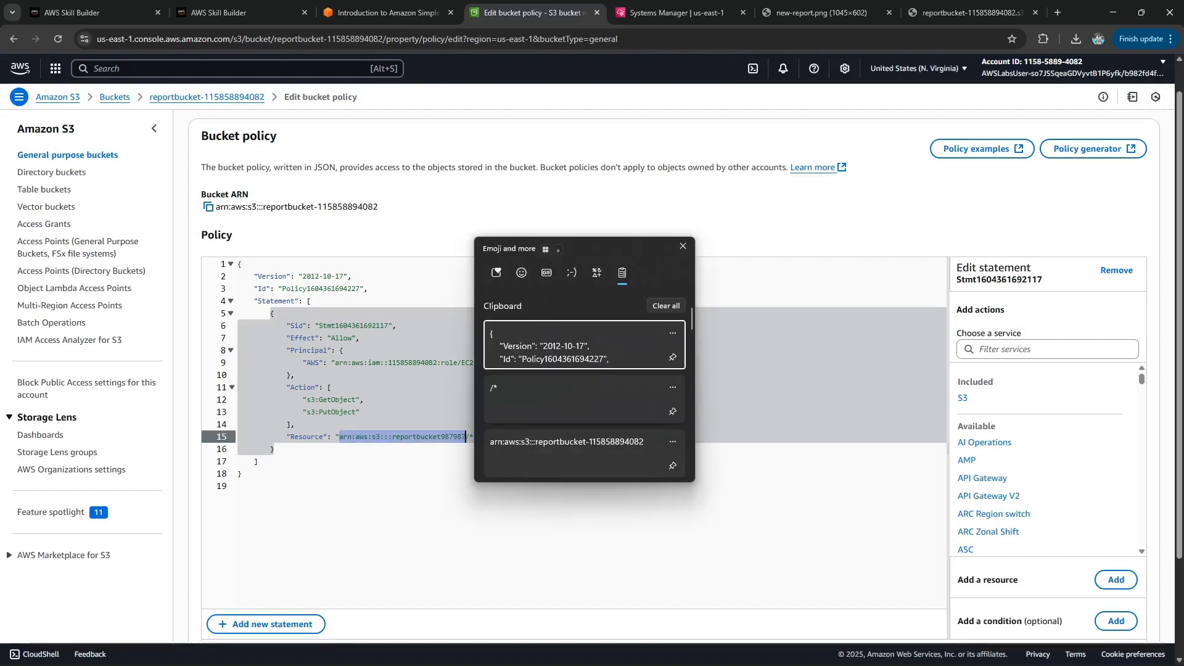
pyautogui.click(555, 448)
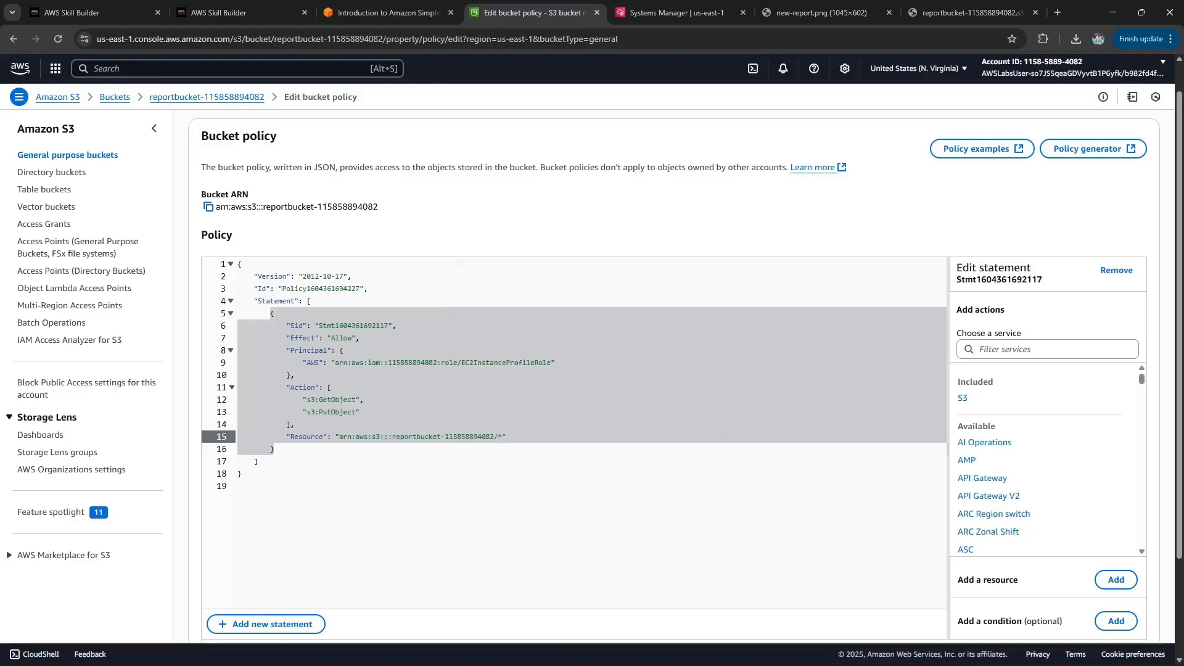
# Check the lab steps that follow the sample policy and save the report bucket's edited policy.
pyautogui.scroll(-2, 678, 370)
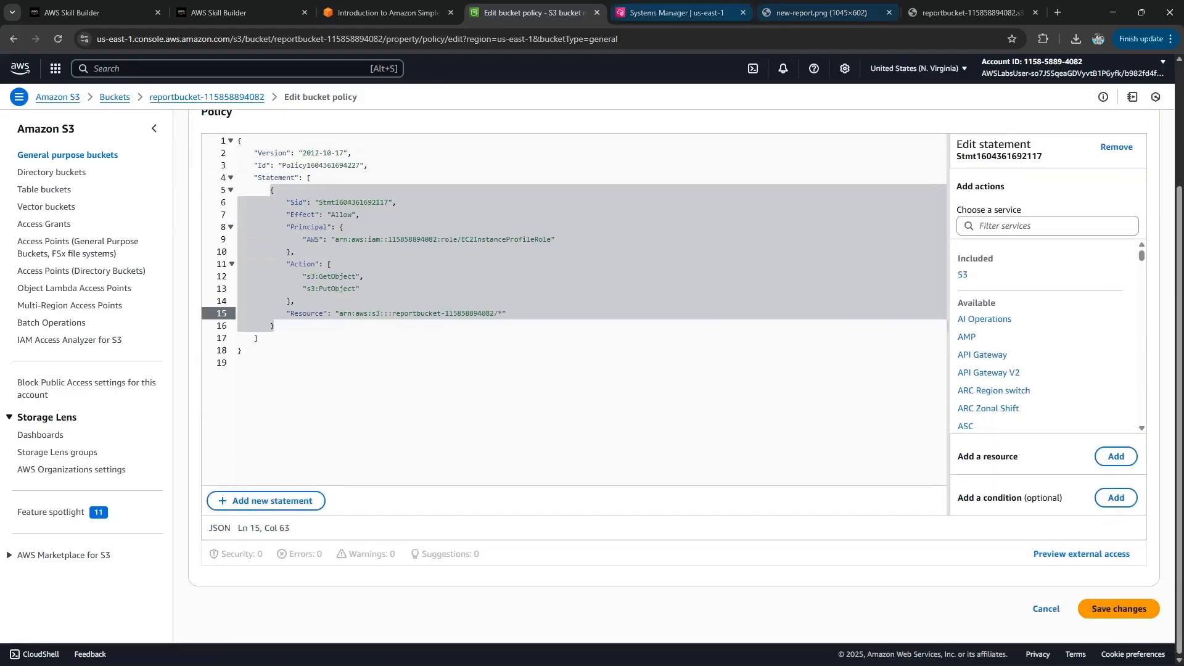
pyautogui.click(394, 12)
pyautogui.scroll(-3, 962, 382)
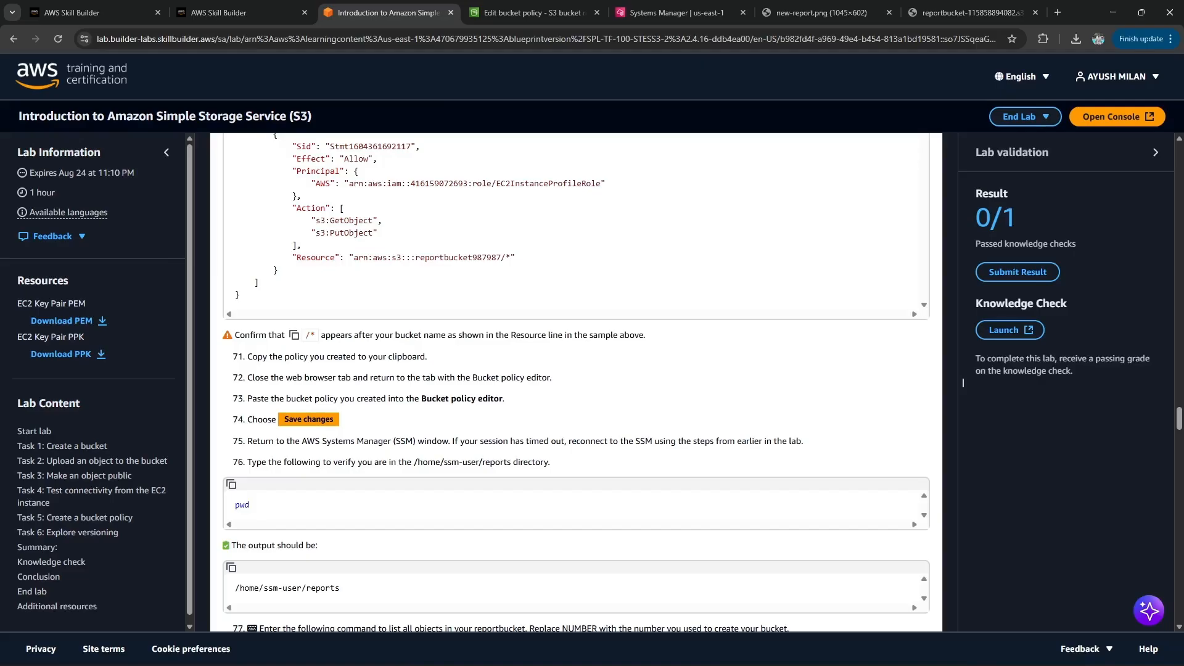
pyautogui.moveTo(437, 377); pyautogui.dragTo(552, 378)
pyautogui.click(552, 378)
pyautogui.moveTo(392, 399); pyautogui.dragTo(505, 399)
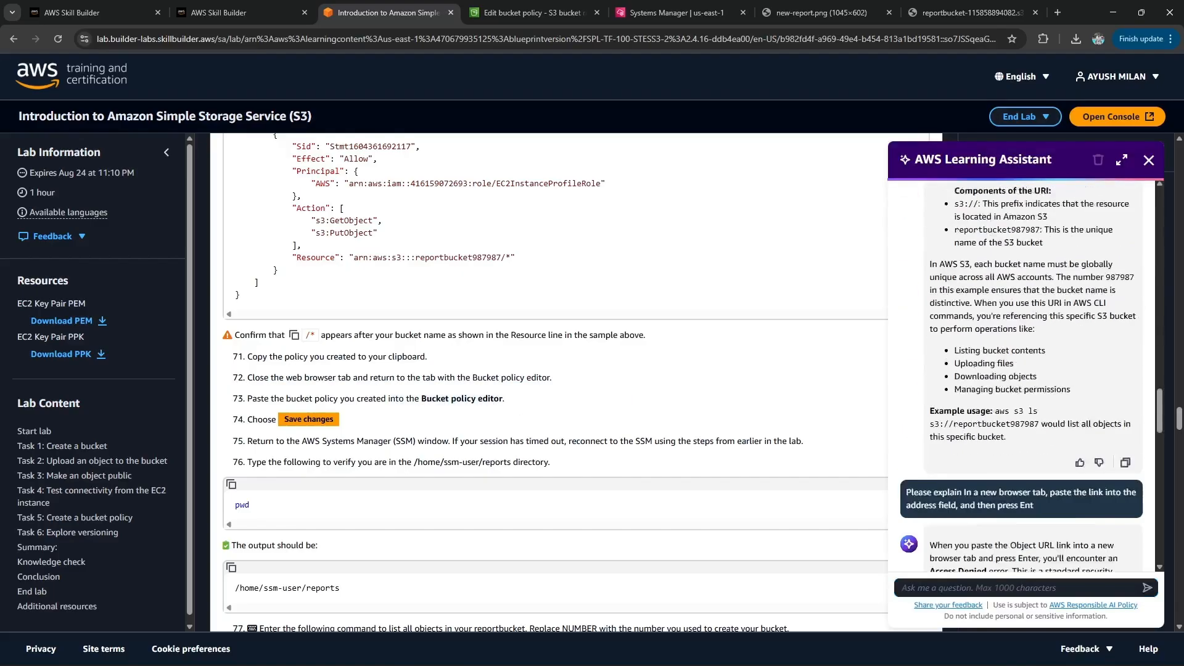
pyautogui.press('Escape')
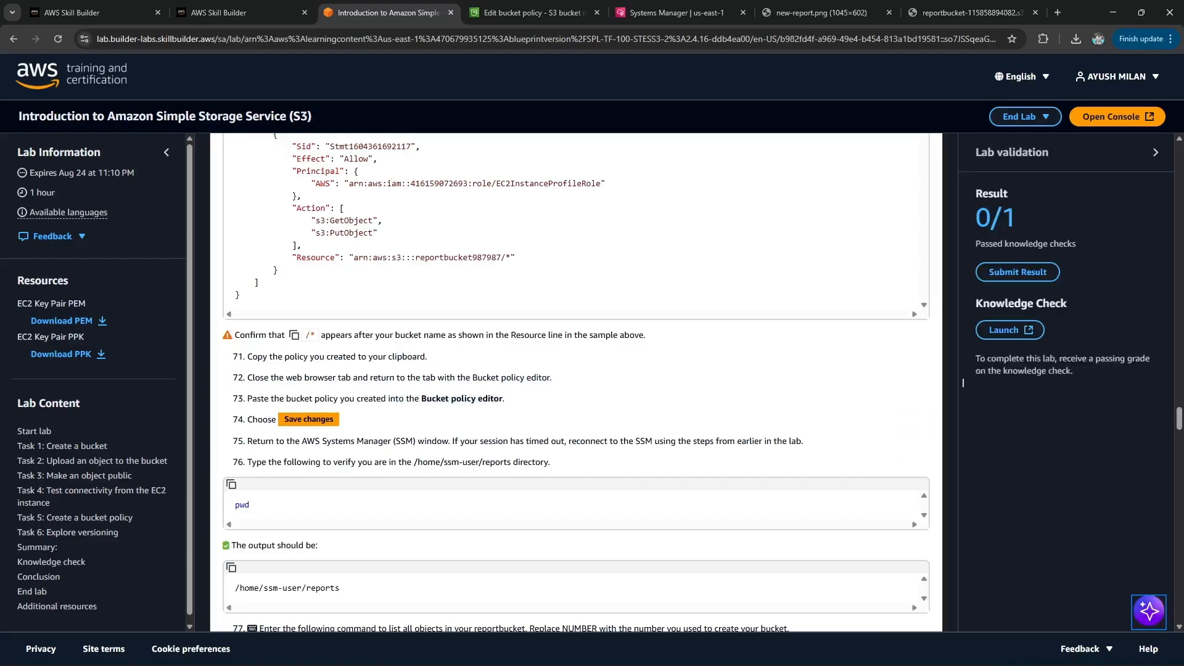
pyautogui.click(532, 13)
pyautogui.click(1114, 609)
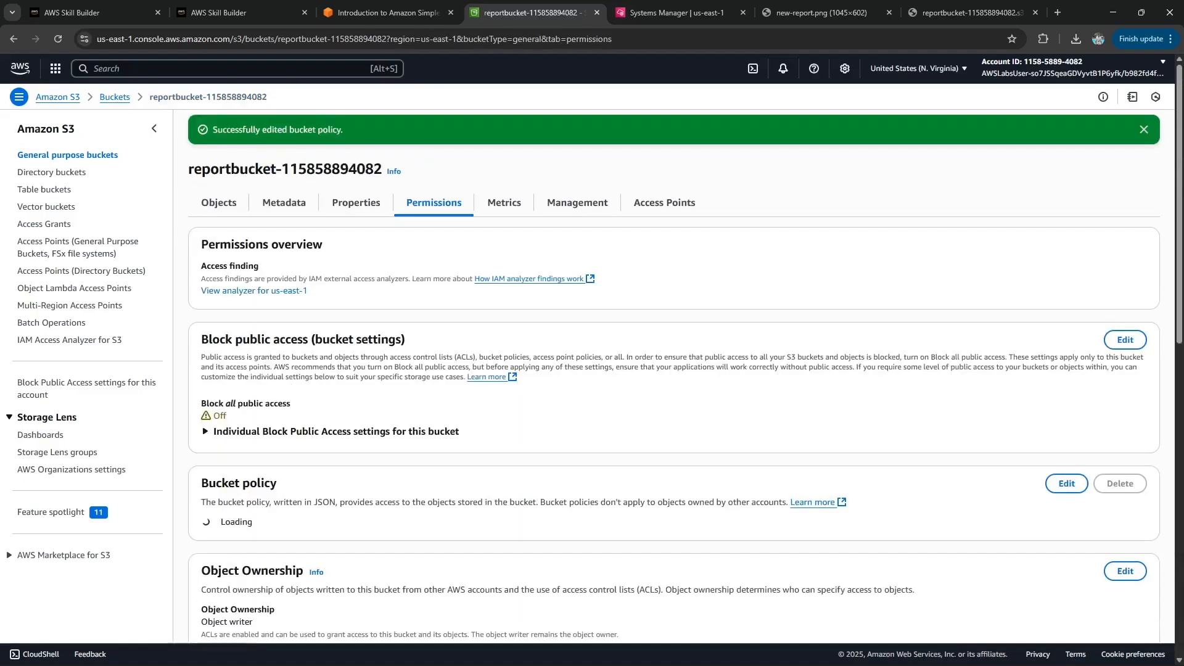
# Return to the Systems Manager session and run pwd to verify the current directory, as lab step 76 asks.
pyautogui.click(386, 12)
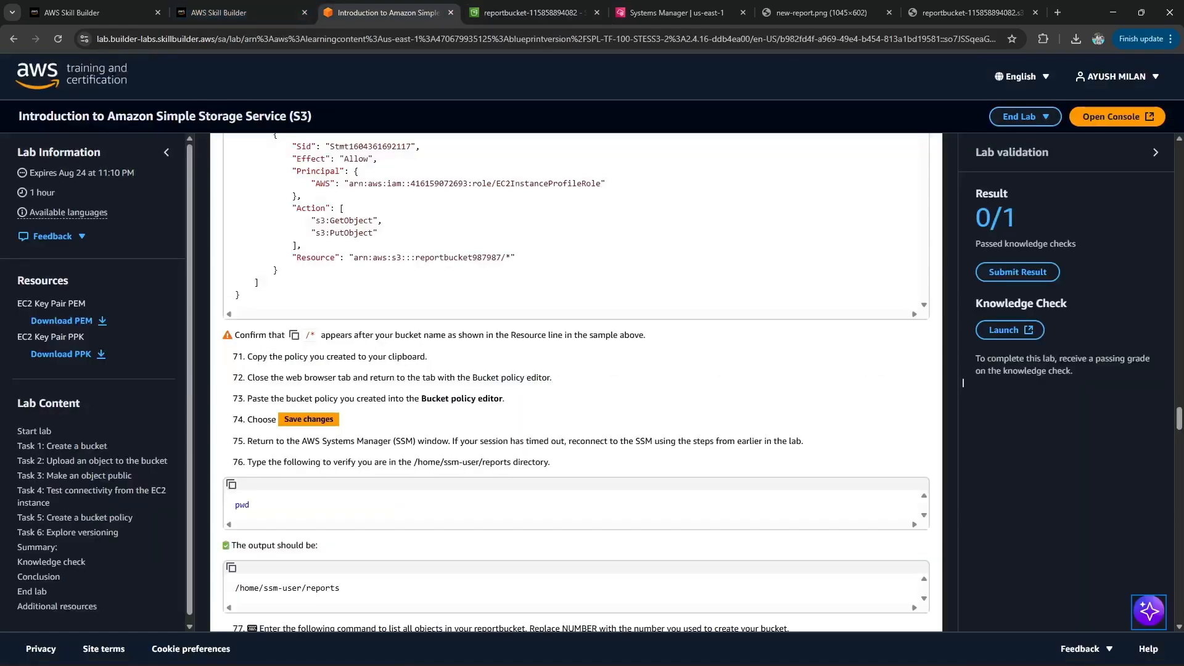
pyautogui.scroll(-2, 963, 382)
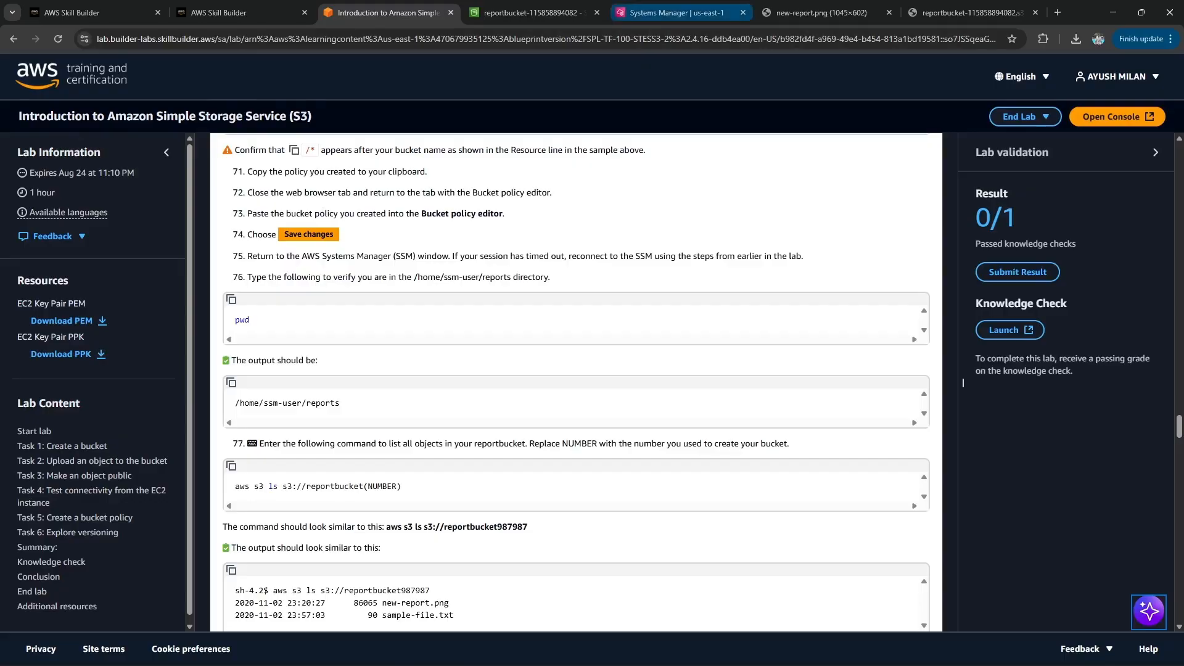
pyautogui.click(676, 13)
pyautogui.write('pwd')
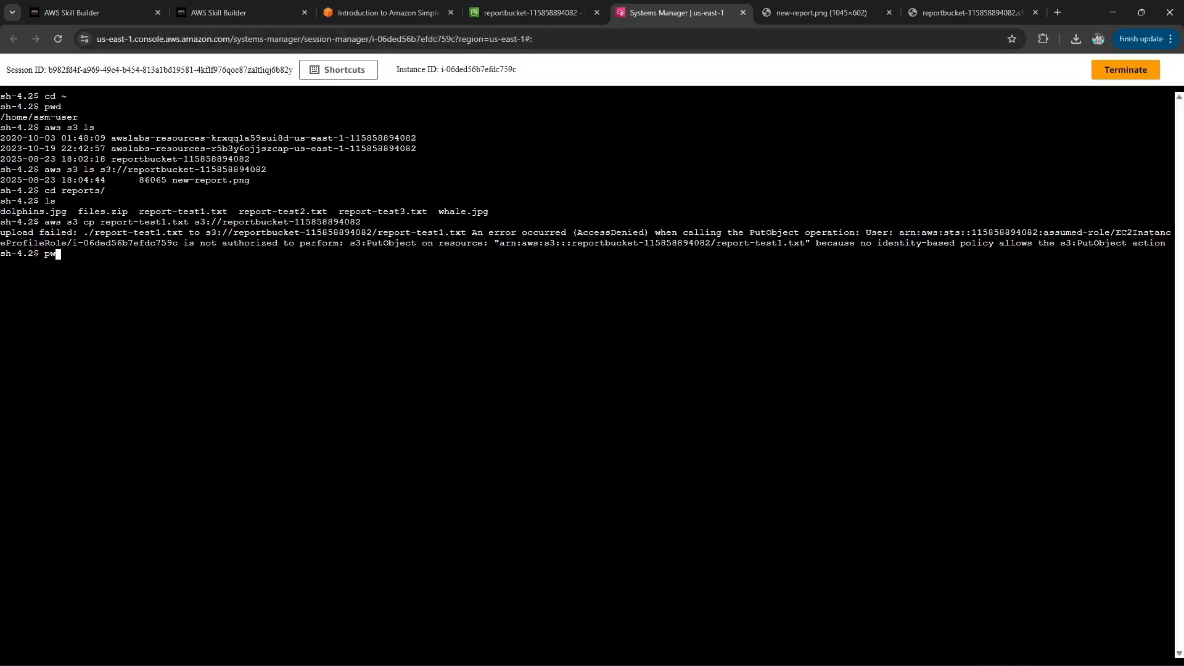
pyautogui.press('Return')
# Read lab step 77 and rerun the earlier aws s3 ls command on the report bucket in the session terminal.
pyautogui.click(383, 12)
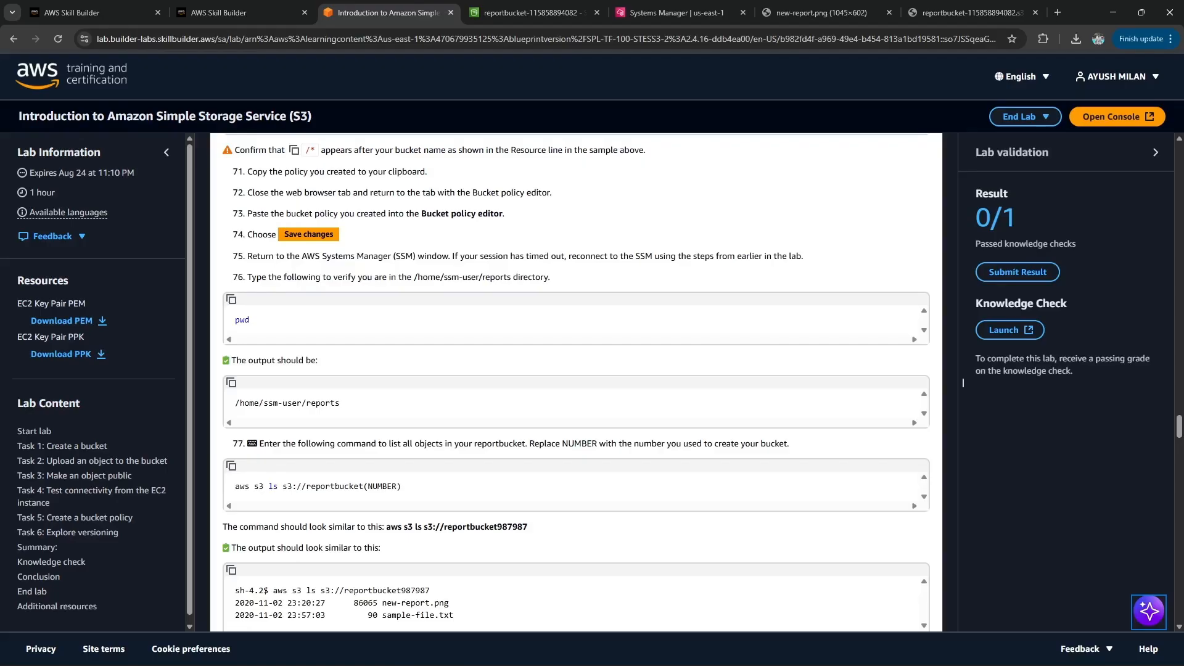
pyautogui.scroll(-3, 962, 382)
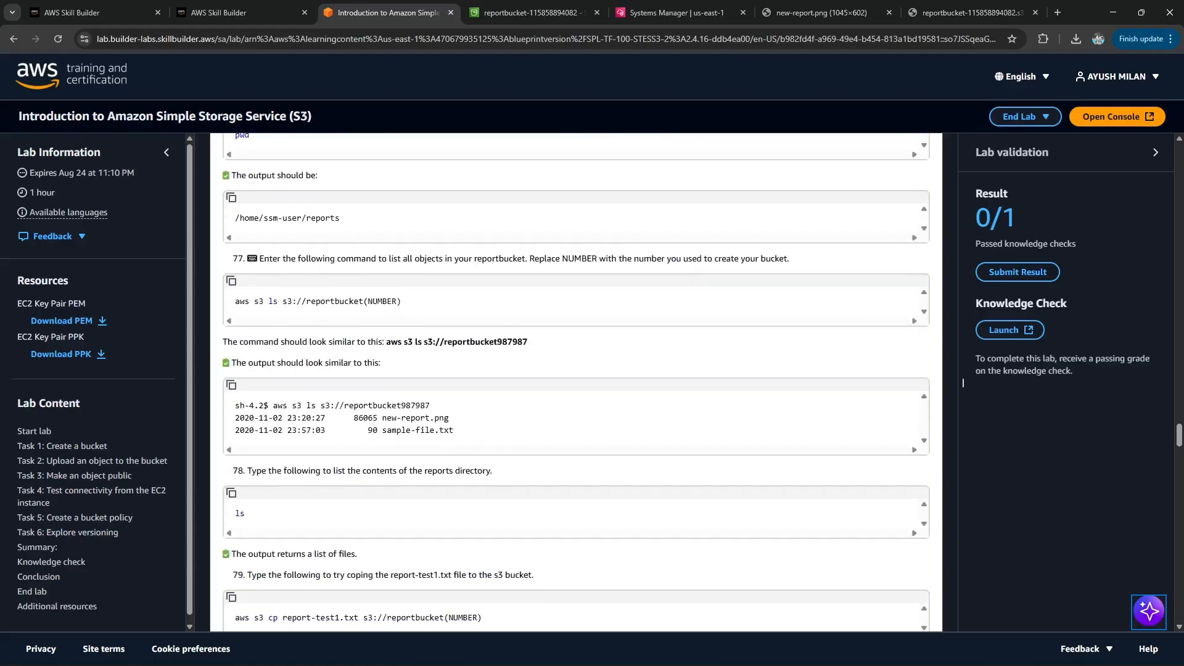
pyautogui.click(675, 12)
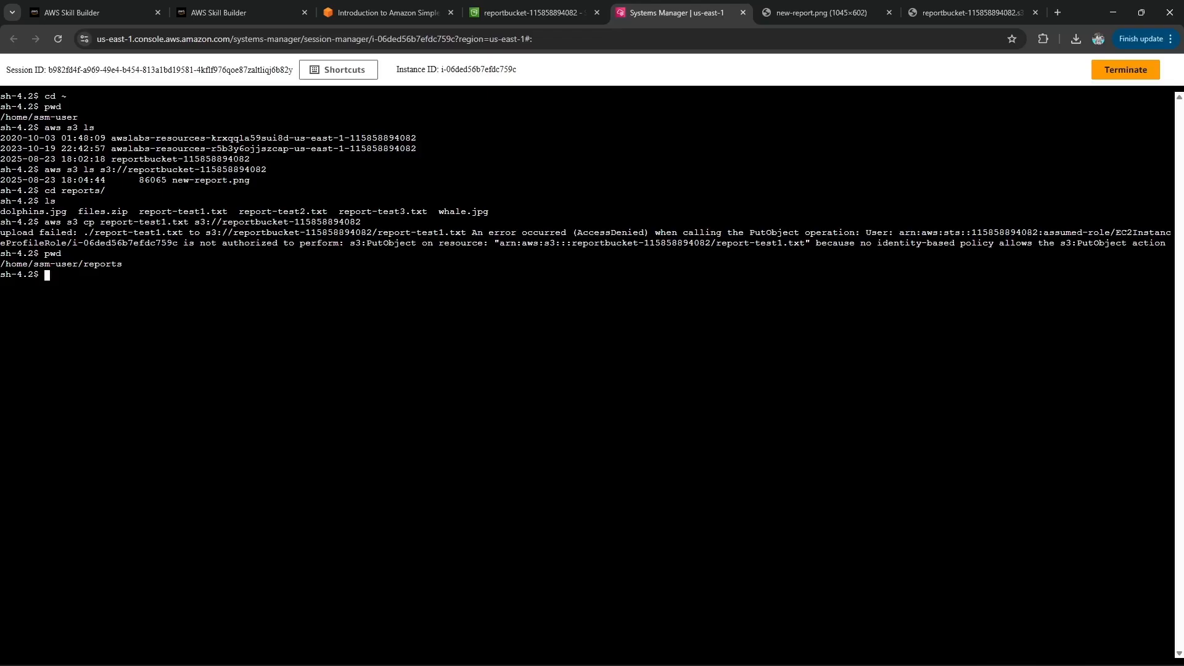
pyautogui.press('Up')
pyautogui.press('Up')
pyautogui.press('Up')
pyautogui.press('Up')
pyautogui.press('Up')
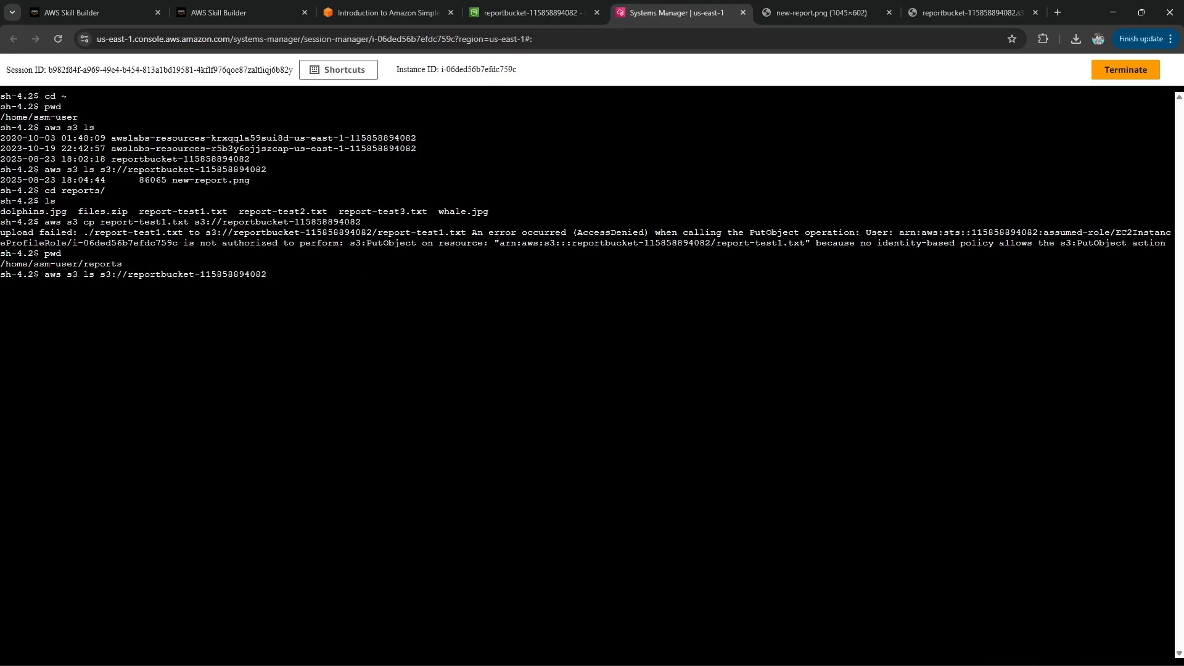
pyautogui.press('Return')
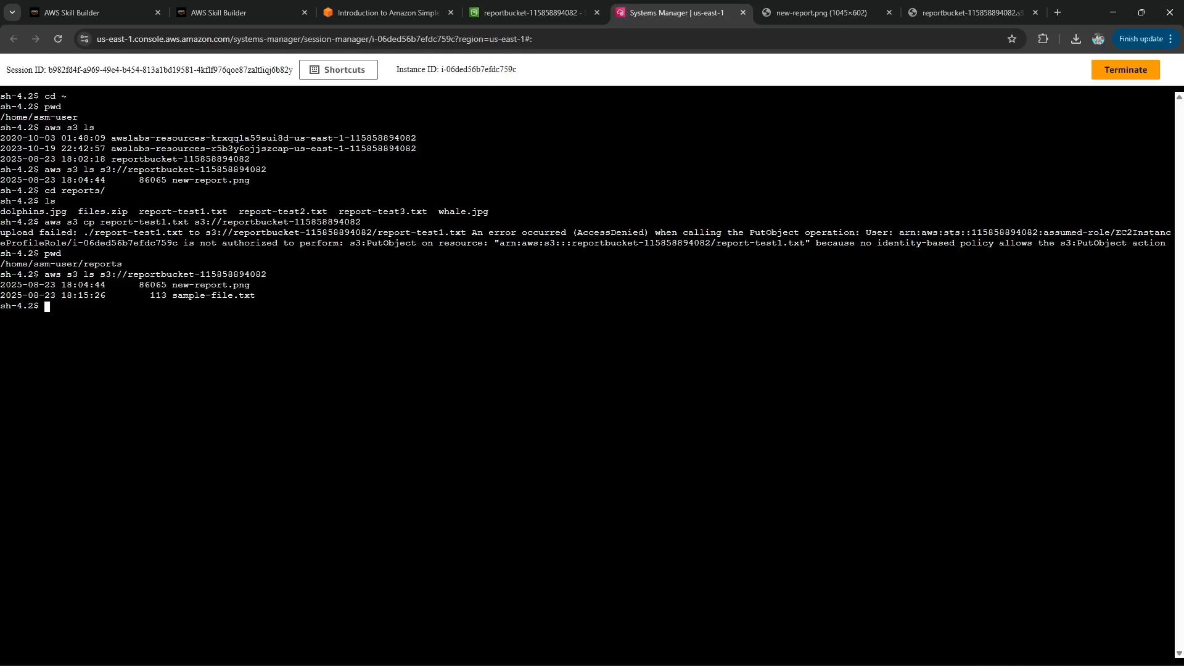
# Read lab step 78 and list the contents of the reports directory with ls in the session terminal.
pyautogui.click(387, 12)
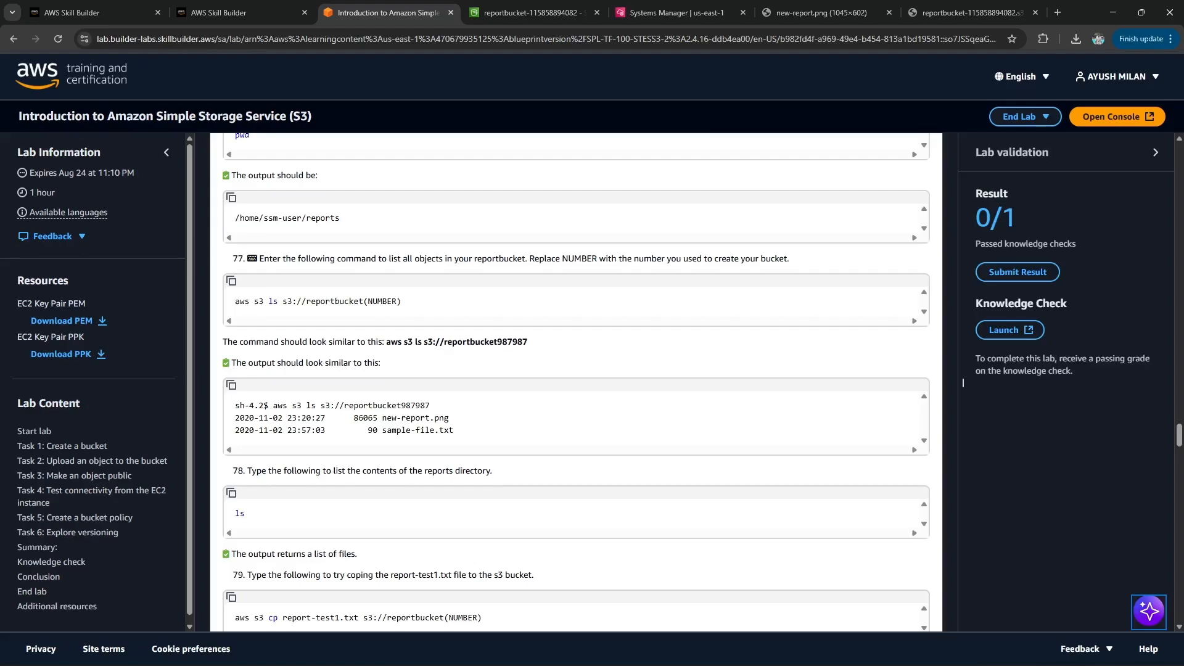
pyautogui.scroll(-2, 962, 383)
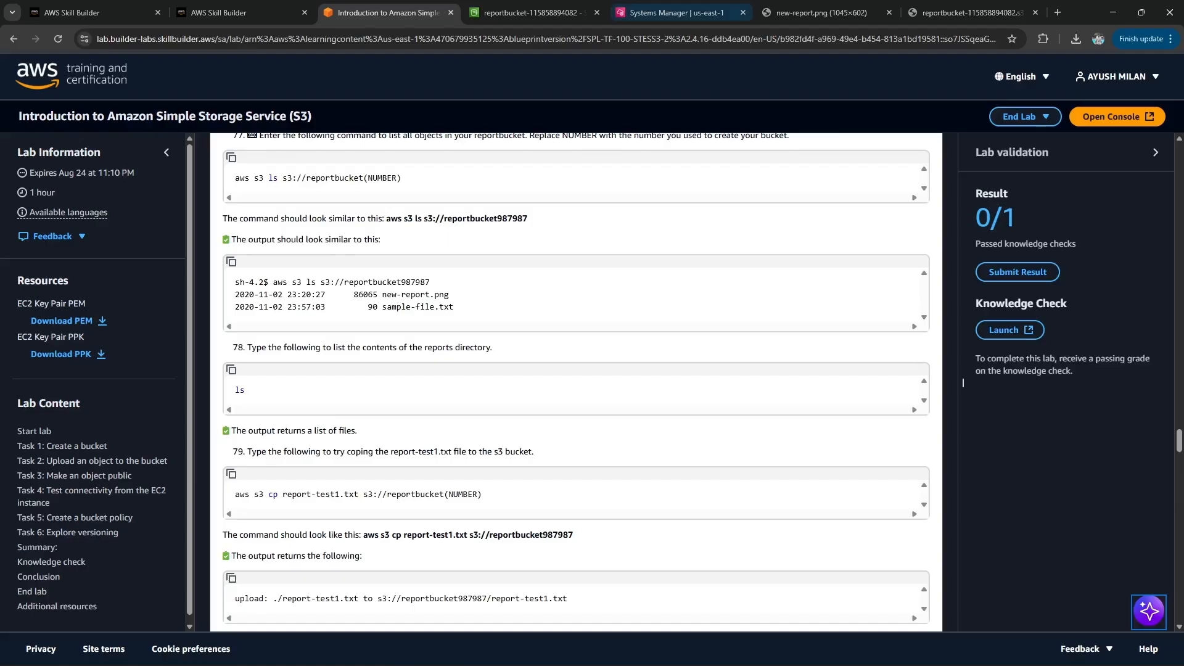
pyautogui.click(675, 13)
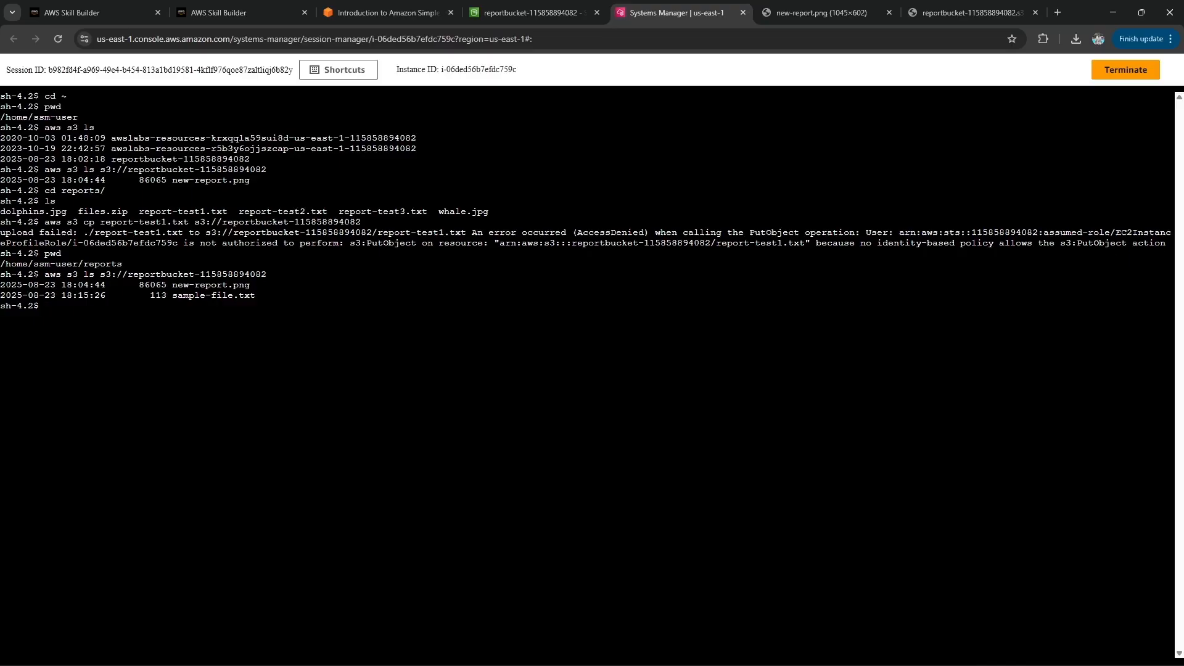
pyautogui.write('ls')
pyautogui.press('Return')
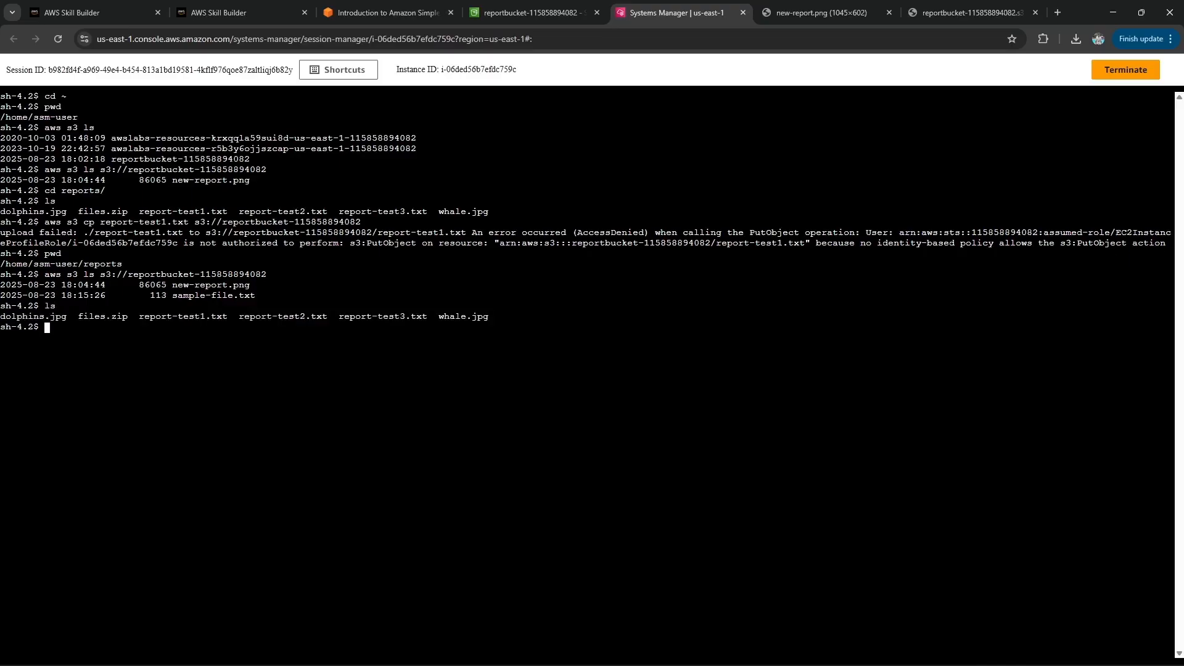
# Following lab step 79, rerun the aws s3 cp command copying report-test1.txt to the report bucket, and return to the lab instructions.
pyautogui.click(388, 12)
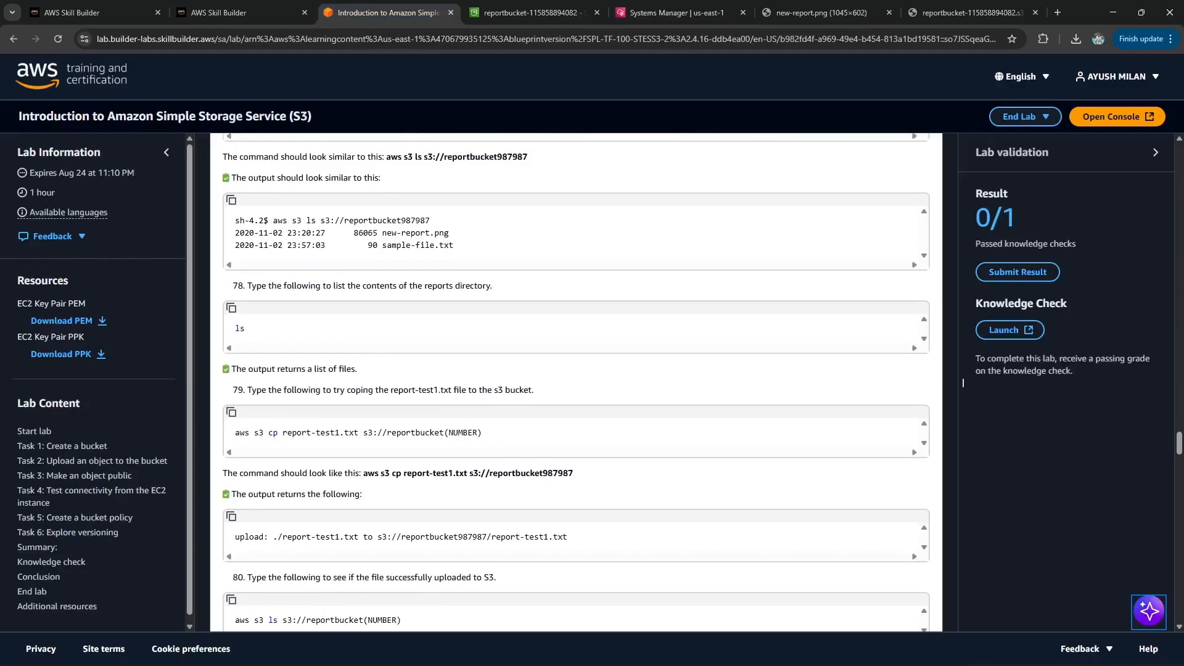
pyautogui.click(675, 13)
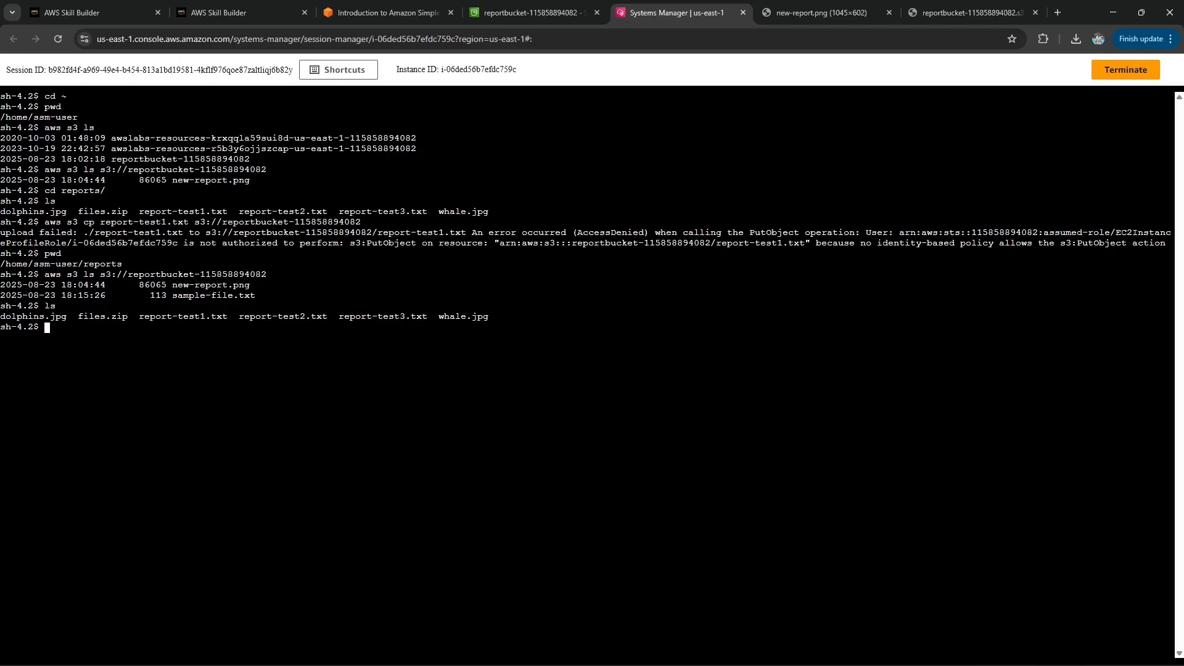
pyautogui.press('Up')
pyautogui.press('Up')
pyautogui.press('Up')
pyautogui.press('Up')
pyautogui.press('Up')
pyautogui.press('Up')
pyautogui.press('Up')
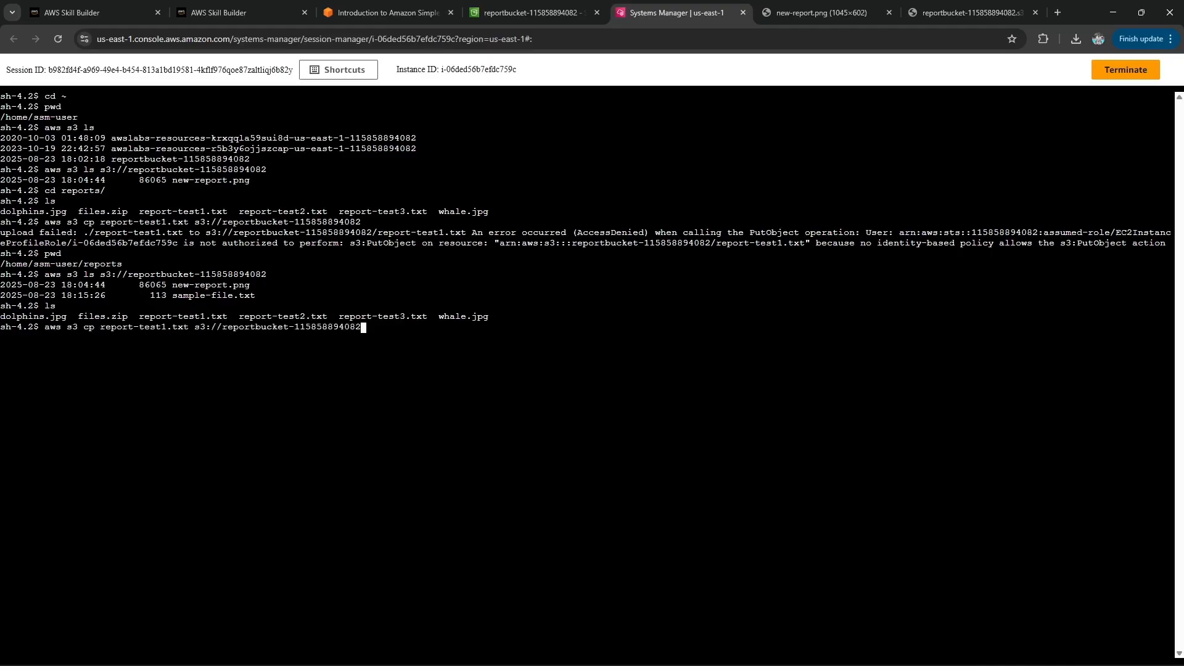
pyautogui.click(383, 12)
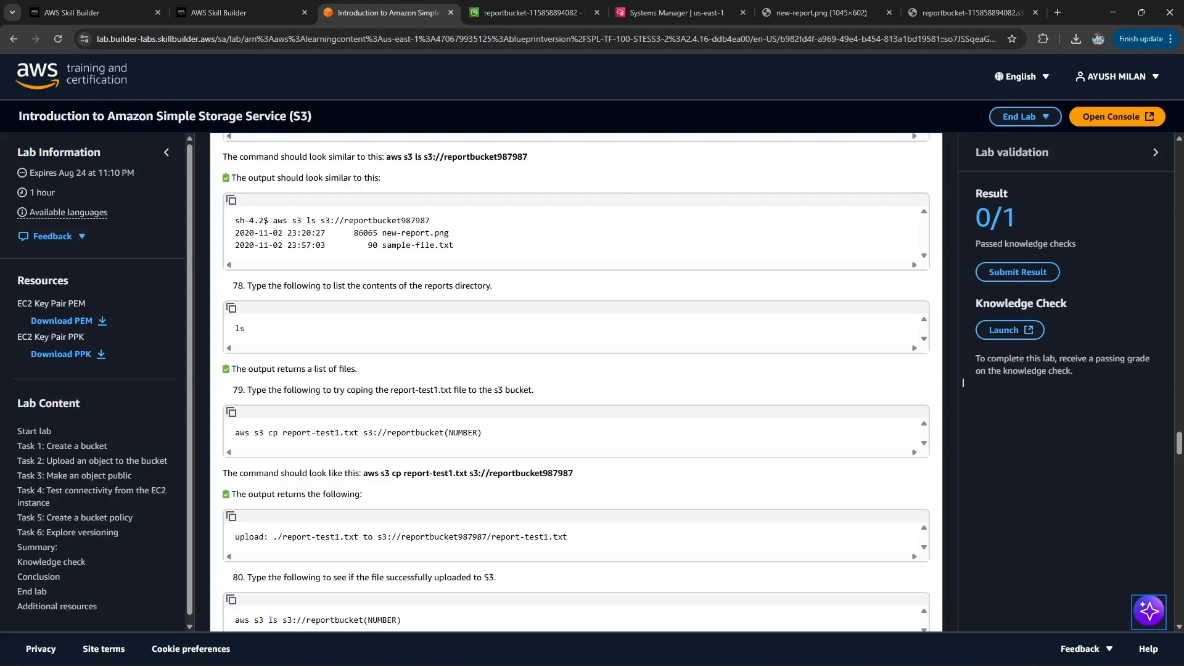
pyautogui.click(678, 12)
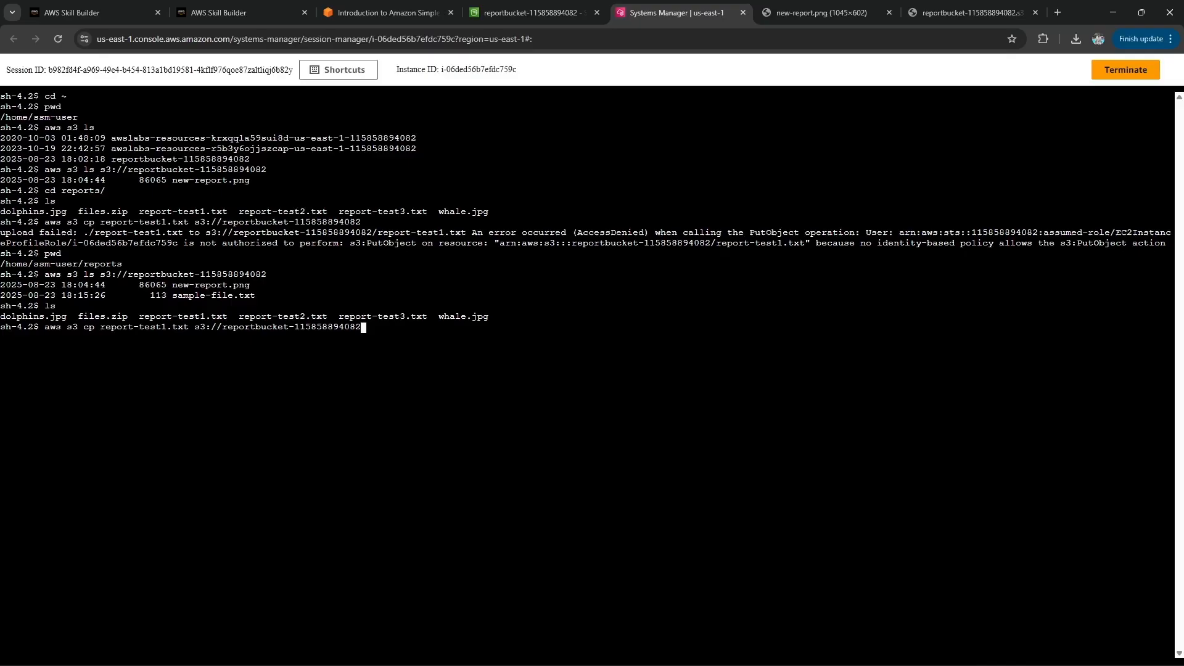
pyautogui.press('Return')
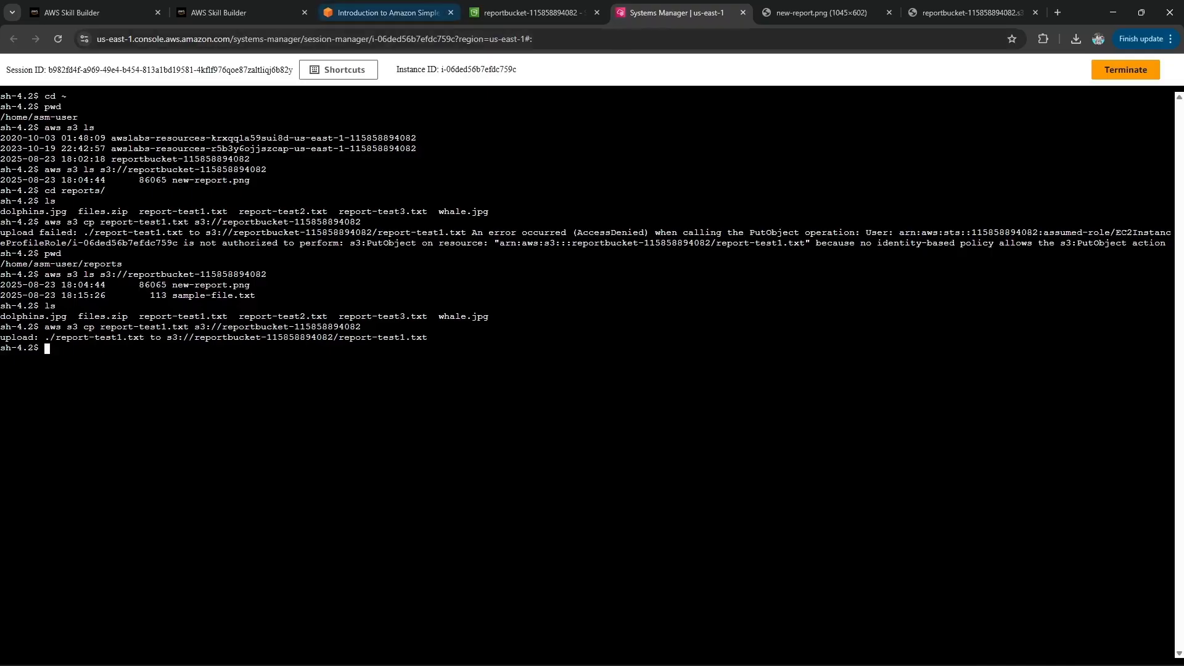
pyautogui.click(383, 12)
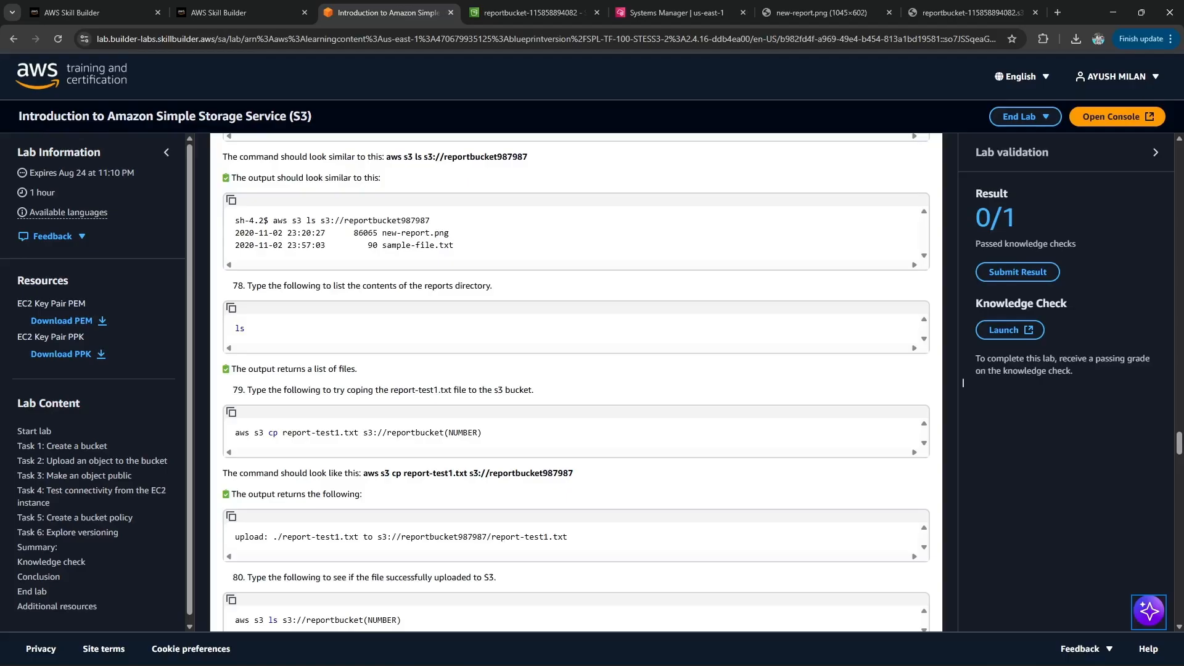
# Following lab step 80, rerun aws s3 ls on the report bucket in the session terminal to check the upload.
pyautogui.scroll(-2, 962, 382)
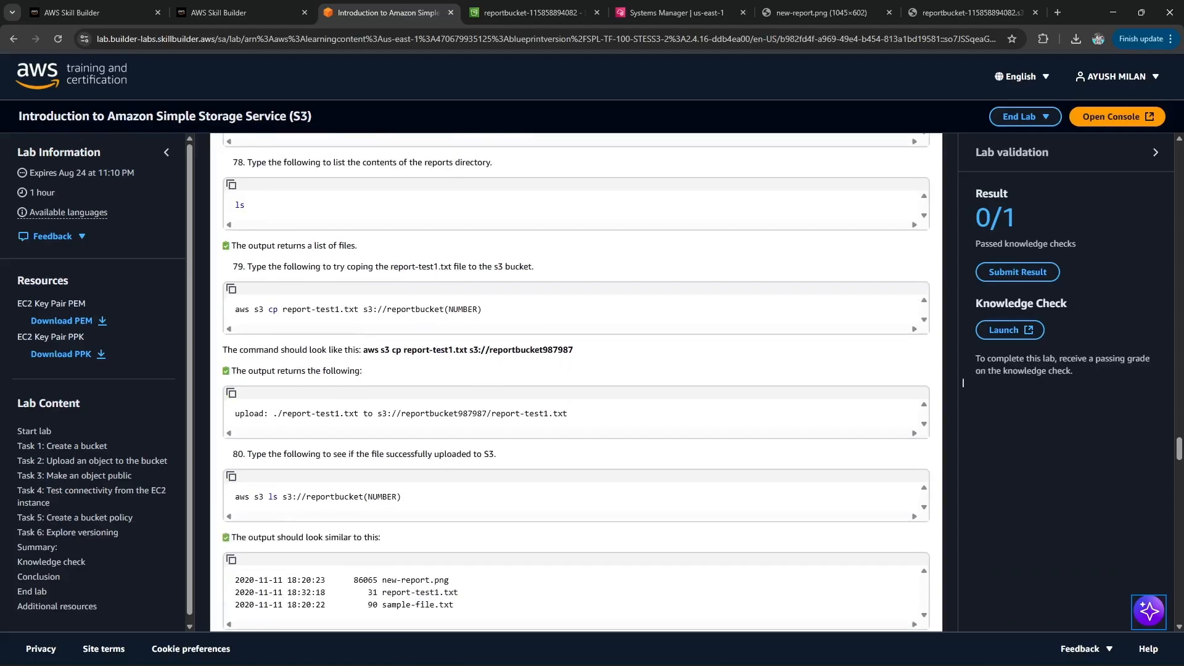
pyautogui.click(676, 13)
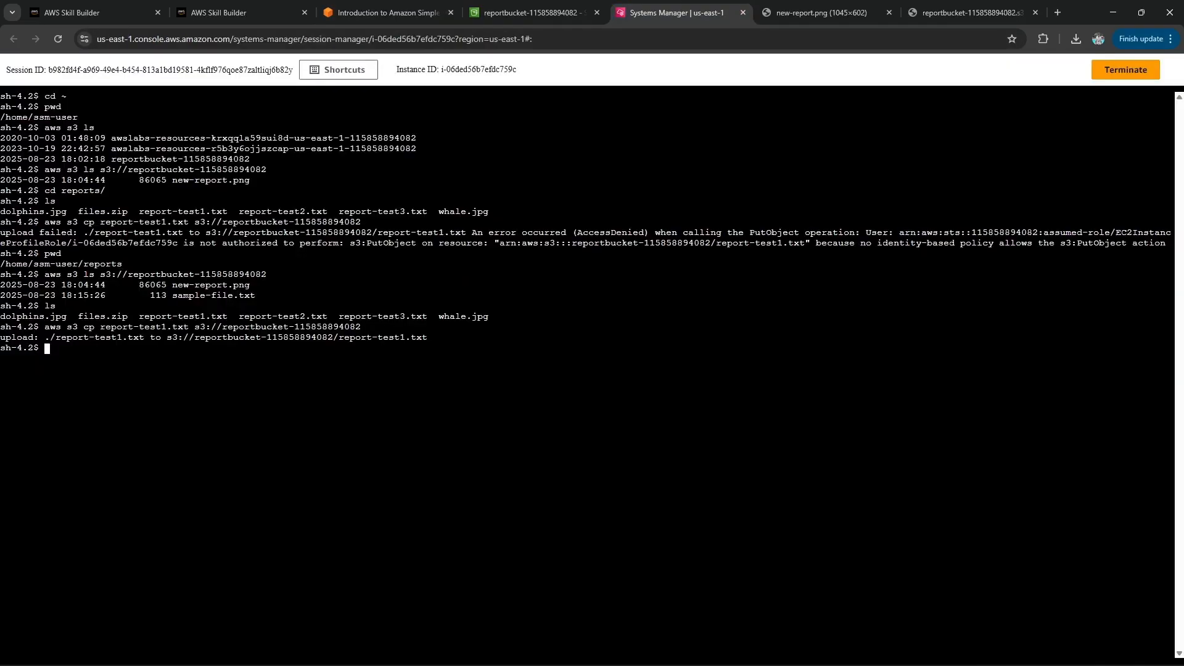
pyautogui.press('Up')
pyautogui.press('Down')
pyautogui.write('ls')
pyautogui.hotkey('ctrl', '3')
pyautogui.scroll(-1, 962, 382)
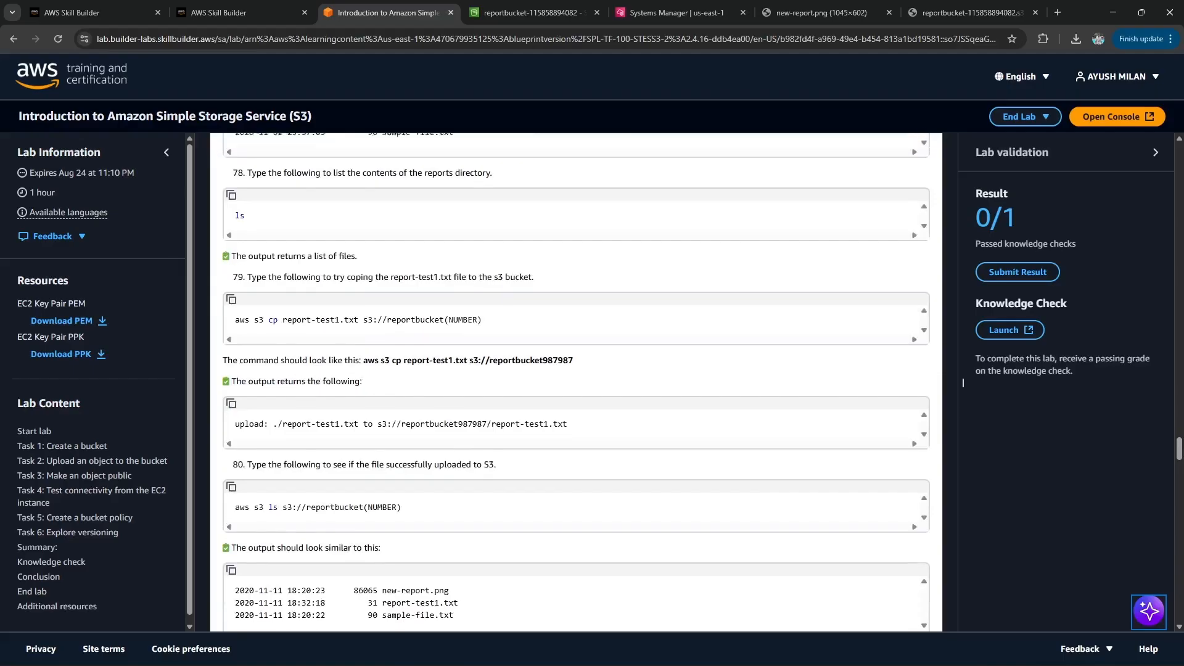
pyautogui.hotkey('ctrl', '5')
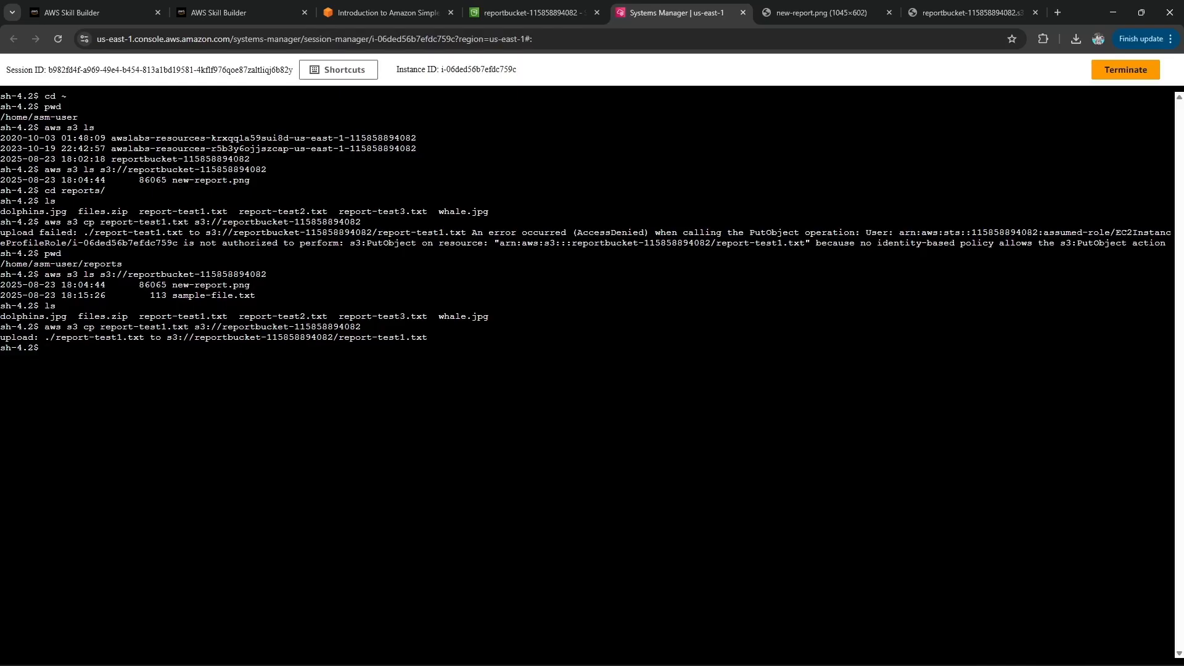
pyautogui.press('Up')
pyautogui.press('Up')
pyautogui.press('Up')
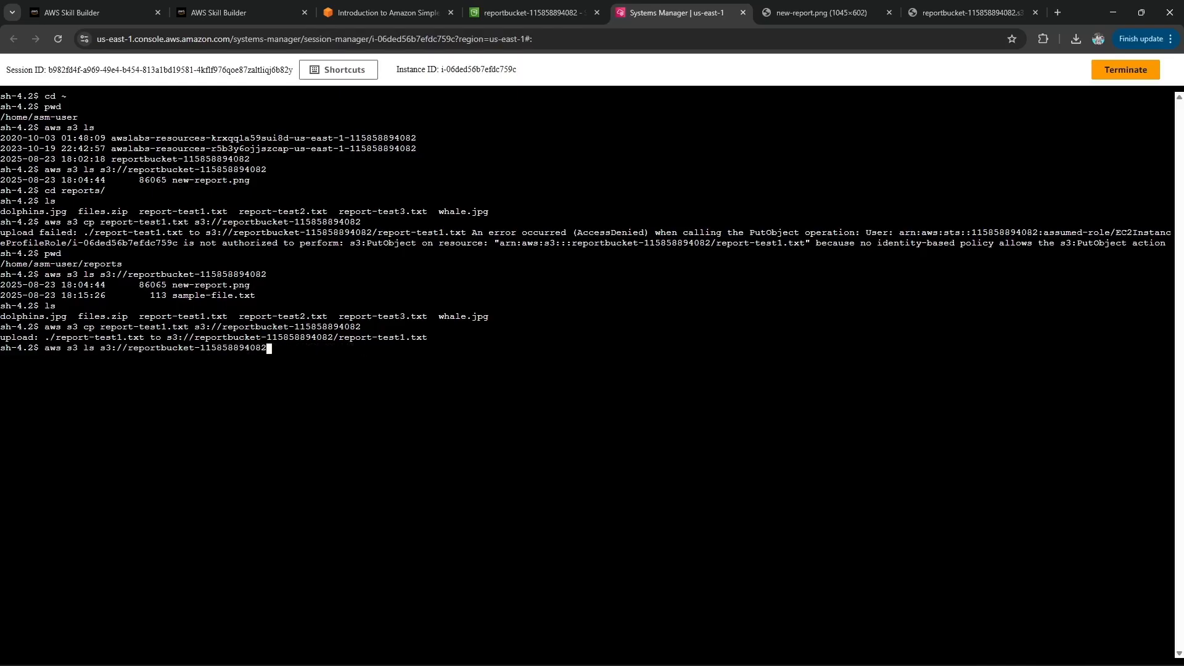
pyautogui.press('Return')
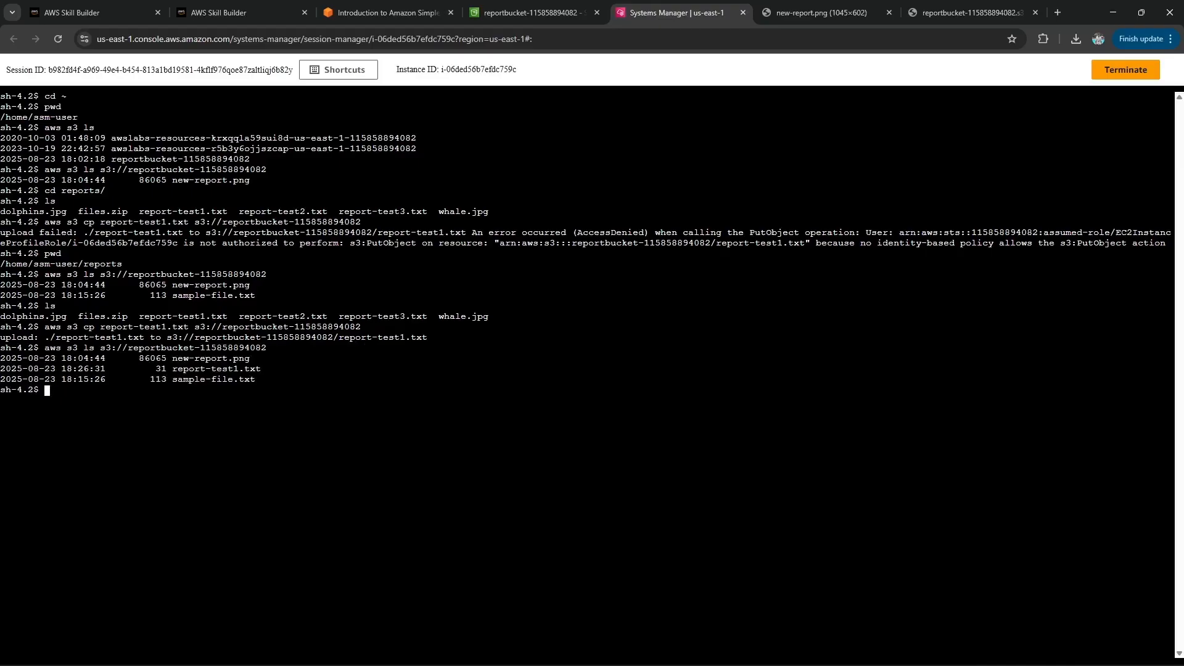
# Copy lab step 81's aws s3 cp command for retrieving sample-file.txt and paste it into the session terminal.
pyautogui.click(382, 13)
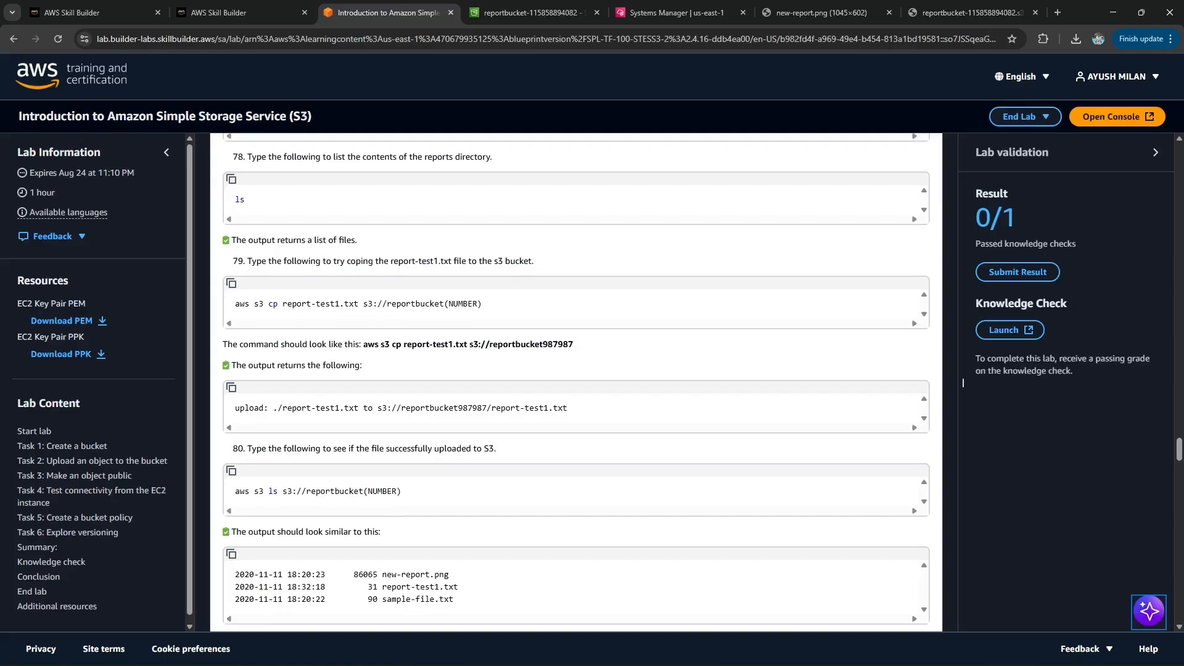
pyautogui.scroll(-2, 962, 382)
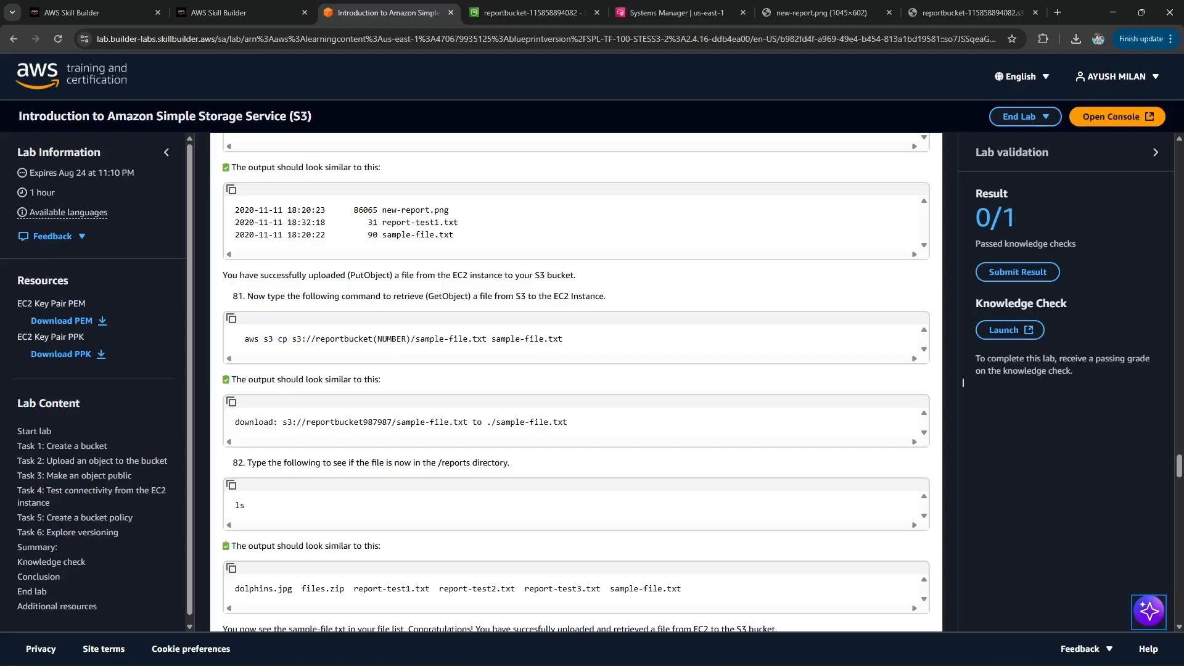
pyautogui.click(232, 318)
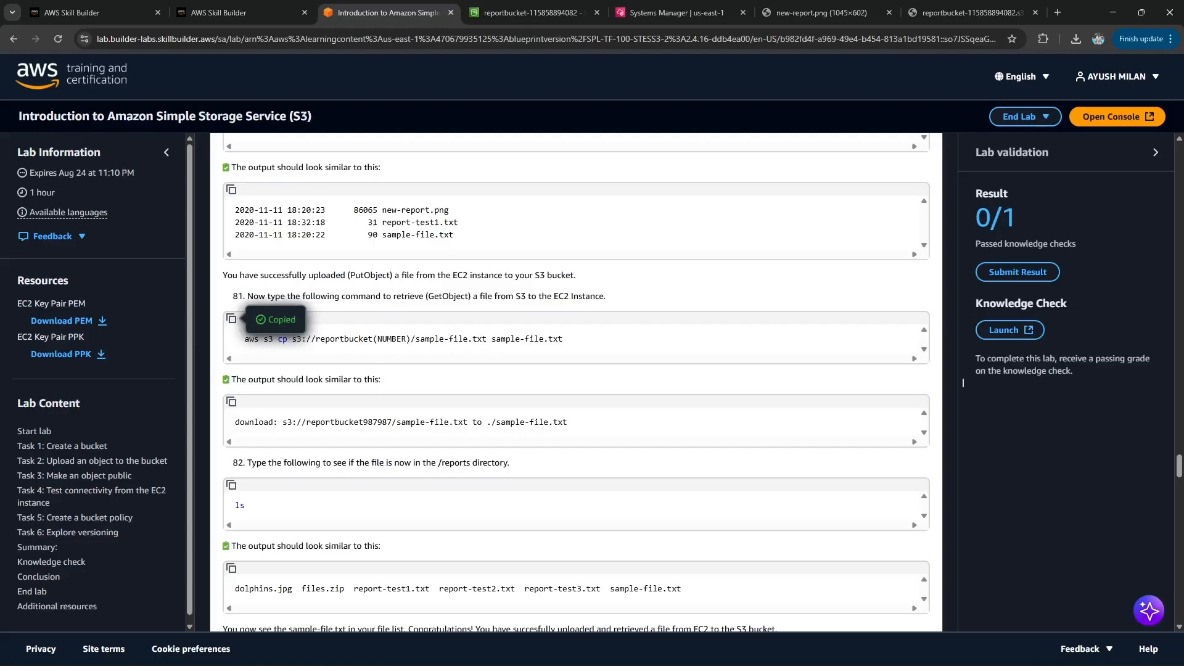
pyautogui.click(673, 12)
pyautogui.rightClick(258, 162)
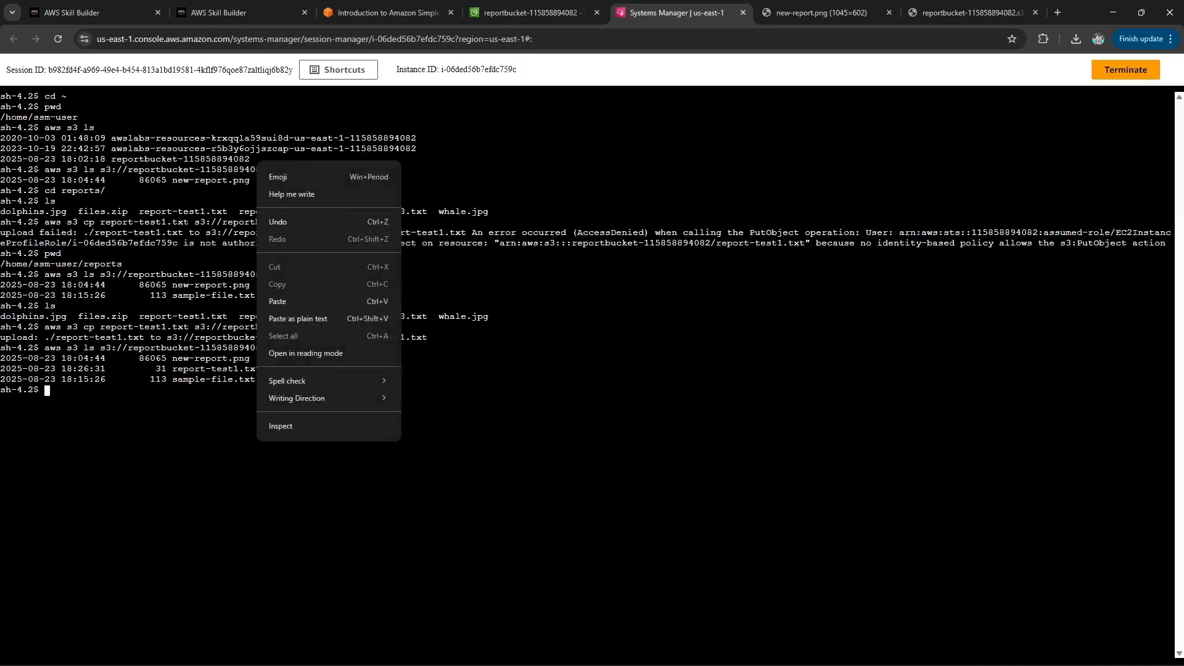
pyautogui.click(277, 301)
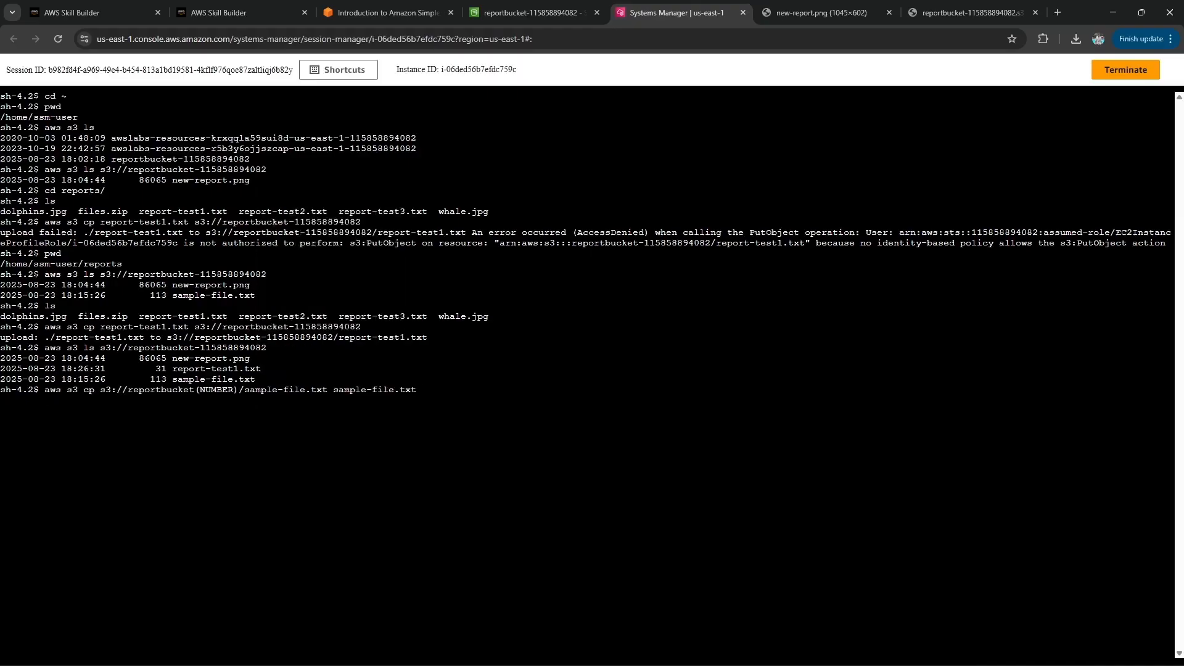
# Remove the (NUMBER) placeholder from the bucket name in the pasted aws s3 cp command.
pyautogui.press('Left')
pyautogui.press('Left')
pyautogui.press('Left')
pyautogui.press('Left')
pyautogui.press('Left')
pyautogui.press('Left')
pyautogui.press('Left')
pyautogui.press('Left')
pyautogui.press('Left')
pyautogui.press('Left')
pyautogui.press('Left')
pyautogui.press('Left')
pyautogui.press('Left')
pyautogui.press('Left')
pyautogui.press('Left')
pyautogui.press('Left')
pyautogui.press('Left')
pyautogui.press('Left')
pyautogui.press('Left')
pyautogui.press('Left')
pyautogui.press('Left')
pyautogui.press('BackSpace')
pyautogui.press('BackSpace')
pyautogui.press('BackSpace')
pyautogui.press('BackSpace')
pyautogui.press('BackSpace')
pyautogui.press('BackSpace')
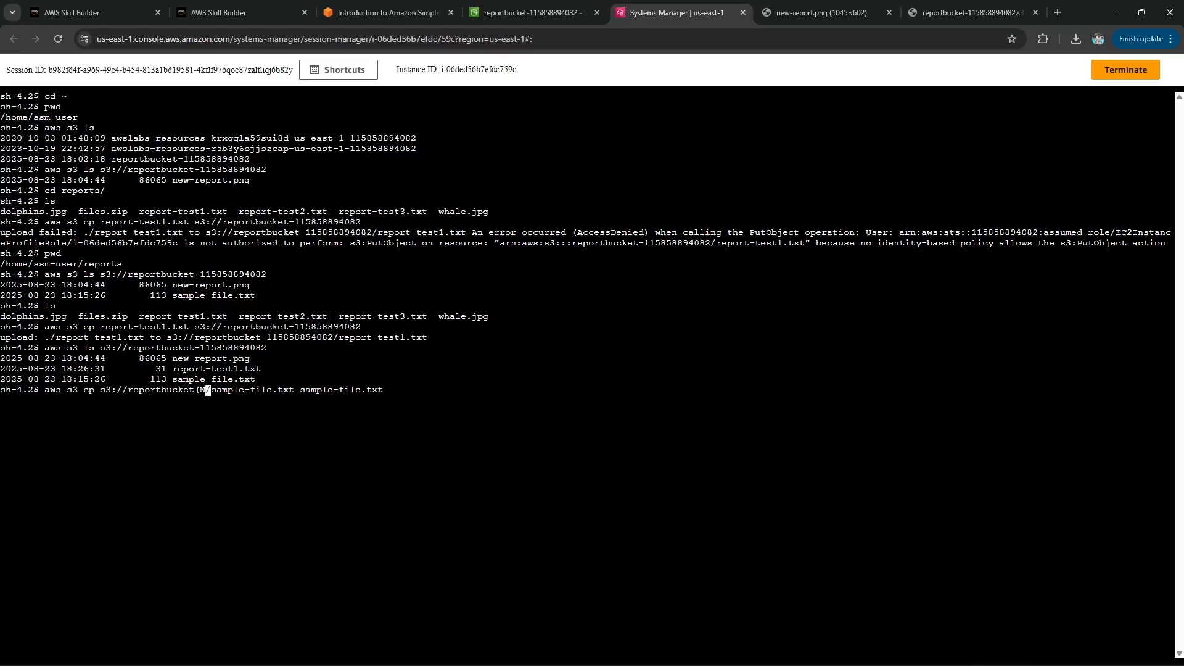
pyautogui.press('Delete')
pyautogui.press('BackSpace')
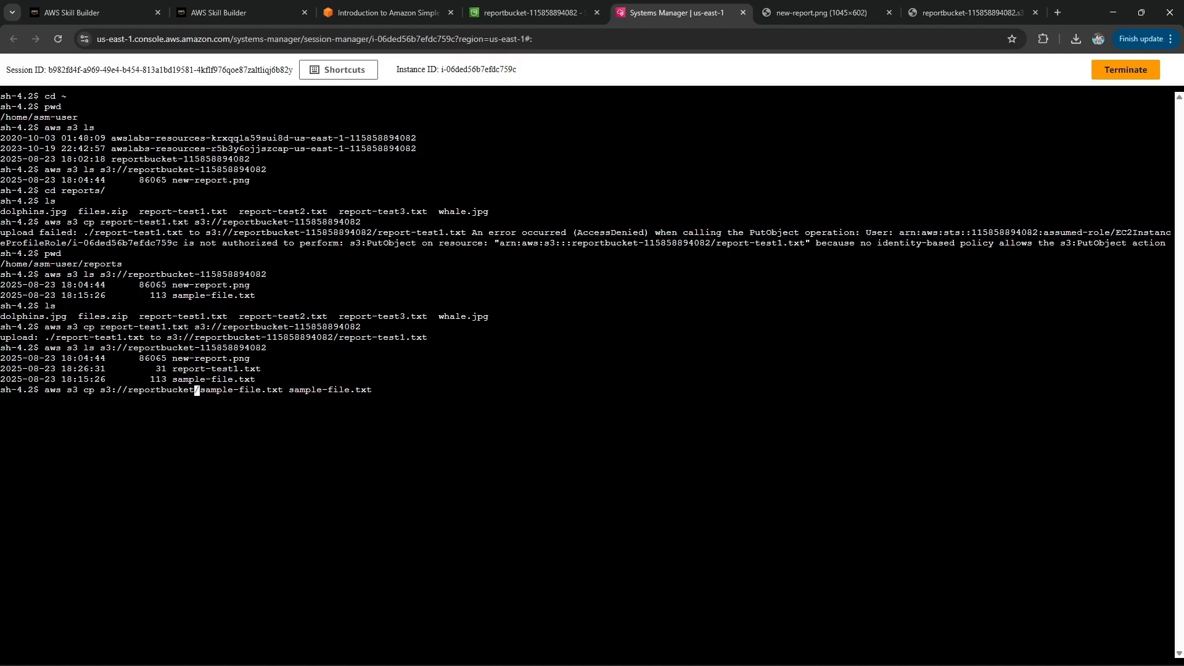
# Insert the report bucket's numeric suffix, copied from an earlier command, after reportbucket and run the command to retrieve sample-file.txt.
pyautogui.moveTo(288, 222); pyautogui.dragTo(361, 222)
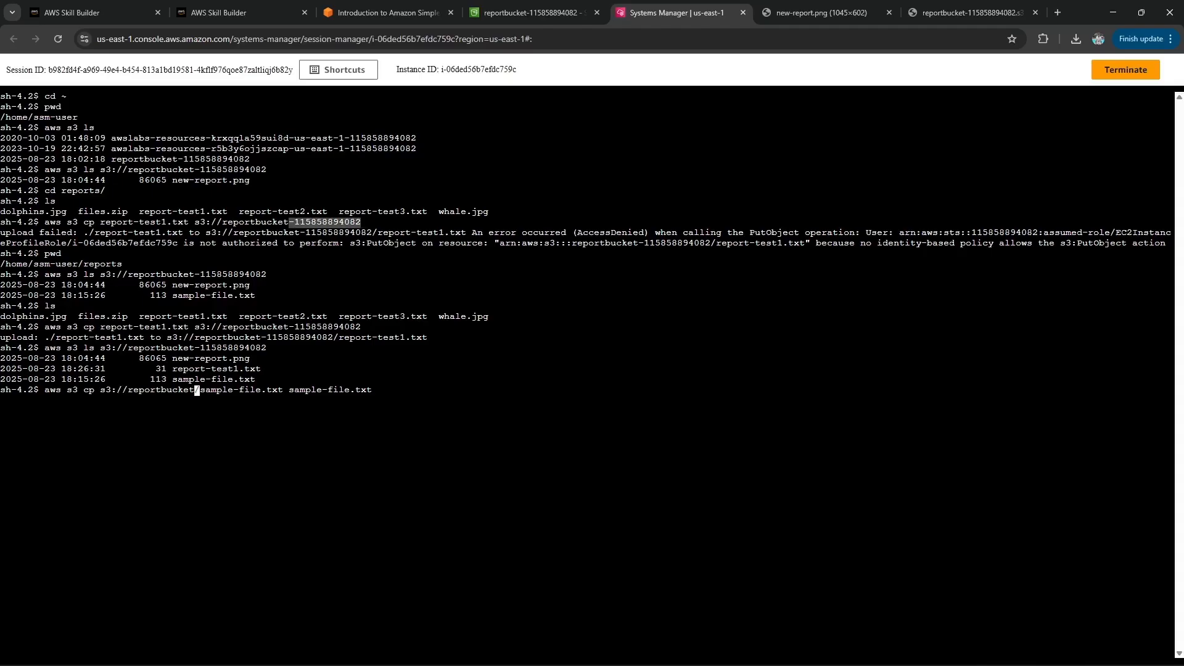
pyautogui.rightClick(334, 221)
pyautogui.click(376, 296)
pyautogui.rightClick(265, 389)
pyautogui.click(290, 391)
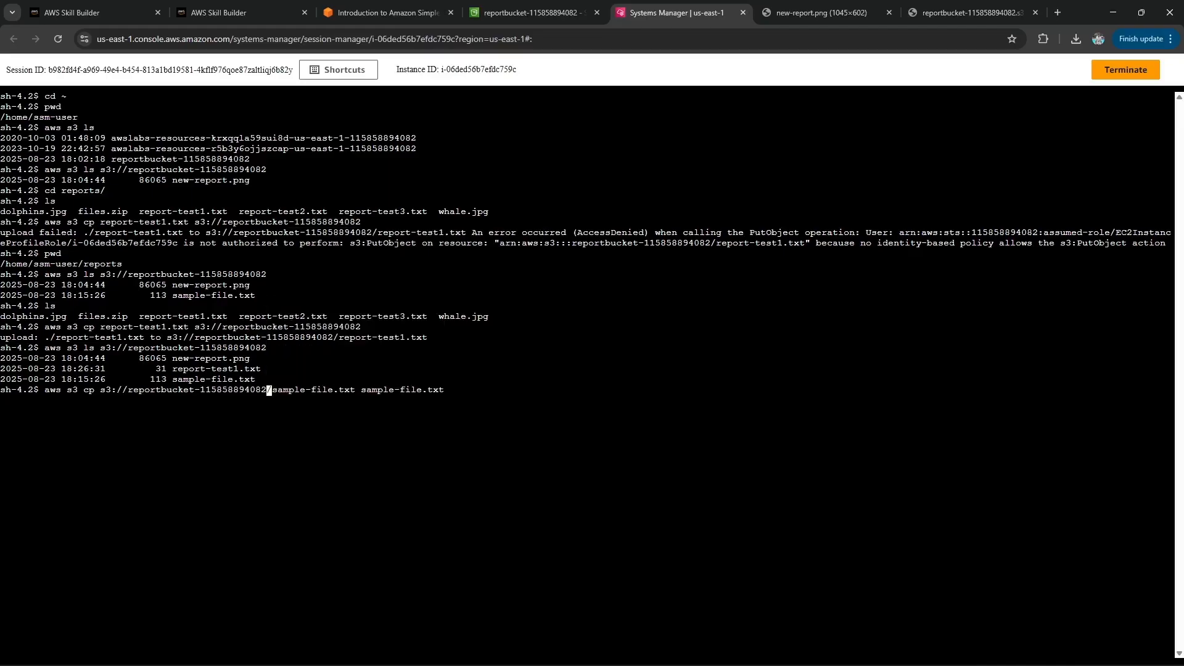
pyautogui.press('Return')
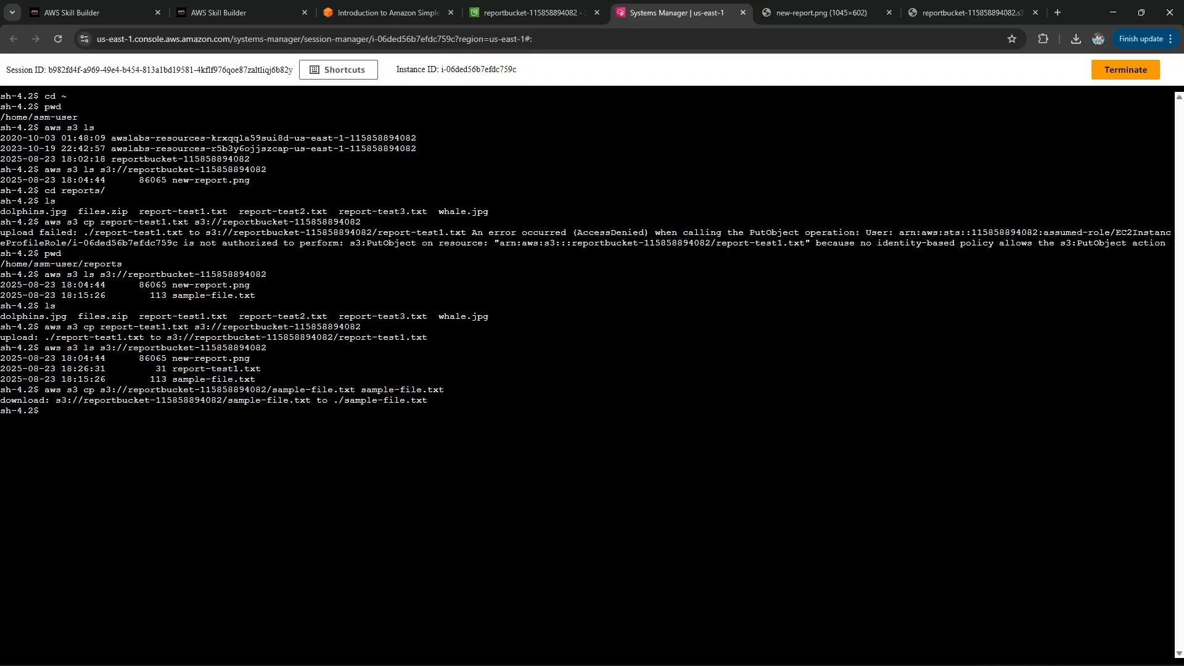
# Following lab step 82, list the reports directory with ls in the session terminal and check for sample-file.txt.
pyautogui.click(382, 12)
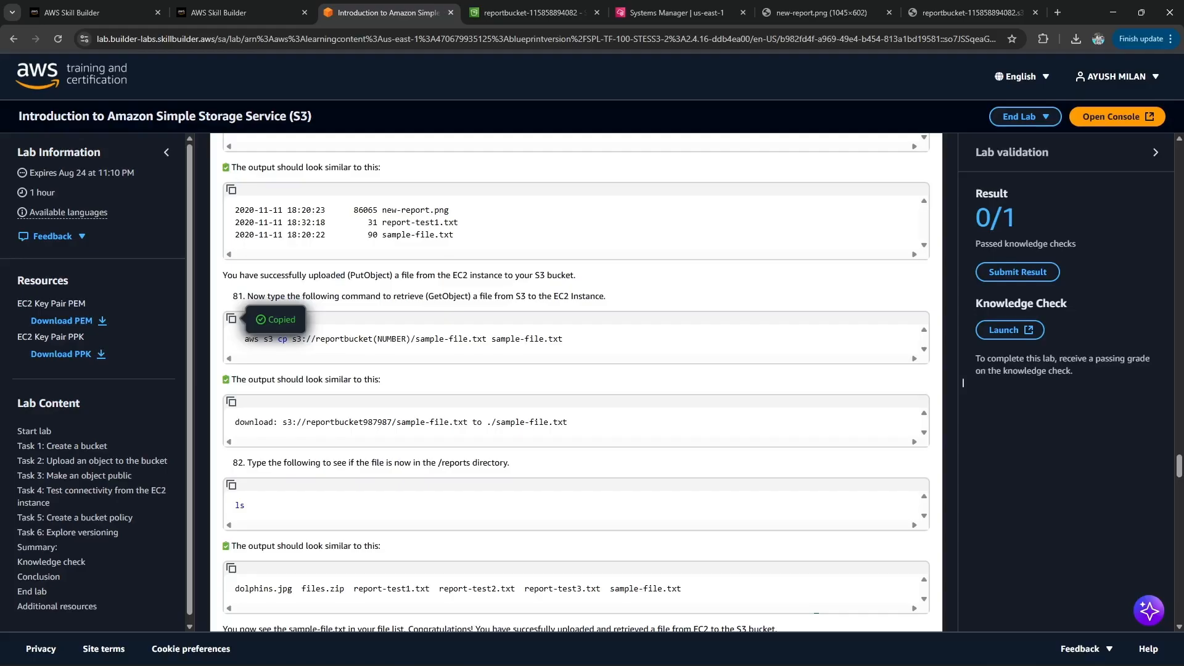
pyautogui.scroll(-2, 963, 383)
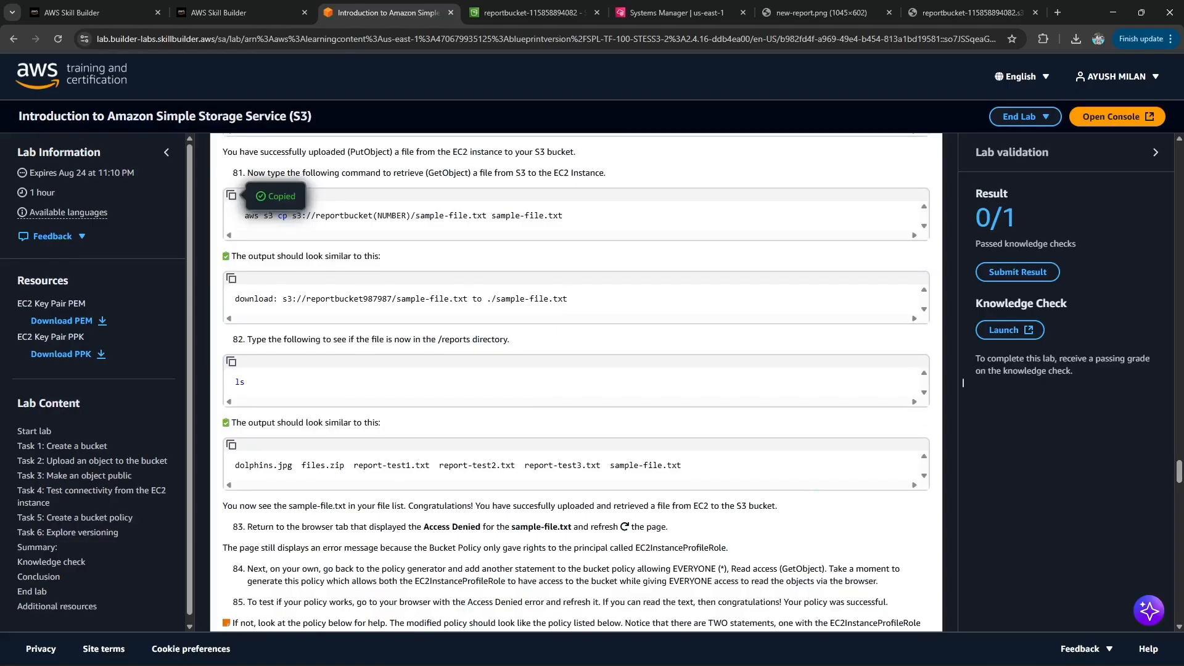
pyautogui.click(679, 12)
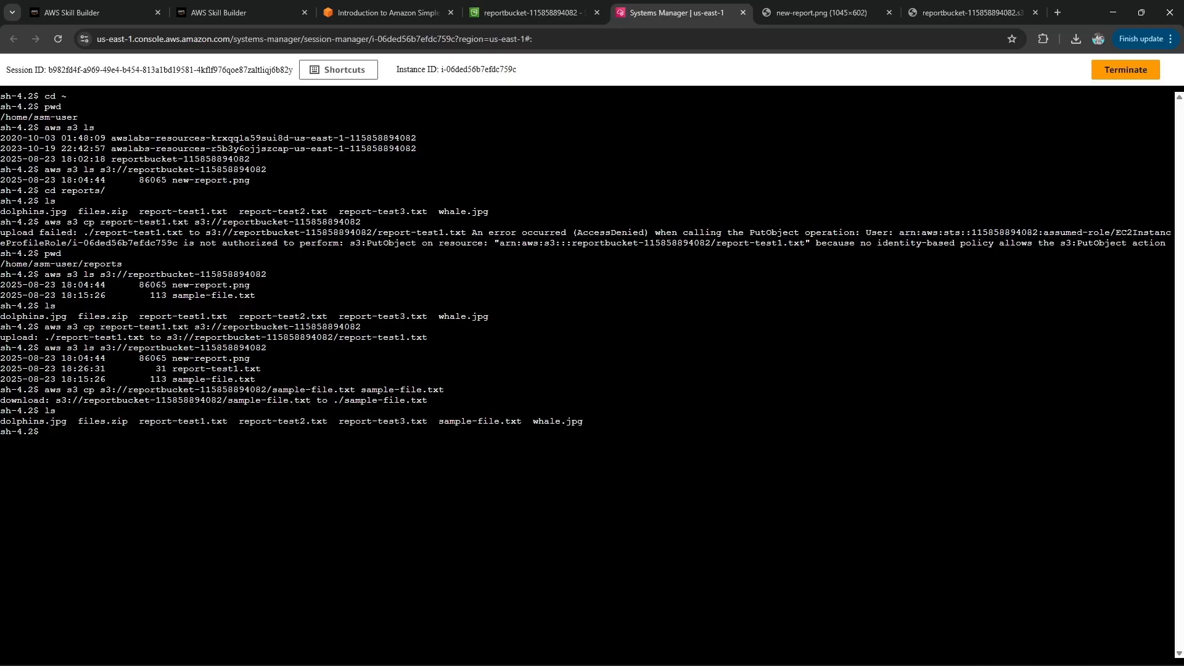
pyautogui.moveTo(439, 422); pyautogui.dragTo(510, 422)
pyautogui.click(510, 421)
# Following lab step 83, return to the browser page for sample-file.txt and refresh it.
pyautogui.click(382, 12)
pyautogui.scroll(-3, 963, 383)
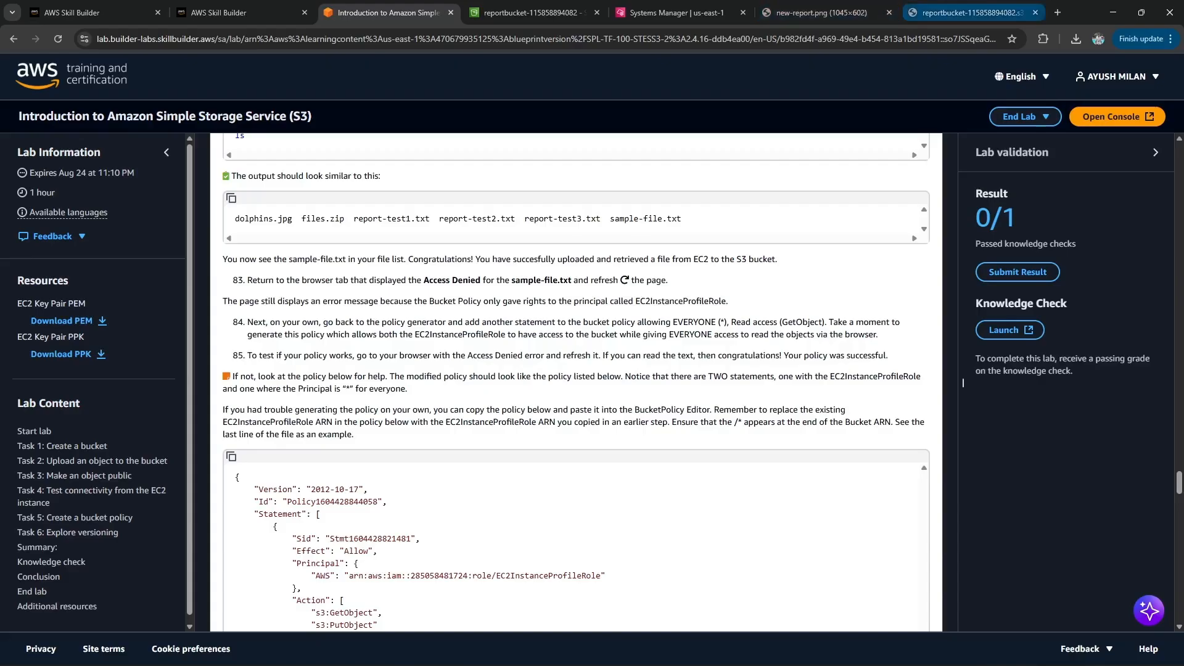
pyautogui.click(971, 12)
pyautogui.click(58, 39)
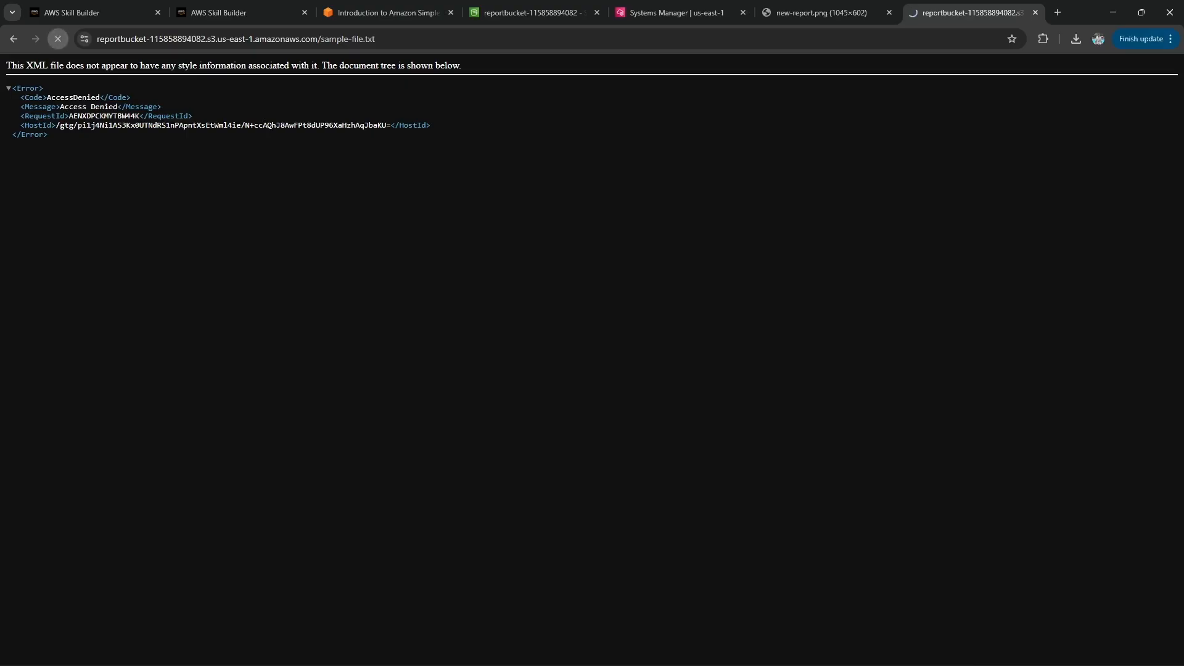
# Return to the lab instructions and read steps 84 and 85 and the sample two-statement policy granting everyone GetObject access.
pyautogui.click(370, 13)
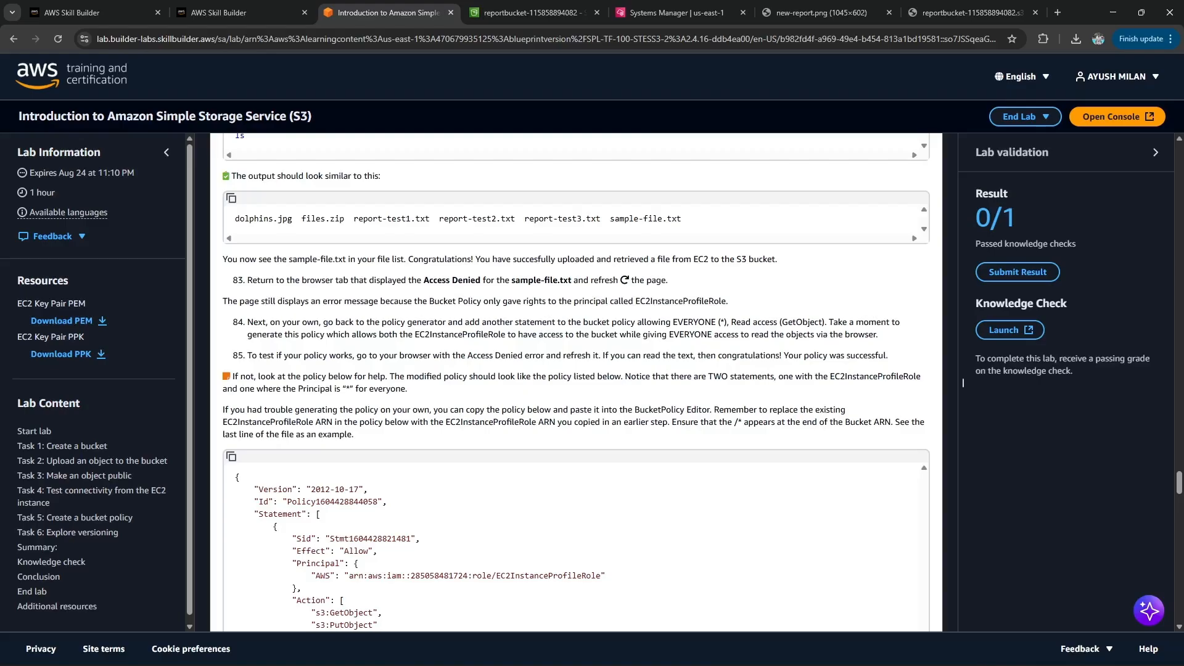
pyautogui.scroll(-2, 963, 382)
pyautogui.scroll(-3, 963, 382)
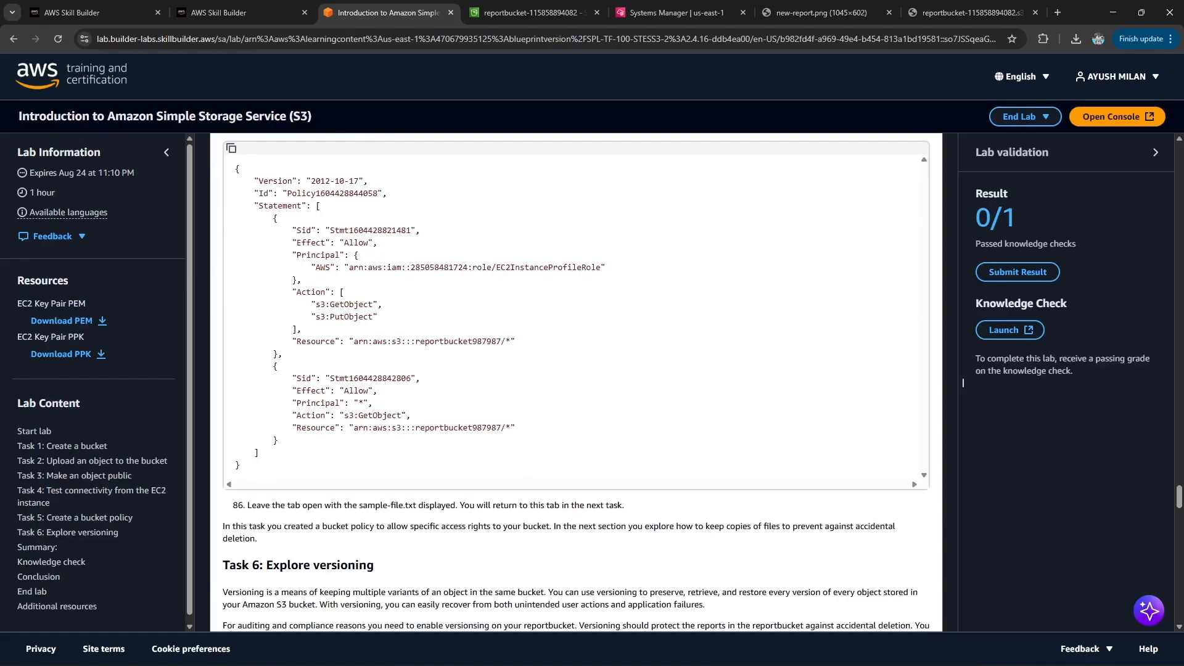
pyautogui.scroll(1, 963, 383)
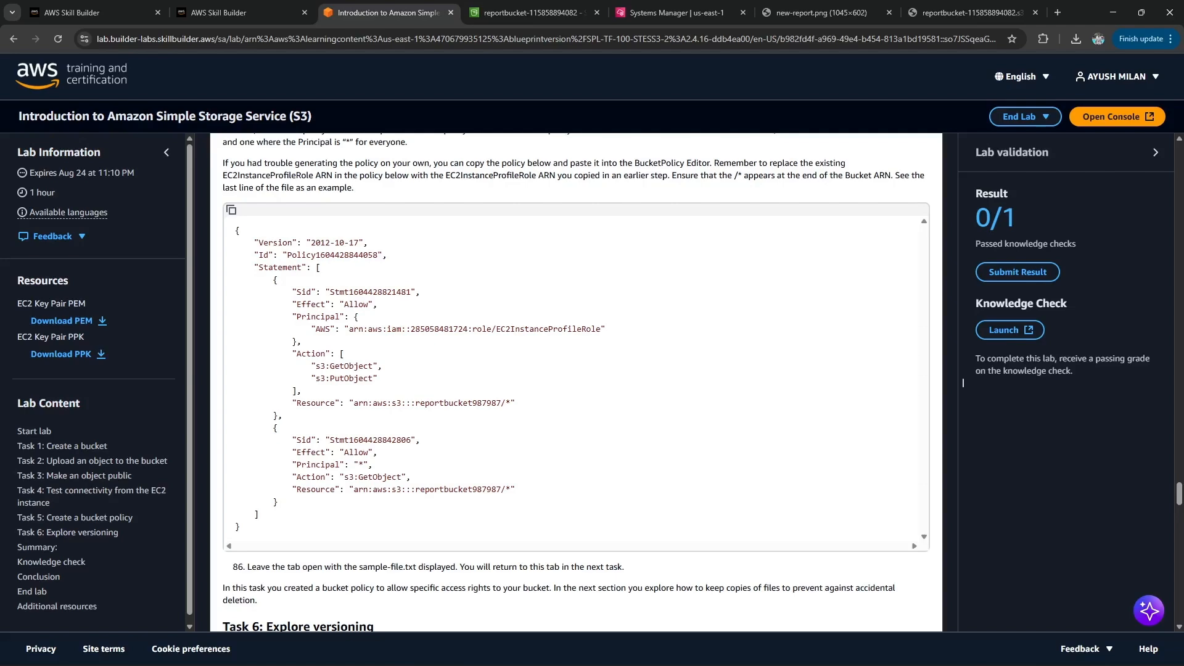
pyautogui.scroll(3, 962, 382)
pyautogui.moveTo(270, 260); pyautogui.dragTo(878, 272)
pyautogui.click(879, 273)
pyautogui.moveTo(287, 293); pyautogui.dragTo(886, 294)
pyautogui.click(962, 382)
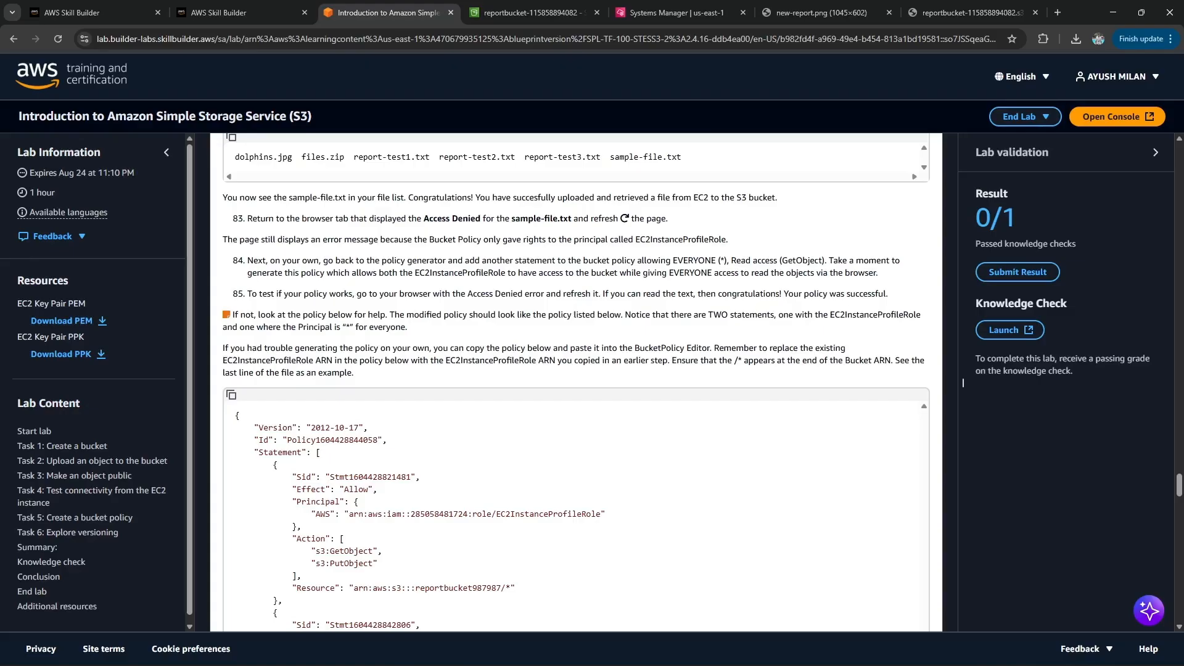
# Copy the lab's sample two-statement policy and open the report bucket's policy for editing in the S3 console.
pyautogui.click(232, 395)
pyautogui.scroll(-3, 231, 395)
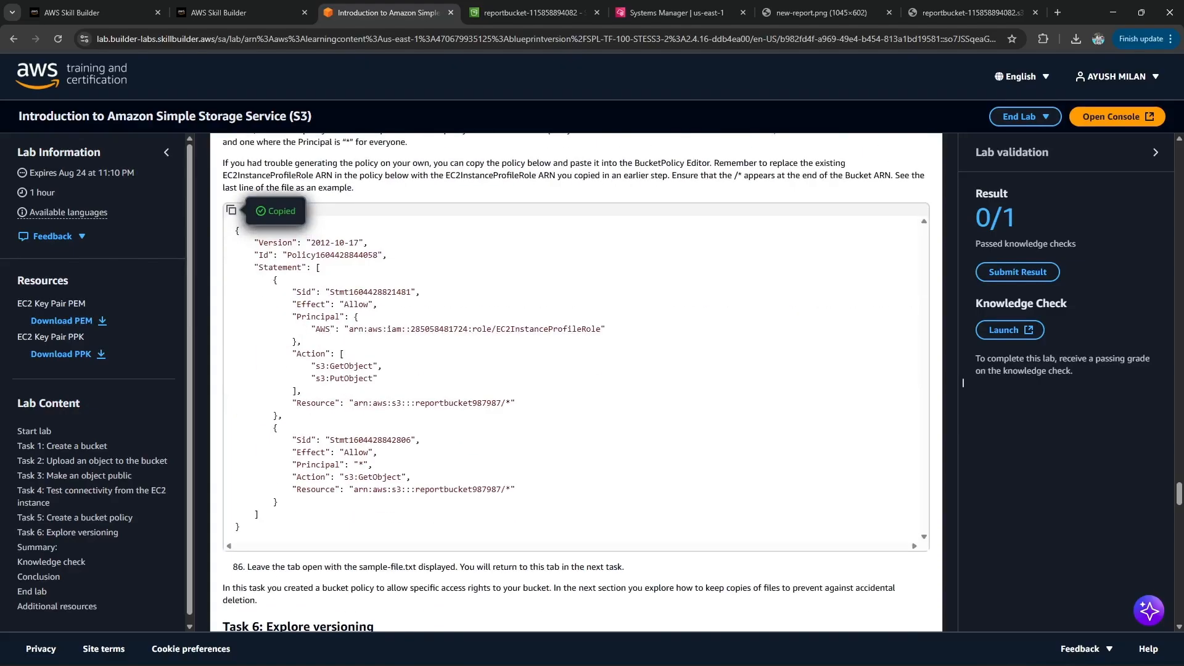
pyautogui.click(524, 12)
pyautogui.scroll(-4, 201, 437)
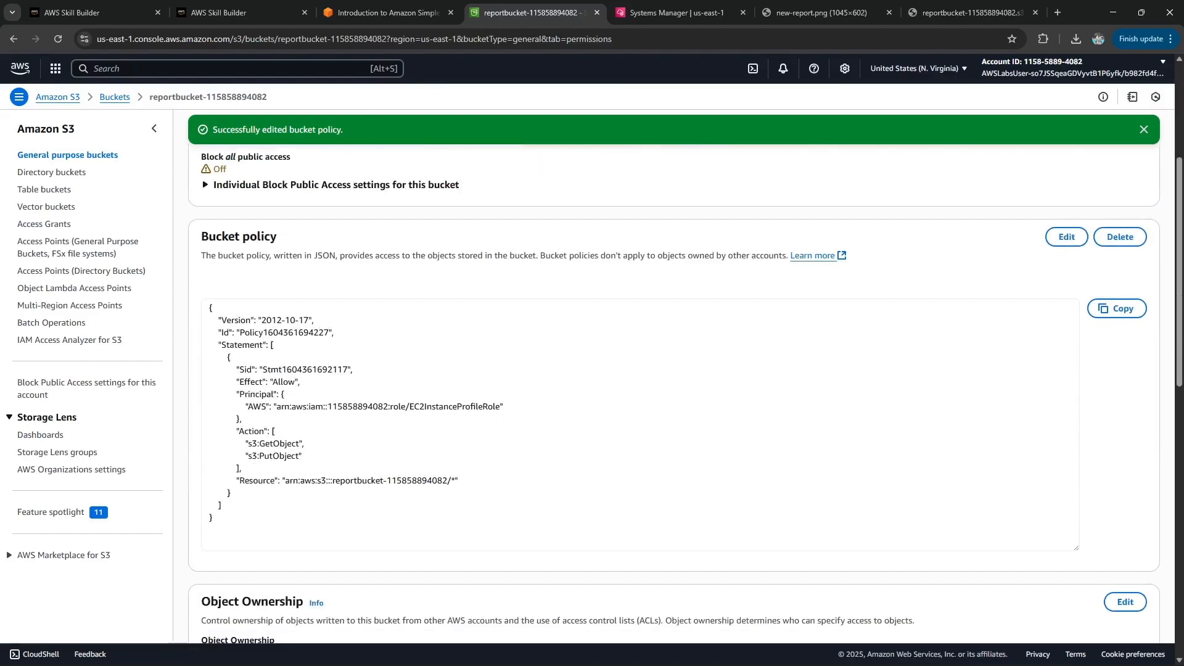
pyautogui.scroll(-10, 673, 395)
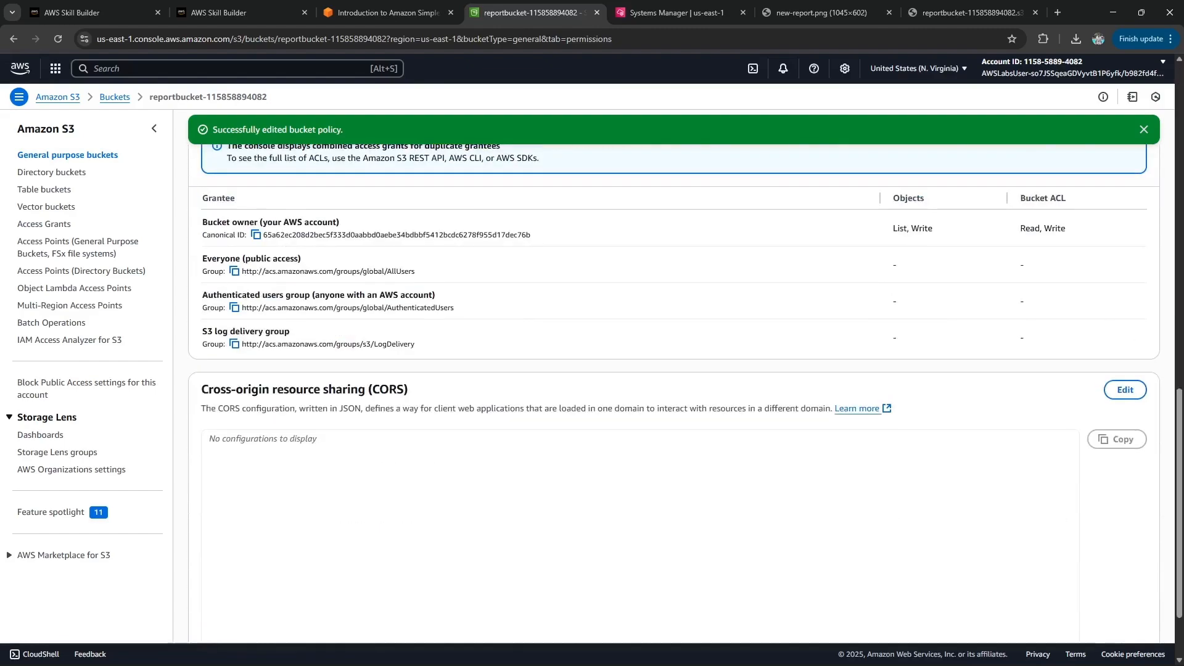
pyautogui.scroll(7, 673, 395)
pyautogui.scroll(10, 963, 383)
pyautogui.hotkey('ctrl', 'shift', 'Tab')
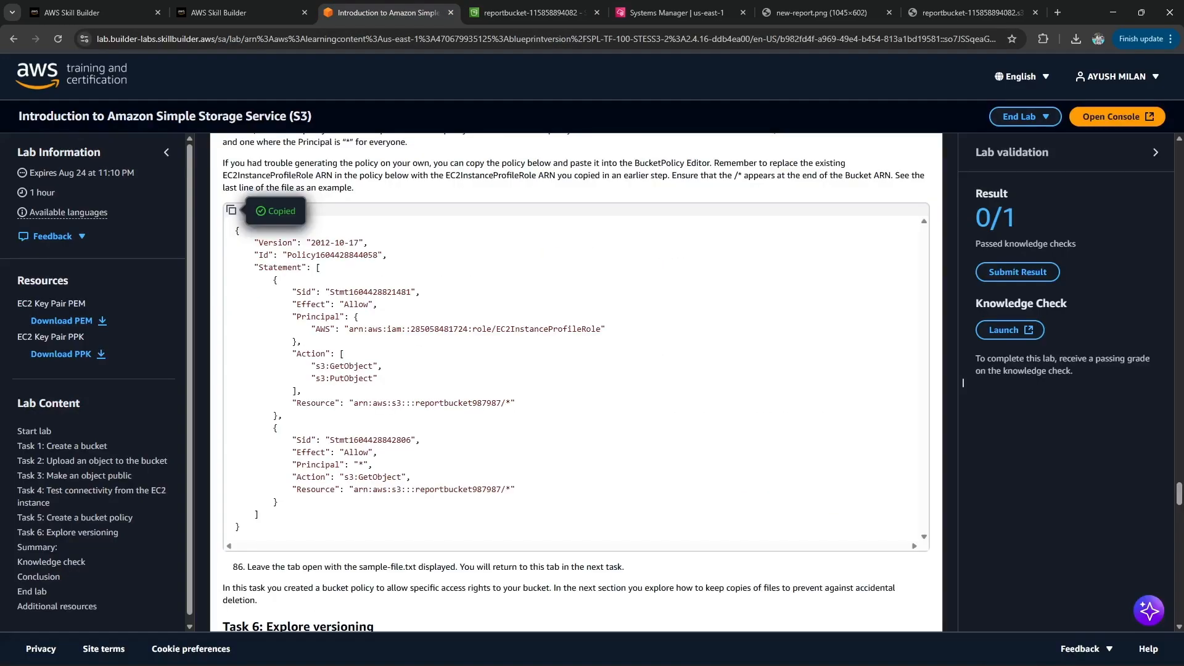
pyautogui.scroll(1, 962, 382)
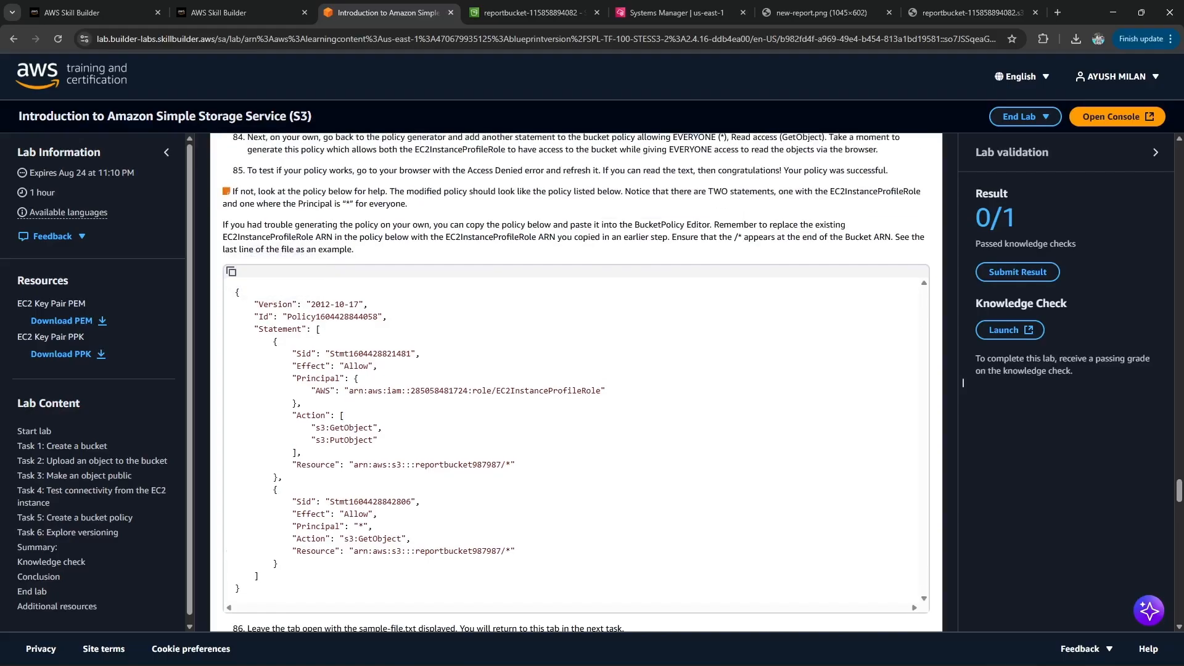
pyautogui.hotkey('ctrl', 'Tab')
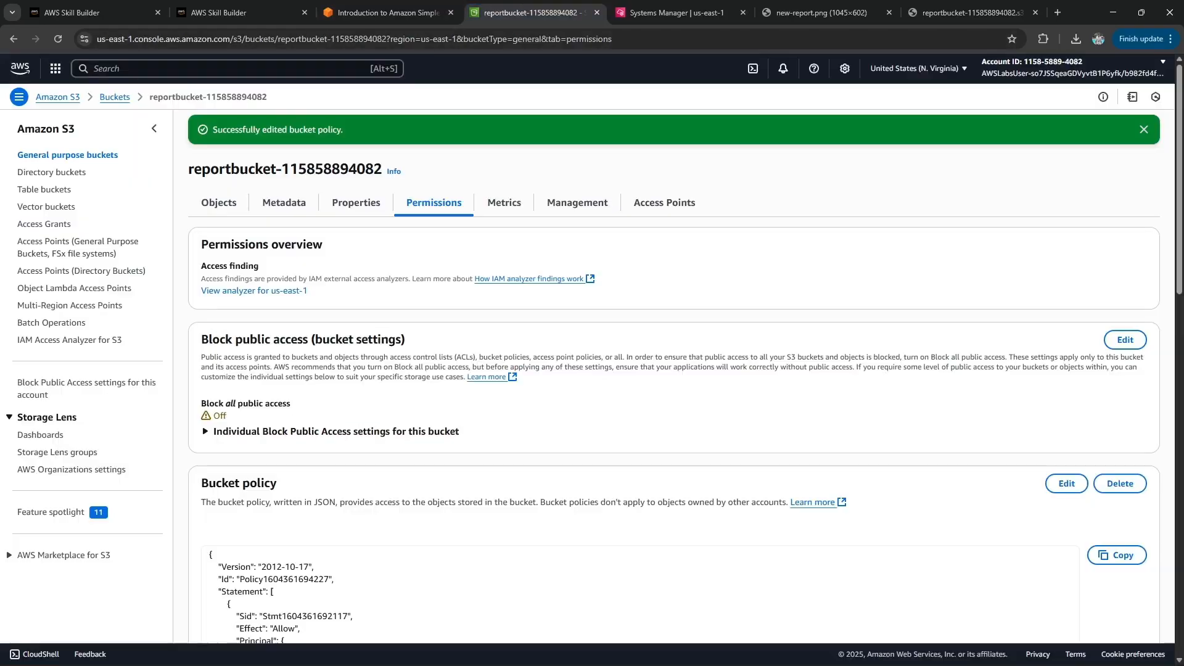
pyautogui.click(1067, 483)
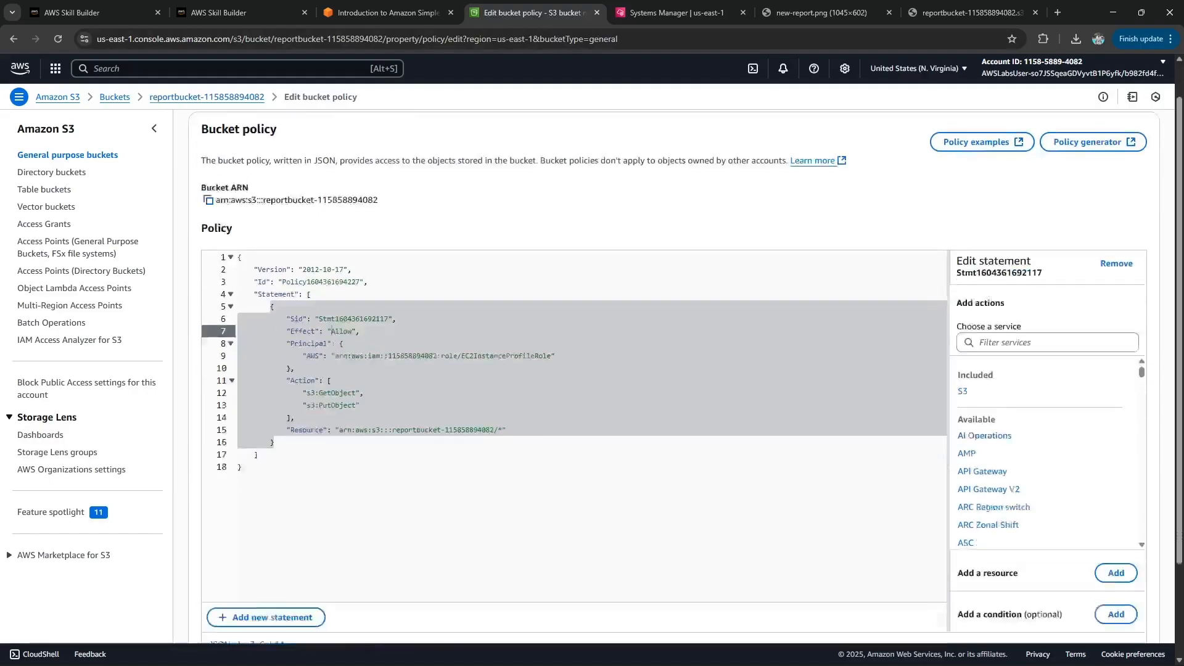
pyautogui.hotkey('ctrl', 'a')
pyautogui.hotkey('ctrl', 'v')
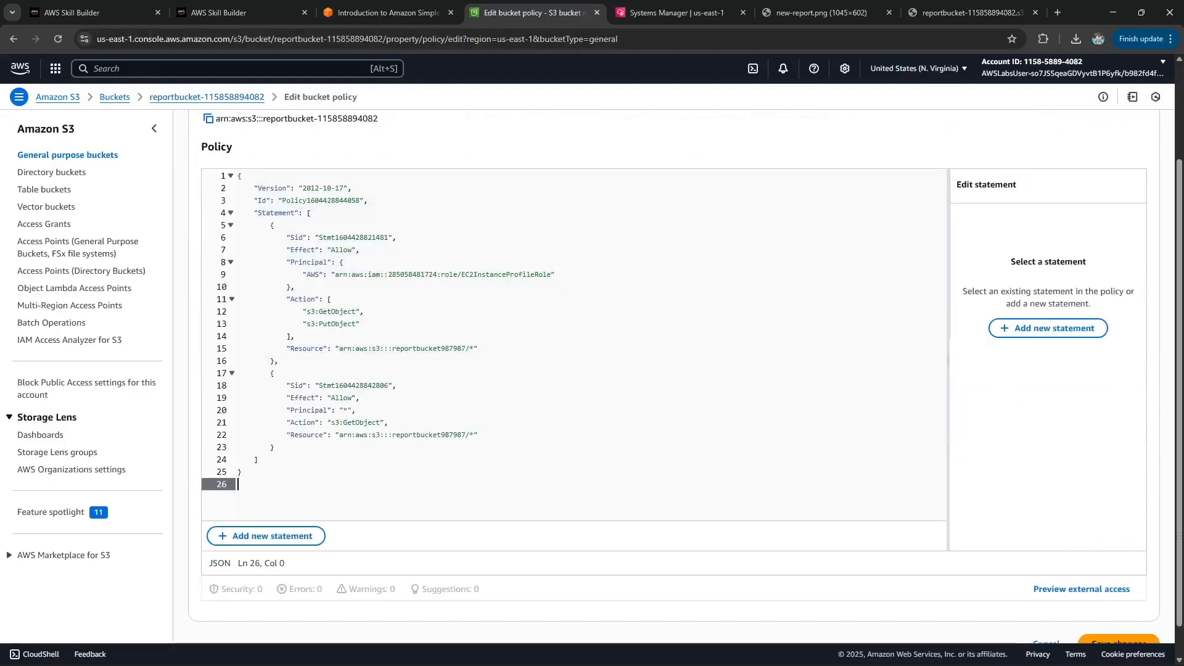
pyautogui.hotkey('ctrl', 'z')
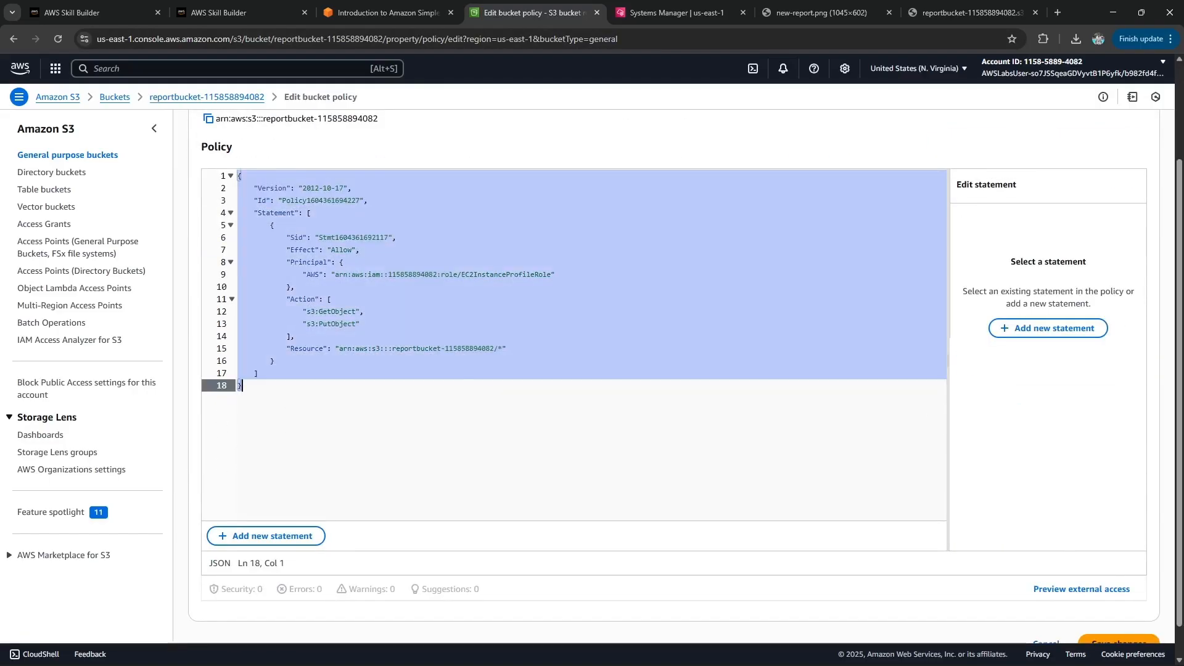
# Paste the lab's sample two-statement policy beneath the existing JSON in the report bucket's policy editor.
pyautogui.click(242, 385)
pyautogui.press('Return')
pyautogui.press('Return')
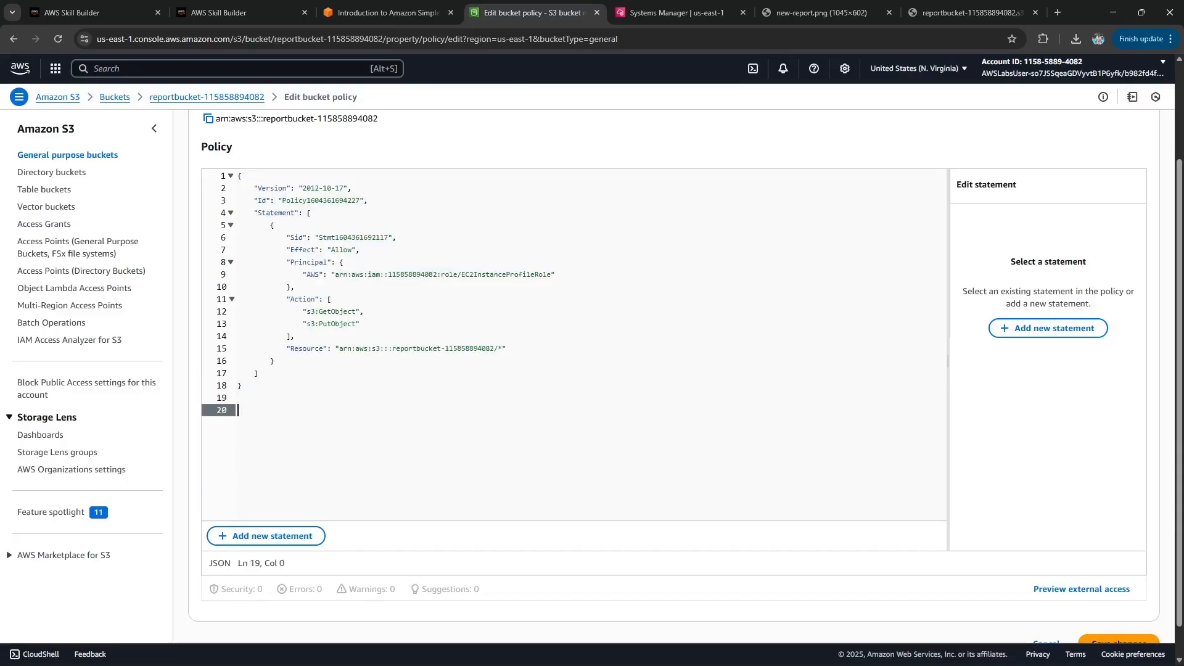
pyautogui.hotkey('ctrl', 'v')
pyautogui.scroll(5, 574, 344)
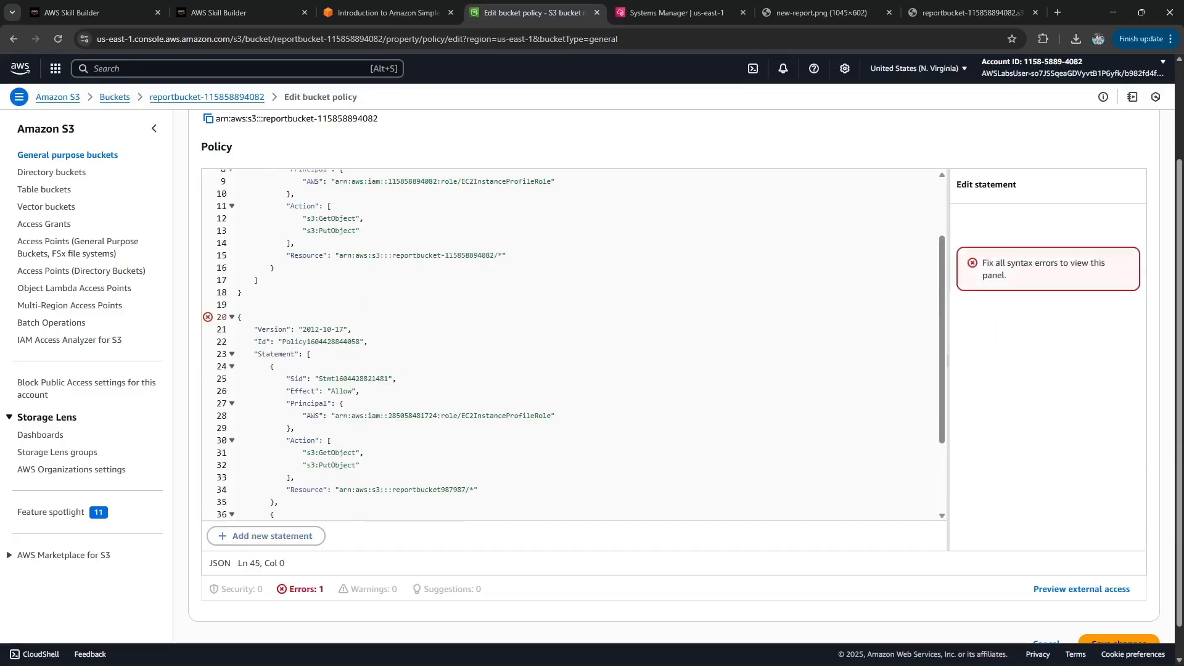
pyautogui.scroll(-1, 574, 344)
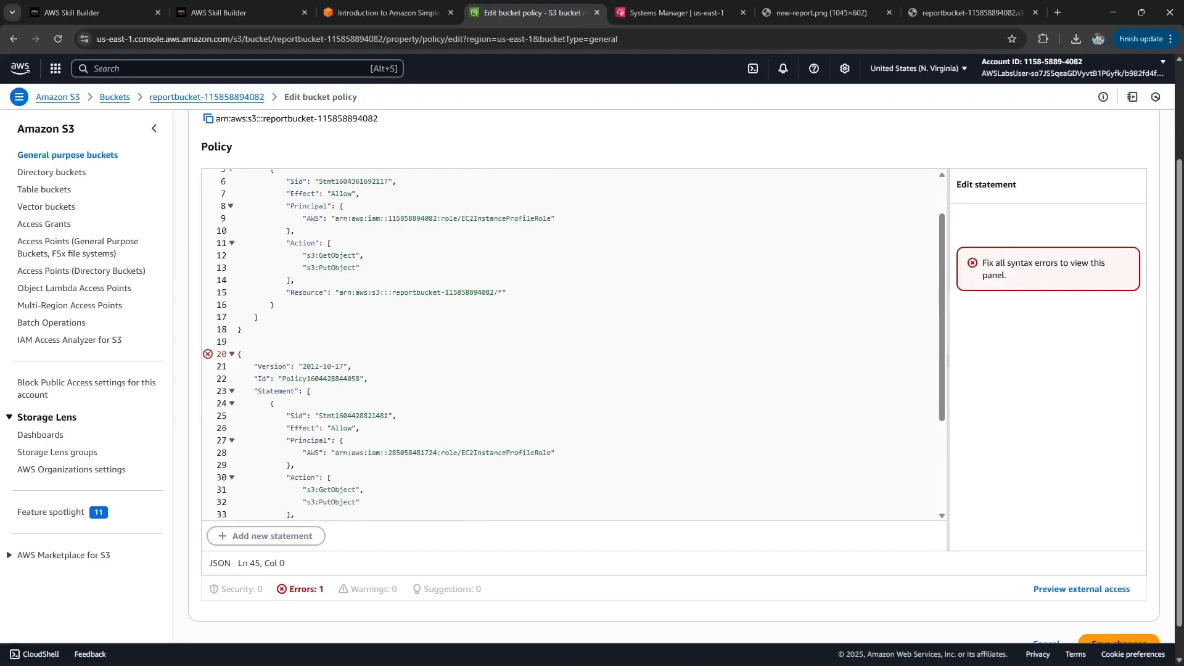
# Delete the pasted policy's header and its EC2InstanceProfileRole statement, keeping only the pasted statement for everyone.
pyautogui.moveTo(242, 330); pyautogui.dragTo(257, 453)
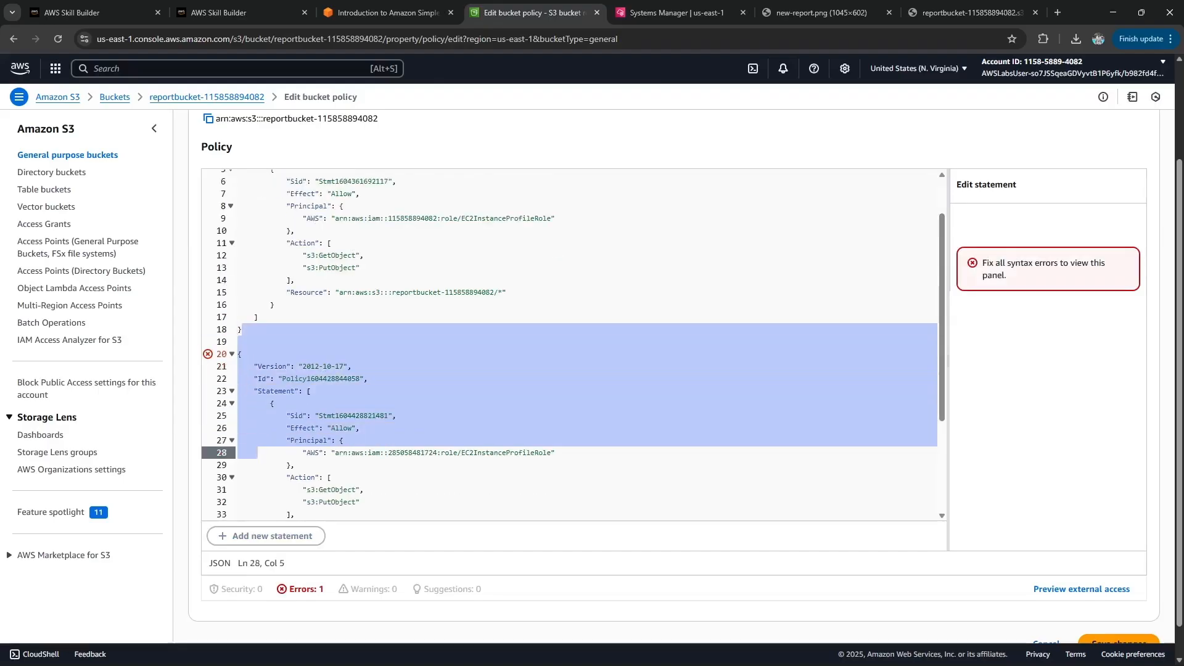
pyautogui.scroll(-2, 256, 452)
pyautogui.click(296, 440)
pyautogui.click(279, 465)
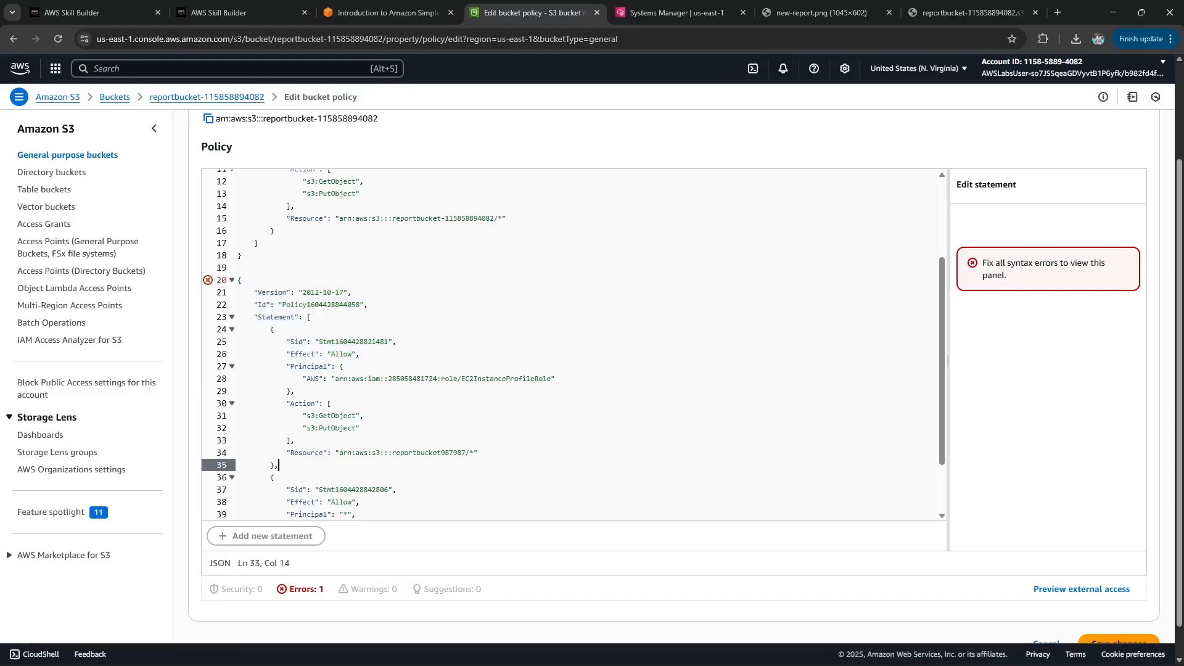
pyautogui.moveTo(279, 465); pyautogui.dragTo(238, 280)
pyautogui.press('BackSpace')
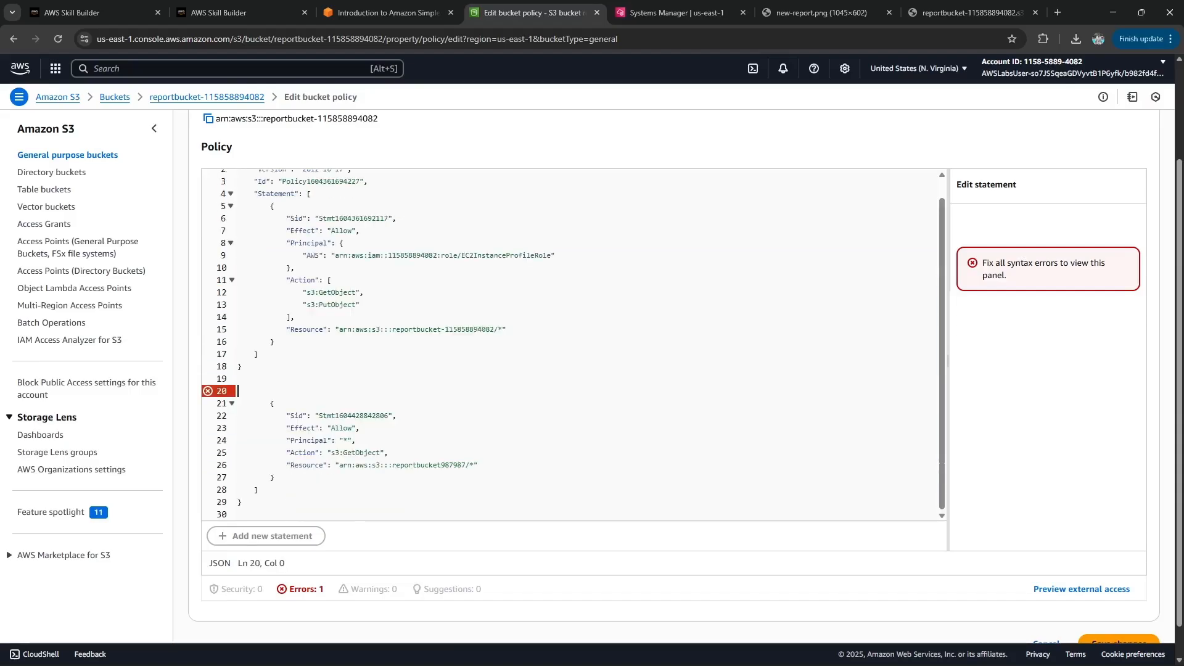
# Move the everyone GetObject statement into the original policy's Statement array after a comma, and delete the leftover brackets below.
pyautogui.moveTo(270, 404); pyautogui.dragTo(275, 477)
pyautogui.hotkey('ctrl', 'x')
pyautogui.click(275, 360)
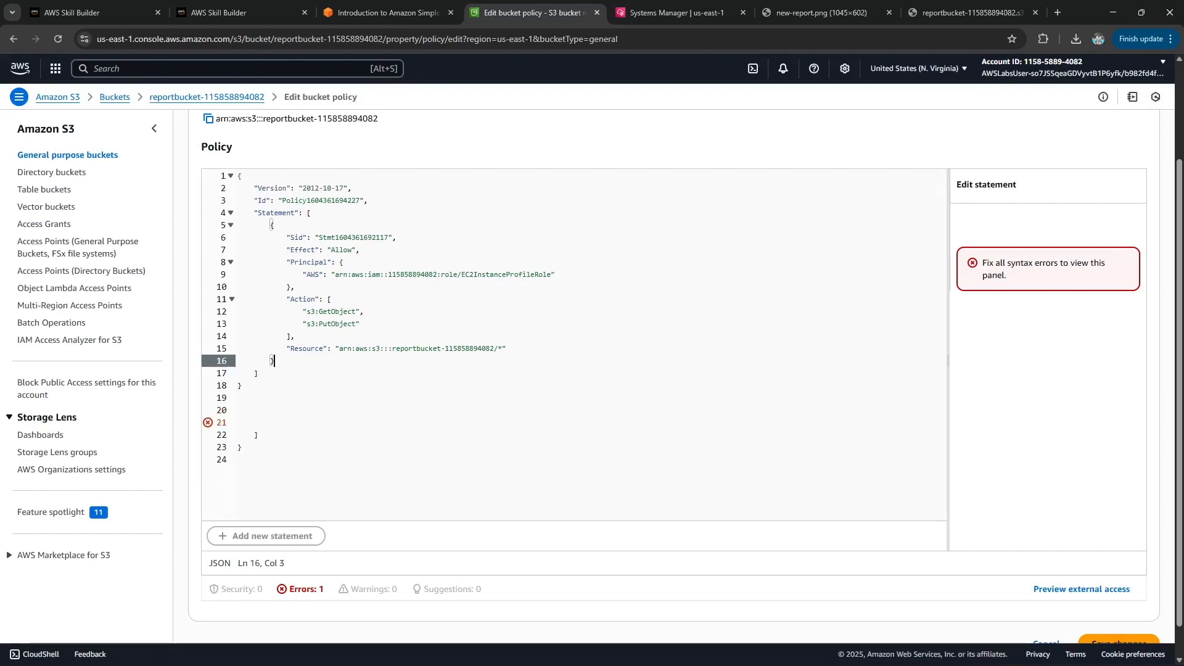
pyautogui.press('Return')
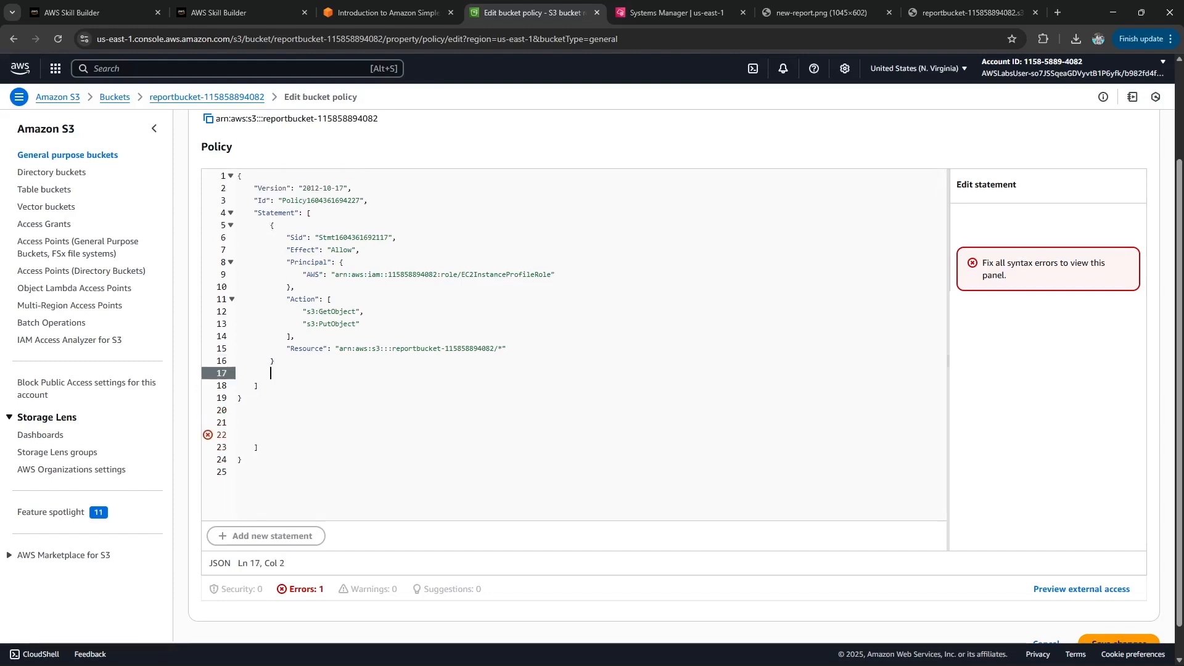
pyautogui.press('BackSpace')
pyautogui.press('BackSpace')
pyautogui.press('BackSpace')
pyautogui.write(',')
pyautogui.press('Return')
pyautogui.hotkey('ctrl', 'v')
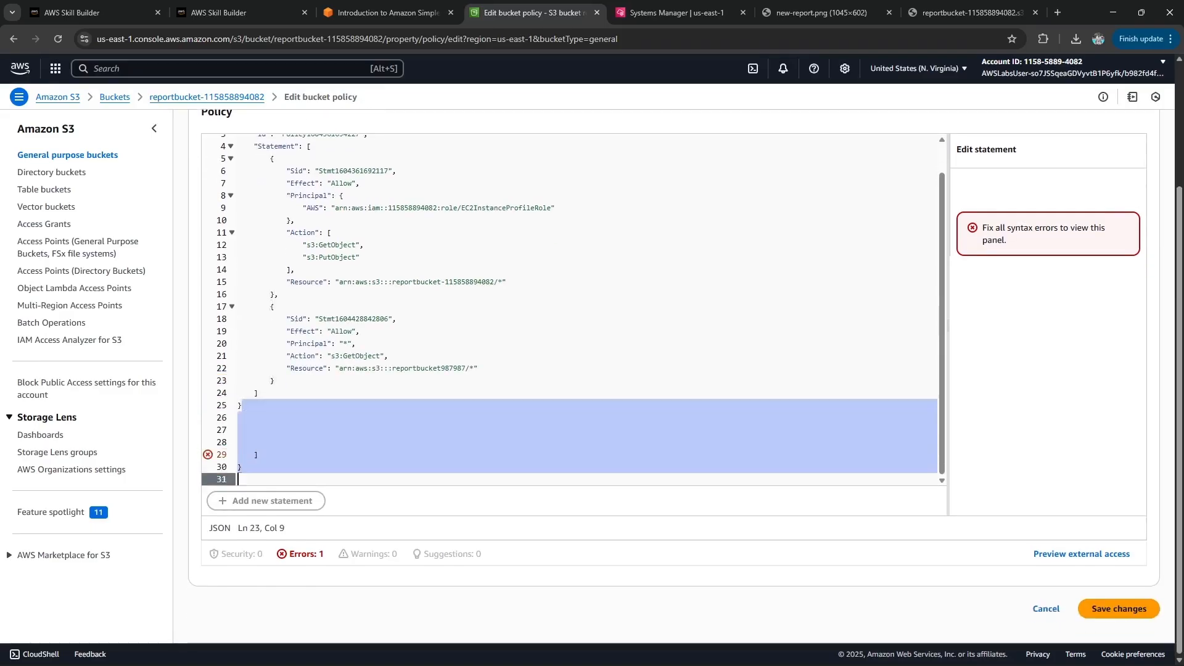
pyautogui.press('BackSpace')
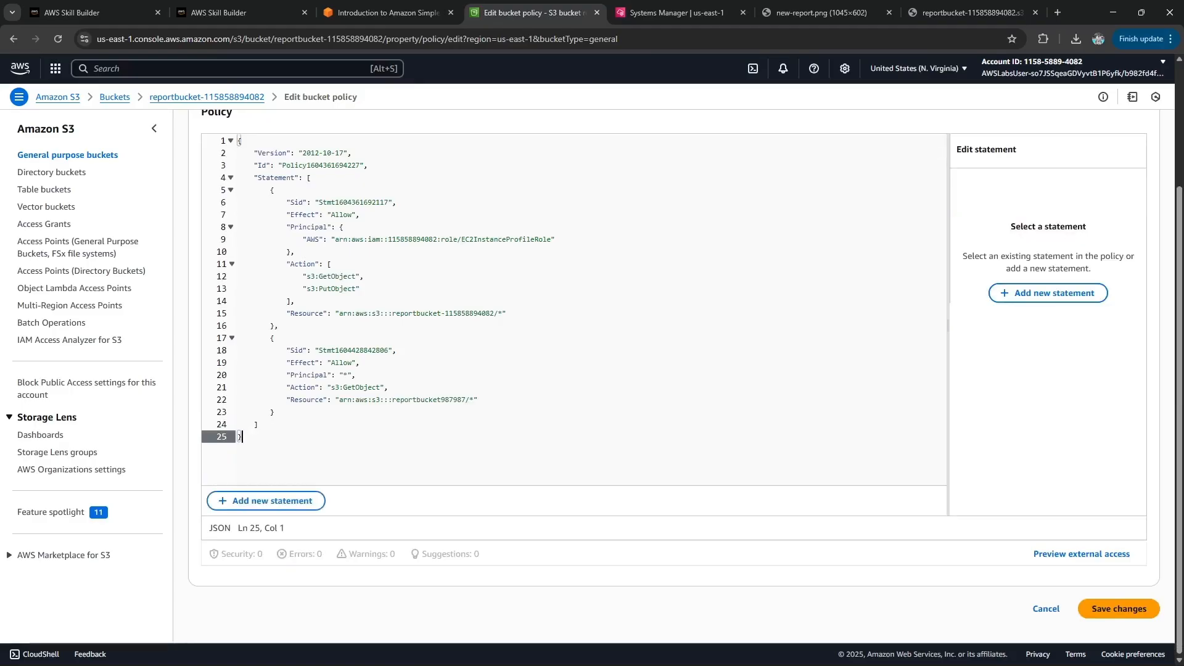
# Replace the sample bucket name in the everyone statement's Resource with the report bucket's own name and save the policy.
pyautogui.moveTo(392, 313); pyautogui.dragTo(494, 313)
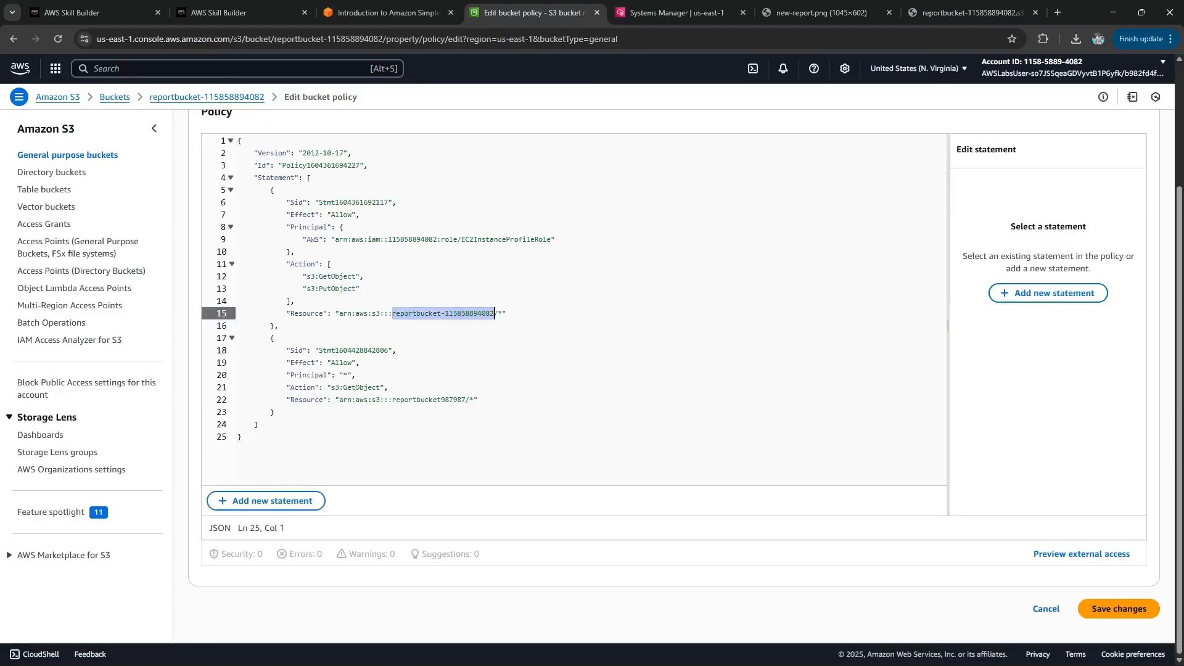
pyautogui.tripleClick(429, 400)
pyautogui.click(429, 399)
pyautogui.doubleClick(429, 400)
pyautogui.hotkey('ctrl', 'v')
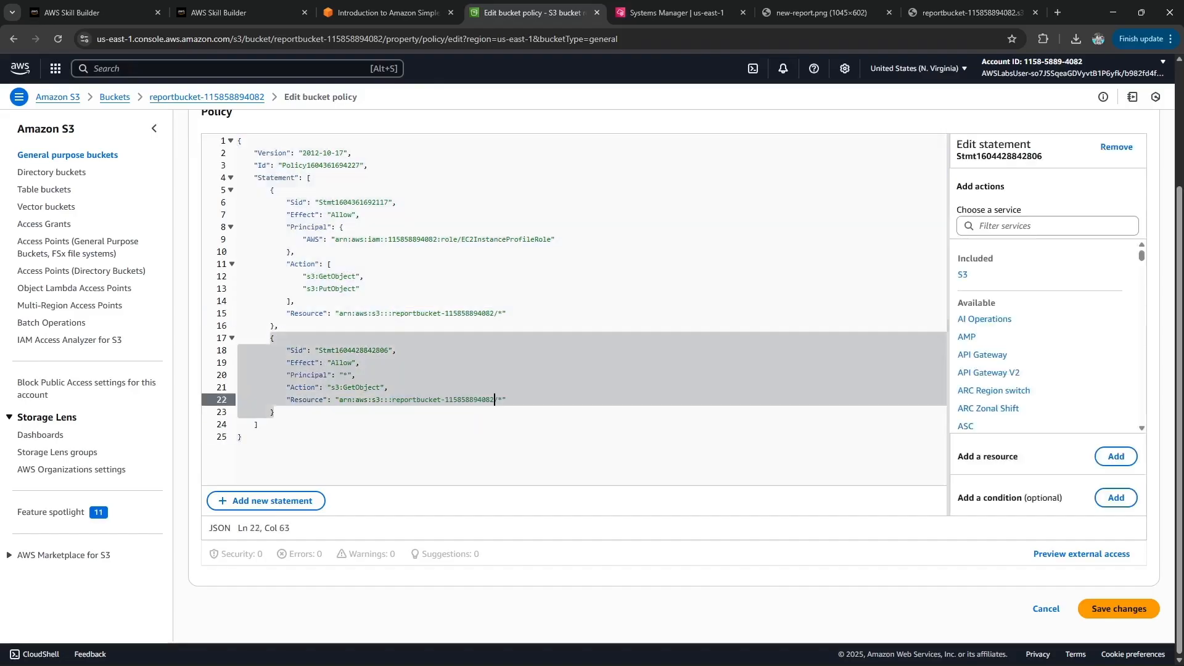
pyautogui.click(259, 424)
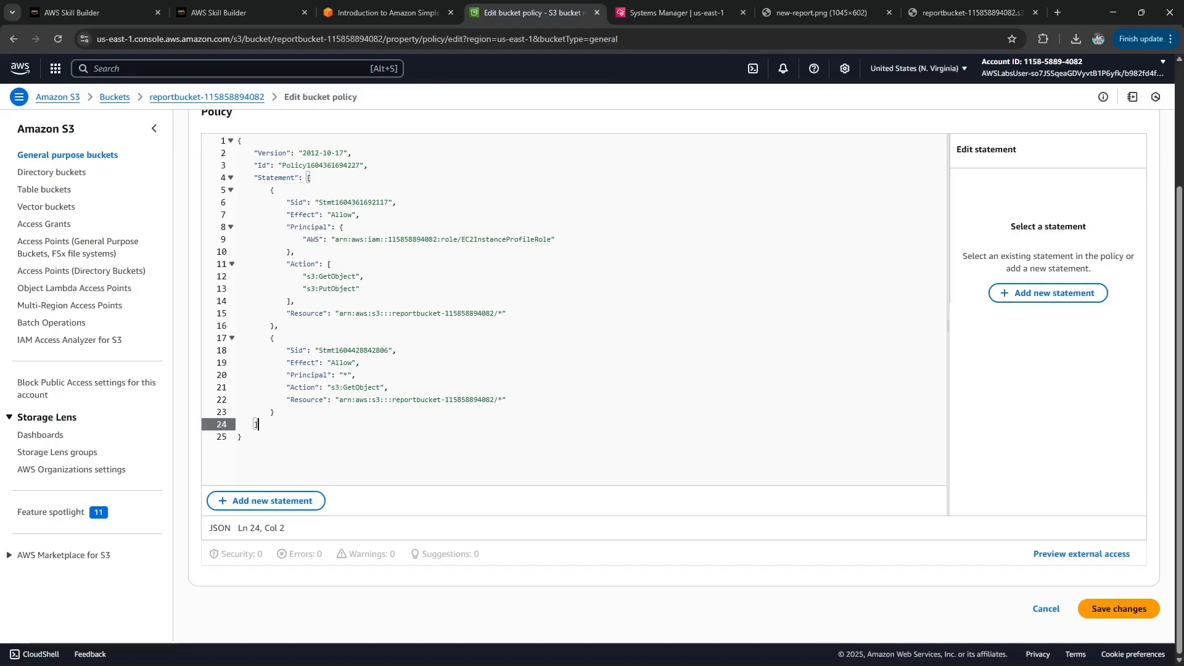
pyautogui.click(1119, 608)
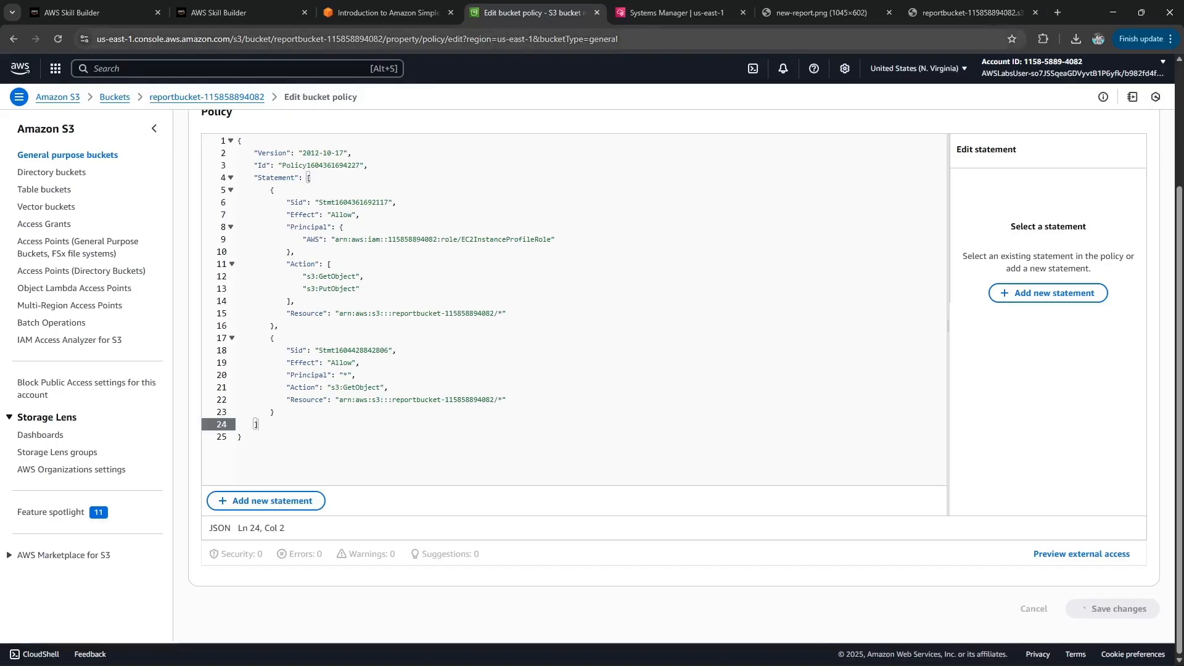
# Following lab step 85, test the new policy by refreshing the sample-file.txt browser page.
pyautogui.click(972, 13)
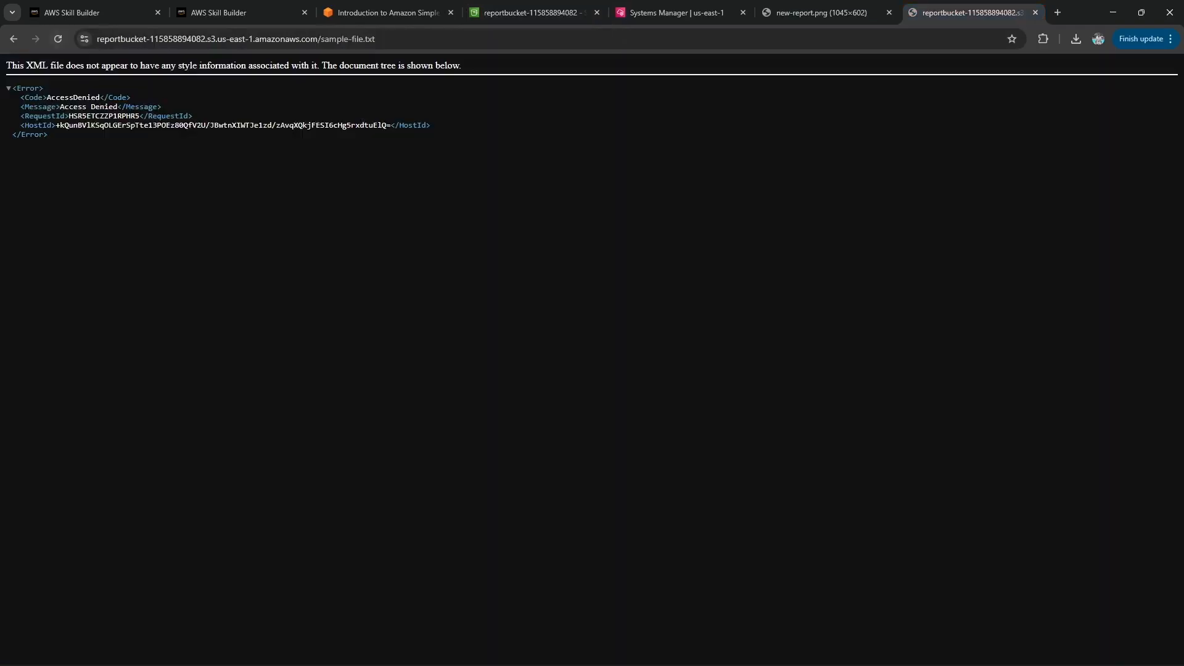
pyautogui.click(58, 39)
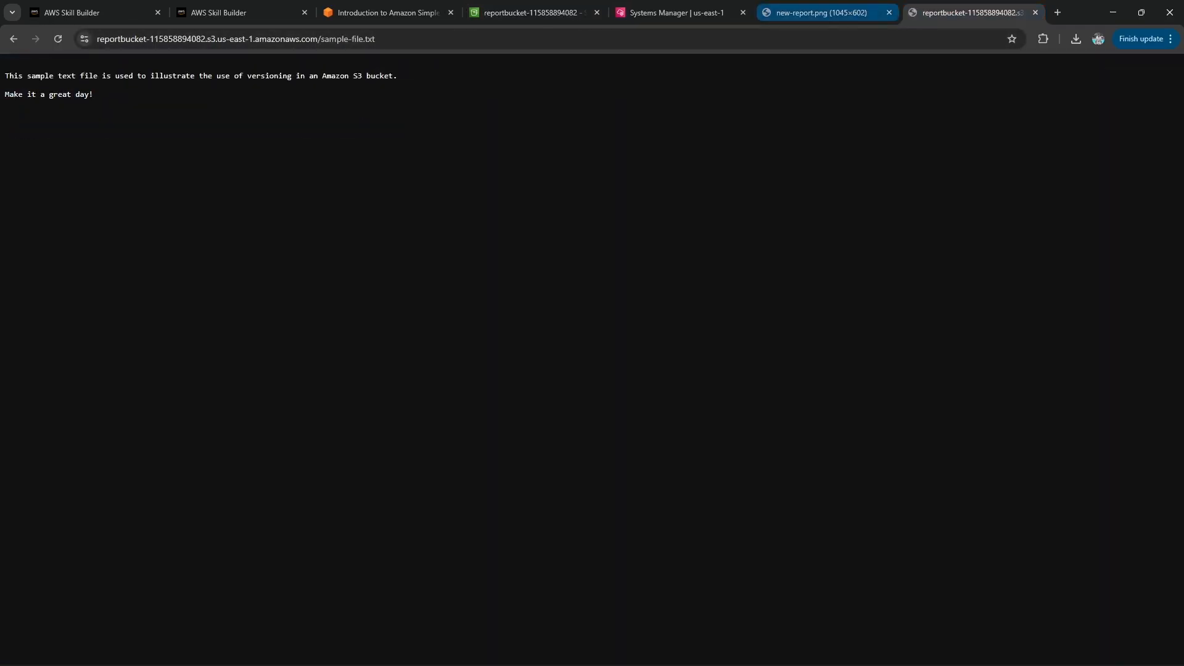
pyautogui.hotkey('ctrl', 'a')
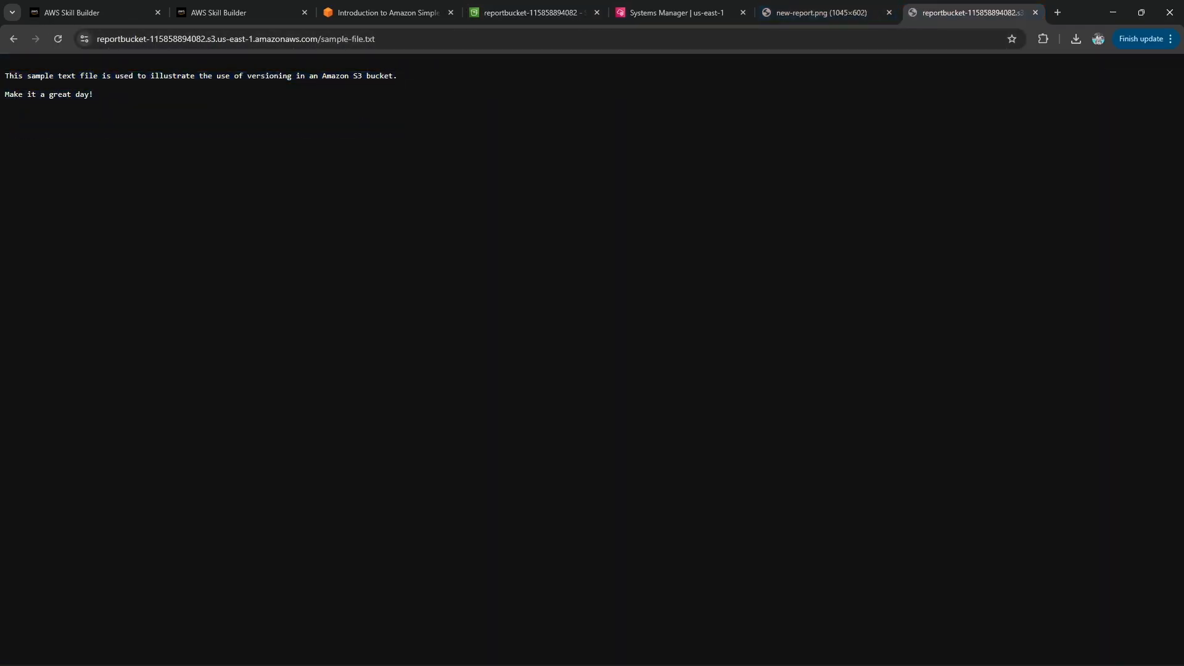
# Return to the lab instructions and read step 86 and Task 6 steps 87 to 90 on enabling versioning.
pyautogui.click(821, 12)
pyautogui.click(388, 13)
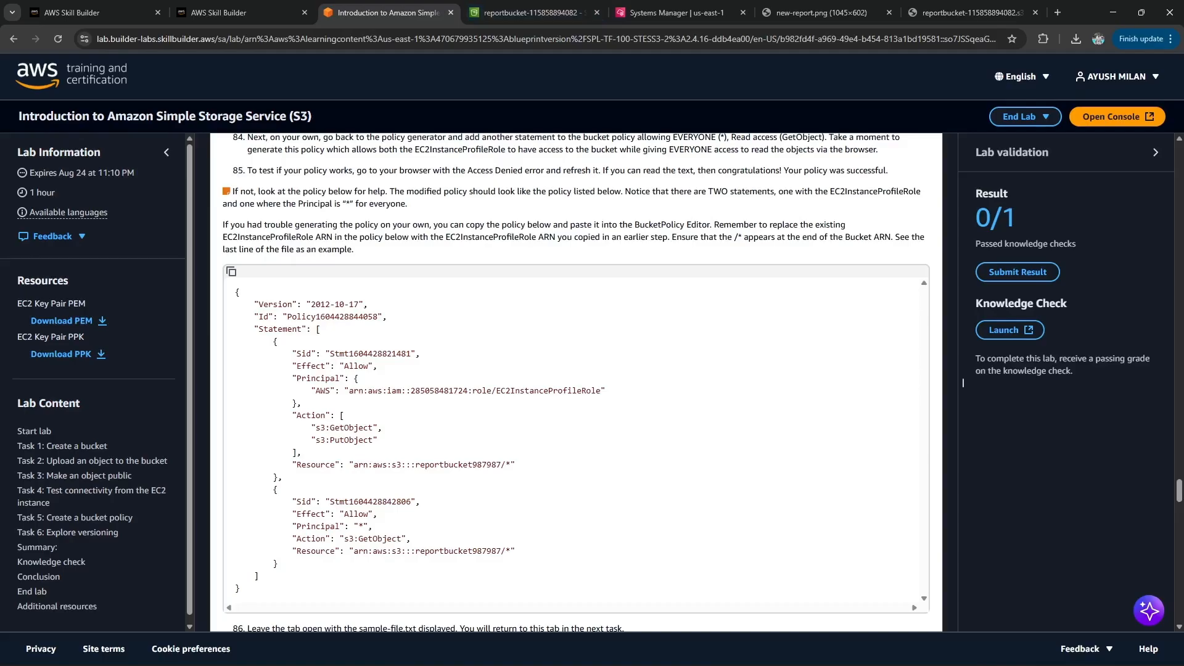
pyautogui.scroll(-4, 963, 383)
pyautogui.scroll(-3, 962, 383)
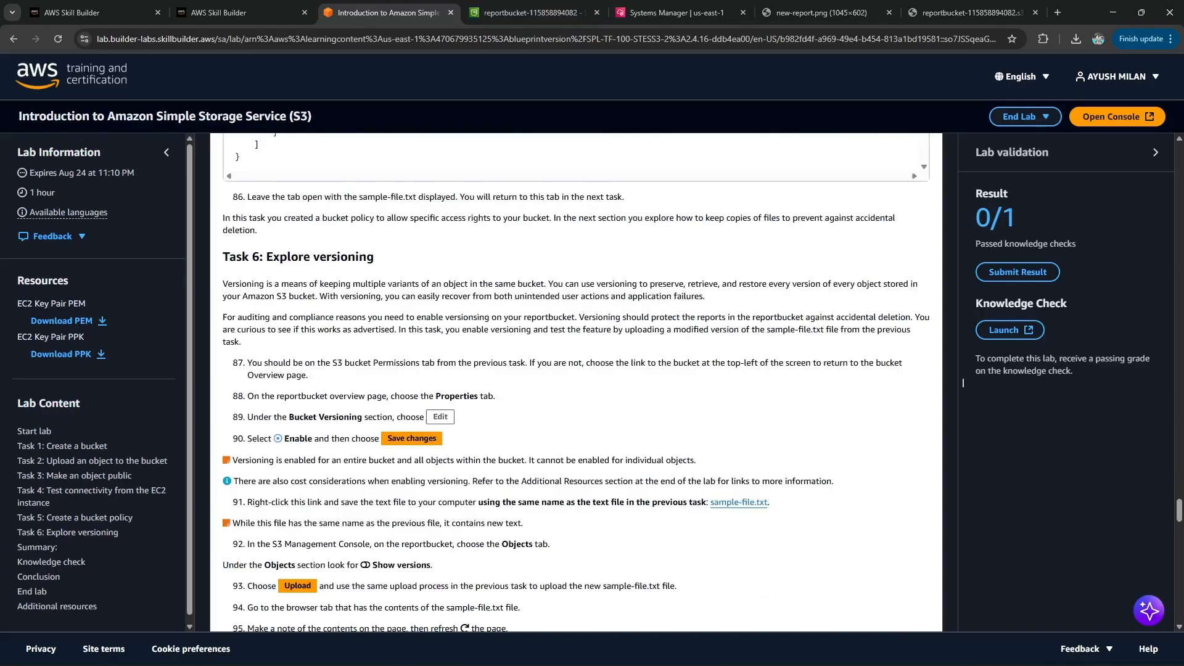
pyautogui.moveTo(326, 363); pyautogui.dragTo(512, 460)
pyautogui.click(962, 382)
# In the S3 console, enable Bucket Versioning for the report bucket and save the change.
pyautogui.hotkey('ctrl', 'Tab')
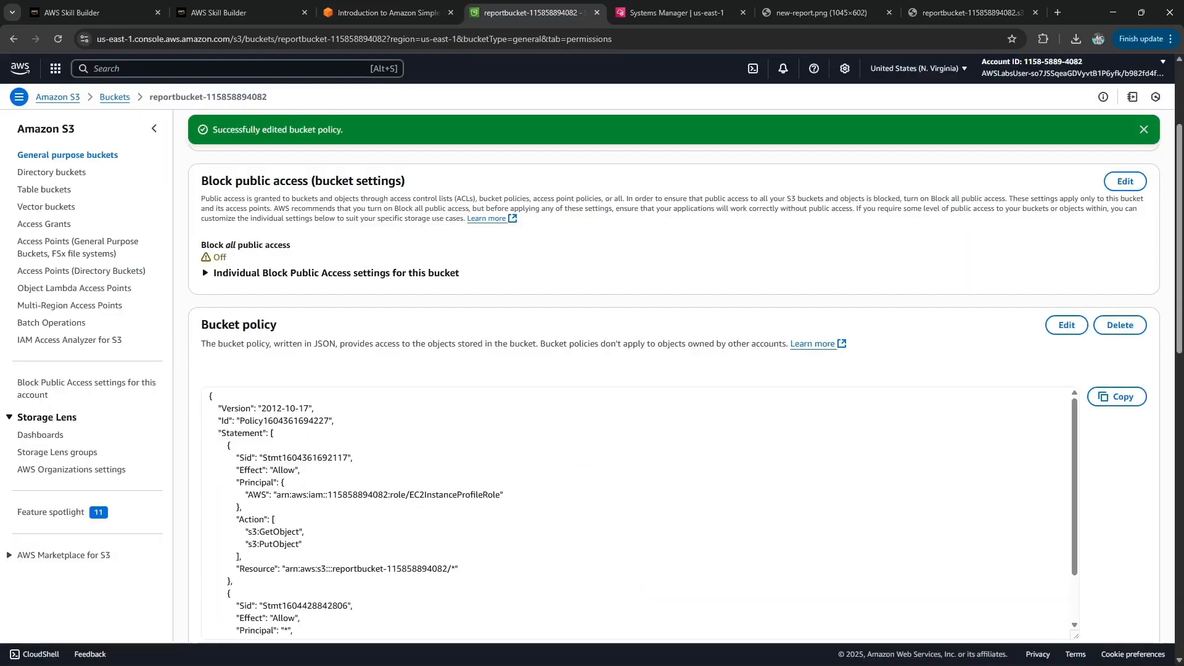
pyautogui.click(356, 203)
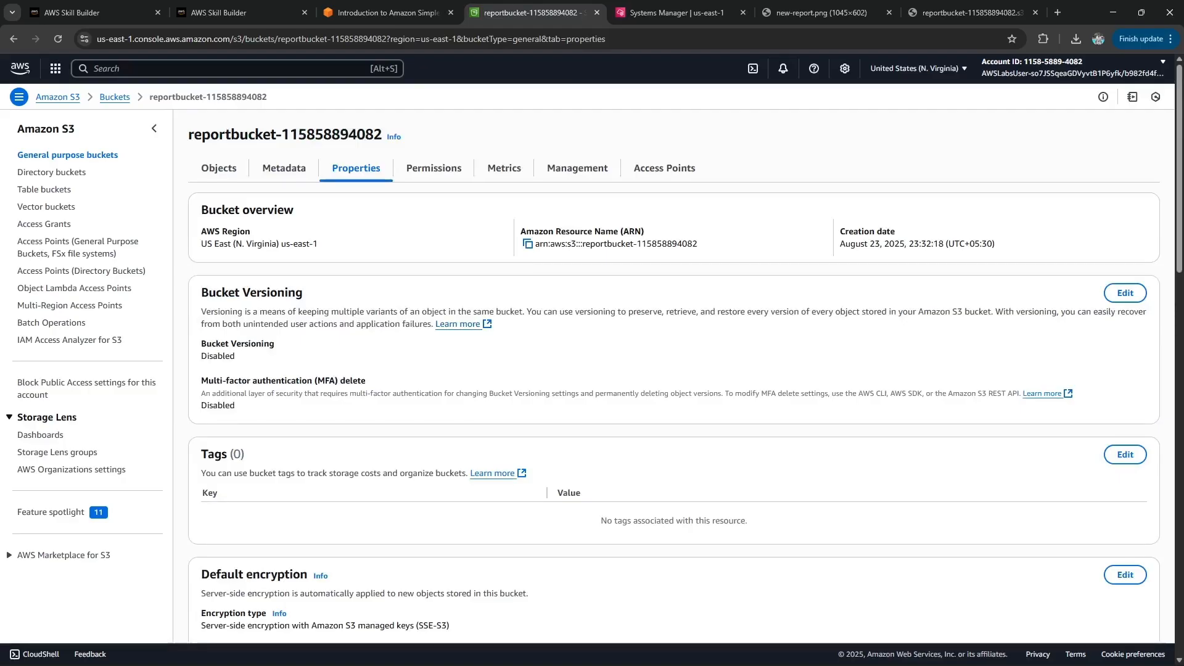
pyautogui.click(1125, 293)
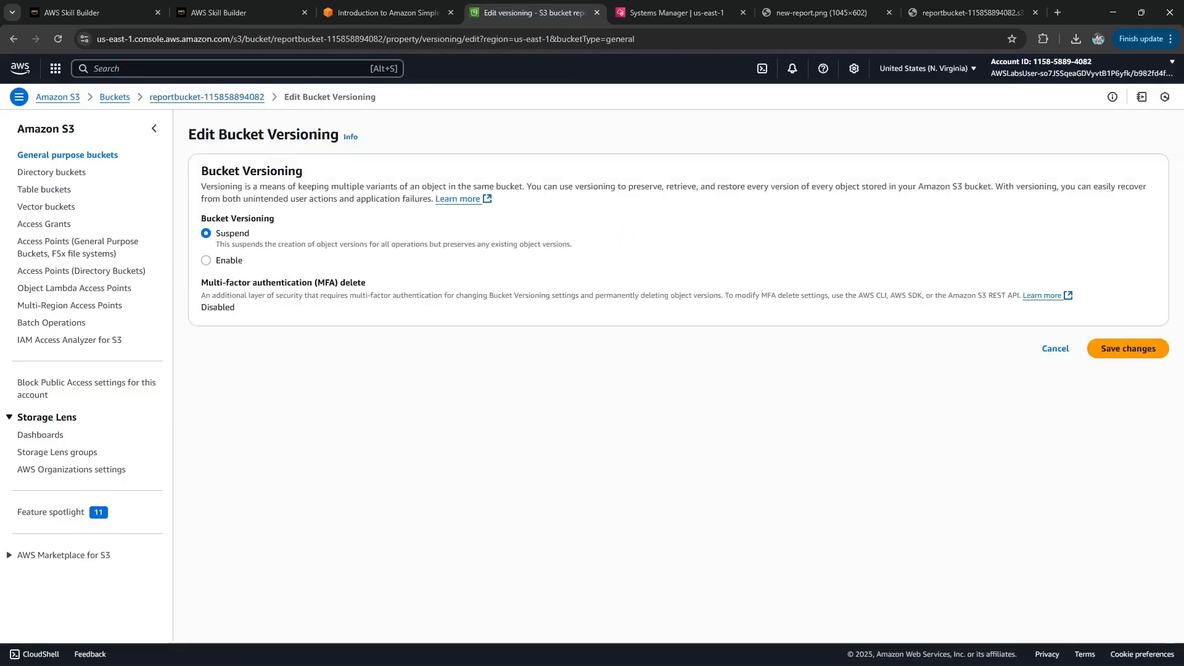
pyautogui.click(205, 261)
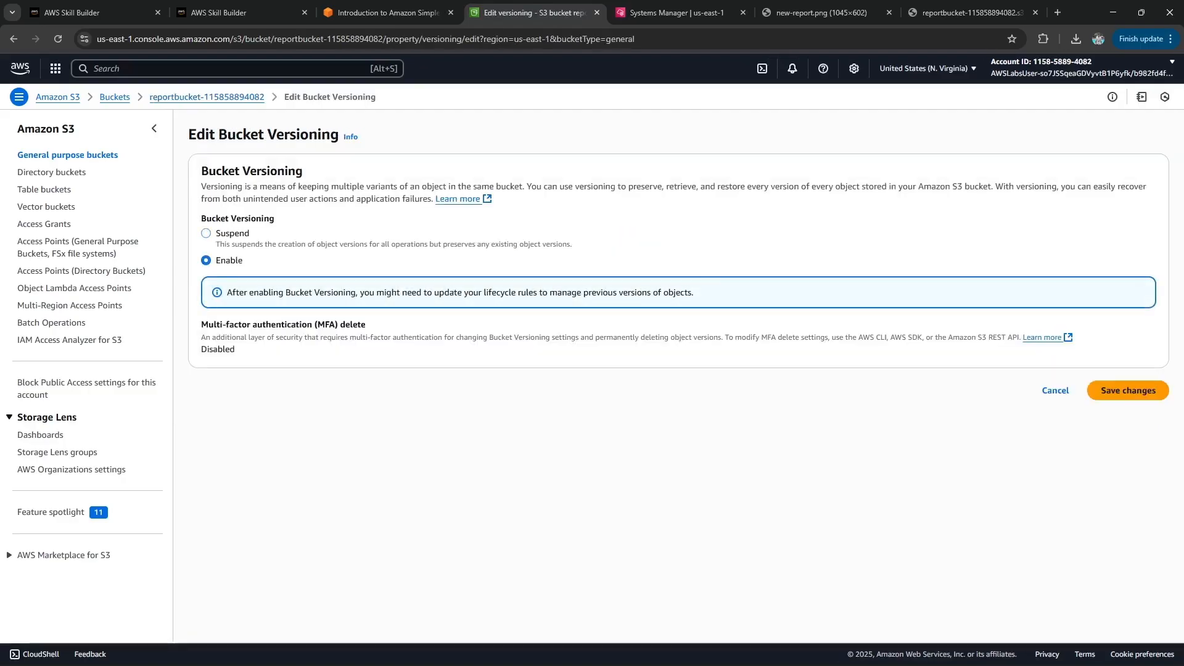
pyautogui.click(1128, 390)
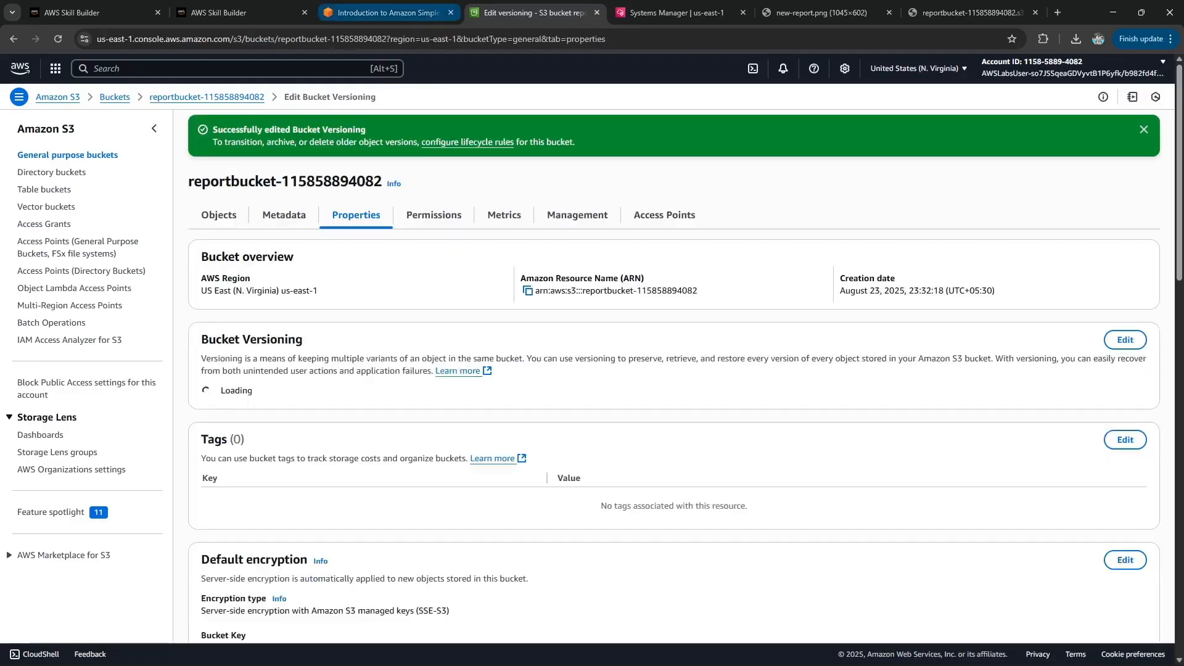
# Return to the lab instructions and read step 91 on saving the new sample-file.txt under the same name.
pyautogui.click(383, 12)
pyautogui.scroll(-2, 962, 382)
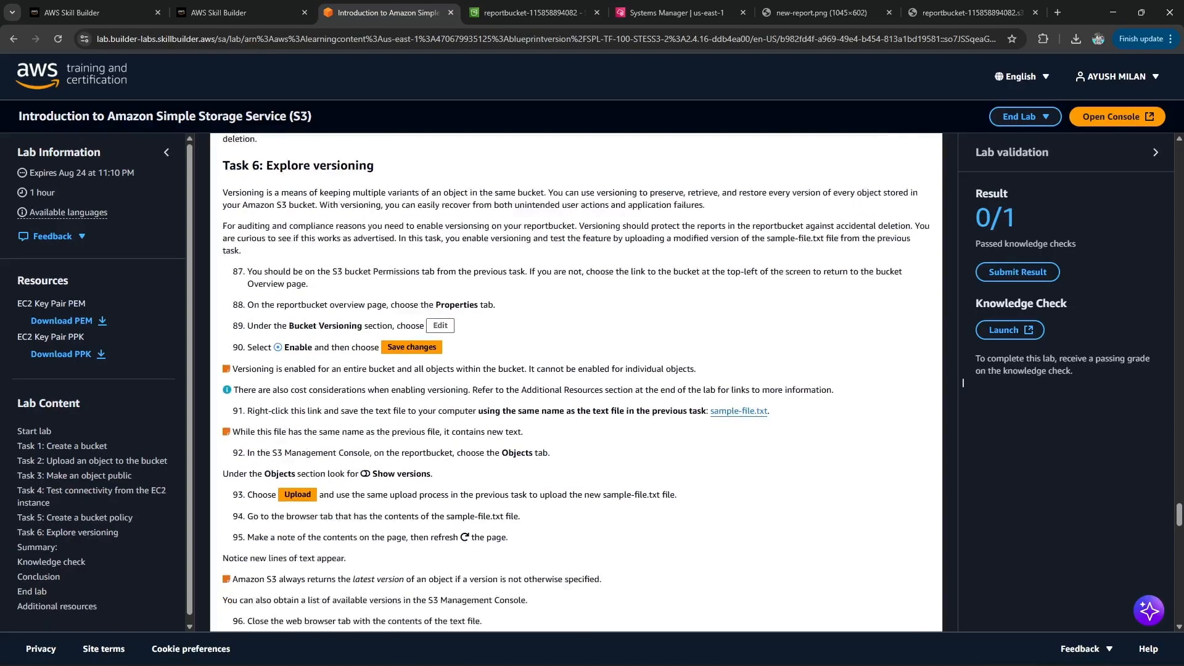
pyautogui.moveTo(328, 378); pyautogui.dragTo(699, 379)
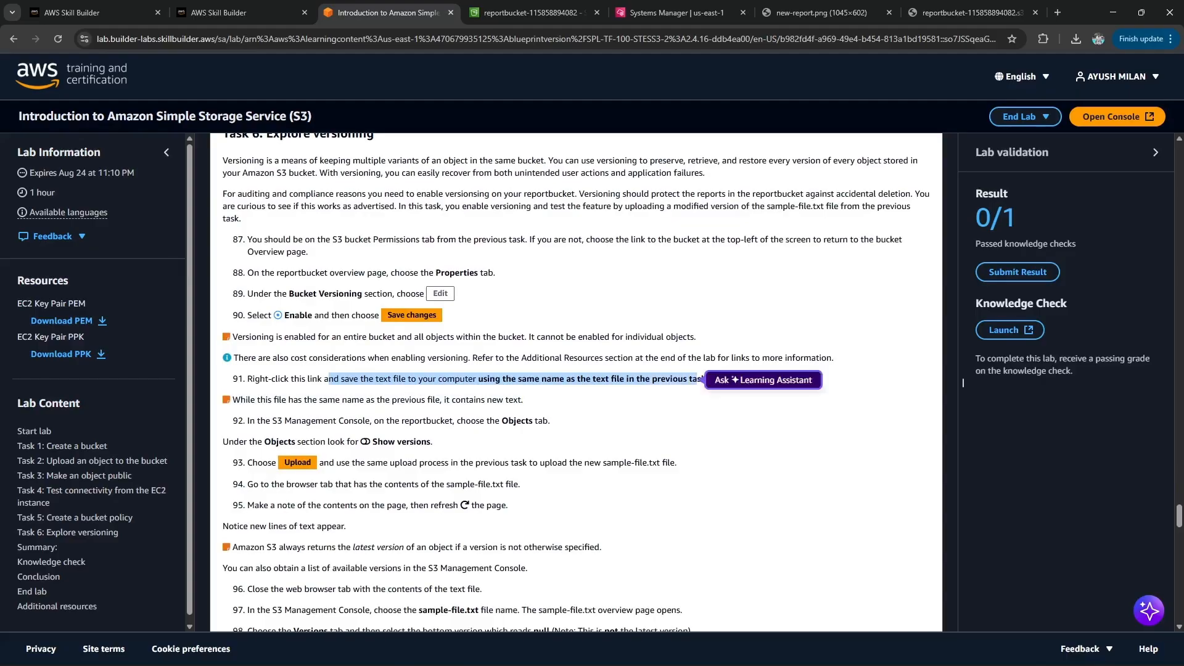
pyautogui.moveTo(360, 378); pyautogui.dragTo(679, 378)
pyautogui.click(686, 391)
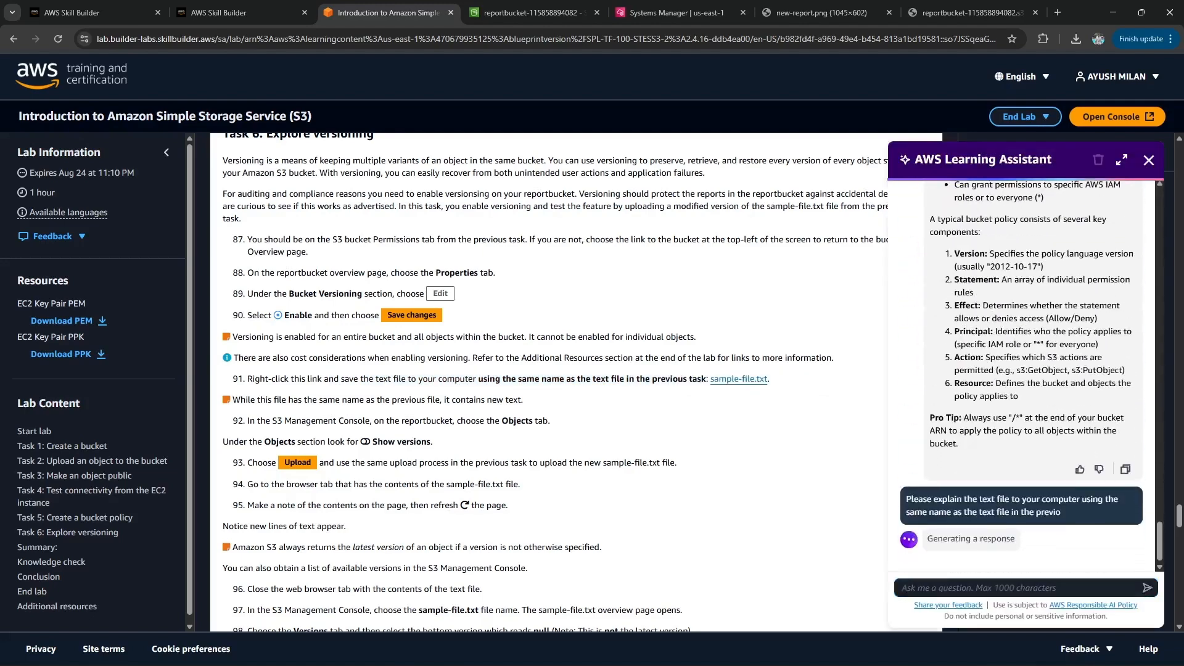
pyautogui.click(1148, 160)
# Save the linked sample-file.txt from lab step 91 to Downloads, overwriting the existing sample-file.
pyautogui.rightClick(740, 378)
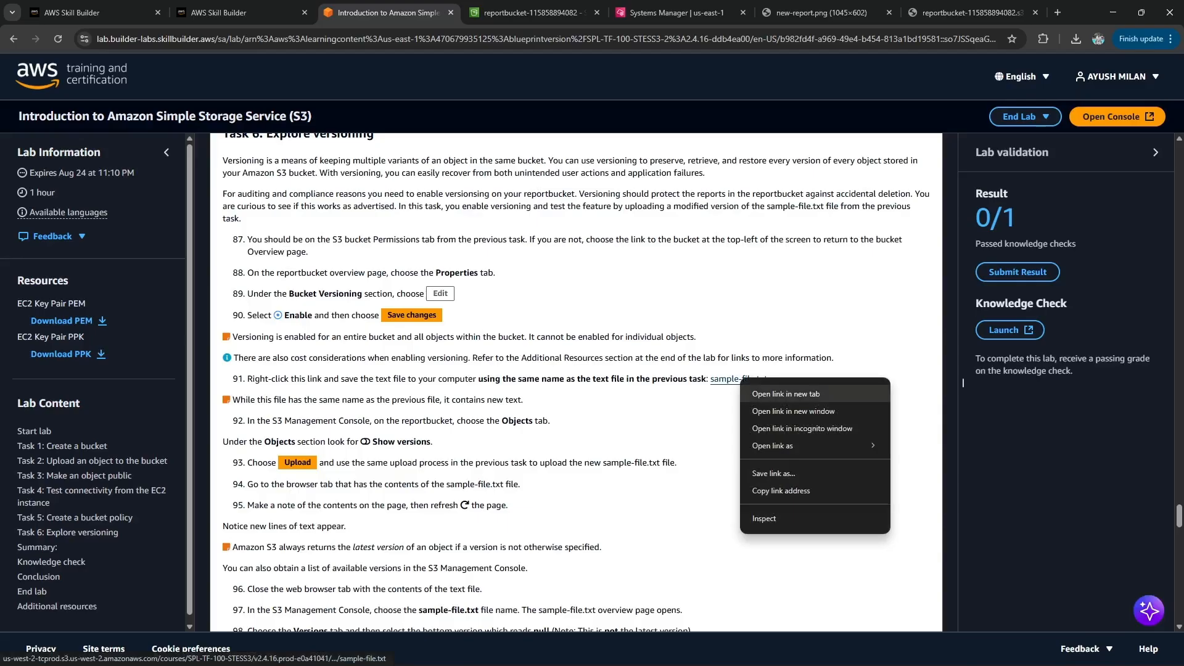
pyautogui.moveTo(796, 446)
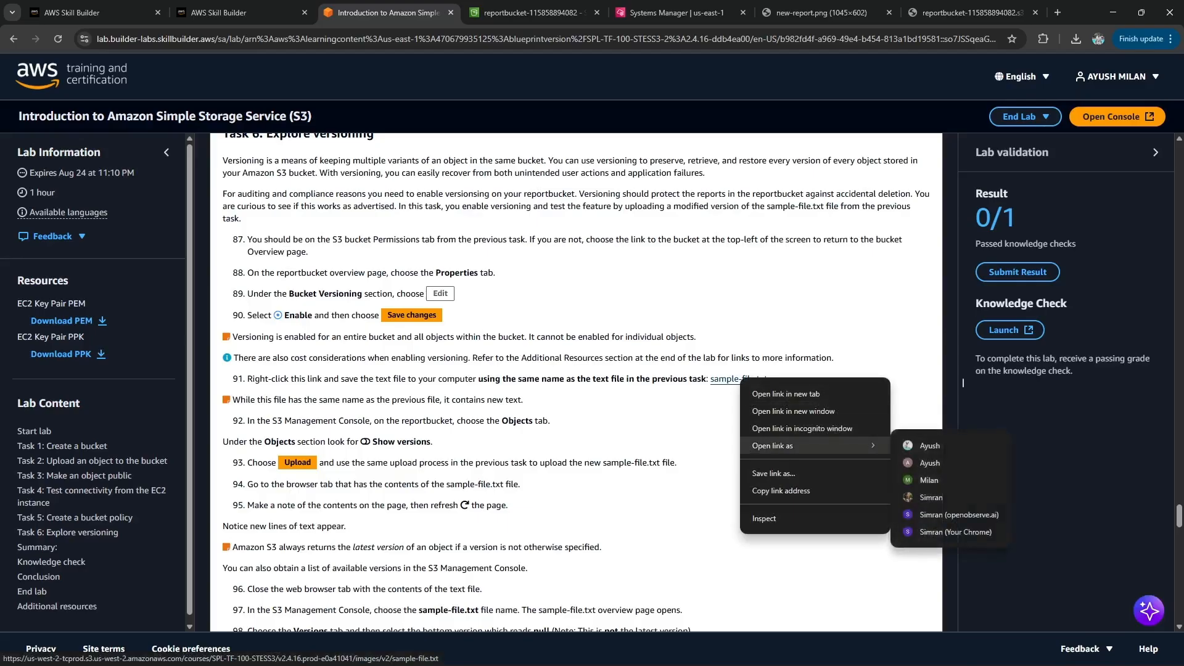
pyautogui.click(963, 382)
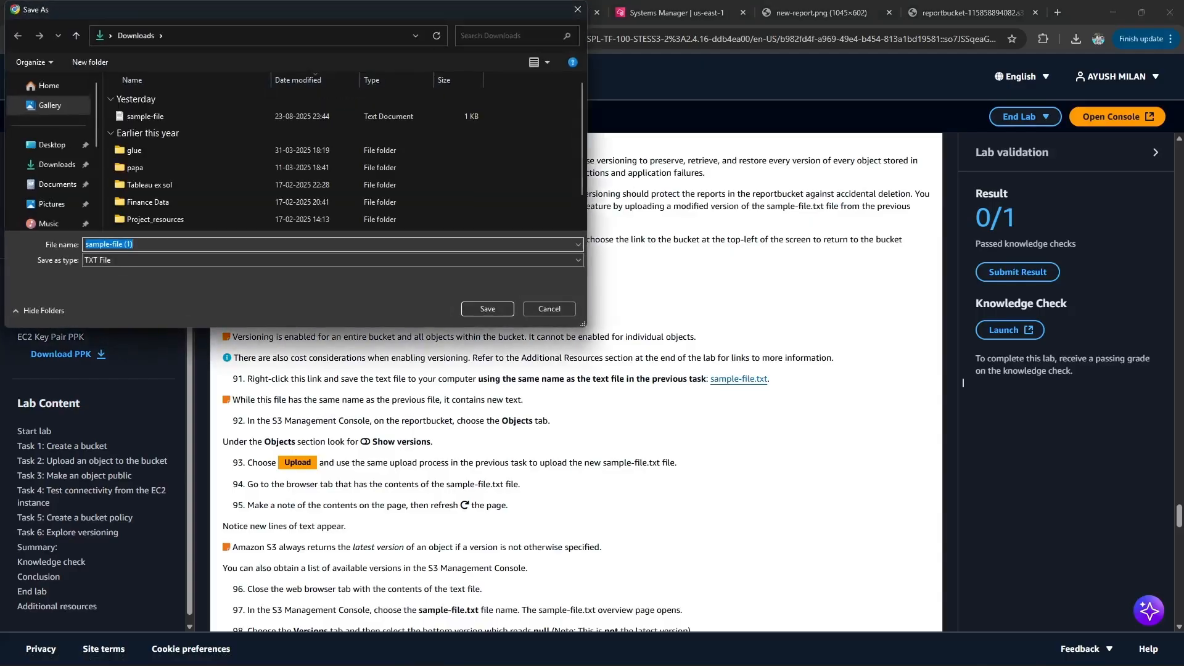
pyautogui.doubleClick(145, 116)
pyautogui.click(621, 339)
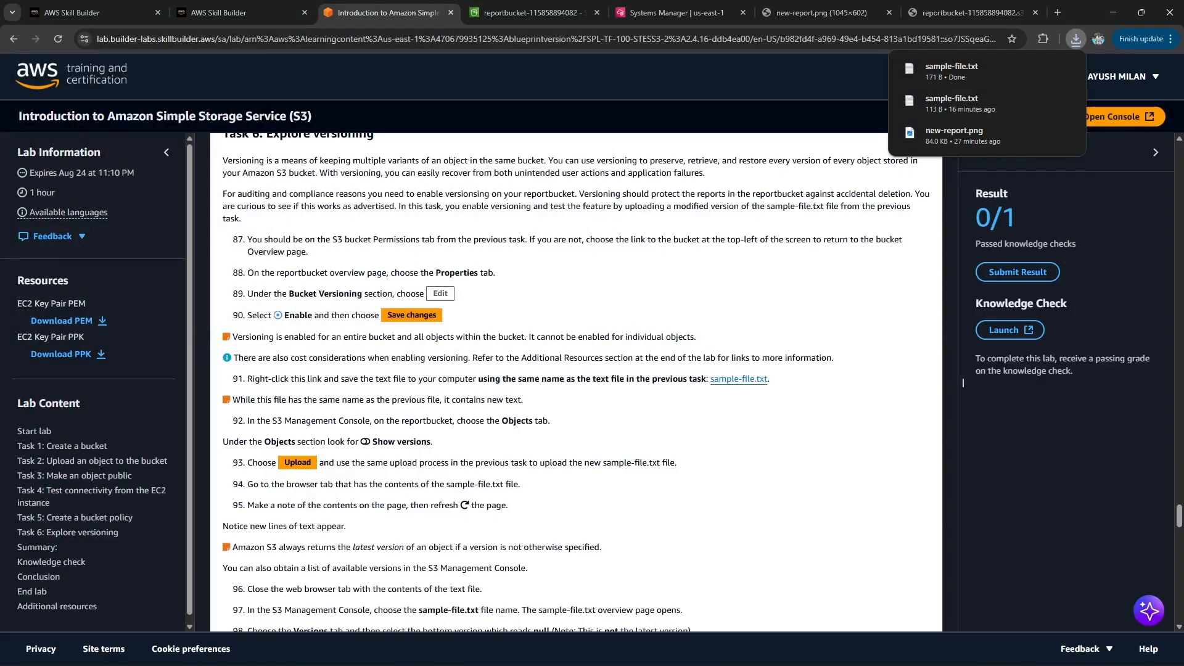
# Review the text on the sample-file.txt browser page, and read lab step 92 about the Objects tab and Show versions.
pyautogui.click(968, 12)
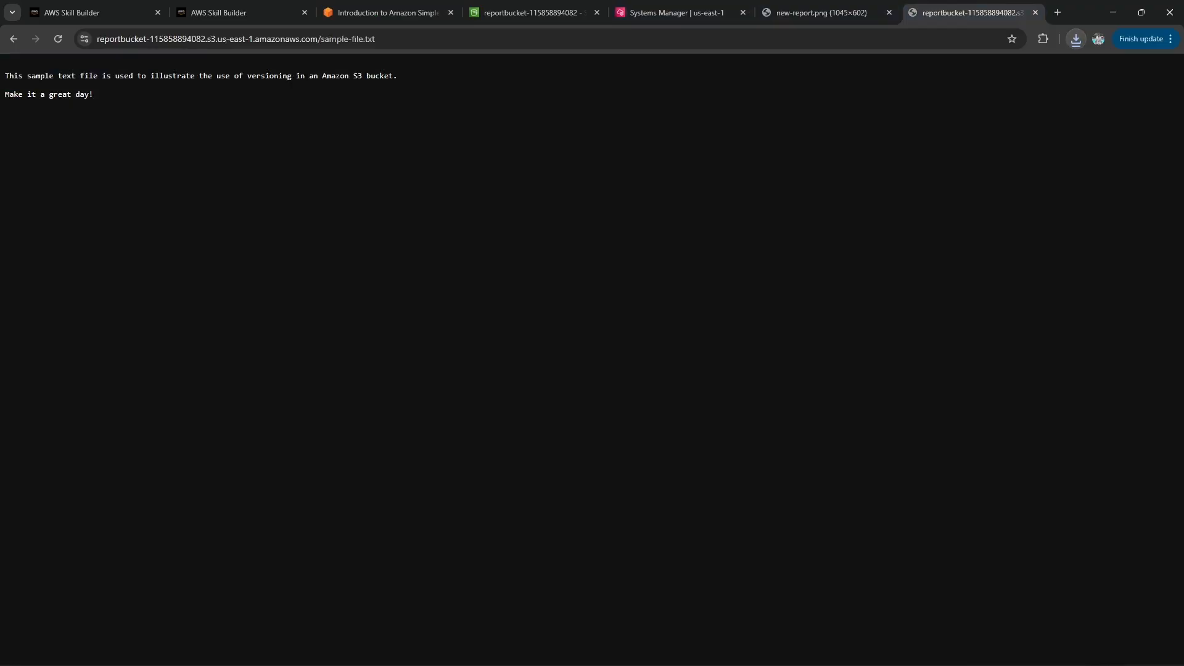
pyautogui.moveTo(93, 94); pyautogui.dragTo(6, 65)
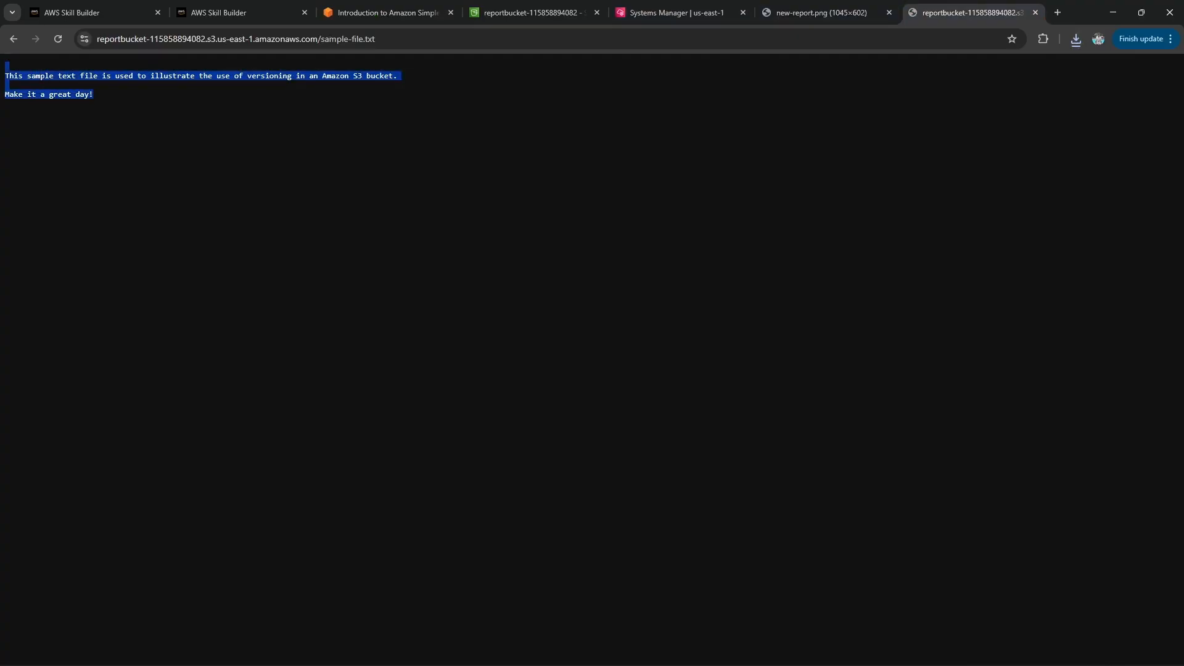
pyautogui.click(382, 13)
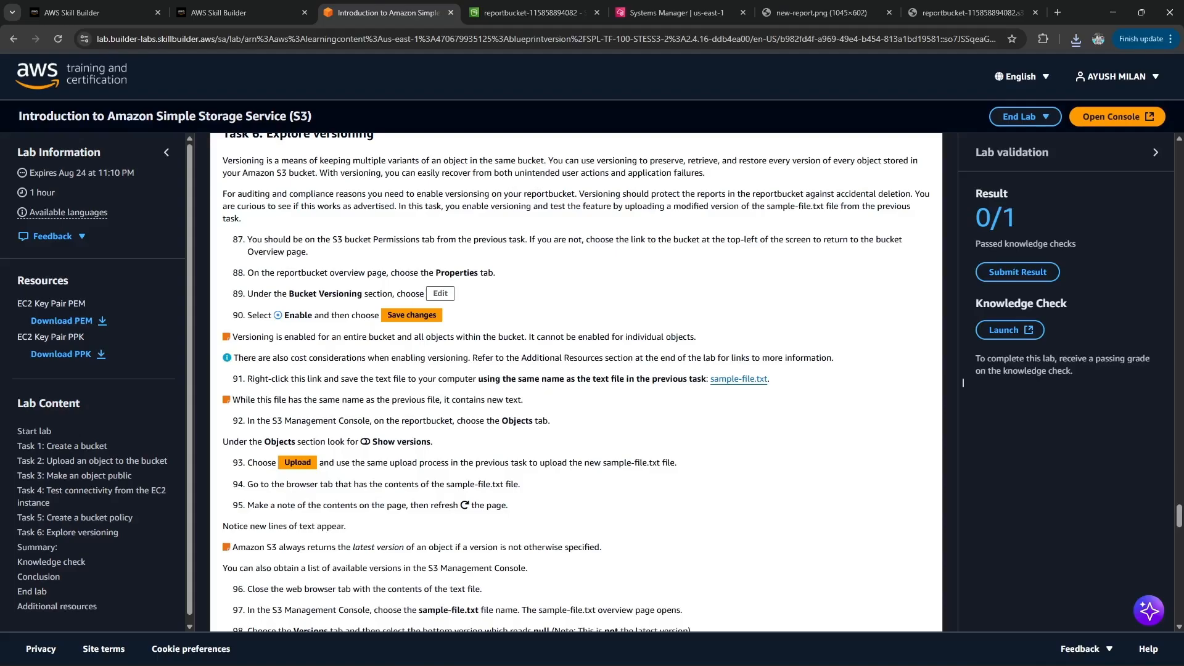
pyautogui.scroll(-2, 579, 382)
pyautogui.moveTo(257, 359); pyautogui.dragTo(433, 380)
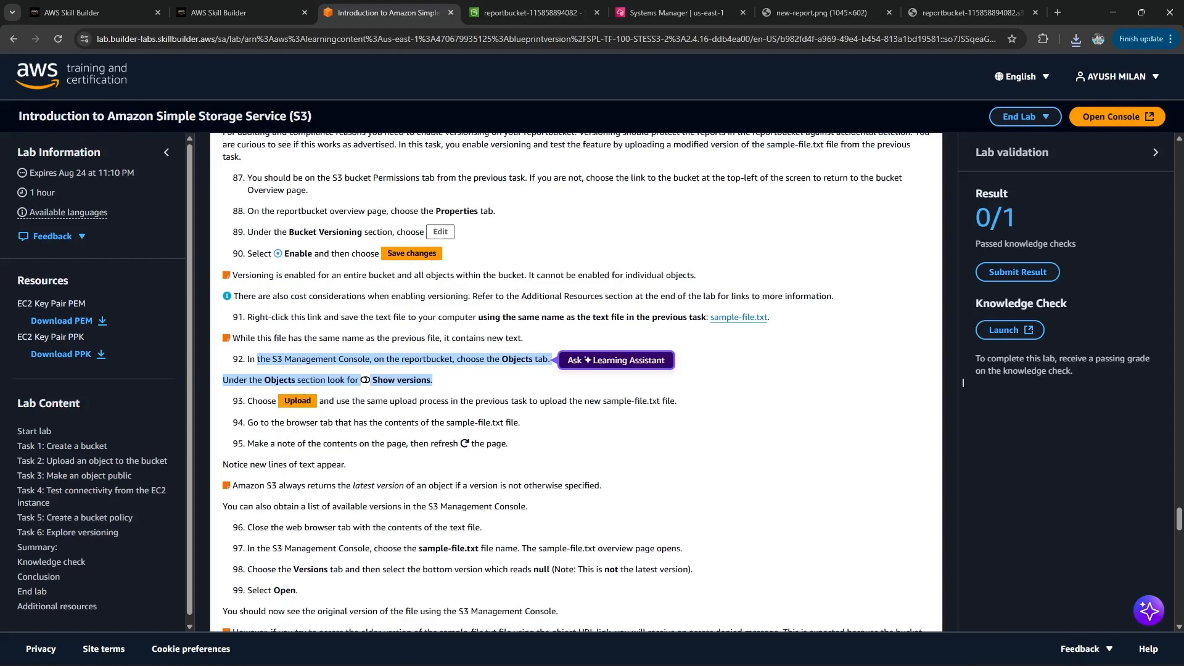
# In the S3 console, display the report bucket's objects and turn Show versions on and back off to compare the listings.
pyautogui.click(963, 382)
pyautogui.click(531, 12)
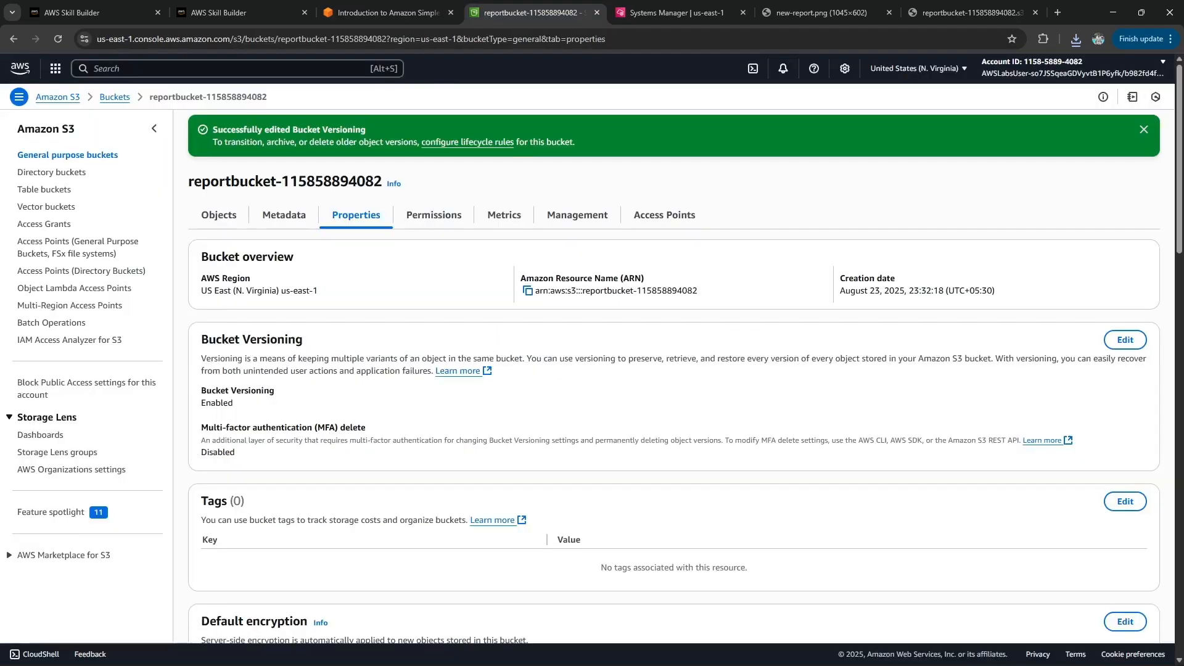
pyautogui.click(219, 215)
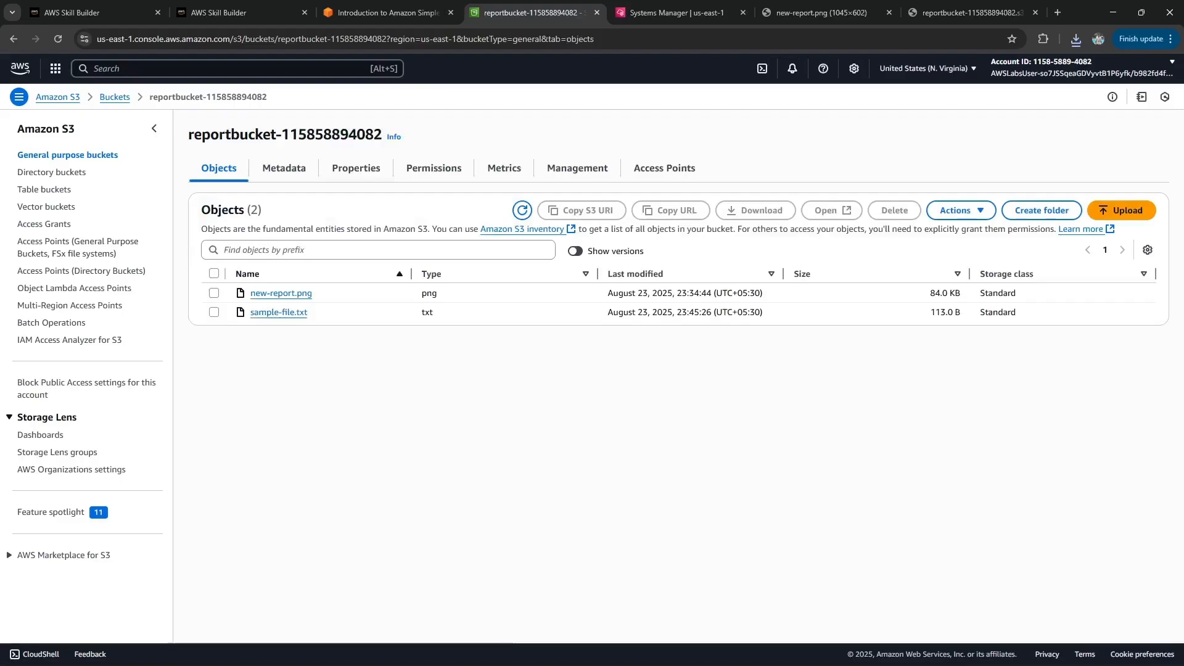
pyautogui.click(576, 251)
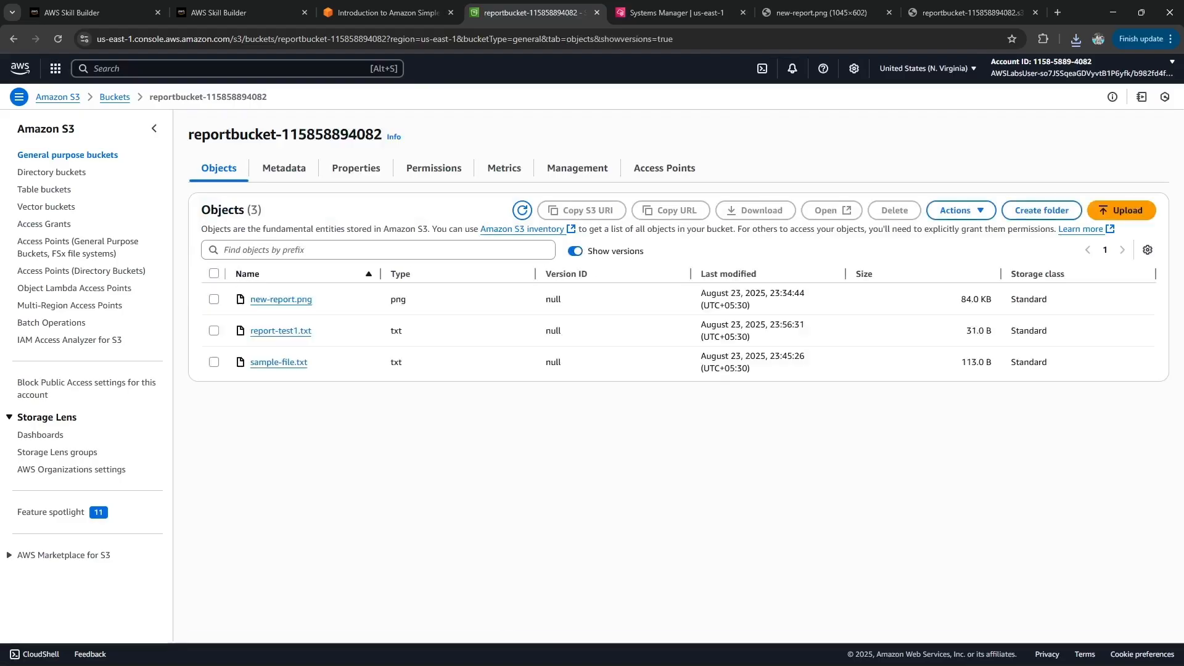
pyautogui.click(576, 251)
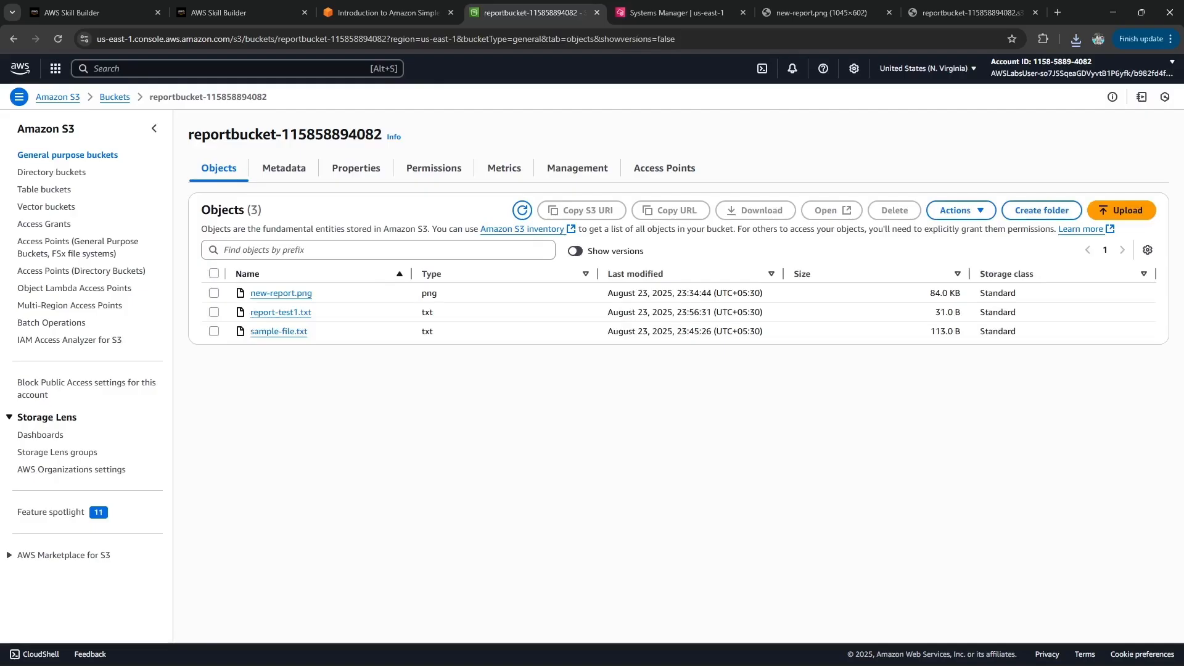
# Upload the new sample-file.txt to the report bucket, following lab step 93.
pyautogui.click(388, 12)
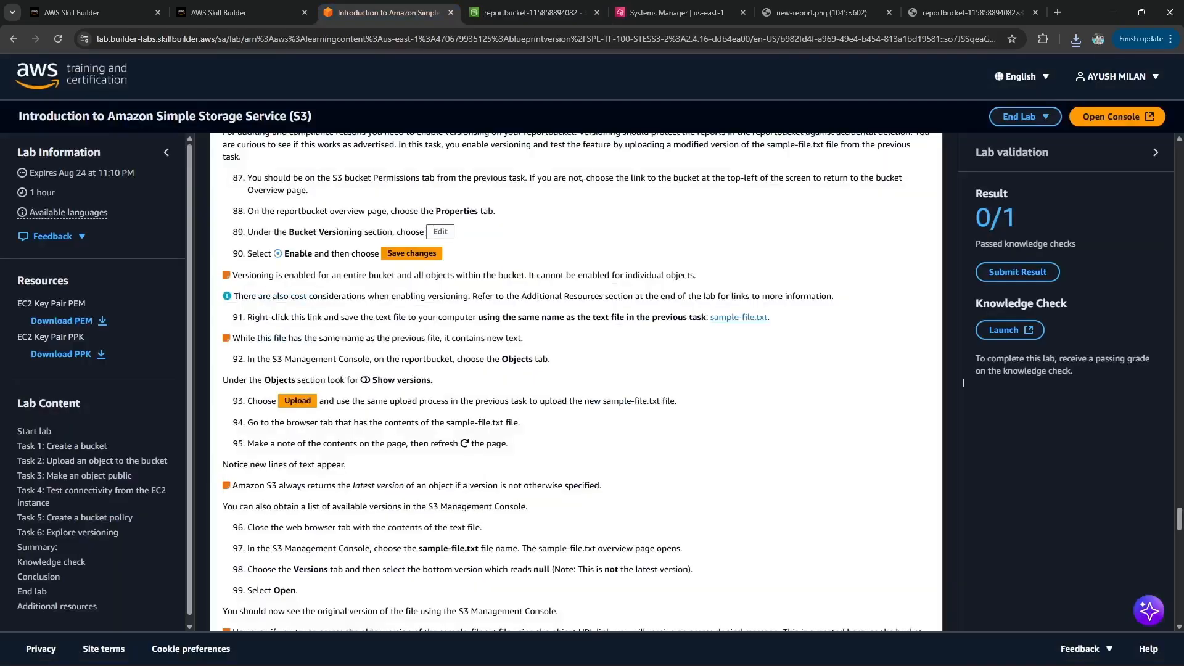
pyautogui.click(534, 13)
pyautogui.click(1122, 210)
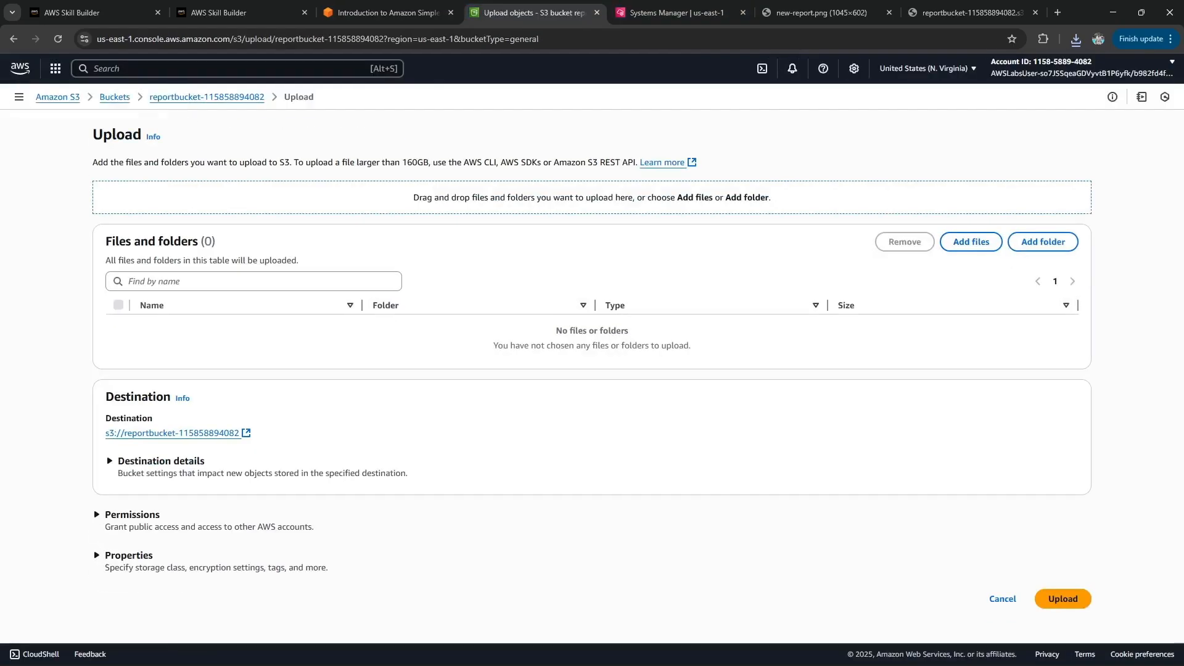
pyautogui.click(971, 241)
pyautogui.doubleClick(145, 115)
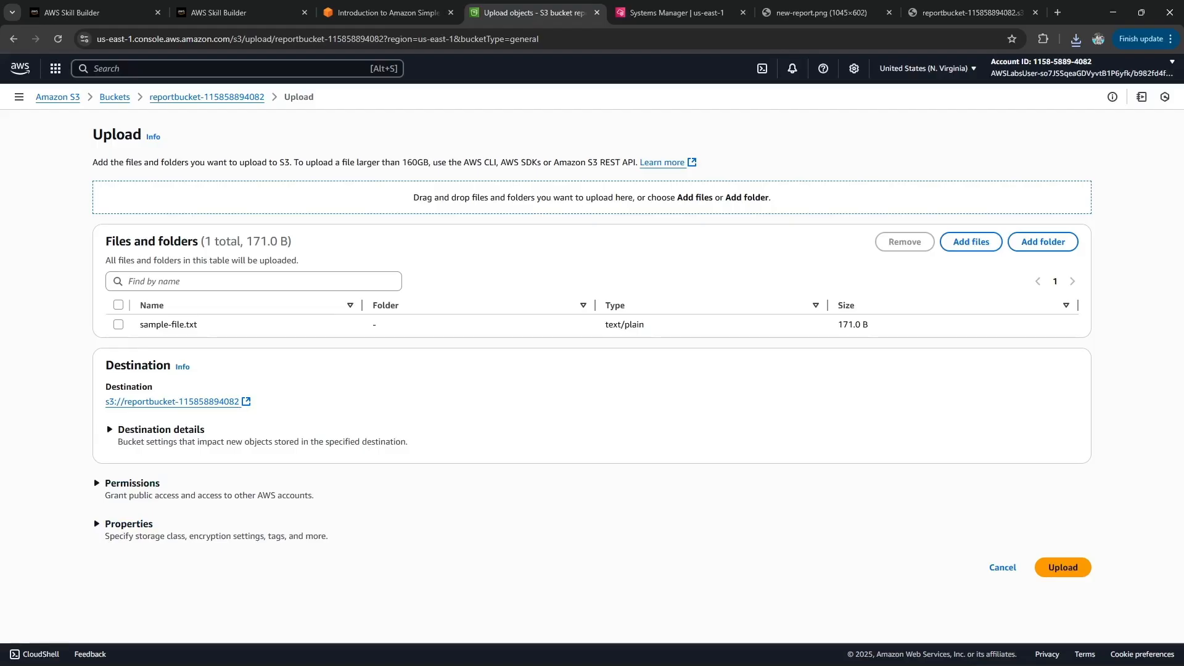
pyautogui.click(1062, 567)
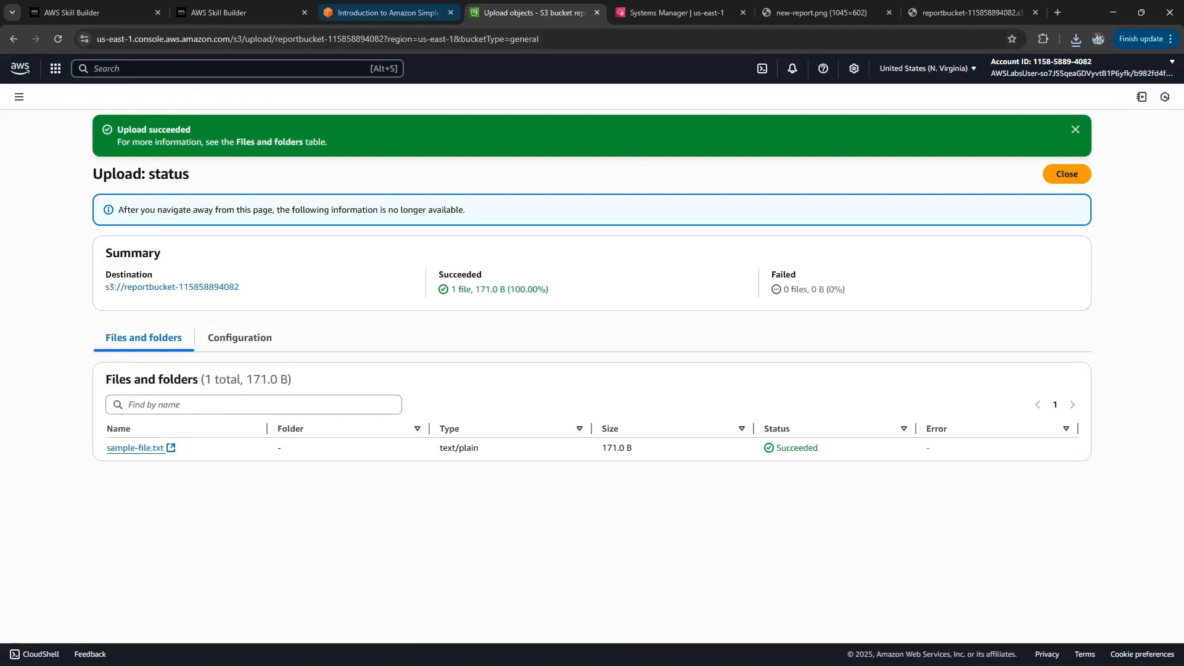
# Return to the lab instructions and read steps 94 and 95 on noting the file's contents and refreshing its page.
pyautogui.click(382, 12)
pyautogui.scroll(-1, 963, 383)
pyautogui.moveTo(306, 360); pyautogui.dragTo(520, 361)
pyautogui.moveTo(325, 381); pyautogui.dragTo(460, 382)
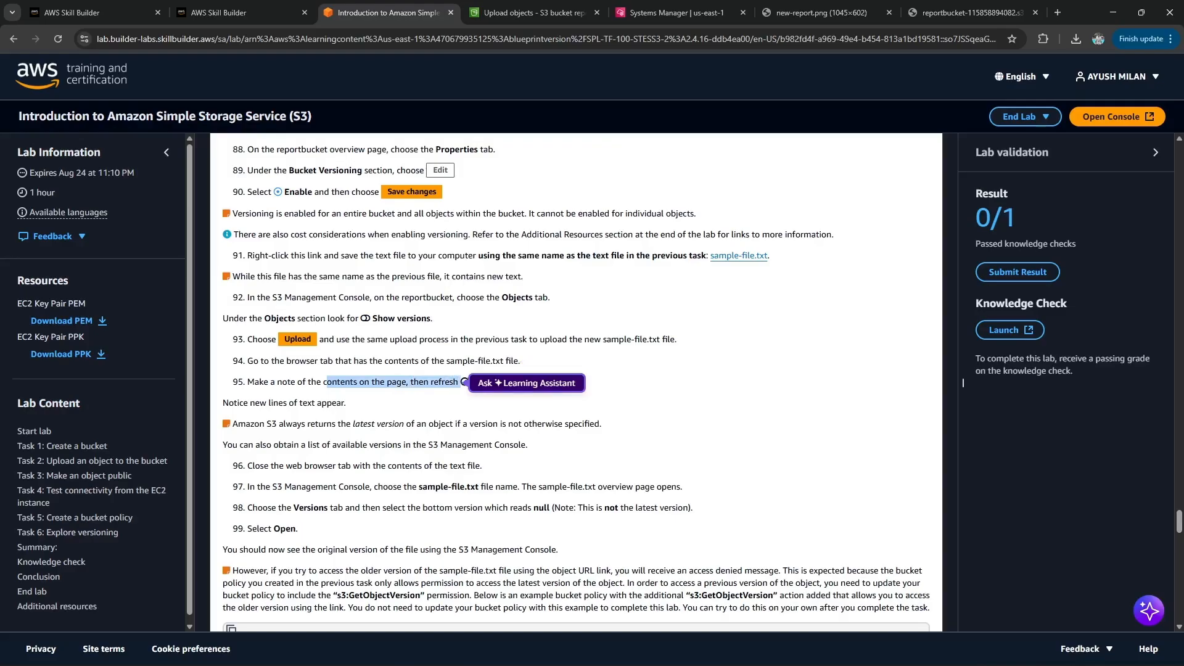
# Review the text on the sample-file.txt browser page, reload the page, and examine the text again for new lines.
pyautogui.click(968, 12)
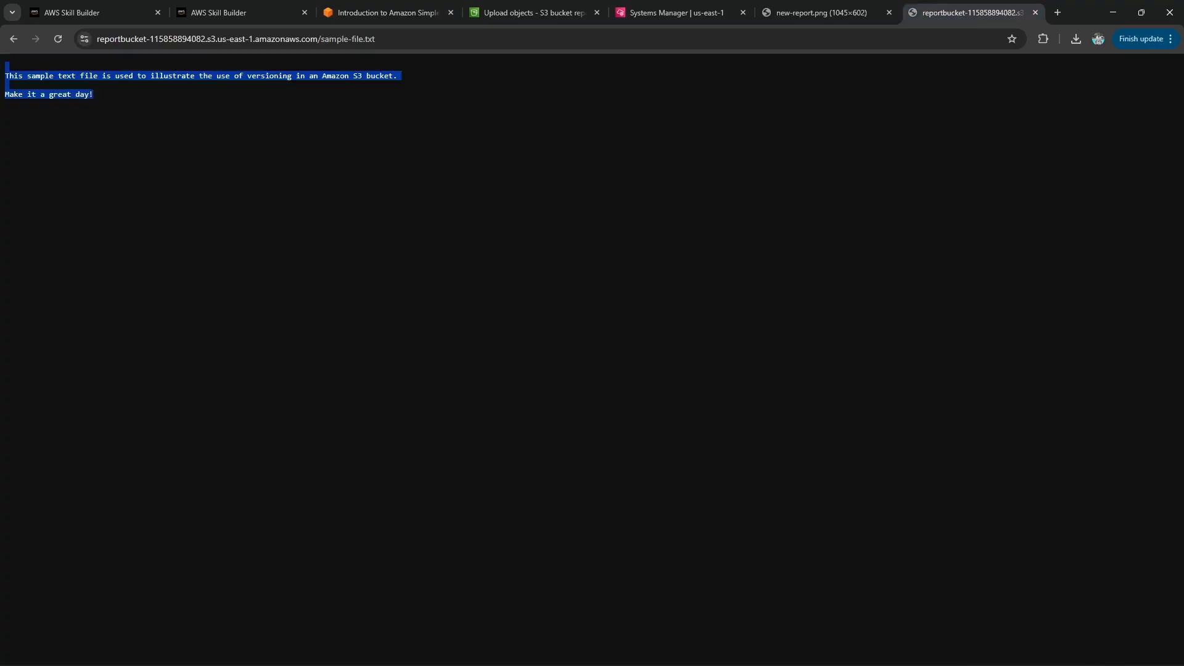
pyautogui.click(204, 135)
pyautogui.moveTo(94, 94); pyautogui.dragTo(5, 76)
pyautogui.click(58, 39)
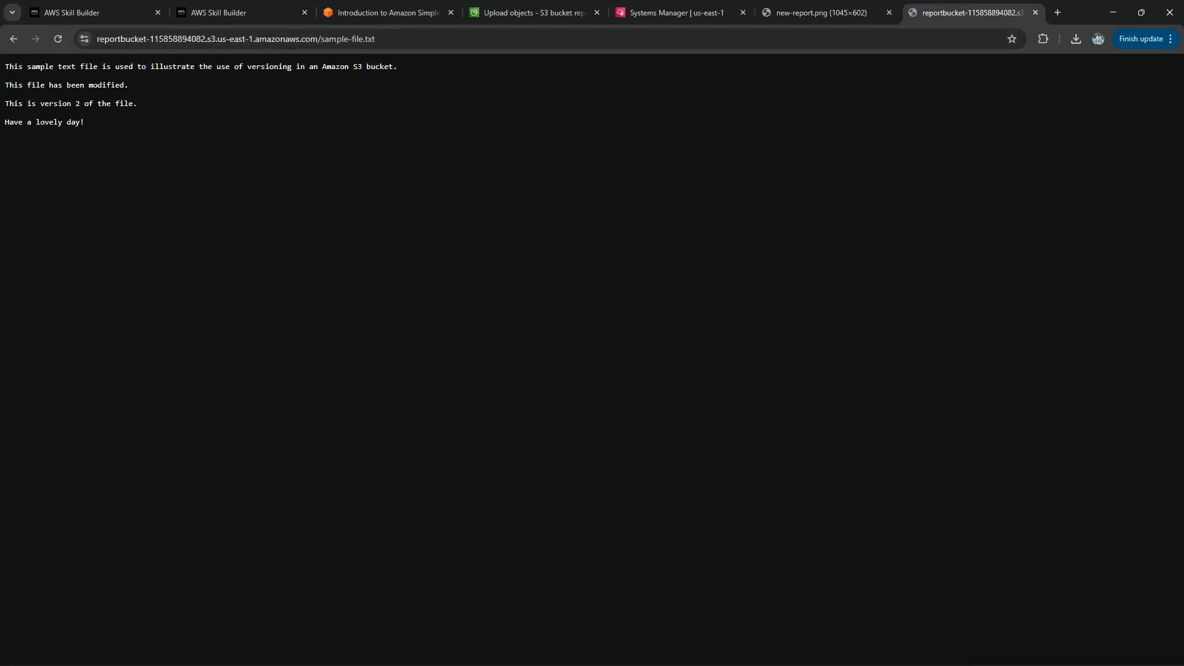
pyautogui.moveTo(5, 104); pyautogui.dragTo(84, 122)
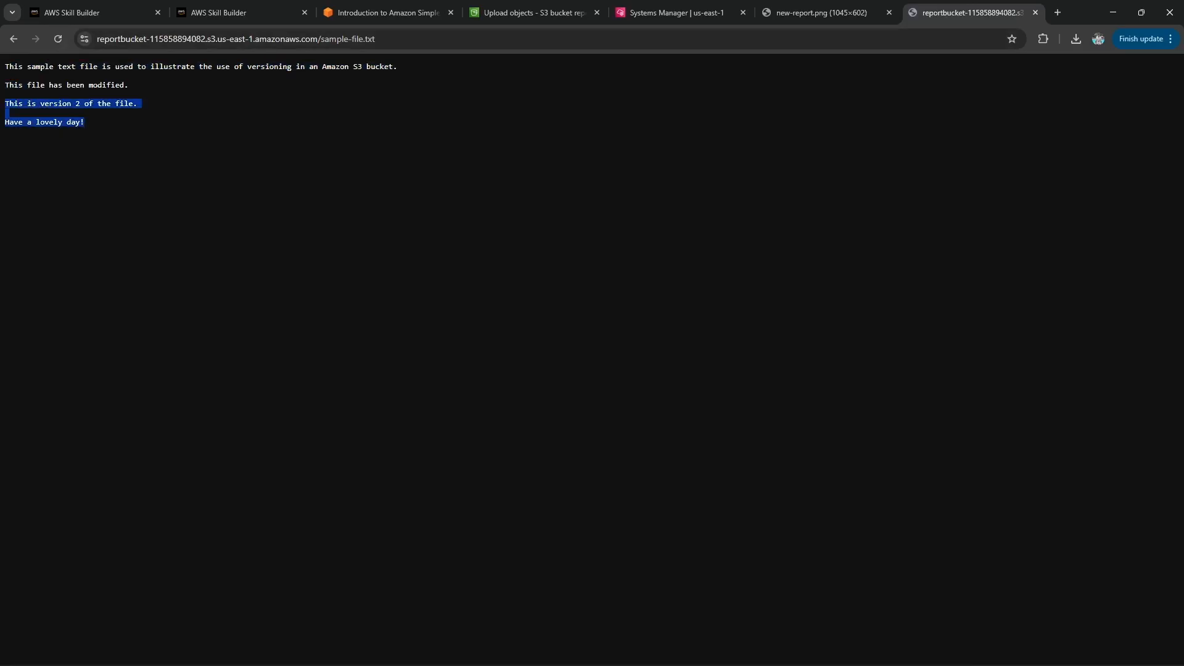
pyautogui.click(85, 122)
# Read the lab note about S3 returning the latest version, and the following steps from 96 on for viewing object versions.
pyautogui.click(402, 12)
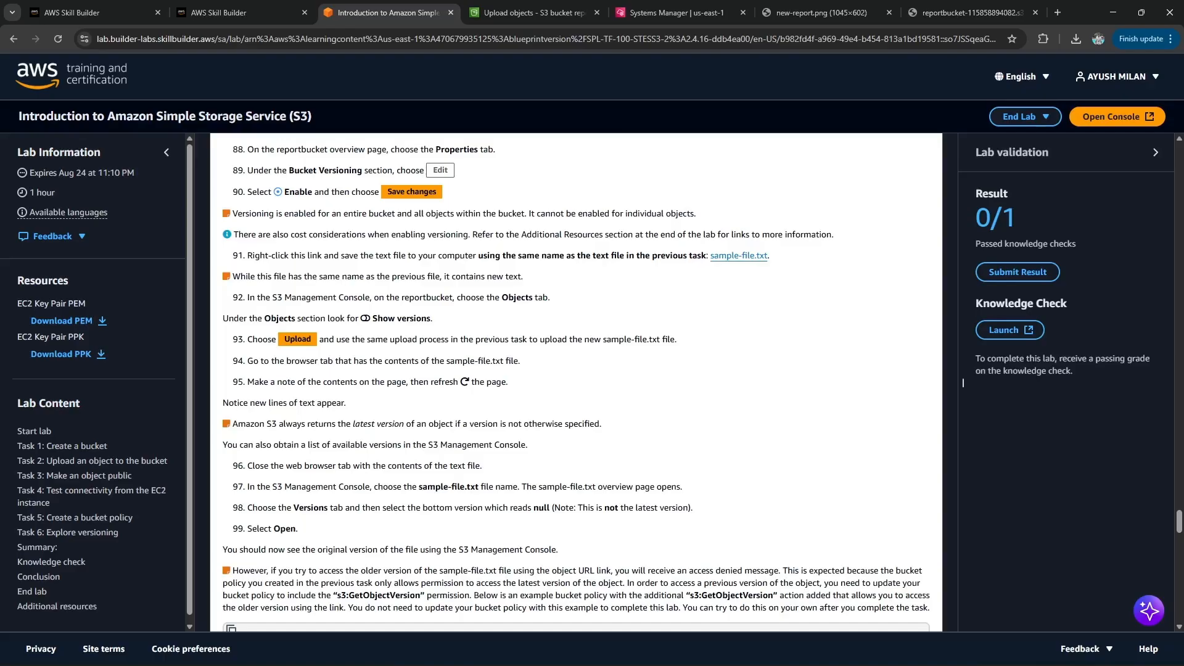
pyautogui.moveTo(261, 361); pyautogui.dragTo(381, 424)
pyautogui.moveTo(482, 466); pyautogui.dragTo(309, 465)
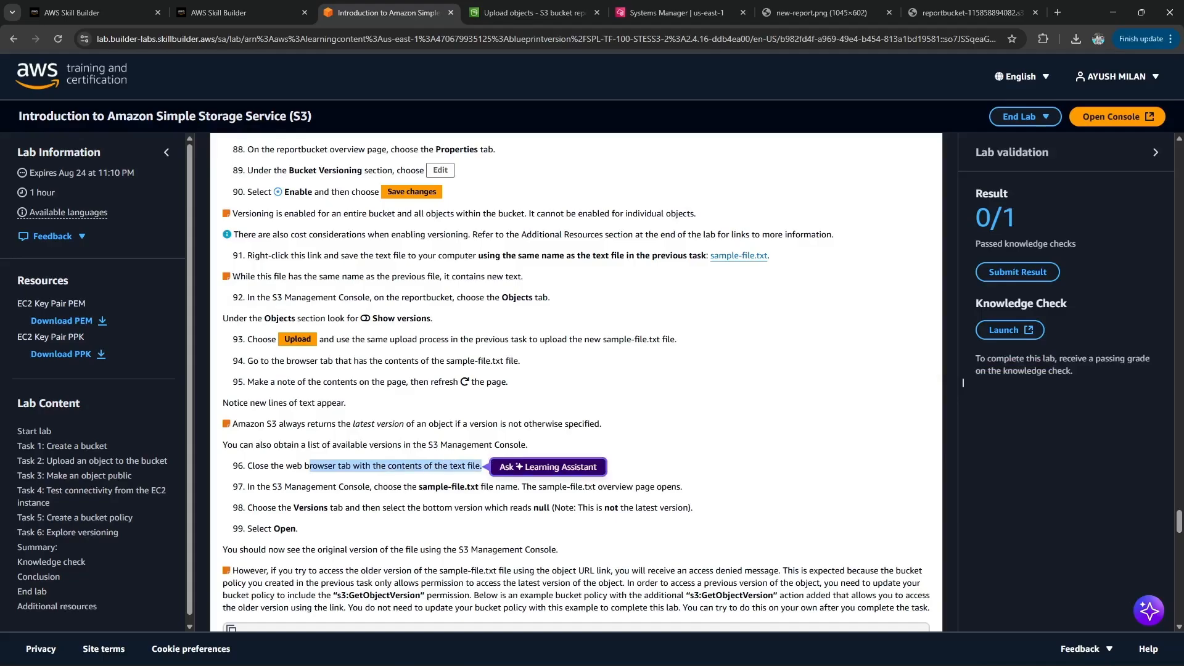
pyautogui.click(963, 382)
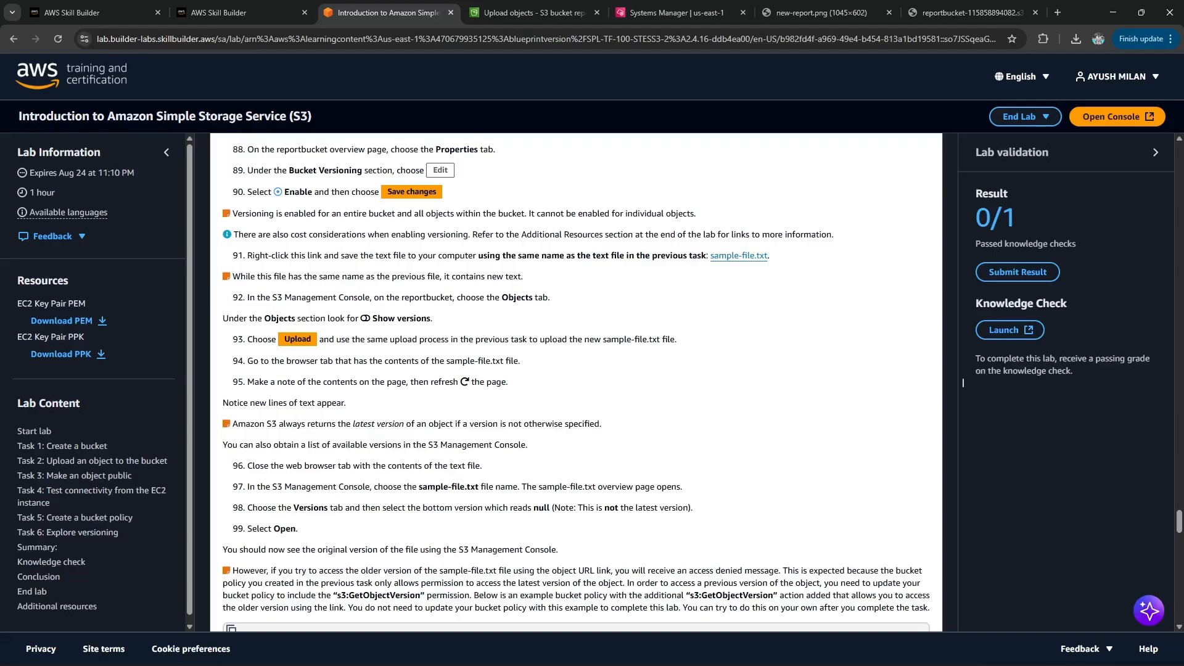
pyautogui.scroll(-1, 962, 382)
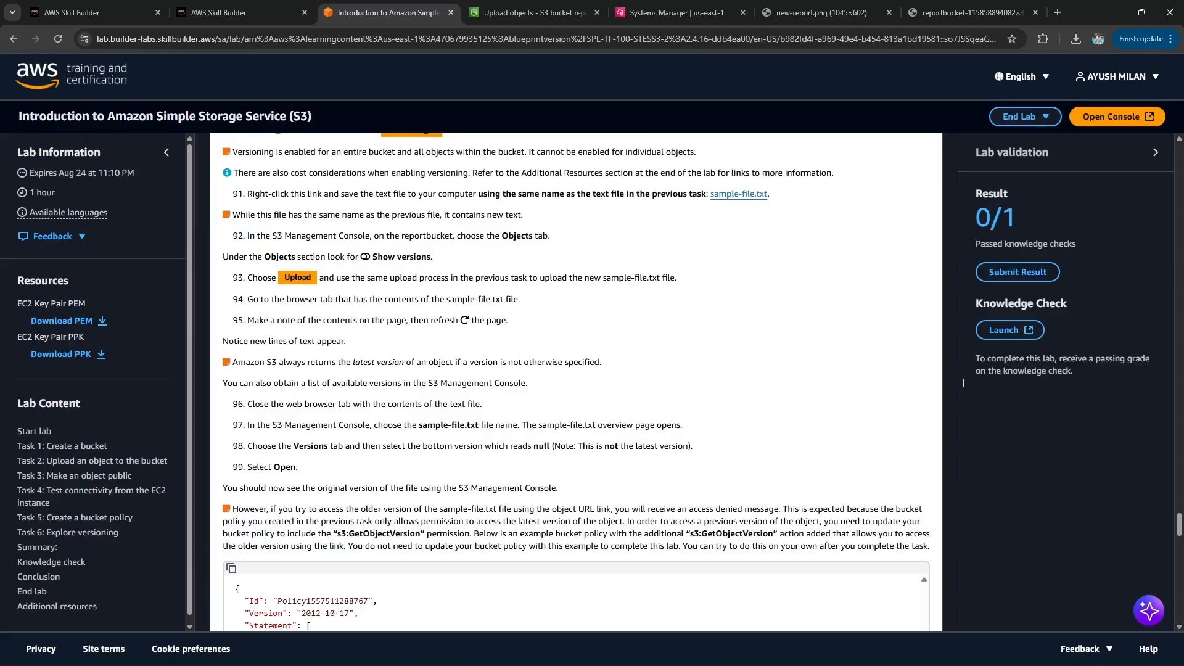
# Close the upload status in the S3 console and open the sample-file.txt object overview from the report bucket.
pyautogui.click(534, 12)
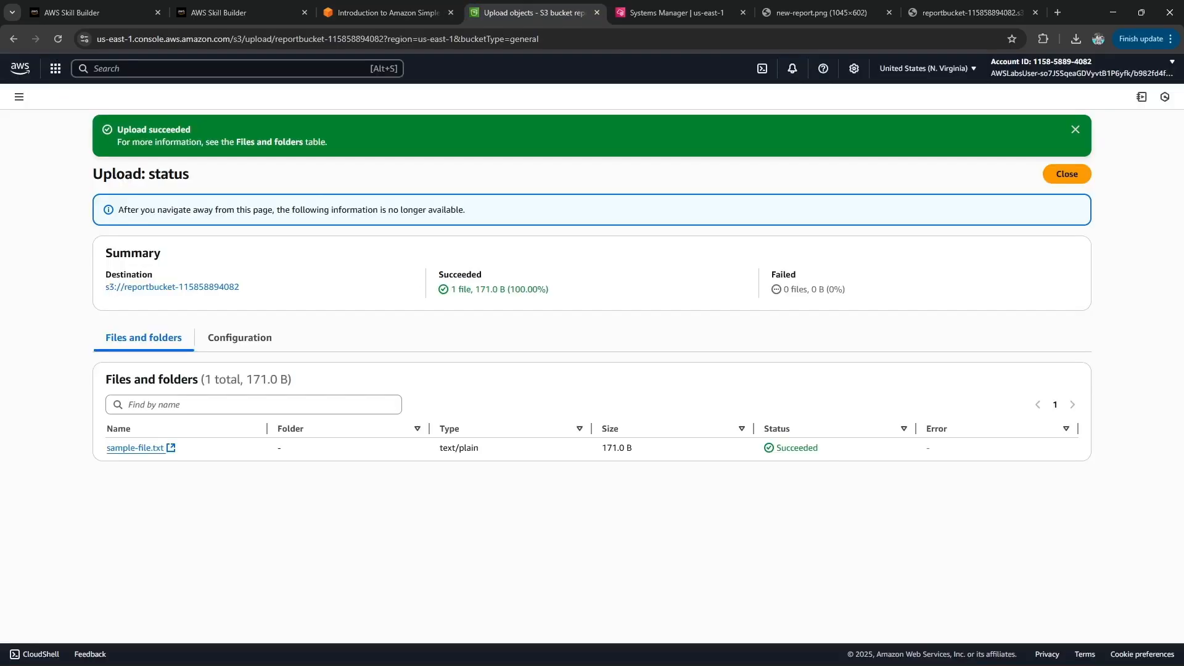
pyautogui.click(1067, 173)
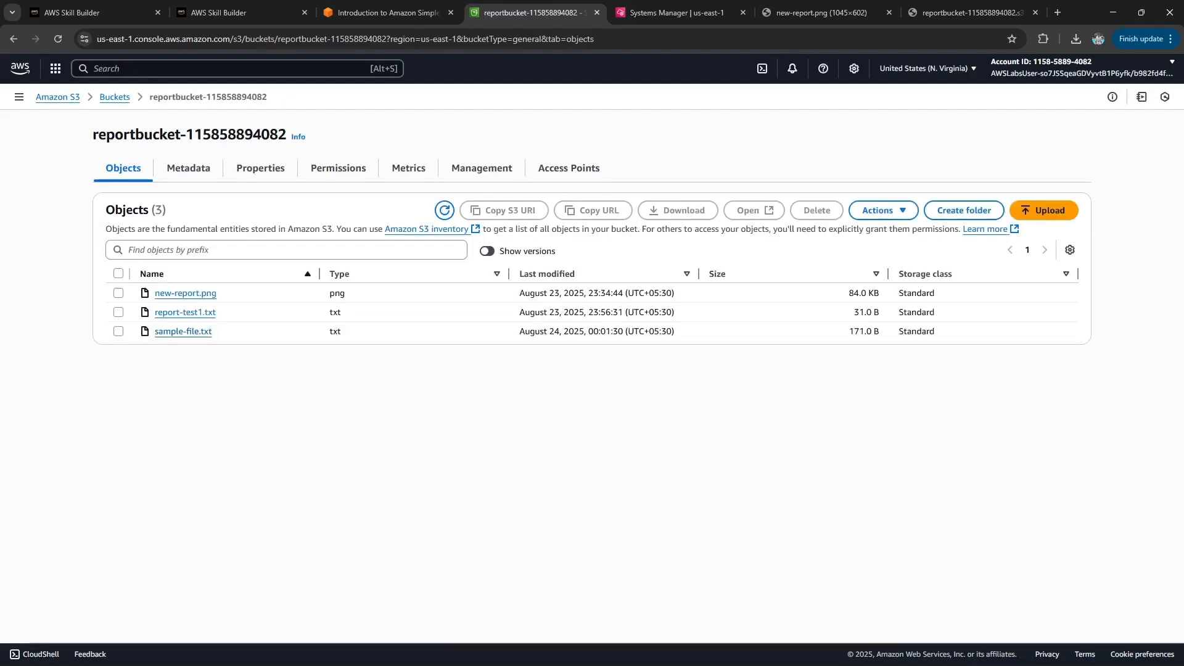
pyautogui.doubleClick(183, 332)
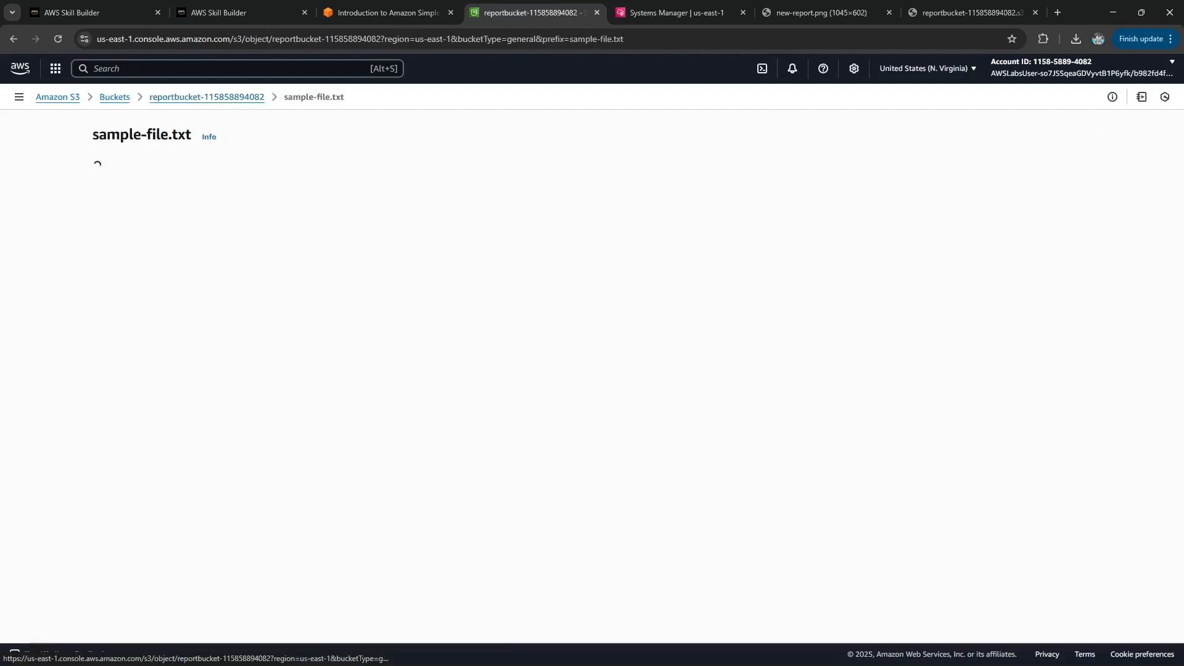
pyautogui.click(346, 382)
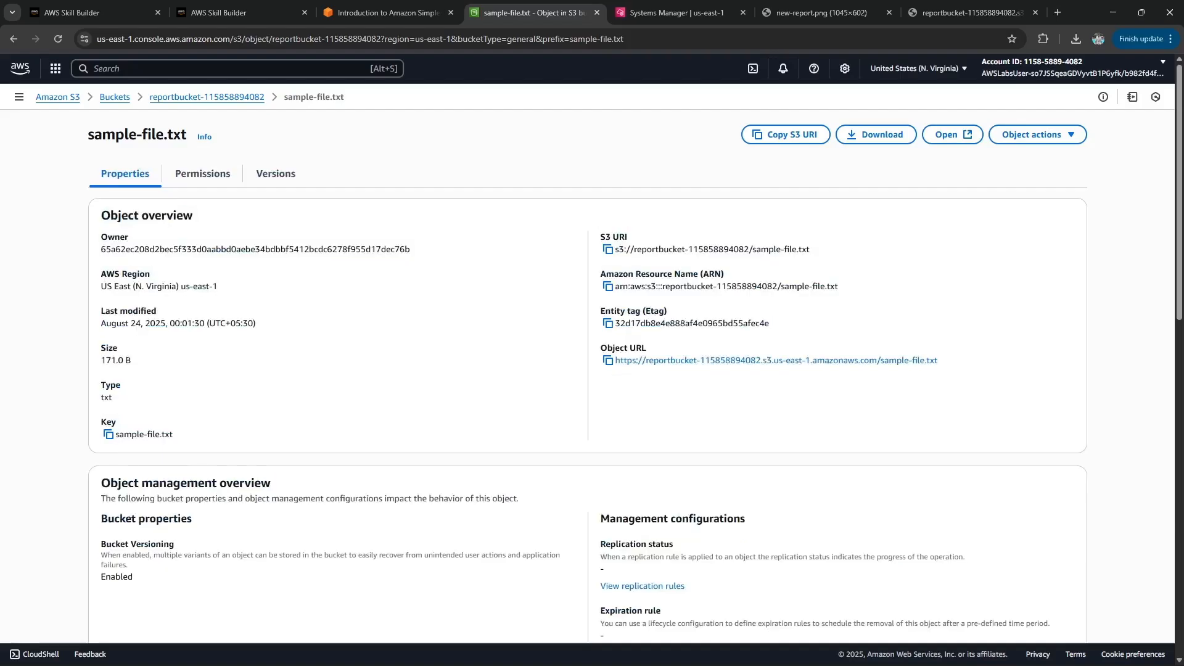
# Reread lab steps 96 to 98 on opening the sample-file.txt overview and selecting the null version.
pyautogui.hotkey('ctrl', 'shift', 'Tab')
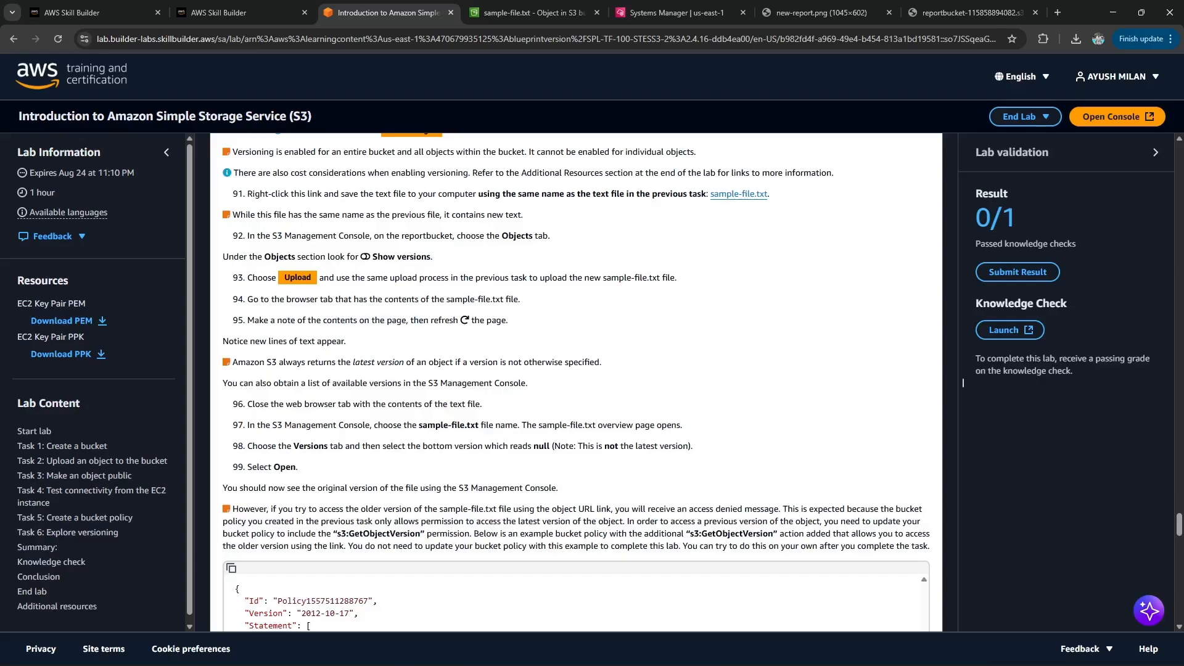
pyautogui.moveTo(247, 404); pyautogui.dragTo(482, 404)
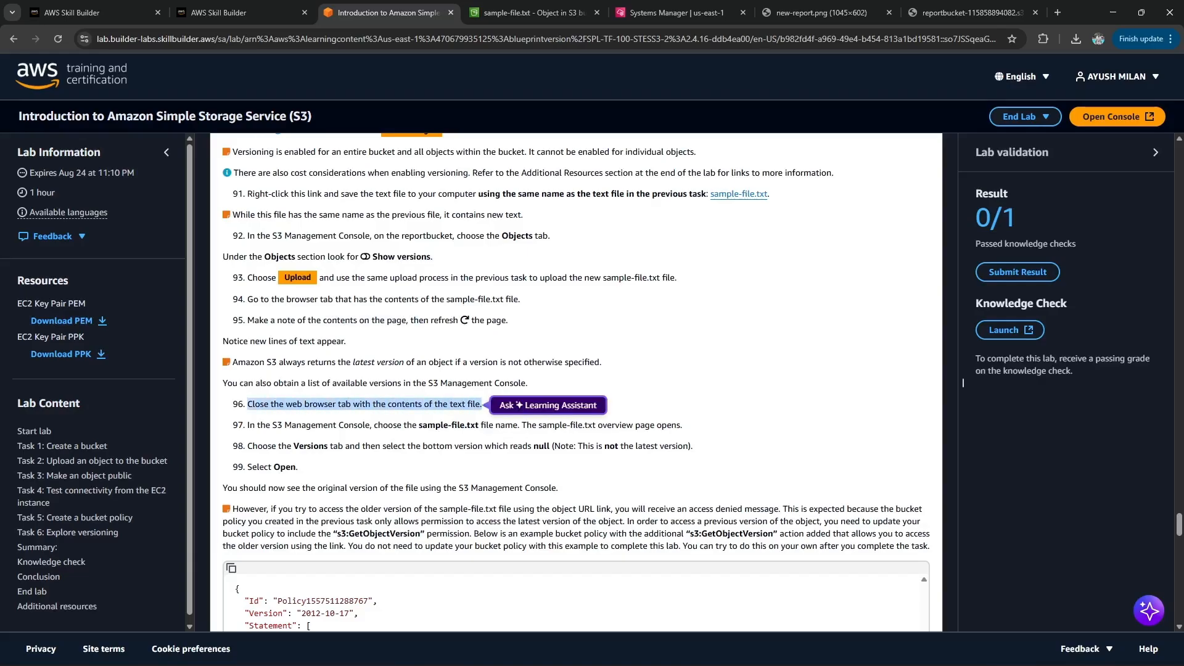
pyautogui.moveTo(353, 425); pyautogui.dragTo(683, 424)
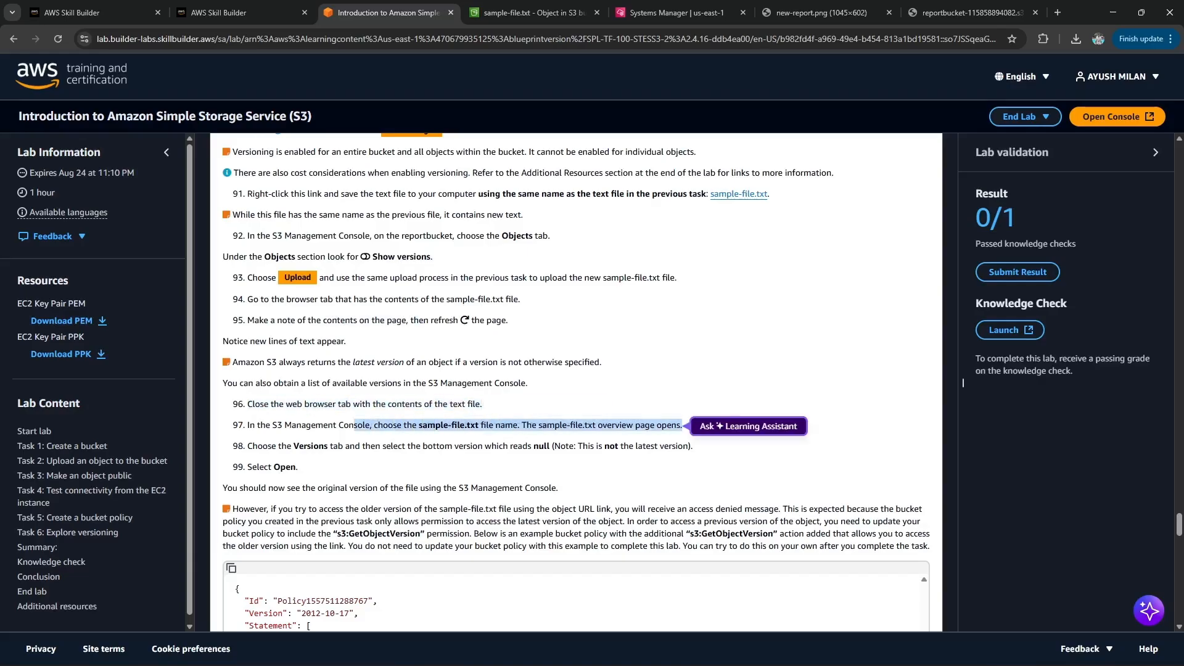
pyautogui.click(962, 383)
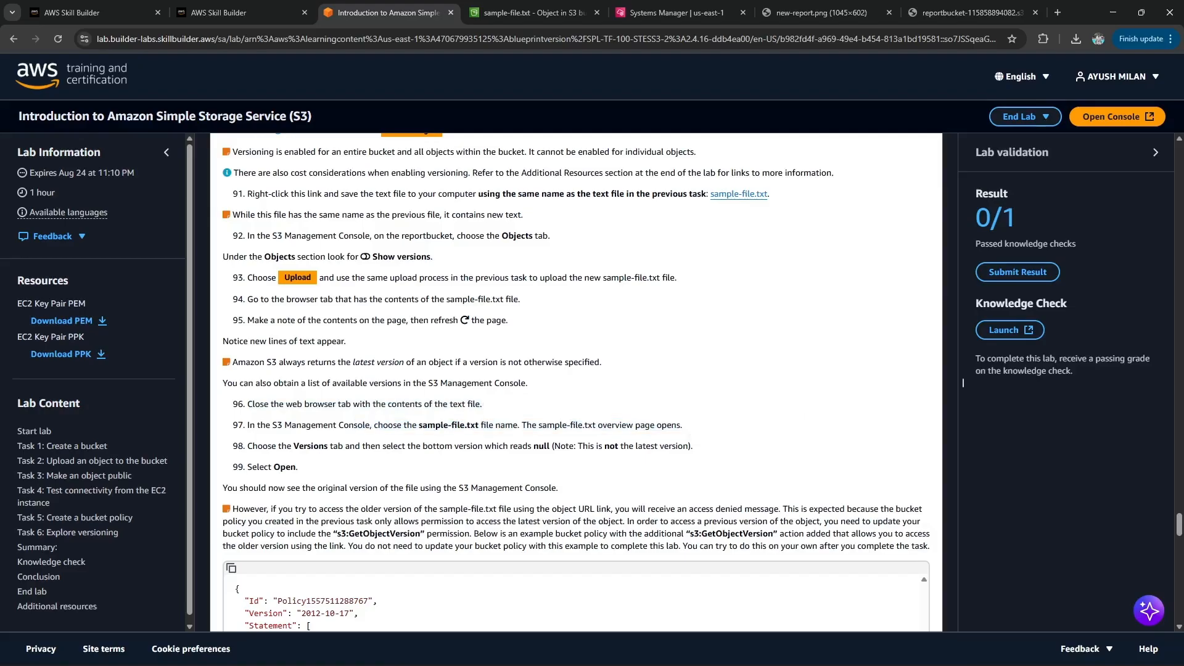
pyautogui.moveTo(306, 446); pyautogui.dragTo(497, 446)
pyautogui.moveTo(527, 446); pyautogui.dragTo(560, 446)
pyautogui.click(561, 447)
# In the S3 console, look through the sample-file.txt properties from the object overview down to Object Lock.
pyautogui.click(530, 12)
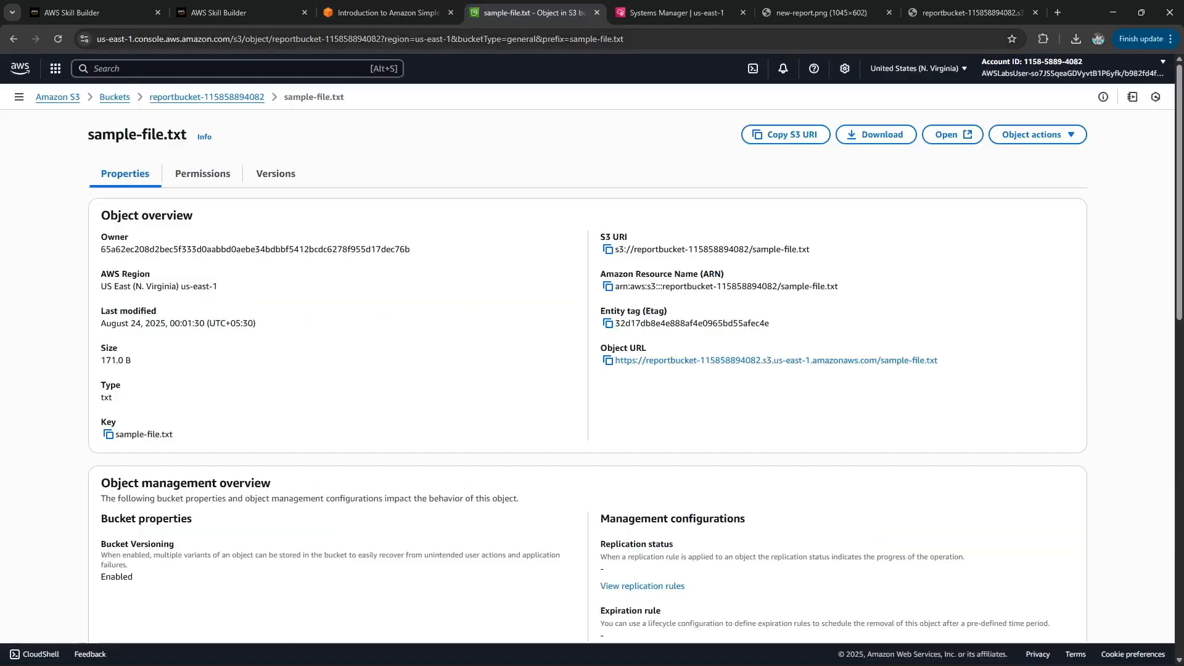
pyautogui.scroll(-10, 587, 376)
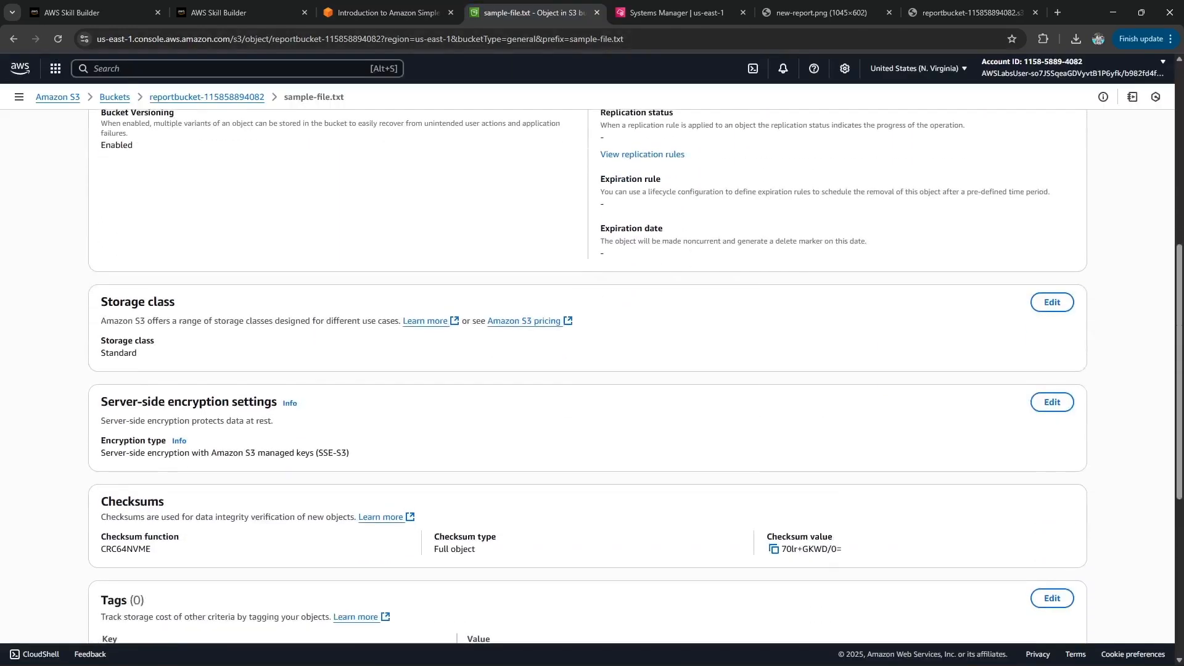
pyautogui.scroll(-3, 587, 376)
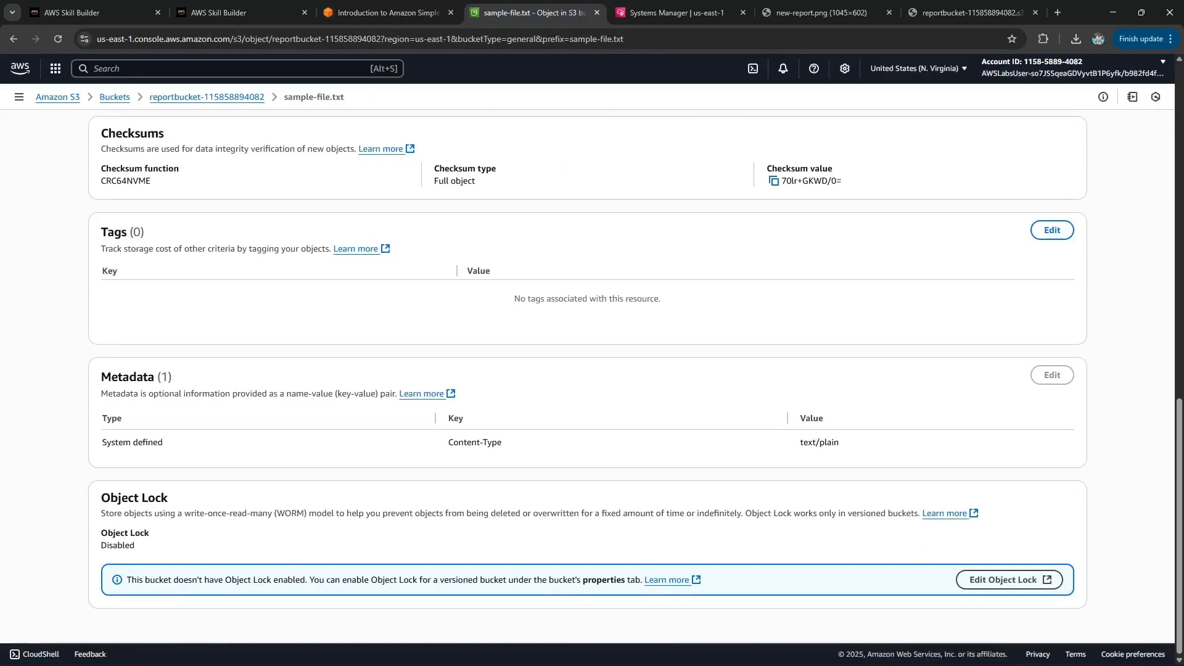
pyautogui.scroll(3, 587, 376)
pyautogui.scroll(10, 587, 376)
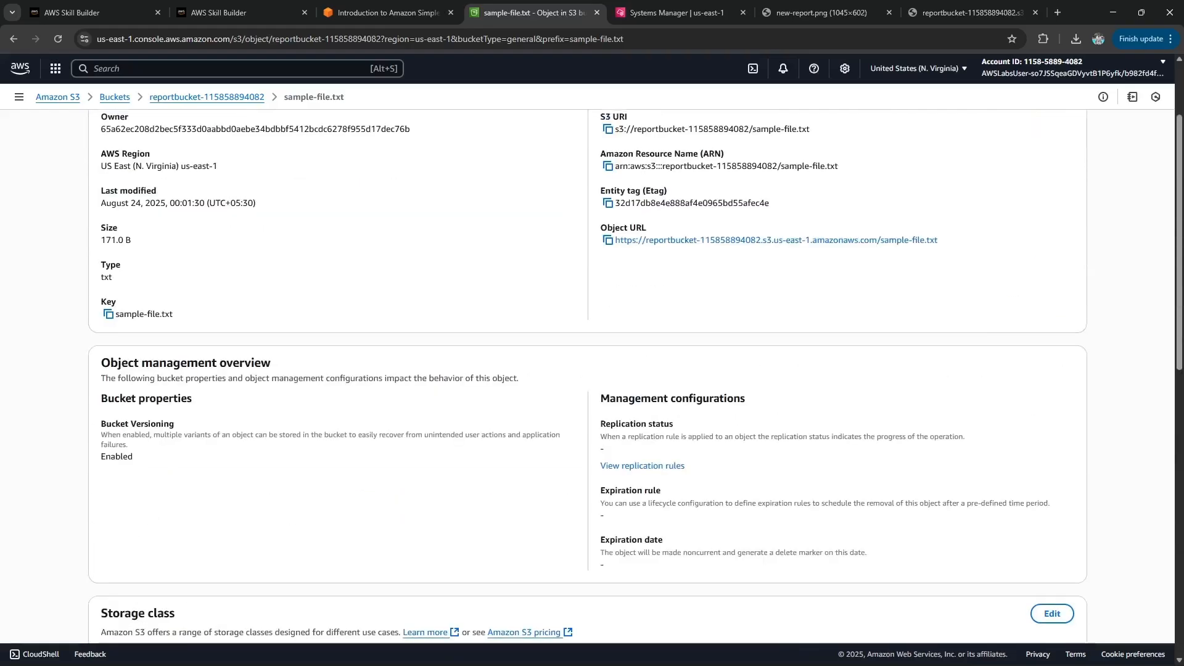
# Open the null version from the sample-file.txt version list and look through that version's properties.
pyautogui.click(275, 174)
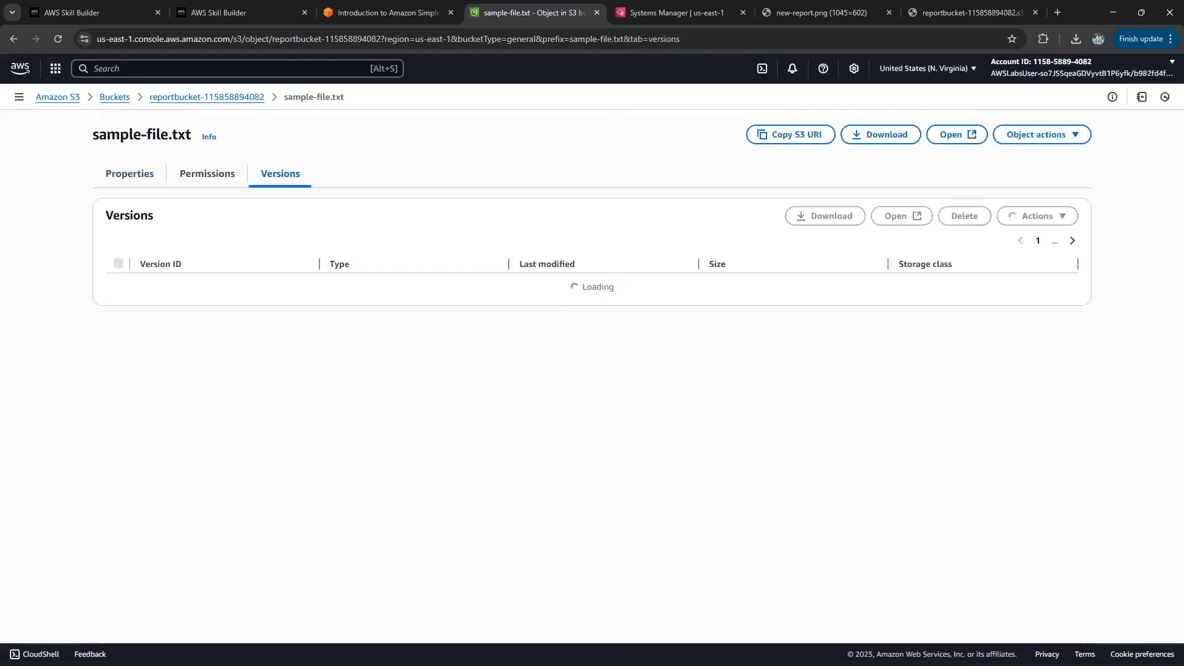
pyautogui.click(172, 315)
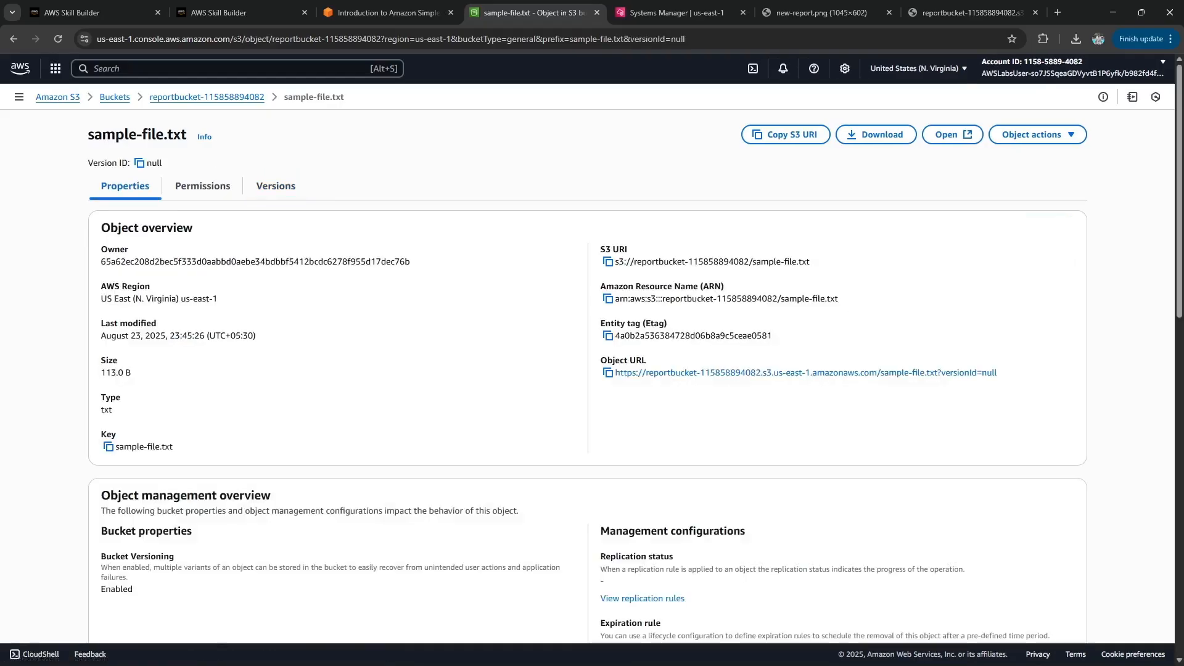
pyautogui.scroll(-6, 587, 376)
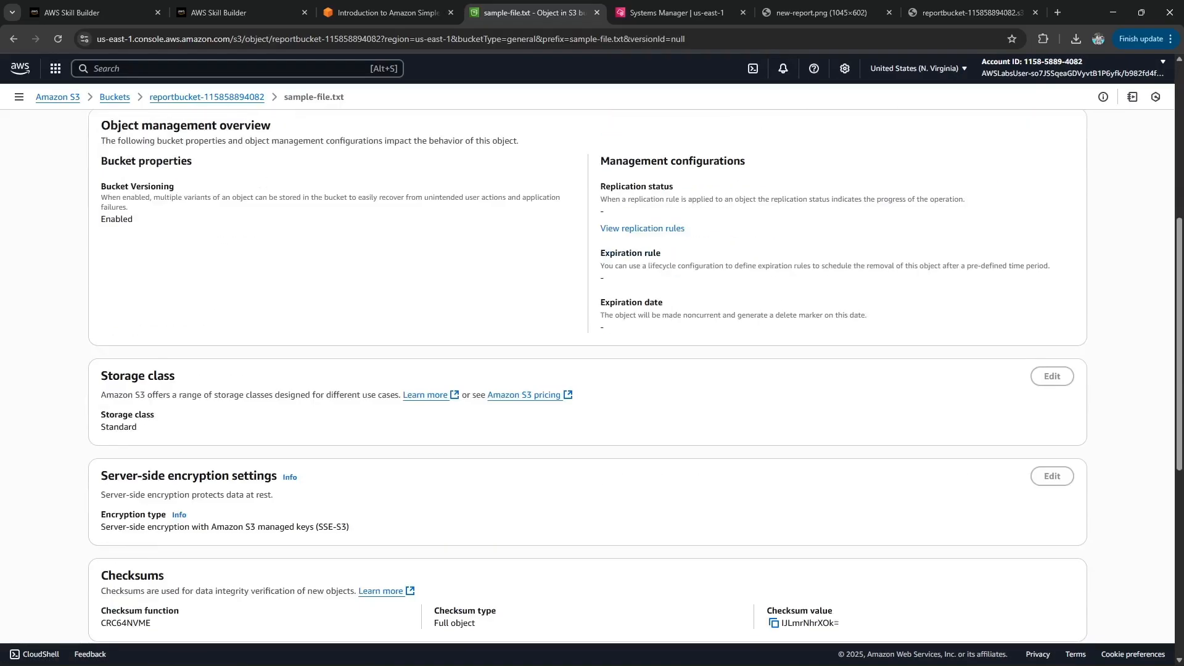
pyautogui.scroll(-7, 587, 376)
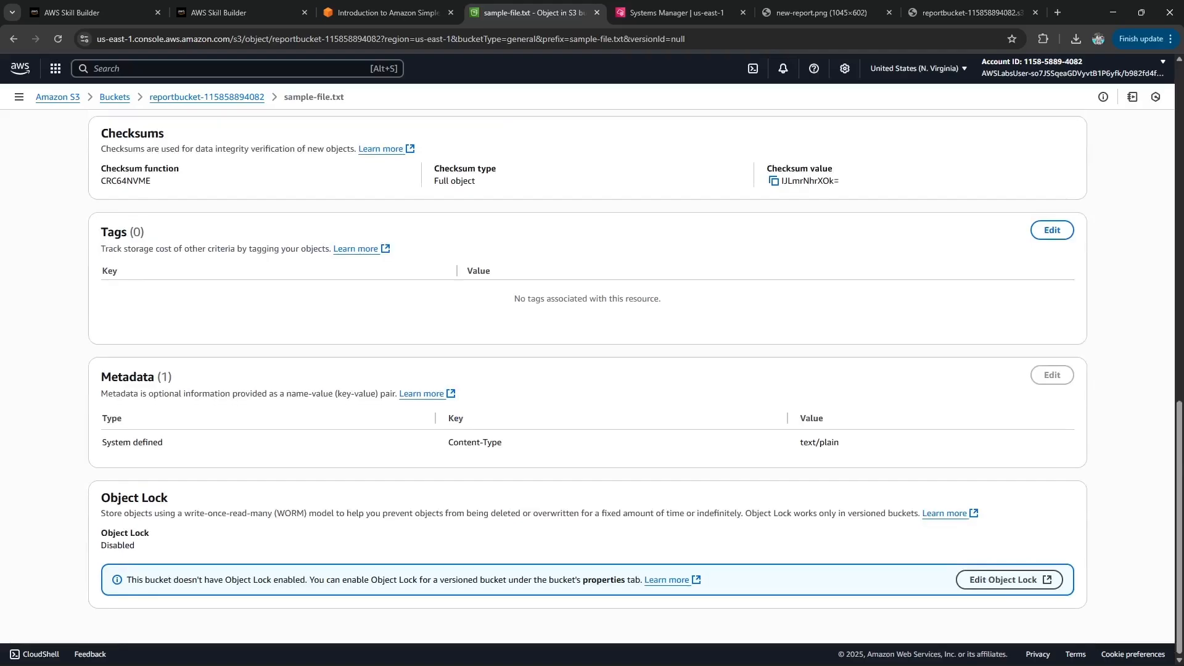
# Check lab steps 98 and 99 again, and return to the list of sample-file.txt versions in the S3 console.
pyautogui.click(389, 12)
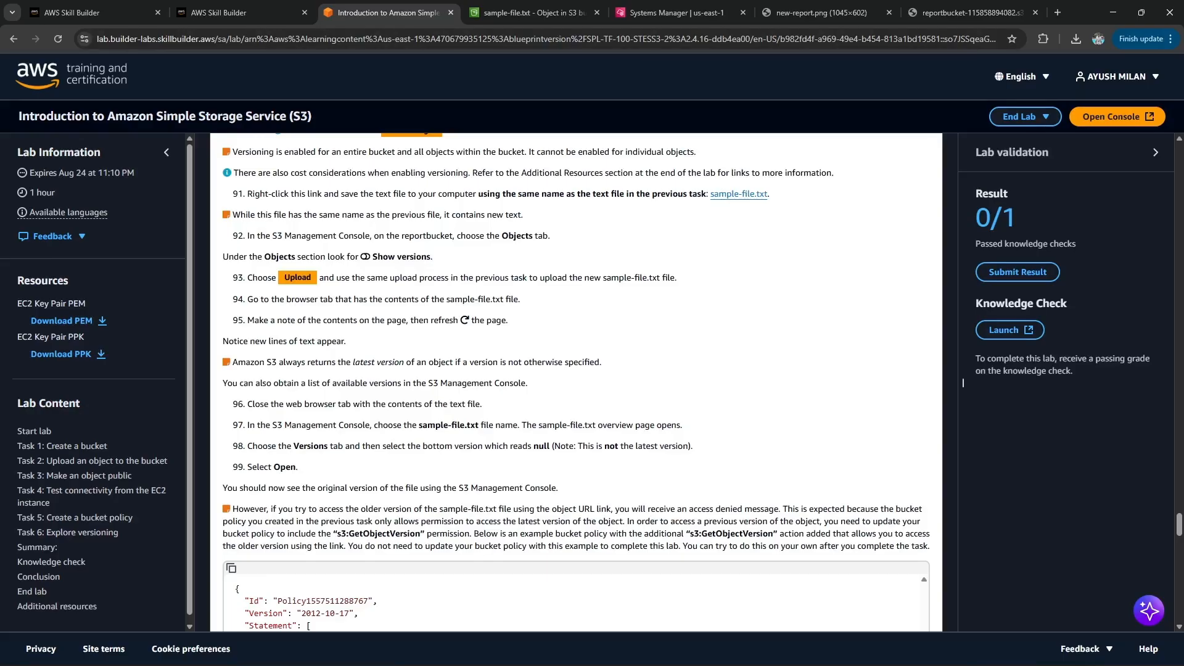
pyautogui.click(530, 12)
pyautogui.scroll(15, 587, 370)
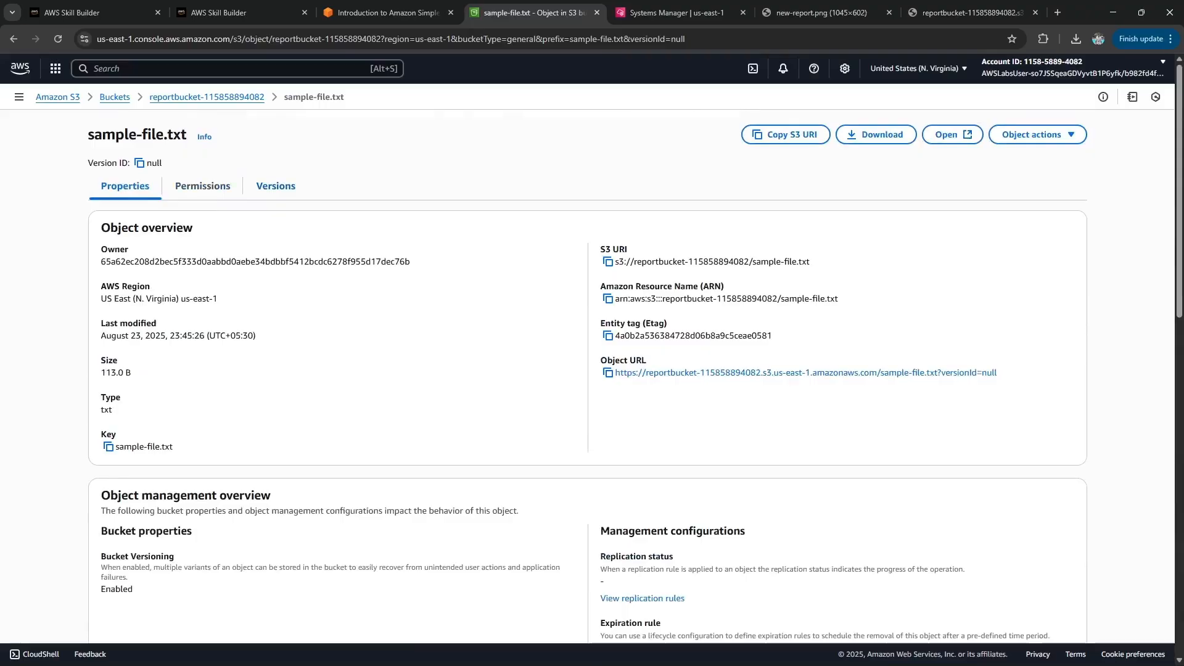
pyautogui.click(275, 186)
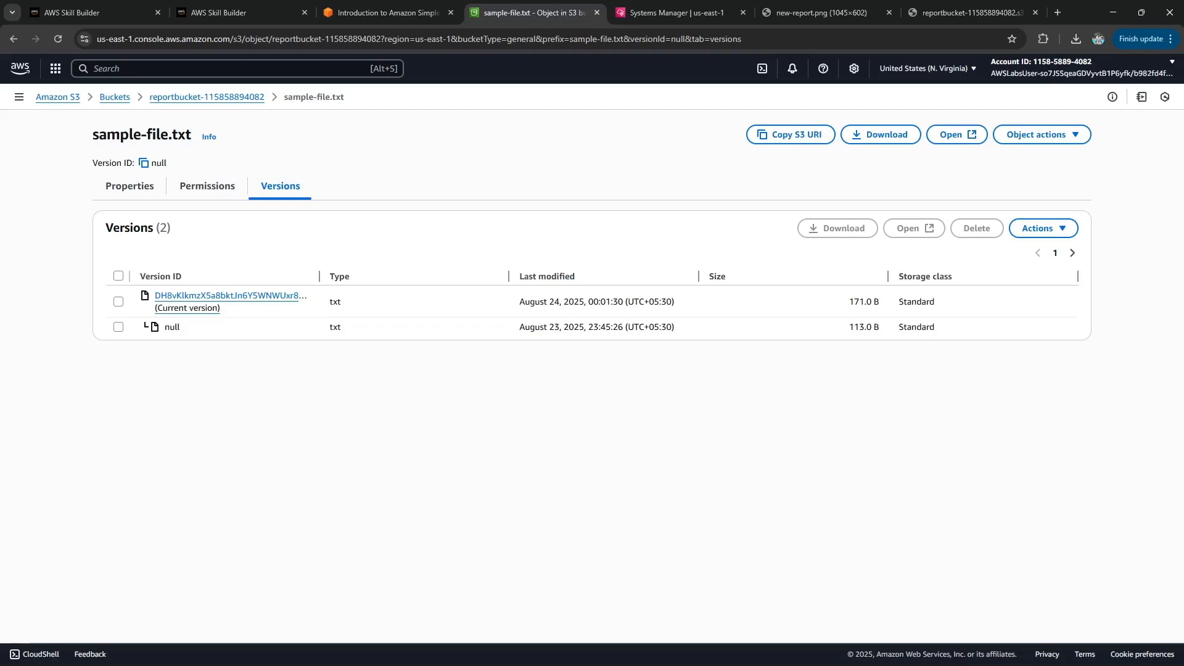
# Check the null version's properties, and read lab steps 100 and 101 on returning to the bucket and showing versions.
pyautogui.click(129, 186)
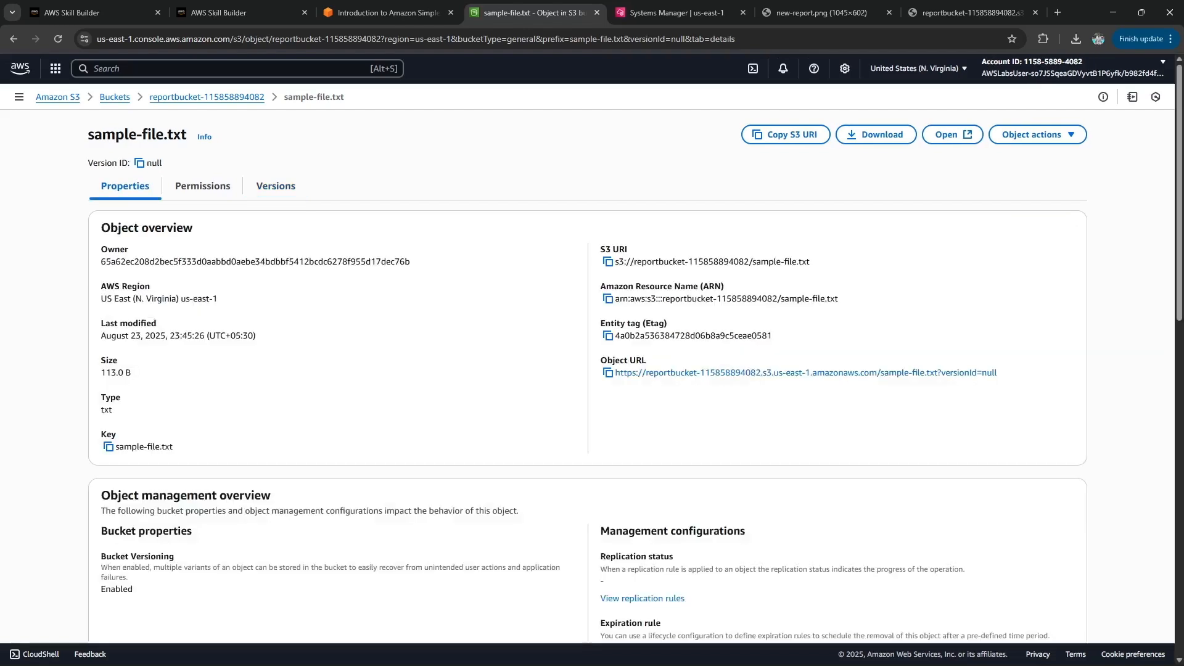
pyautogui.click(388, 12)
pyautogui.scroll(-2, 963, 382)
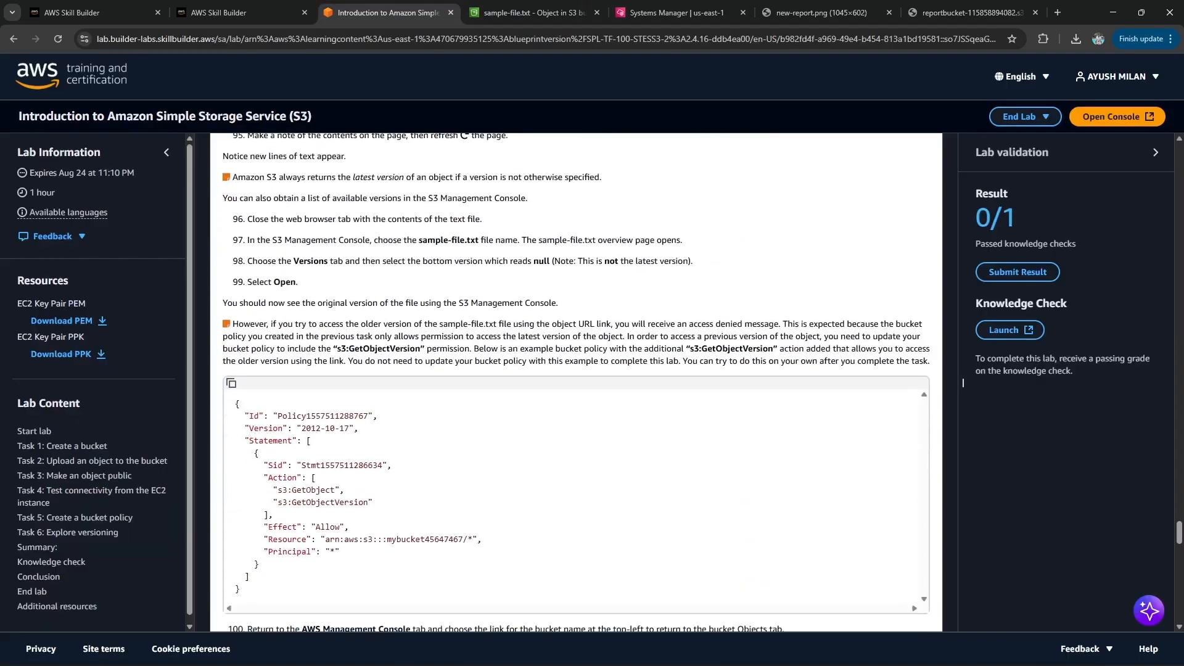
pyautogui.scroll(-5, 962, 383)
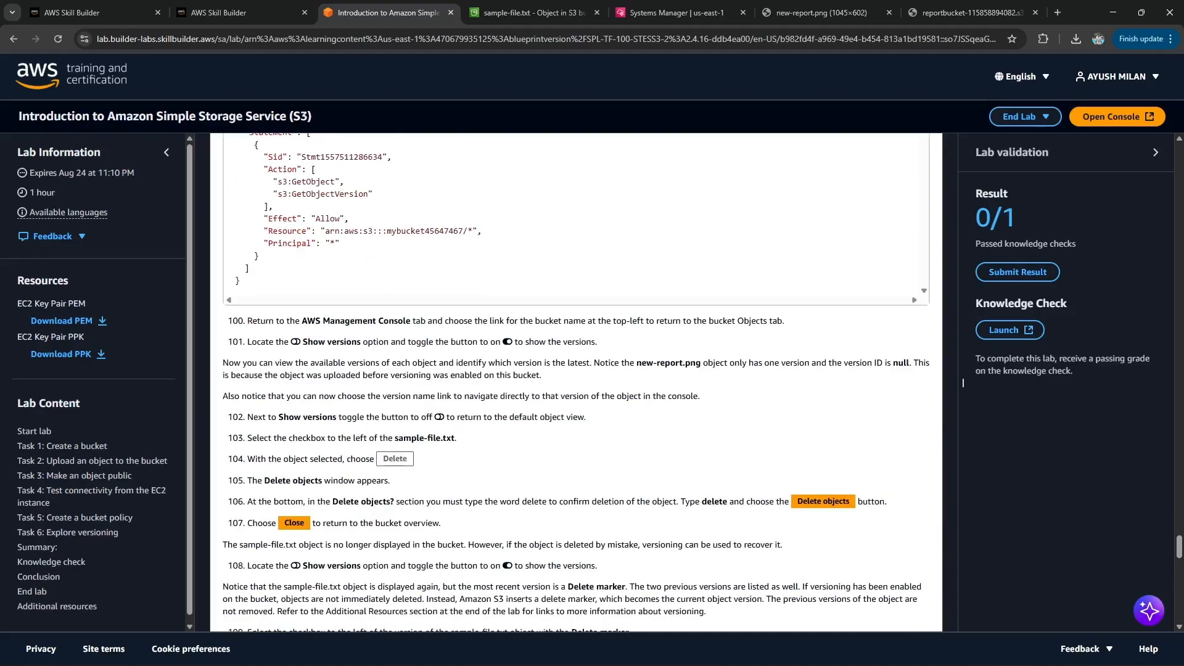
pyautogui.moveTo(257, 321)
pyautogui.mouseDown()
pyautogui.moveTo(784, 321)
pyautogui.moveTo(597, 342)
pyautogui.mouseUp()
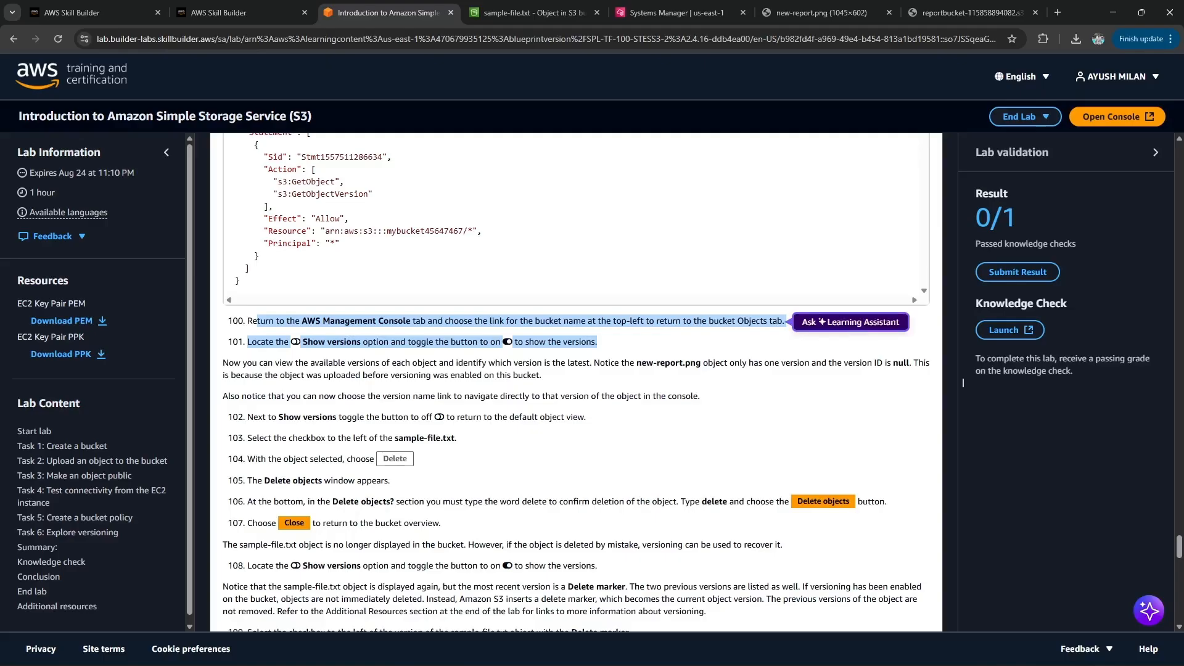
# In the S3 console, return to the report bucket's objects, turn on Show versions and examine the latest sample-file.txt version ID.
pyautogui.click(531, 12)
pyautogui.click(254, 96)
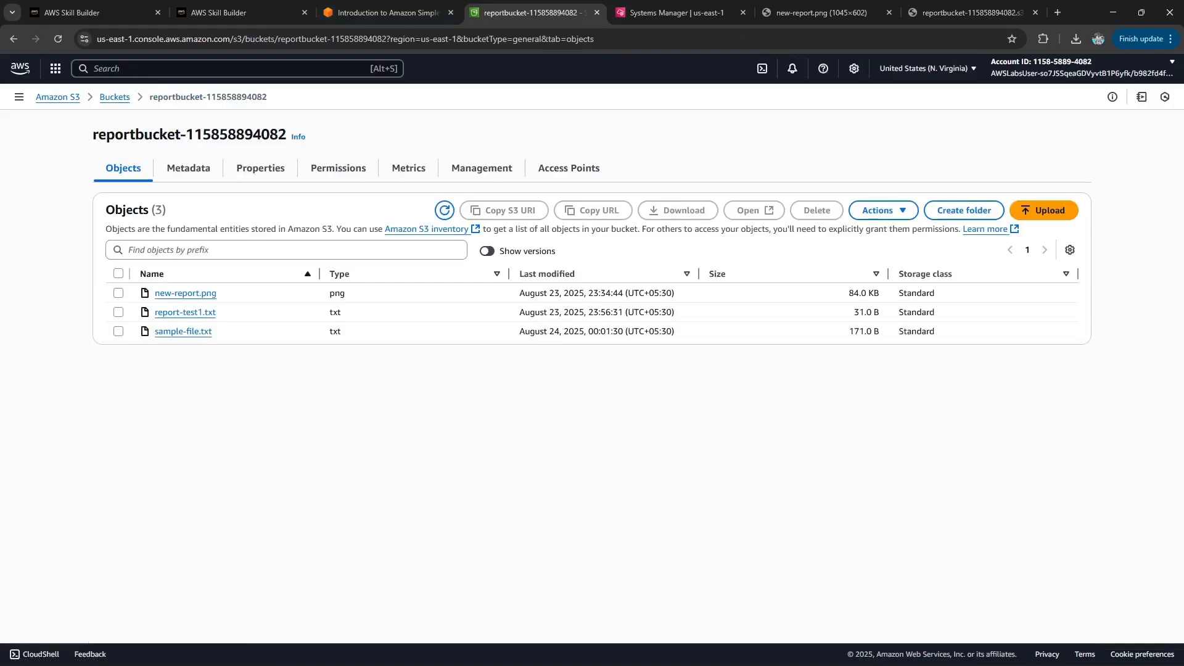
pyautogui.click(488, 251)
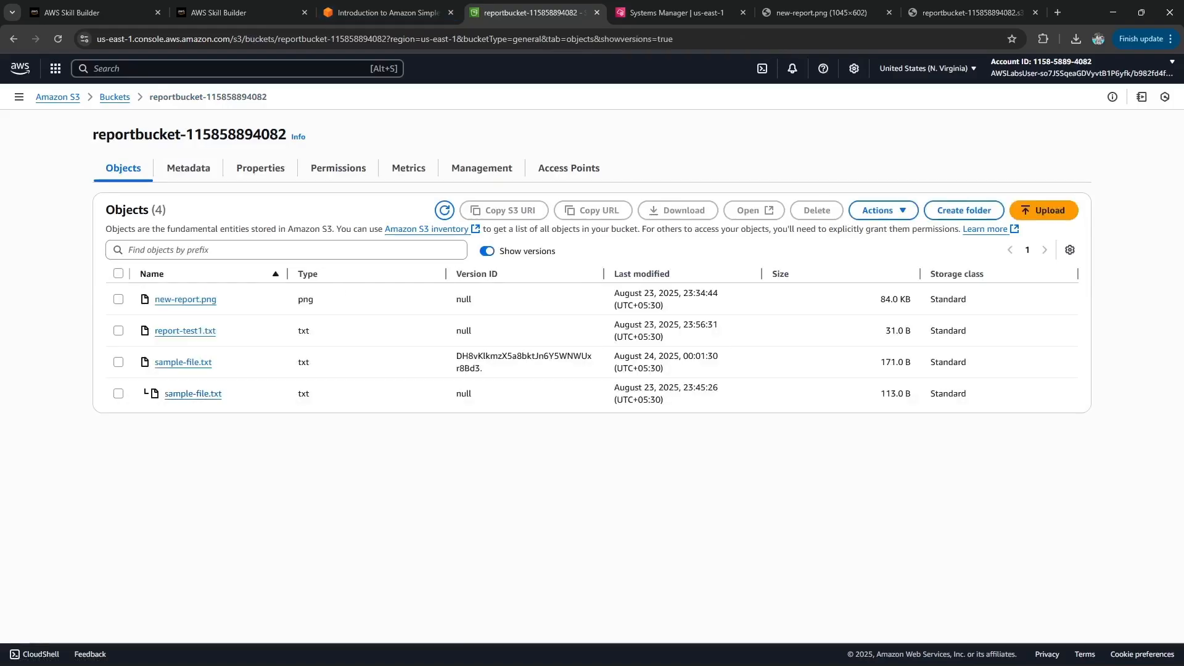
pyautogui.doubleClick(523, 357)
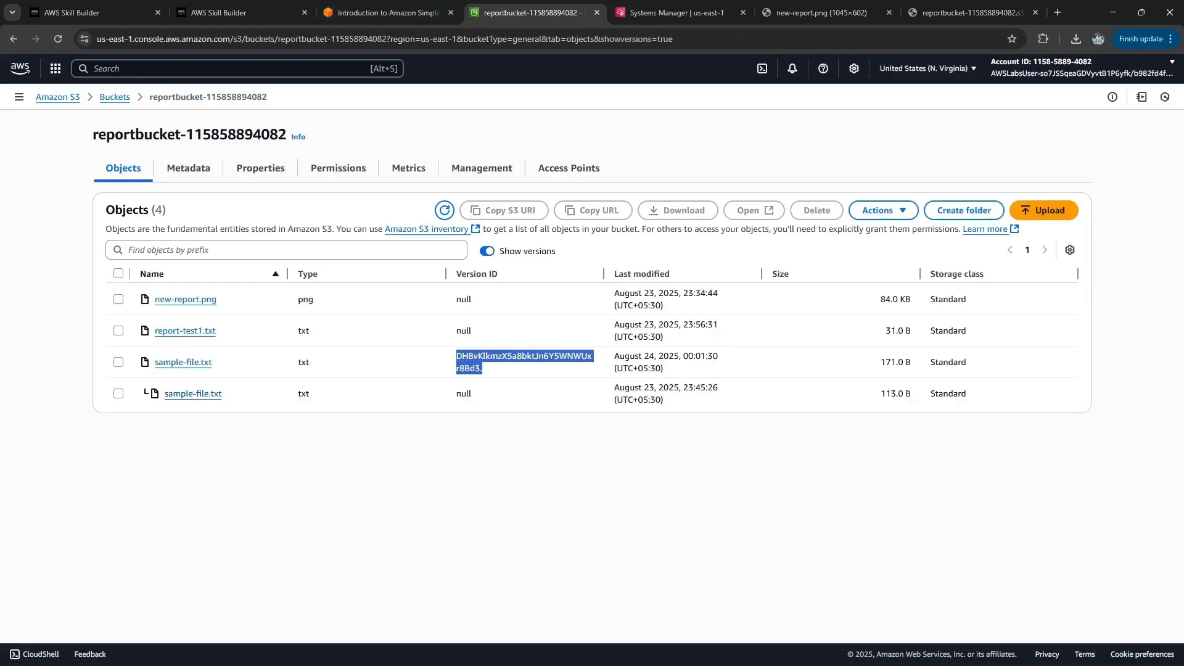
pyautogui.click(524, 362)
# Read lab steps 102 to 106 on hiding versions and deleting sample-file.txt.
pyautogui.hotkey('ctrl', 'shift', 'Tab')
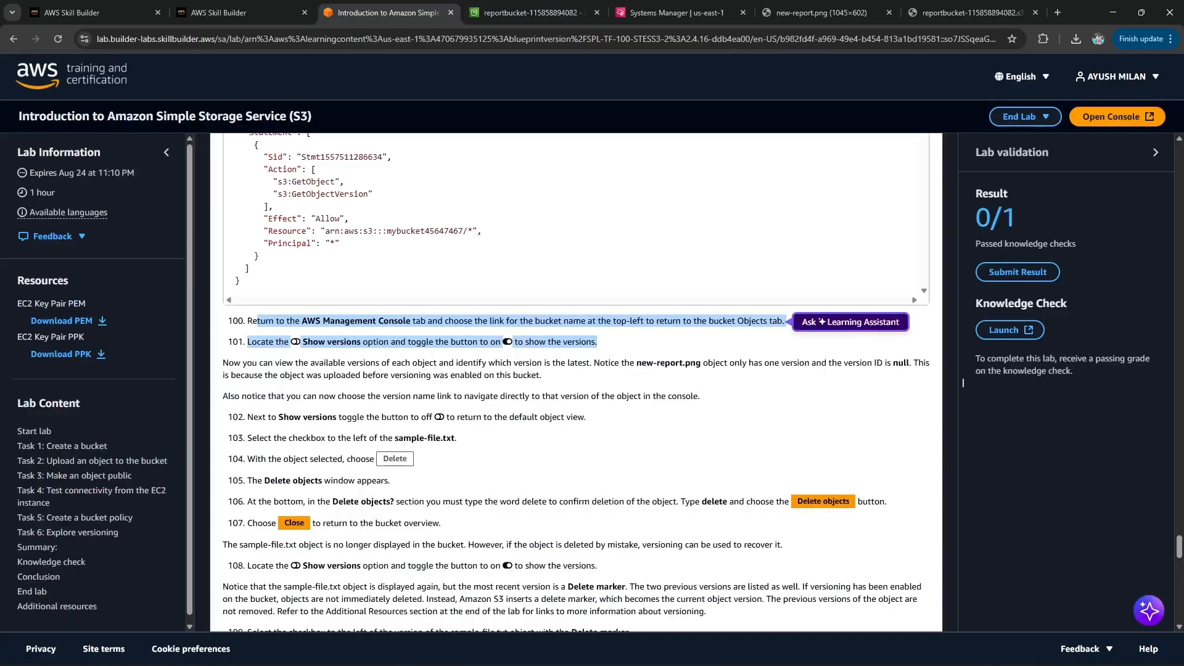
pyautogui.moveTo(248, 417); pyautogui.dragTo(587, 418)
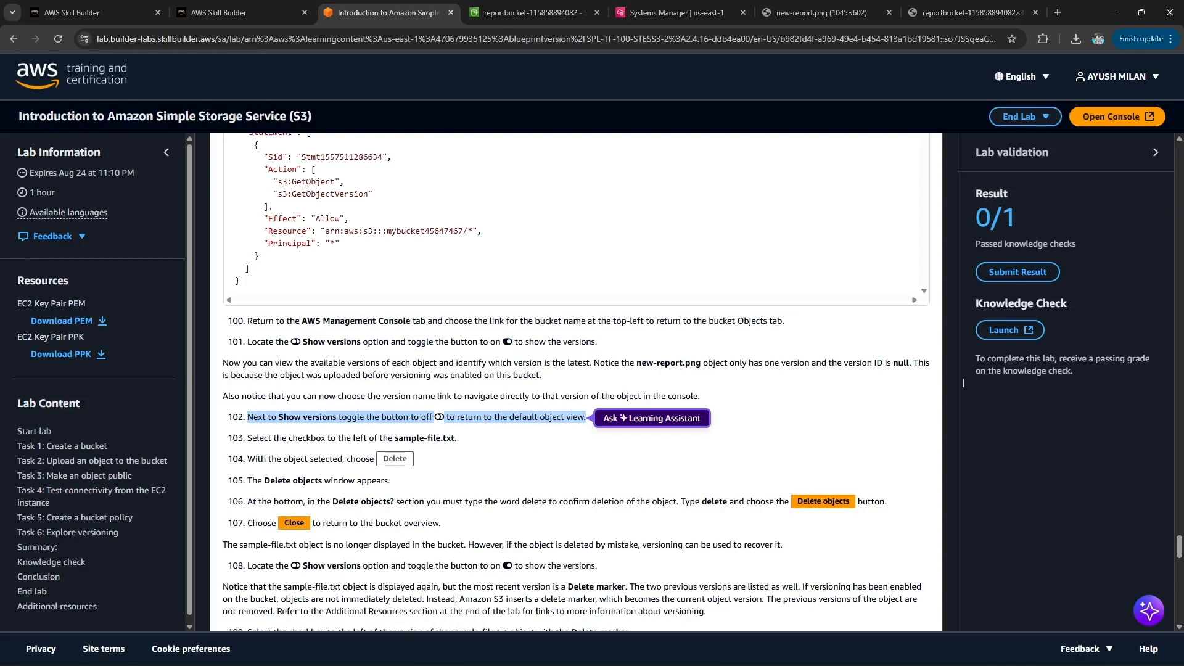
pyautogui.moveTo(299, 438); pyautogui.dragTo(456, 437)
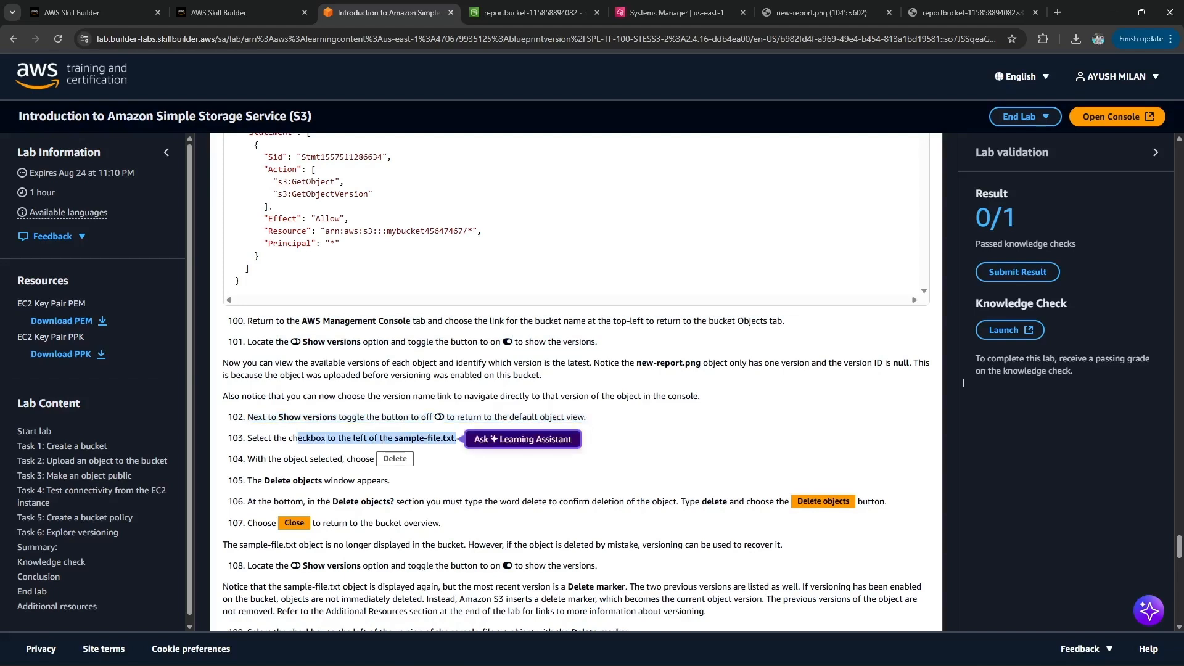
pyautogui.moveTo(284, 459); pyautogui.dragTo(389, 480)
pyautogui.click(962, 382)
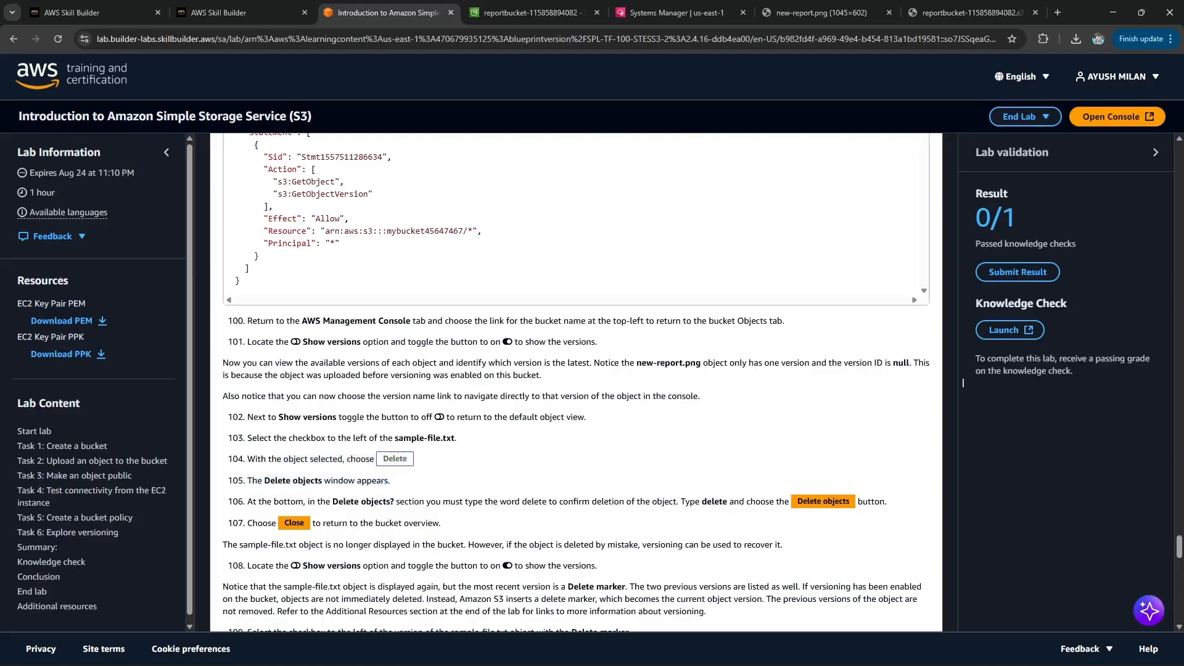
pyautogui.moveTo(326, 501); pyautogui.dragTo(676, 501)
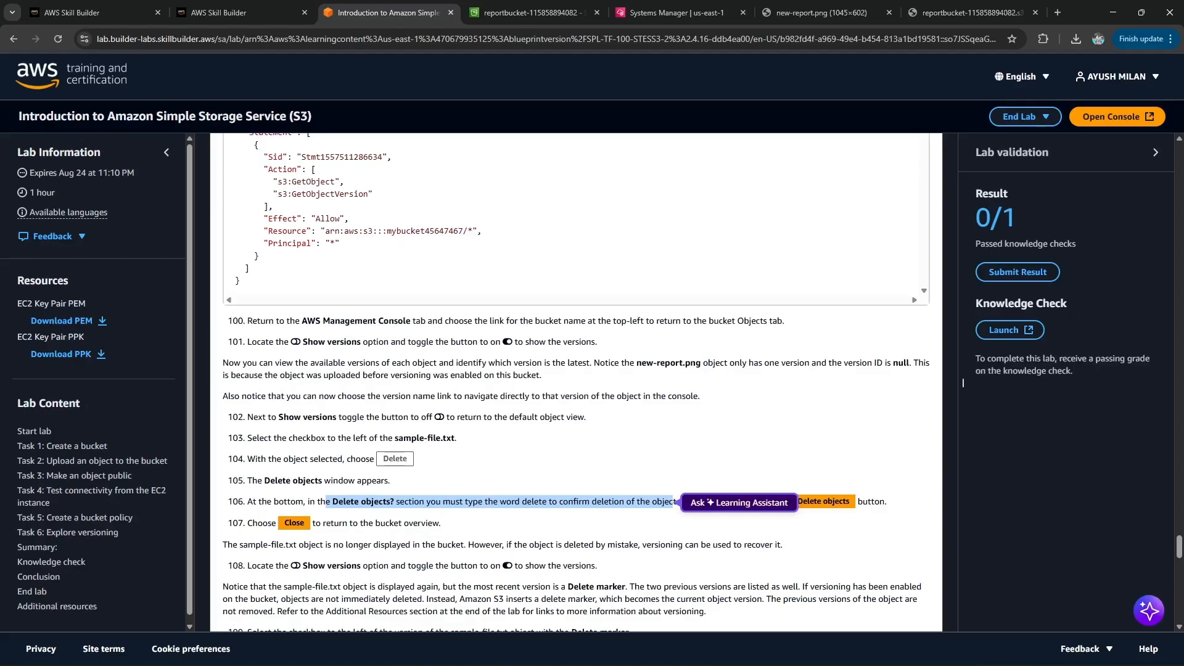
# Turn off Show versions in the report bucket and delete sample-file.txt, confirming with the word "delete" and refreshing the object list.
pyautogui.hotkey('ctrl', 'Tab')
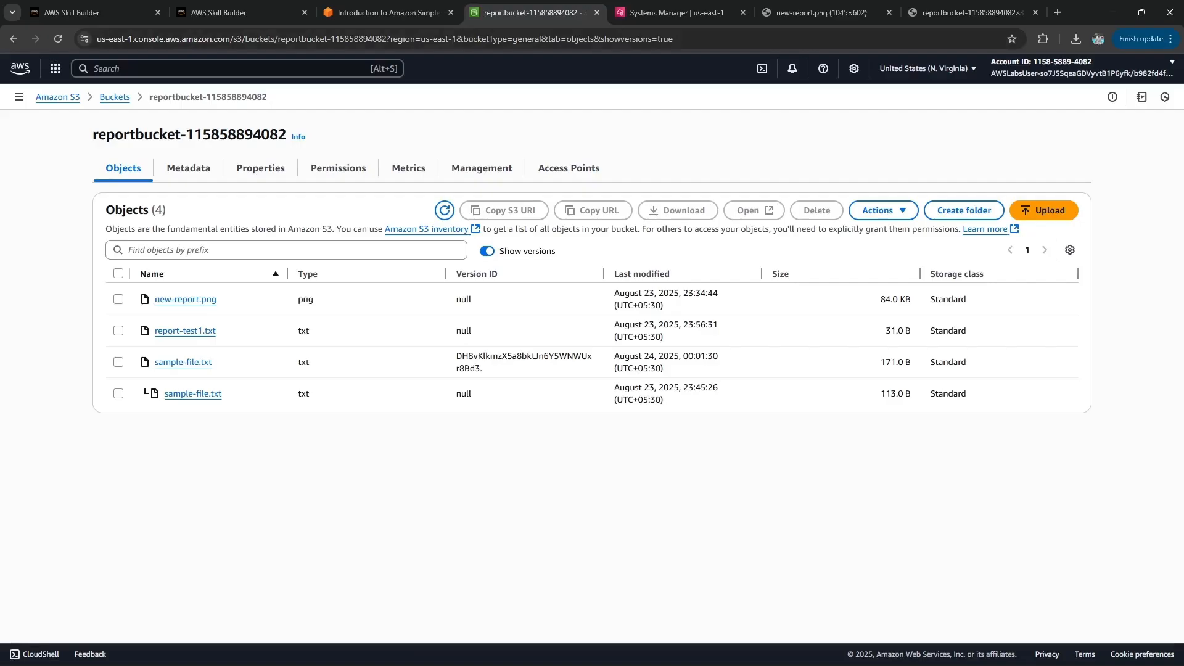
pyautogui.click(487, 251)
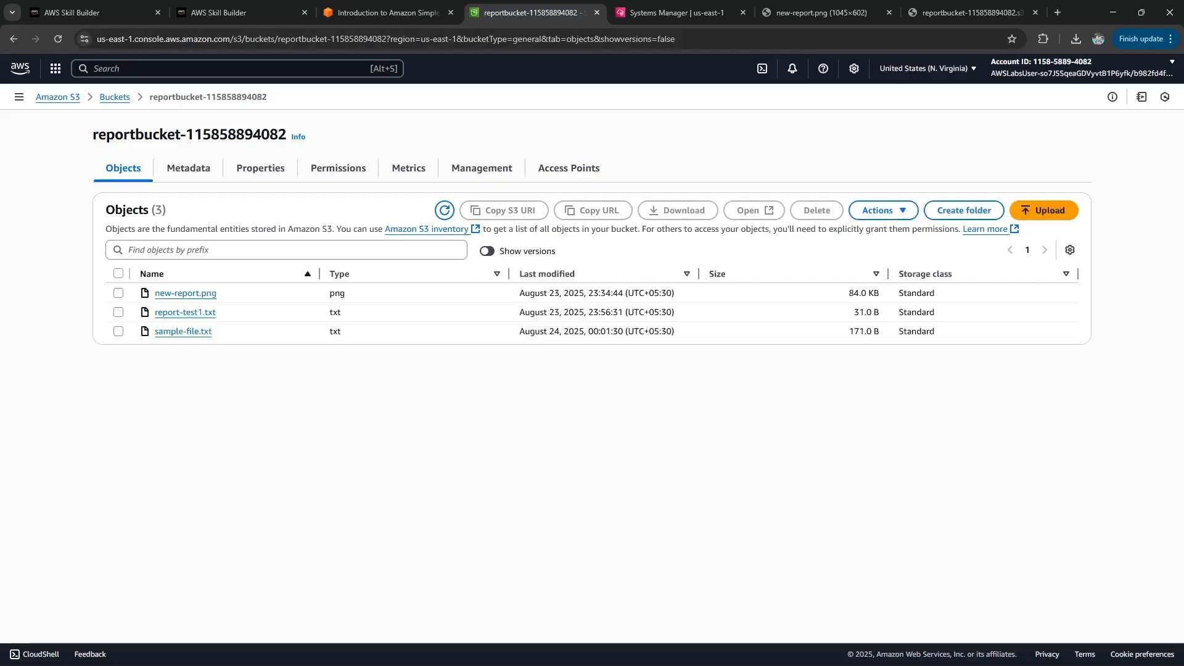
pyautogui.click(118, 332)
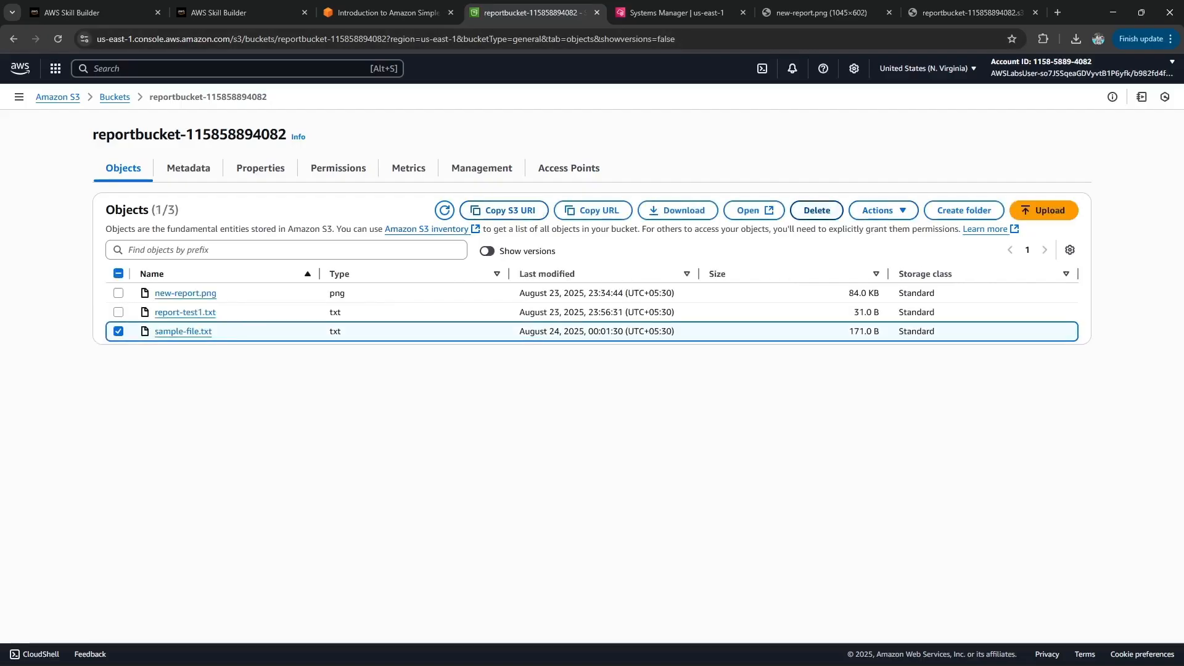
pyautogui.click(816, 210)
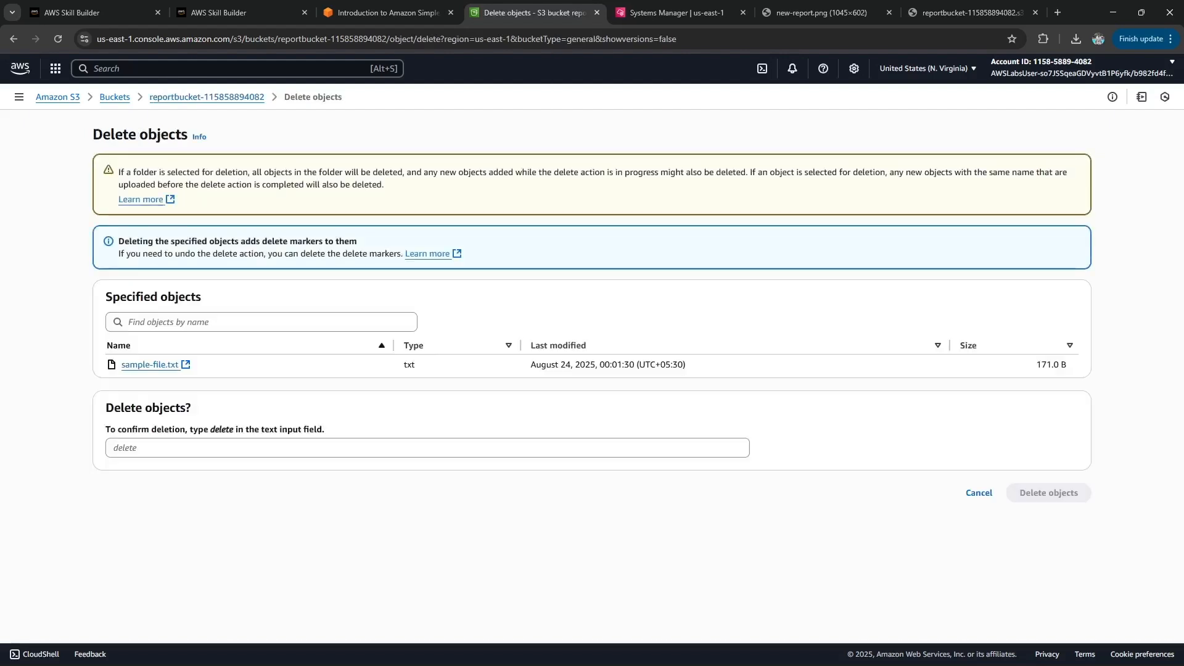
pyautogui.doubleClick(222, 429)
pyautogui.hotkey('ctrl', 'c')
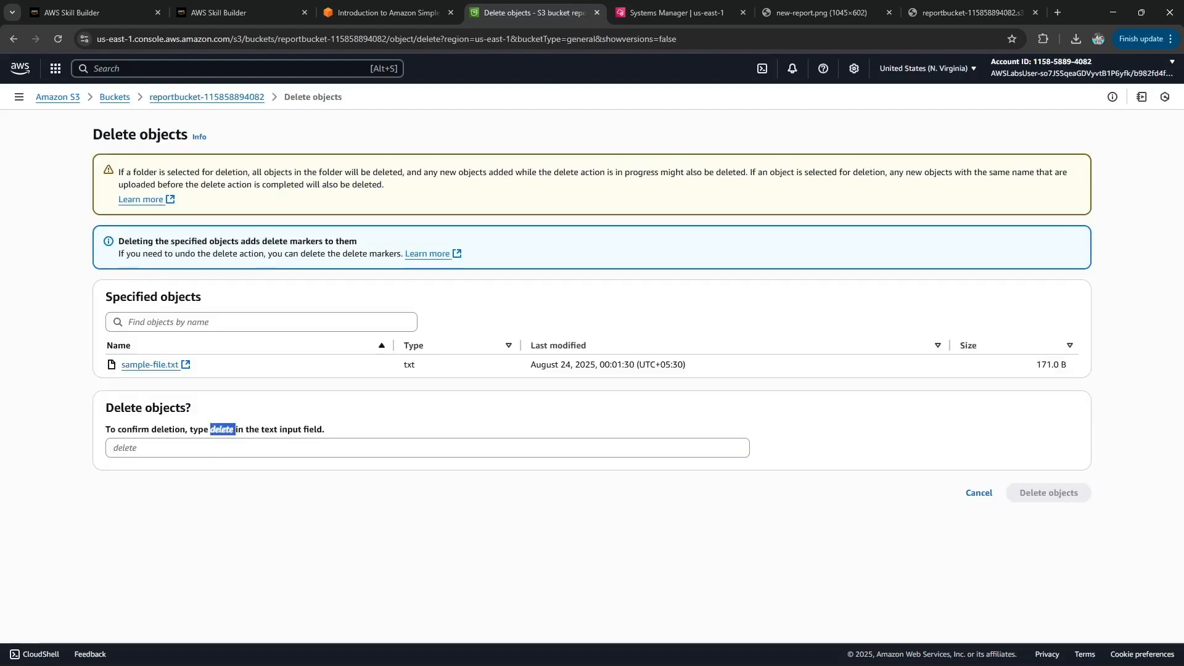
pyautogui.click(219, 448)
pyautogui.hotkey('ctrl', 'v')
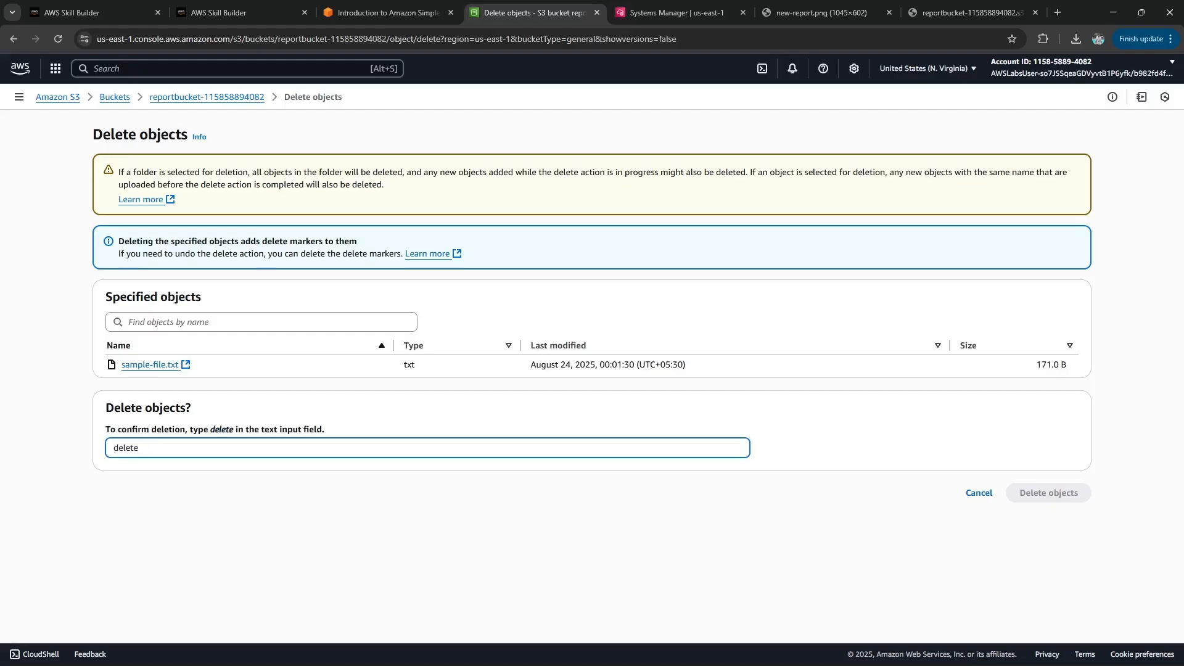
pyautogui.press('BackSpace')
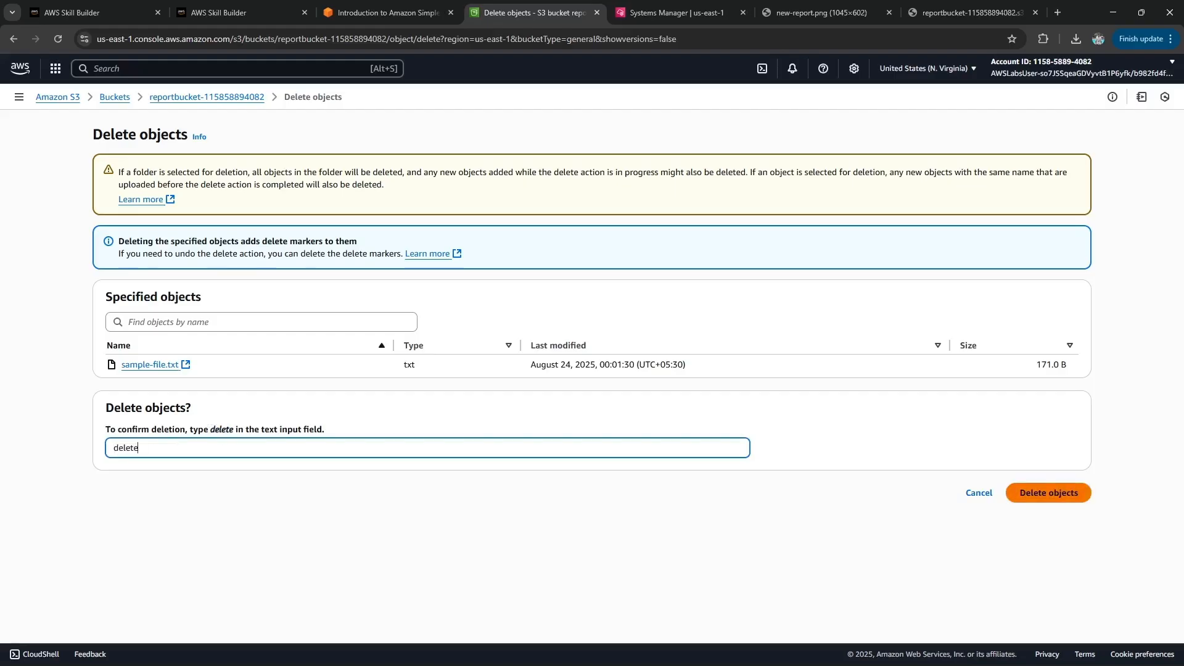
pyautogui.hotkey('ctrl', 'shift', 'Tab')
pyautogui.click(962, 383)
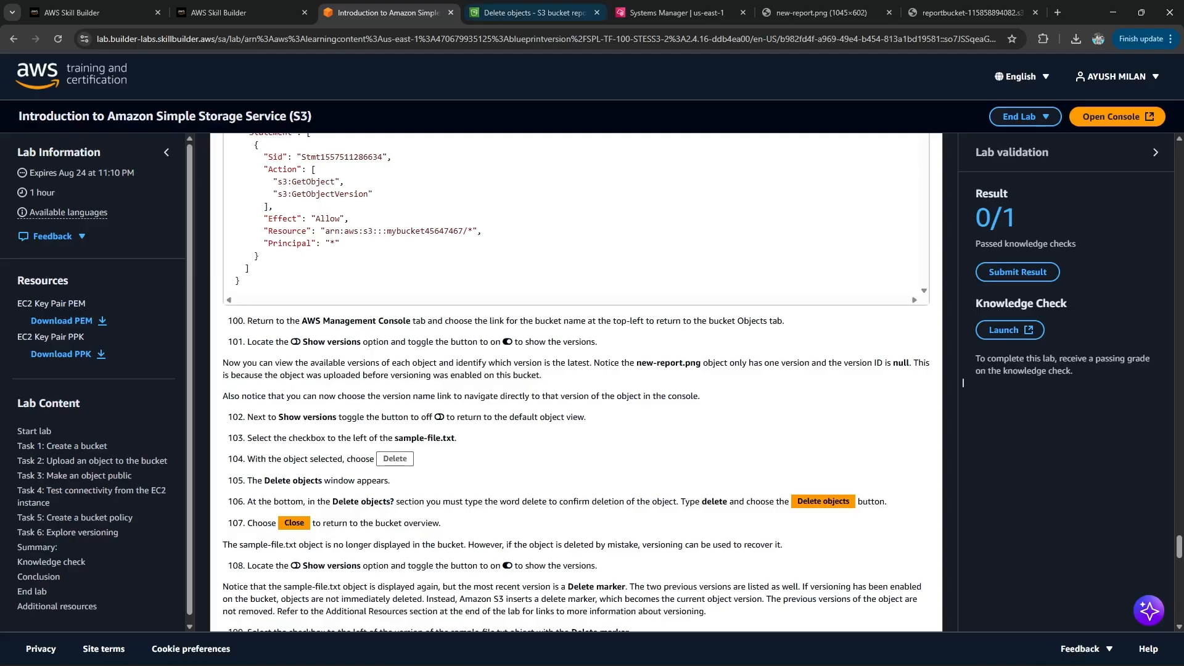
pyautogui.hotkey('ctrl', 'Tab')
pyautogui.press('Return')
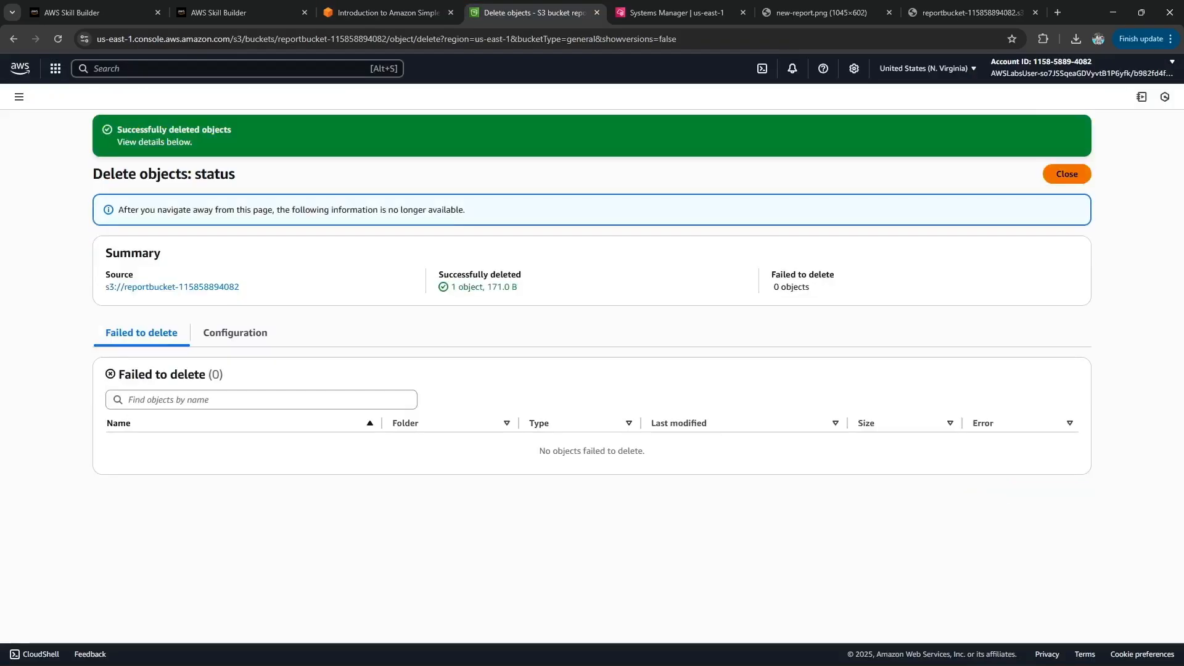
pyautogui.click(1067, 174)
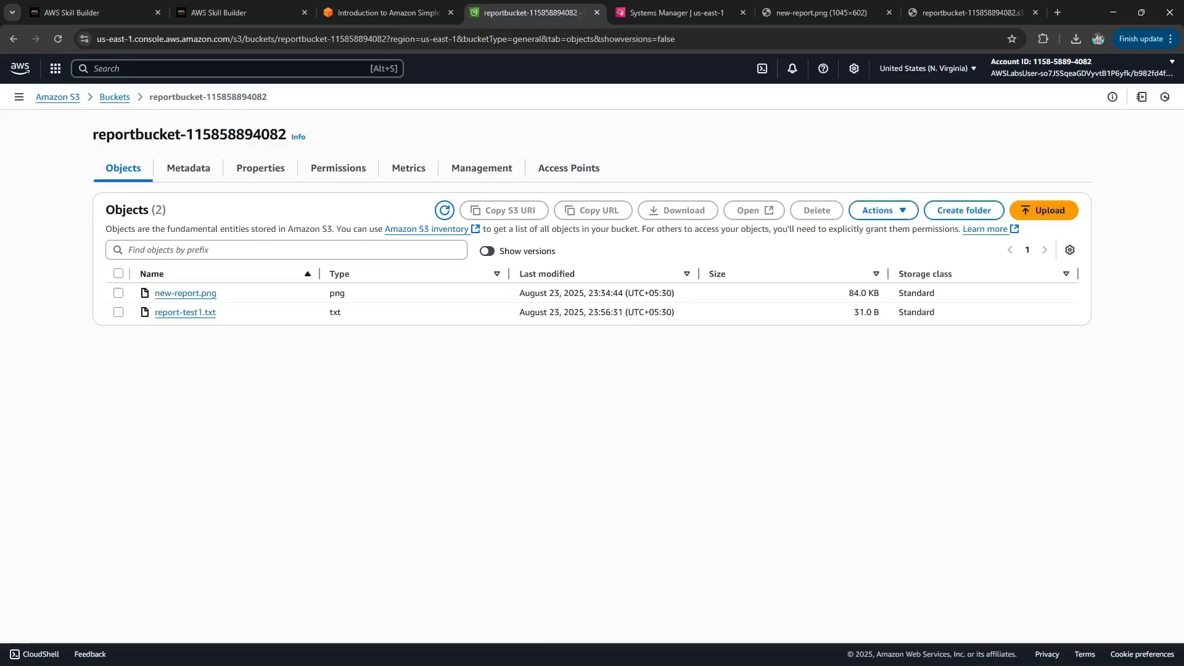
pyautogui.click(445, 210)
# Read lab steps 107 to 112 on recovering the deleted sample-file.txt through versioning and its delete marker.
pyautogui.click(382, 12)
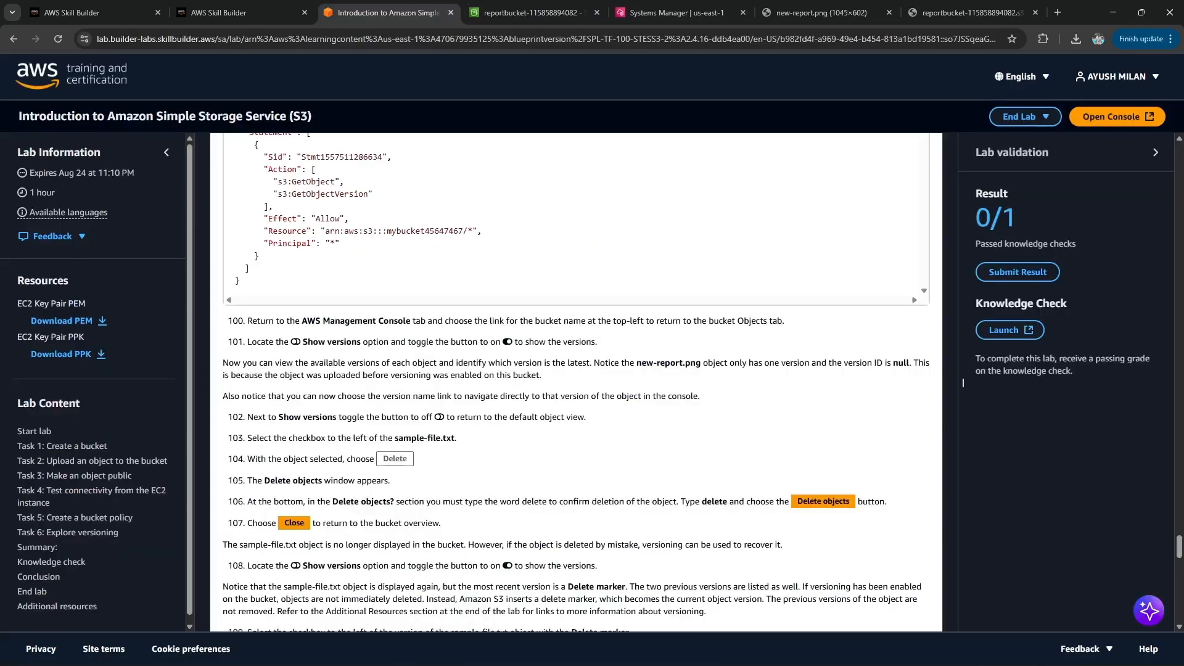
pyautogui.moveTo(290, 524); pyautogui.dragTo(746, 545)
pyautogui.click(344, 545)
pyautogui.scroll(-4, 963, 382)
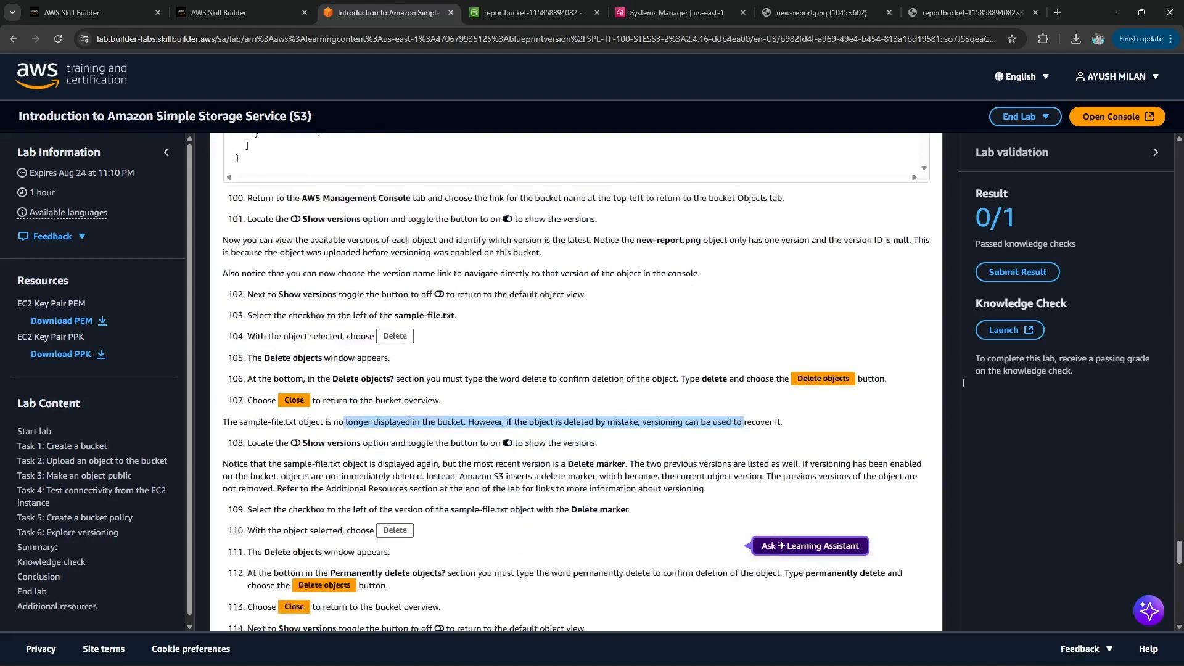
# In the S3 console, turn on Show versions and examine the sample-file.txt delete marker and the versions beneath it.
pyautogui.click(530, 12)
pyautogui.click(487, 251)
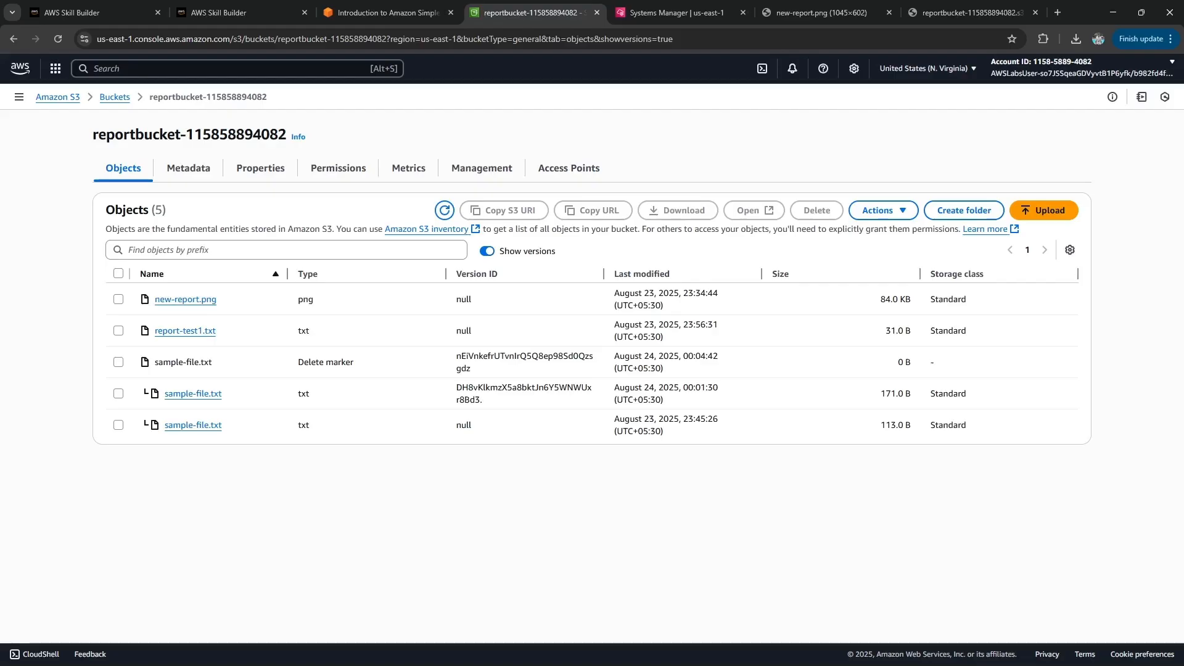
pyautogui.moveTo(132, 357); pyautogui.dragTo(472, 425)
pyautogui.click(487, 431)
# Following lab steps 109 to 112, delete the sample-file.txt delete marker from the report bucket, confirming with "permanently delete".
pyautogui.hotkey('ctrl', 'shift', 'Tab')
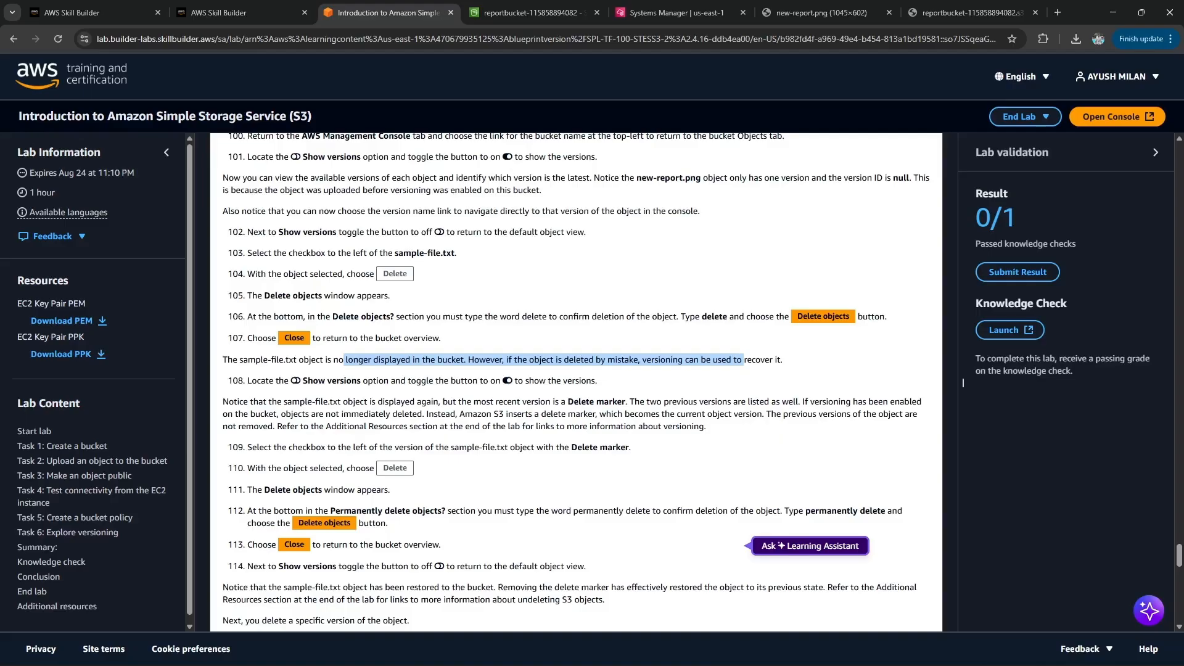
pyautogui.click(527, 13)
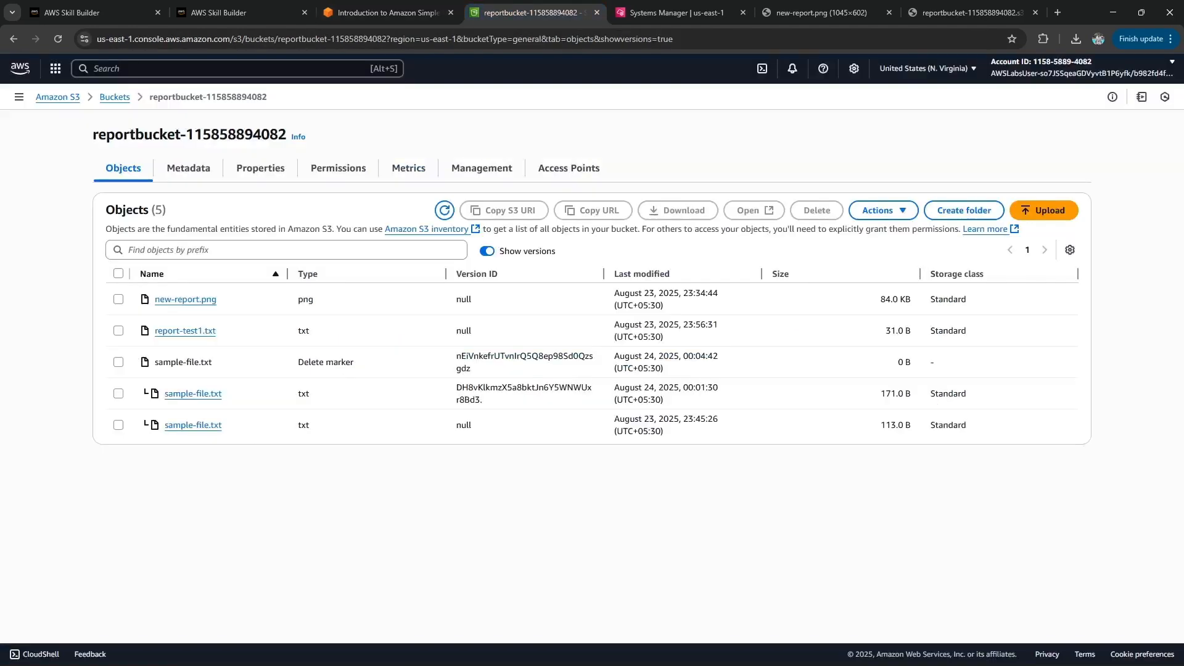
pyautogui.click(119, 362)
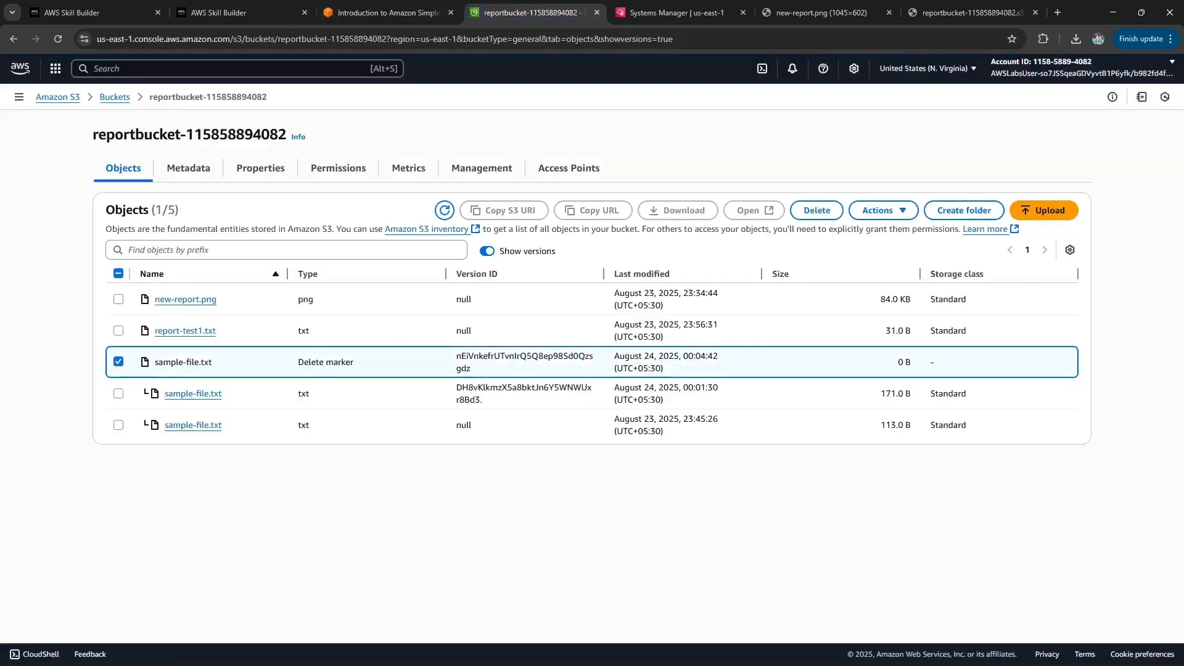
pyautogui.click(387, 13)
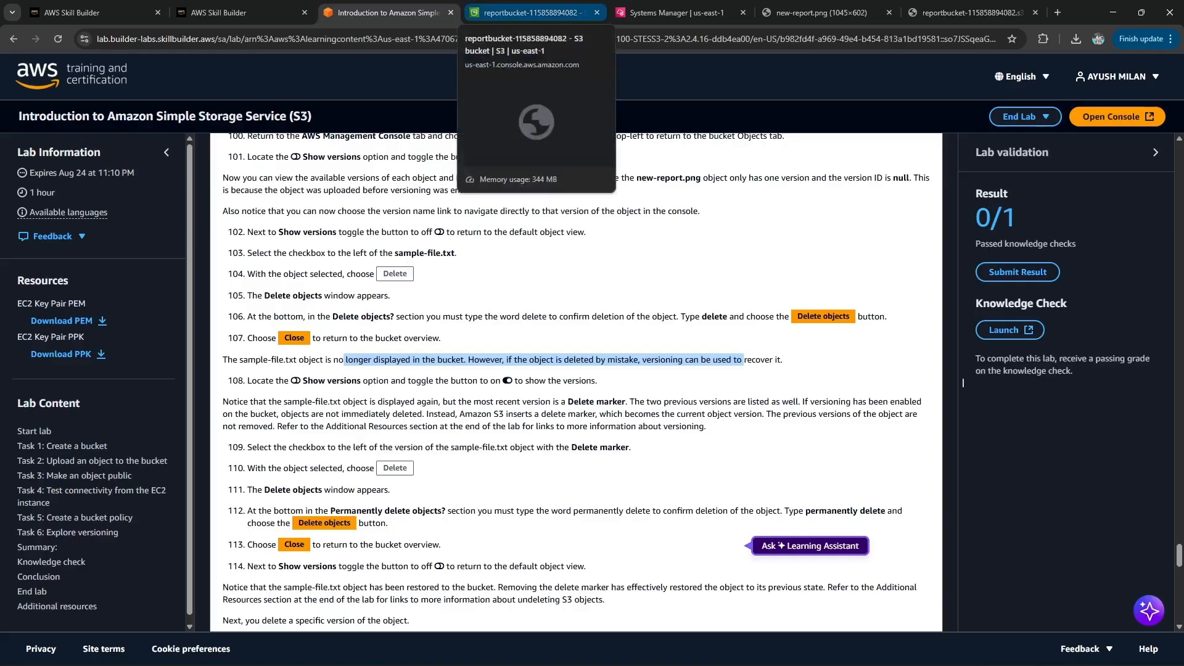
pyautogui.click(530, 13)
pyautogui.click(817, 210)
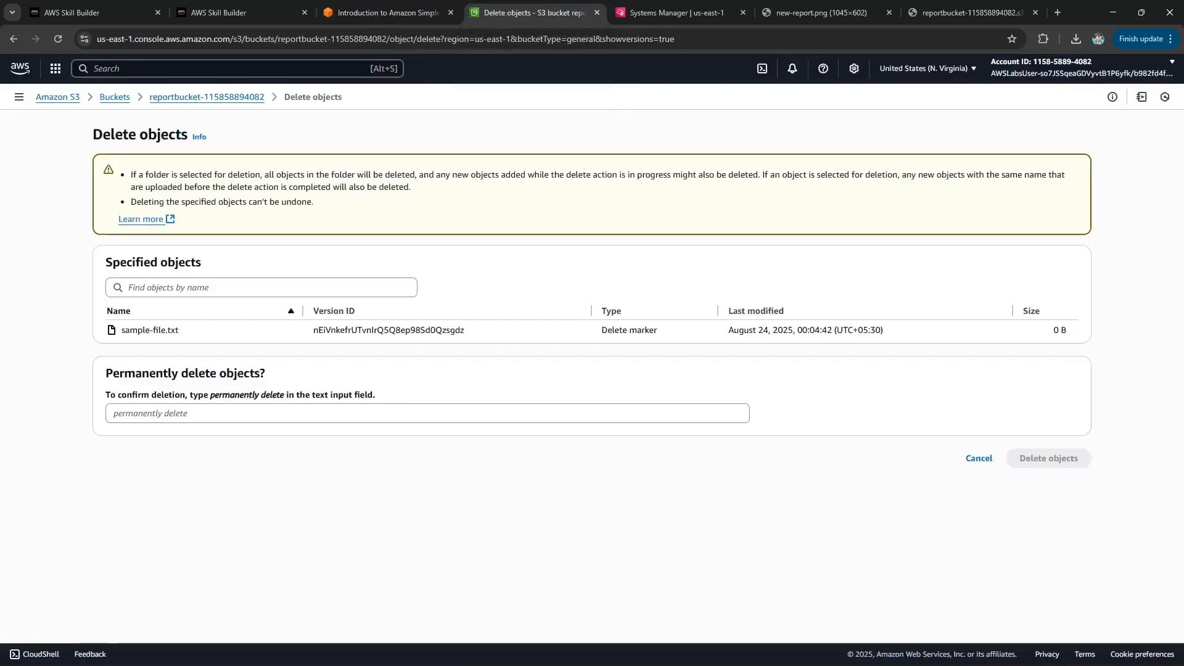
pyautogui.moveTo(210, 394); pyautogui.dragTo(285, 394)
pyautogui.hotkey('ctrl', 'c')
pyautogui.click(265, 413)
pyautogui.hotkey('ctrl', 'v')
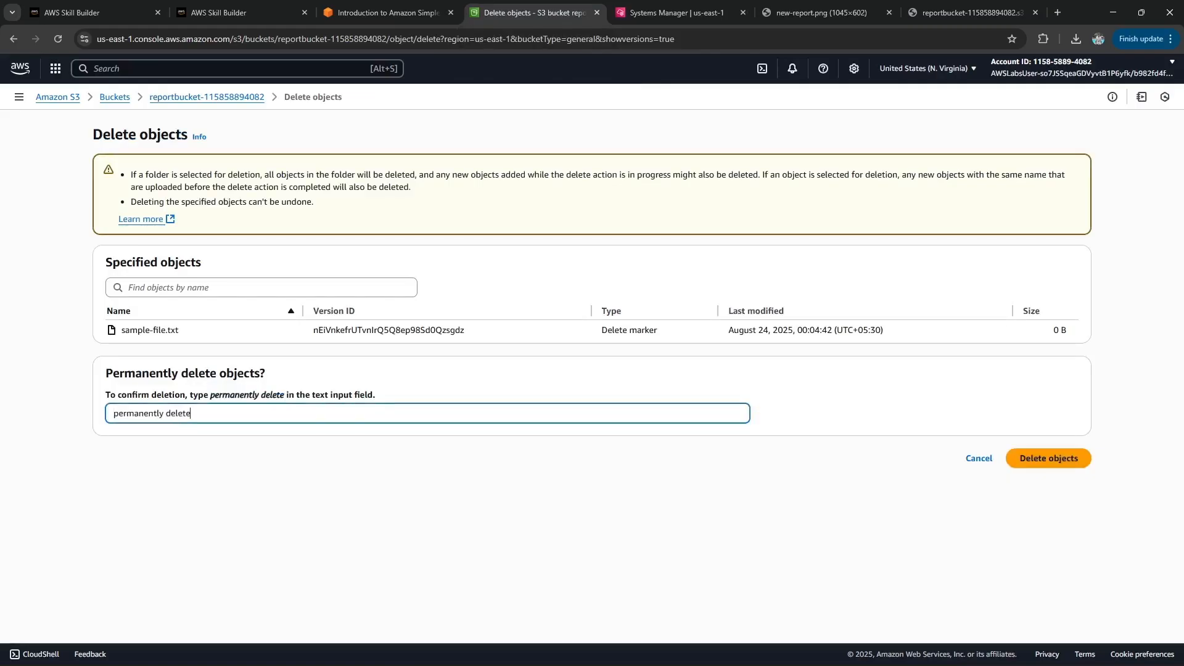
pyautogui.click(1048, 458)
# Read lab steps 113 to 120, and close the deletion status in the S3 console to return to the bucket's objects.
pyautogui.hotkey('ctrl', 'shift', 'Tab')
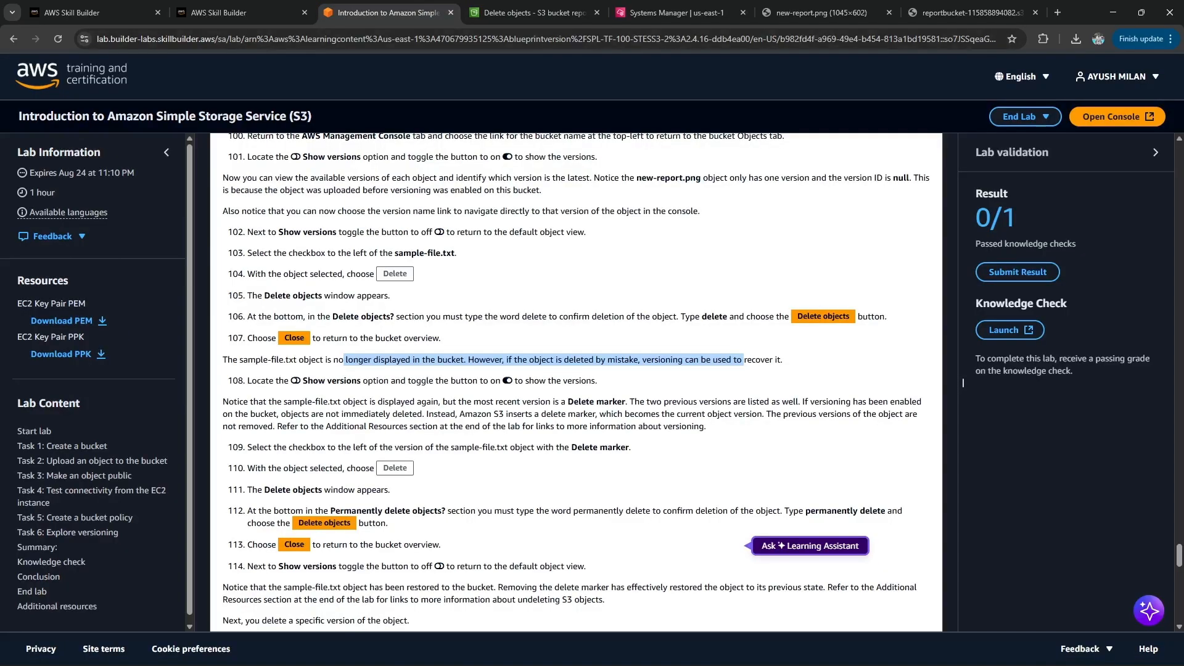
pyautogui.scroll(-4, 963, 382)
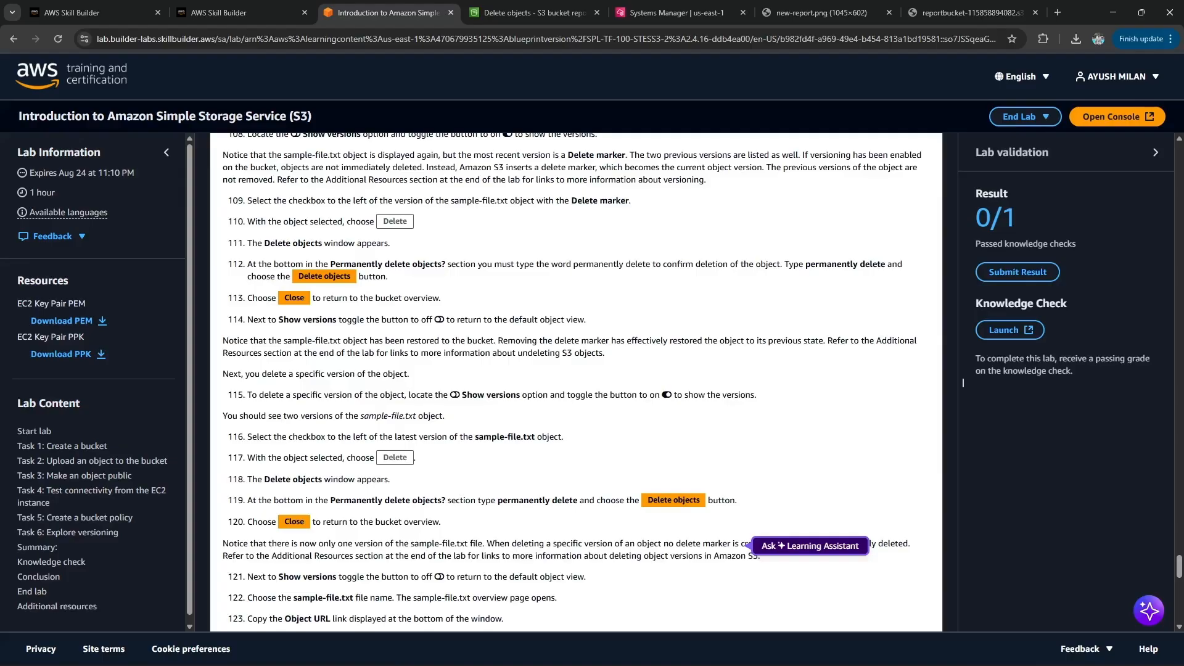
pyautogui.hotkey('ctrl', 'Tab')
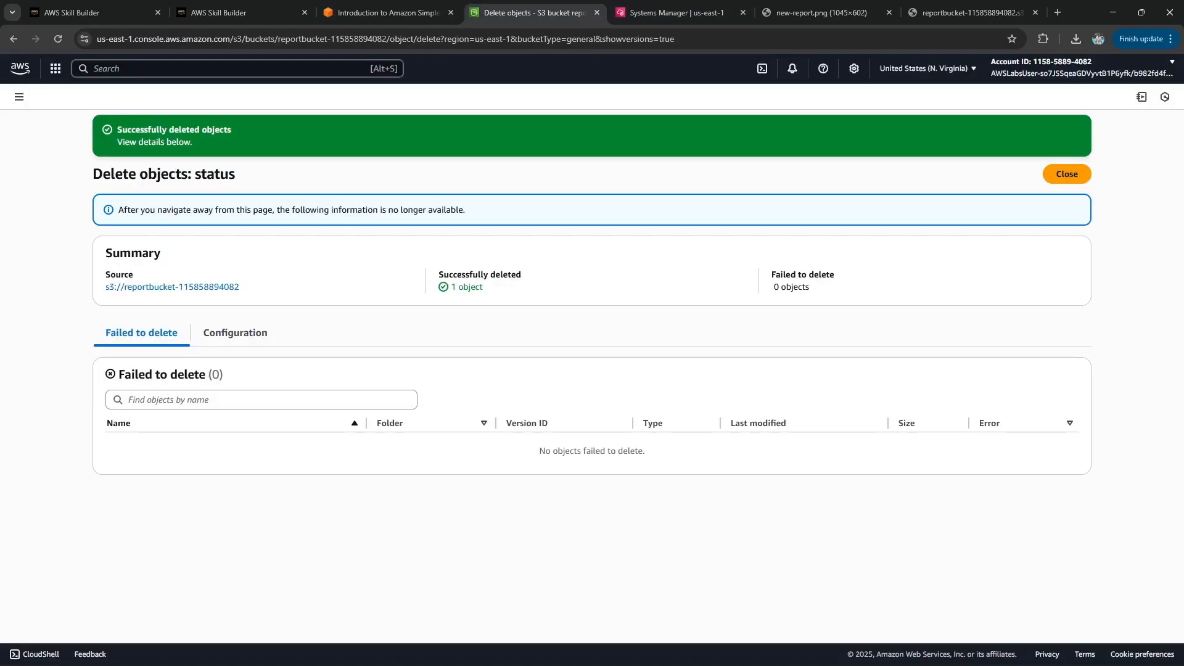
pyautogui.click(1066, 174)
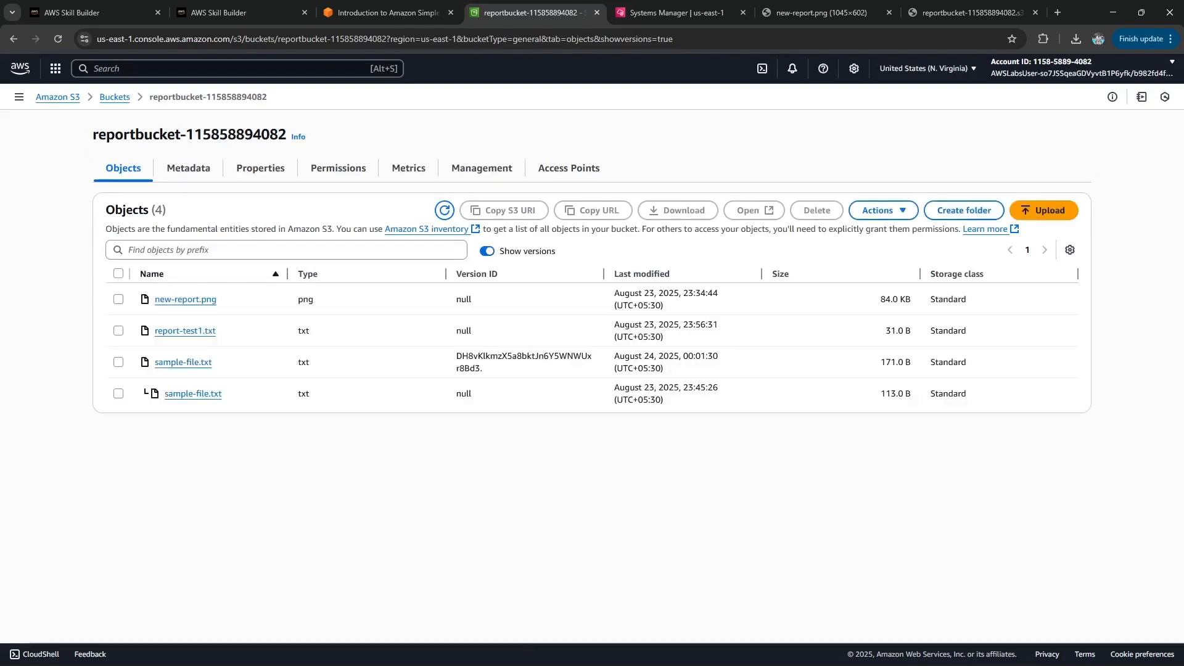
# Compare the report bucket's object list with and without versions, leaving Show versions turned off.
pyautogui.click(487, 251)
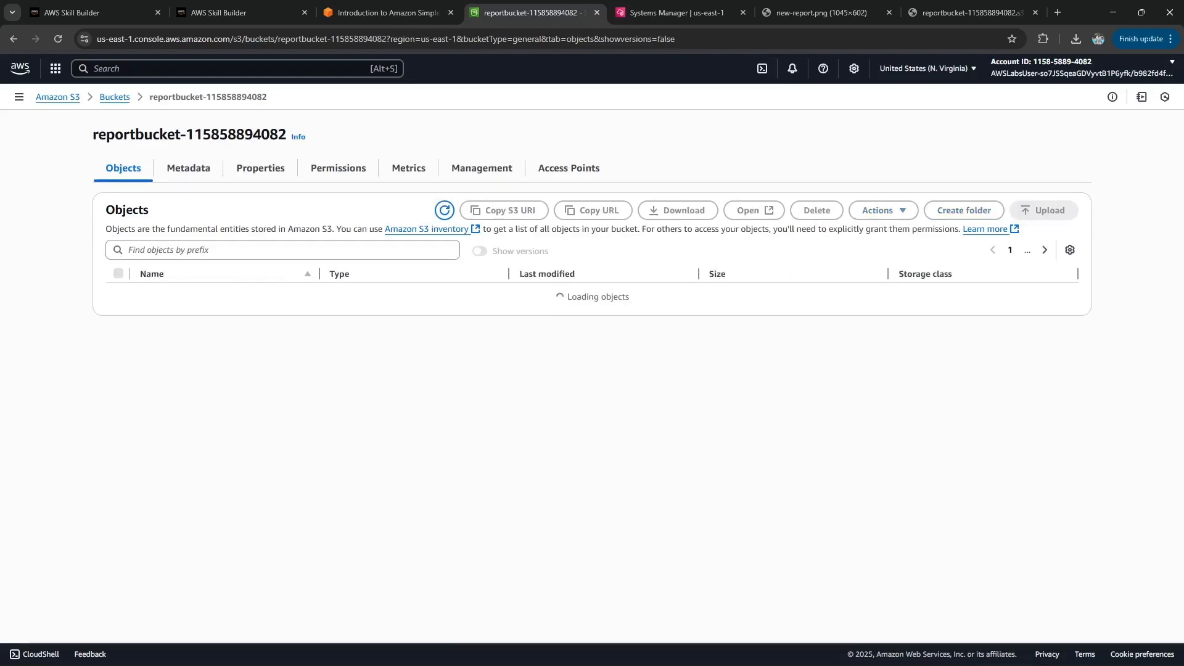
pyautogui.click(488, 251)
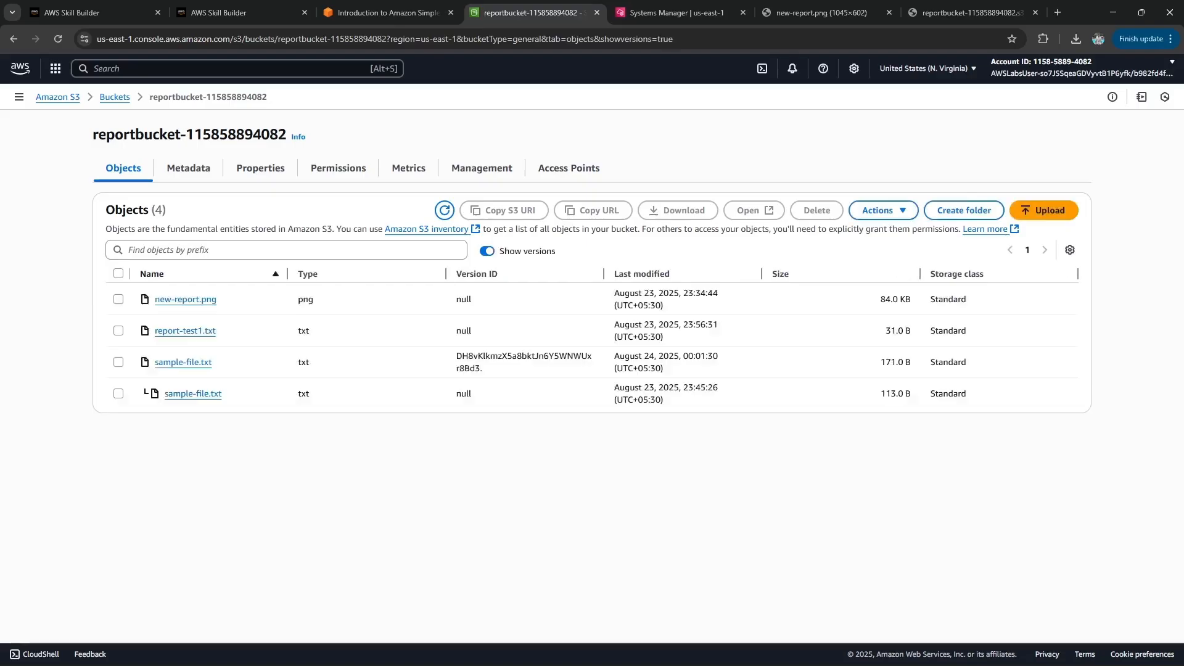
pyautogui.click(487, 251)
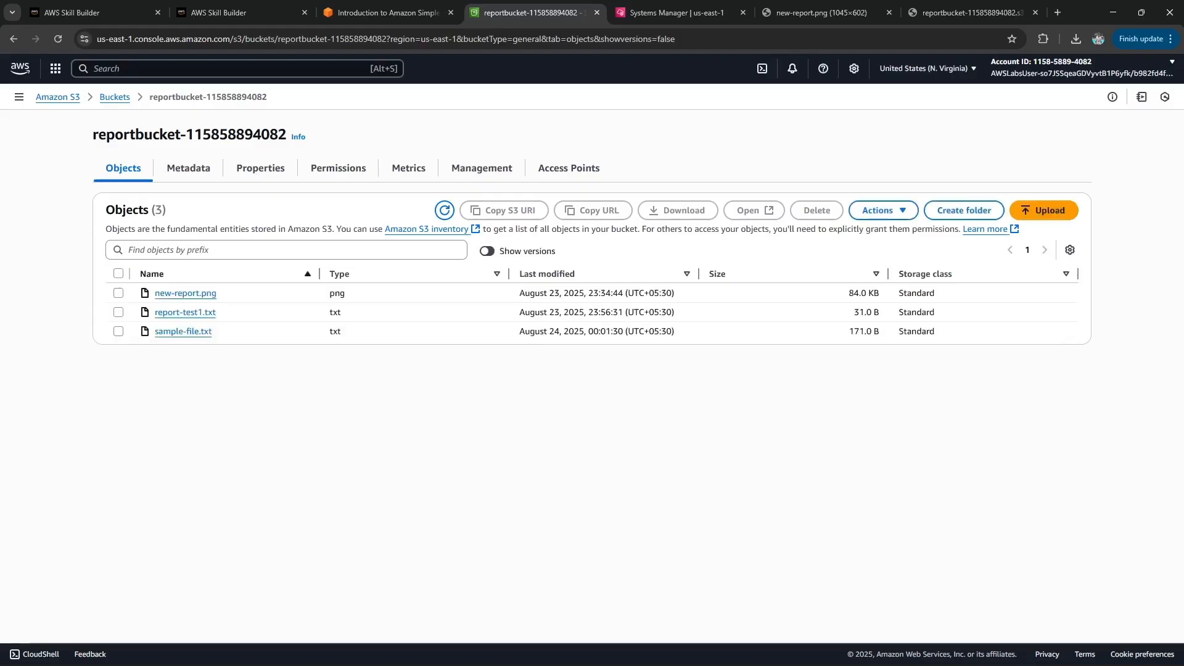
# Read lab steps 115 to 124 on deleting the latest version of sample-file.txt and opening its Object URL.
pyautogui.hotkey('ctrl', 'shift', 'Tab')
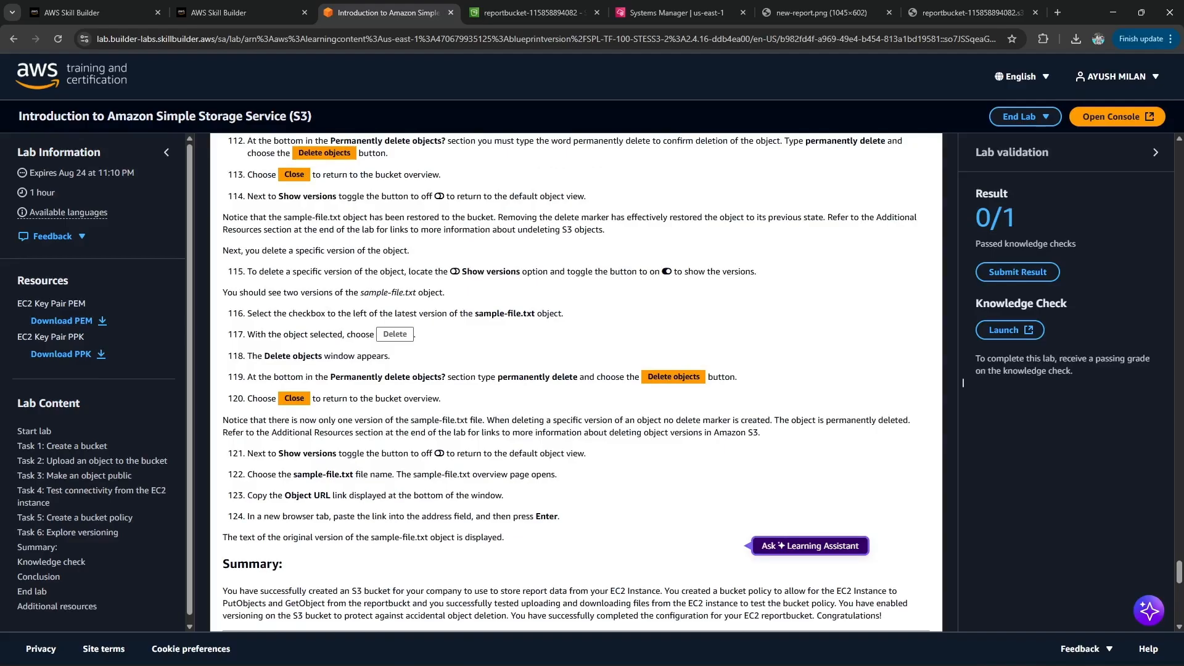
pyautogui.moveTo(270, 474); pyautogui.dragTo(557, 475)
pyautogui.moveTo(263, 495); pyautogui.dragTo(503, 495)
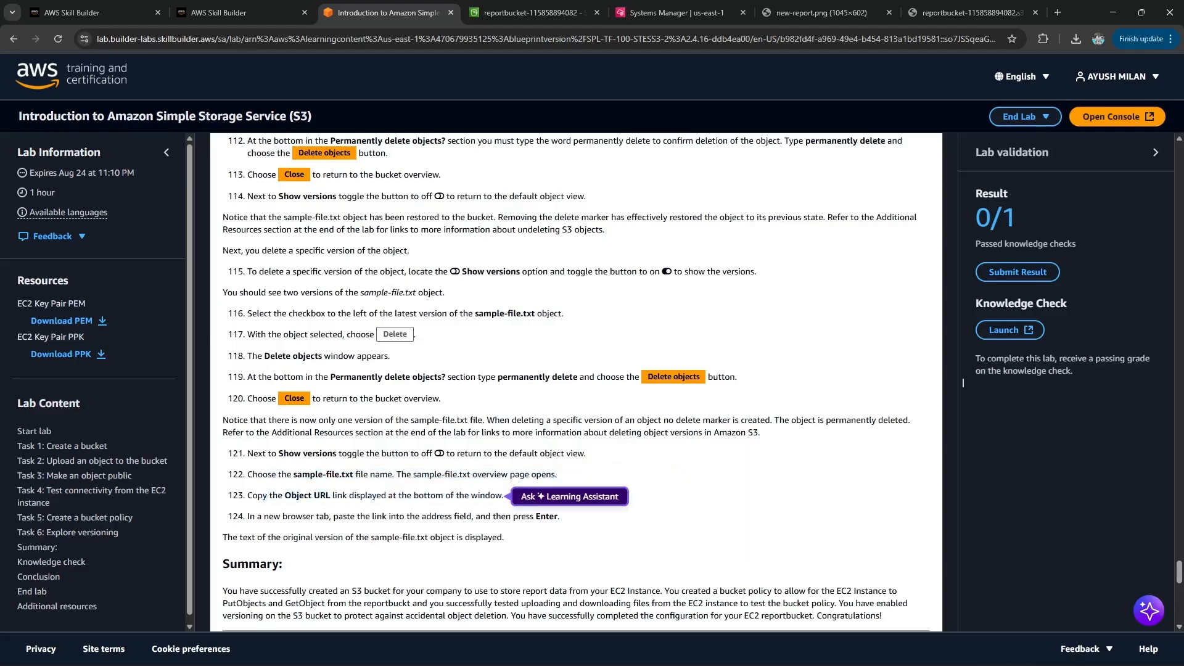
pyautogui.moveTo(350, 474); pyautogui.dragTo(556, 475)
pyautogui.moveTo(407, 495); pyautogui.dragTo(411, 495)
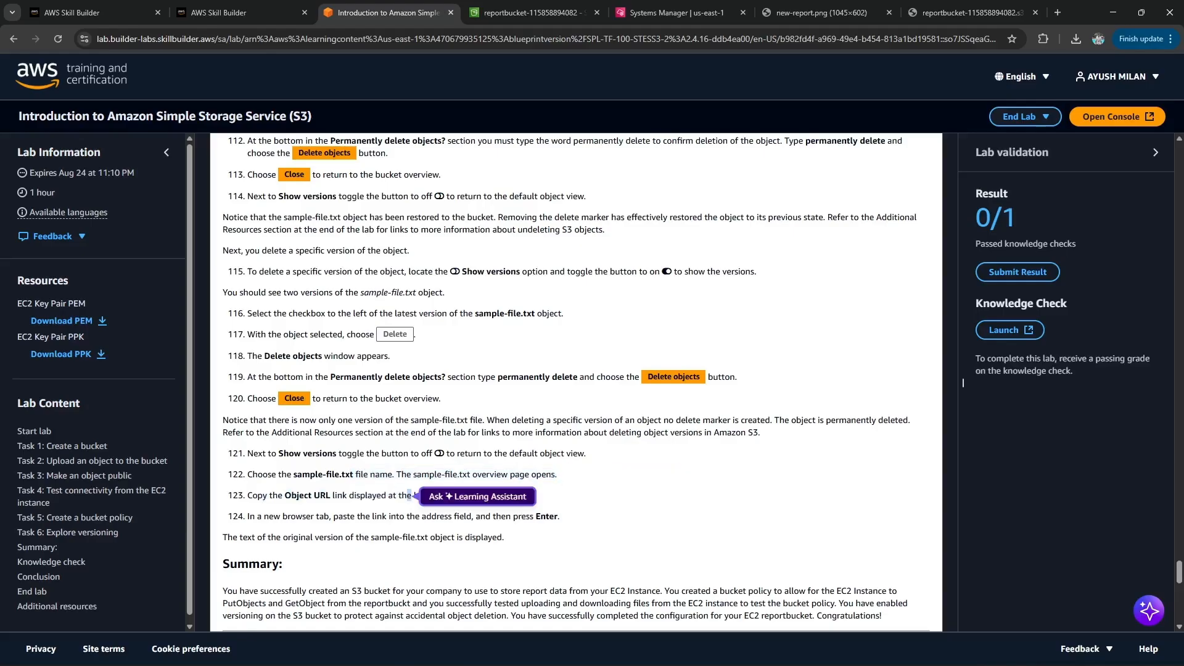
pyautogui.click(411, 496)
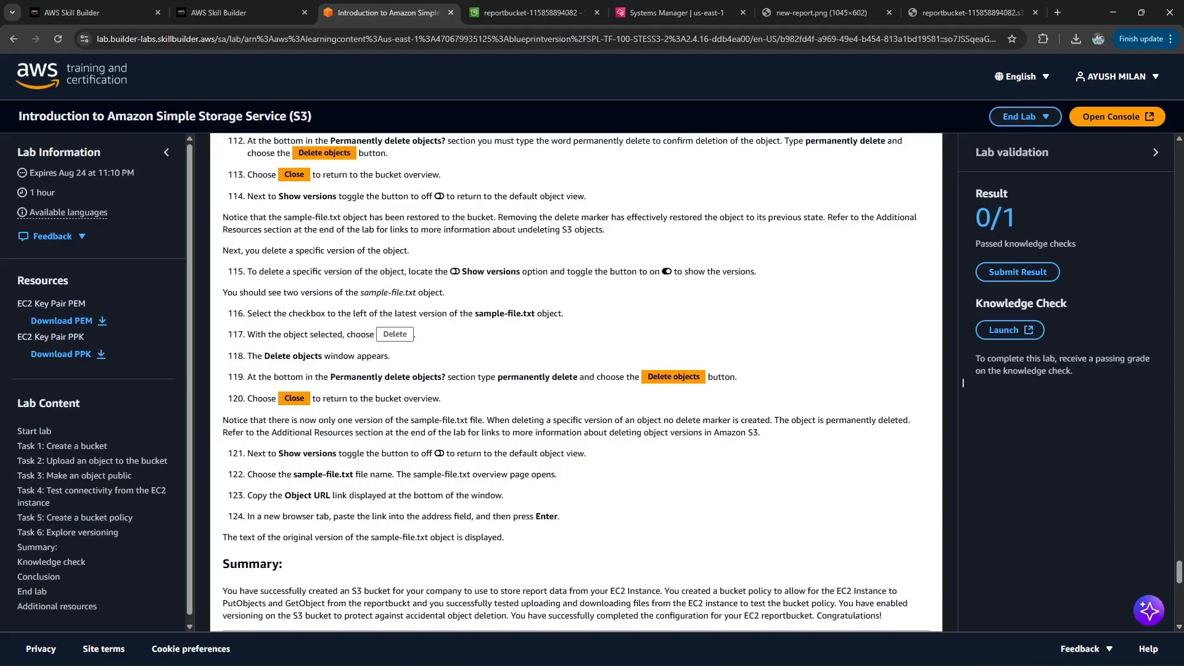
pyautogui.moveTo(354, 313); pyautogui.dragTo(563, 314)
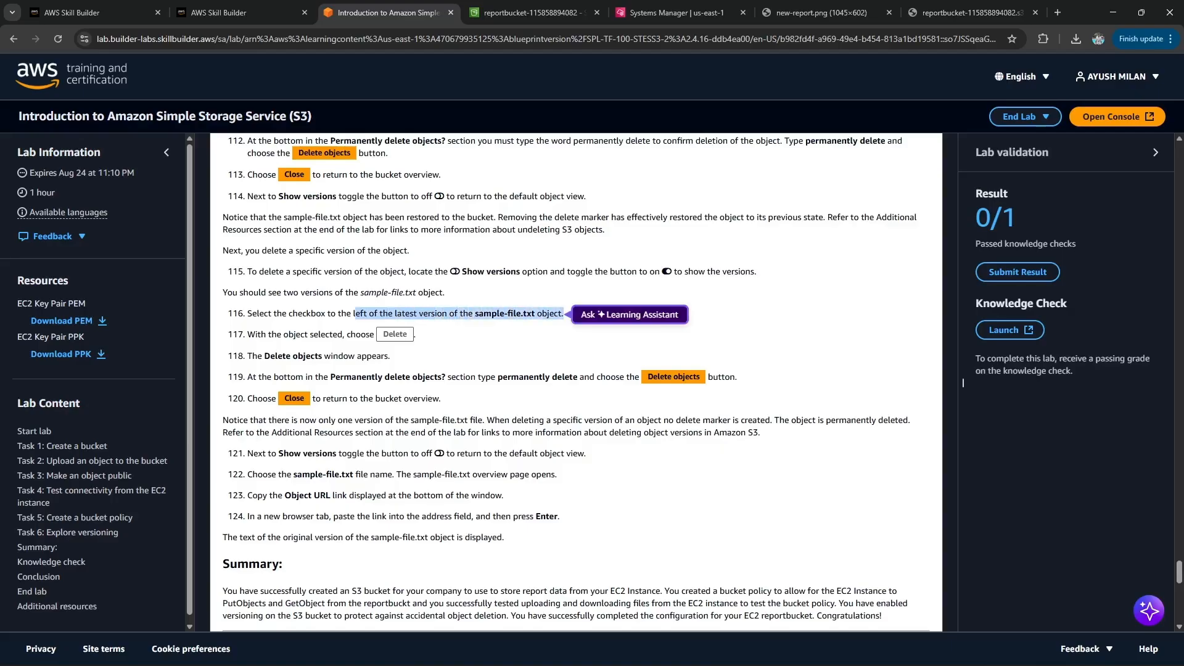
pyautogui.scroll(1, 563, 313)
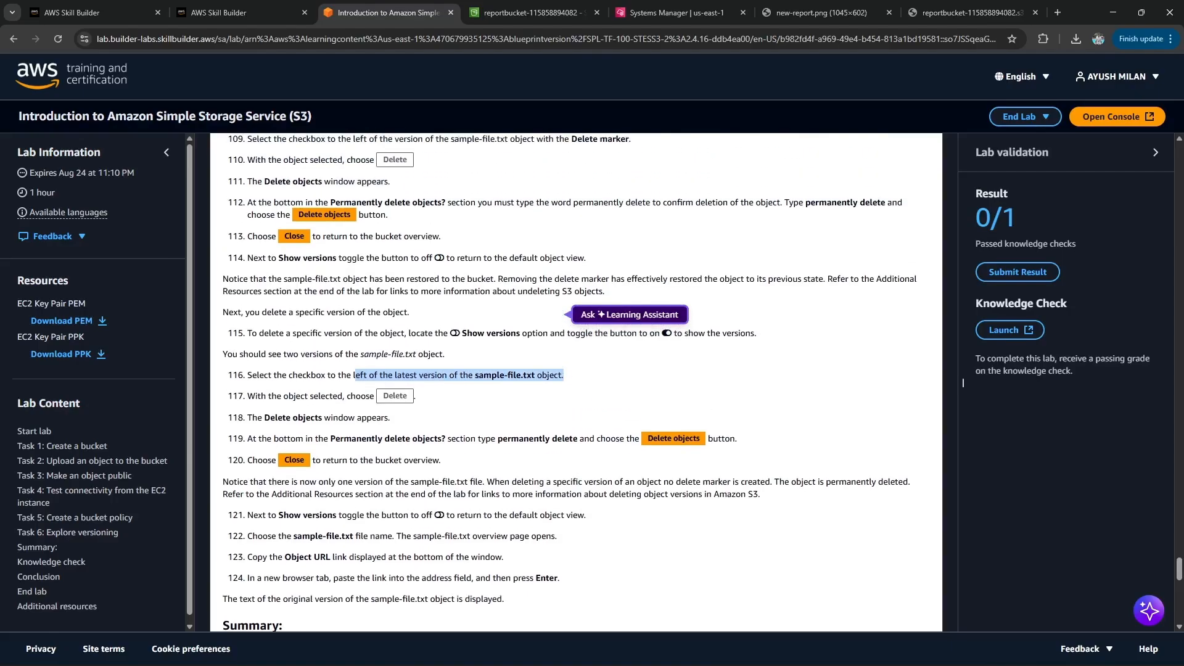
pyautogui.scroll(1, 572, 378)
pyautogui.click(963, 382)
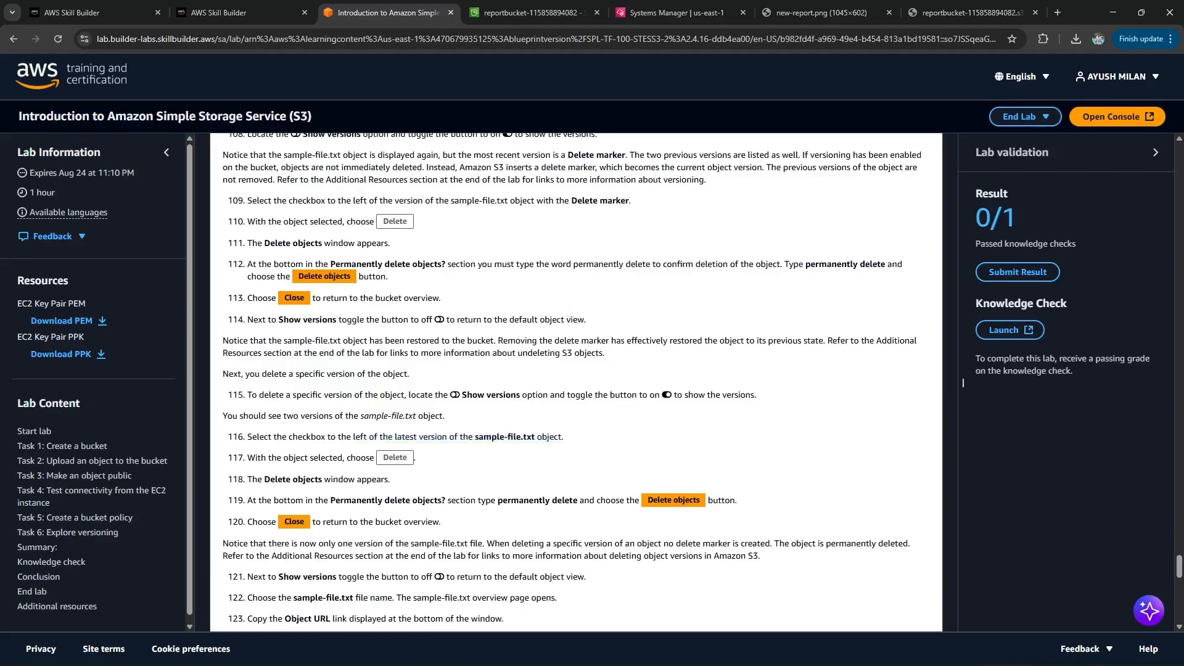
# In the S3 console, show versions and permanently delete the latest sample-file.txt version, confirming with "permanently delete", and close the deletion status.
pyautogui.click(530, 12)
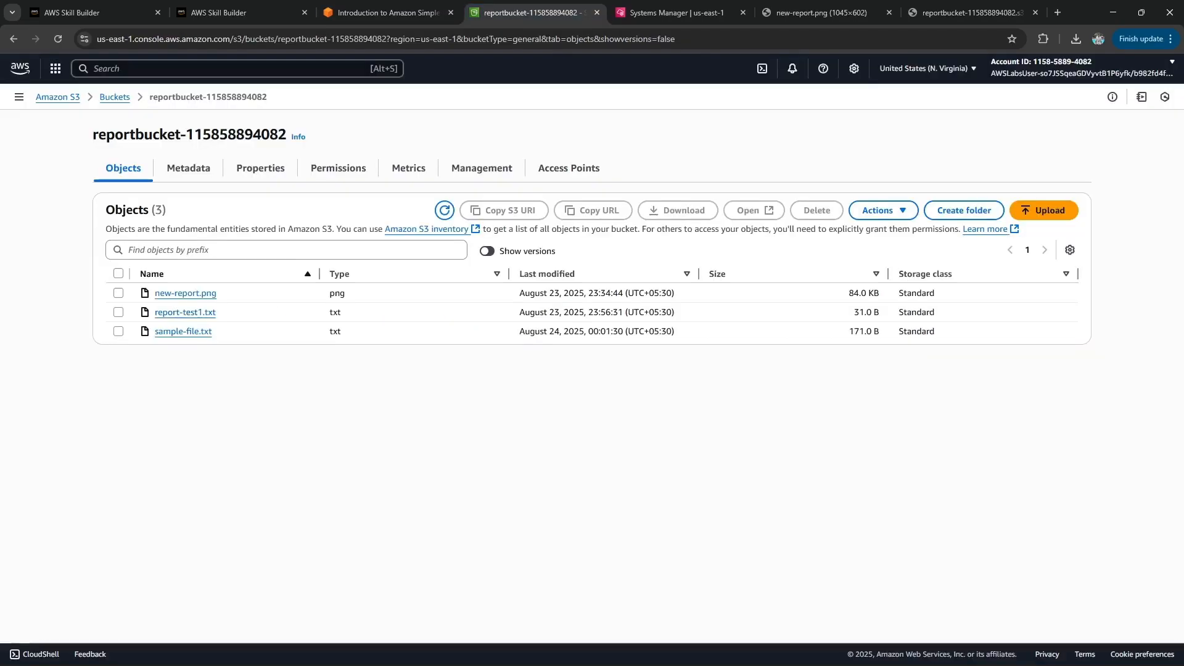
pyautogui.click(487, 251)
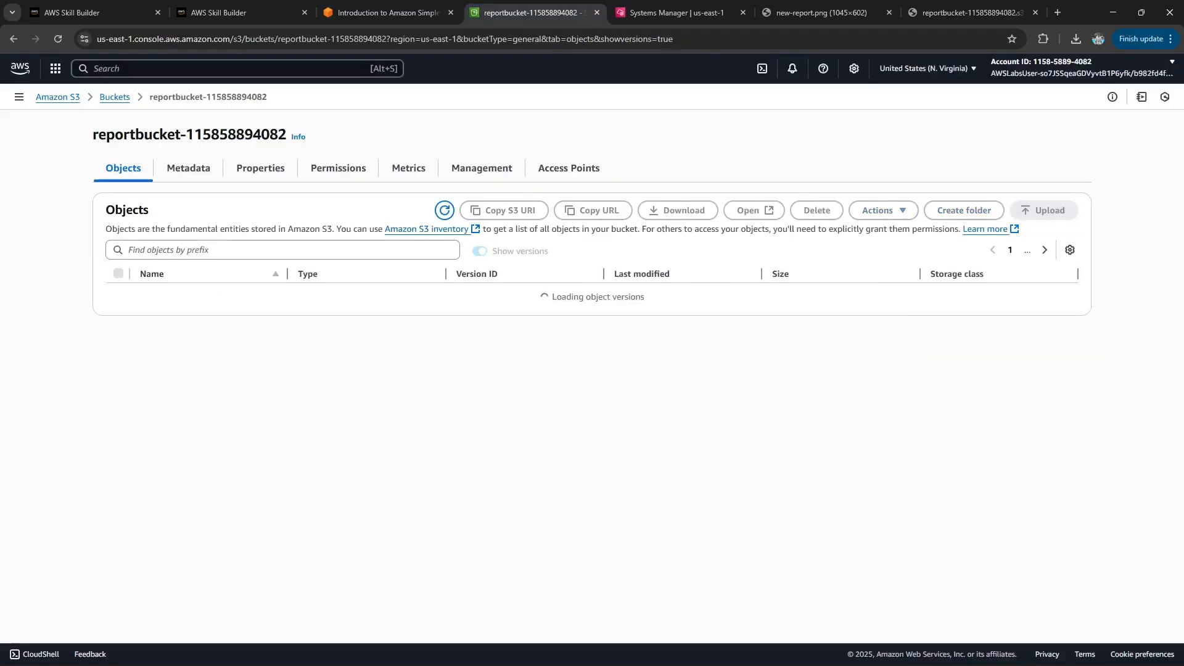
pyautogui.click(118, 362)
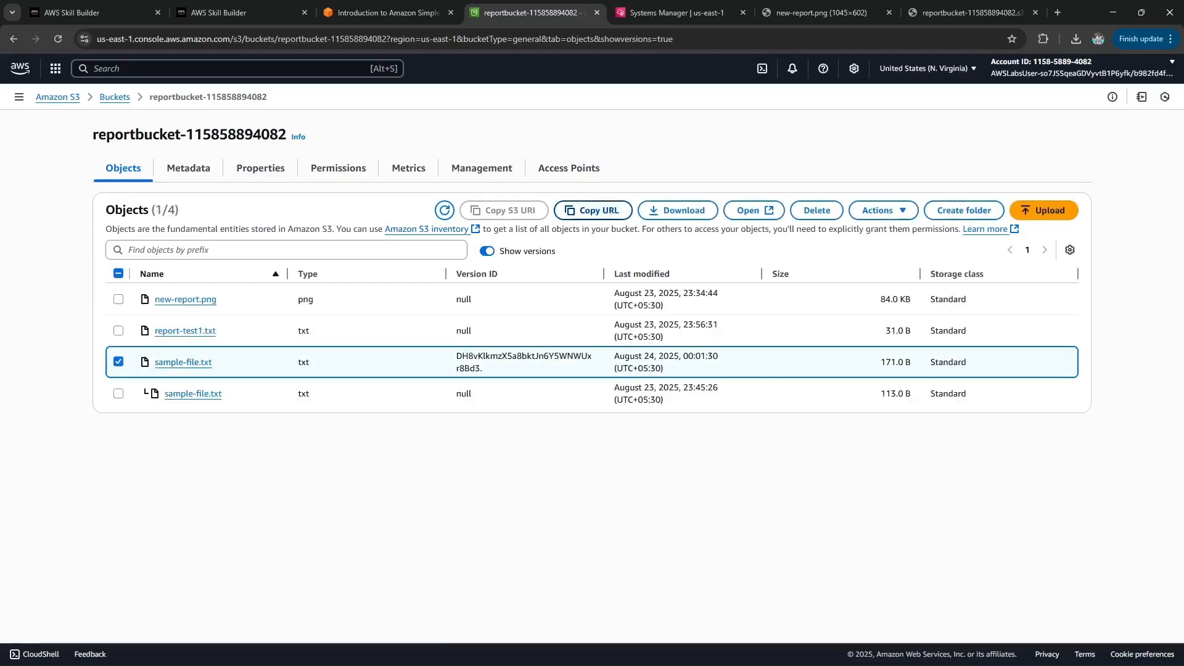
pyautogui.click(817, 211)
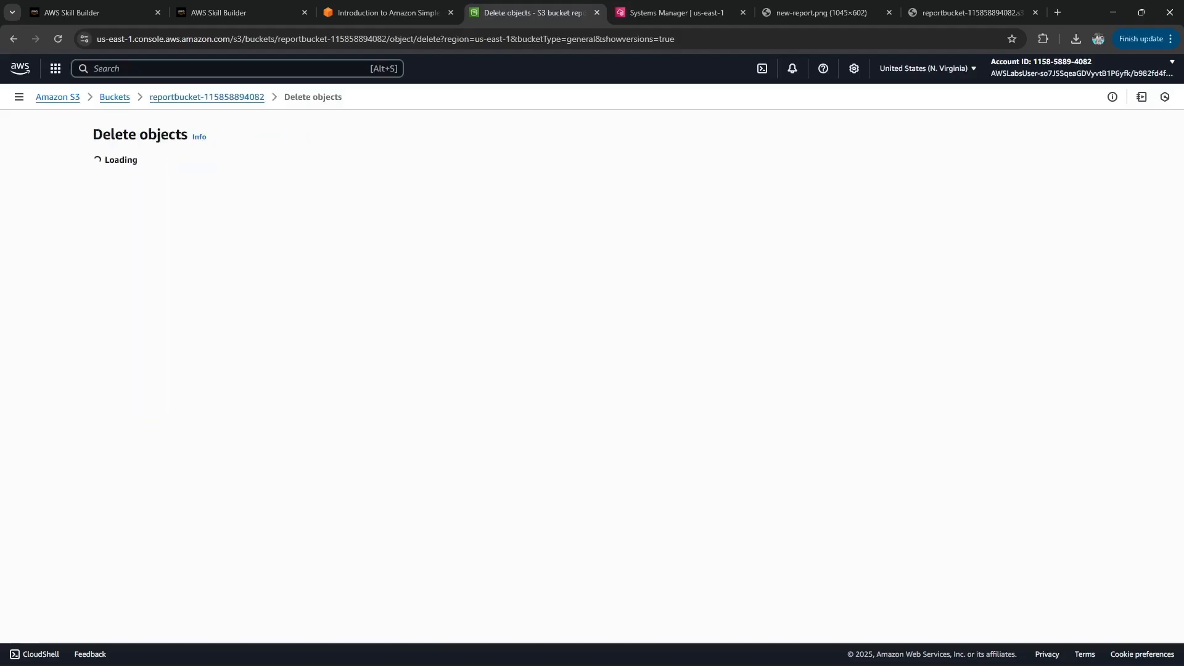
pyautogui.moveTo(210, 395); pyautogui.dragTo(284, 395)
pyautogui.hotkey('ctrl', 'c')
pyautogui.click(259, 413)
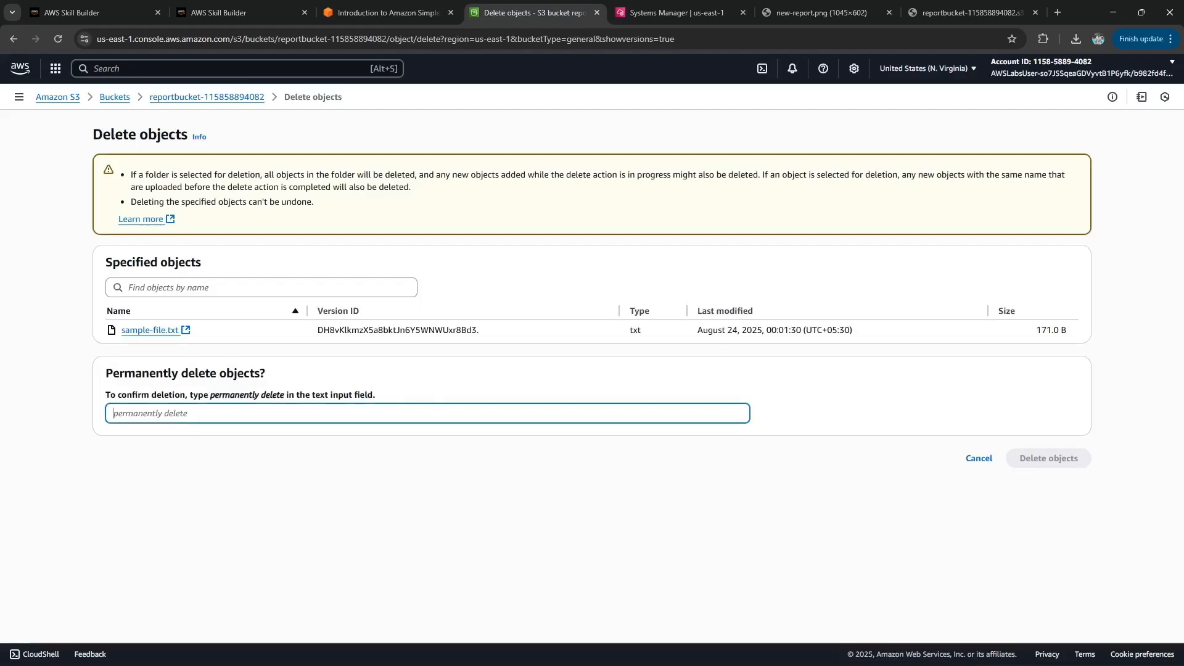
pyautogui.hotkey('ctrl', 'v')
pyautogui.click(1048, 458)
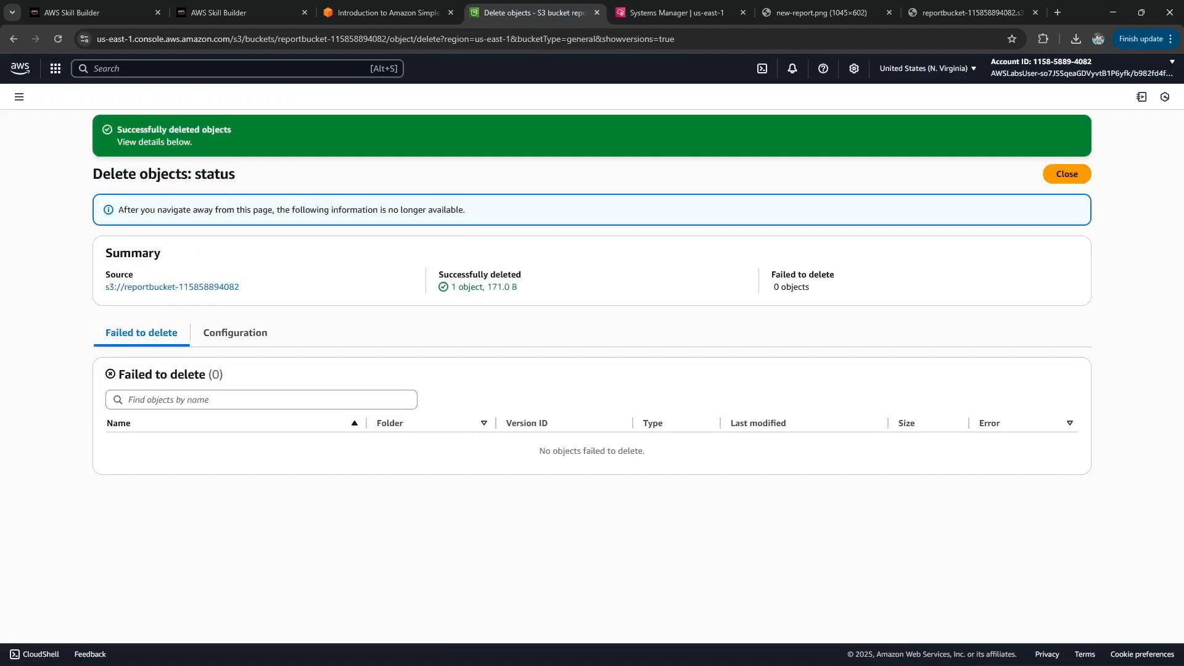
pyautogui.click(1066, 174)
# Following lab steps 121 to 123, turn off Show versions in the report bucket and copy the Object URL of sample-file.txt.
pyautogui.hotkey('ctrl', 'shift', 'Tab')
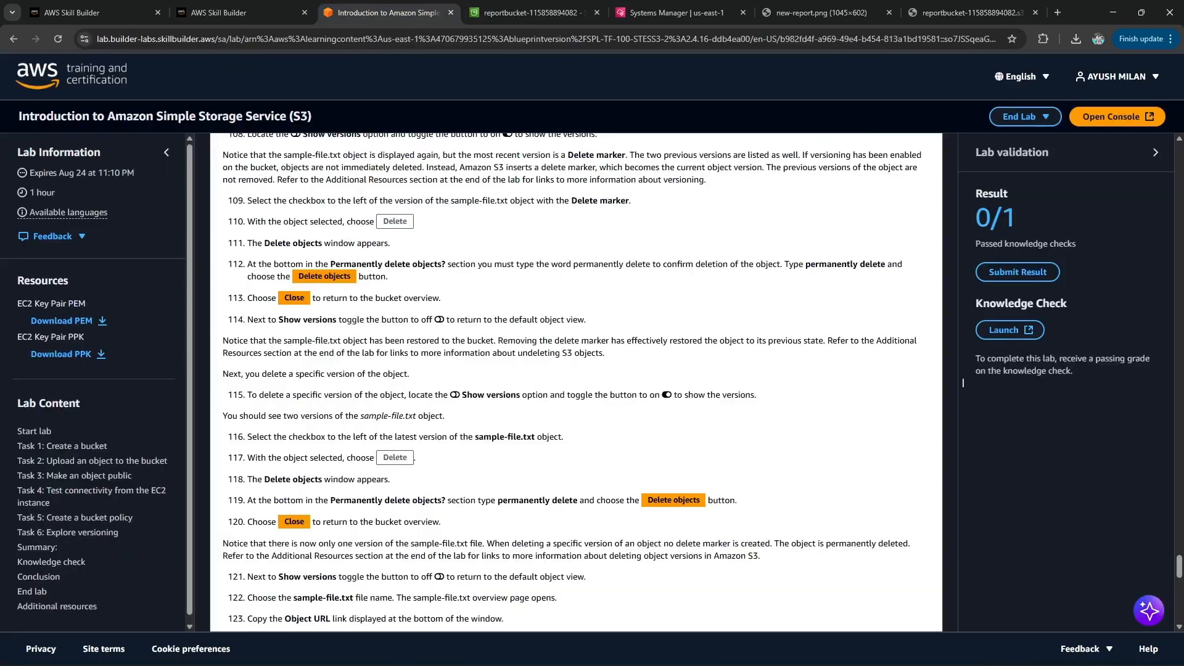
pyautogui.scroll(-3, 963, 382)
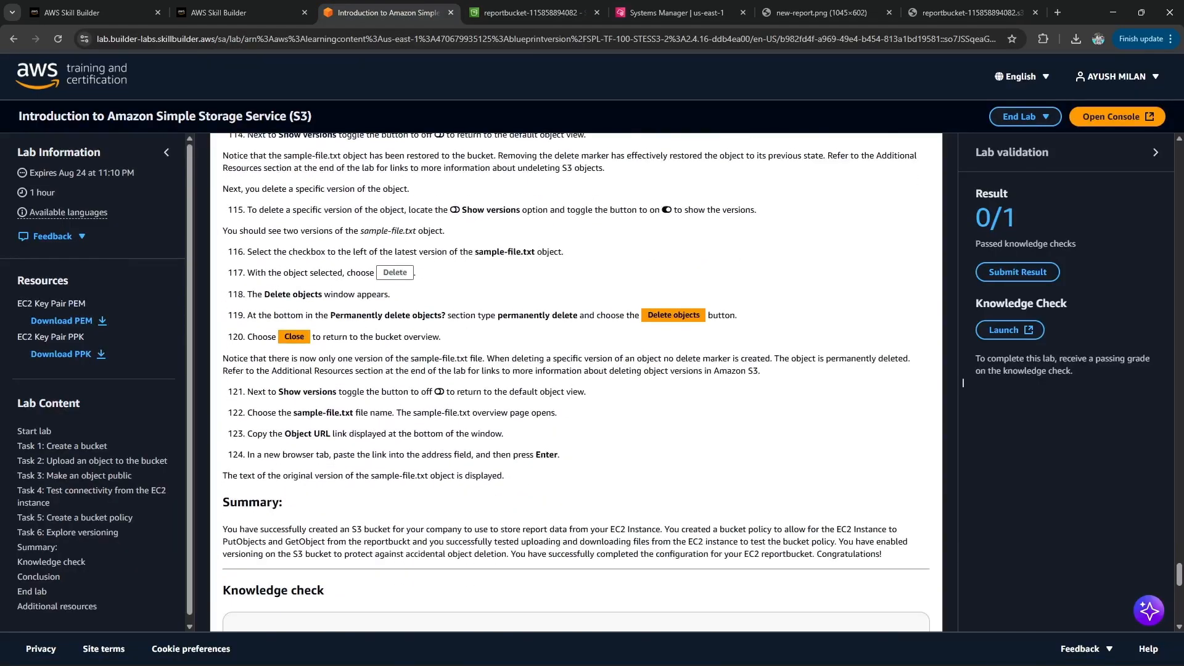
pyautogui.moveTo(247, 434); pyautogui.dragTo(464, 455)
pyautogui.click(529, 12)
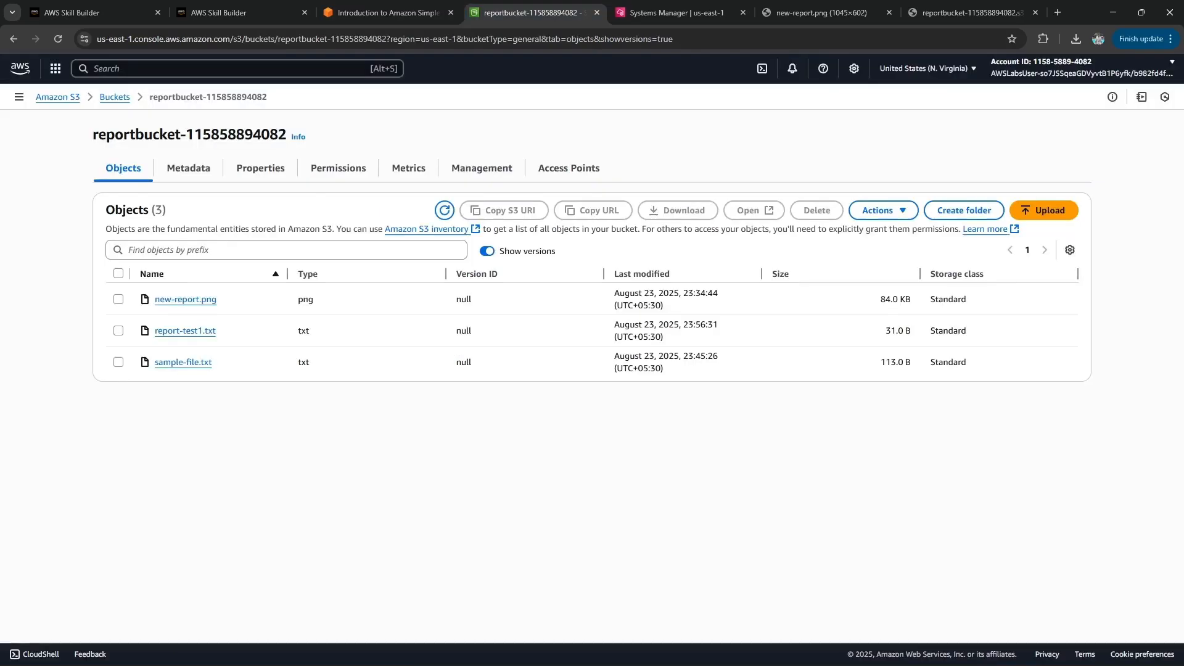
pyautogui.click(487, 251)
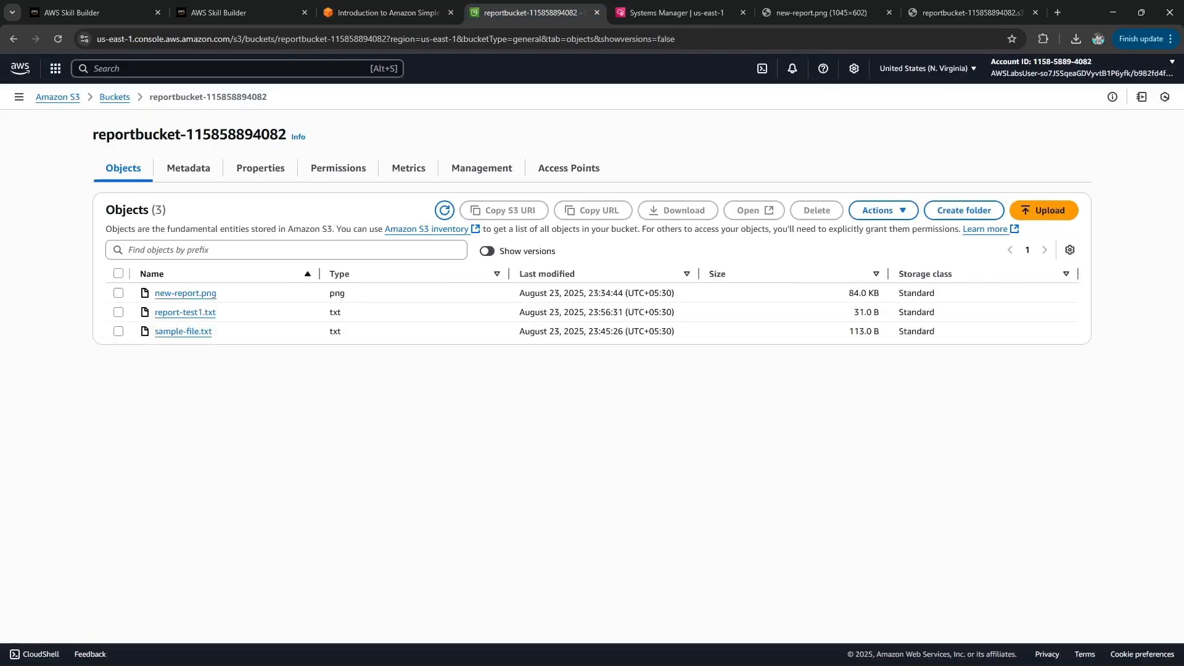
pyautogui.click(183, 331)
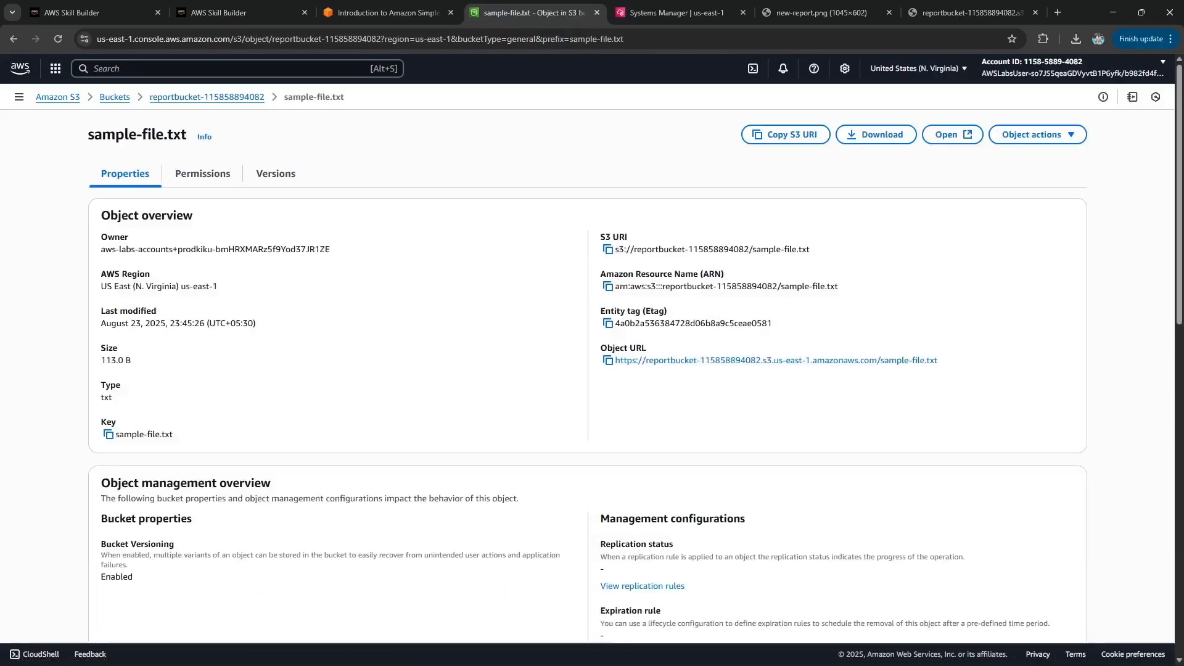
pyautogui.click(608, 360)
# Load the copied Object URL in the browser tab already showing sample-file.txt and examine the file's text.
pyautogui.click(971, 12)
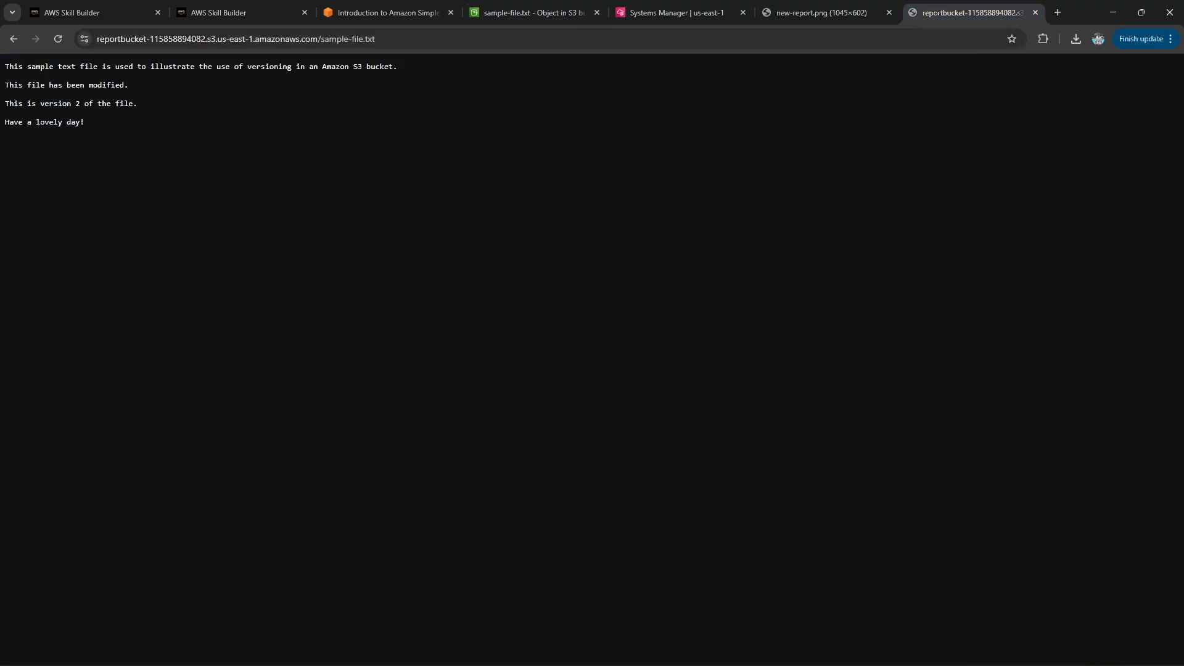
pyautogui.hotkey('ctrl', 'l')
pyautogui.hotkey('ctrl', 'v')
pyautogui.press('Return')
pyautogui.moveTo(94, 94); pyautogui.dragTo(26, 75)
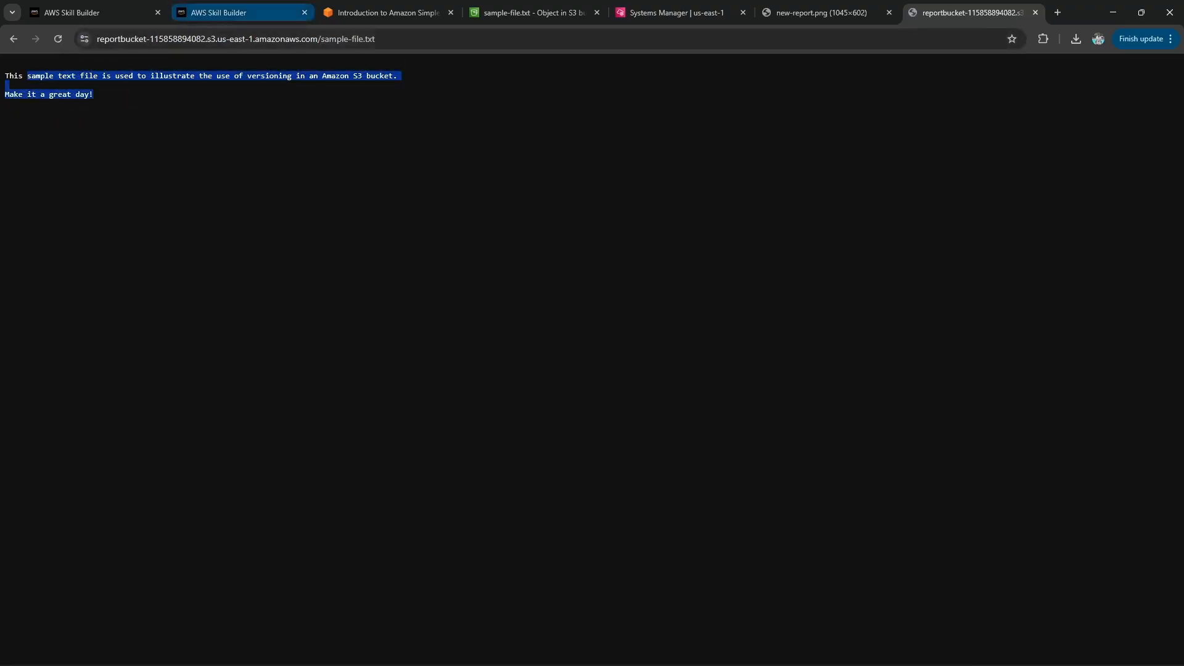
# Return to the lab instructions and read the closing note of step 124 and the Summary section.
pyautogui.click(383, 12)
pyautogui.scroll(-2, 963, 383)
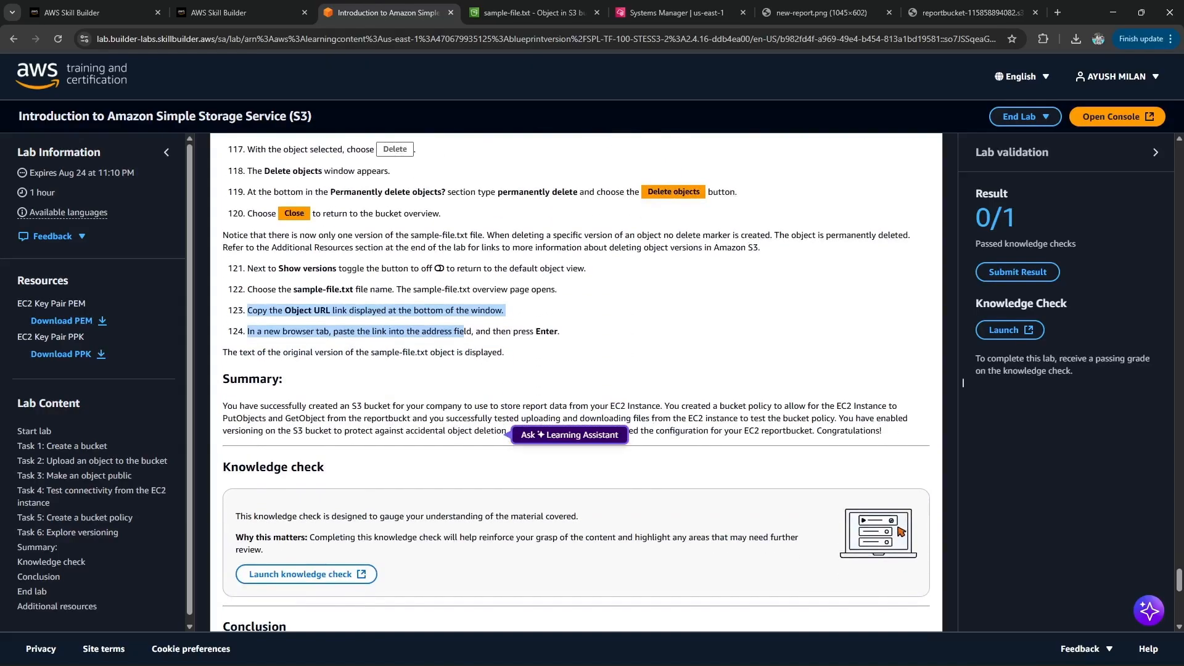
pyautogui.moveTo(375, 352); pyautogui.dragTo(888, 370)
pyautogui.click(315, 352)
pyautogui.scroll(-1, 555, 370)
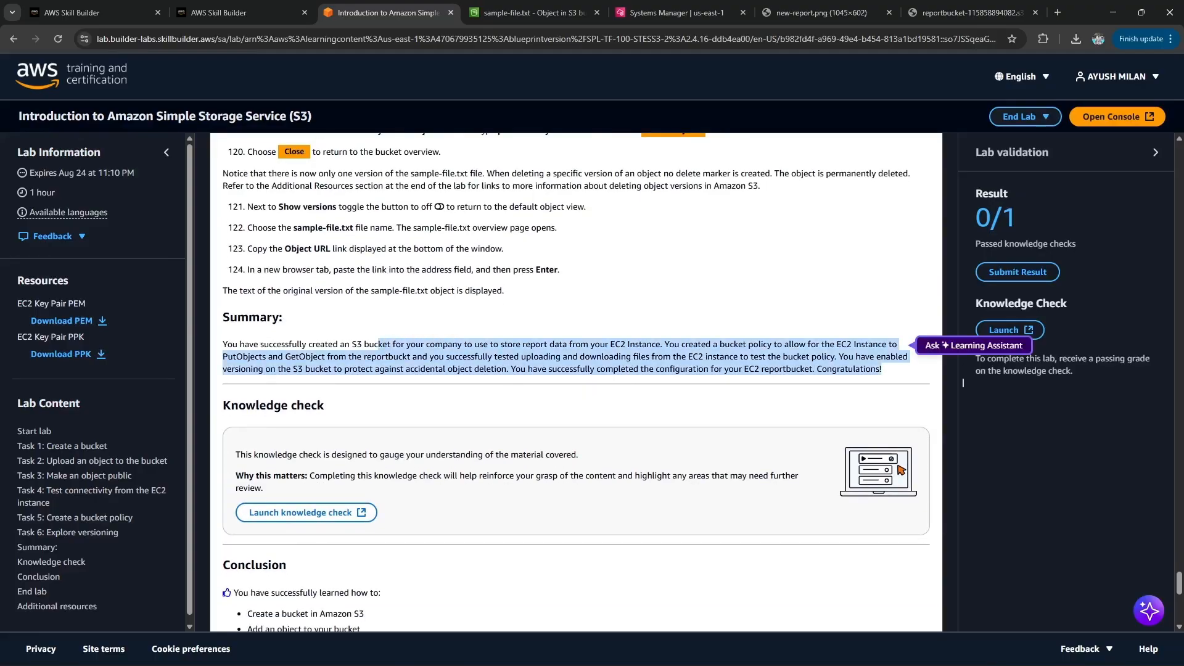
pyautogui.click(962, 383)
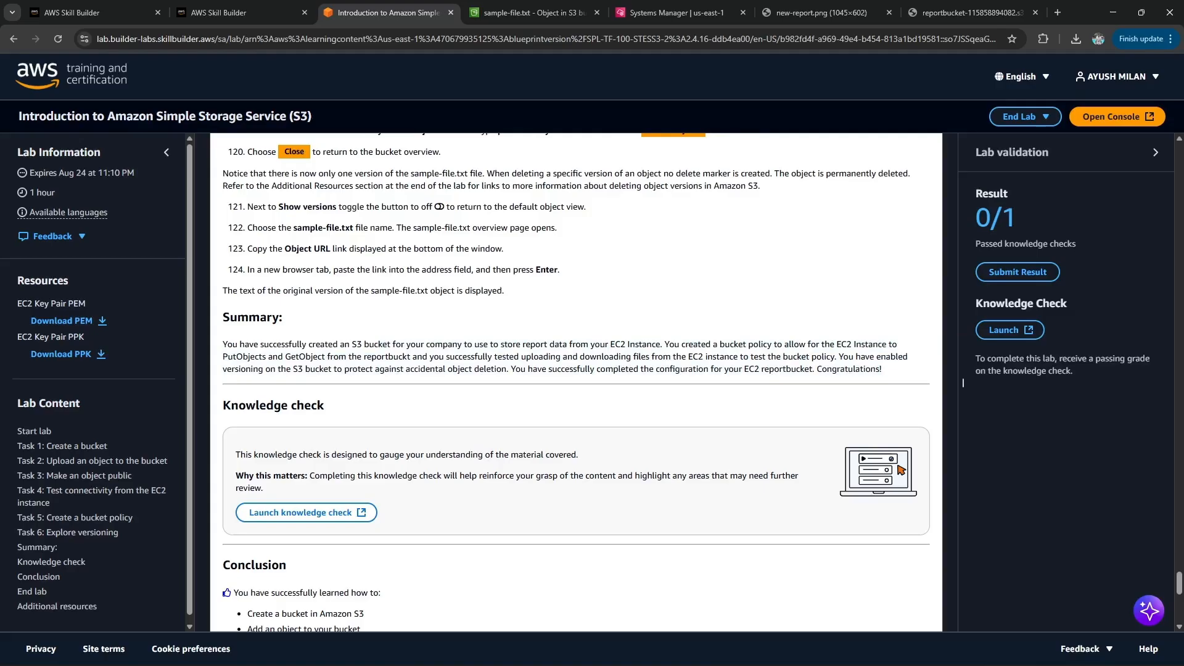
# Read the lab's Conclusion section, going through each skill in its list from creating a bucket to using bucket versioning.
pyautogui.scroll(-2, 963, 383)
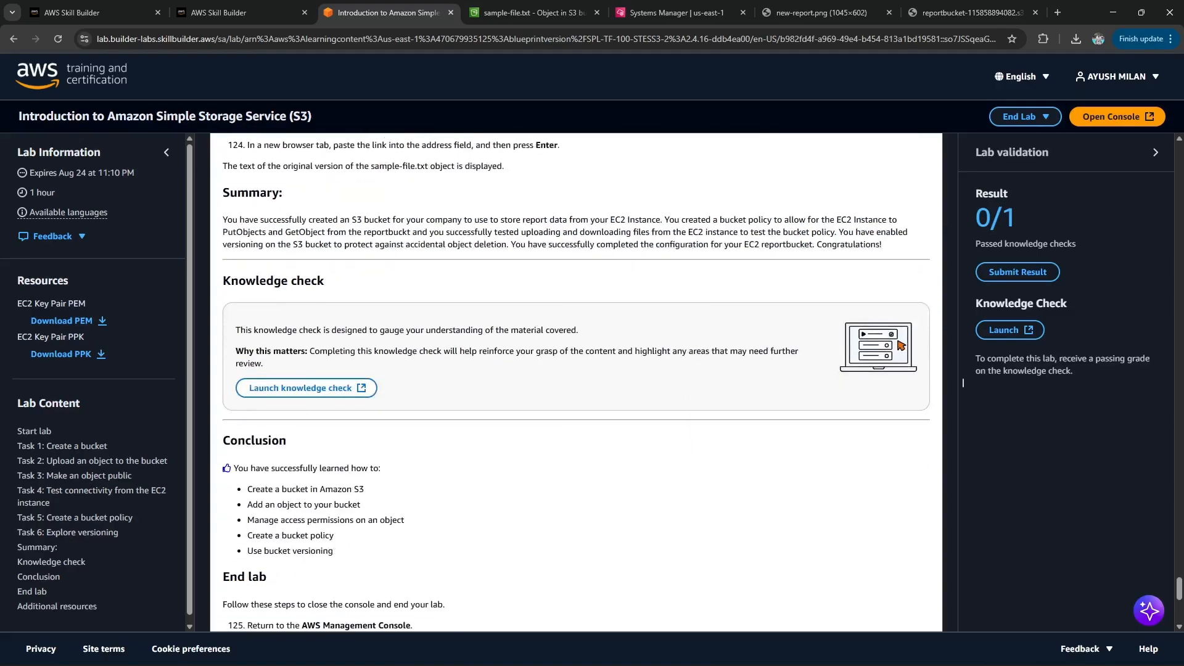
pyautogui.scroll(-1, 963, 383)
pyautogui.moveTo(247, 428); pyautogui.dragTo(348, 444)
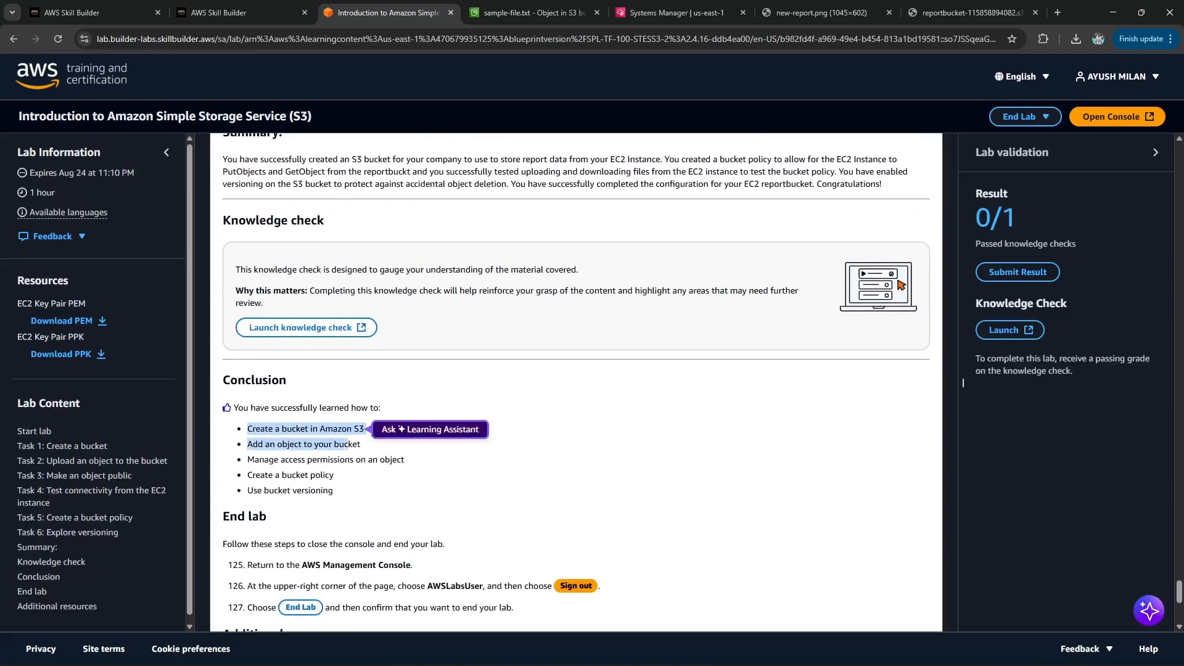
pyautogui.click(347, 444)
pyautogui.moveTo(248, 444); pyautogui.dragTo(314, 444)
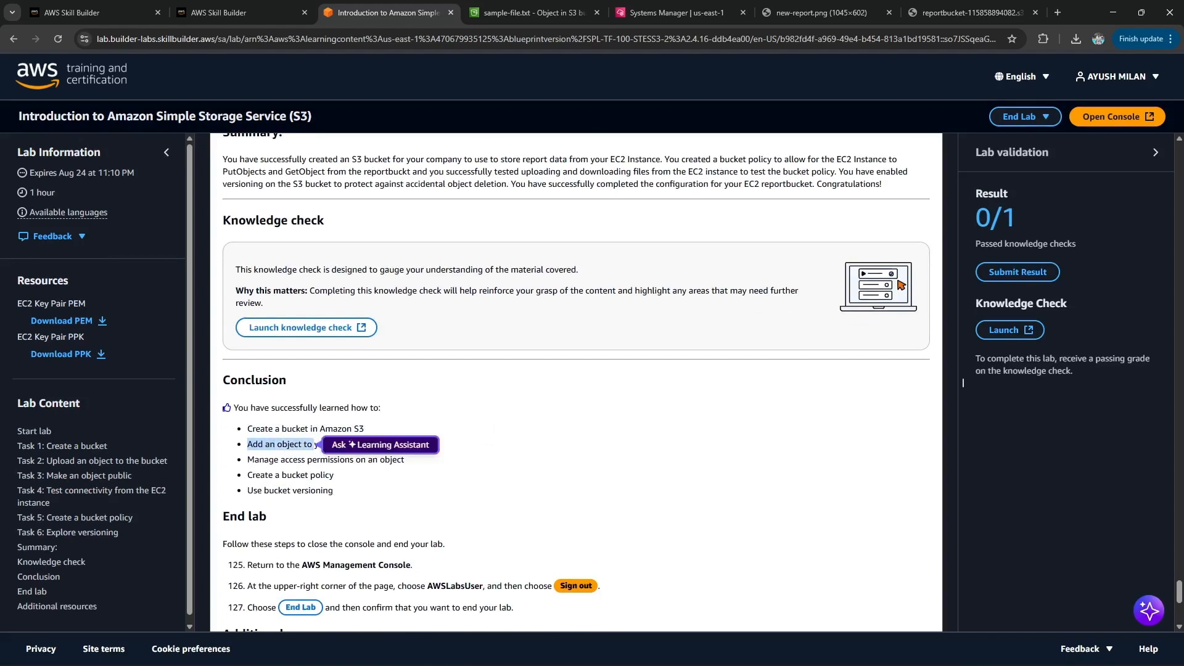
pyautogui.moveTo(248, 459); pyautogui.dragTo(397, 459)
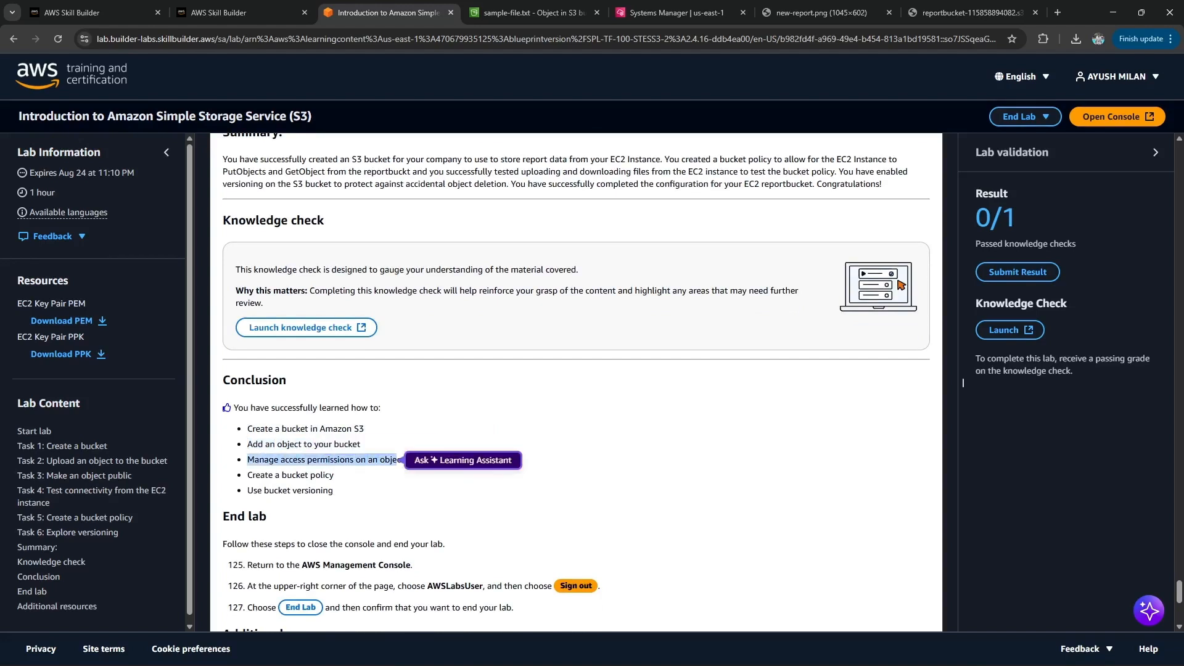
pyautogui.moveTo(247, 475); pyautogui.dragTo(334, 474)
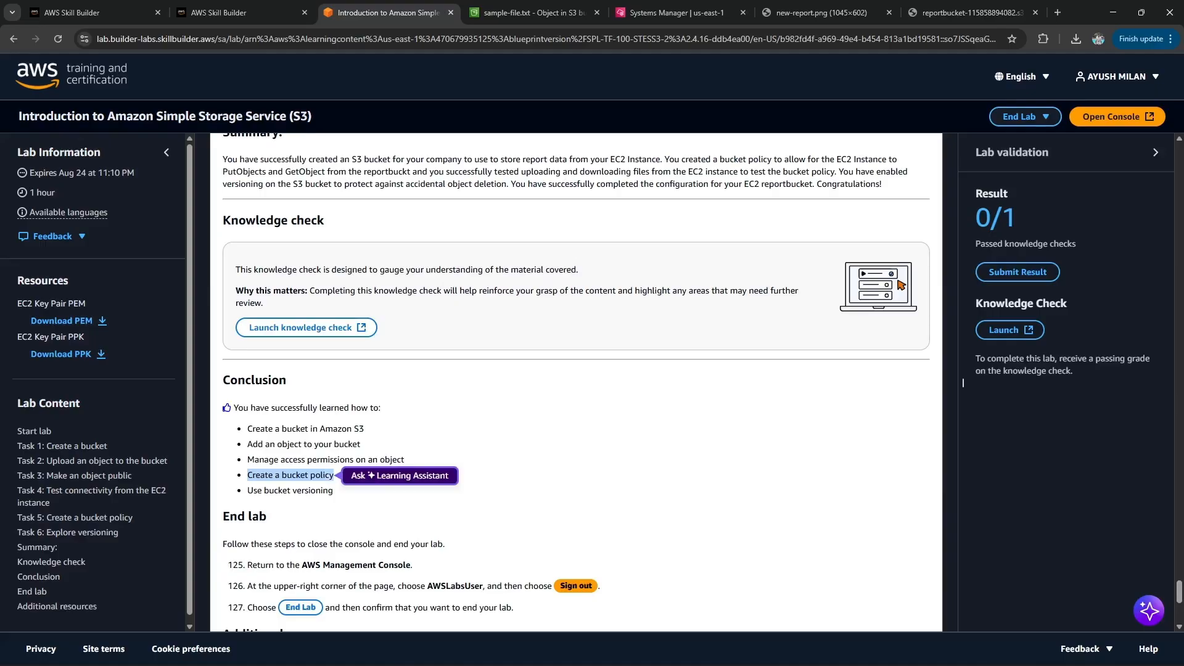
pyautogui.moveTo(248, 490); pyautogui.dragTo(333, 490)
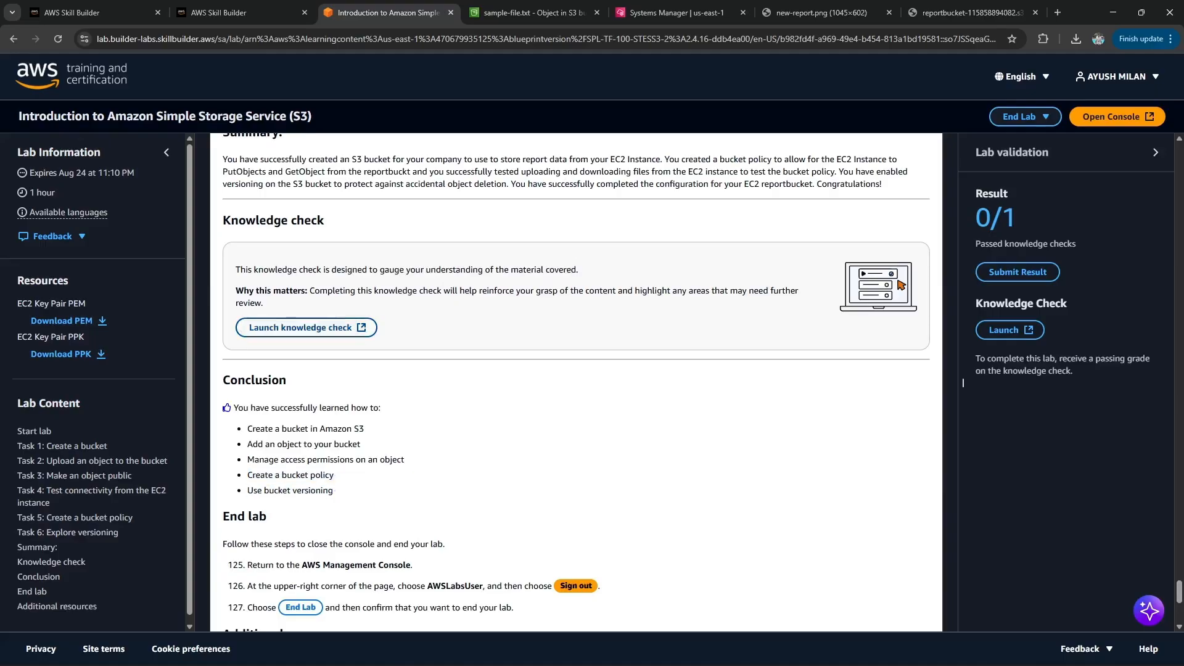
# Try to launch the lab's knowledge check, and reload the lab page after closing the knowledge check's tab.
pyautogui.click(306, 327)
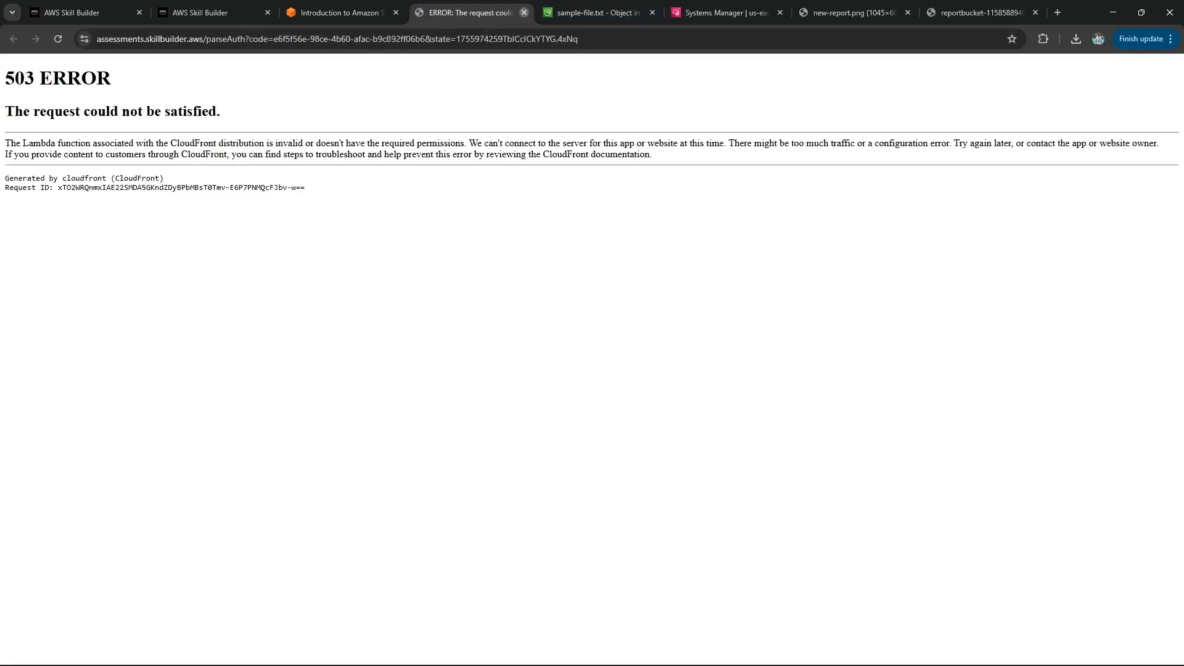
pyautogui.click(524, 13)
pyautogui.click(58, 39)
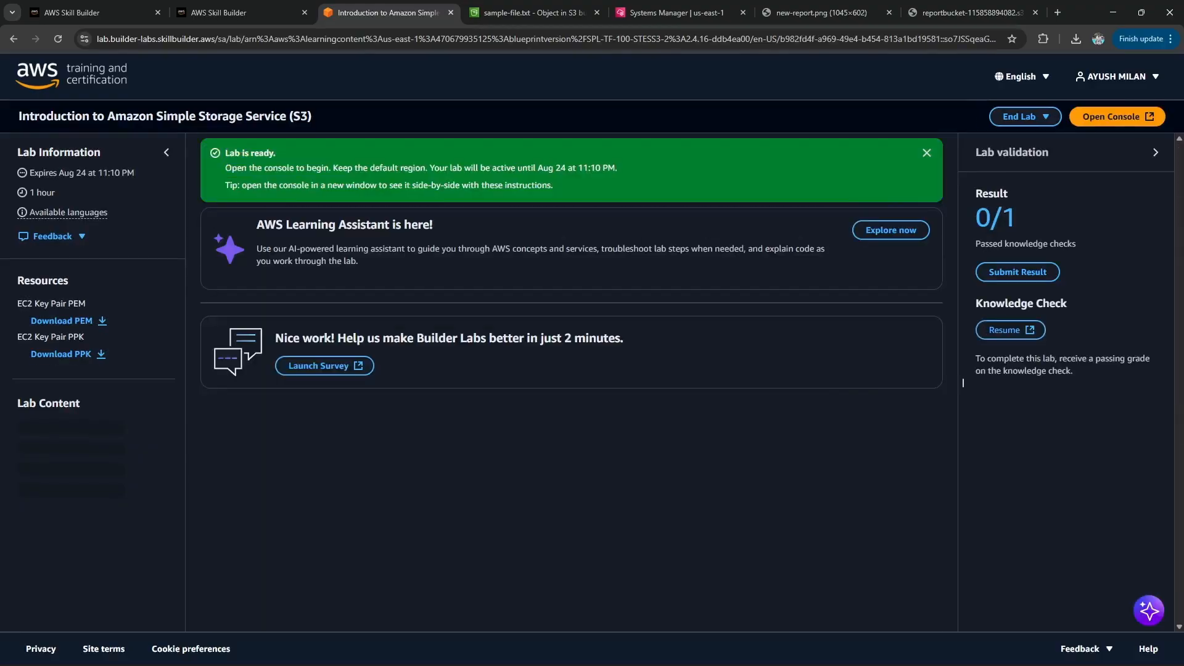
pyautogui.scroll(-12, 962, 383)
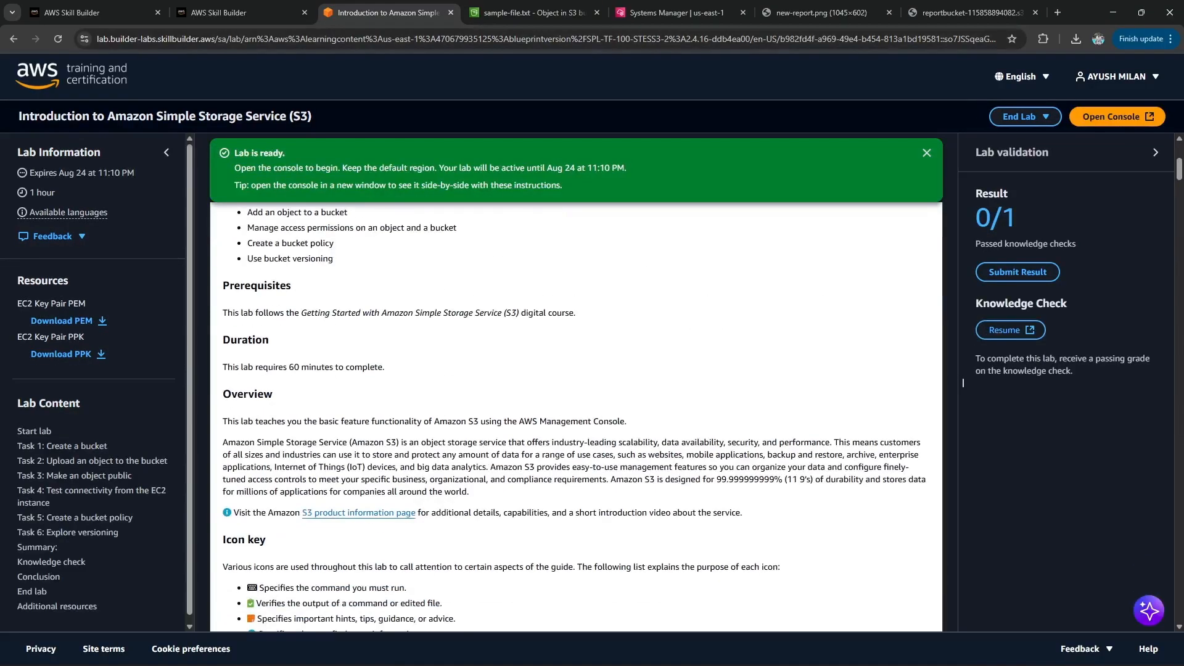
# Launch the knowledge check from the Knowledge check section of the lab instructions.
pyautogui.scroll(-10, 963, 383)
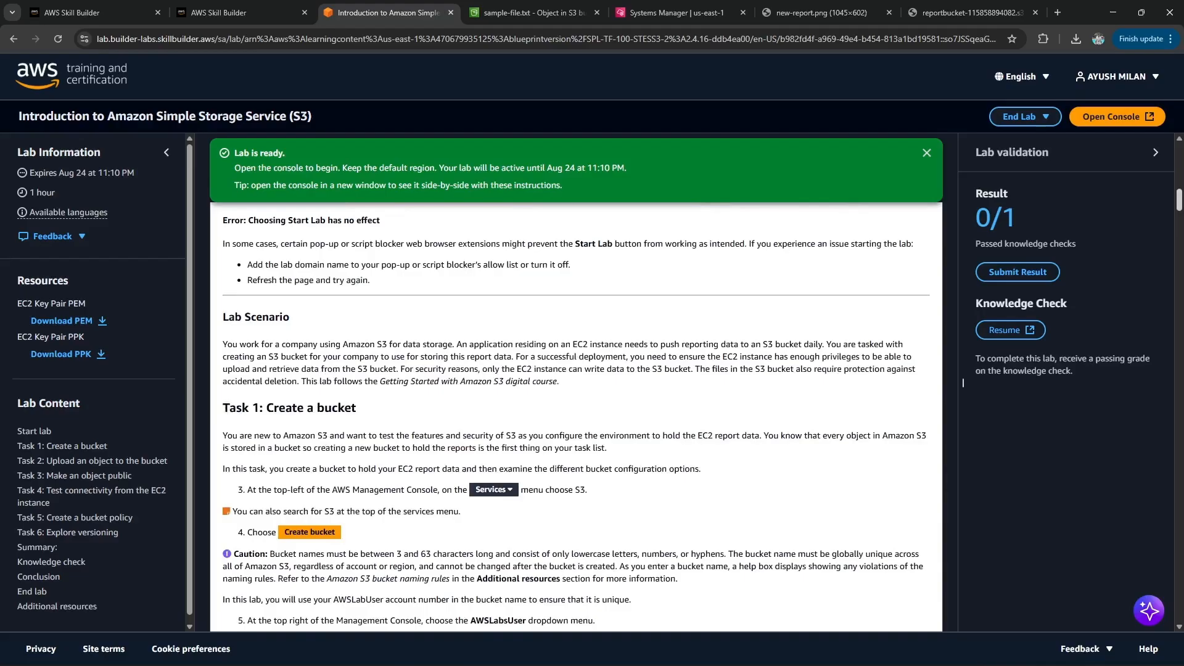
pyautogui.scroll(-20, 962, 383)
pyautogui.scroll(-1, 963, 383)
pyautogui.click(301, 391)
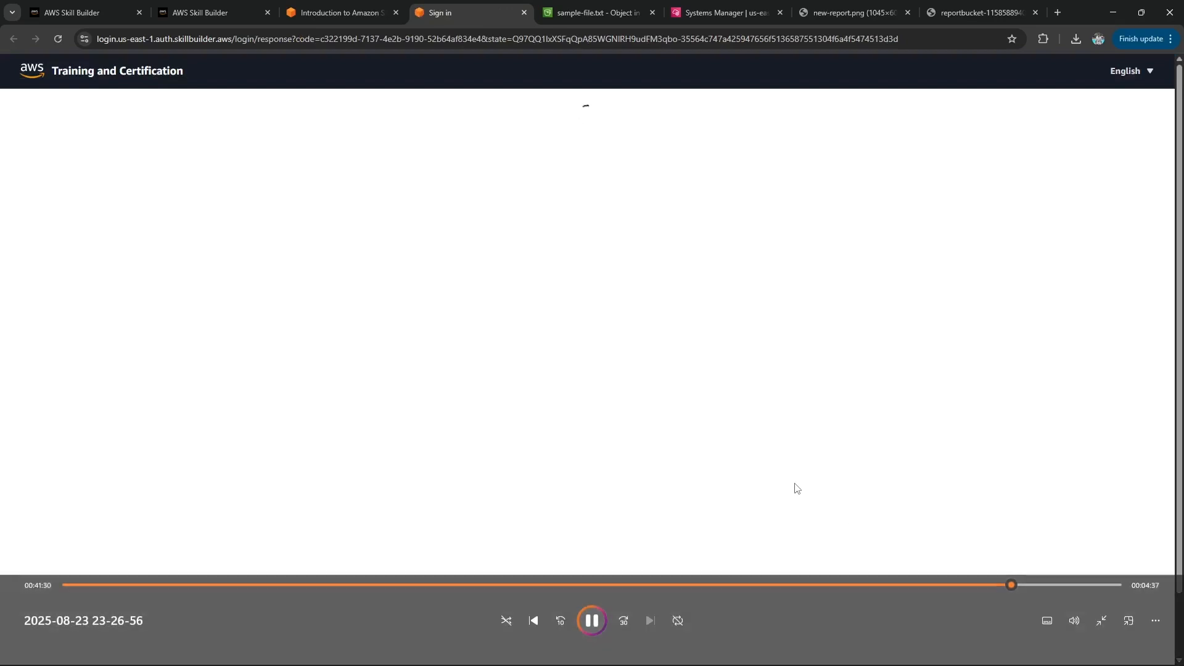
pyautogui.click(624, 619)
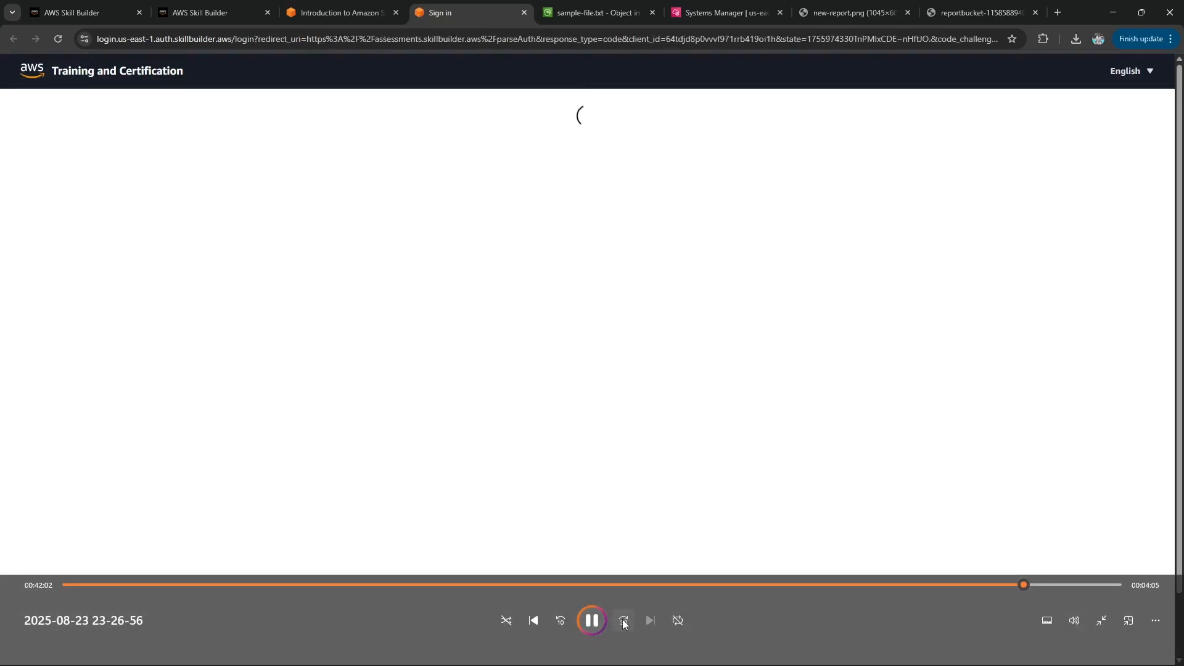
pyautogui.click(622, 619)
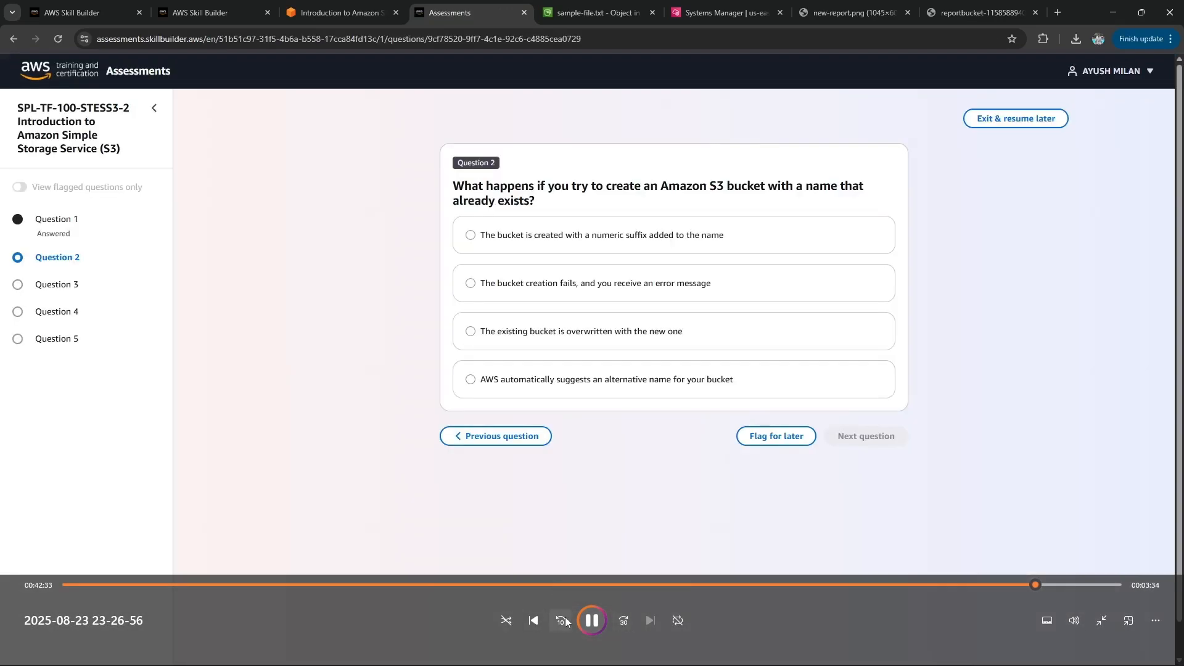
pyautogui.click(563, 620)
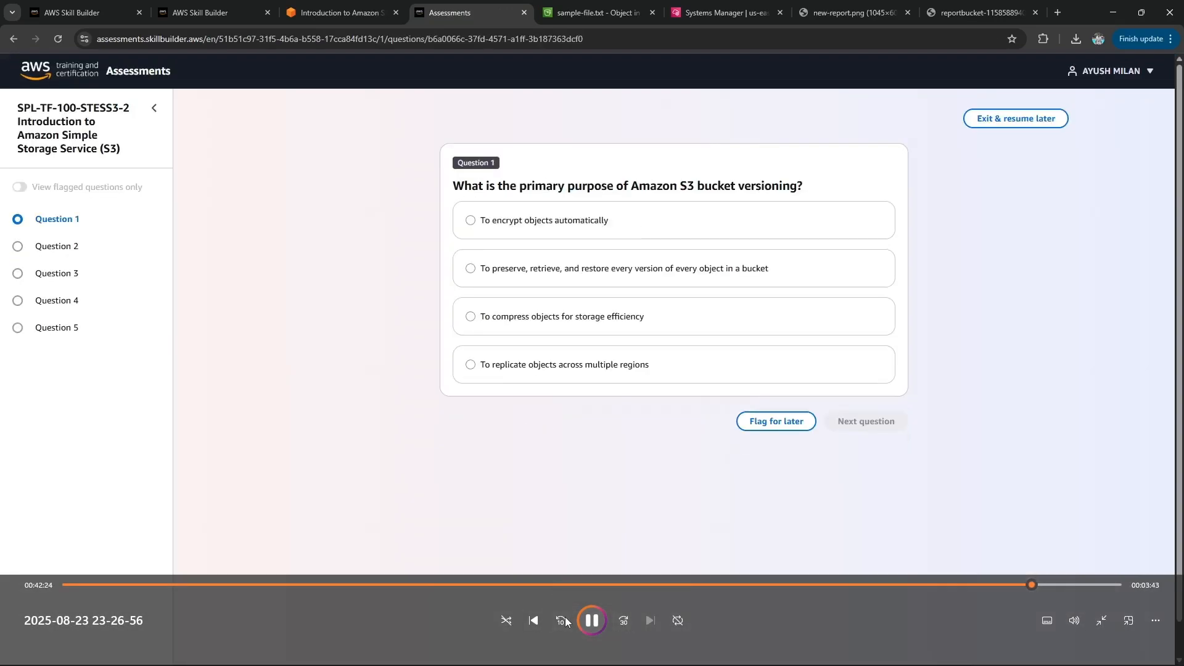
pyautogui.click(565, 621)
pyautogui.click(565, 621)
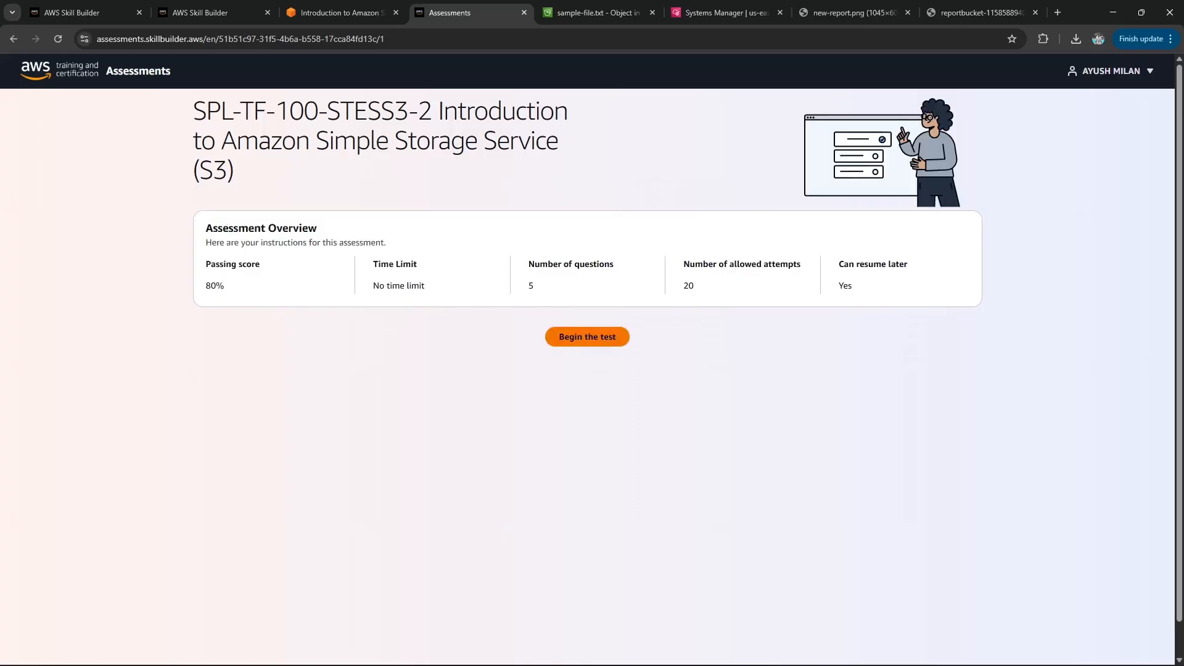
# Begin the test and answer question 1 with "To preserve, retrieve, and restore every version of every object in a bucket".
pyautogui.click(587, 336)
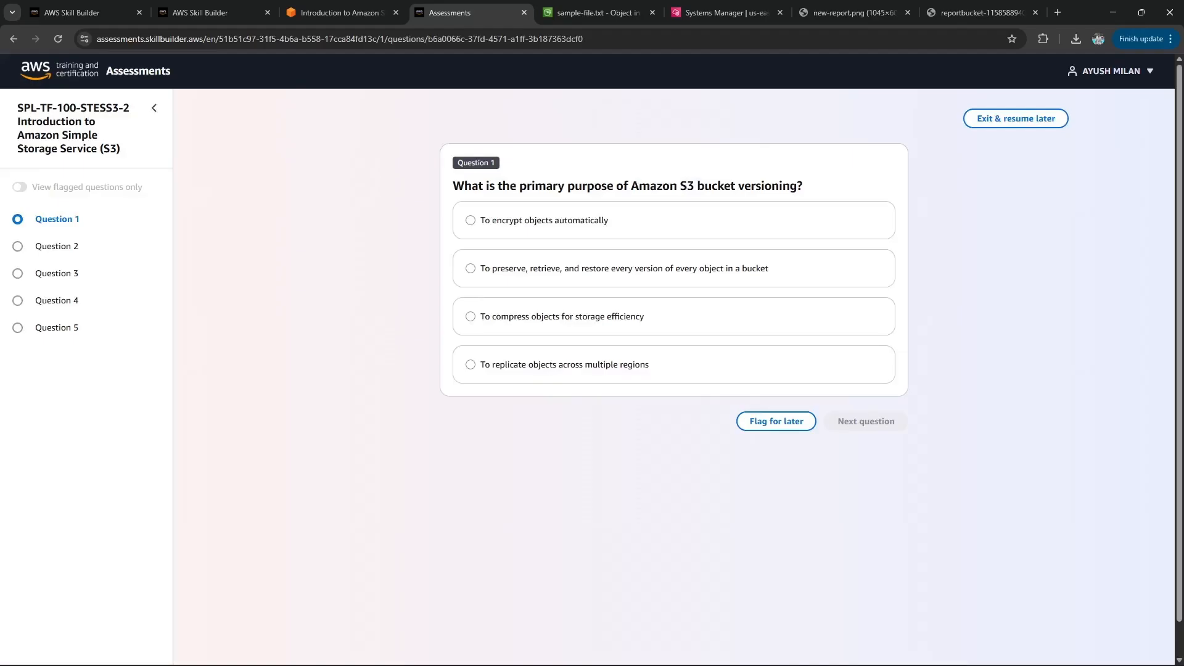
pyautogui.click(470, 268)
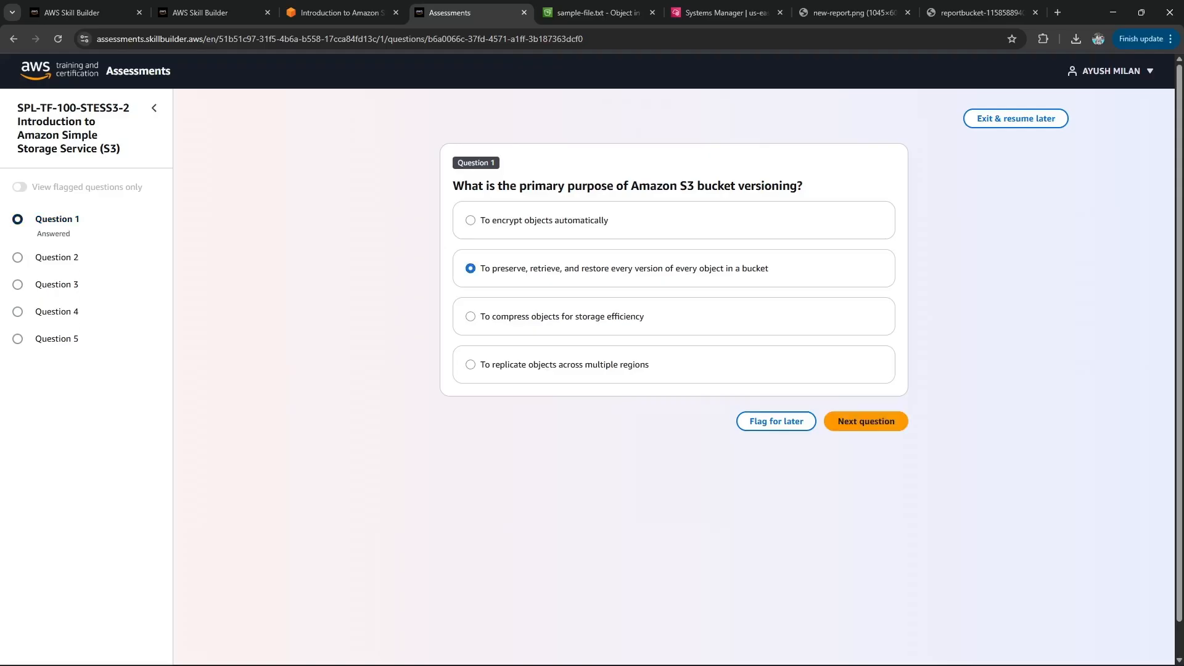
pyautogui.click(866, 422)
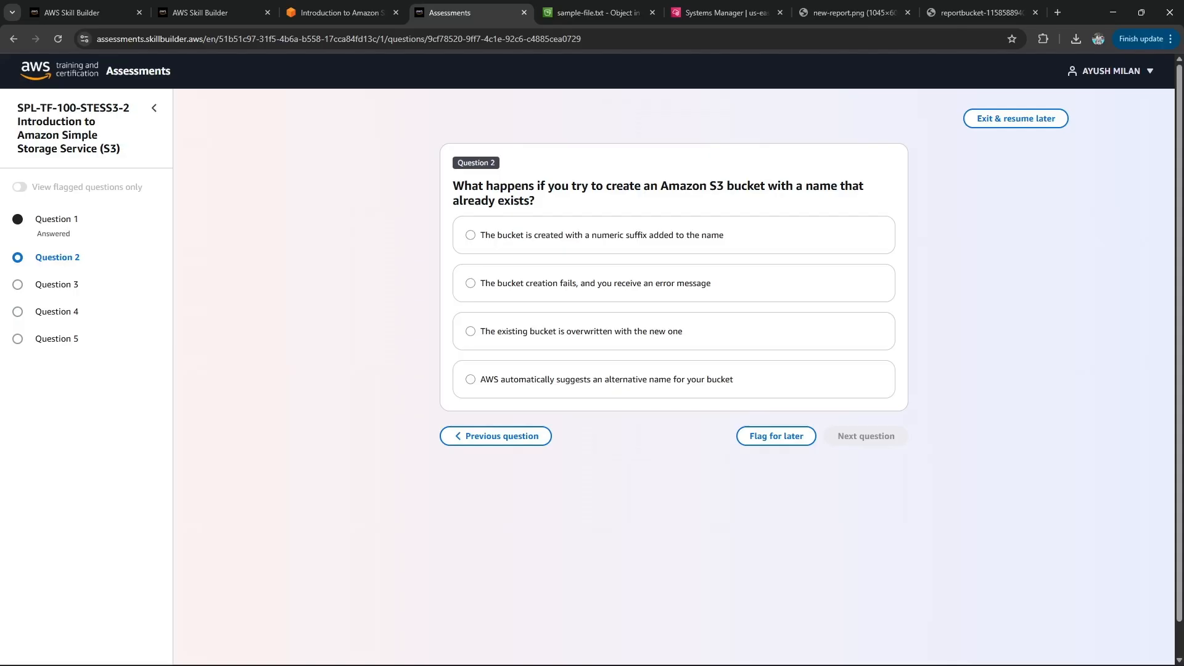
# Answer question 2 with "The bucket creation fails, and you receive an error message" and question 3 with "Principal".
pyautogui.click(471, 283)
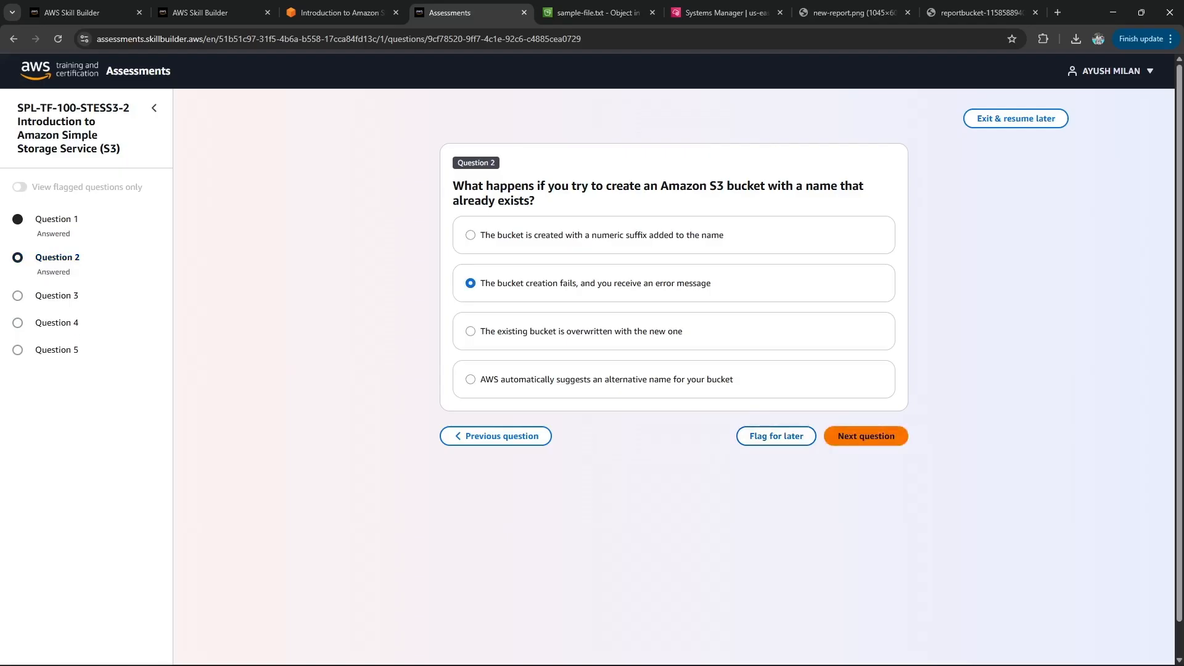
pyautogui.click(866, 436)
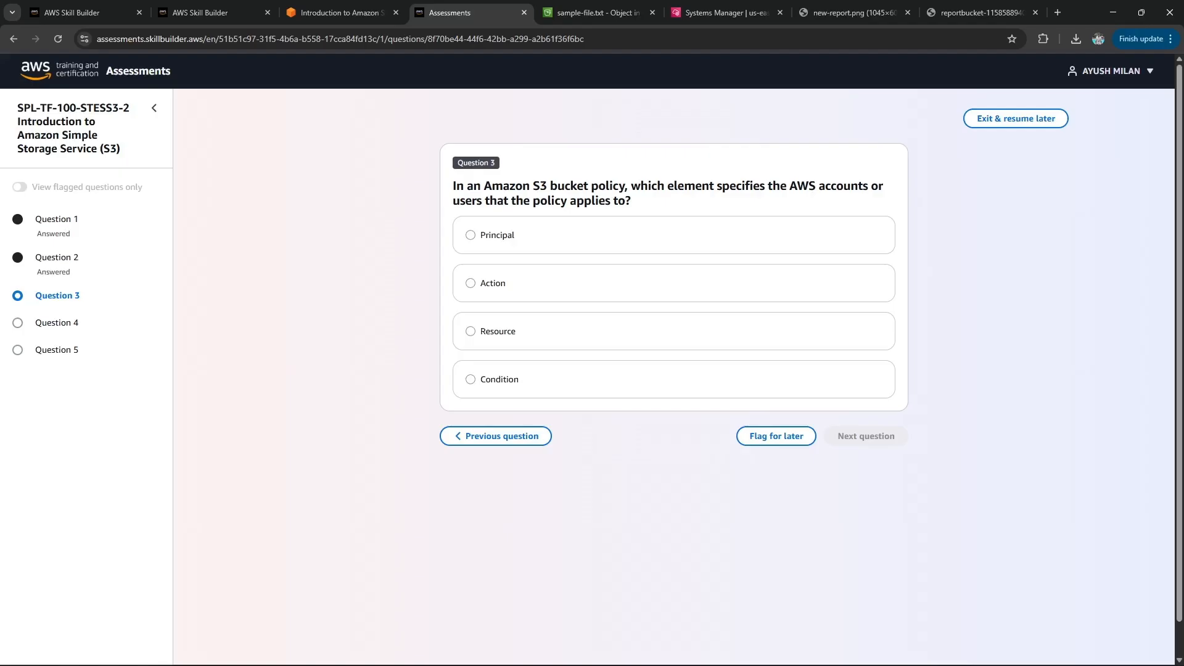
pyautogui.click(470, 235)
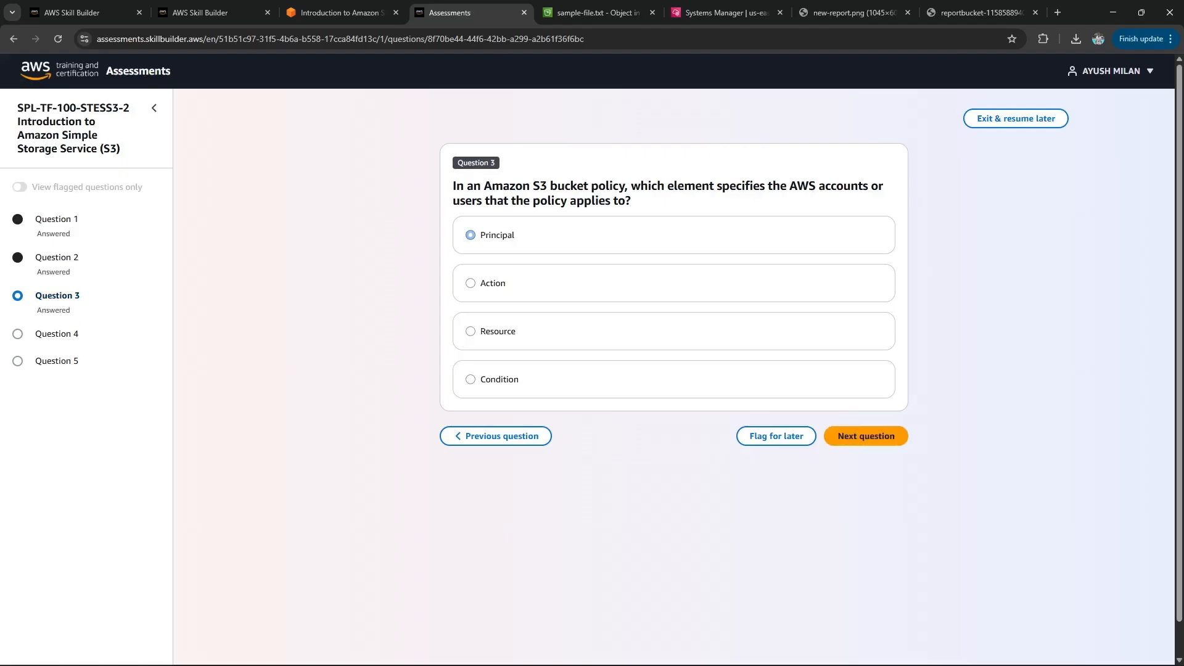
pyautogui.click(866, 436)
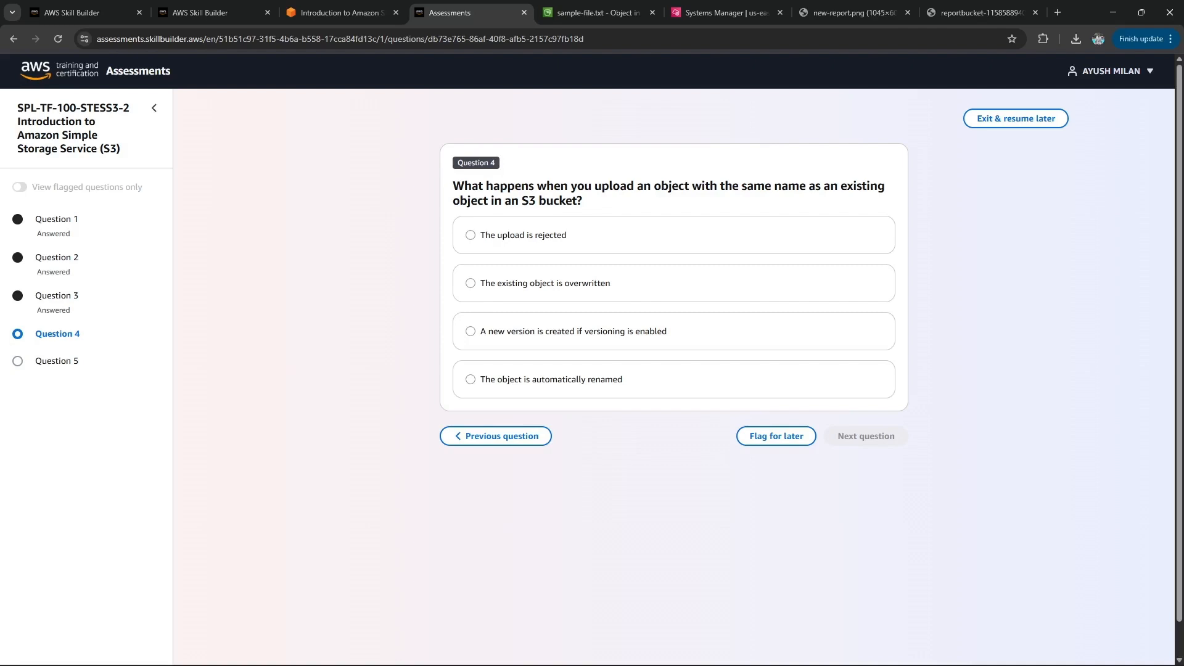
# Weigh the versioning and overwrite options for question 4, settle on "The existing object is overwritten", and continue to the last question.
pyautogui.click(471, 331)
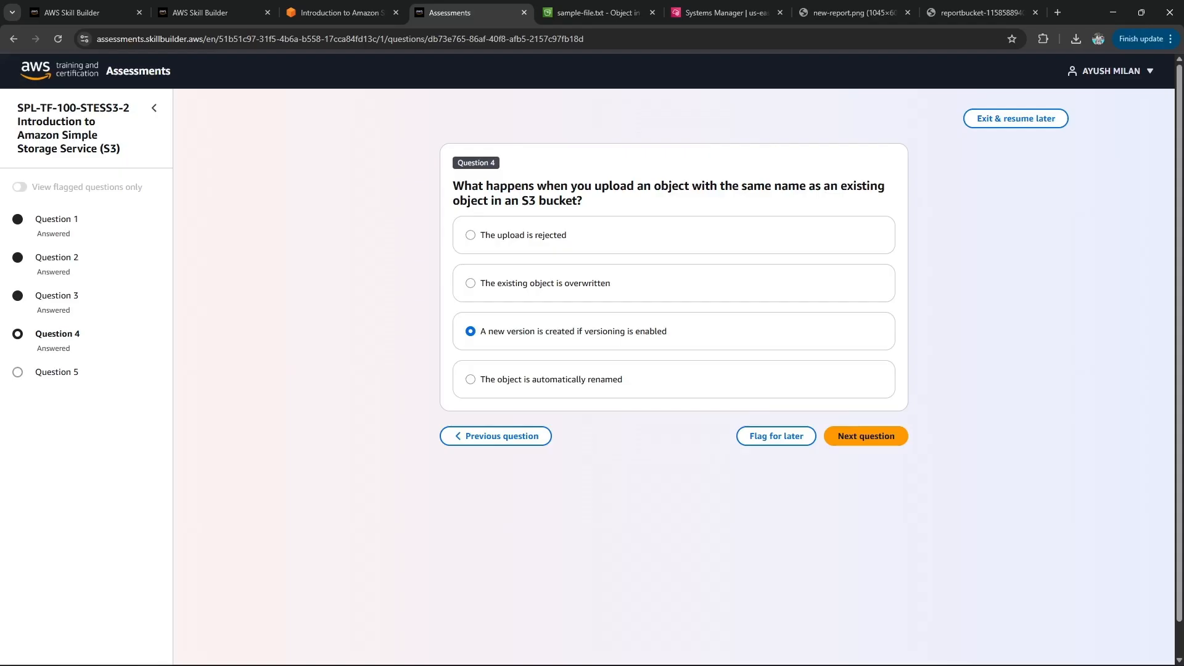
pyautogui.click(470, 283)
pyautogui.moveTo(620, 186); pyautogui.dragTo(582, 201)
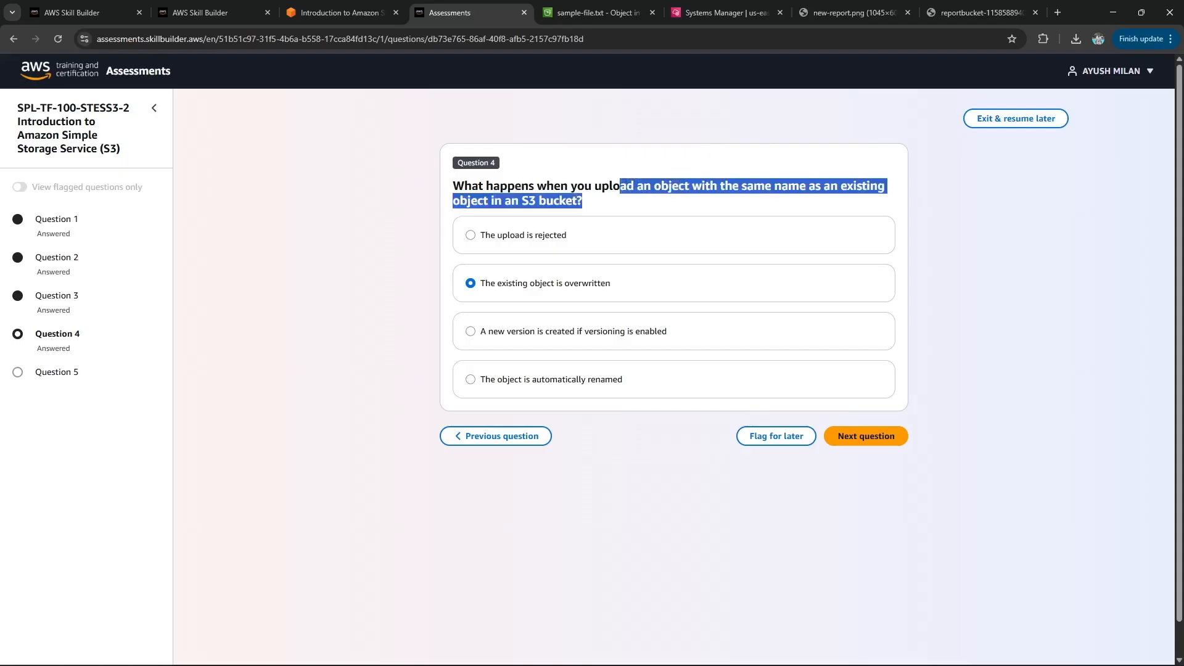
pyautogui.click(678, 202)
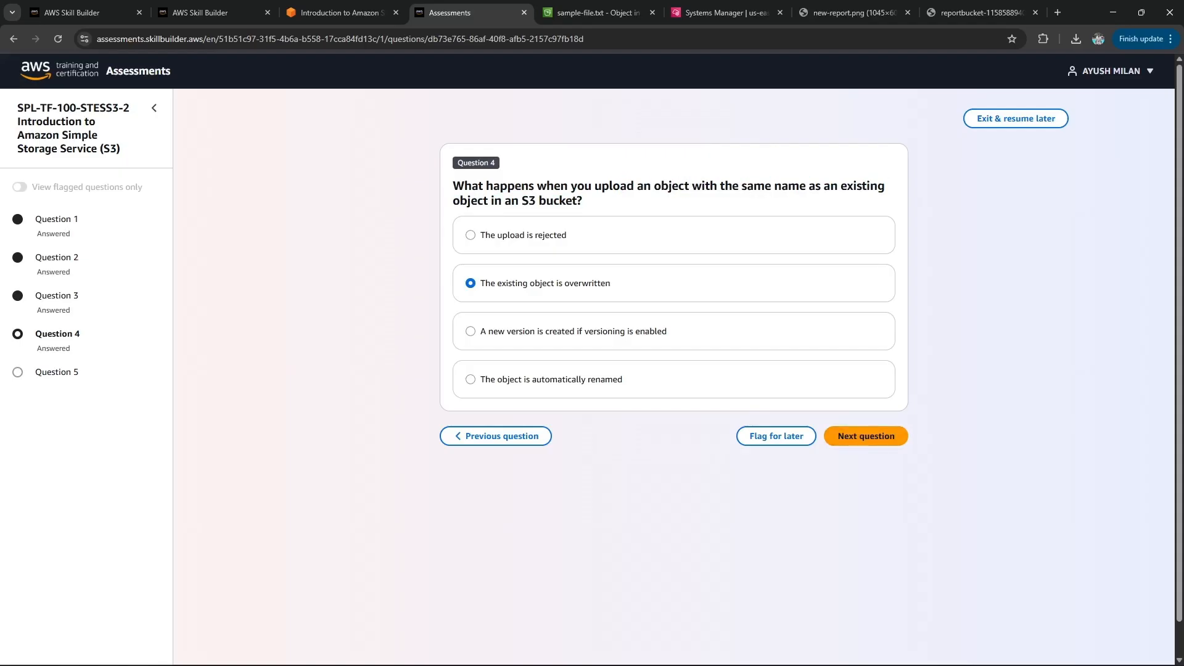
pyautogui.click(471, 331)
pyautogui.click(470, 283)
pyautogui.click(865, 436)
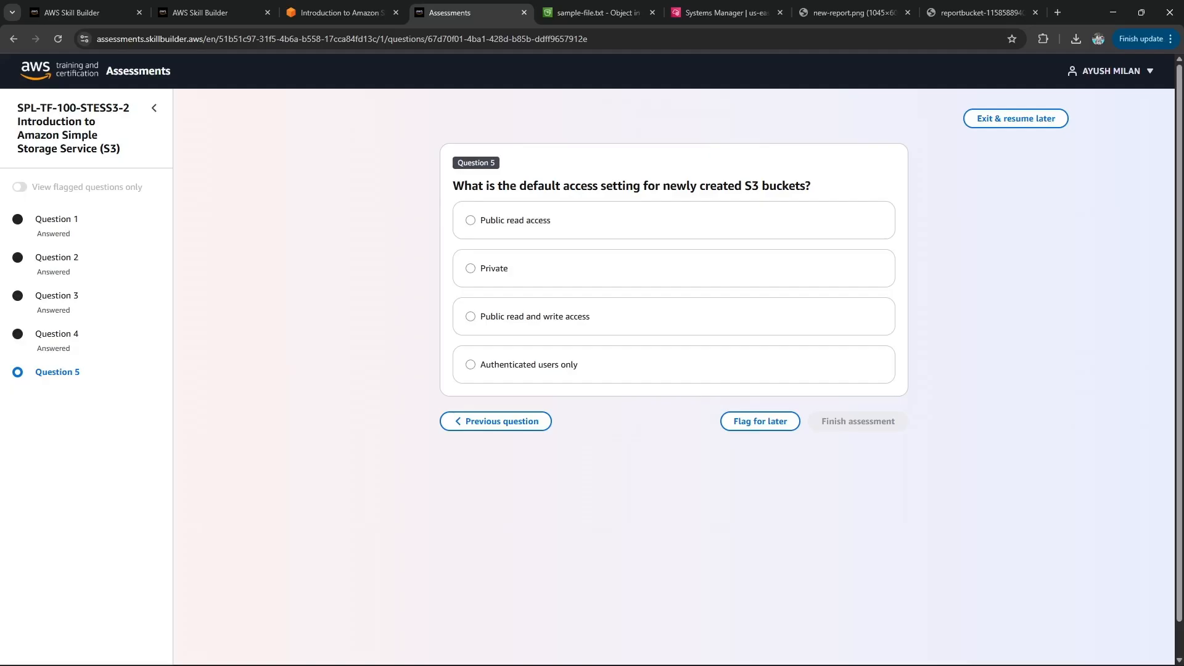
# Answer question 5 on the default bucket access setting with "Private" and finish the assessment.
pyautogui.click(471, 364)
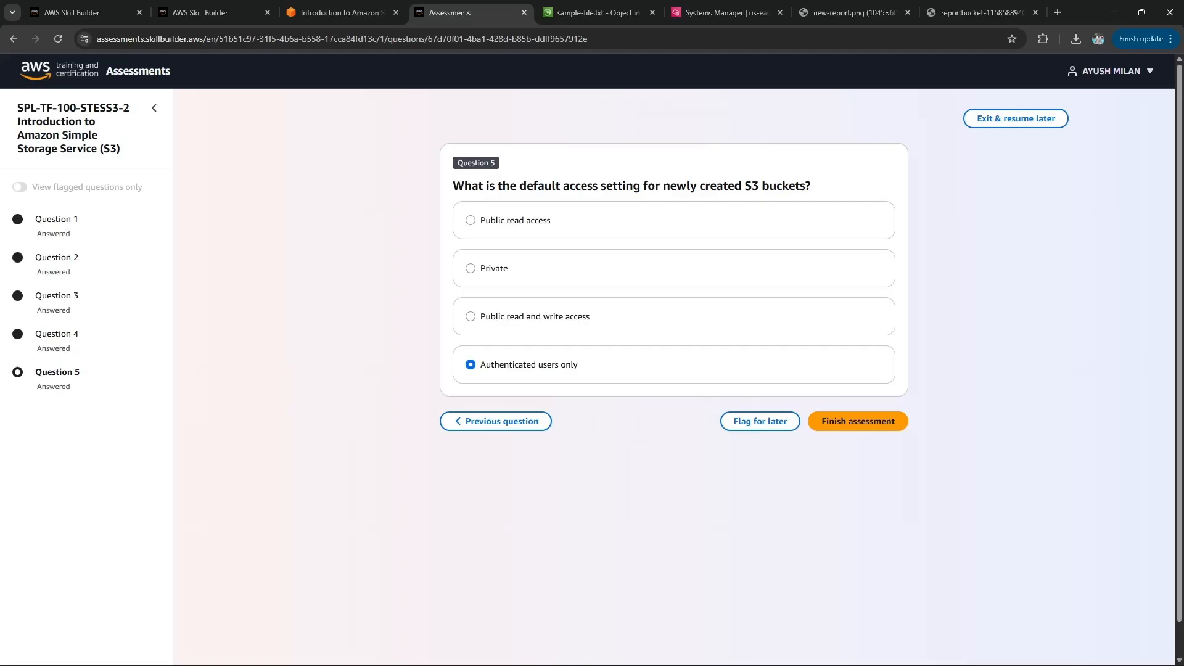
pyautogui.click(470, 268)
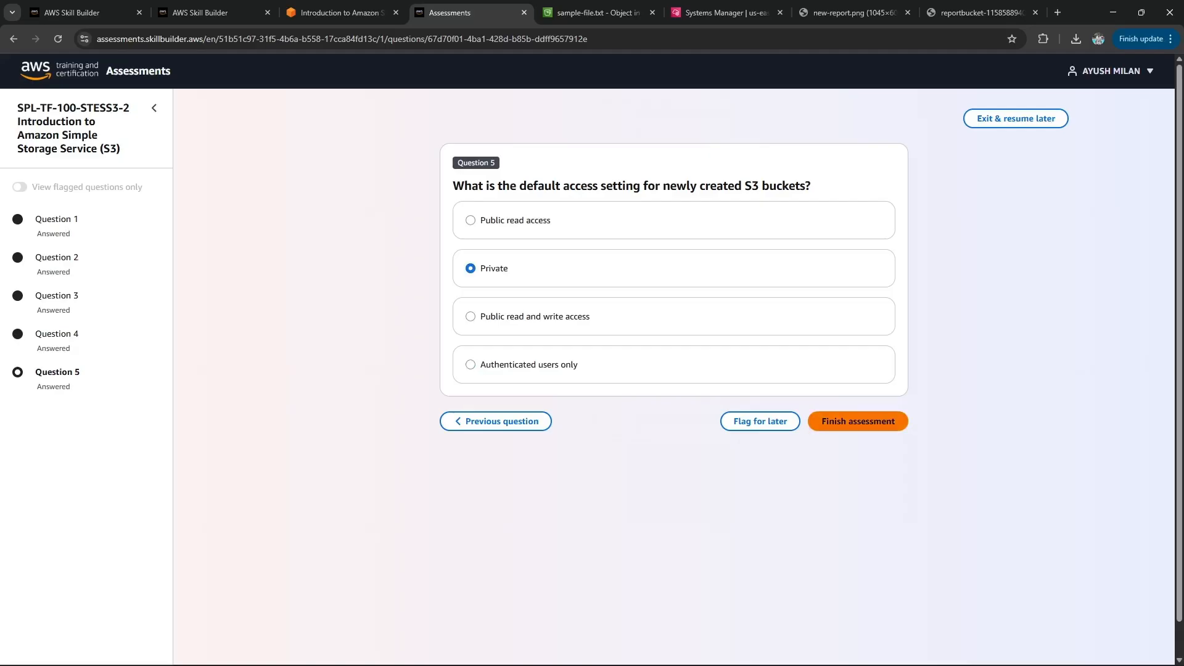
pyautogui.click(858, 421)
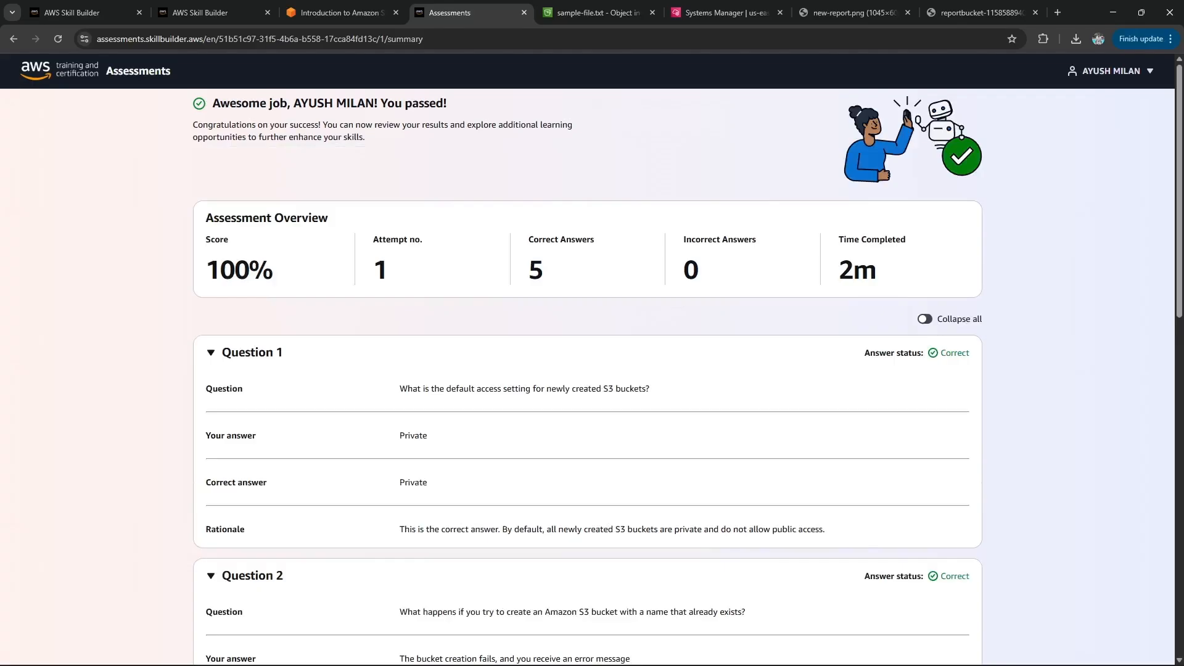
# Review the per-question assessment results and submit the knowledge check result on the lab page.
pyautogui.scroll(-13, 587, 354)
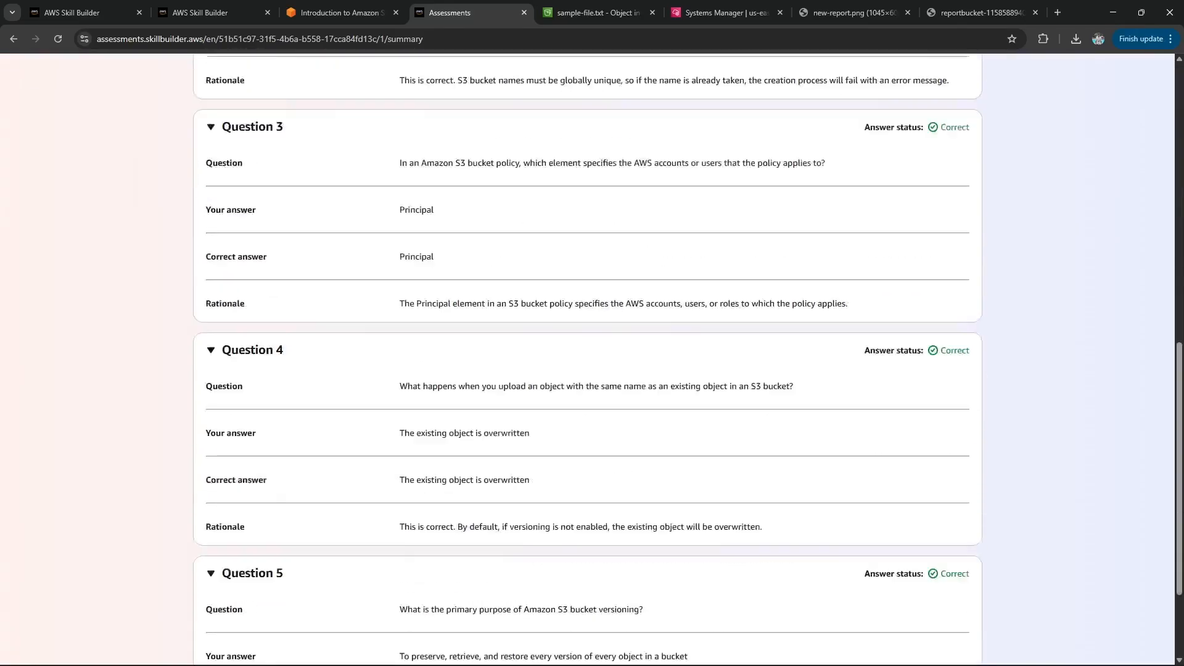
pyautogui.scroll(13, 587, 354)
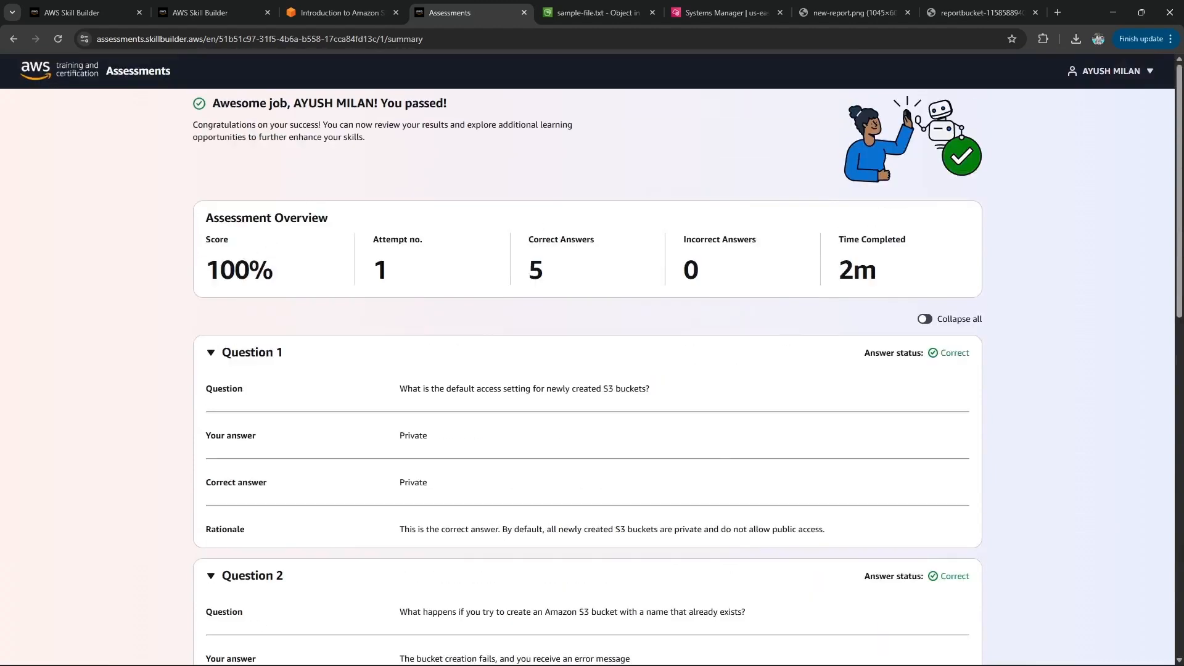
pyautogui.click(338, 13)
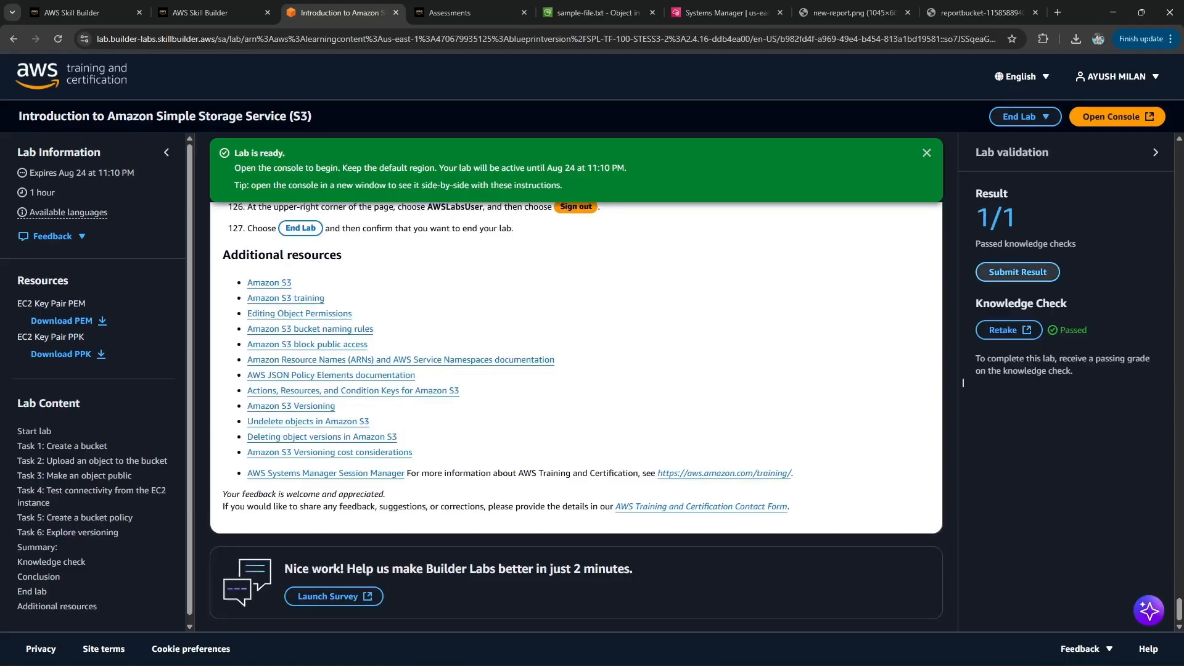
pyautogui.click(1017, 272)
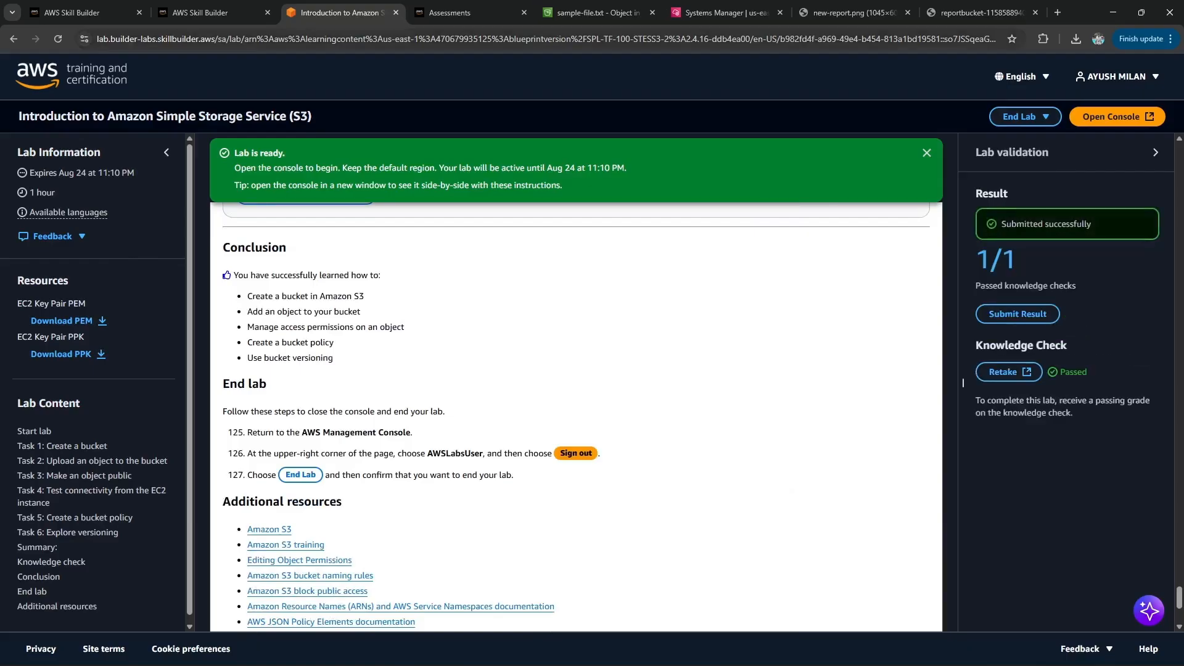
# Return to the AWS Management Console and sign out of the lab user account.
pyautogui.click(592, 12)
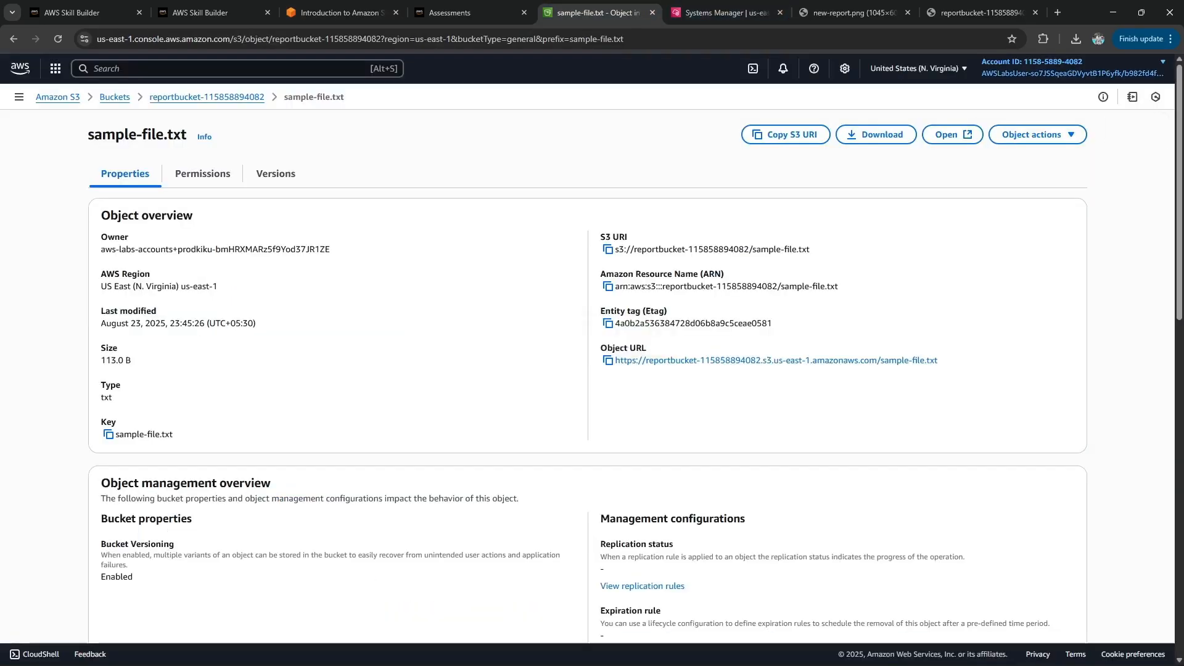
pyautogui.click(1104, 68)
pyautogui.click(1131, 317)
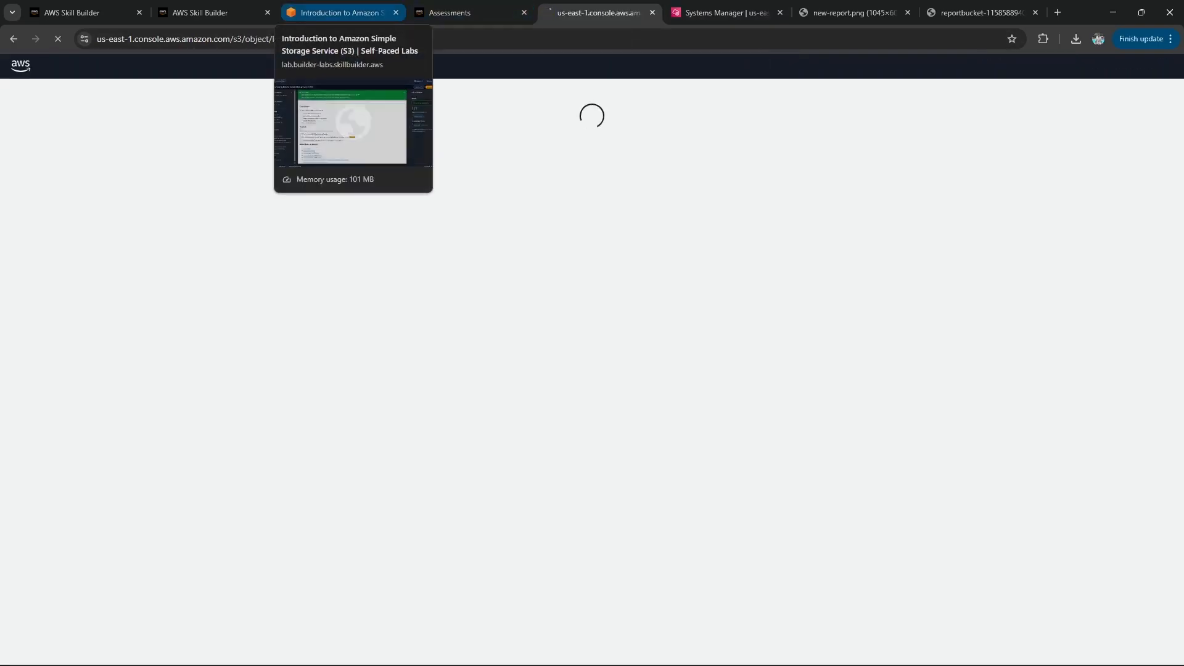
# Return to the lab page, end the lab session as Complete Lab, and confirm the completion.
pyautogui.click(339, 12)
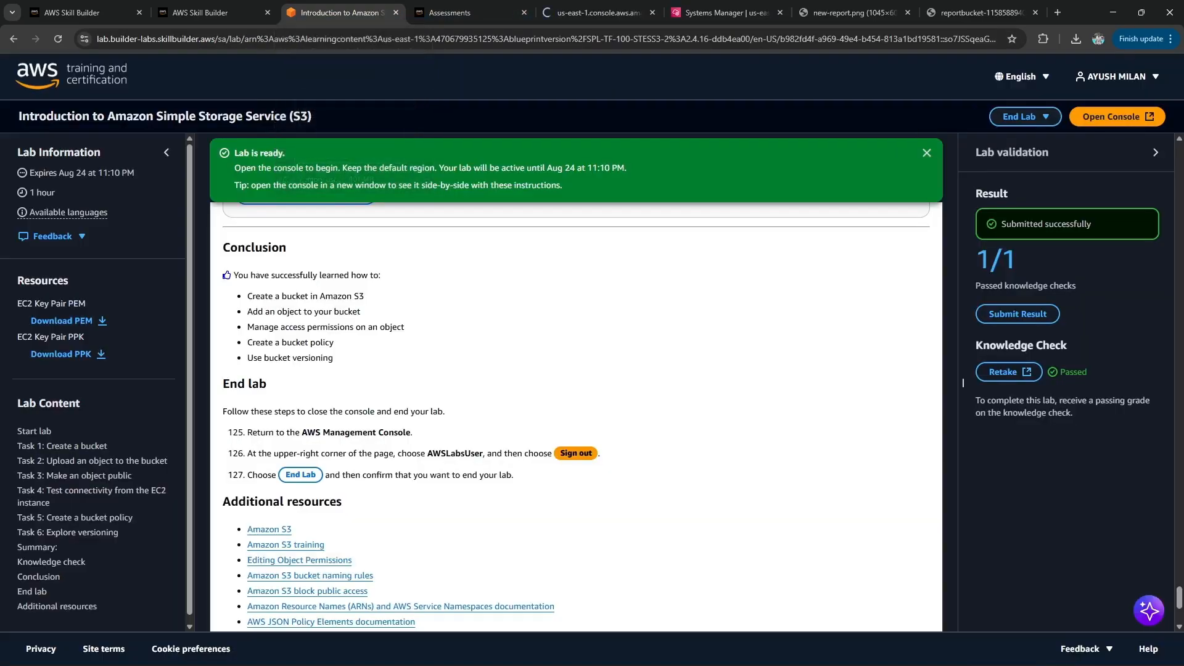
pyautogui.click(1025, 117)
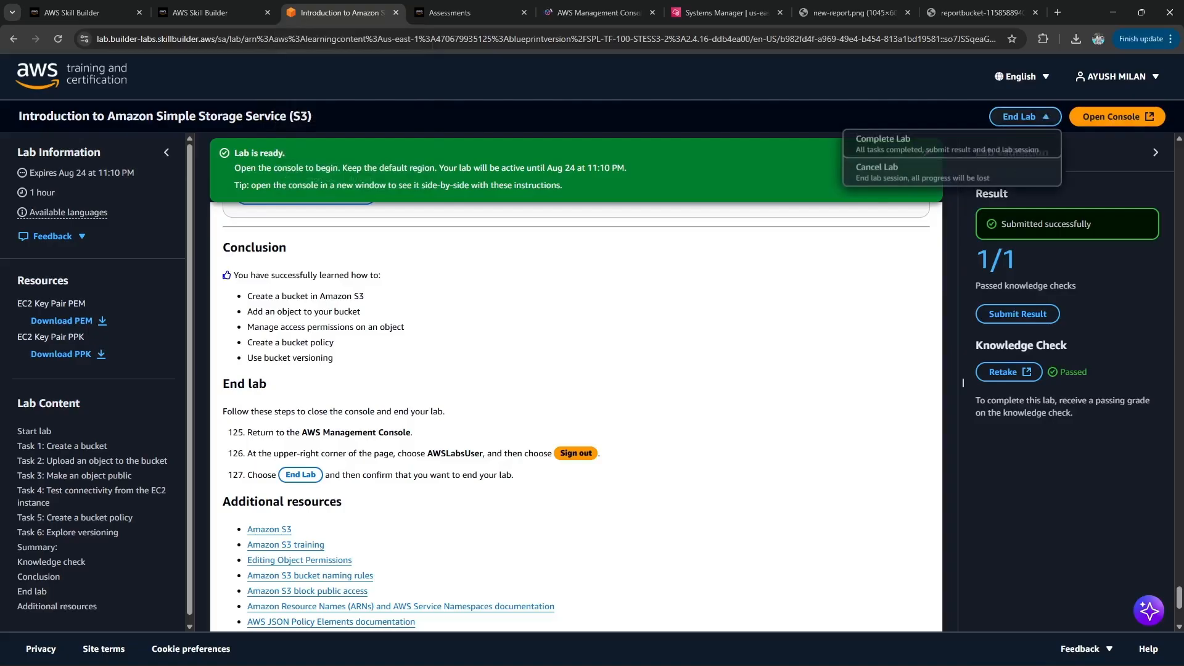
pyautogui.click(883, 141)
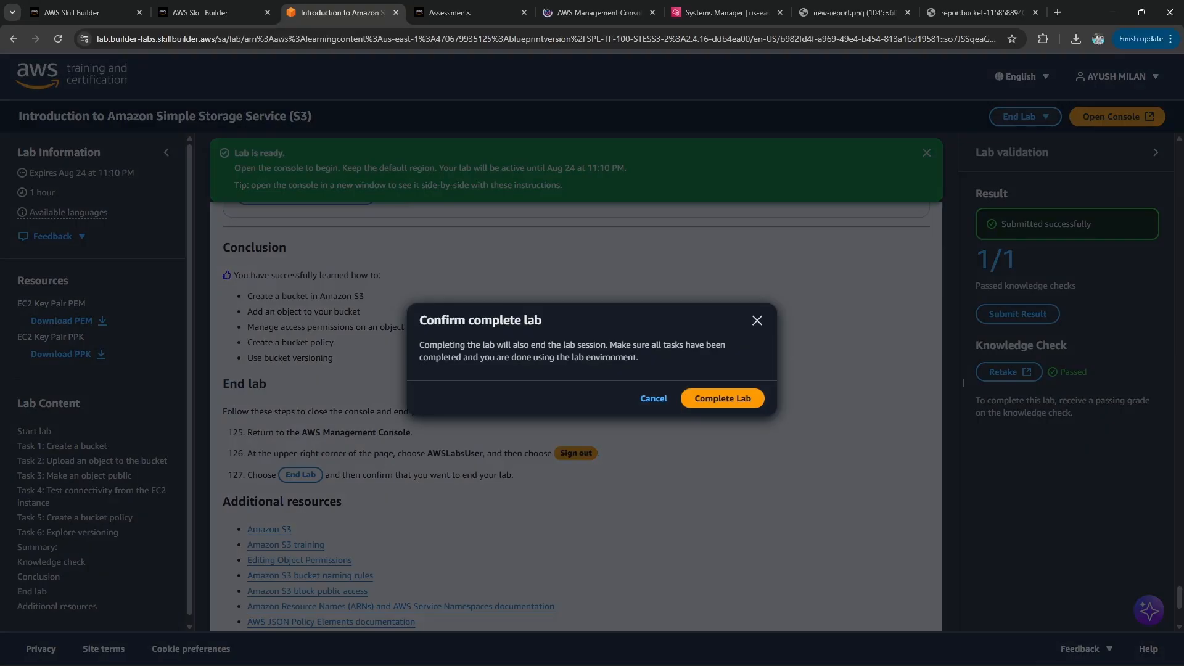
pyautogui.click(717, 399)
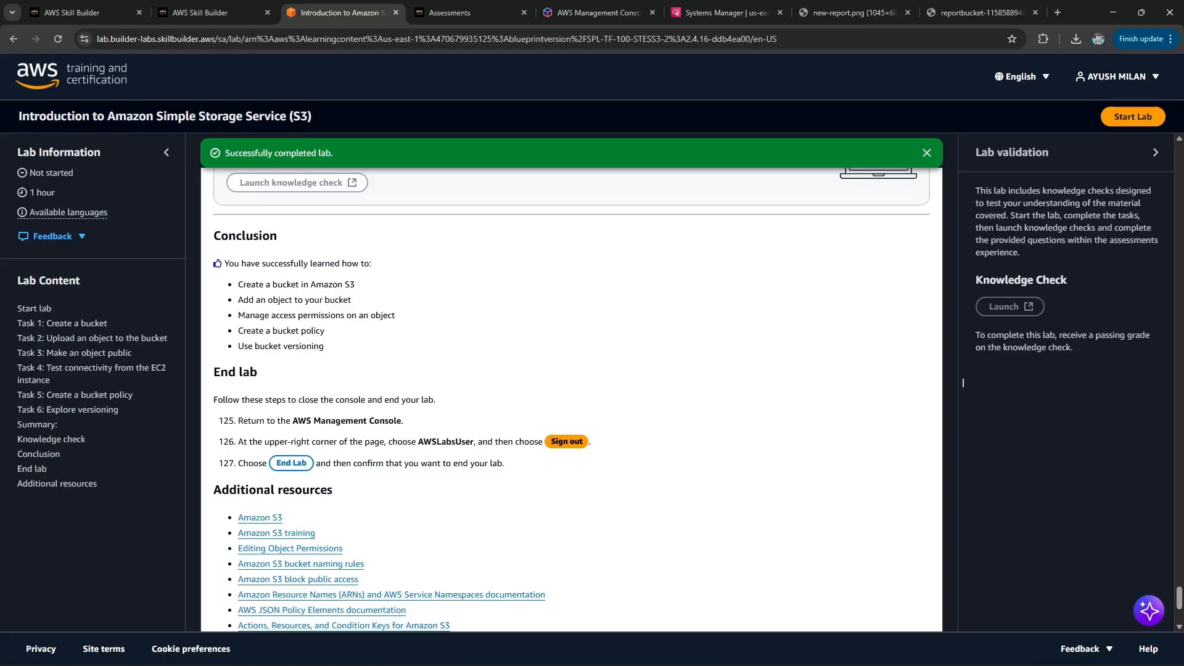
# Rate the Introduction to Amazon Simple Storage Service (S3) training five stars in Skill Builder and save the feedback.
pyautogui.click(209, 12)
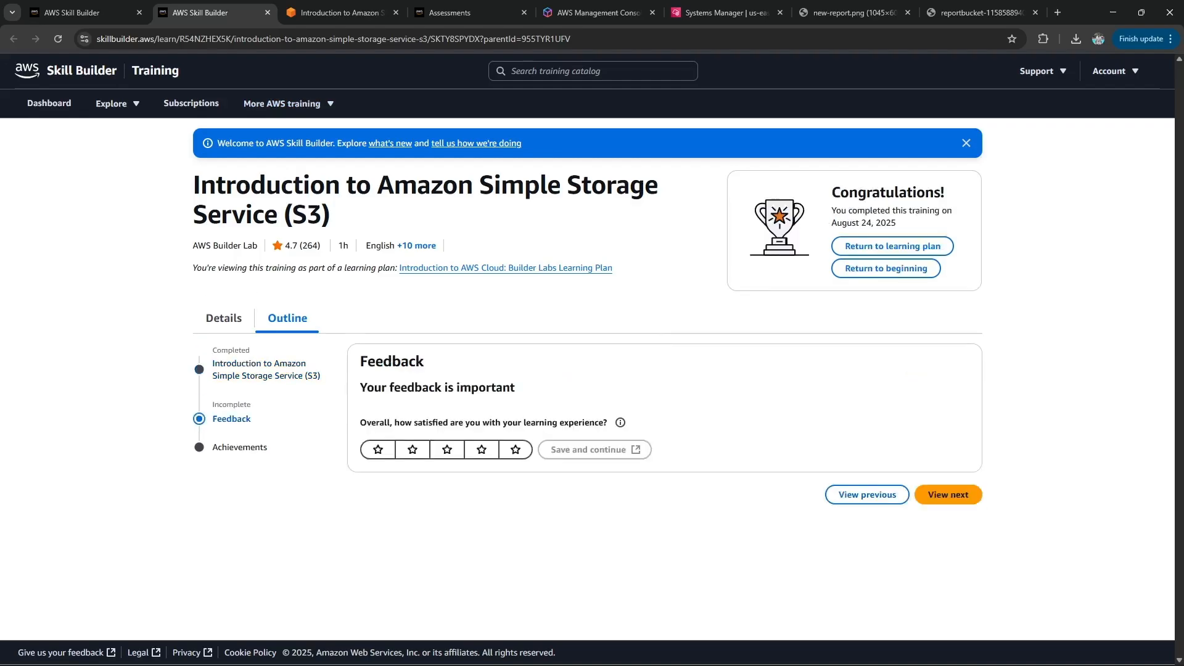
pyautogui.click(516, 449)
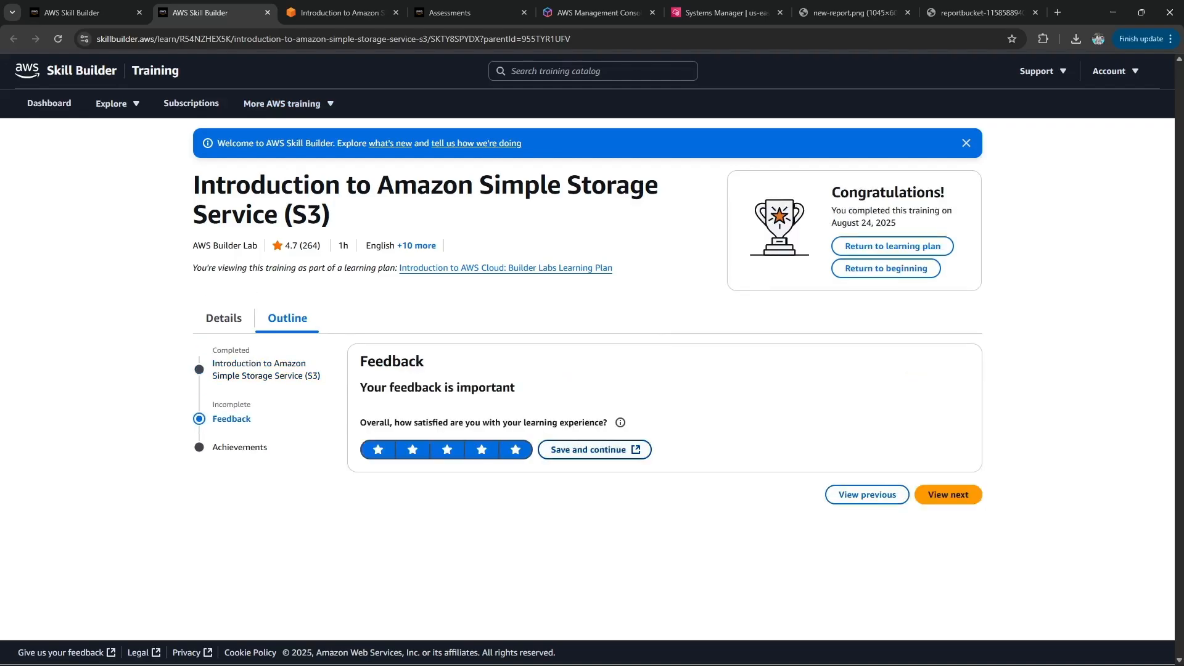
pyautogui.click(588, 450)
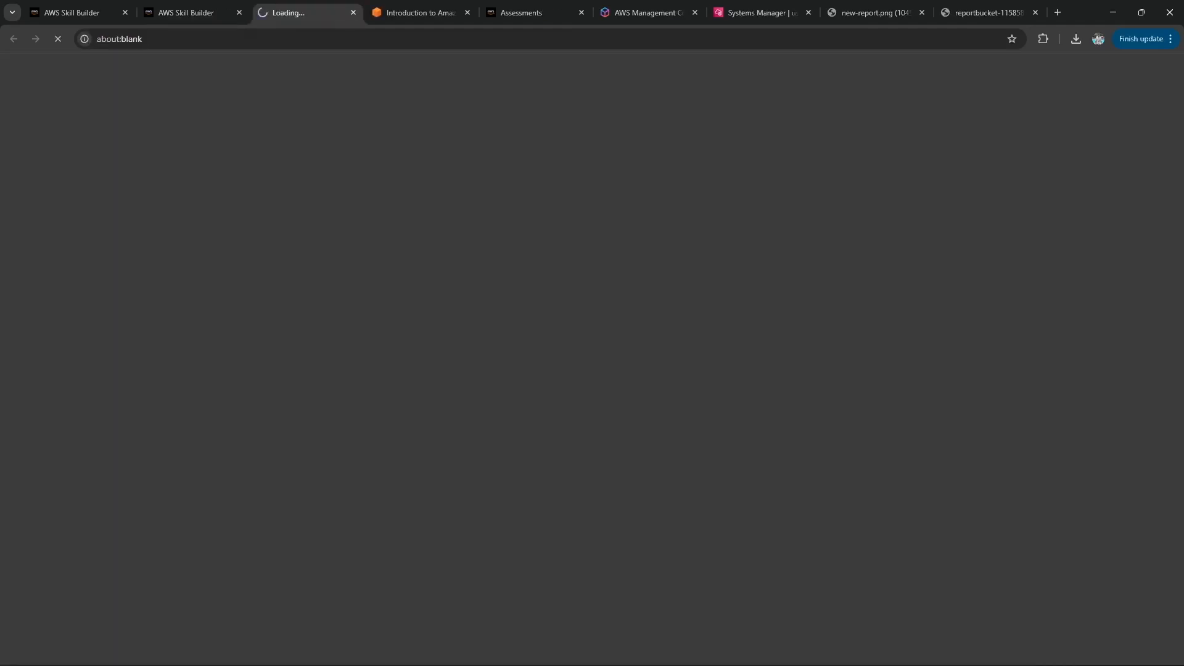
# Reload the S3 training's Achievements page and open the PDF certificate of completion.
pyautogui.click(185, 13)
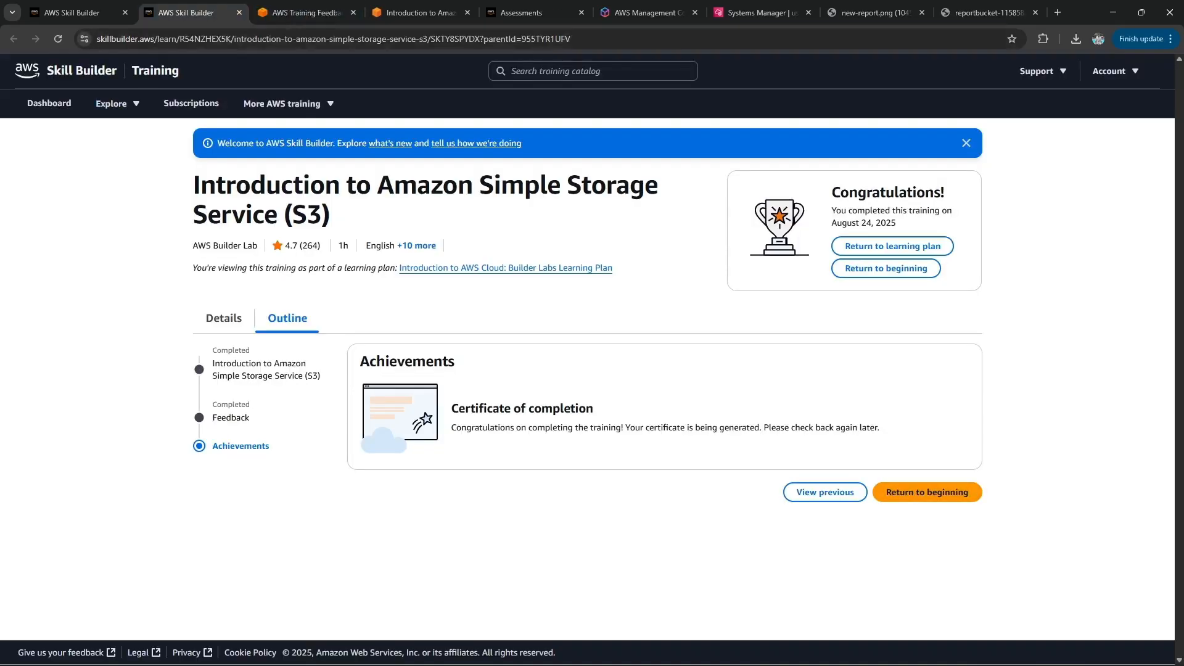
pyautogui.click(58, 38)
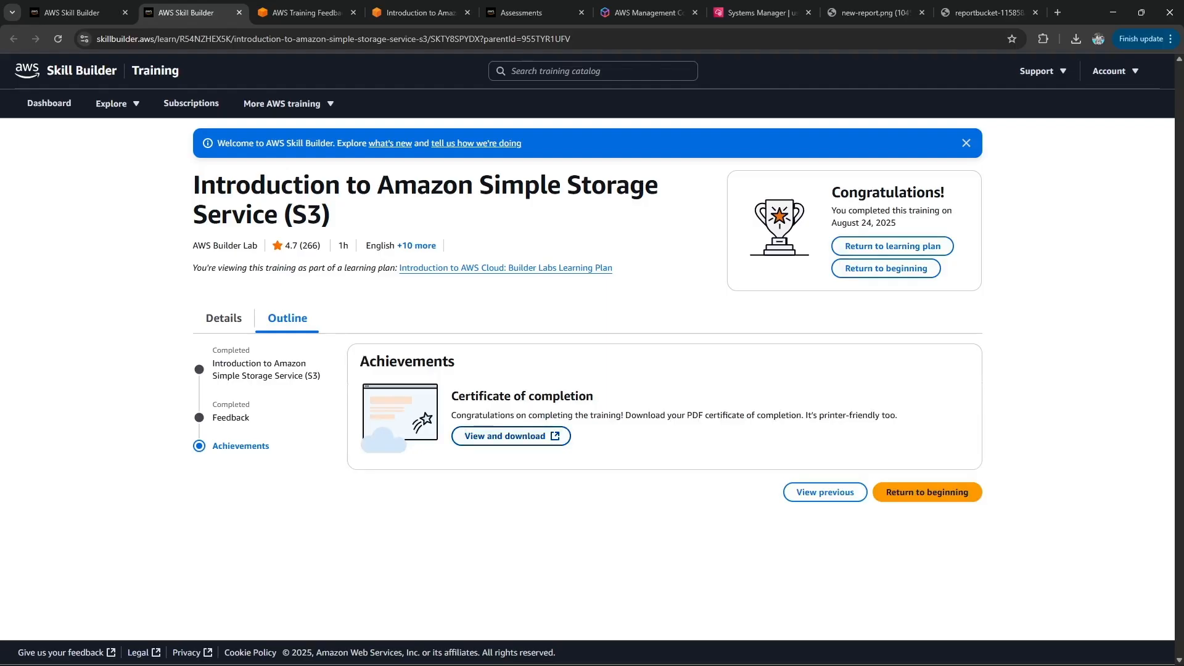
pyautogui.click(510, 436)
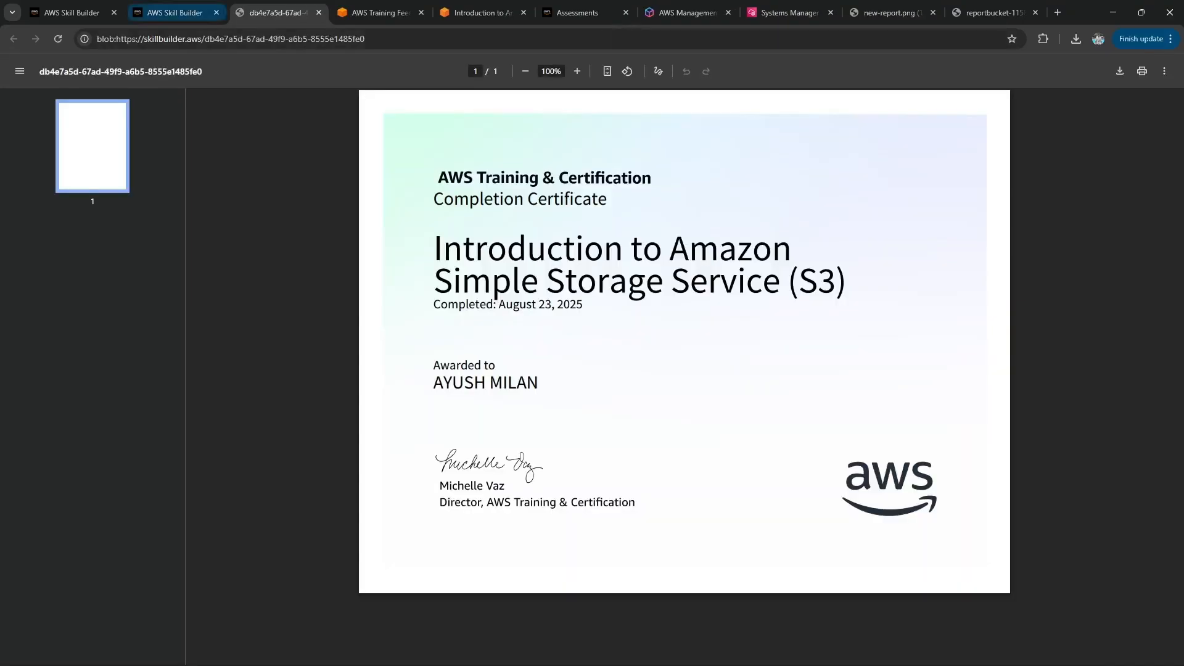
# Reload the Builder Labs Learning Plan and check the S3 lab's completion status and the Identity and Access Management (IAM) lab that follows it.
pyautogui.click(175, 12)
pyautogui.click(72, 13)
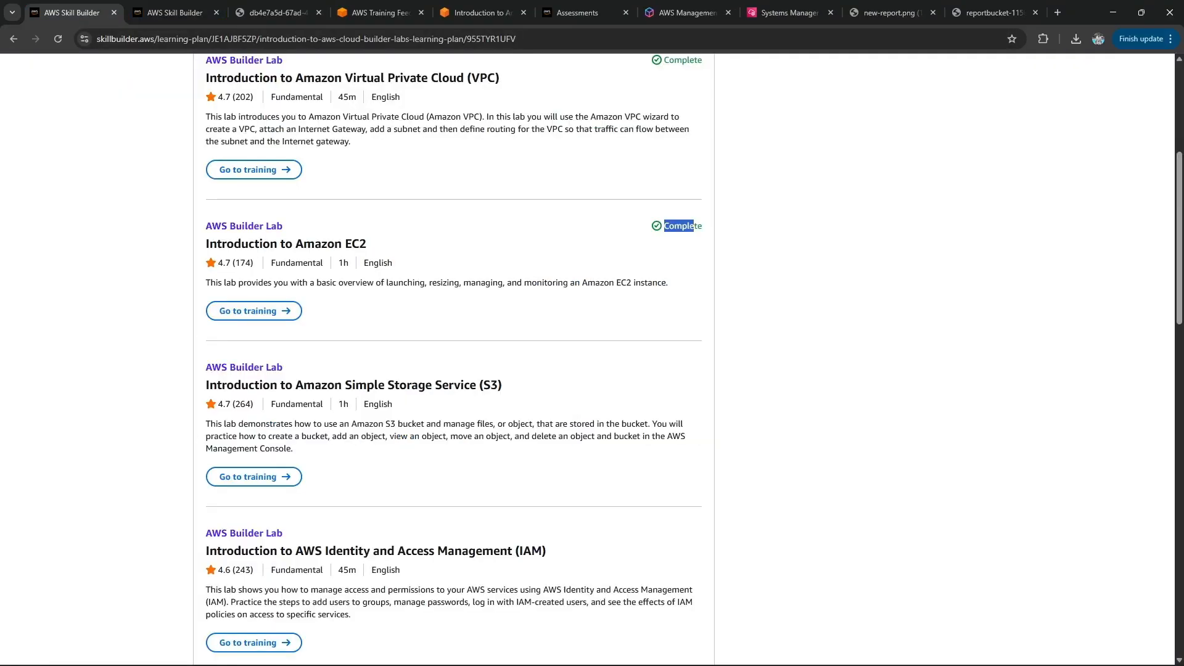
pyautogui.click(58, 38)
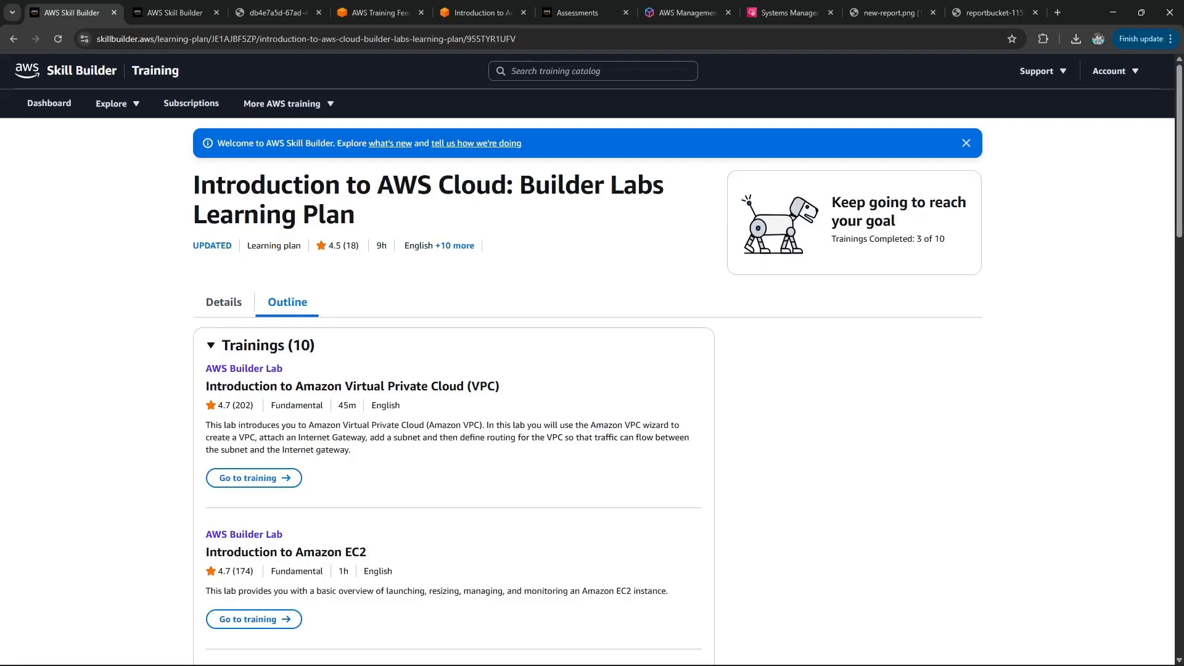
pyautogui.scroll(-5, 669, 367)
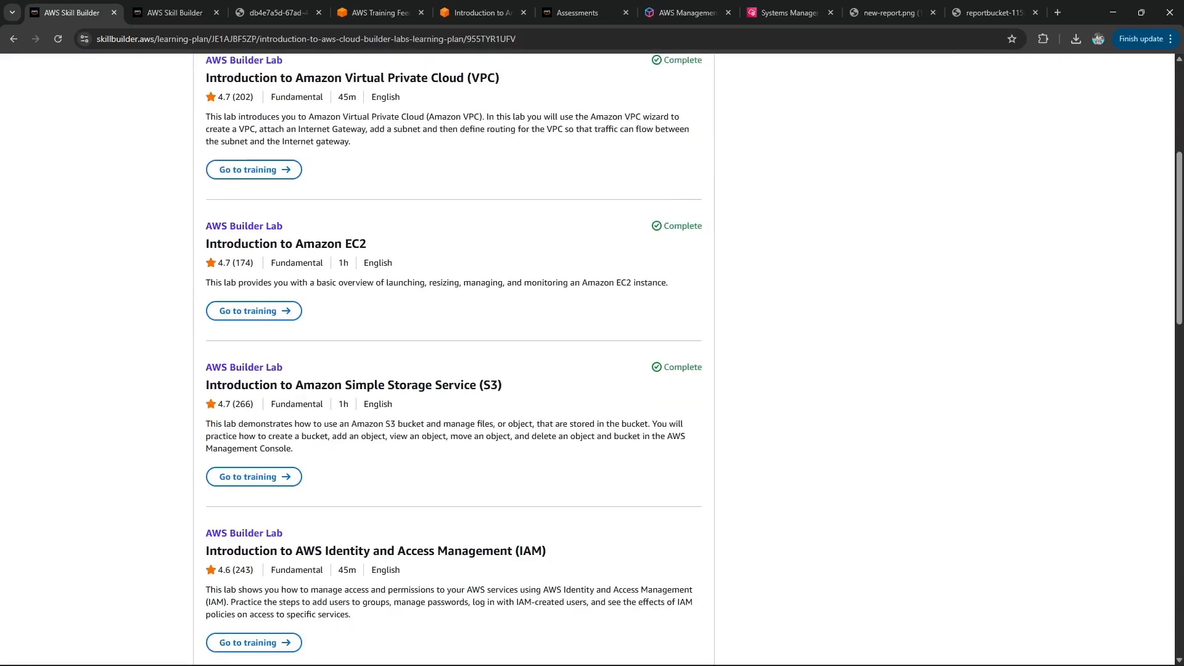
pyautogui.moveTo(674, 367); pyautogui.dragTo(696, 367)
pyautogui.click(696, 366)
pyautogui.moveTo(247, 551); pyautogui.dragTo(547, 551)
pyautogui.click(547, 550)
pyautogui.moveTo(664, 225); pyautogui.dragTo(694, 226)
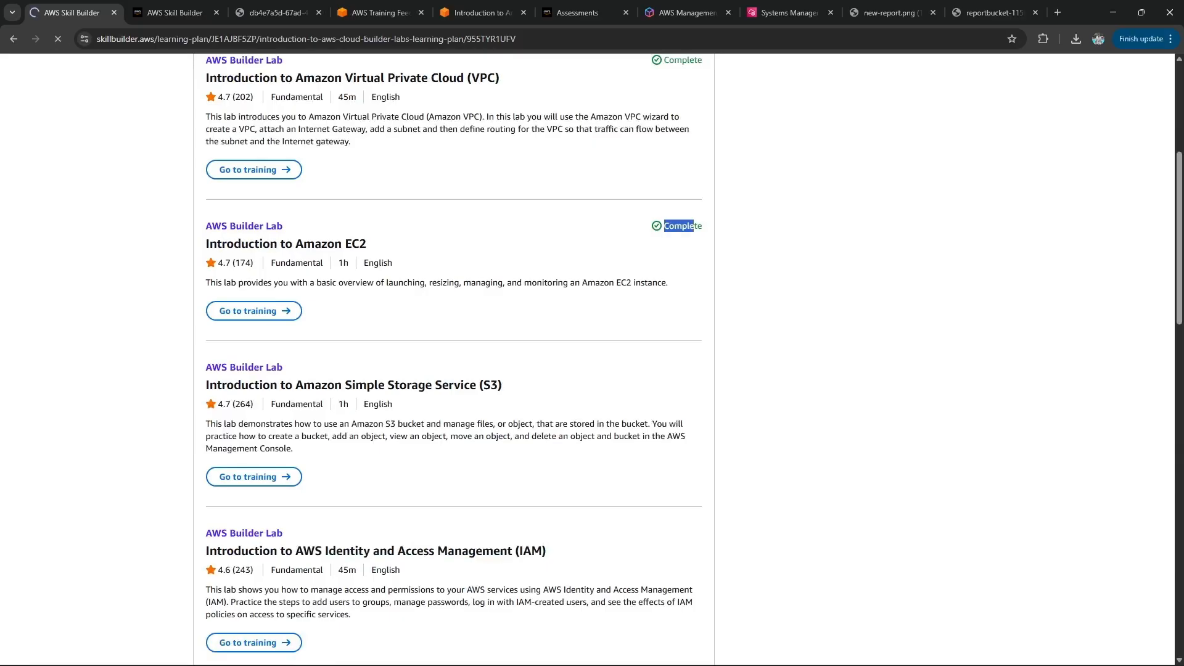